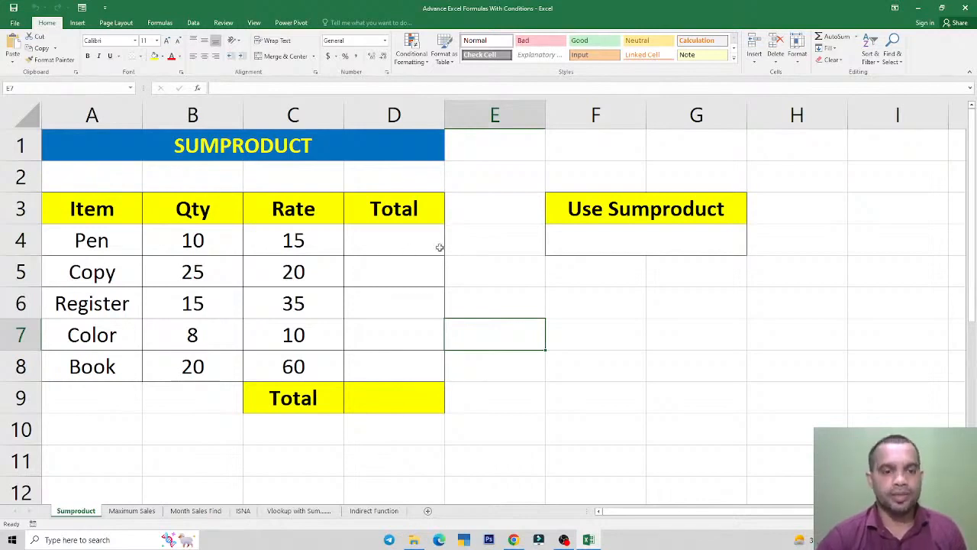
Examine the Item, Qty, Rate and Total columns of the SUMPRODUCT table
{"action": "left_click", "coordinate": [401, 248]}
{"action": "left_click", "coordinate": [390, 259]}
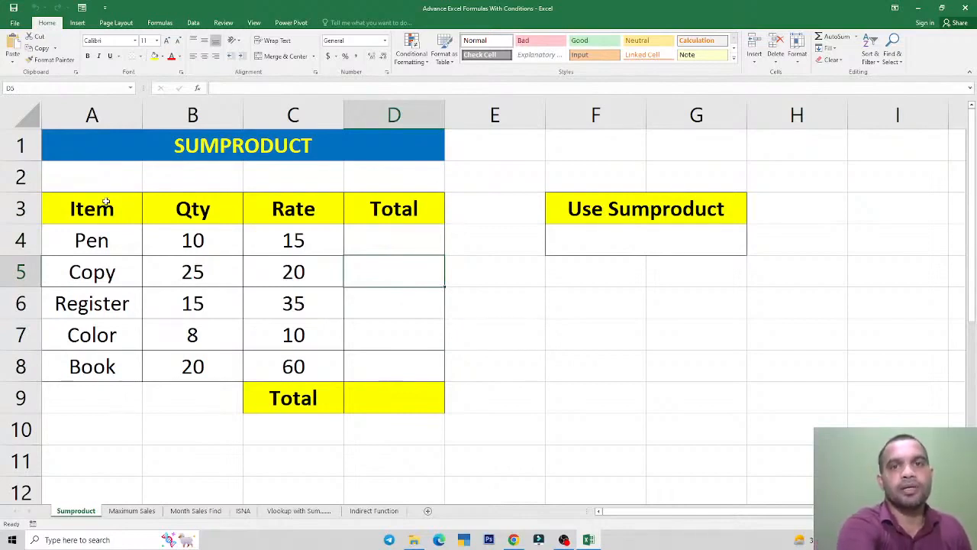
{"action": "left_click", "coordinate": [160, 251]}
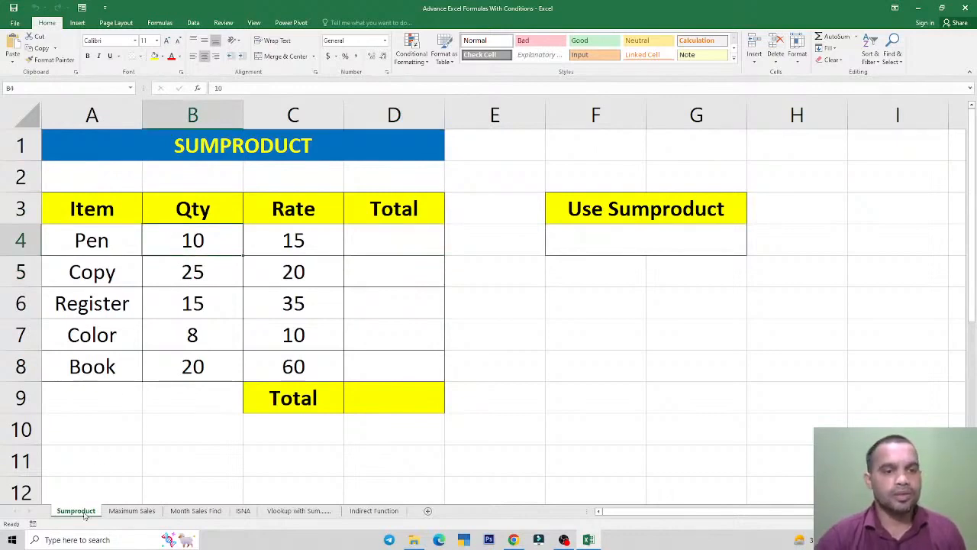
{"action": "left_click", "coordinate": [321, 357]}
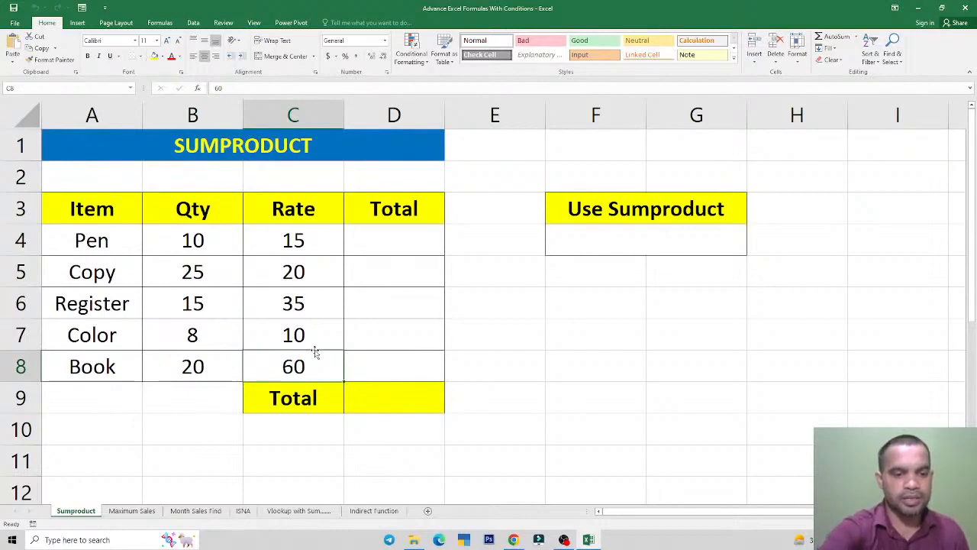
{"action": "left_click", "coordinate": [371, 367]}
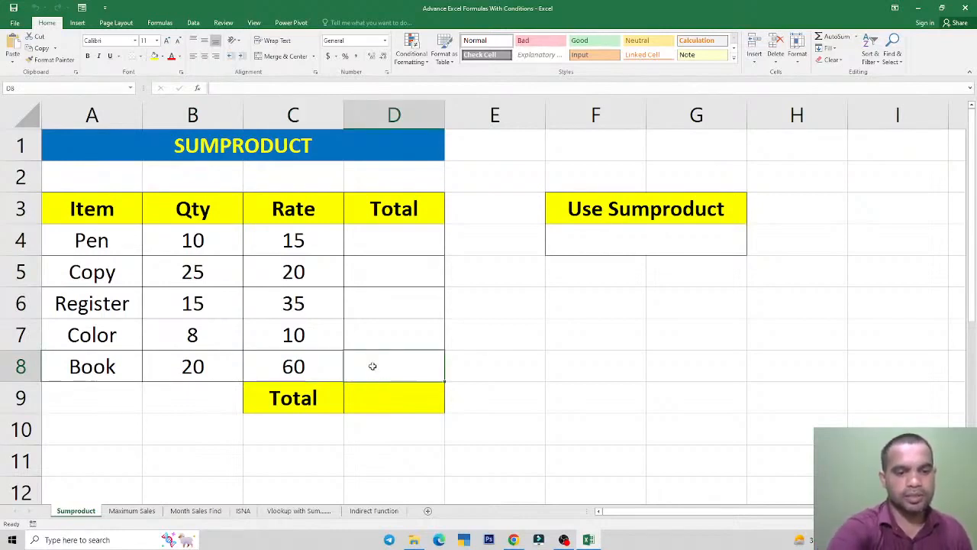
{"action": "left_click", "coordinate": [277, 316]}
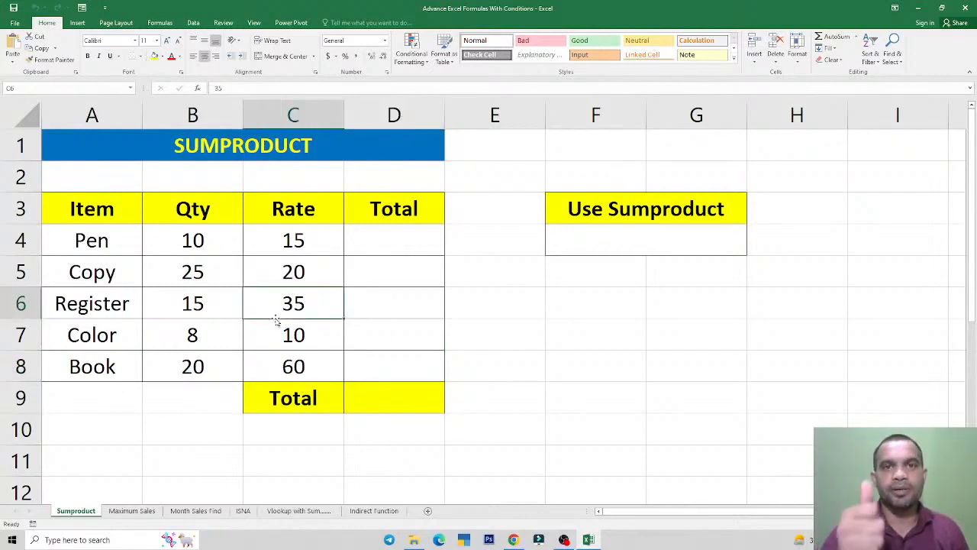
{"action": "left_click", "coordinate": [325, 270]}
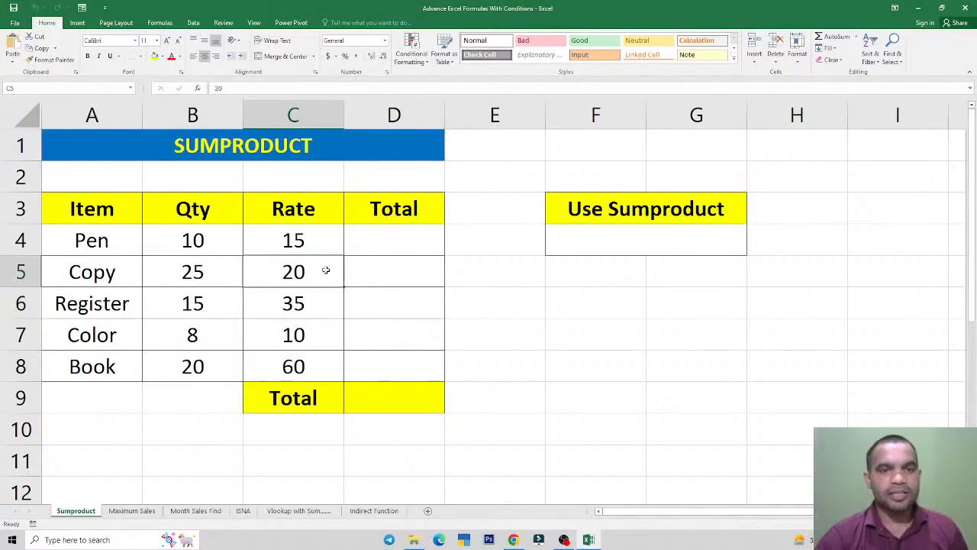
{"action": "left_click", "coordinate": [293, 243]}
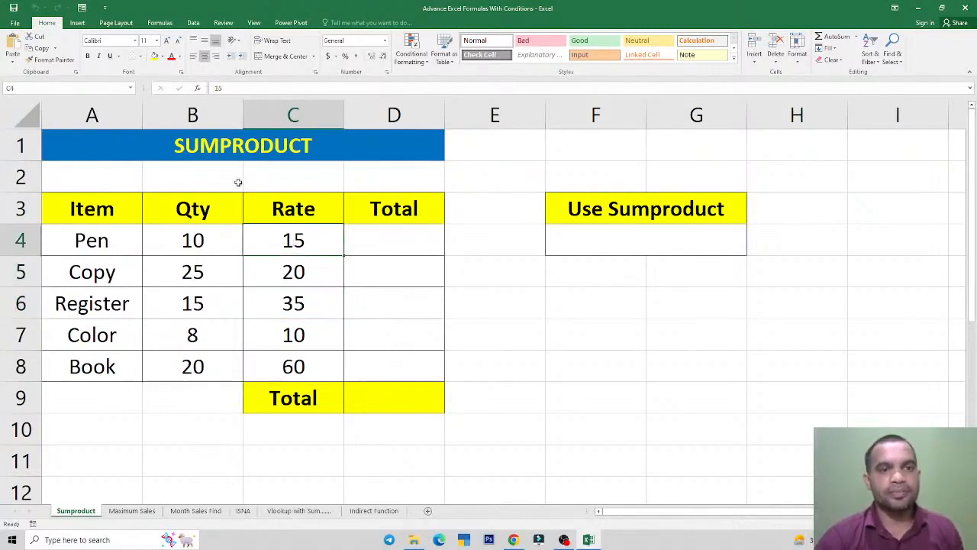
{"action": "left_click", "coordinate": [235, 157]}
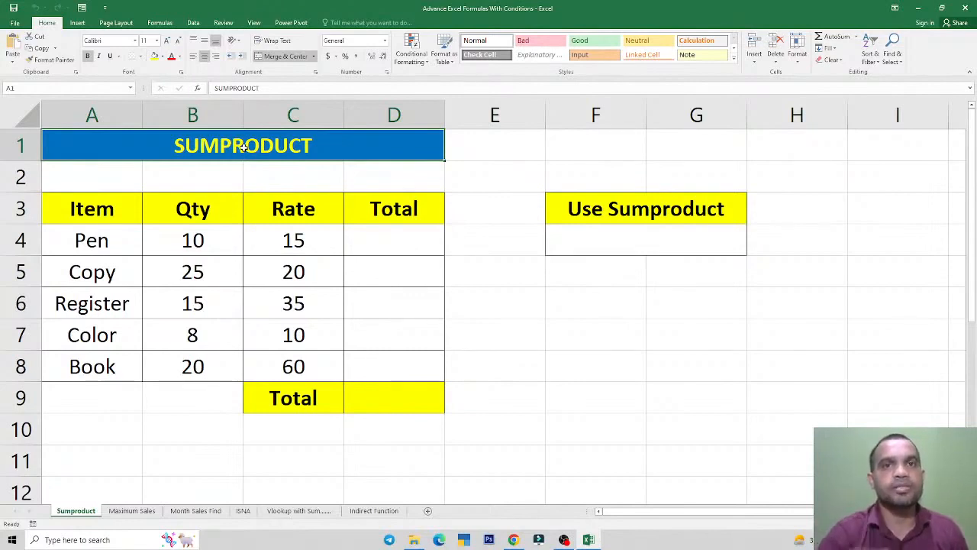
{"action": "left_click", "coordinate": [273, 244]}
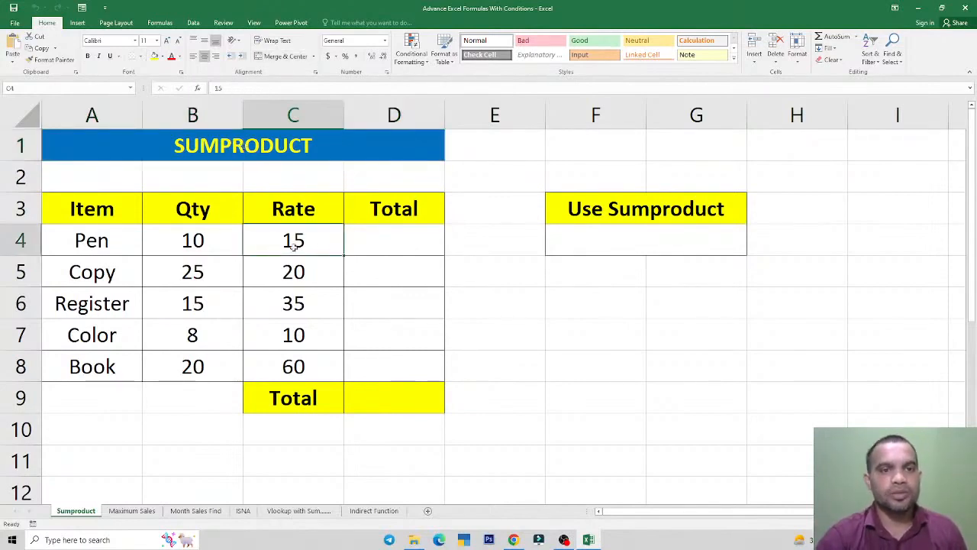
{"action": "left_click", "coordinate": [394, 253]}
{"action": "left_click", "coordinate": [382, 280]}
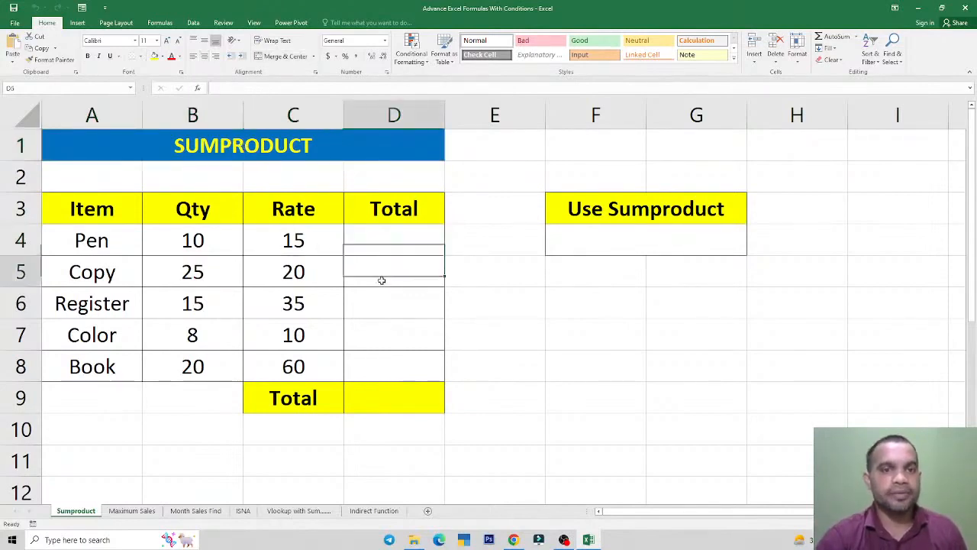
{"action": "left_click", "coordinate": [241, 146]}
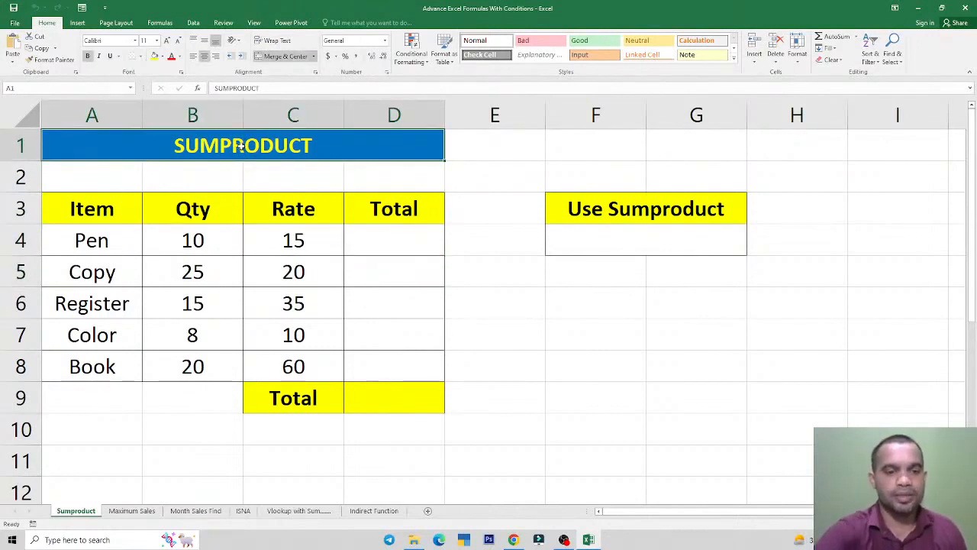
{"action": "left_click_drag", "start_coordinate": [99, 211], "coordinate": [109, 366]}
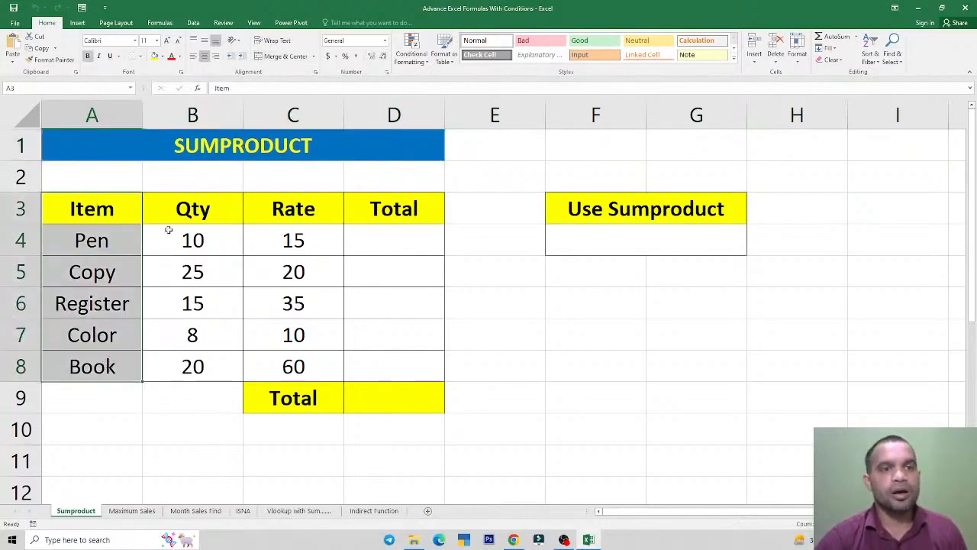
{"action": "left_click_drag", "start_coordinate": [181, 204], "coordinate": [206, 359]}
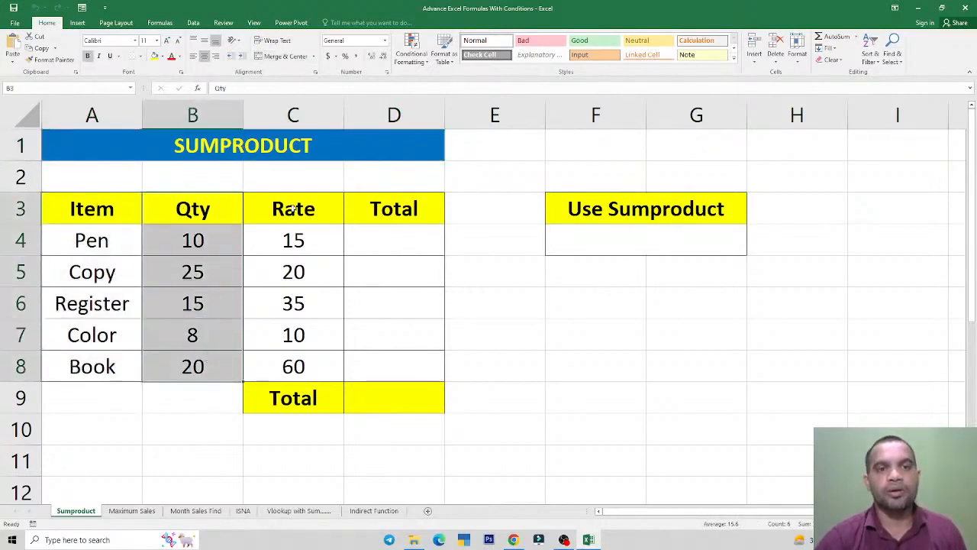
{"action": "left_click_drag", "start_coordinate": [294, 209], "coordinate": [304, 365]}
{"action": "left_click", "coordinate": [373, 260]}
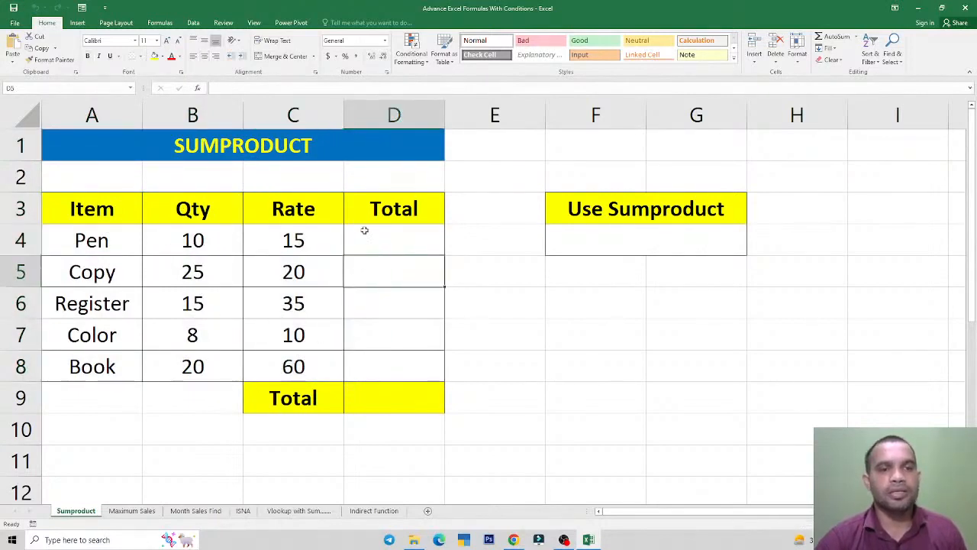
{"action": "left_click", "coordinate": [313, 406]}
Multiply quantity by rate in D4 with =B4*C4 and fill the formula down through D8
{"action": "left_click", "coordinate": [393, 240]}
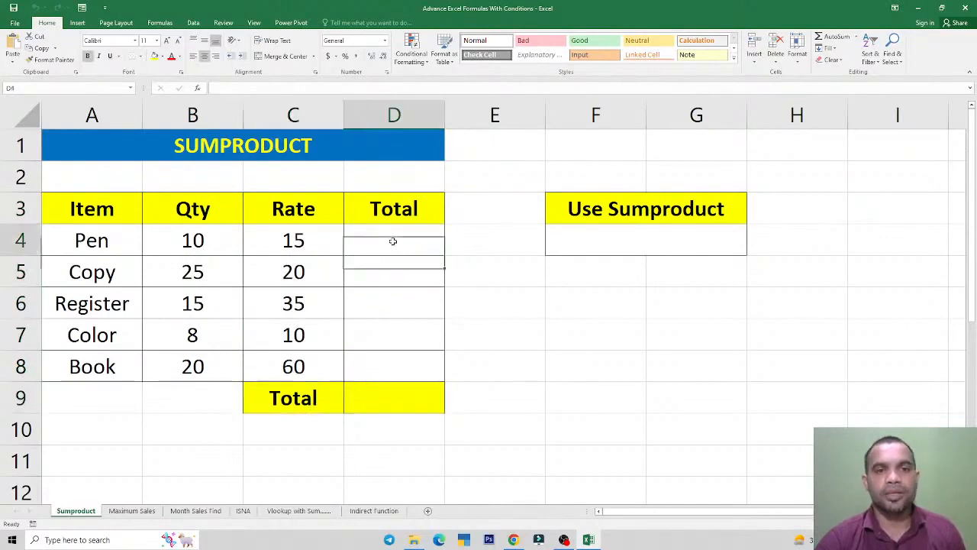
{"action": "type", "text": "="}
{"action": "key", "text": "Left"}
{"action": "key", "text": "Left"}
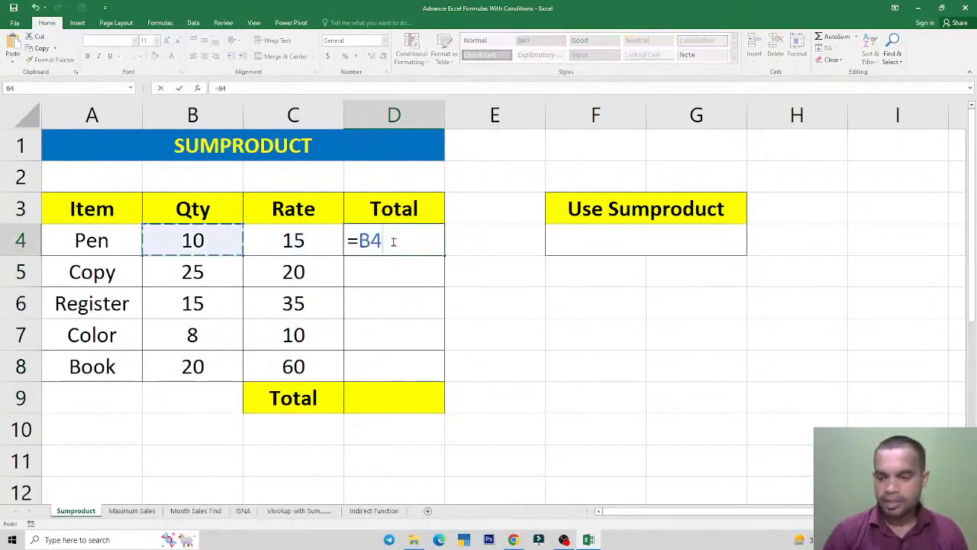
{"action": "type", "text": "*"}
{"action": "key", "text": "Left"}
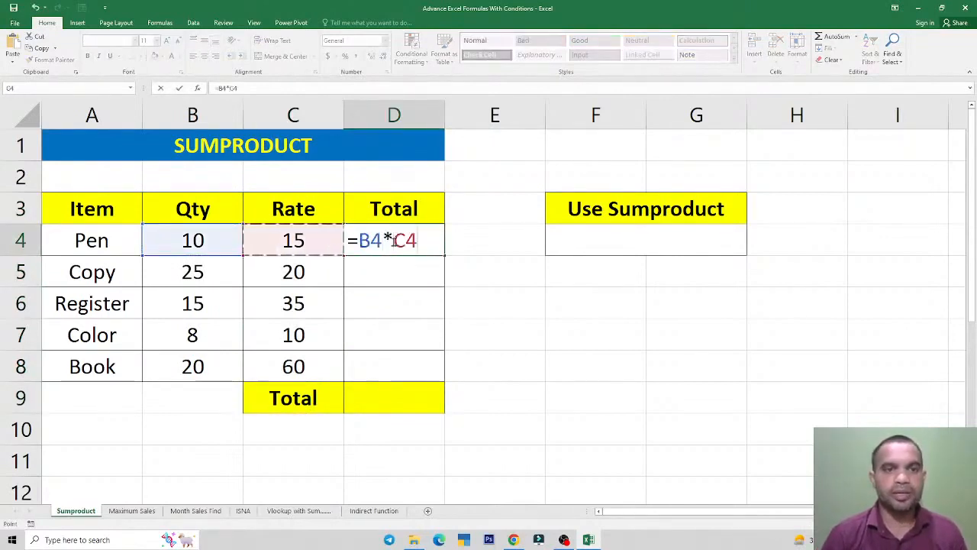
{"action": "key", "text": "Return"}
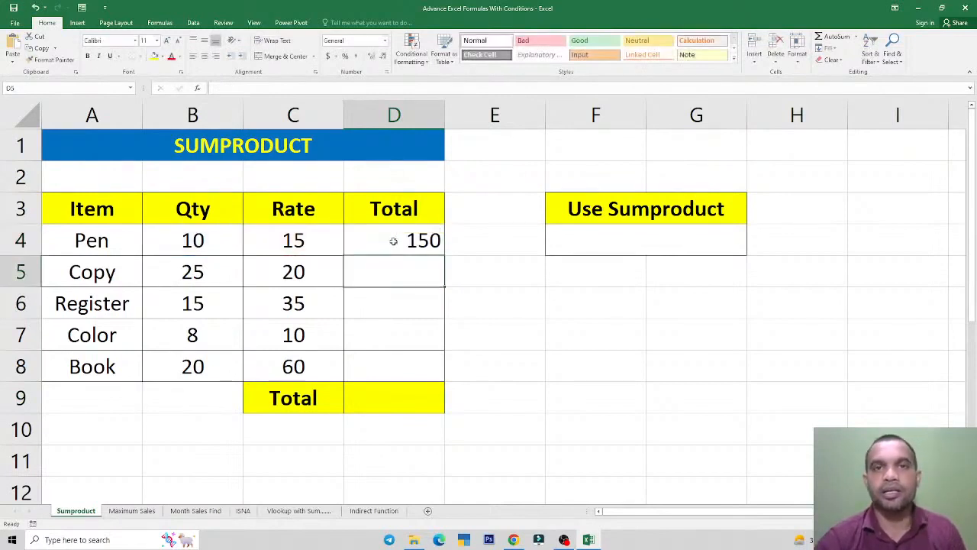
{"action": "left_click_drag", "start_coordinate": [412, 238], "coordinate": [419, 361]}
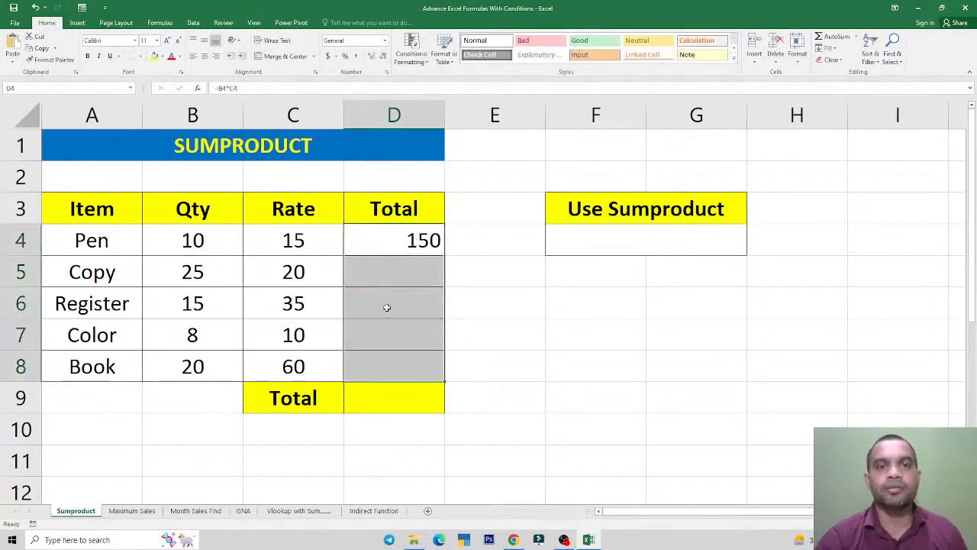
{"action": "key", "text": "ctrl+d"}
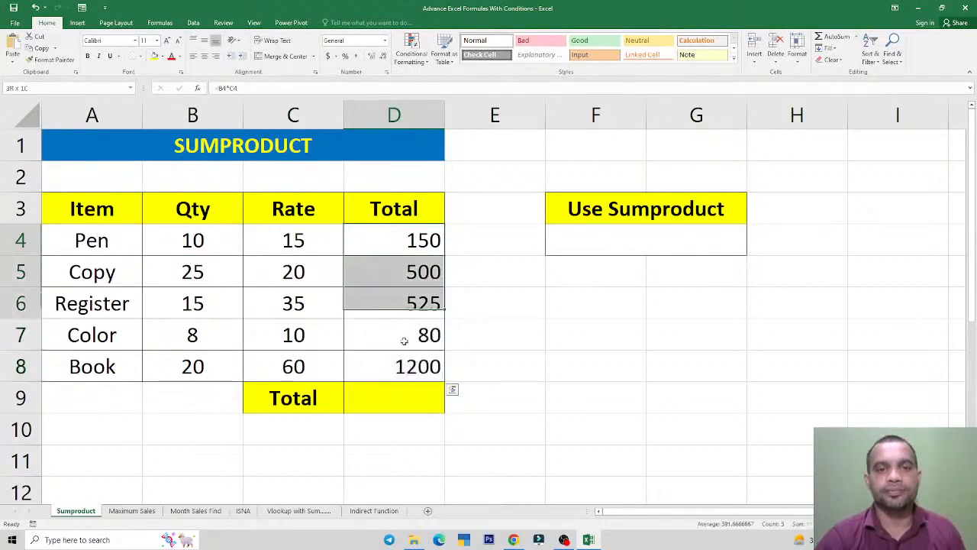
Add up the item totals in D9 with =SUM(D4:D8)
{"action": "left_click", "coordinate": [371, 404]}
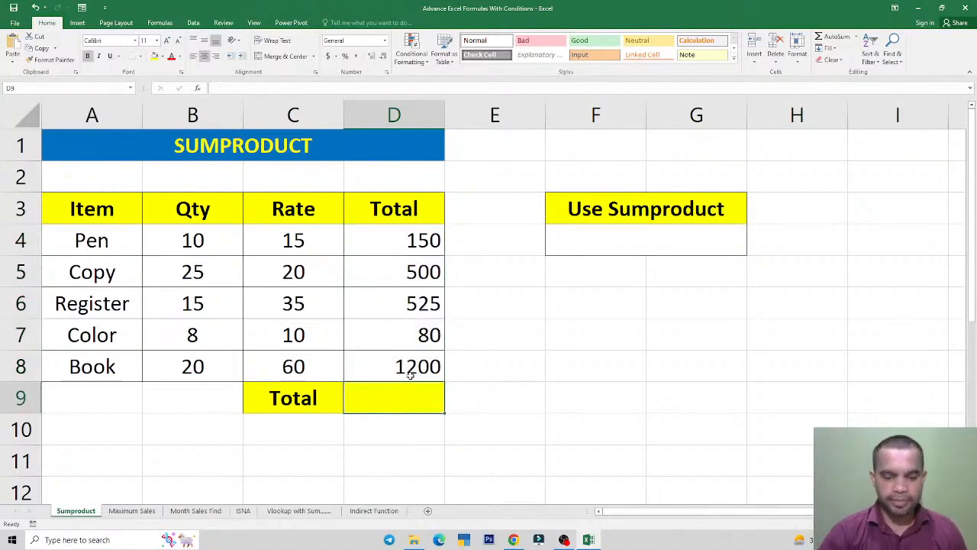
{"action": "type", "text": "=su"}
{"action": "key", "text": "Tab"}
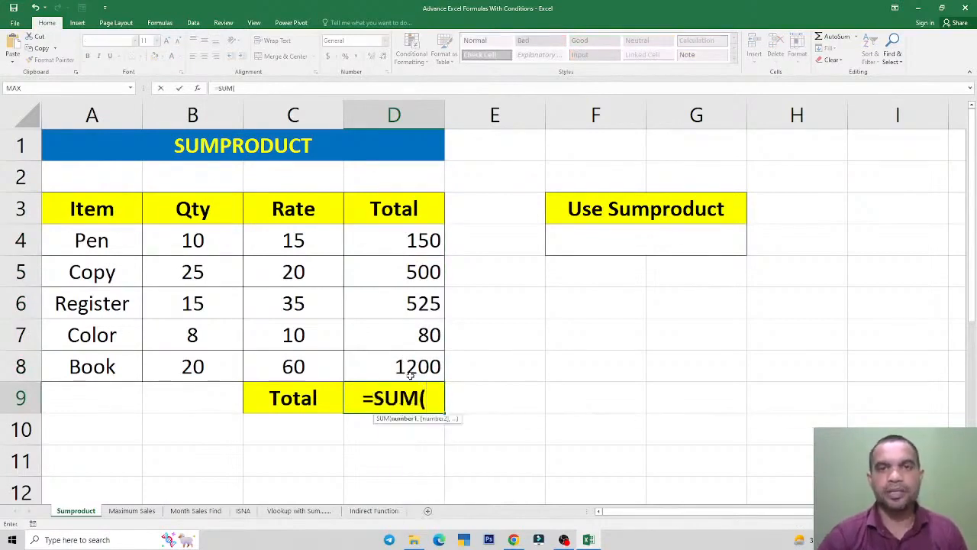
{"action": "left_click_drag", "start_coordinate": [419, 242], "coordinate": [417, 367]}
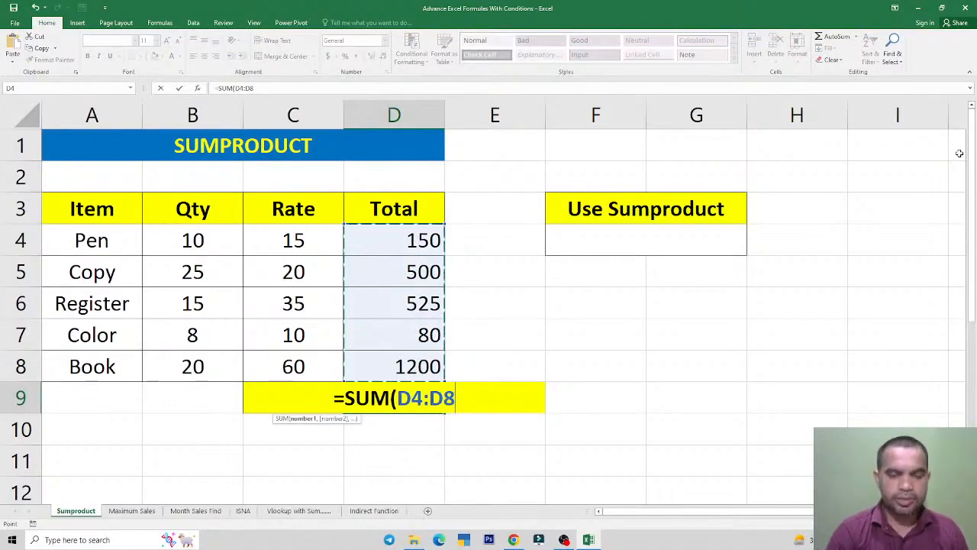
{"action": "type", "text": ")"}
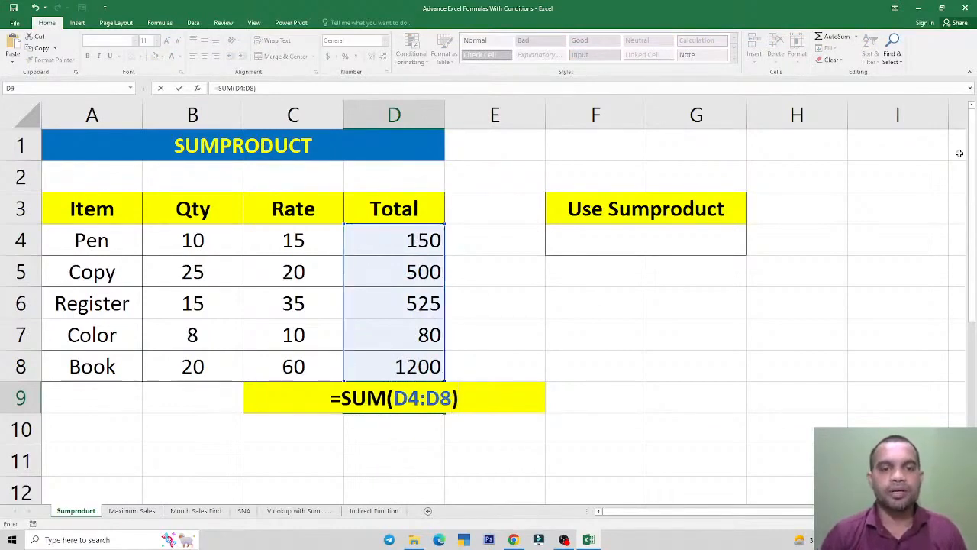
{"action": "key", "text": "Return"}
{"action": "key", "text": "Up"}
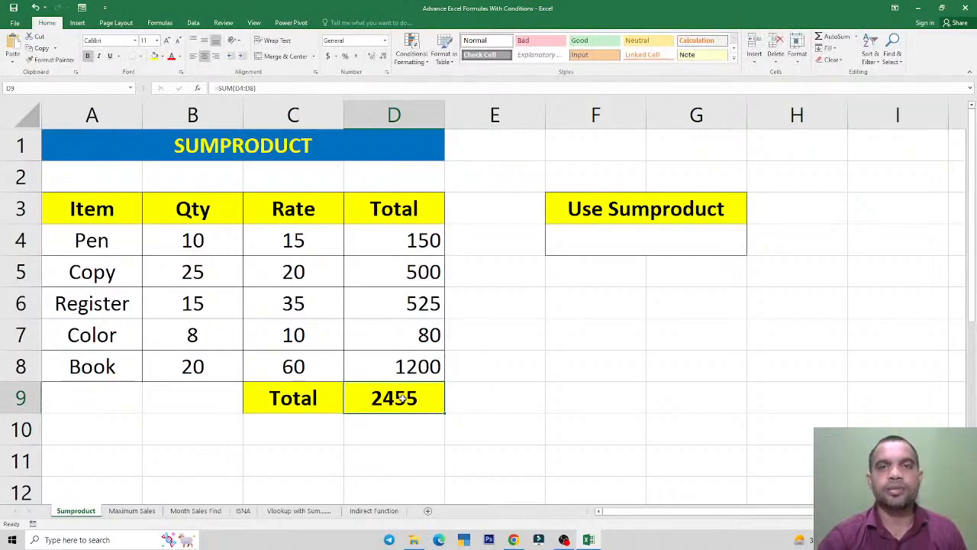
Review the sum formula in D9 and the multiplication formula in D4 without changing them
{"action": "left_click", "coordinate": [621, 233]}
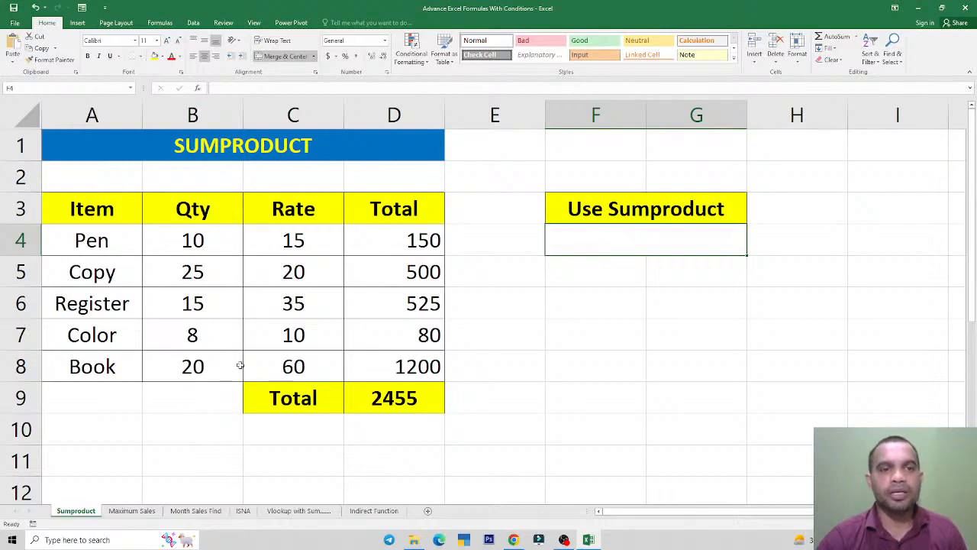
{"action": "left_click", "coordinate": [403, 411]}
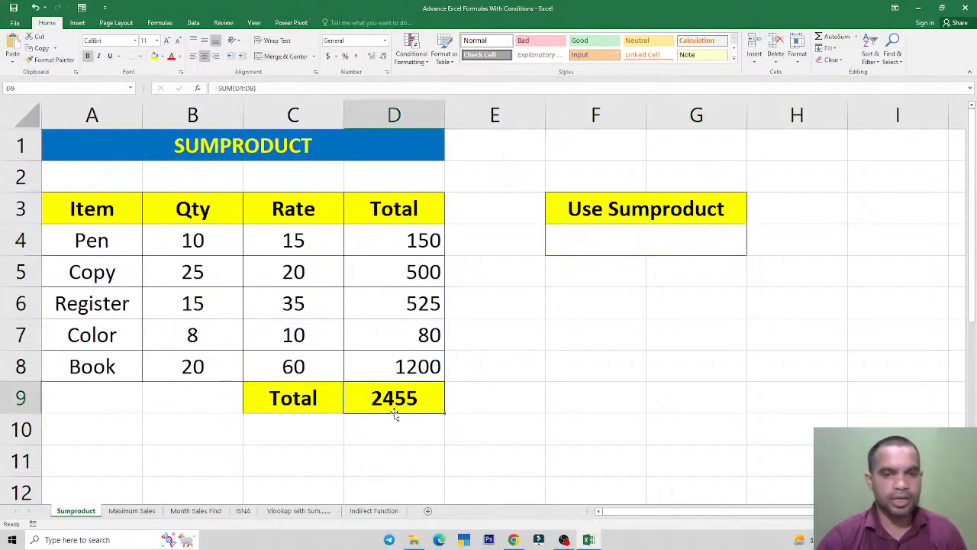
{"action": "double_click", "coordinate": [395, 413]}
{"action": "key", "text": "Escape"}
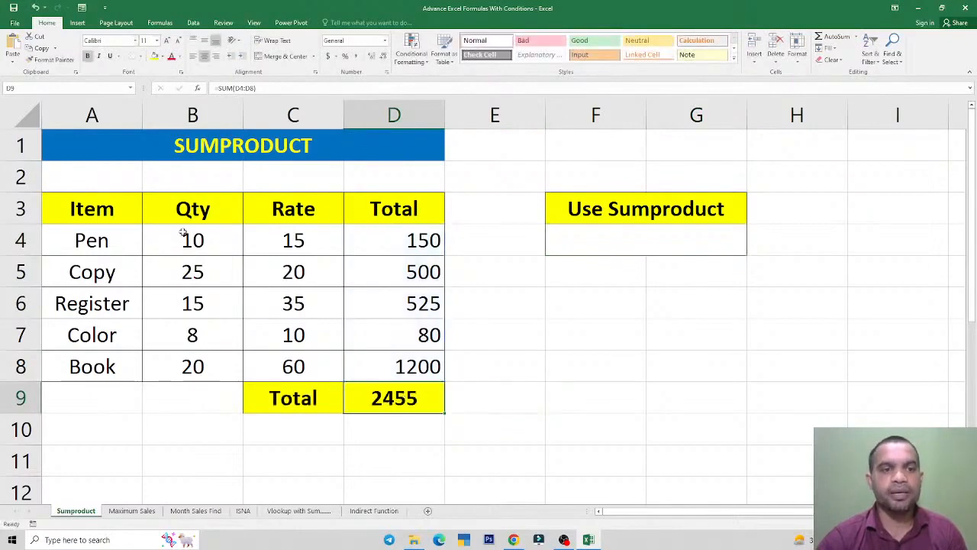
{"action": "double_click", "coordinate": [408, 242]}
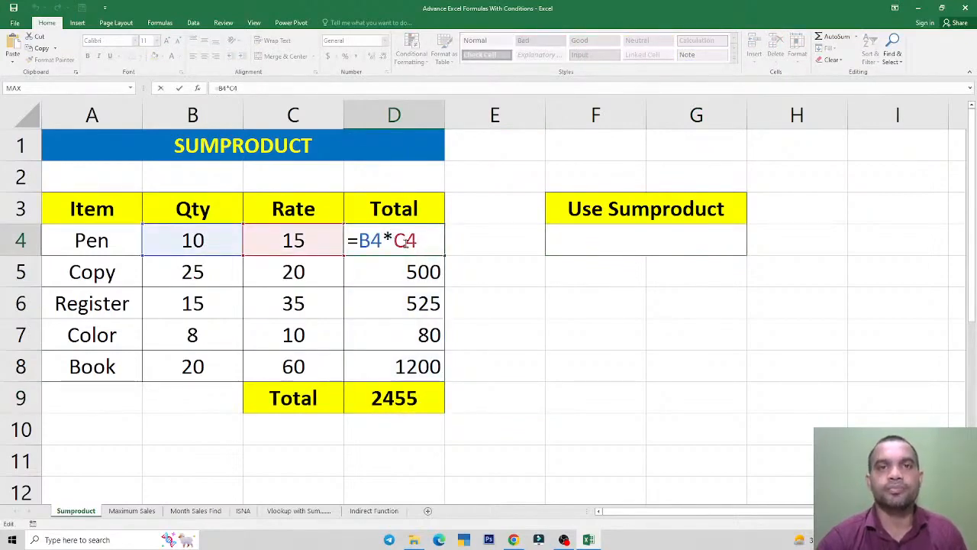
{"action": "key", "text": "Escape"}
{"action": "left_click", "coordinate": [382, 402]}
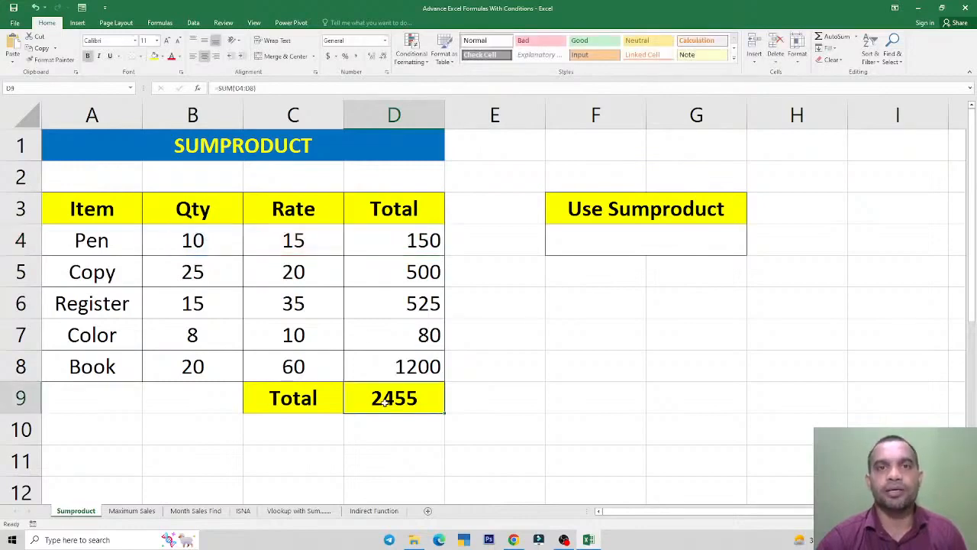
{"action": "left_click", "coordinate": [647, 242]}
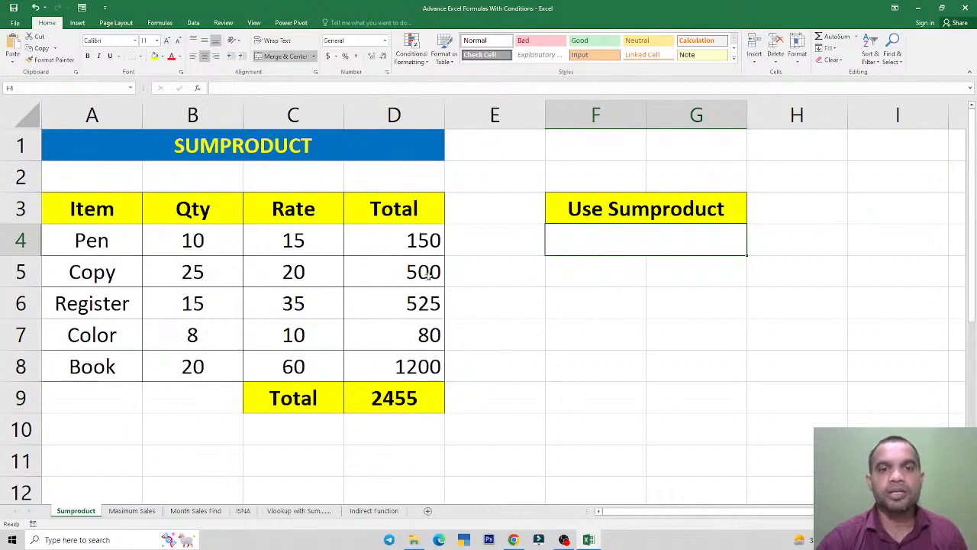
Change the label in C9 to Grand Total and autofit column C to its width
{"action": "double_click", "coordinate": [274, 403]}
{"action": "type", "text": "Grand"}
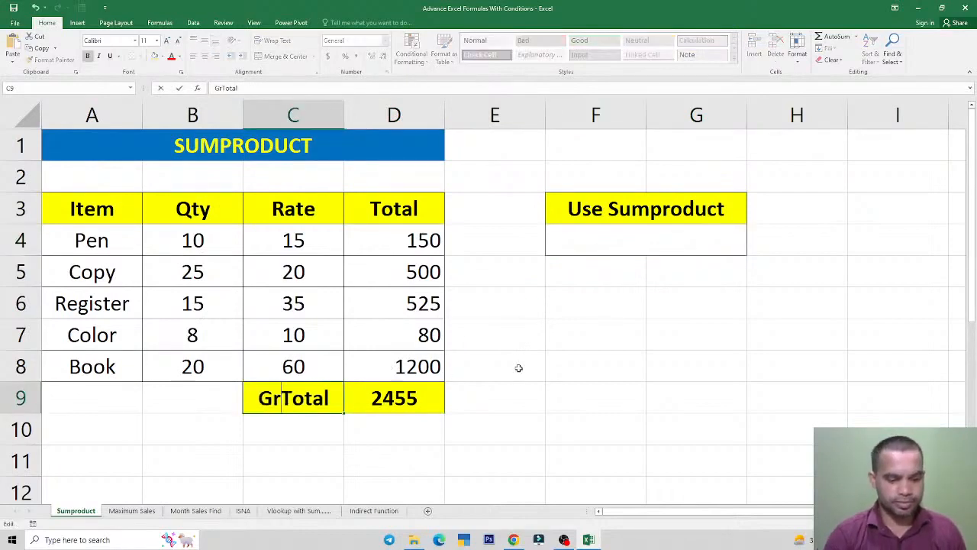
{"action": "key", "text": "Return"}
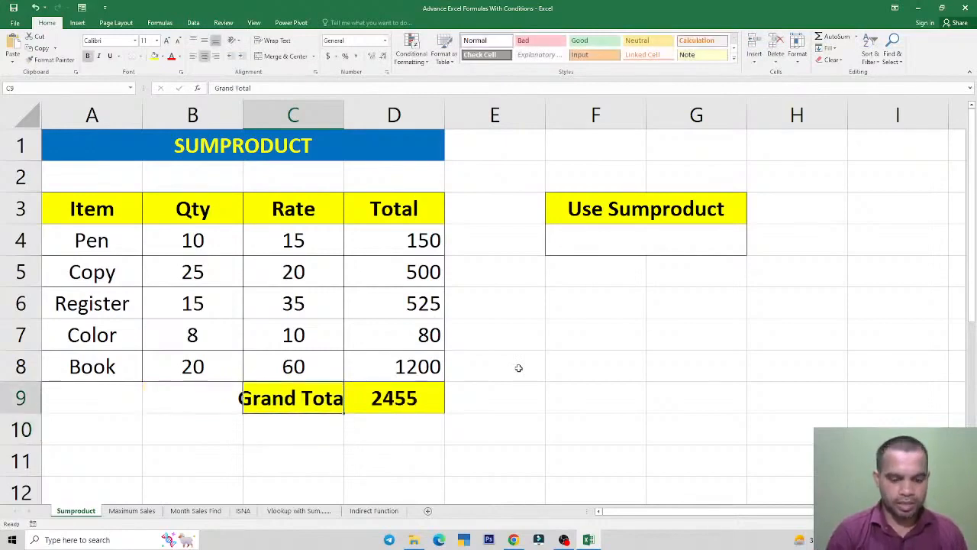
{"action": "key", "text": "alt+o"}
{"action": "key", "text": "c"}
{"action": "key", "text": "a"}
Begin a SUMPRODUCT formula in F4, below the Use Sumproduct heading
{"action": "left_click", "coordinate": [627, 251]}
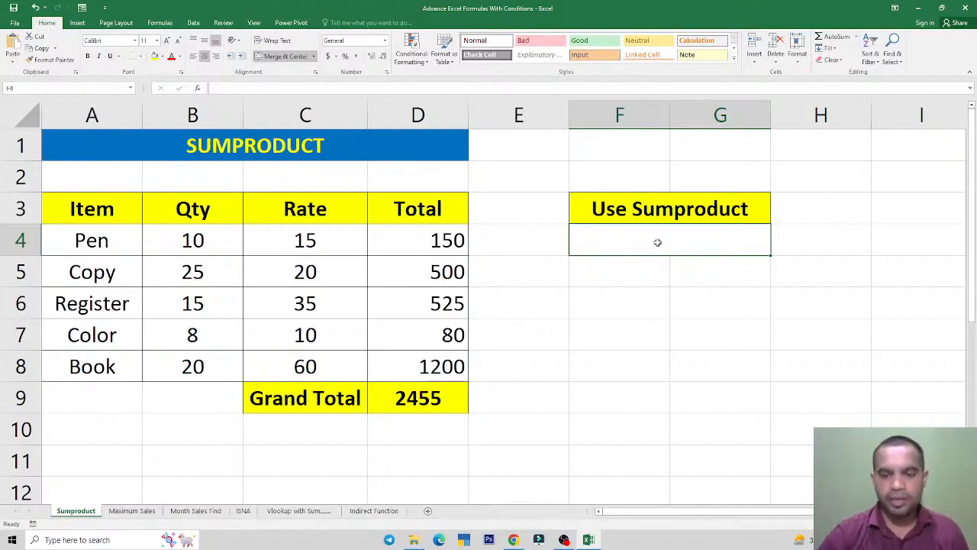
{"action": "type", "text": "=sumpor"}
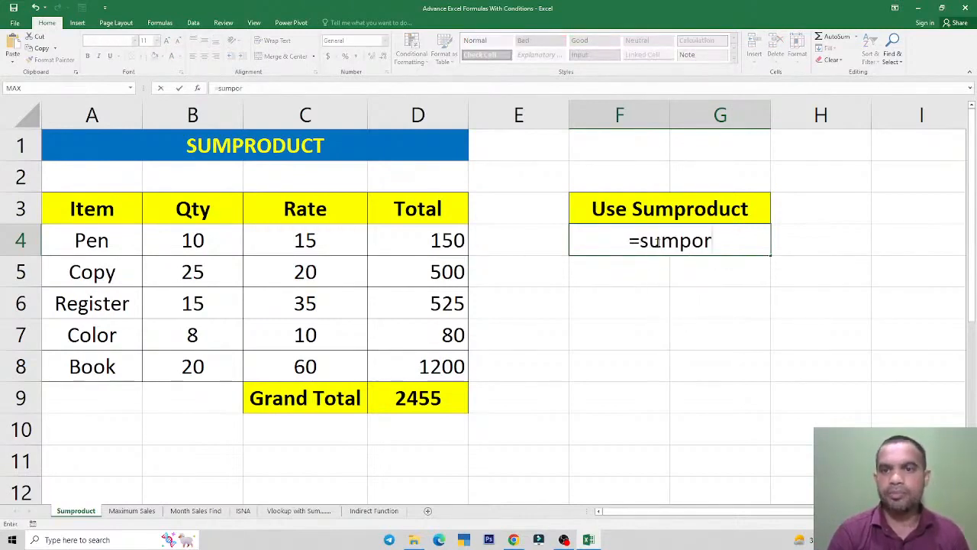
{"action": "key", "text": "BackSpace"}
{"action": "key", "text": "BackSpace"}
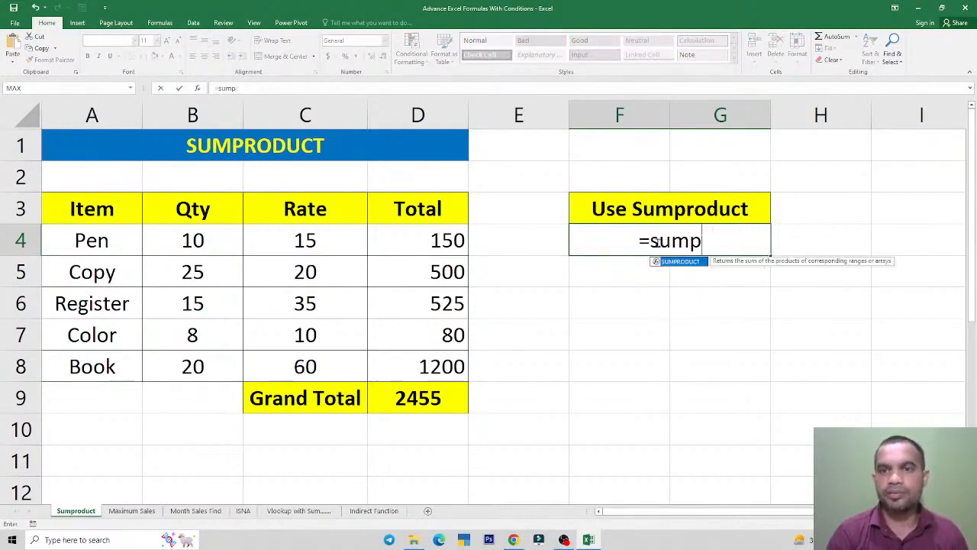
{"action": "type", "text": "ro"}
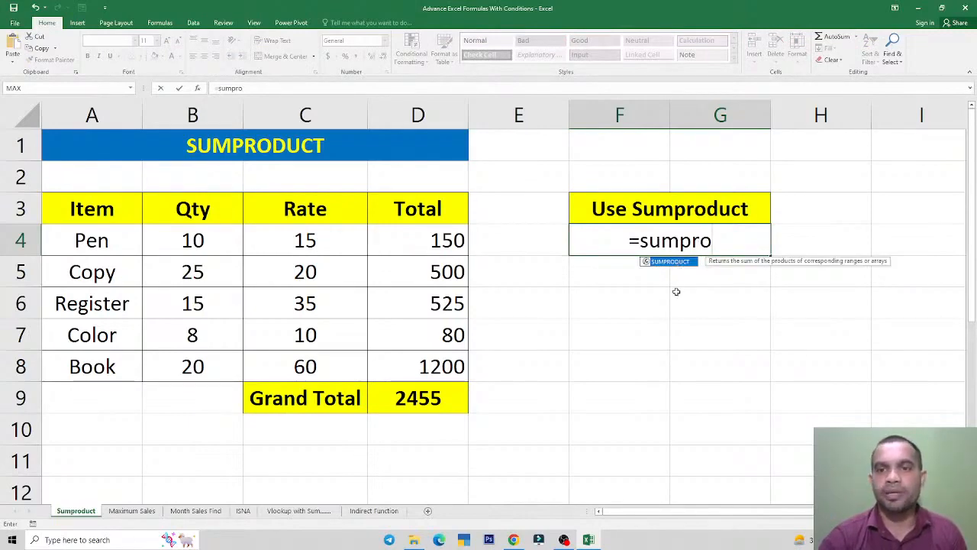
{"action": "key", "text": "Tab"}
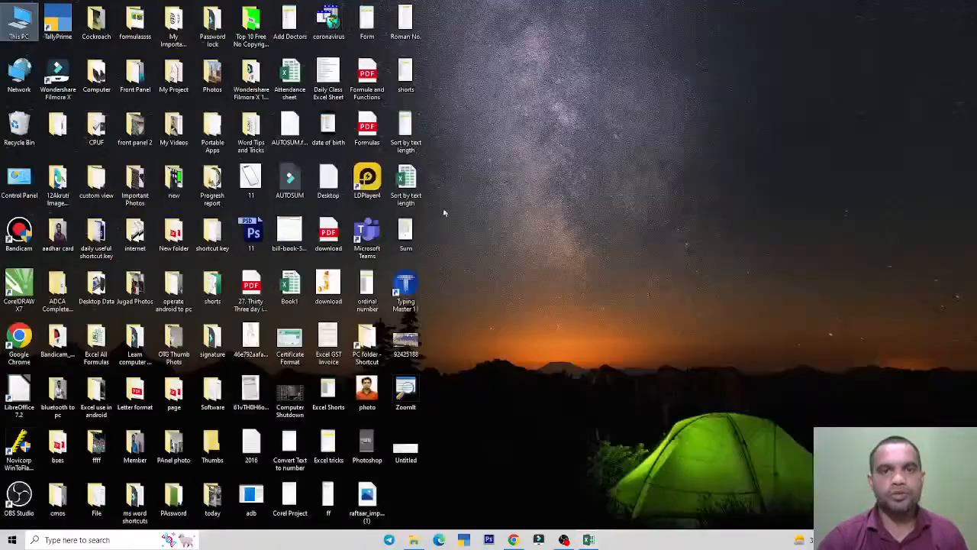
Launch ZoomIt, return to the workbook, and magnify the SUMPRODUCT argument hint to box array1 and array2
{"action": "left_click", "coordinate": [400, 385]}
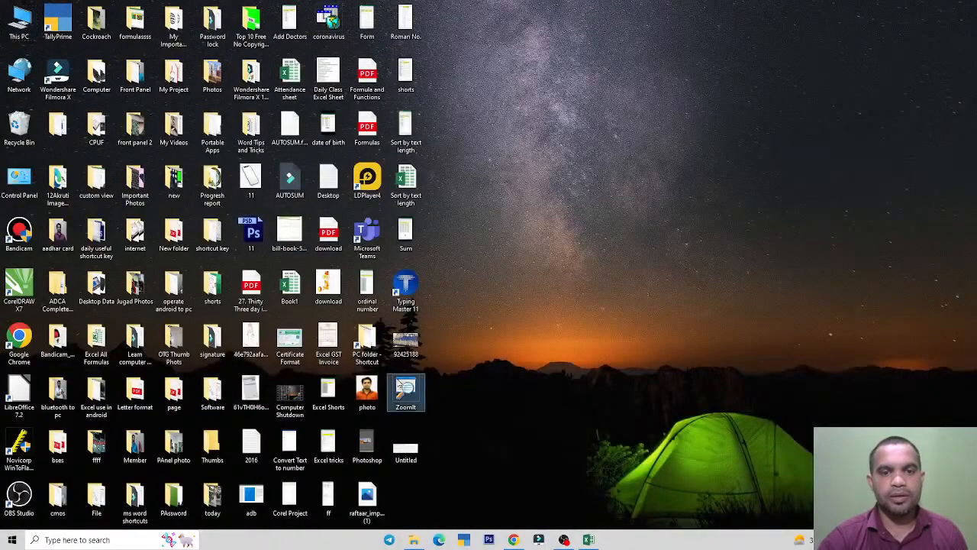
{"action": "left_click", "coordinate": [589, 540]}
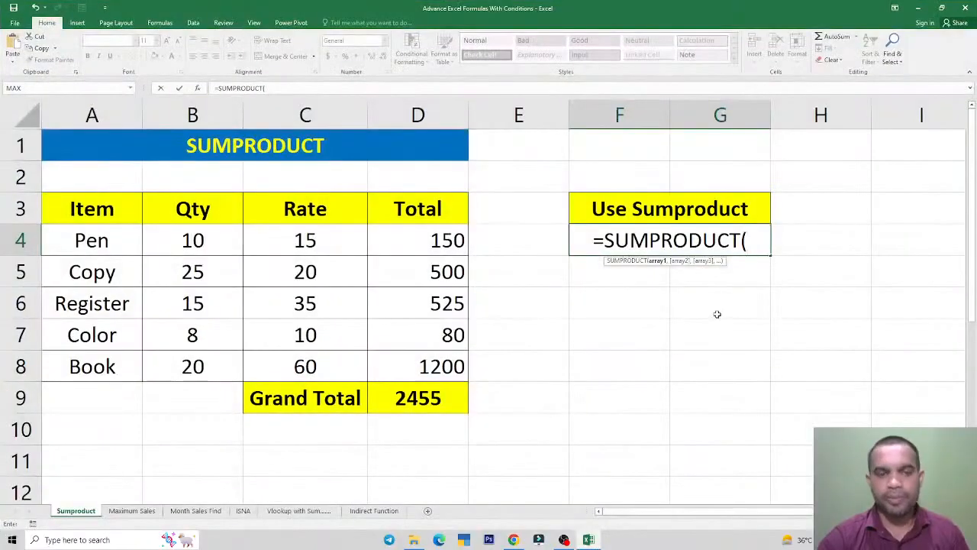
{"action": "key", "text": "ctrl+1"}
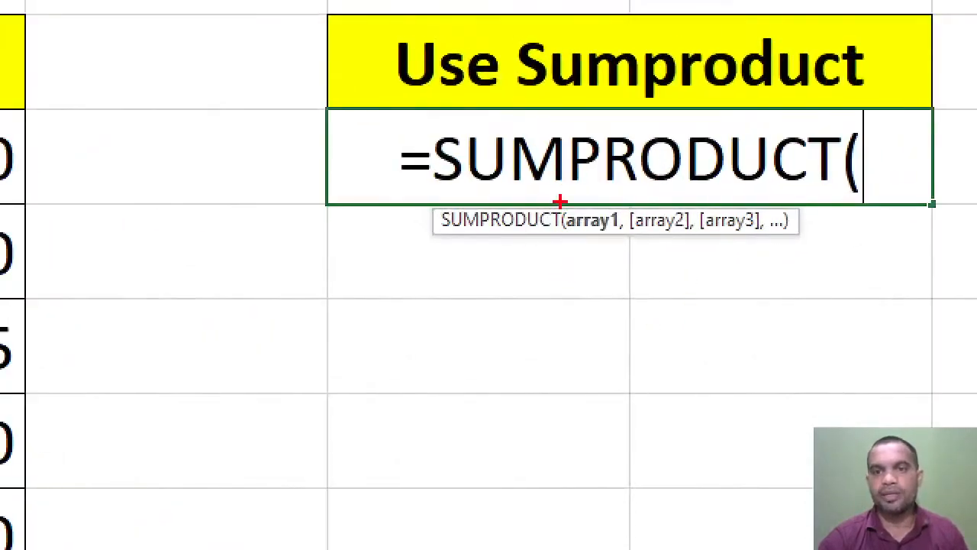
{"action": "left_click_drag", "start_coordinate": [560, 189], "coordinate": [626, 268]}
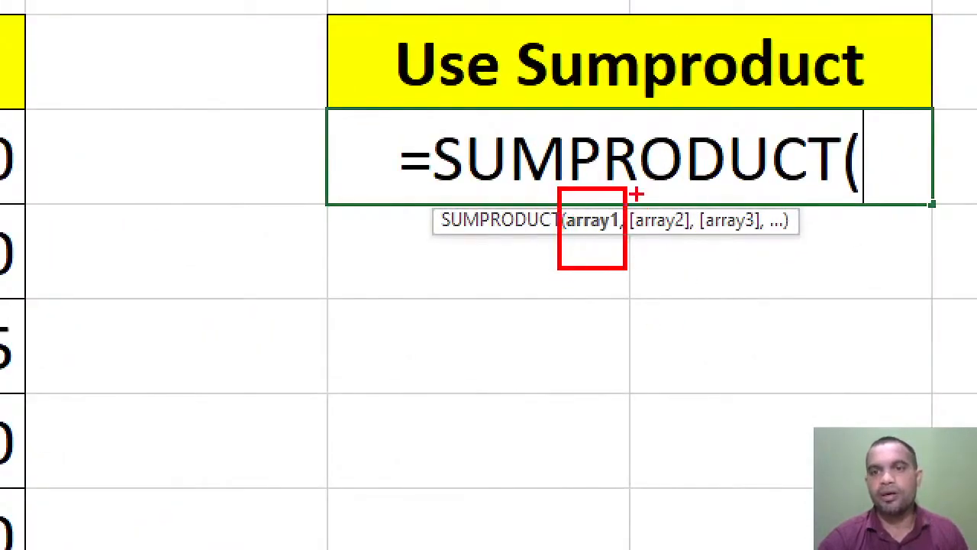
{"action": "left_click_drag", "start_coordinate": [626, 190], "coordinate": [698, 269]}
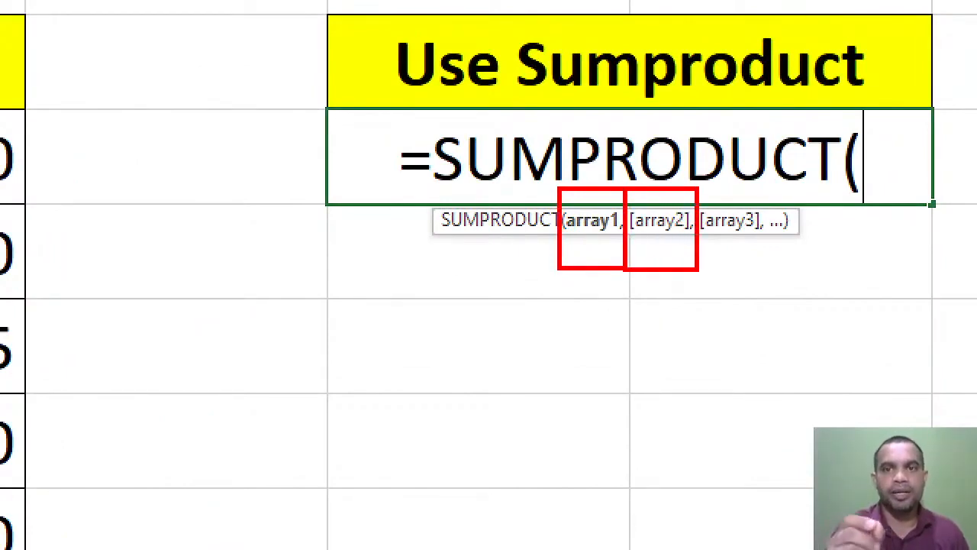
{"action": "key", "text": "Escape"}
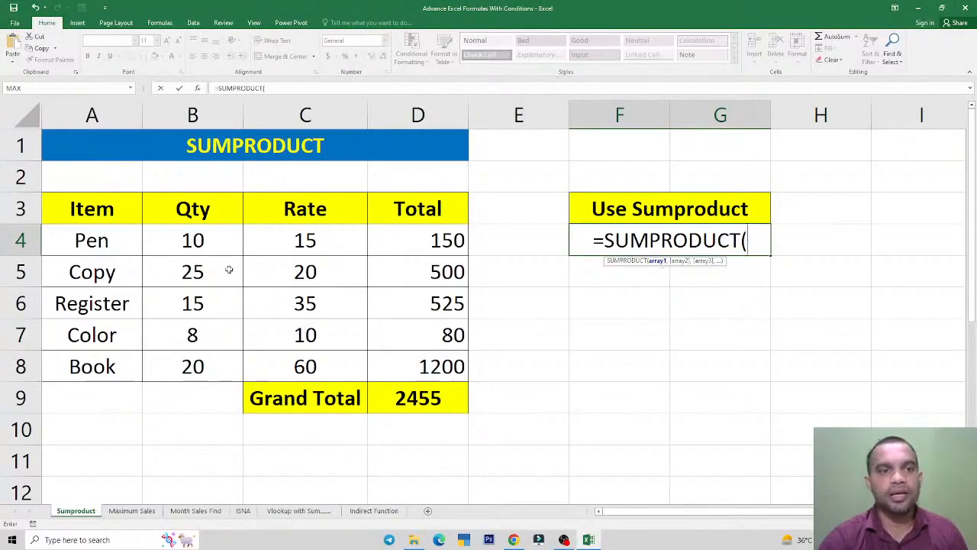
Complete the F4 formula as =SUMPRODUCT(B4:B8,C4:C8) and make its result bold
{"action": "left_click", "coordinate": [197, 240]}
{"action": "left_click_drag", "start_coordinate": [199, 240], "coordinate": [196, 366]}
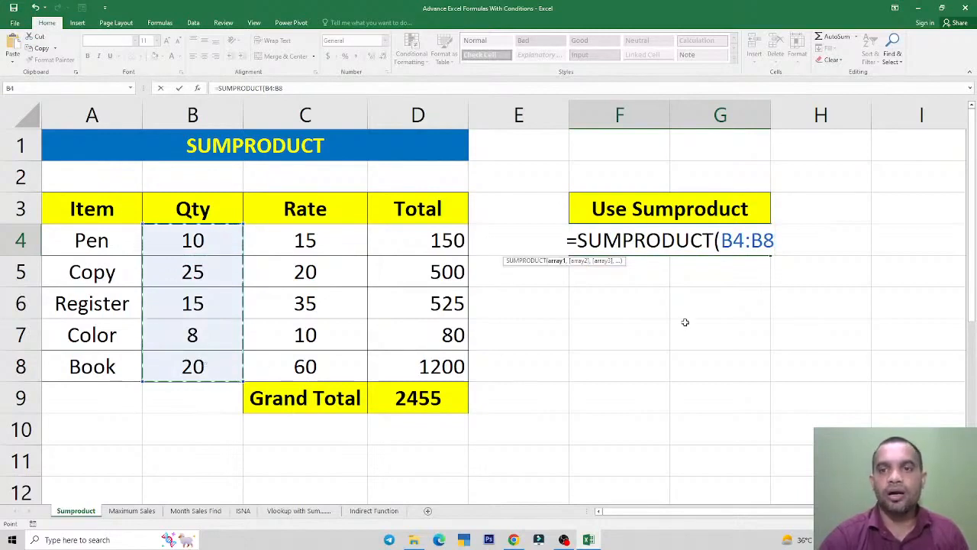
{"action": "type", "text": ","}
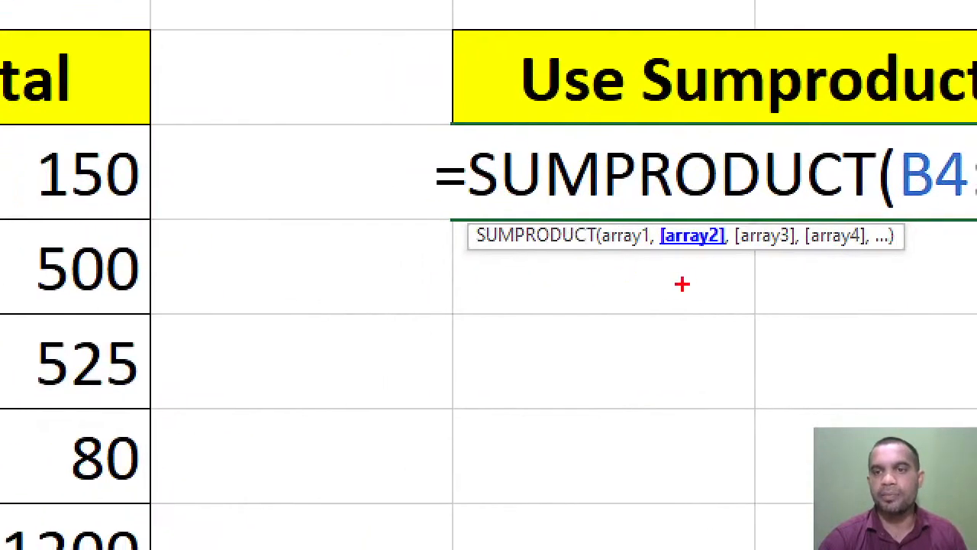
{"action": "left_click_drag", "start_coordinate": [652, 217], "coordinate": [745, 277]}
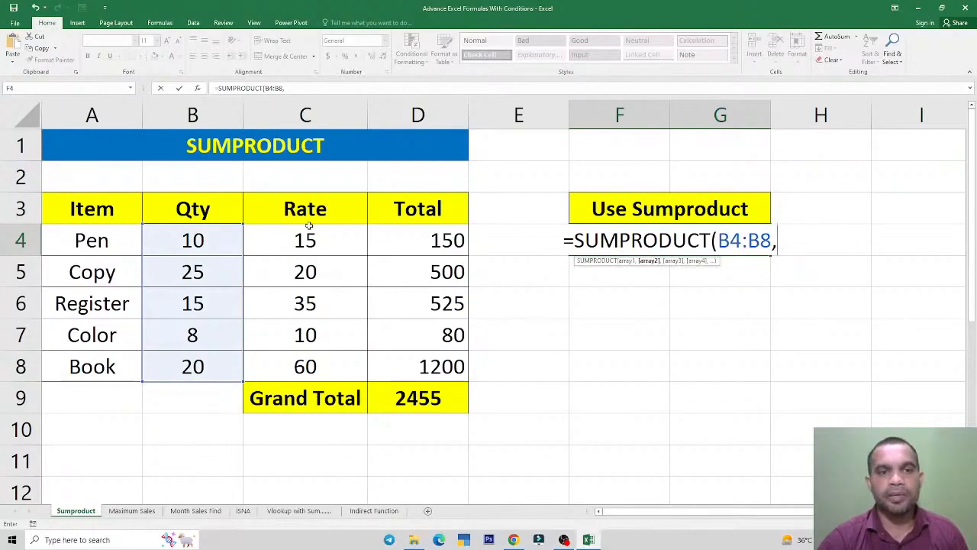
{"action": "left_click_drag", "start_coordinate": [308, 226], "coordinate": [331, 356]}
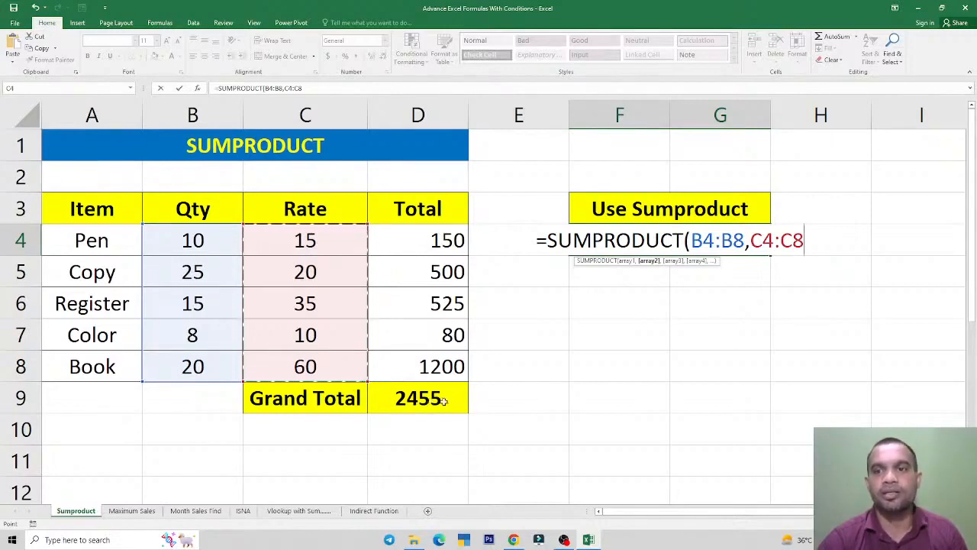
{"action": "type", "text": ")"}
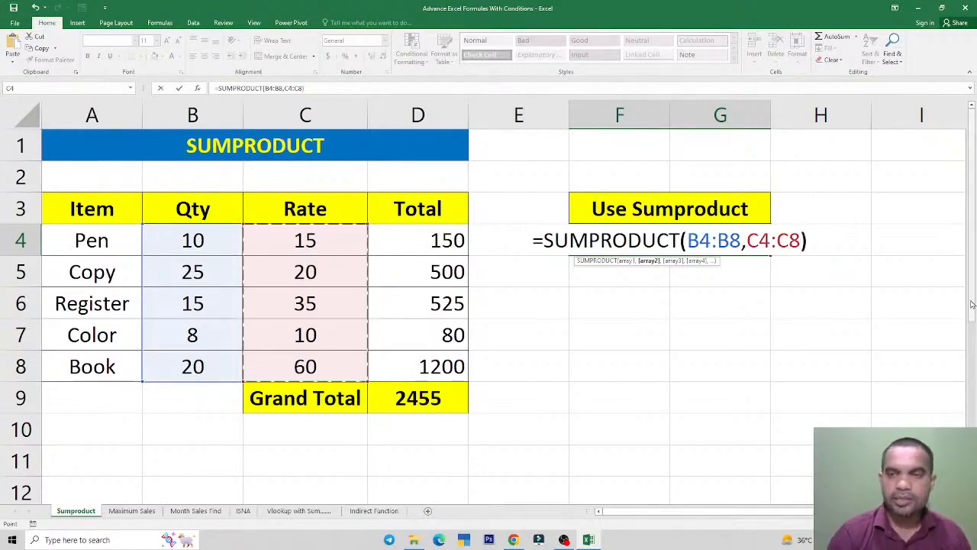
{"action": "key", "text": "Return"}
{"action": "key", "text": "Up"}
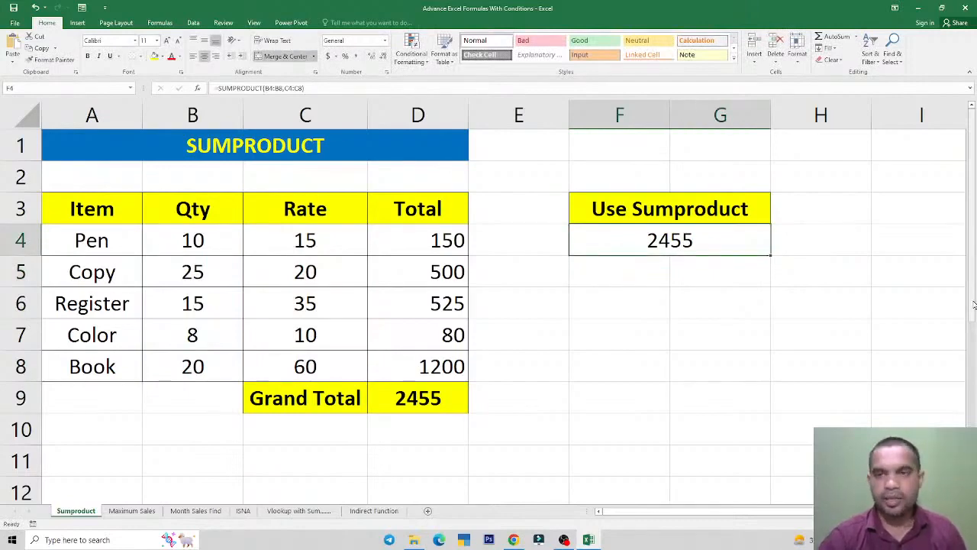
{"action": "key", "text": "ctrl+b"}
Compare the multiplication formula in D4 and the sum formula in D9 with the SUMPRODUCT formula in F4
{"action": "left_click", "coordinate": [422, 260]}
{"action": "left_click", "coordinate": [167, 236]}
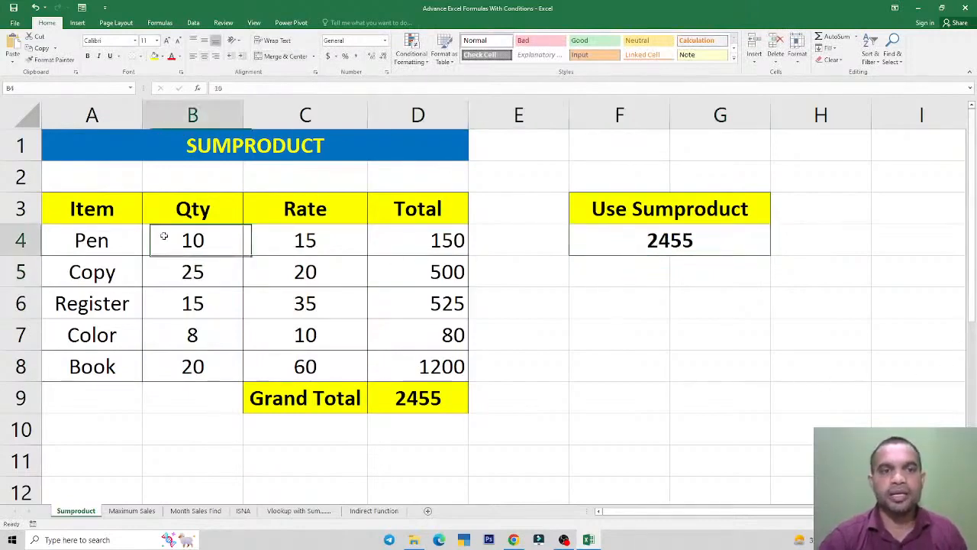
{"action": "left_click", "coordinate": [451, 240]}
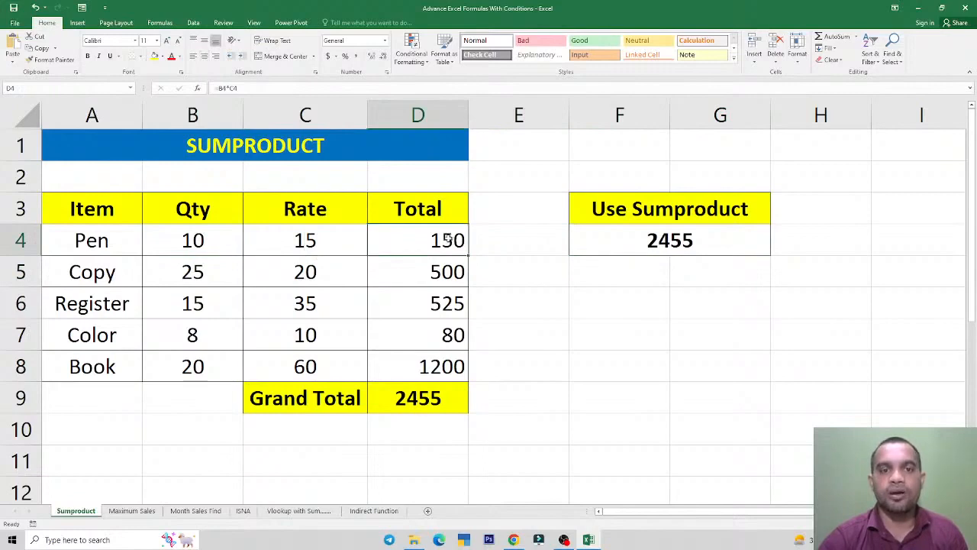
{"action": "left_click", "coordinate": [305, 403]}
{"action": "left_click", "coordinate": [433, 398]}
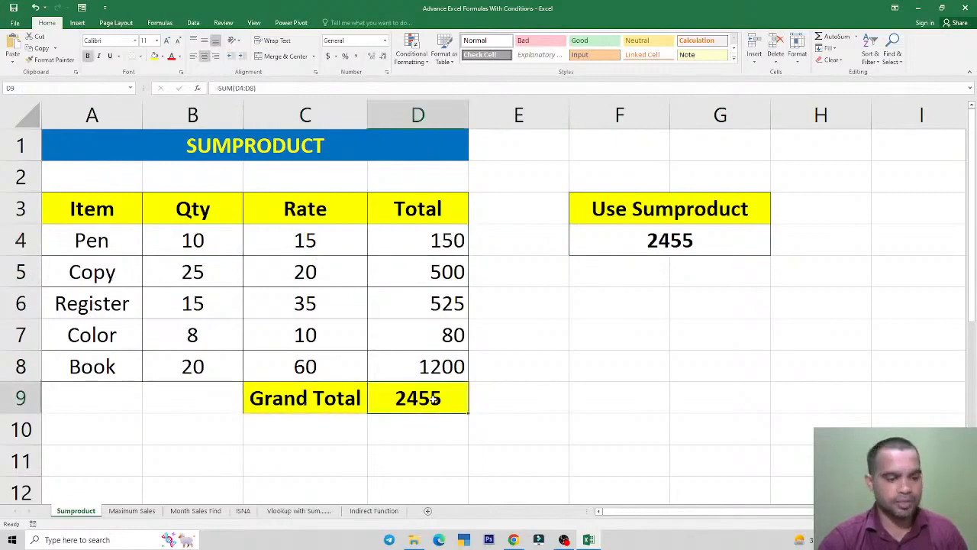
{"action": "double_click", "coordinate": [433, 398]}
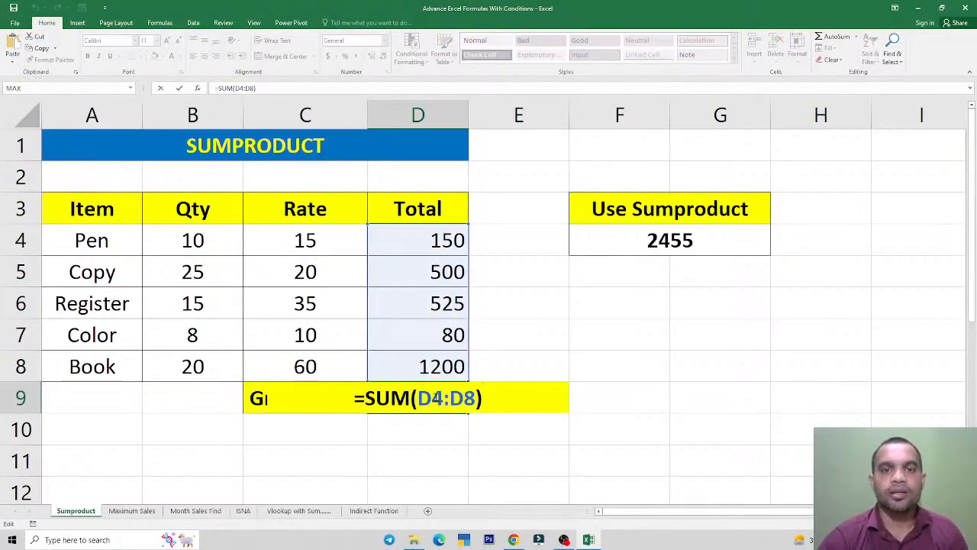
{"action": "key", "text": "Escape"}
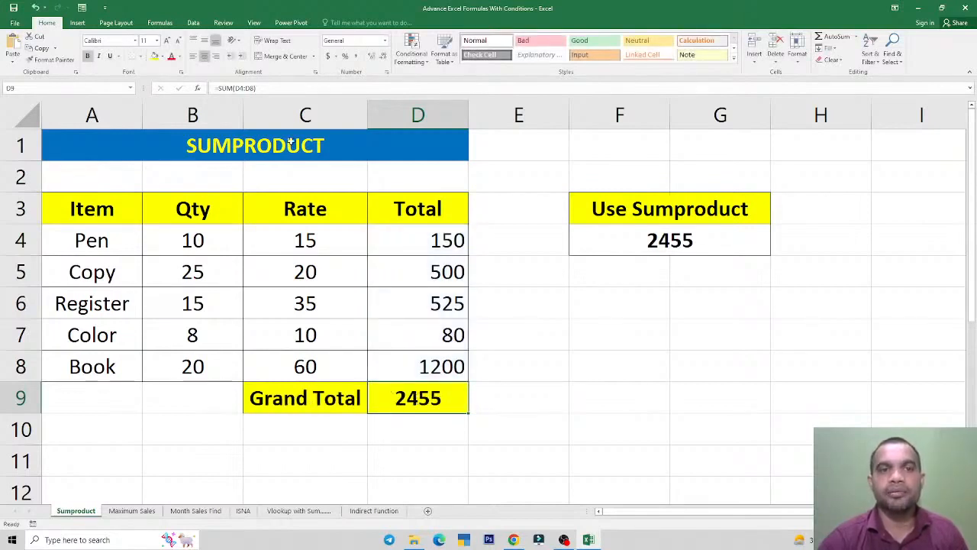
{"action": "left_click", "coordinate": [665, 242]}
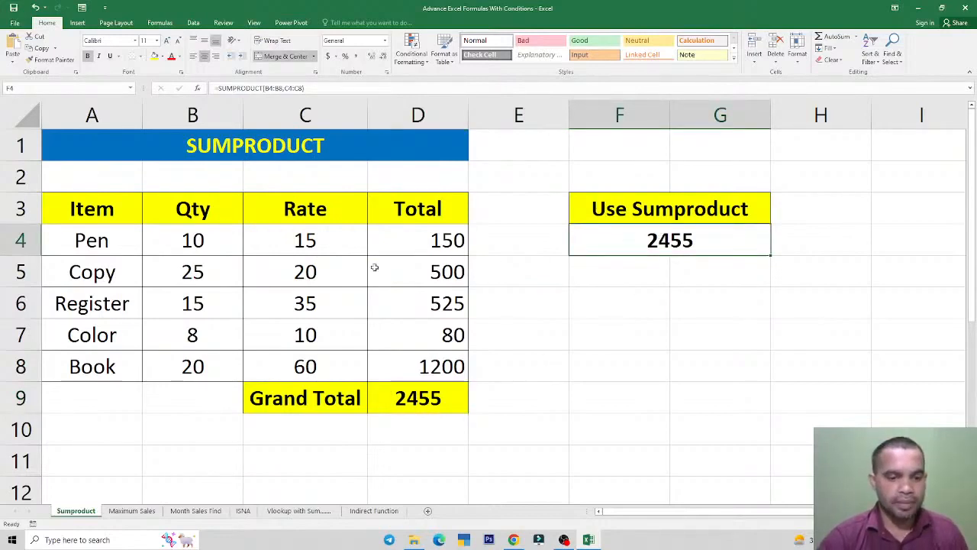
{"action": "left_click", "coordinate": [503, 284]}
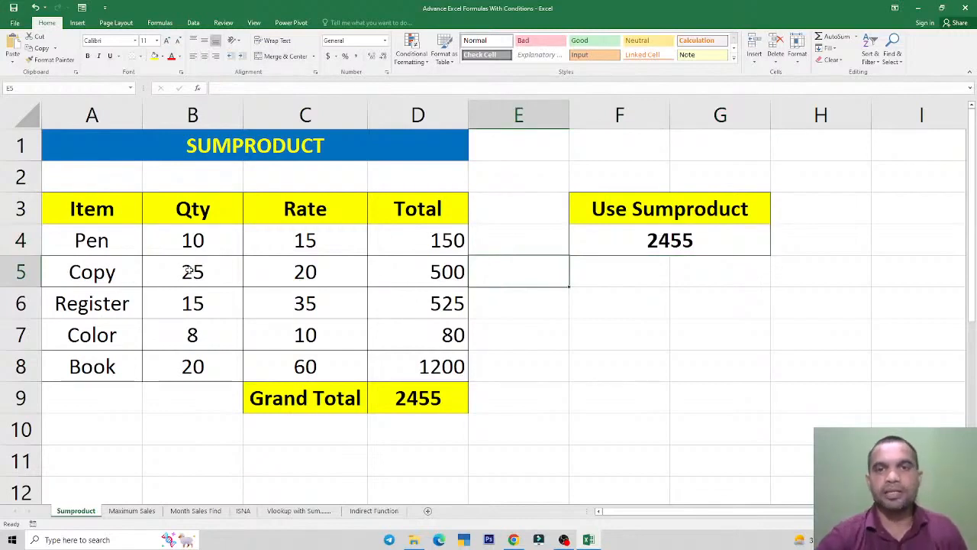
Switch to the Maximum Sales sheet and examine the Sales Report, Region and Sales columns of its table
{"action": "left_click", "coordinate": [131, 511]}
{"action": "left_click", "coordinate": [416, 325]}
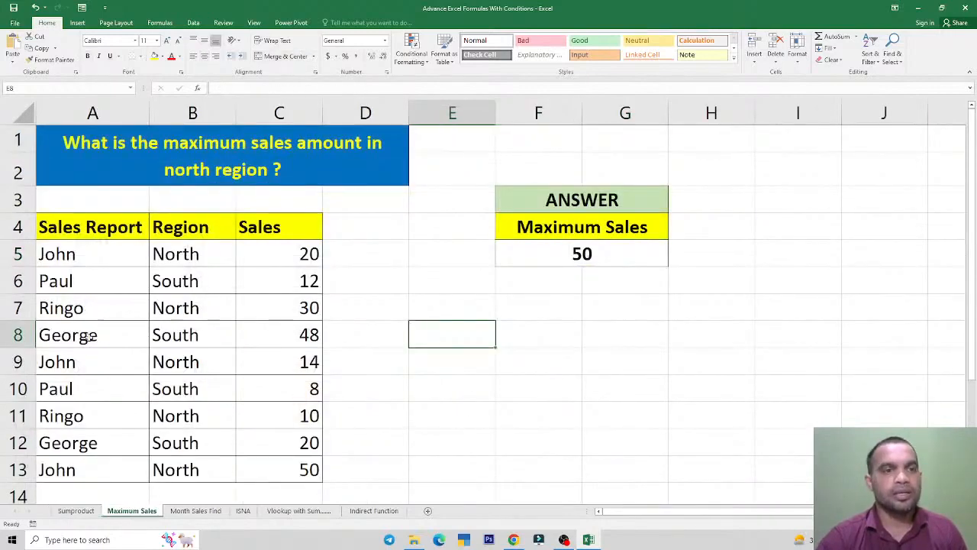
{"action": "left_click_drag", "start_coordinate": [103, 231], "coordinate": [119, 468]}
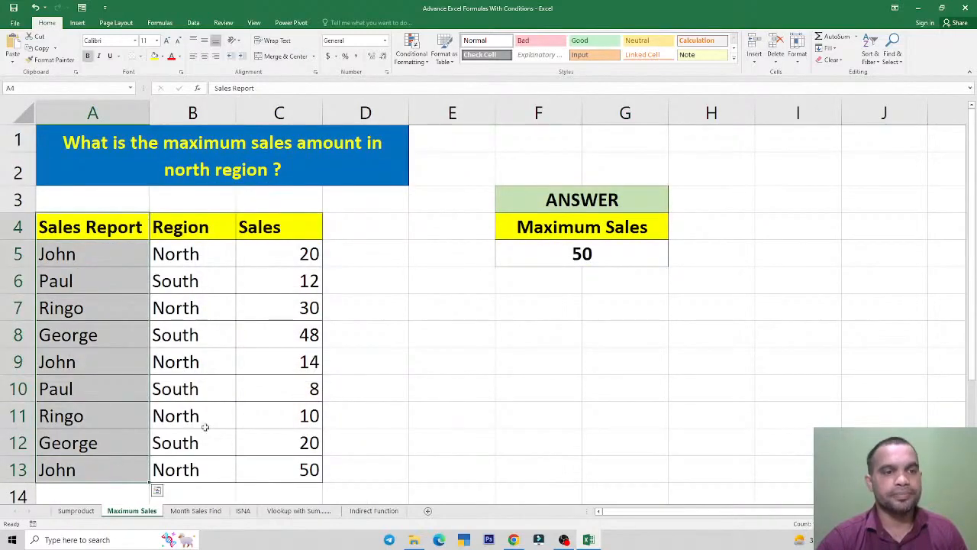
{"action": "left_click", "coordinate": [263, 417]}
{"action": "left_click_drag", "start_coordinate": [89, 238], "coordinate": [96, 466]}
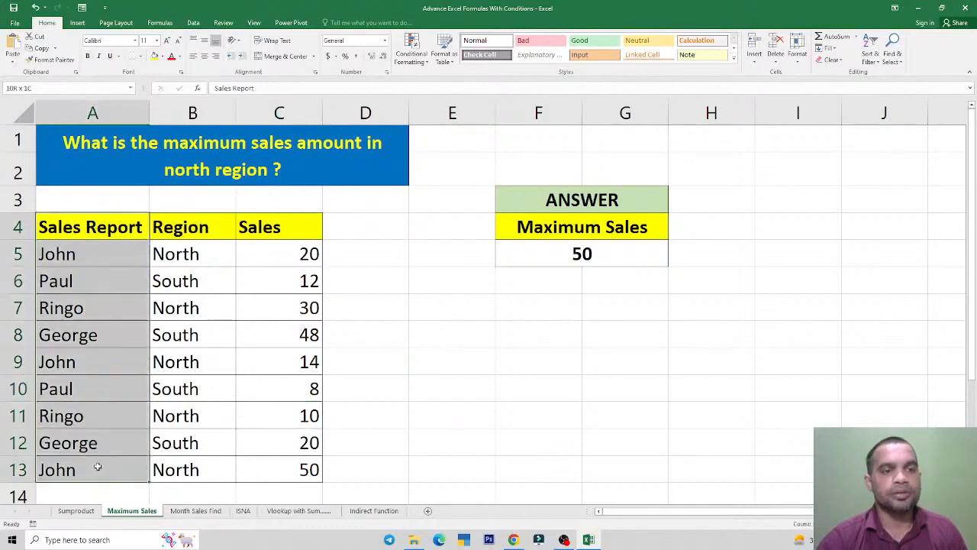
{"action": "left_click_drag", "start_coordinate": [184, 233], "coordinate": [192, 464]}
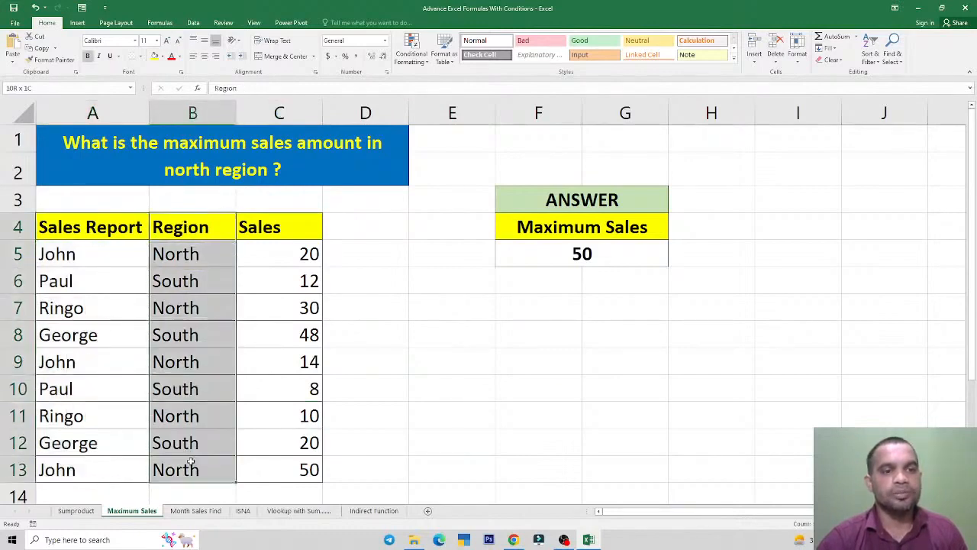
{"action": "left_click", "coordinate": [165, 252]}
{"action": "left_click_drag", "start_coordinate": [284, 224], "coordinate": [305, 471]}
{"action": "left_click", "coordinate": [109, 241]}
{"action": "left_click_drag", "start_coordinate": [109, 241], "coordinate": [304, 469]}
{"action": "left_click", "coordinate": [242, 334]}
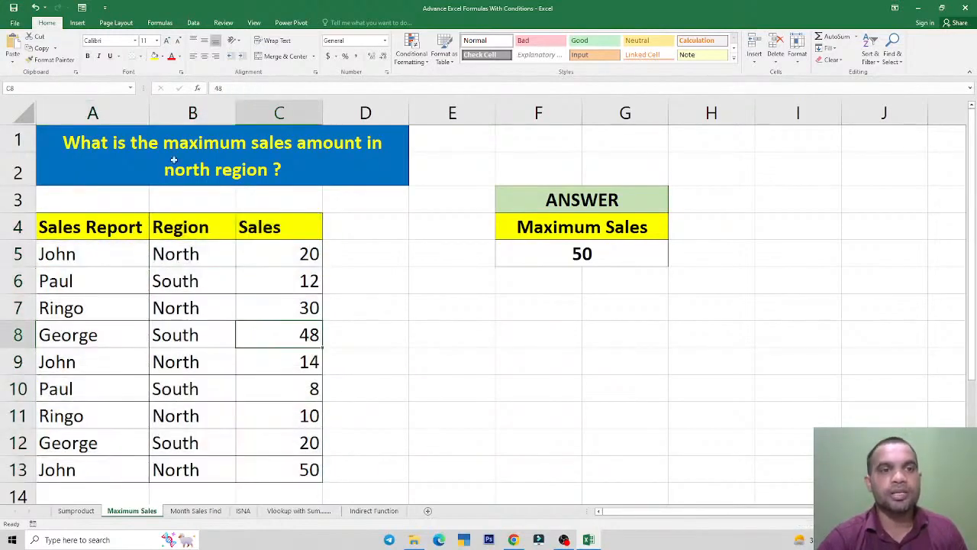
Review the question in the sheet heading and the existing Maximum Sales formula in F5 without changing it
{"action": "left_click", "coordinate": [174, 159]}
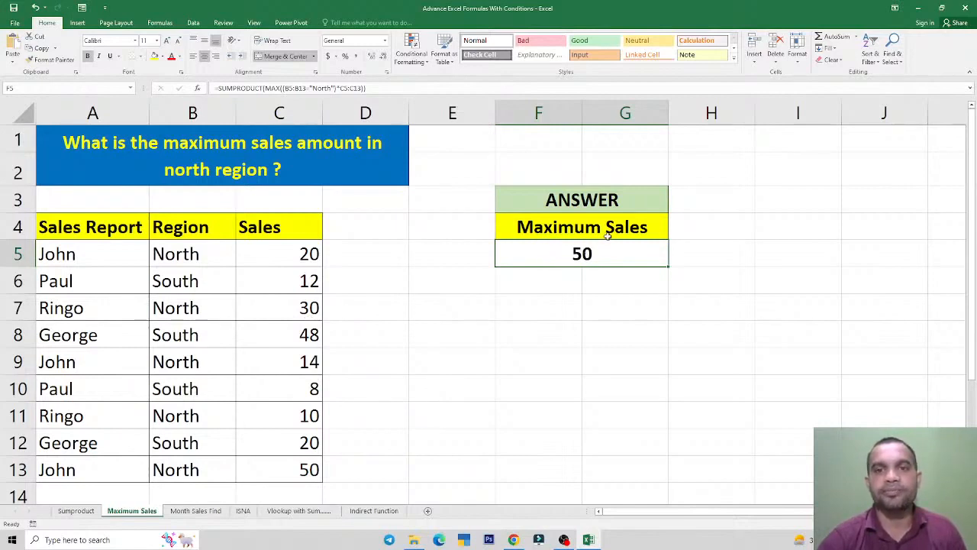
{"action": "double_click", "coordinate": [580, 254]}
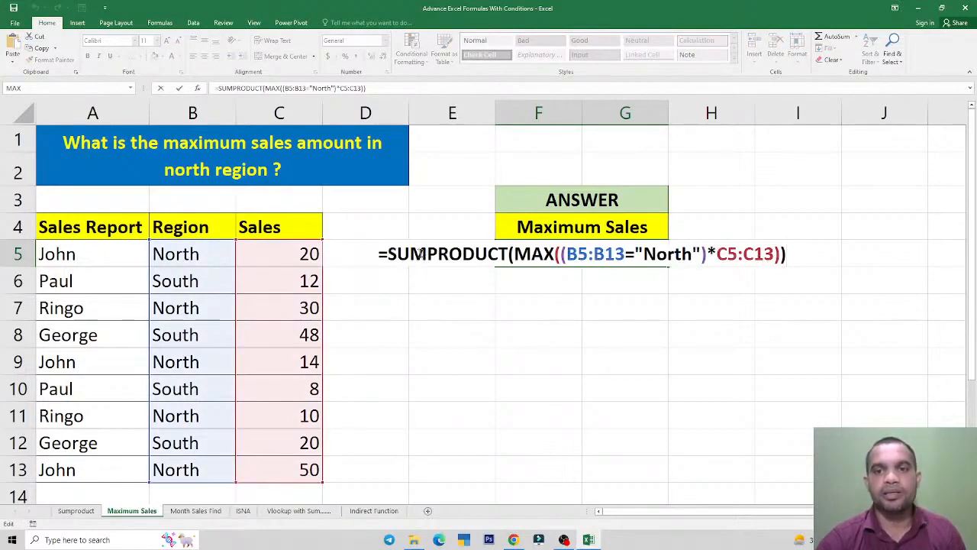
{"action": "key", "text": "ctrl+Return"}
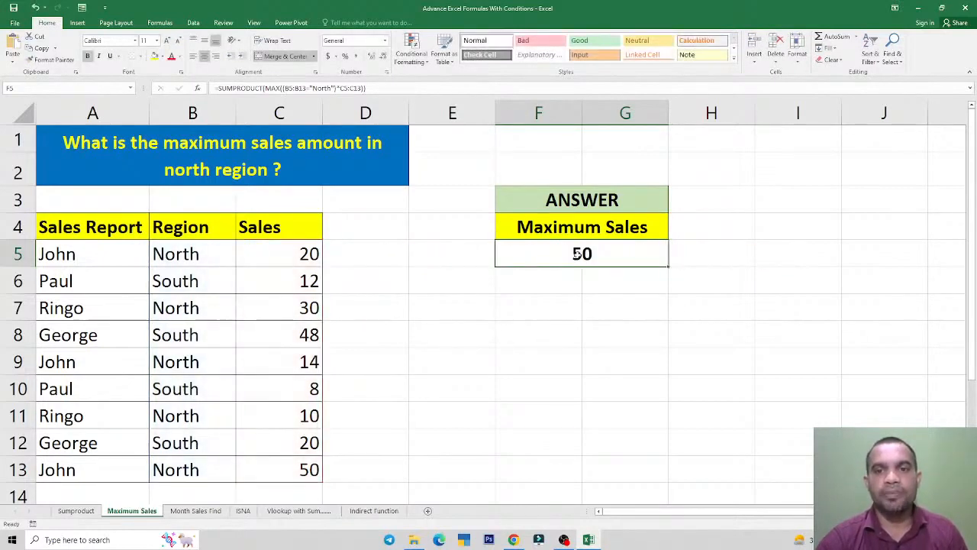
Clear the Maximum Sales answer in F5 and start a new formula with =SUMPRODUCT(MAX((
{"action": "key", "text": "Delete"}
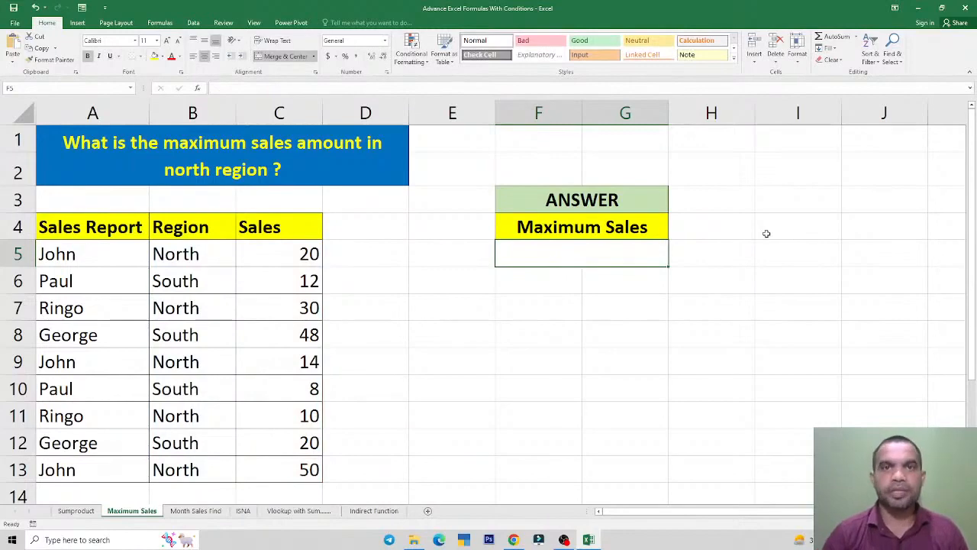
{"action": "type", "text": "=sumpro"}
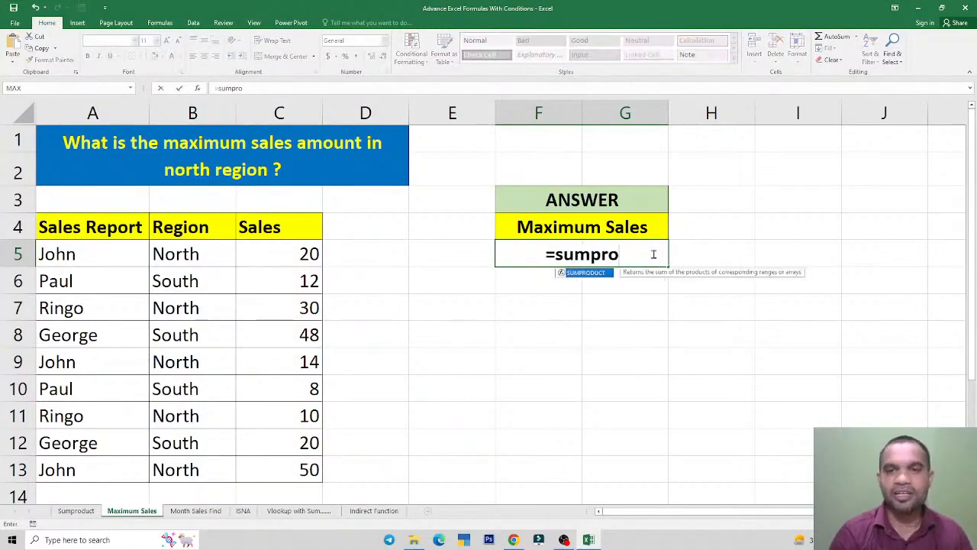
{"action": "key", "text": "Tab"}
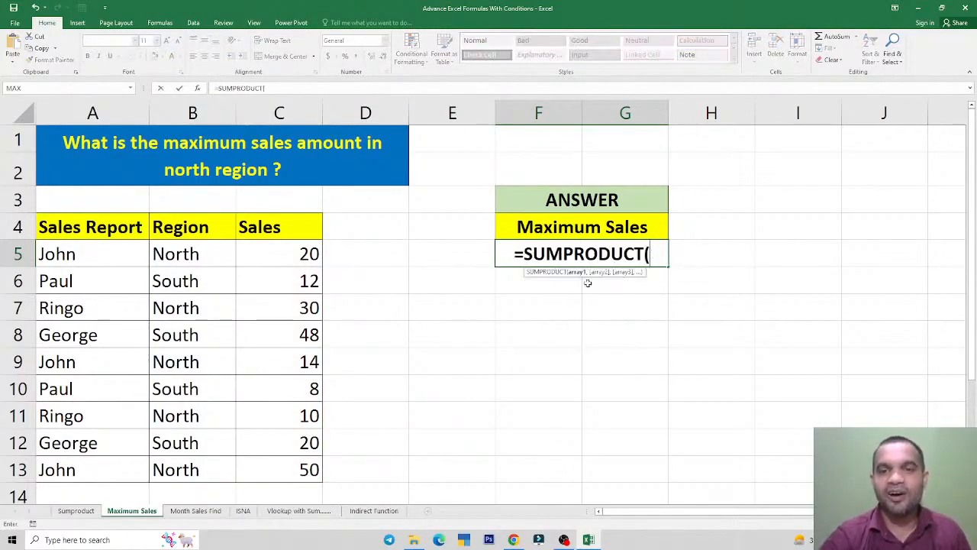
{"action": "type", "text": "mat"}
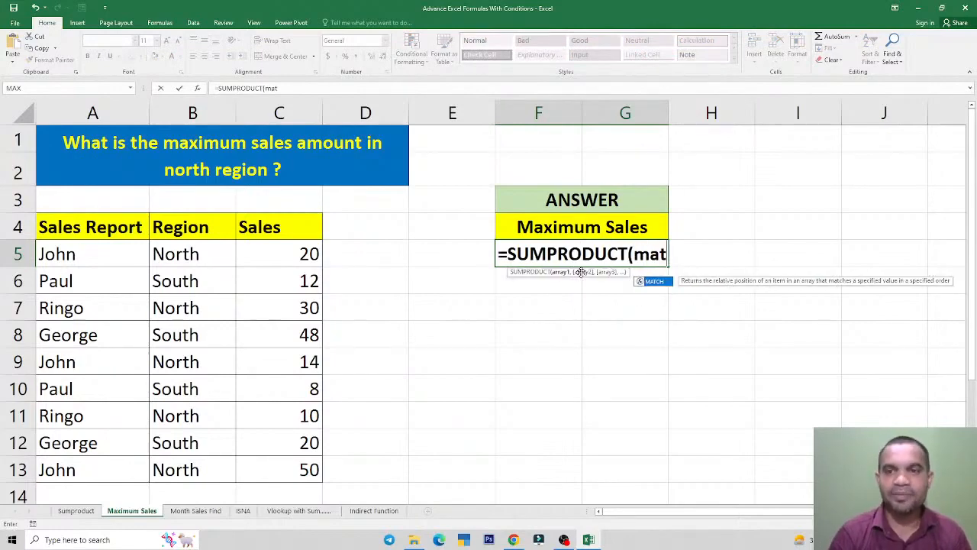
{"action": "key", "text": "BackSpace"}
{"action": "type", "text": "x"}
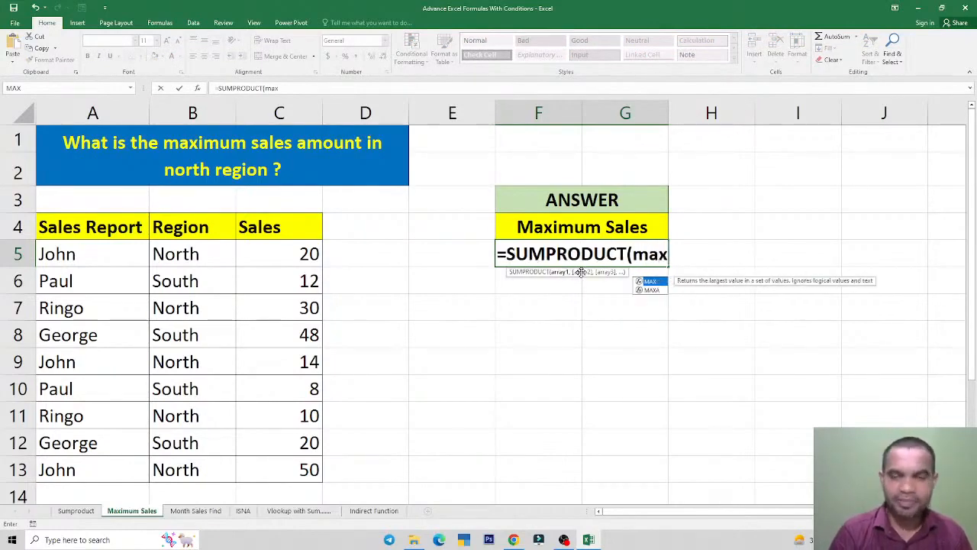
{"action": "key", "text": "Tab"}
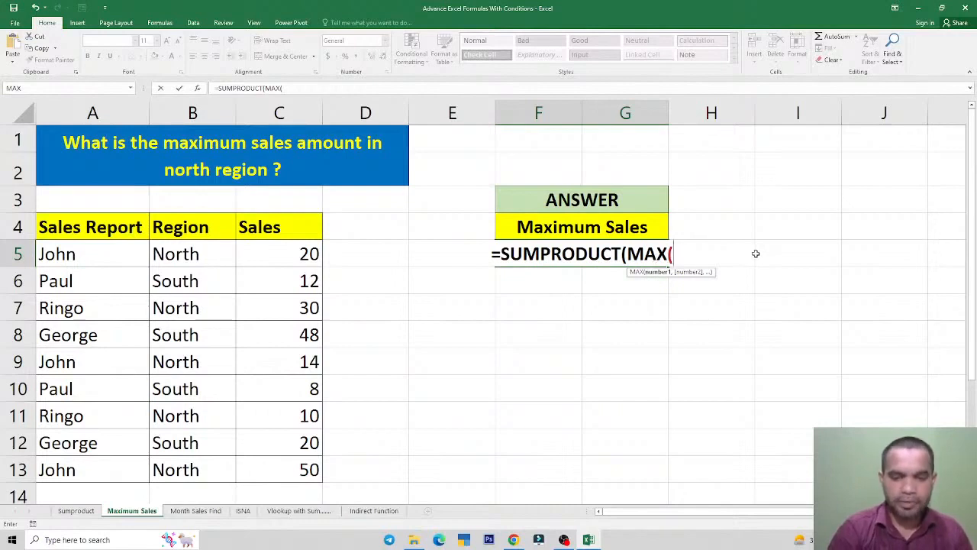
{"action": "type", "text": "("}
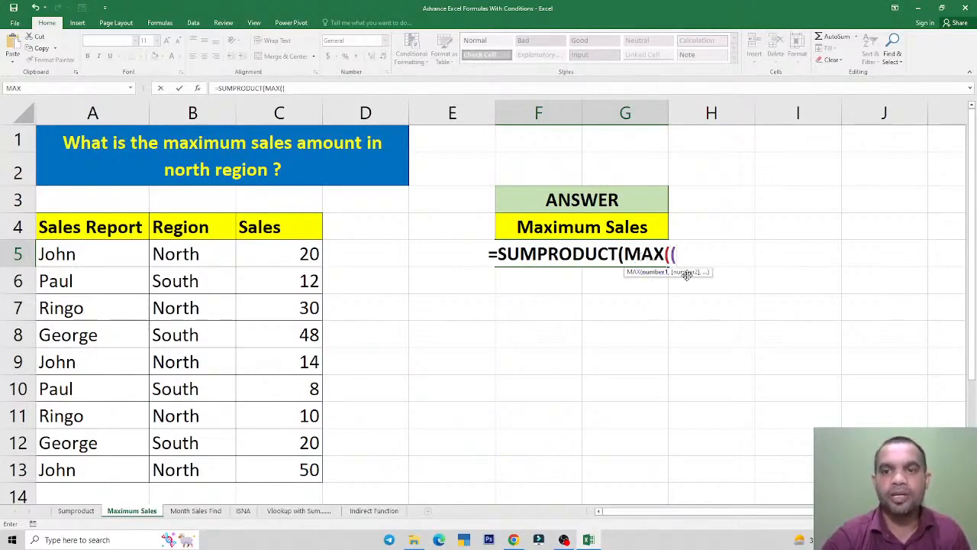
Add the region condition B5:B13="North" to the F5 formula, close its parenthesis and append the multiplication operator
{"action": "left_click_drag", "start_coordinate": [203, 257], "coordinate": [200, 470]}
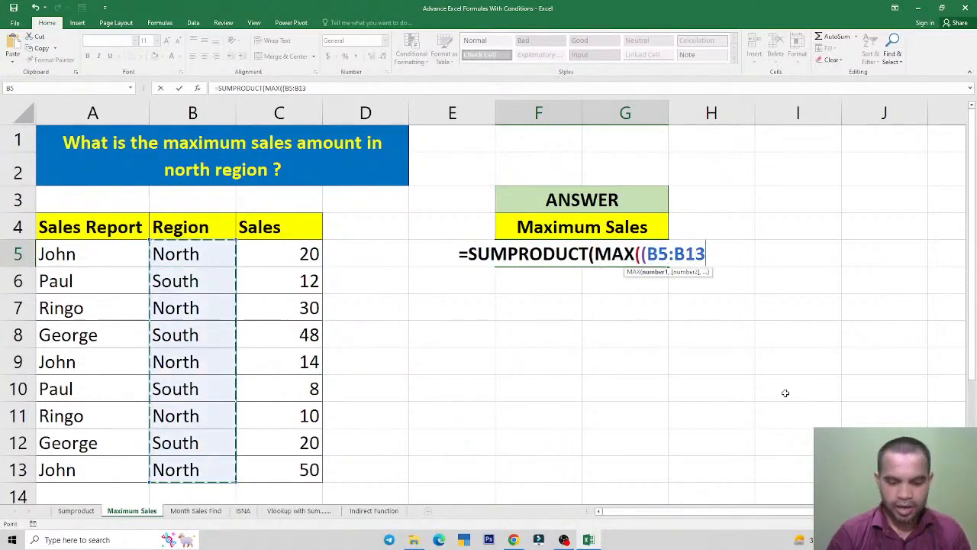
{"action": "type", "text": "=\""}
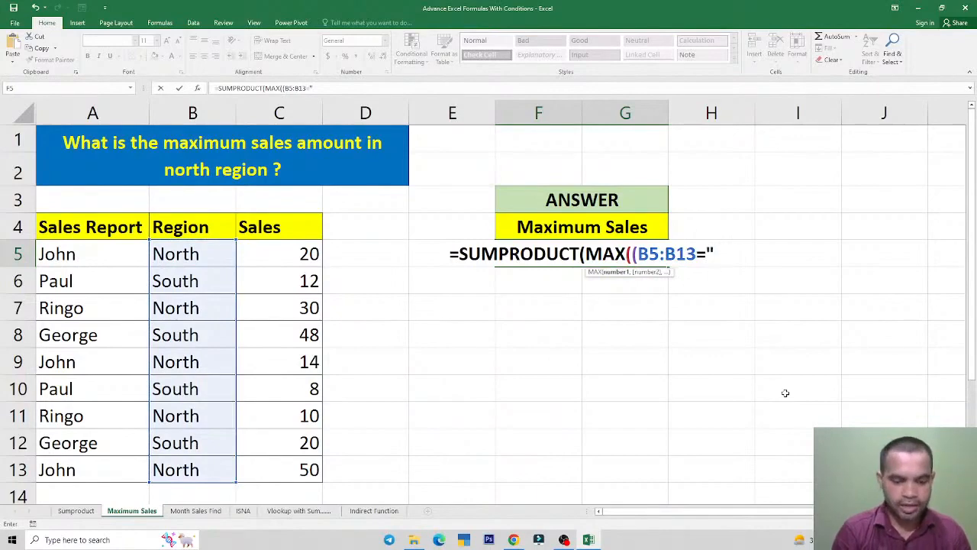
{"action": "type", "text": "North\""}
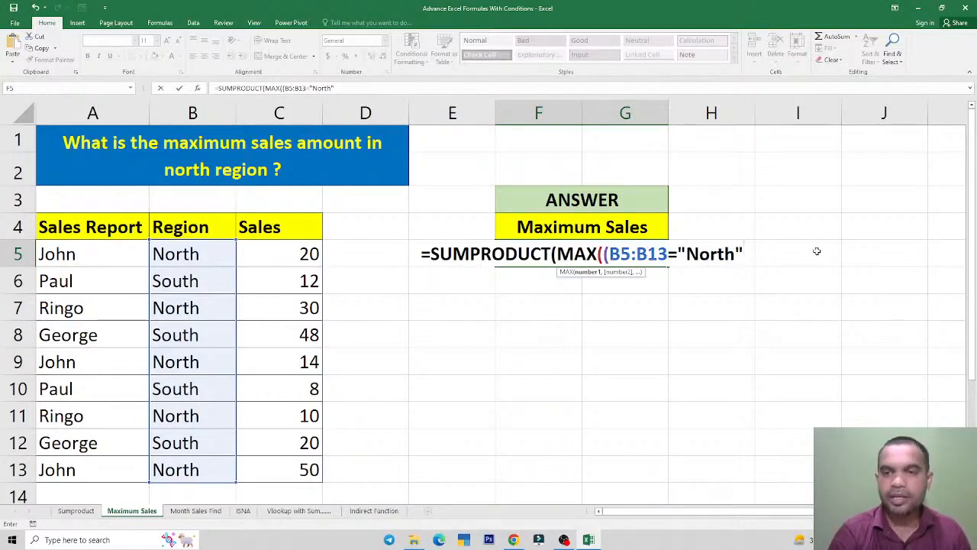
{"action": "type", "text": ")"}
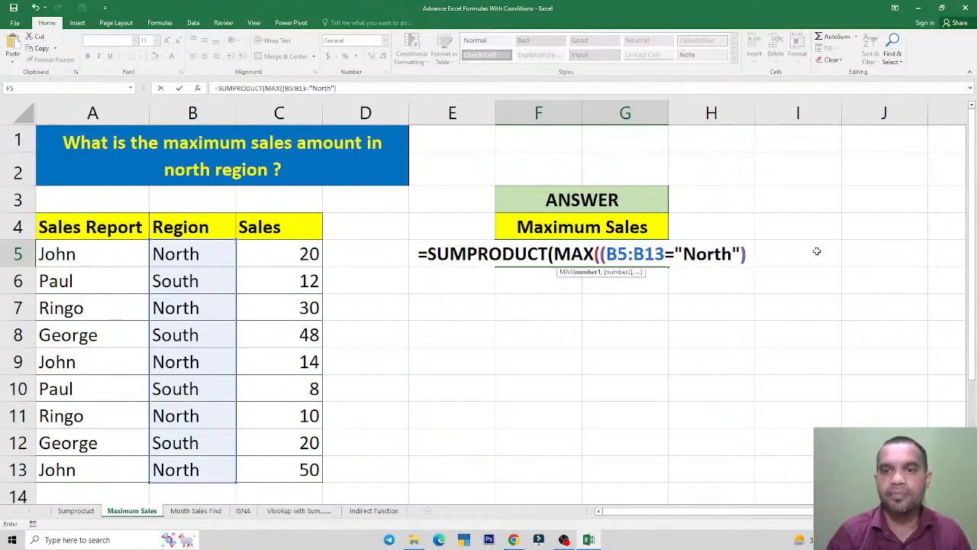
{"action": "type", "text": "*"}
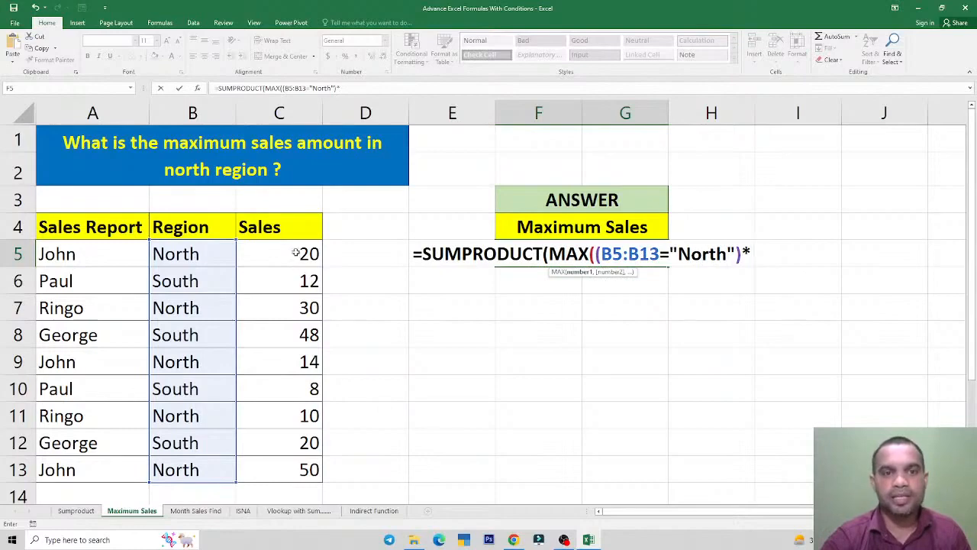
Complete the F5 formula with the sales range C5:C13 and both closing parentheses, and enter it
{"action": "left_click_drag", "start_coordinate": [295, 252], "coordinate": [307, 462]}
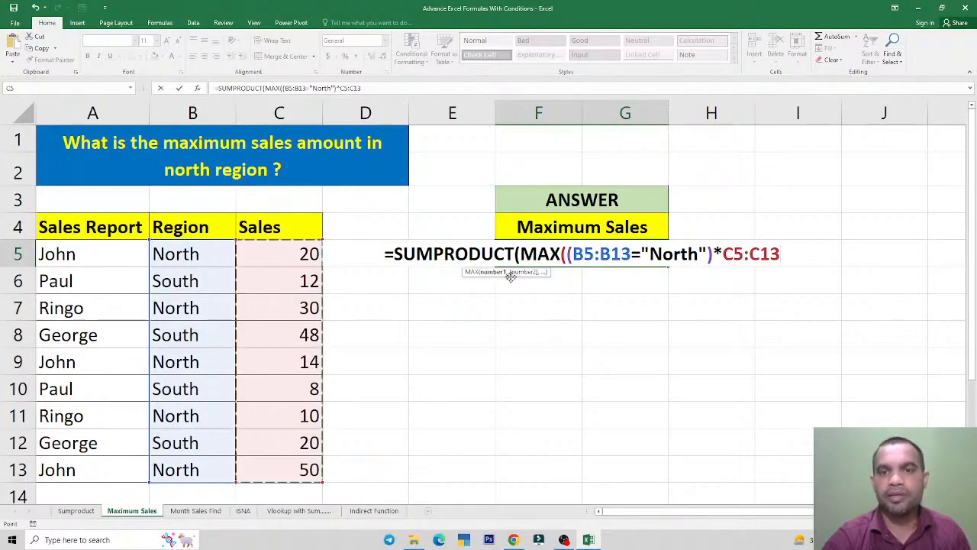
{"action": "type", "text": ")"}
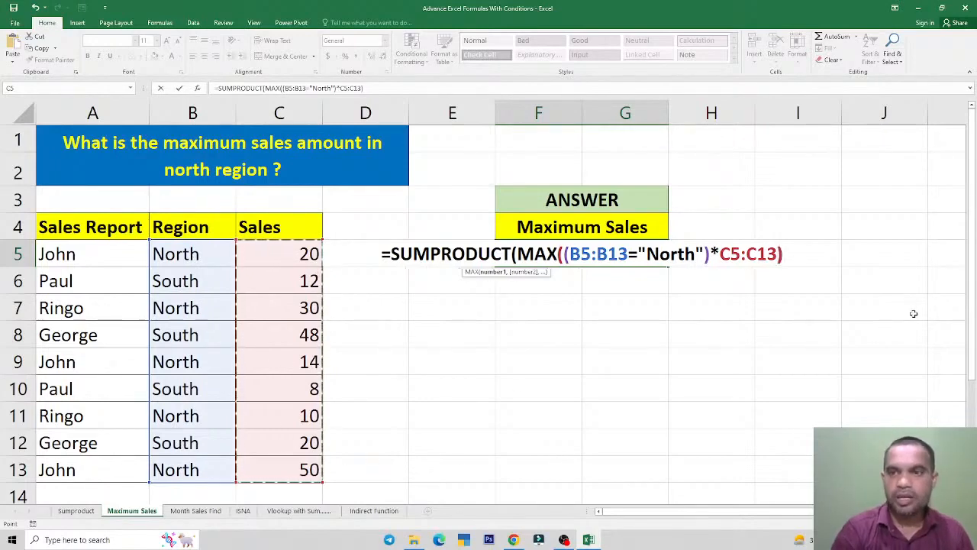
{"action": "type", "text": ")"}
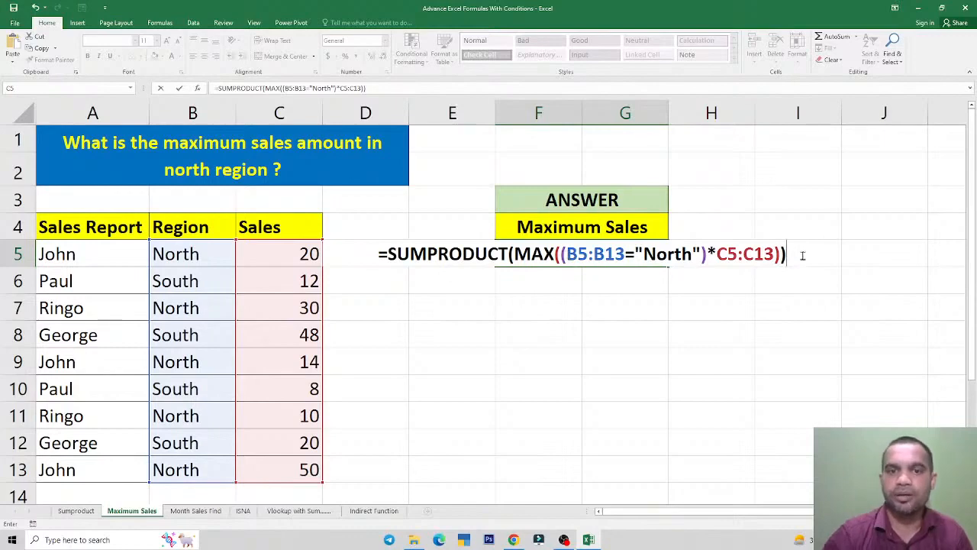
{"action": "key", "text": "Return"}
Inspect the multiplication operator between the region condition and the sales range in the F5 formula
{"action": "double_click", "coordinate": [646, 255]}
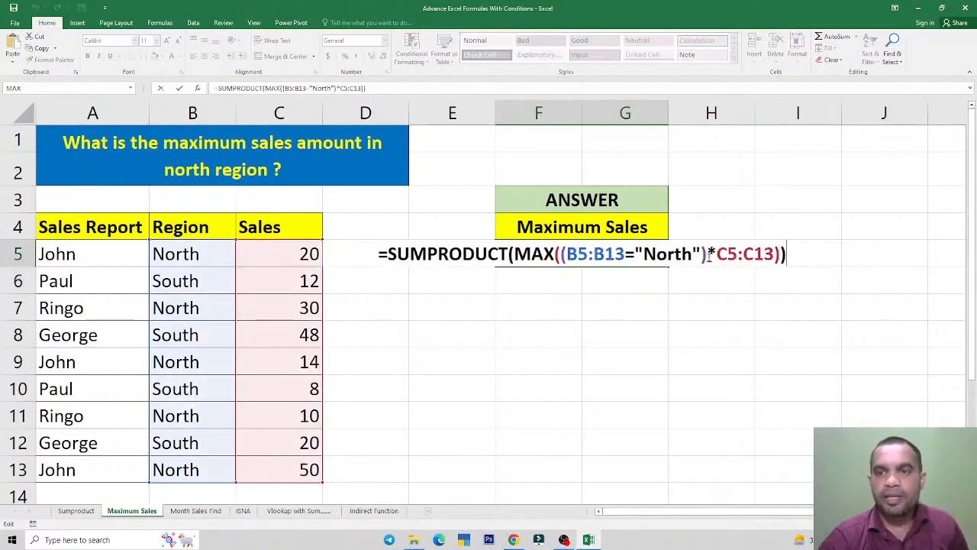
{"action": "left_click_drag", "start_coordinate": [707, 255], "coordinate": [716, 256]}
{"action": "left_click", "coordinate": [714, 255]}
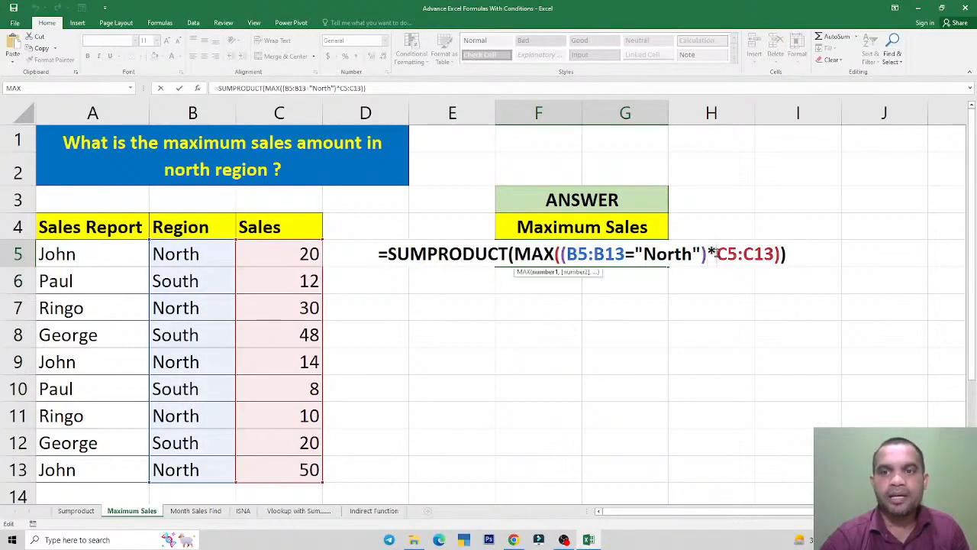
{"action": "left_click", "coordinate": [75, 509]}
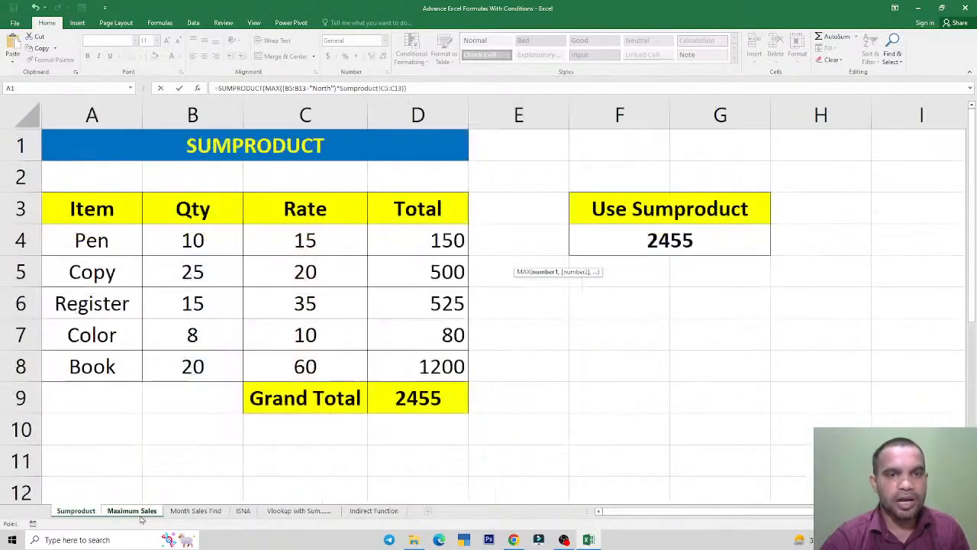
{"action": "left_click", "coordinate": [670, 240]}
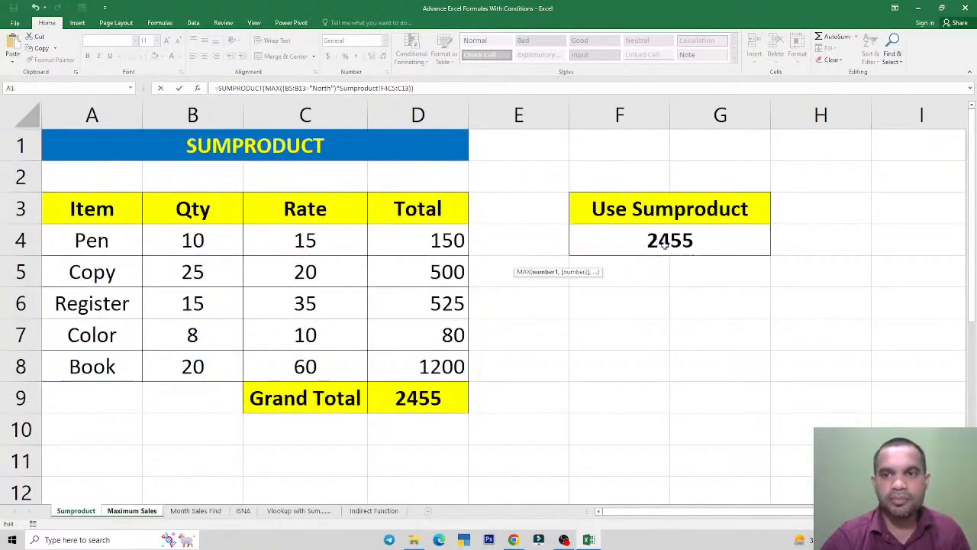
{"action": "key", "text": "Return"}
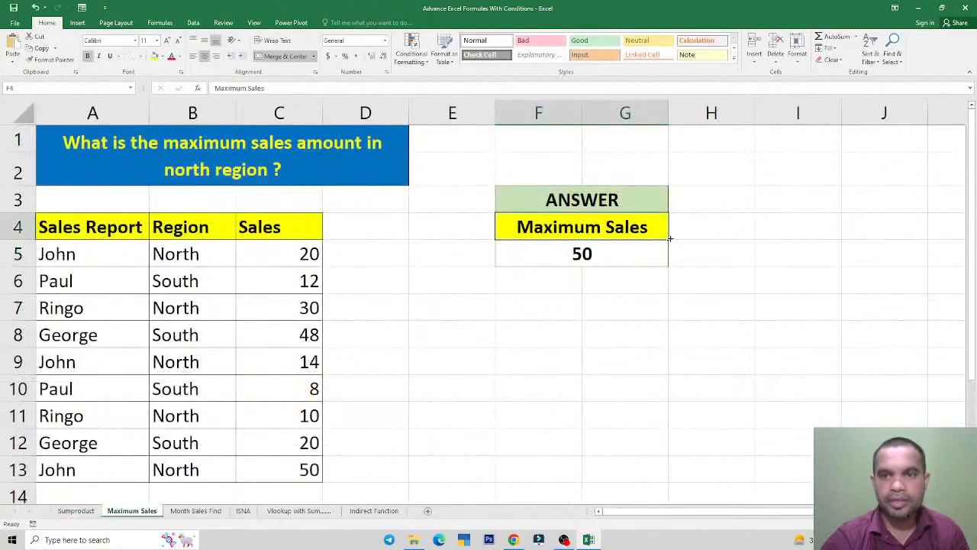
Switch to the Sumproduct sheet and delete the stray #NAME? entry from F5
{"action": "left_click", "coordinate": [76, 510]}
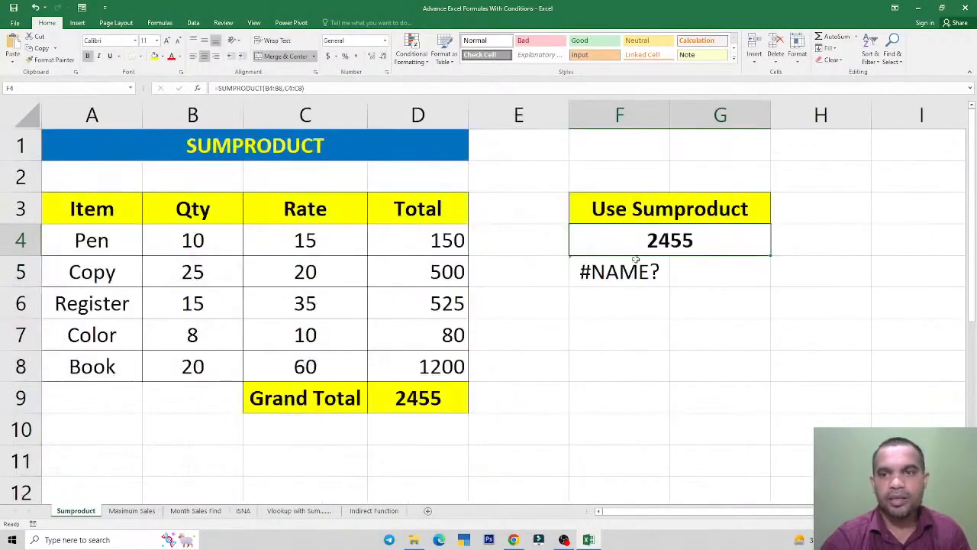
{"action": "left_click", "coordinate": [634, 275]}
{"action": "key", "text": "Delete"}
Compare the comma-separated SUMPRODUCT formula in F4 with the multiplication-based formula in F5 of the Maximum Sales sheet
{"action": "left_click", "coordinate": [654, 242]}
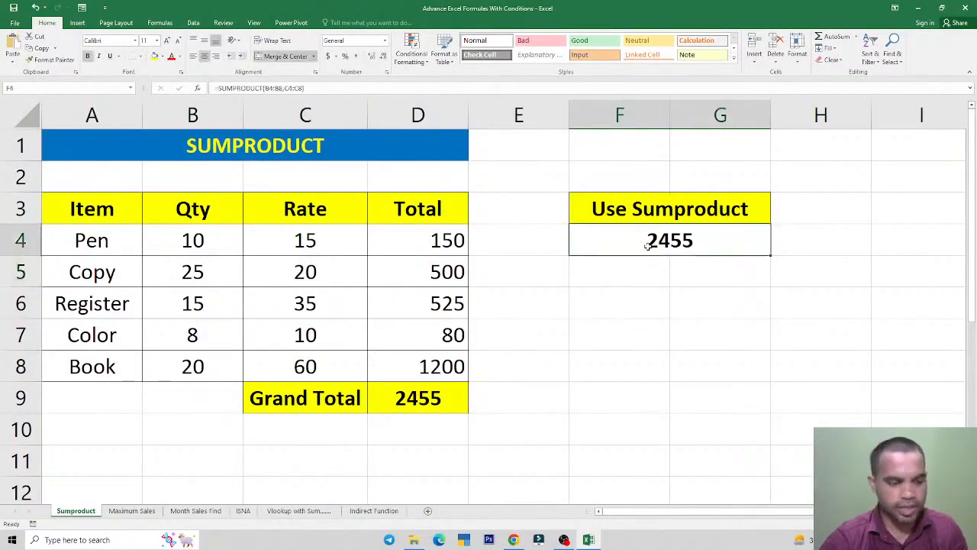
{"action": "double_click", "coordinate": [654, 242]}
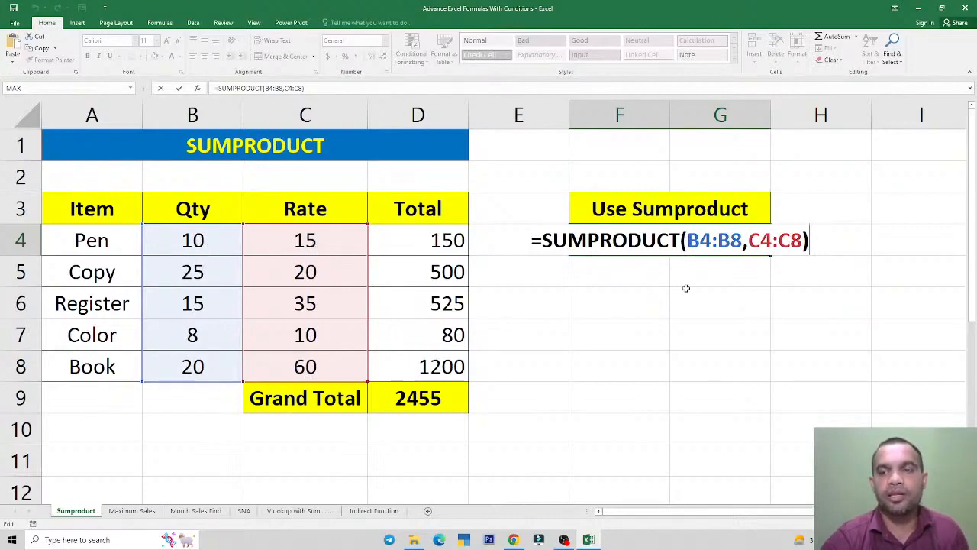
{"action": "key", "text": "Return"}
{"action": "left_click", "coordinate": [131, 510]}
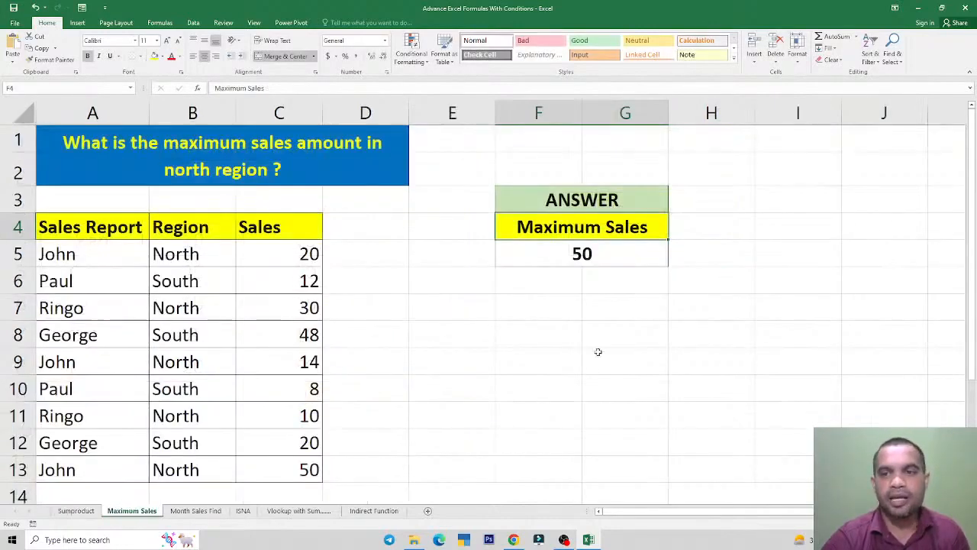
{"action": "double_click", "coordinate": [595, 252]}
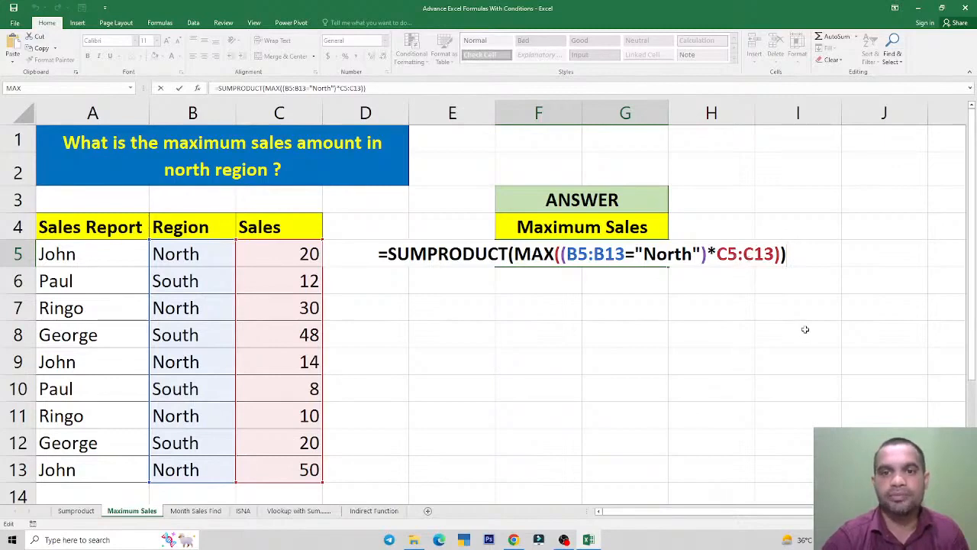
{"action": "key", "text": "Return"}
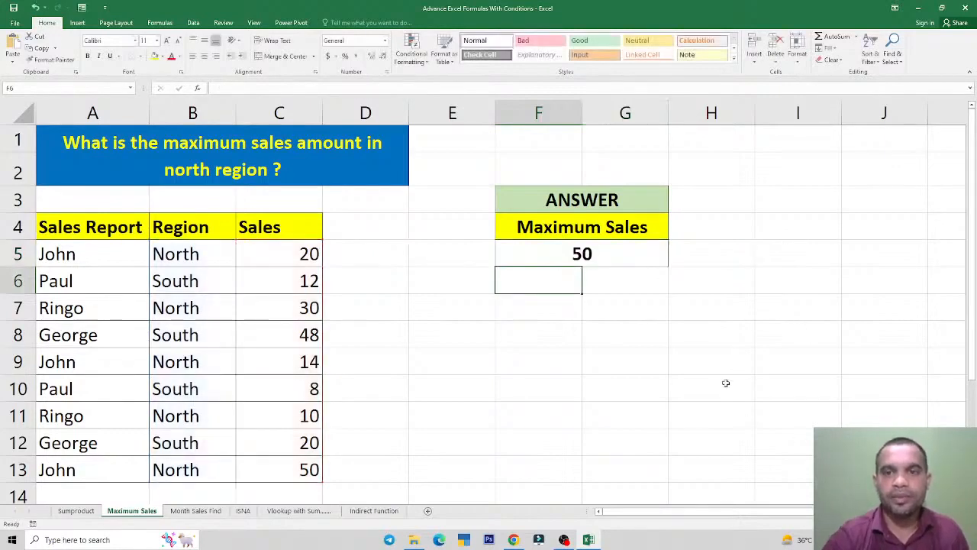
Check the Maximum Sales answer in F5 against the Region and Sales values in the table, down to row 13
{"action": "left_click", "coordinate": [584, 255]}
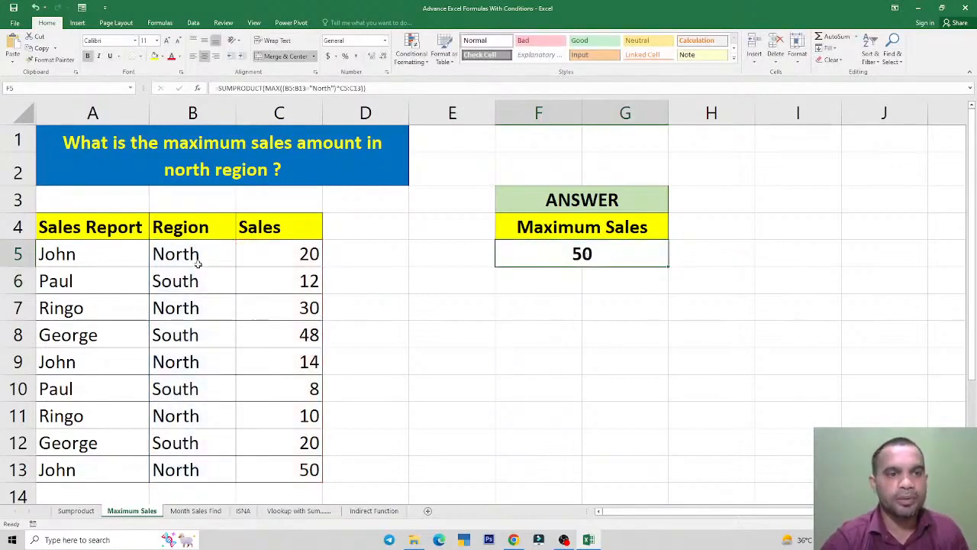
{"action": "left_click", "coordinate": [183, 385]}
{"action": "left_click", "coordinate": [308, 252]}
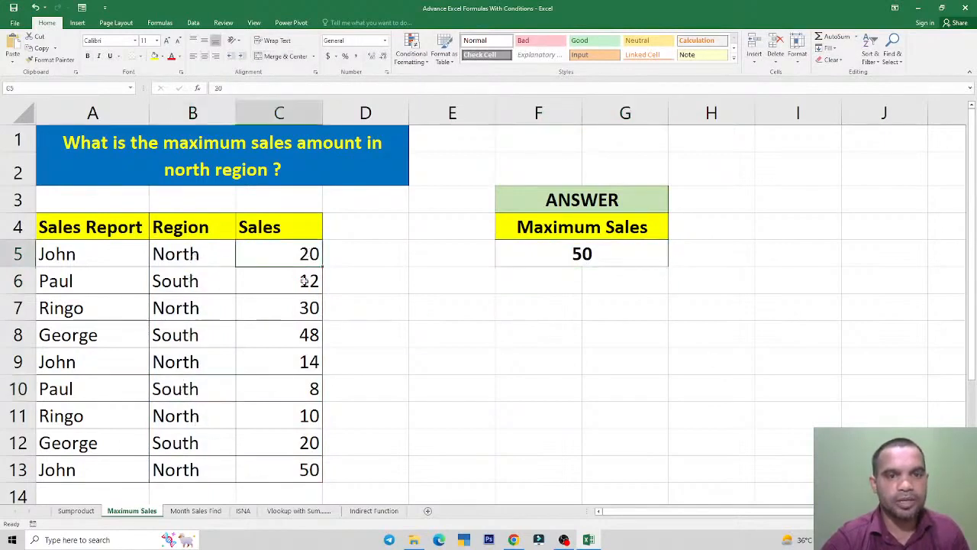
{"action": "left_click", "coordinate": [303, 477]}
{"action": "left_click", "coordinate": [190, 471]}
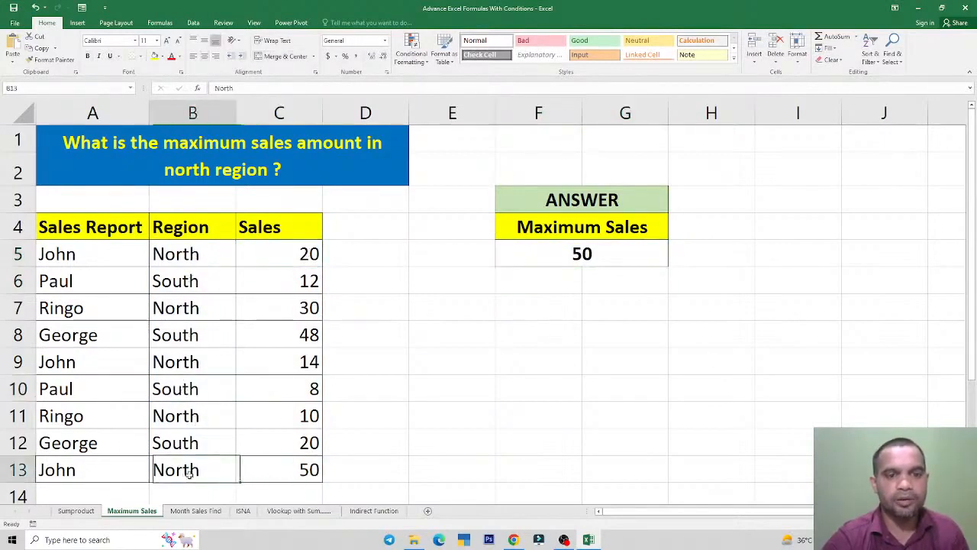
{"action": "left_click", "coordinate": [266, 463]}
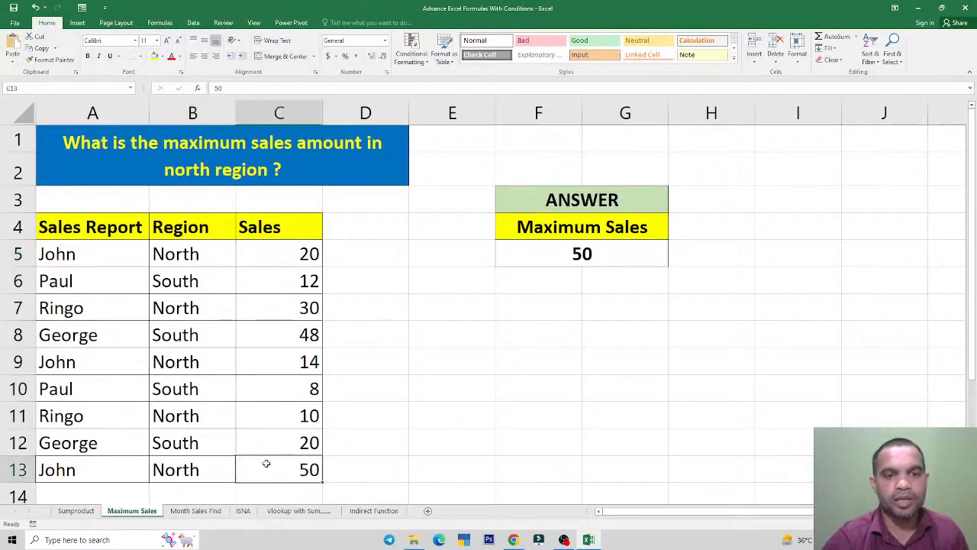
Change the Sales value in C5, the first North row, to 80
{"action": "left_click", "coordinate": [308, 255]}
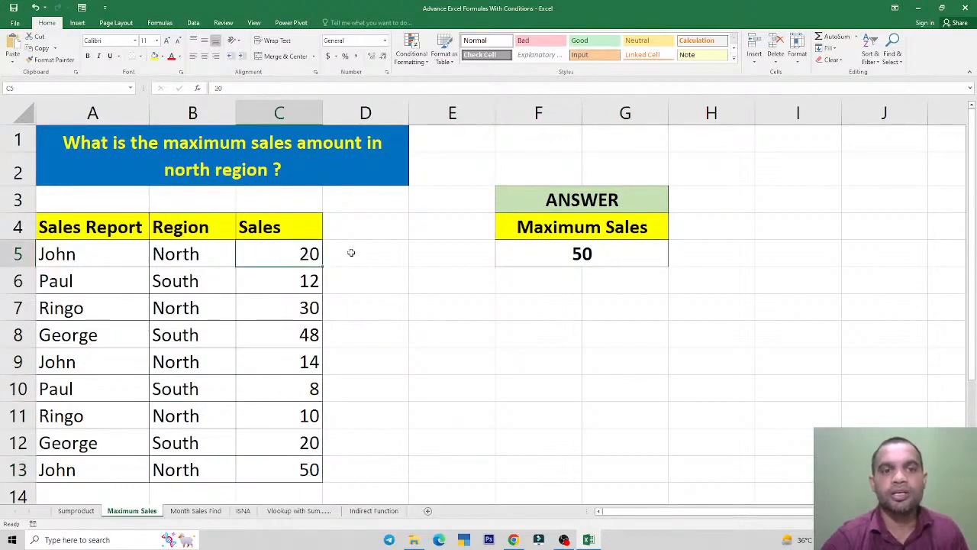
{"action": "type", "text": "80"}
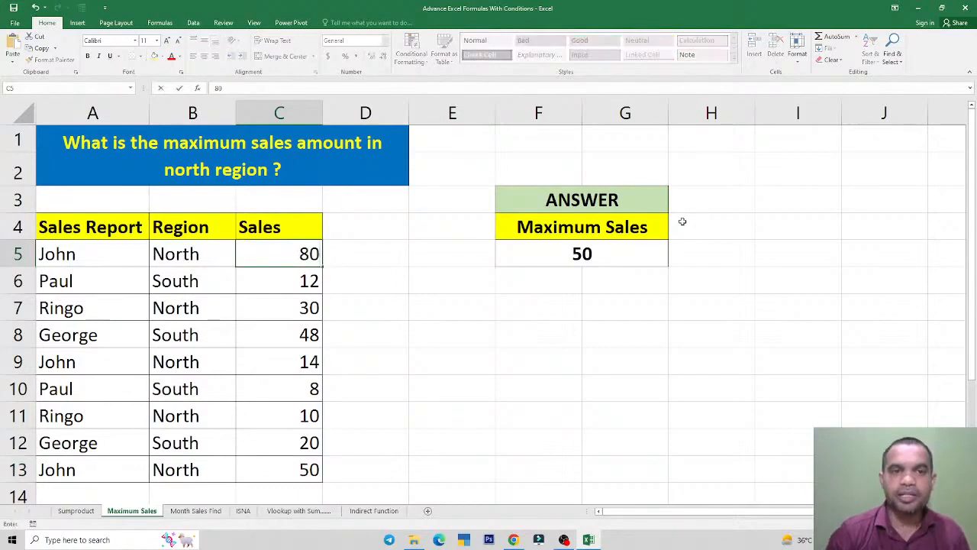
{"action": "key", "text": "Return"}
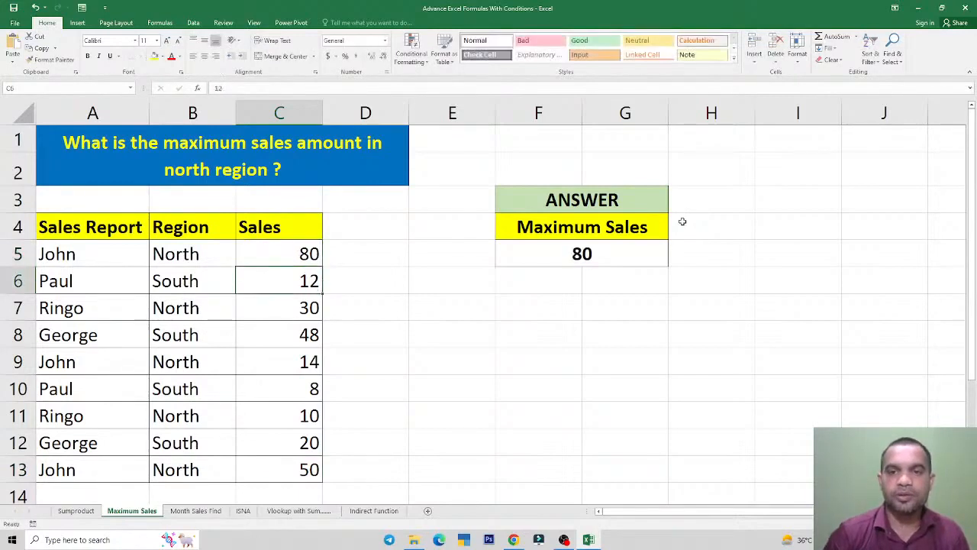
Change the region criterion in the F5 Maximum Sales formula to "South"
{"action": "left_click", "coordinate": [573, 254]}
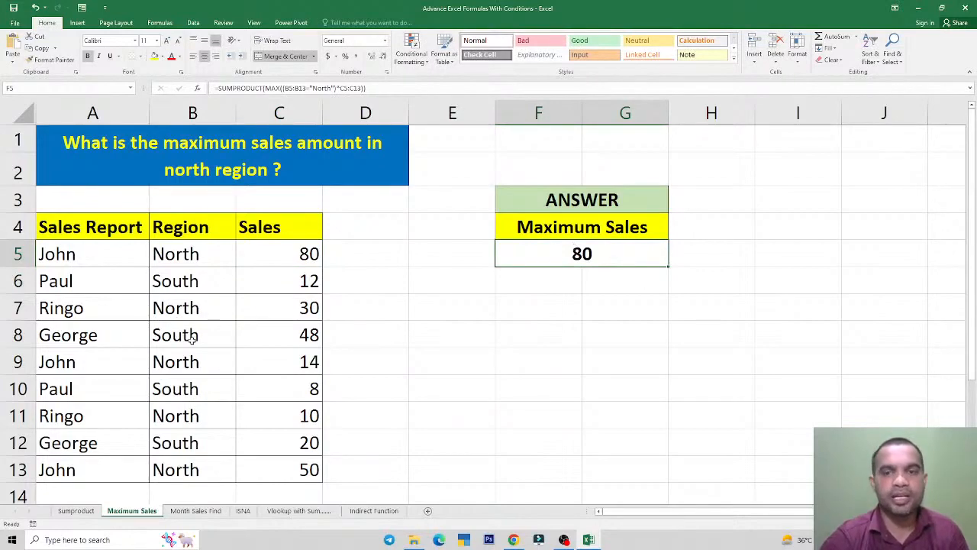
{"action": "key", "text": "F2"}
{"action": "left_click_drag", "start_coordinate": [645, 253], "coordinate": [692, 254]}
{"action": "type", "text": "South"}
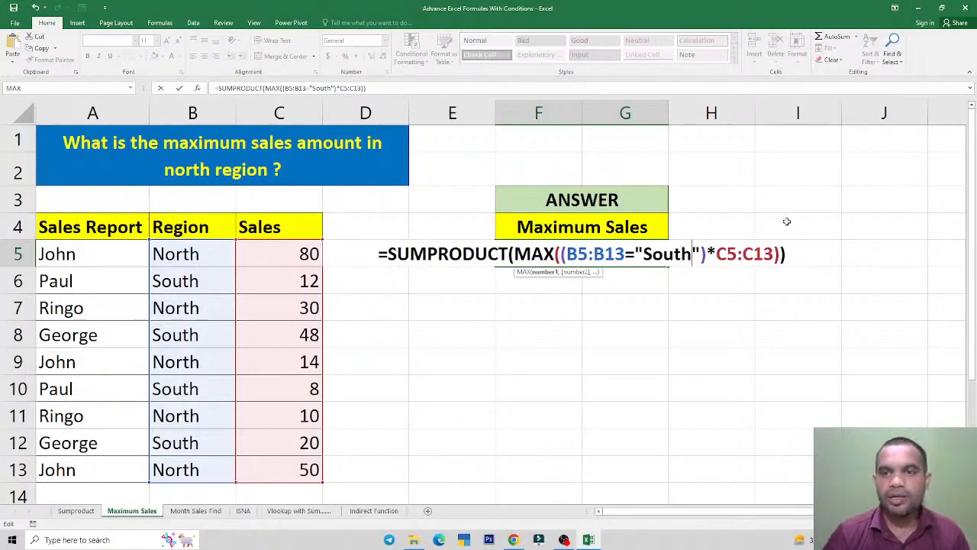
{"action": "key", "text": "Return"}
{"action": "key", "text": "Up"}
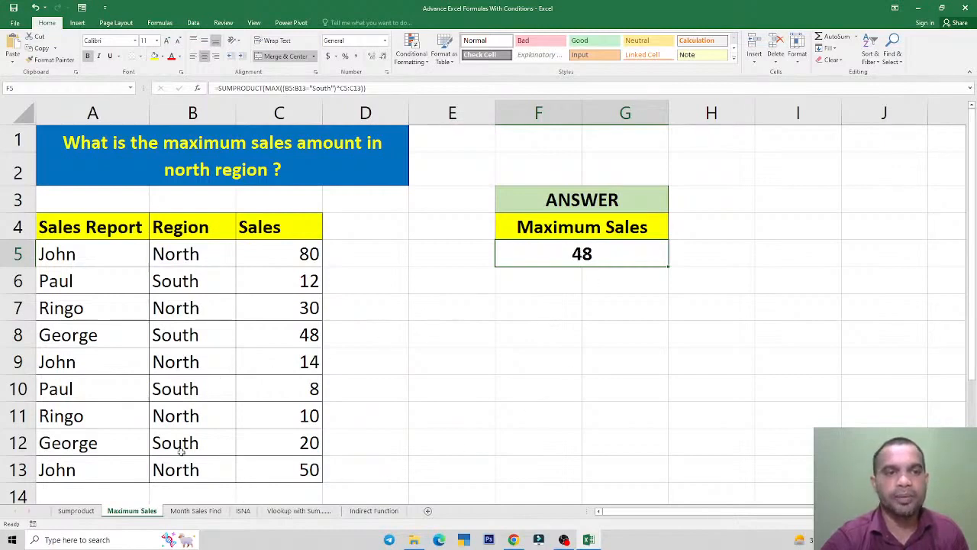
Set the Sales value in C6, the first South row, to 70 and check the answer in F5
{"action": "left_click", "coordinate": [302, 335]}
{"action": "left_click", "coordinate": [185, 283]}
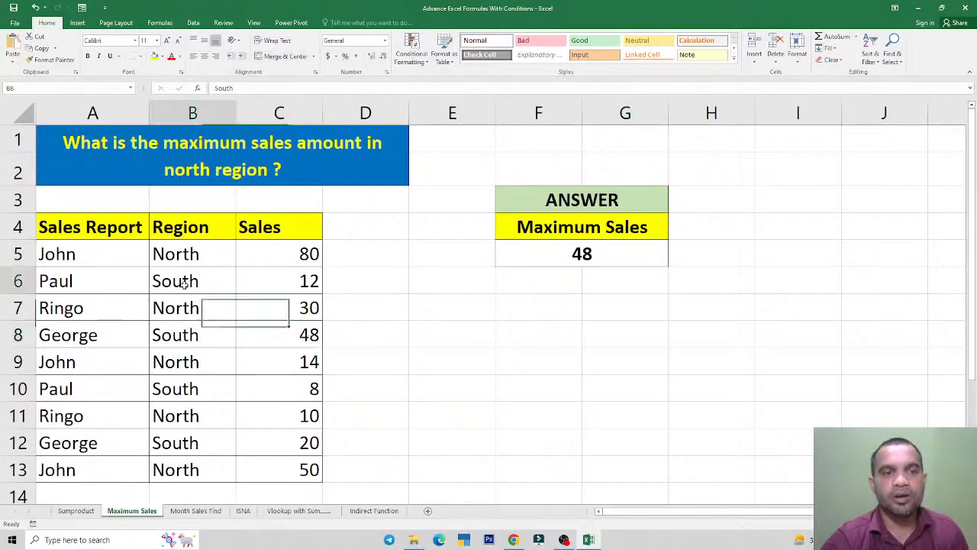
{"action": "left_click", "coordinate": [288, 278]}
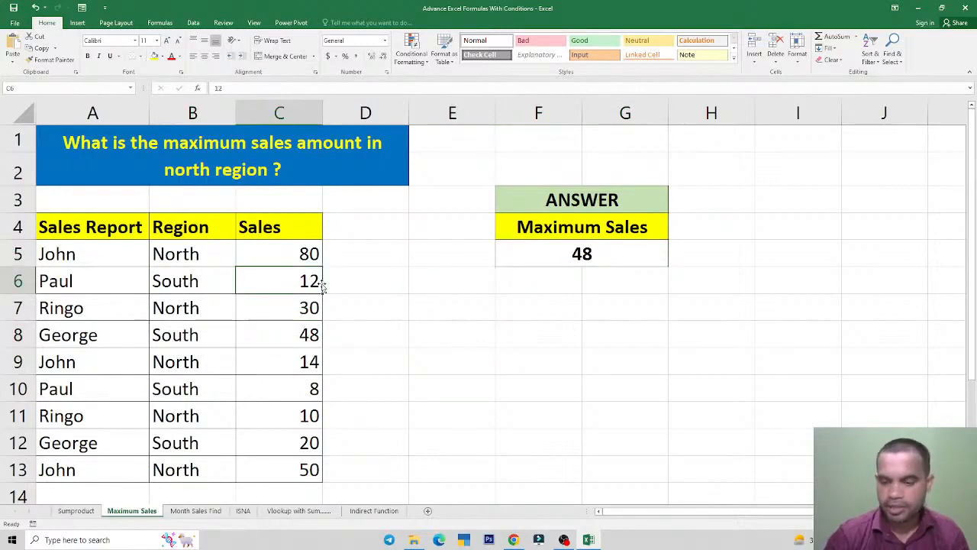
{"action": "type", "text": "70"}
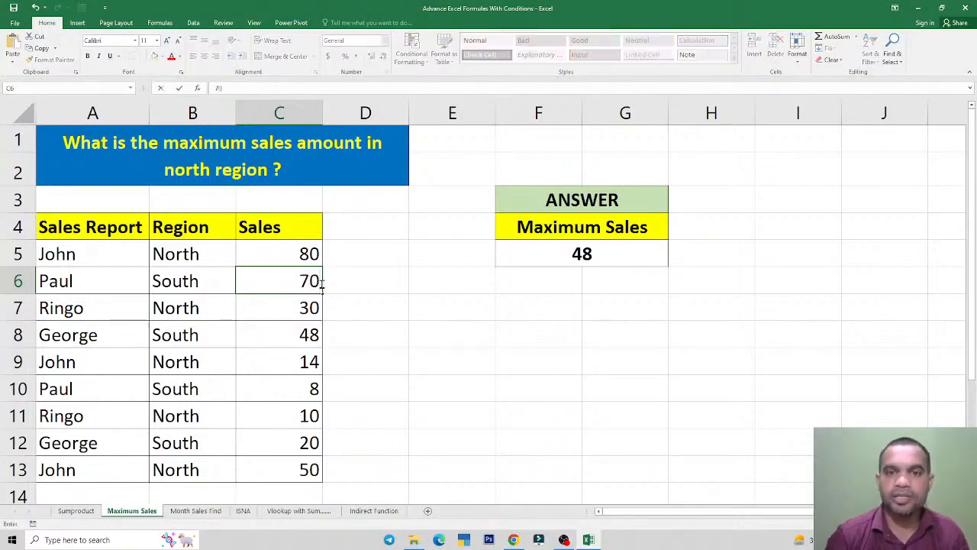
{"action": "key", "text": "Return"}
{"action": "left_click", "coordinate": [585, 258]}
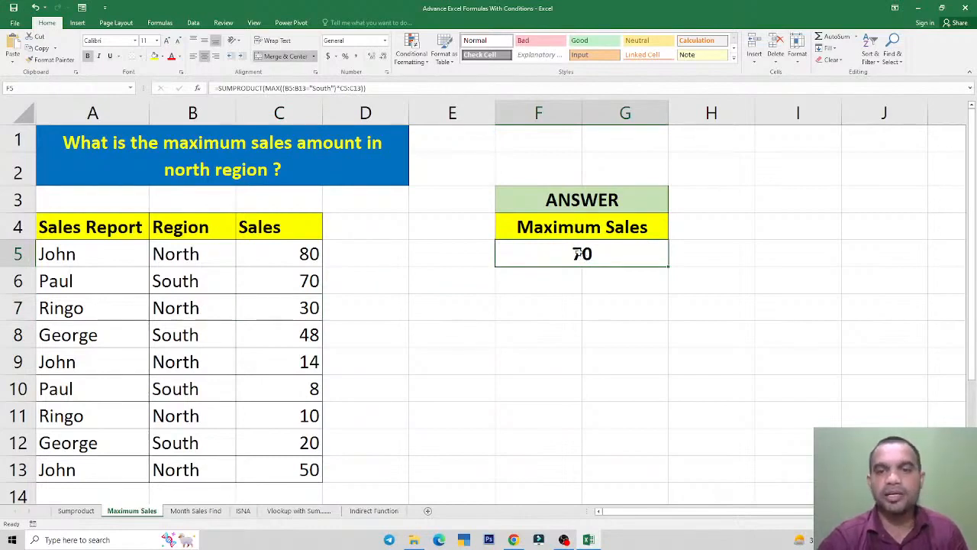
Examine how the F5 formula combines SUMPRODUCT and MAX with the South criterion and the sales range
{"action": "double_click", "coordinate": [581, 254]}
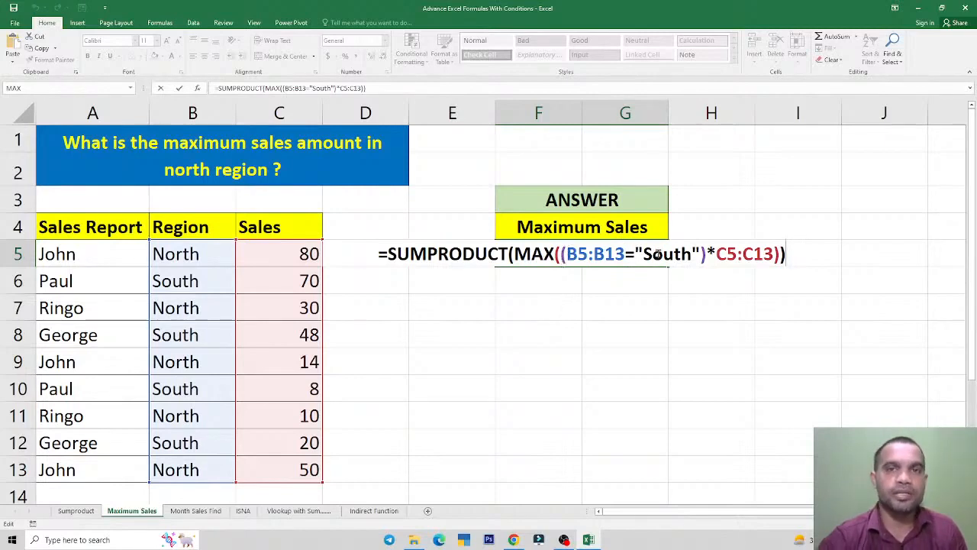
{"action": "key", "text": "ctrl+Return"}
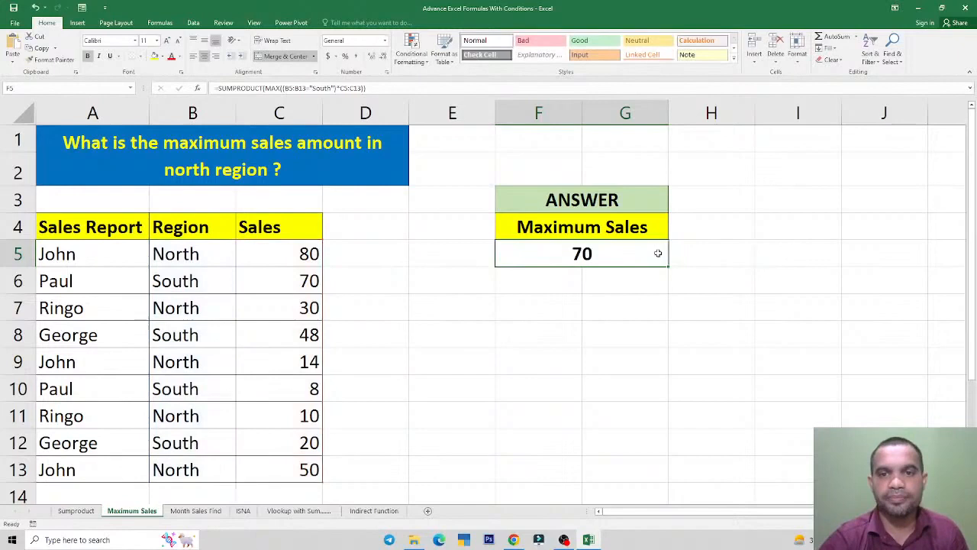
{"action": "double_click", "coordinate": [563, 252]}
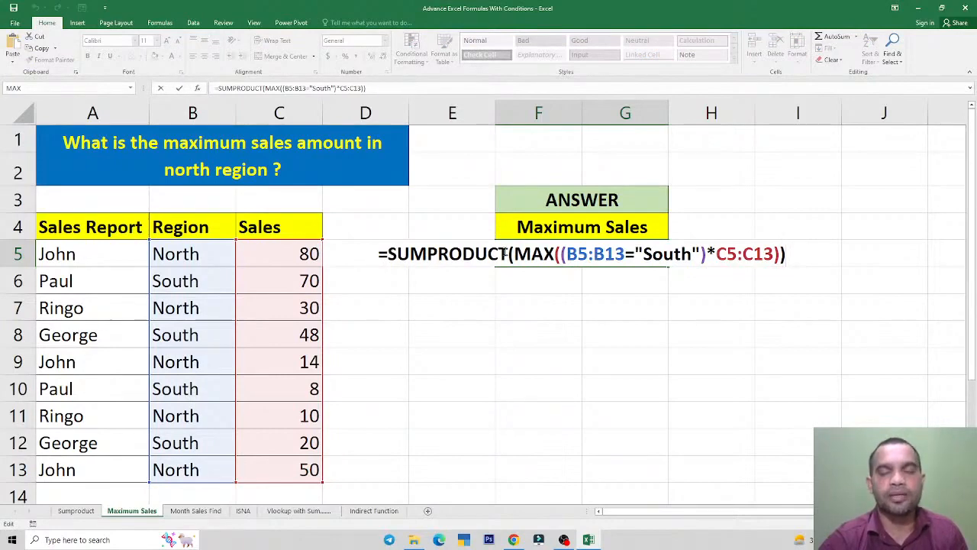
{"action": "key", "text": "Escape"}
{"action": "double_click", "coordinate": [574, 254]}
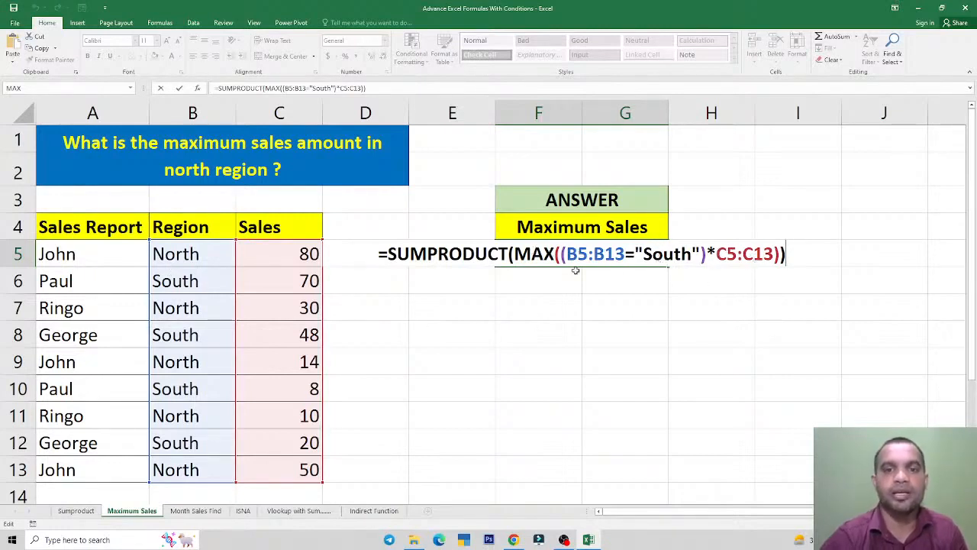
{"action": "key", "text": "Return"}
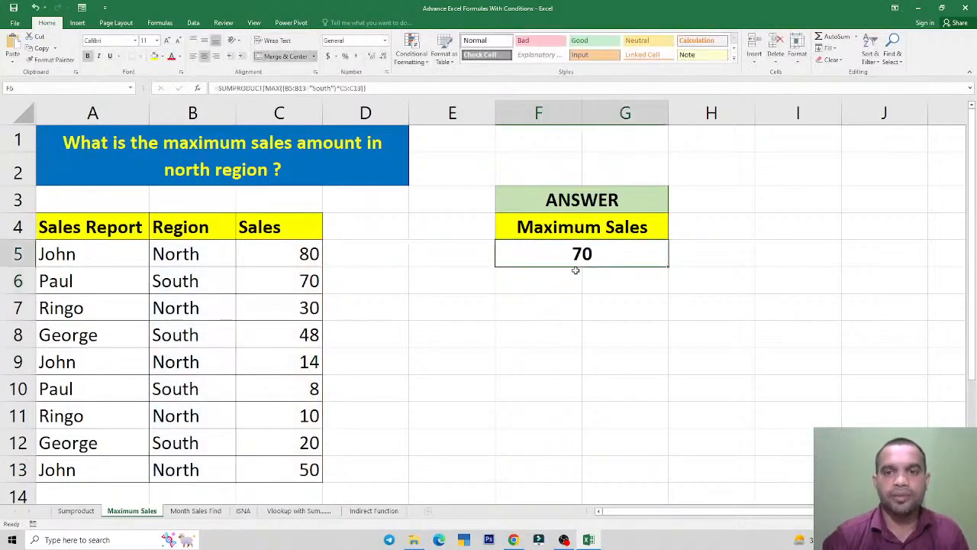
Compare the SUMPRODUCT formula in F4 of the Sumproduct sheet with the one in F5 of the Maximum Sales sheet
{"action": "left_click", "coordinate": [559, 284]}
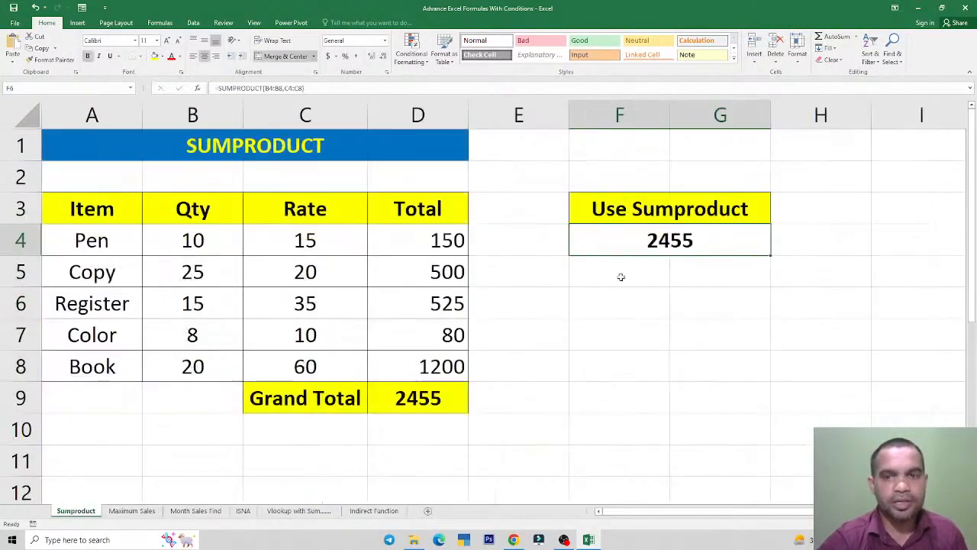
{"action": "double_click", "coordinate": [664, 240]}
{"action": "key", "text": "Escape"}
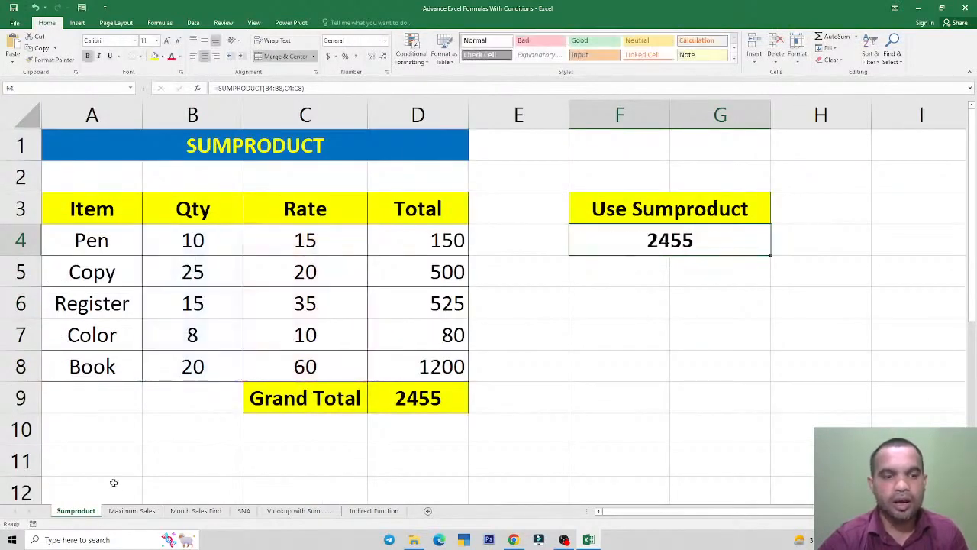
{"action": "left_click", "coordinate": [132, 511]}
{"action": "left_click", "coordinate": [567, 231]}
{"action": "left_click", "coordinate": [565, 249]}
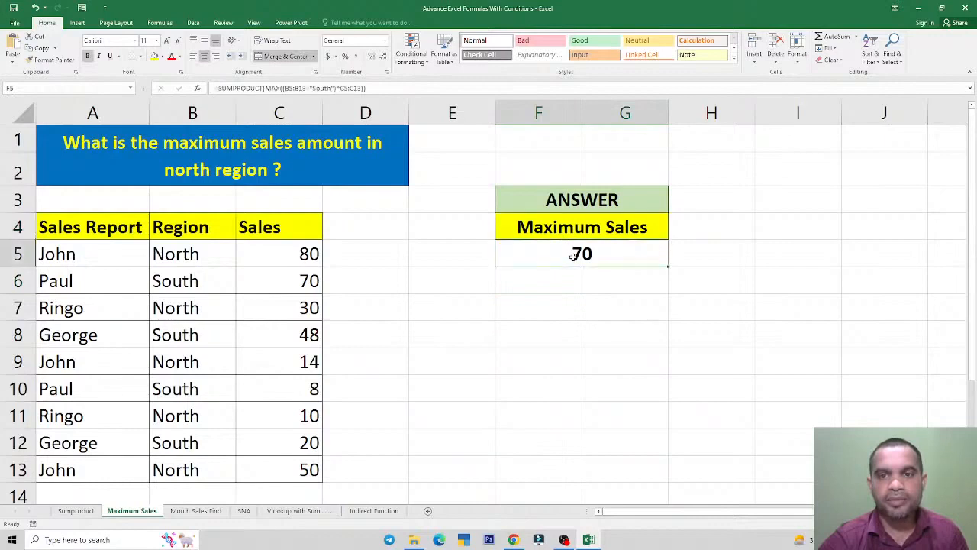
{"action": "double_click", "coordinate": [572, 252]}
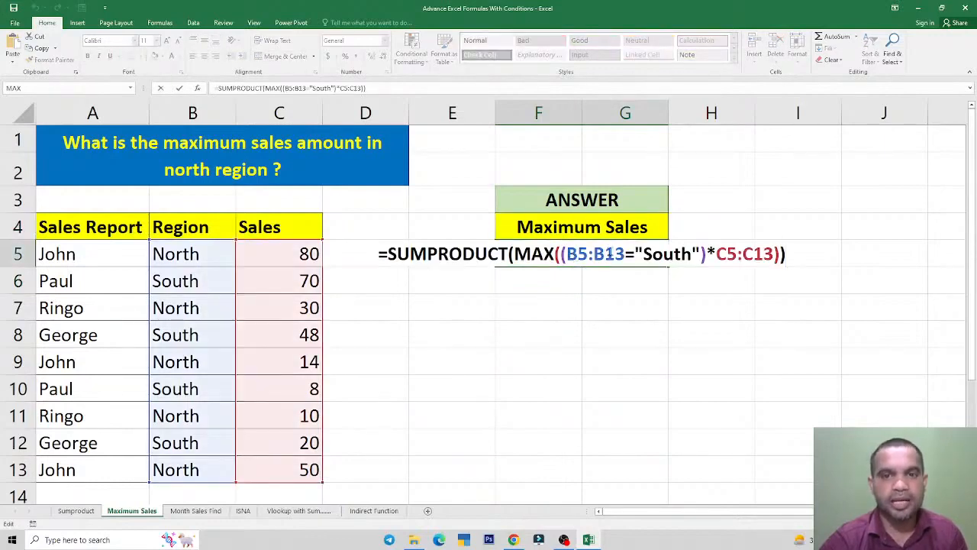
{"action": "key", "text": "Return"}
Check the Region entries in B5:B13 that the Maximum Sales formula in F5 tests
{"action": "left_click_drag", "start_coordinate": [193, 249], "coordinate": [194, 469]}
{"action": "left_click", "coordinate": [206, 432]}
{"action": "left_click", "coordinate": [209, 358]}
{"action": "left_click", "coordinate": [565, 254]}
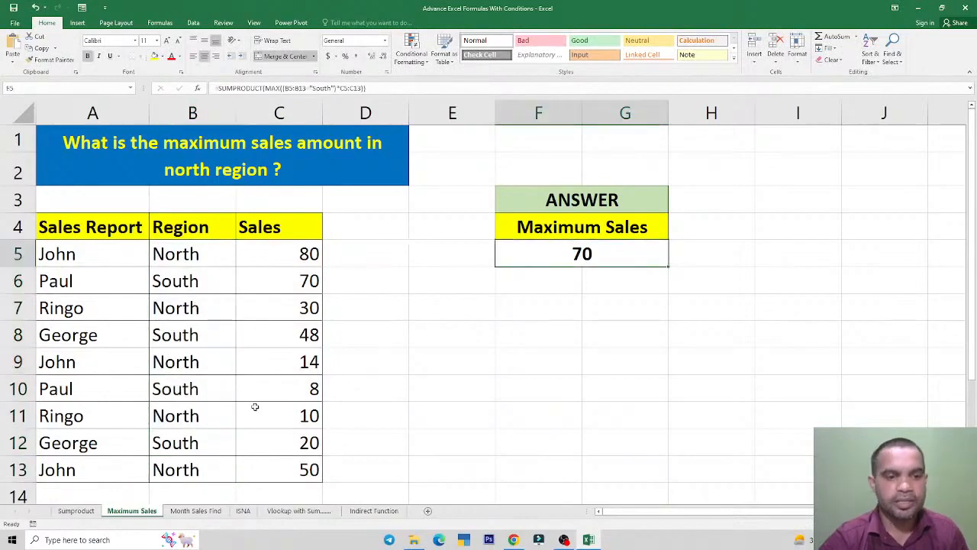
Switch to the Month Sales Find sheet and review its question and the Sales Report, Region, Sales and Date columns
{"action": "left_click", "coordinate": [196, 510]}
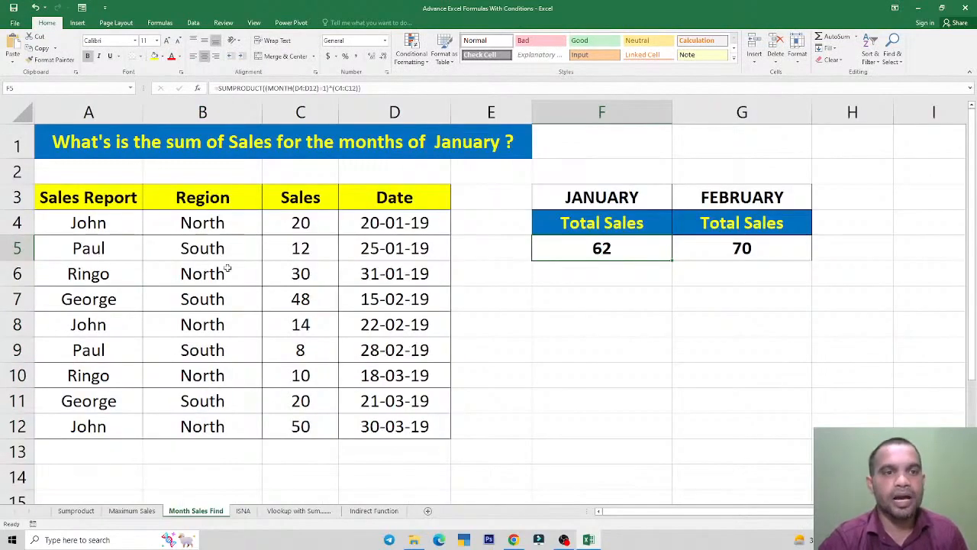
{"action": "left_click", "coordinate": [98, 144]}
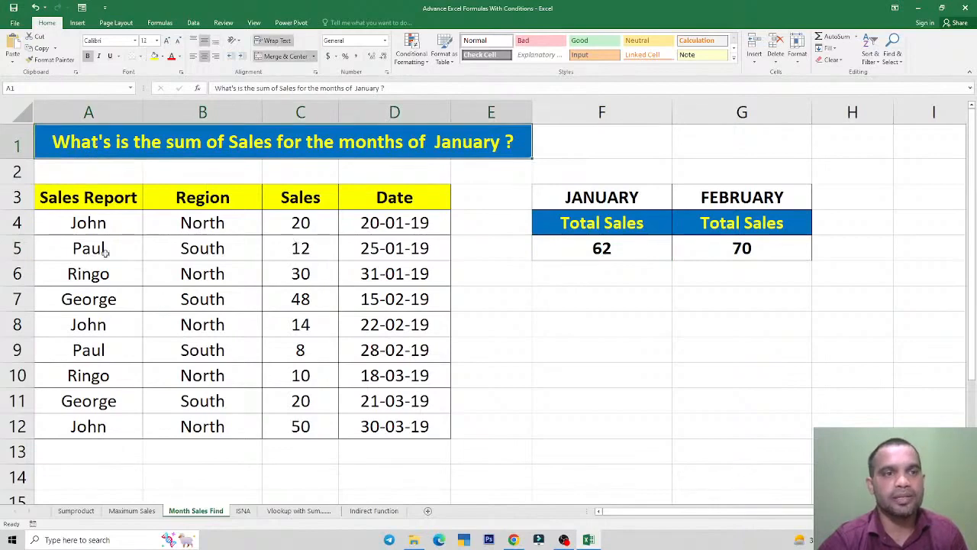
{"action": "left_click_drag", "start_coordinate": [97, 195], "coordinate": [107, 428]}
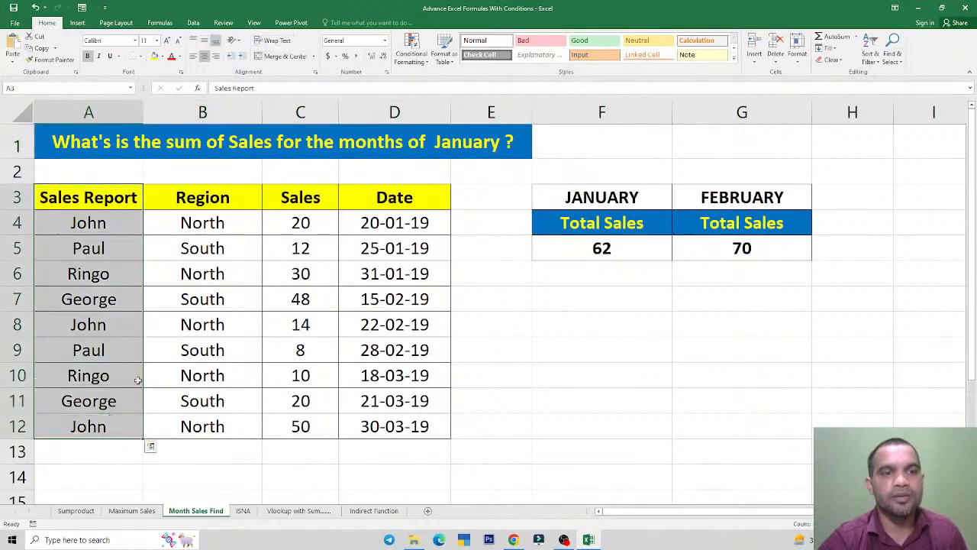
{"action": "left_click_drag", "start_coordinate": [204, 198], "coordinate": [211, 429]}
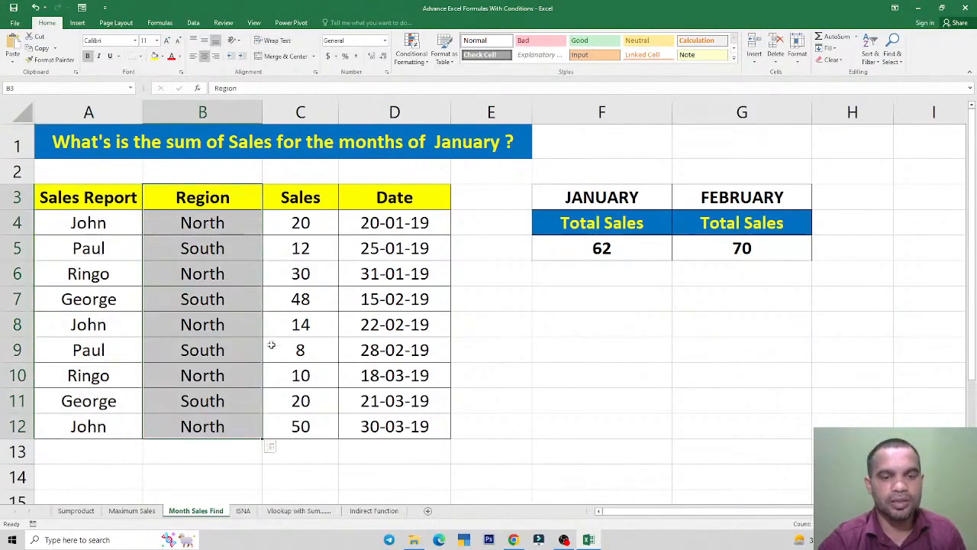
{"action": "left_click_drag", "start_coordinate": [306, 222], "coordinate": [328, 421]}
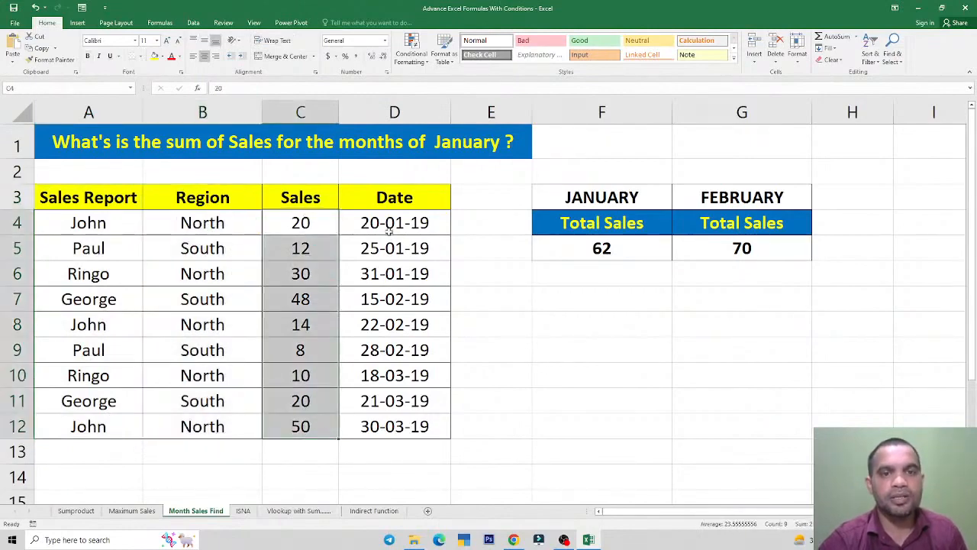
{"action": "left_click_drag", "start_coordinate": [390, 228], "coordinate": [377, 418]}
{"action": "left_click", "coordinate": [378, 421]}
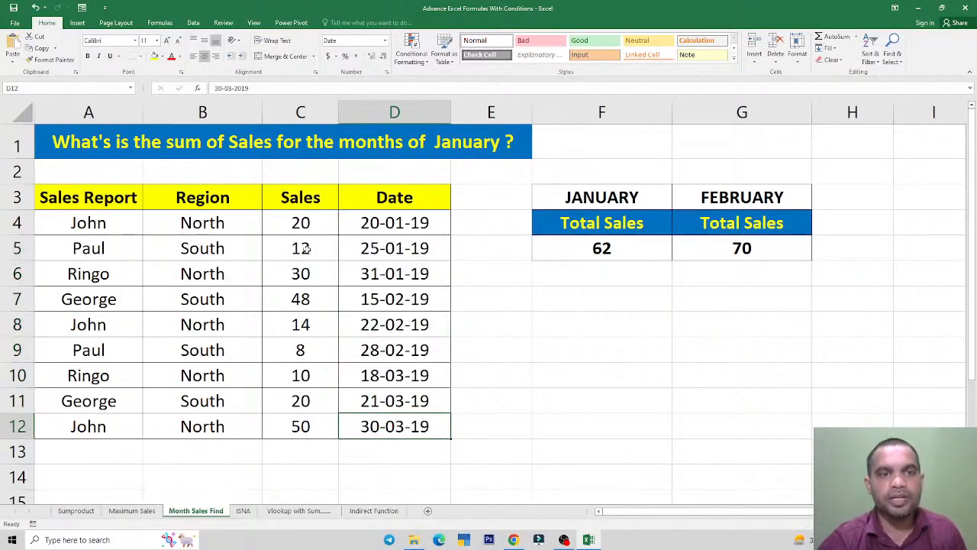
Examine which rows of the Date column fall in January and which fall in the following months
{"action": "left_click", "coordinate": [374, 229]}
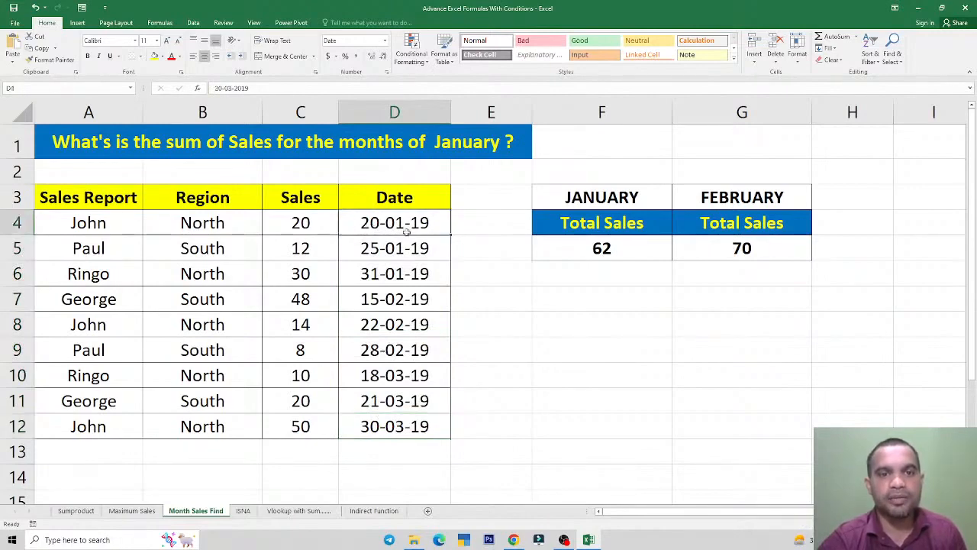
{"action": "left_click", "coordinate": [405, 280]}
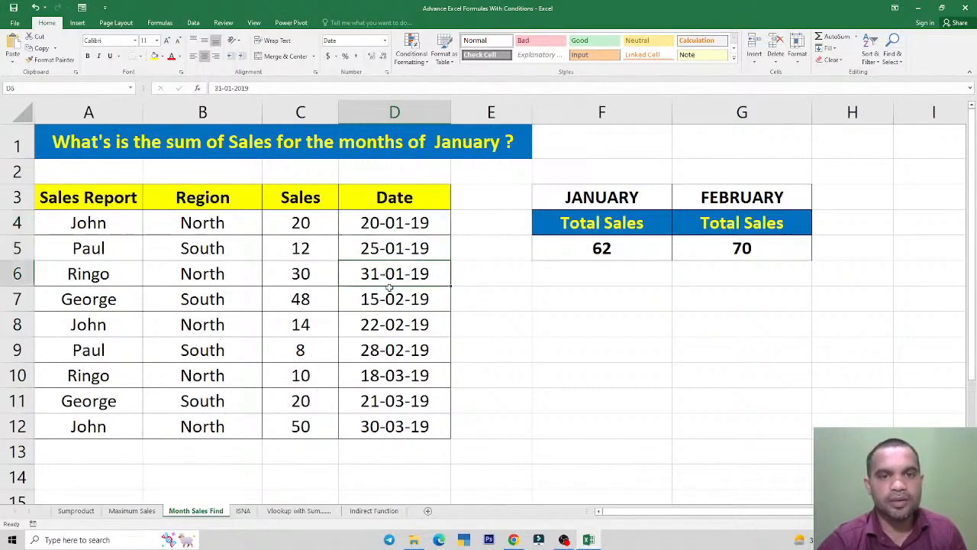
{"action": "left_click_drag", "start_coordinate": [395, 301], "coordinate": [398, 425]}
{"action": "left_click", "coordinate": [398, 425]}
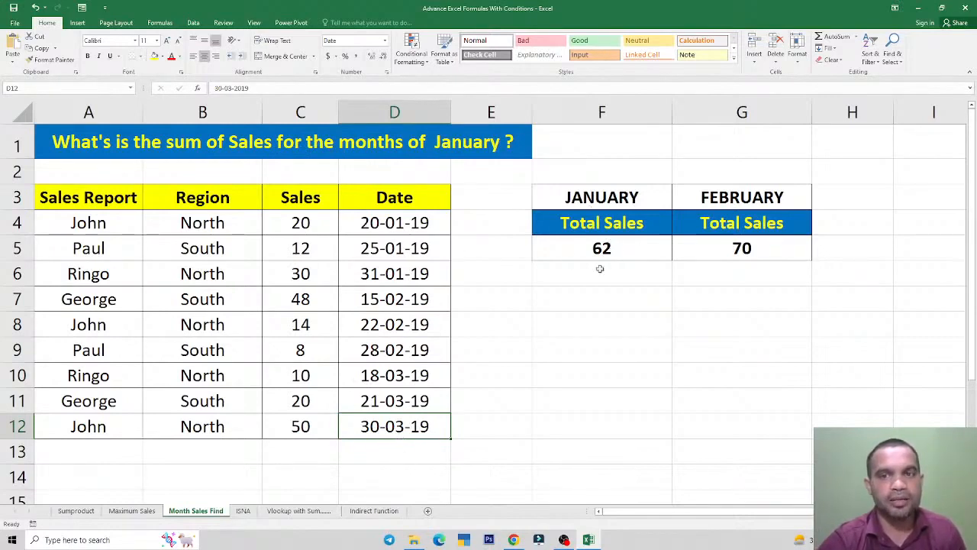
Examine the February and January Total Sales formulas in G5 and F5, and compare them with the Maximum Sales sheet
{"action": "left_click", "coordinate": [744, 251]}
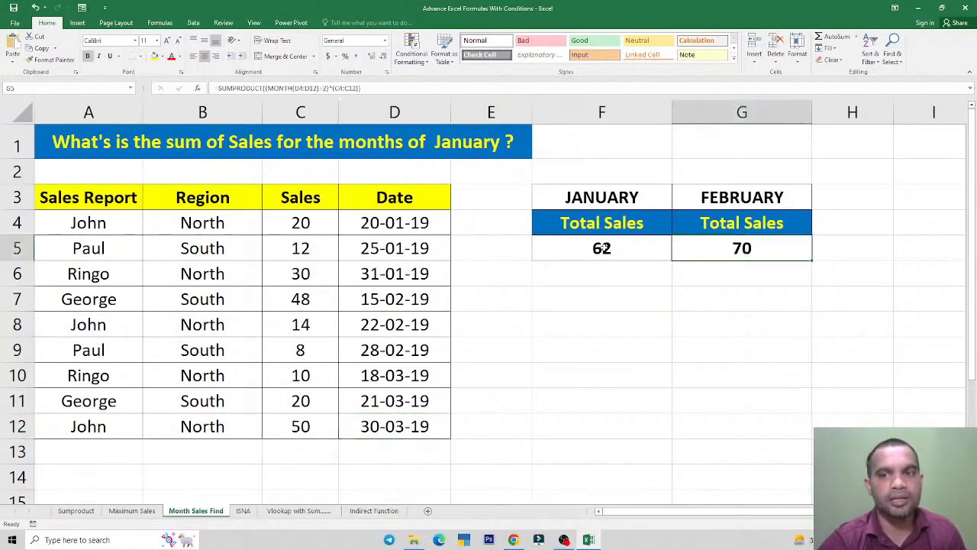
{"action": "left_click", "coordinate": [603, 246]}
{"action": "double_click", "coordinate": [603, 246]}
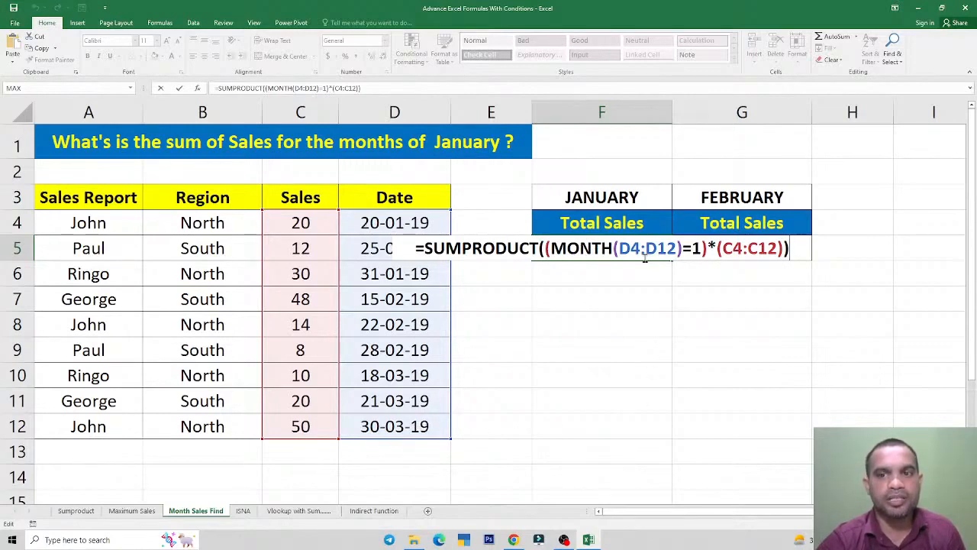
{"action": "key", "text": "Return"}
{"action": "left_click", "coordinate": [150, 511]}
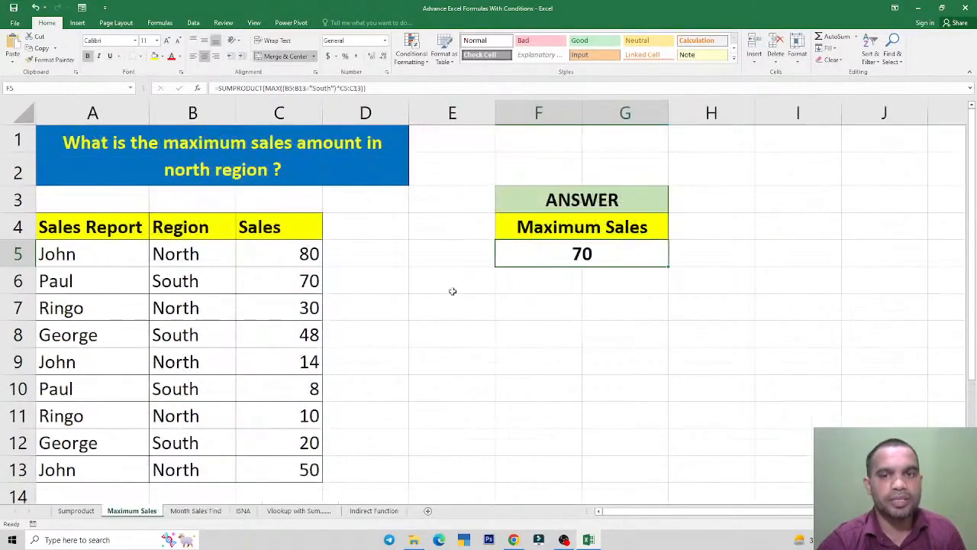
{"action": "left_click", "coordinate": [200, 511]}
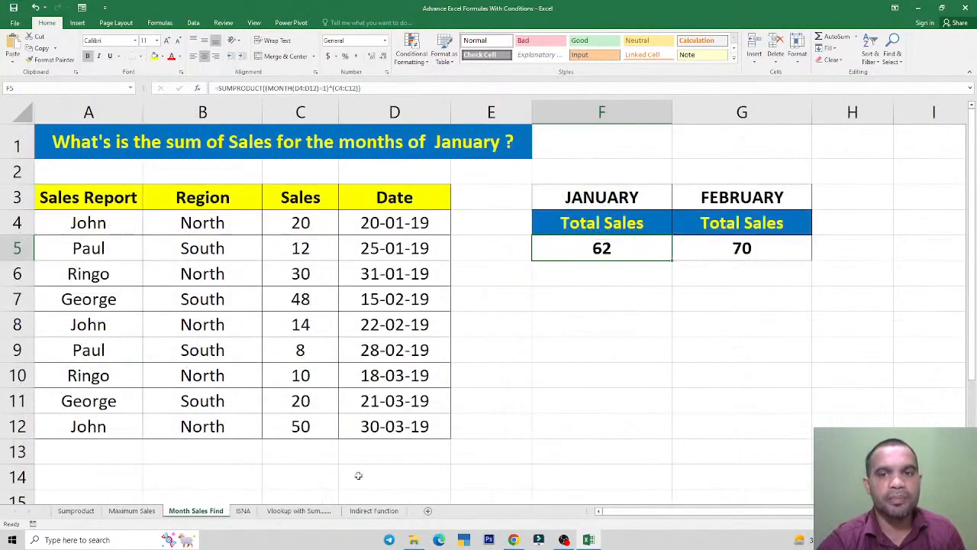
Check the January Total Sales formula in F5 and clear the cell
{"action": "double_click", "coordinate": [600, 247]}
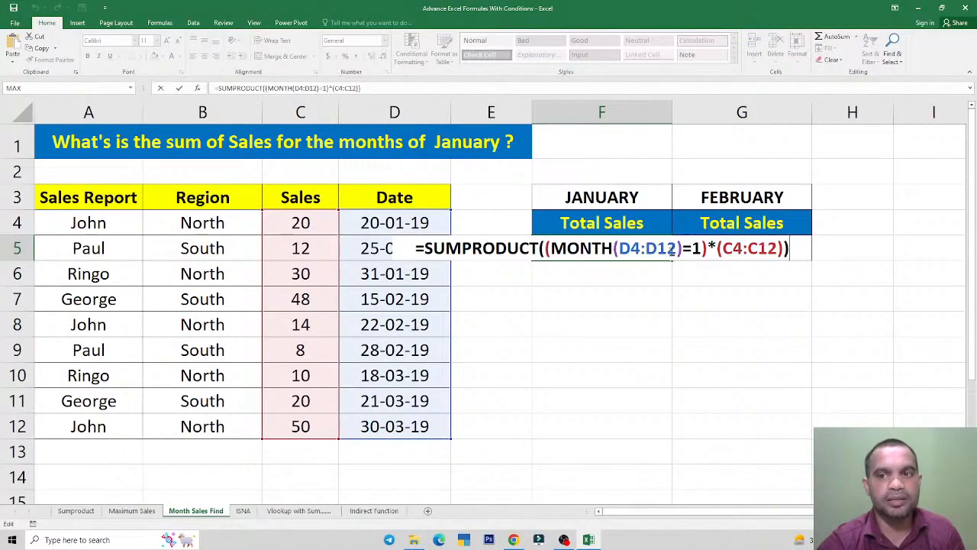
{"action": "key", "text": "Escape"}
{"action": "key", "text": "Delete"}
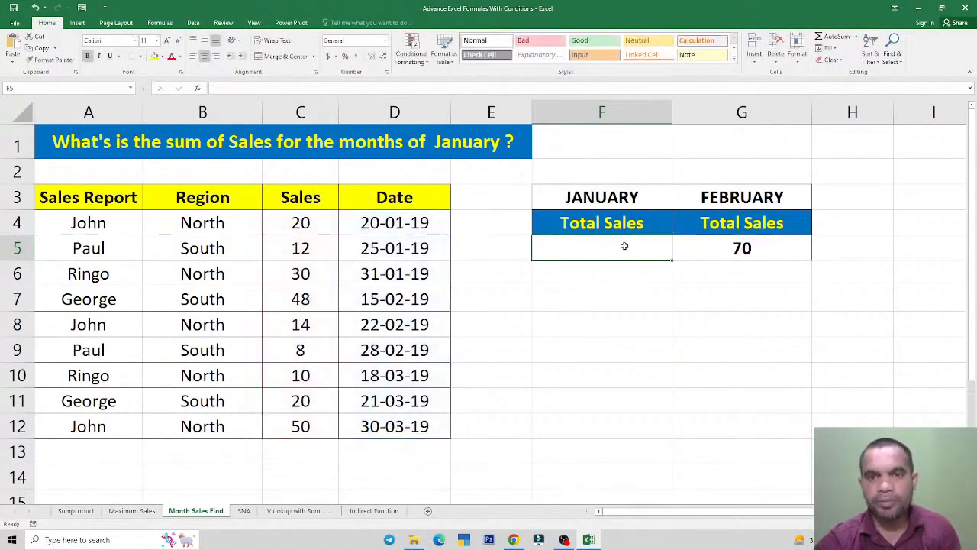
{"action": "type", "text": "="}
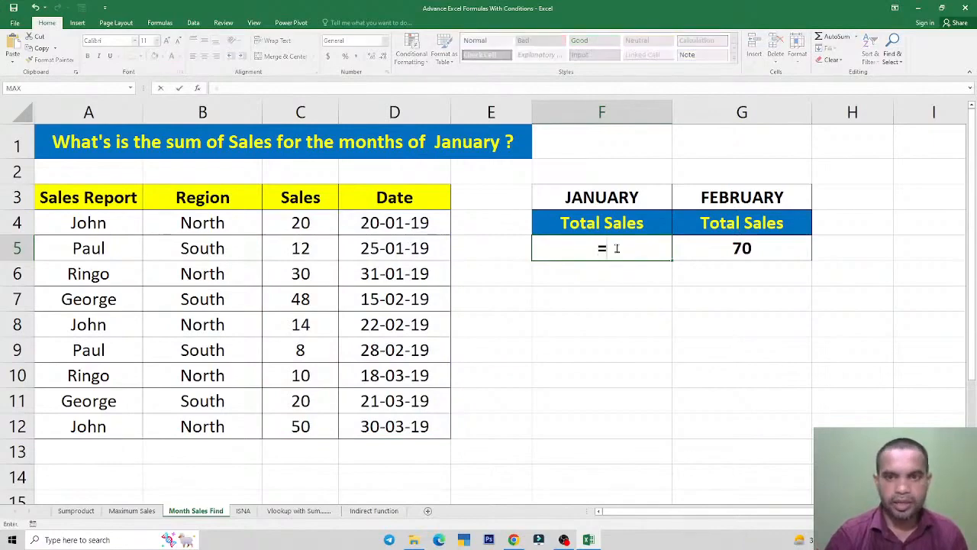
{"action": "type", "text": "sumpro"}
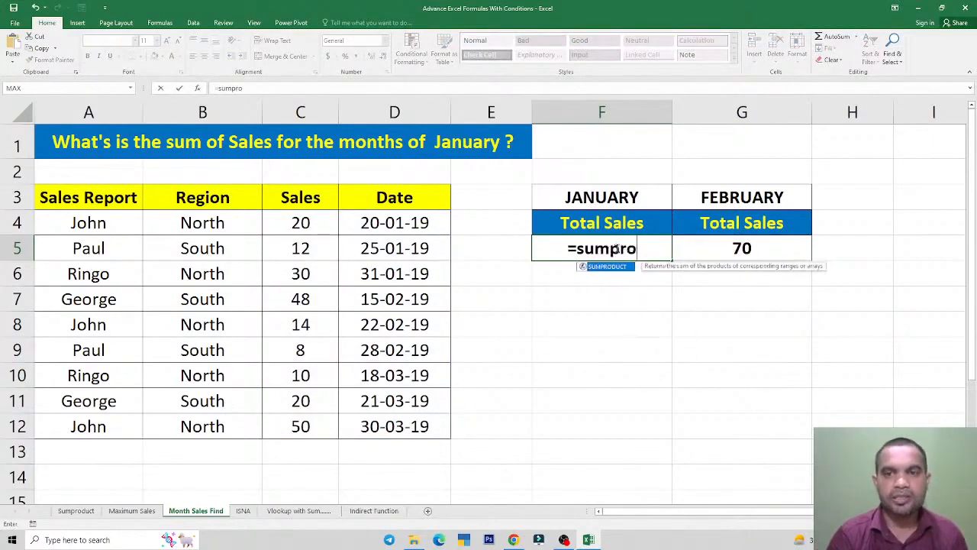
{"action": "key", "text": "Tab"}
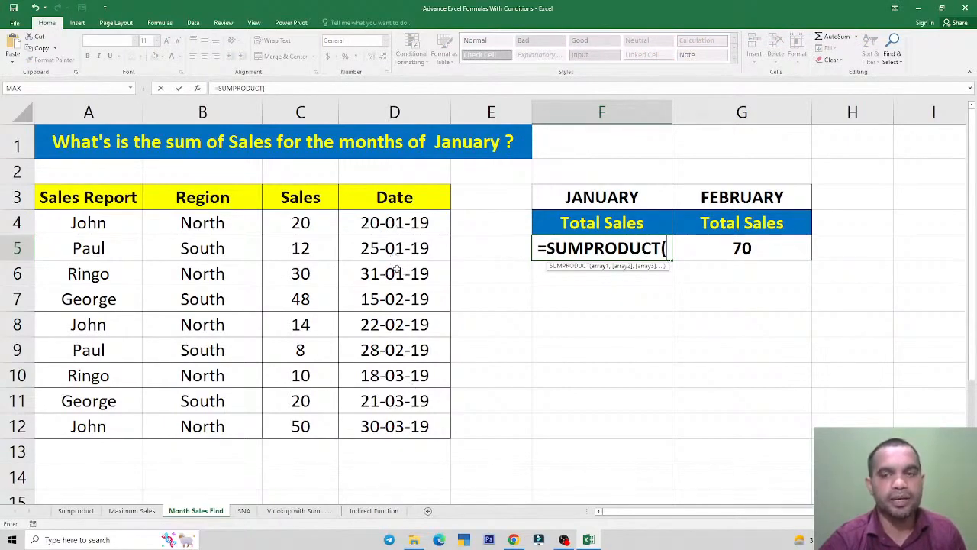
{"action": "type", "text": "mo"}
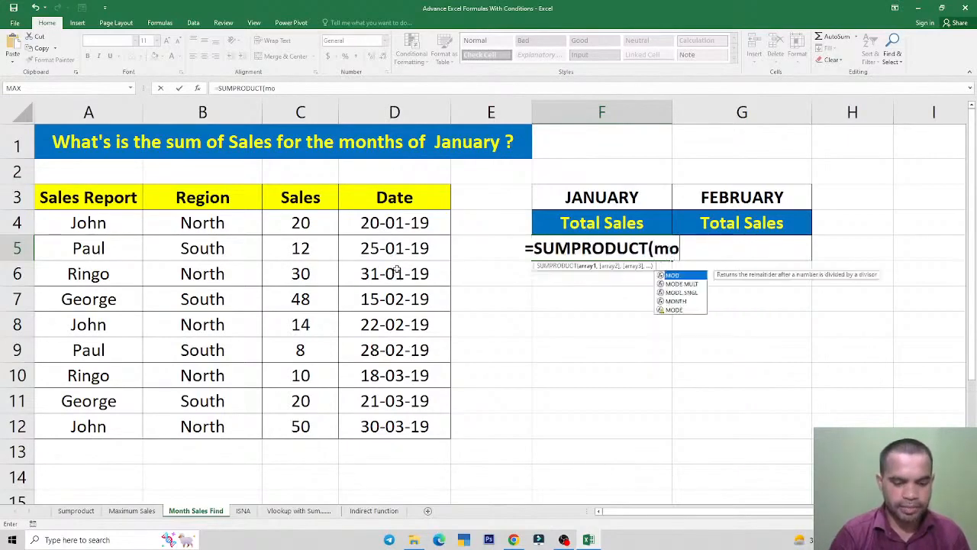
{"action": "key", "text": "BackSpace"}
{"action": "key", "text": "BackSpace"}
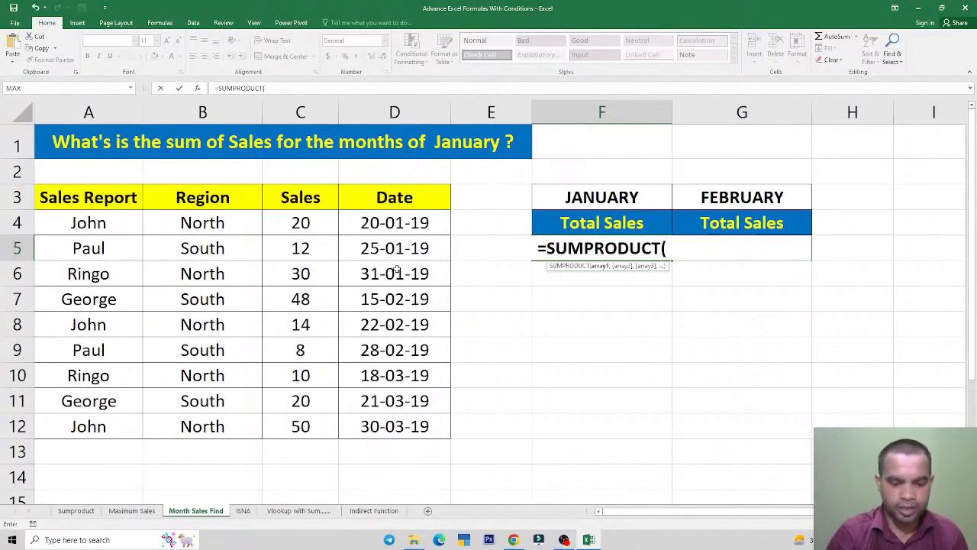
{"action": "type", "text": "("}
{"action": "key", "text": "Escape"}
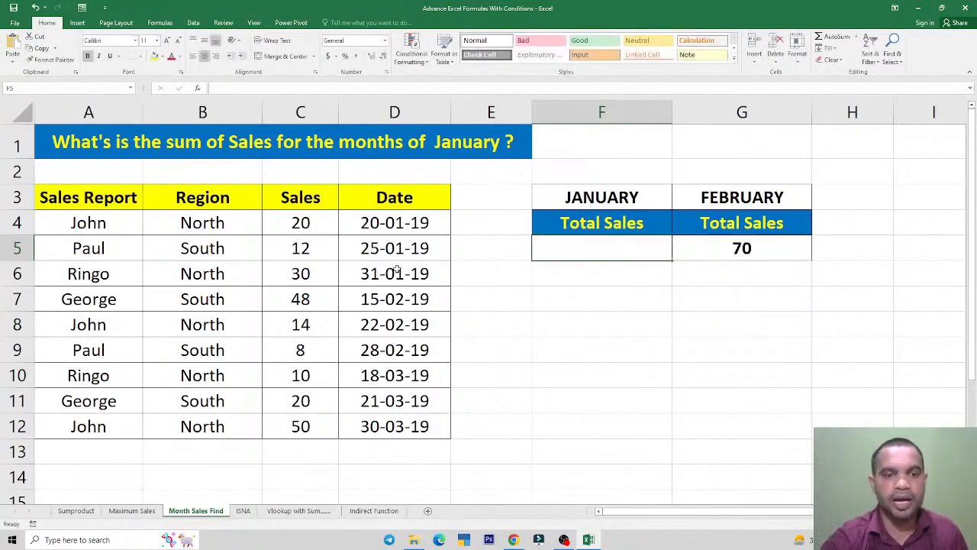
Compare the bracket structure of the Maximum Sales formula in F5 with the February Total Sales formula in G5 of Month Sales Find
{"action": "left_click", "coordinate": [132, 510]}
{"action": "double_click", "coordinate": [597, 248]}
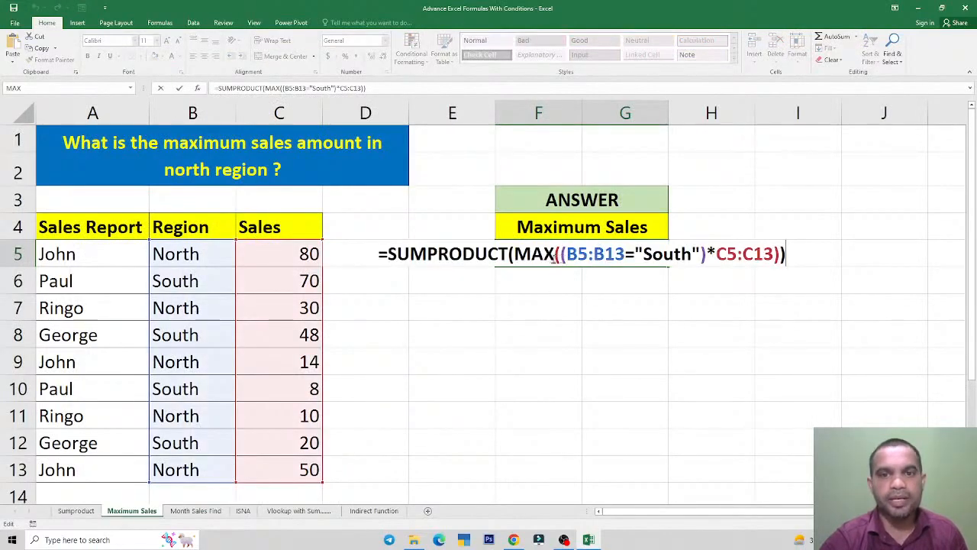
{"action": "key", "text": "ctrl+Return"}
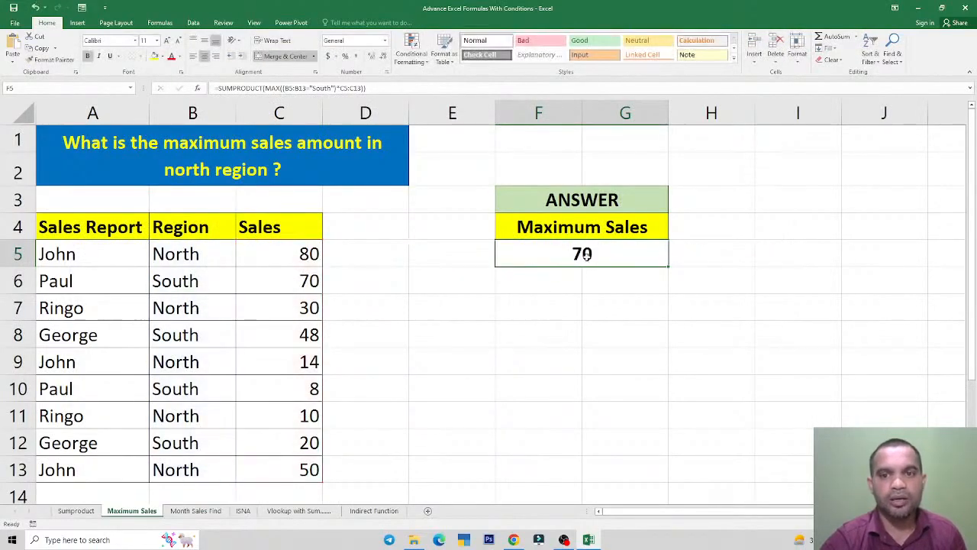
{"action": "double_click", "coordinate": [584, 256]}
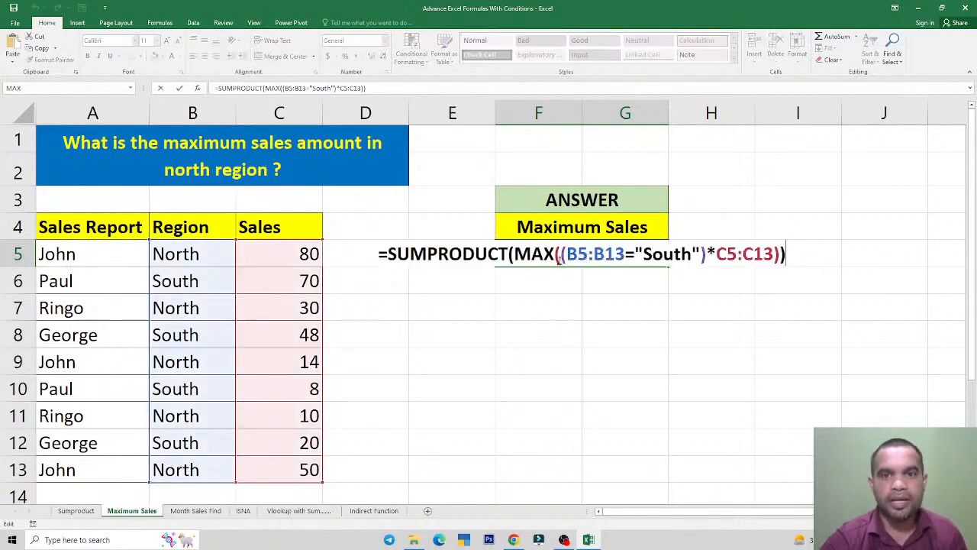
{"action": "key", "text": "Escape"}
{"action": "left_click", "coordinate": [200, 511]}
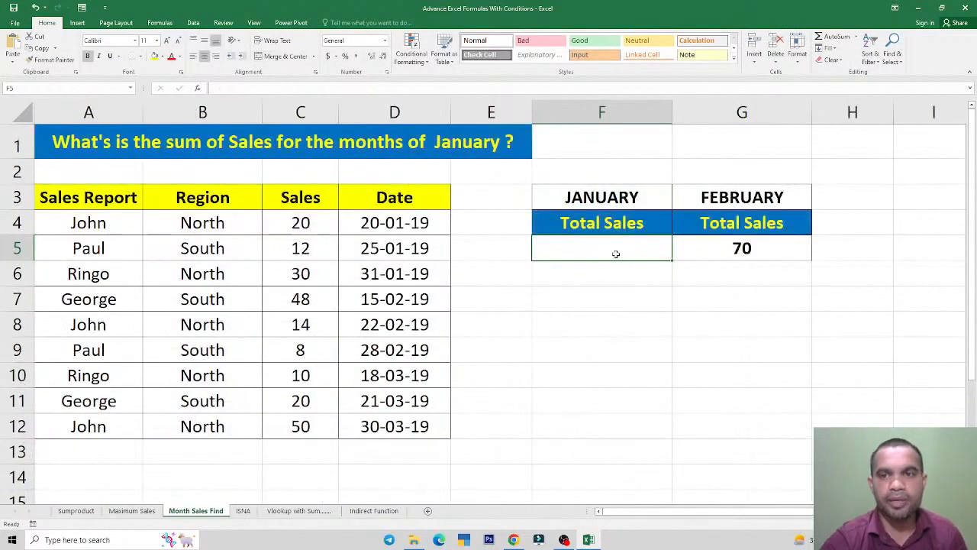
{"action": "double_click", "coordinate": [722, 241]}
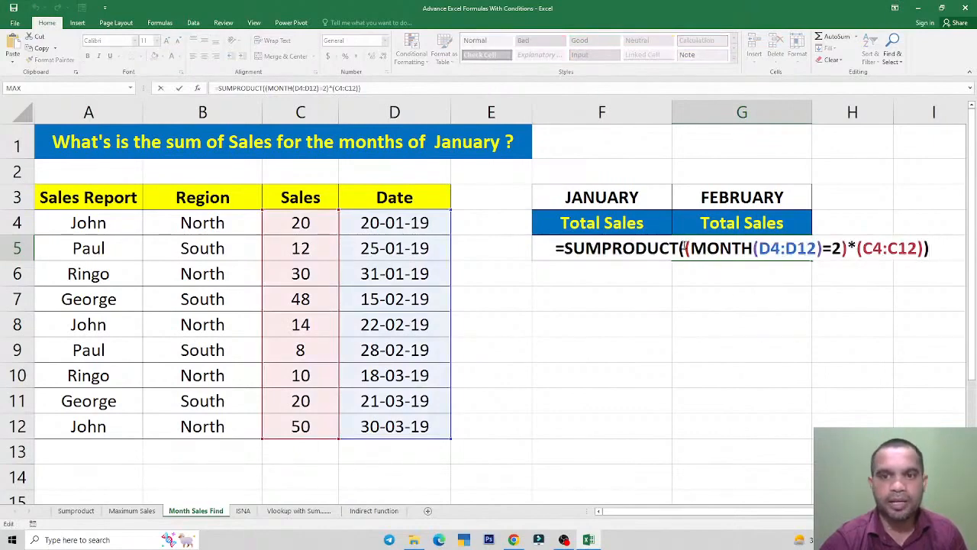
{"action": "key", "text": "Escape"}
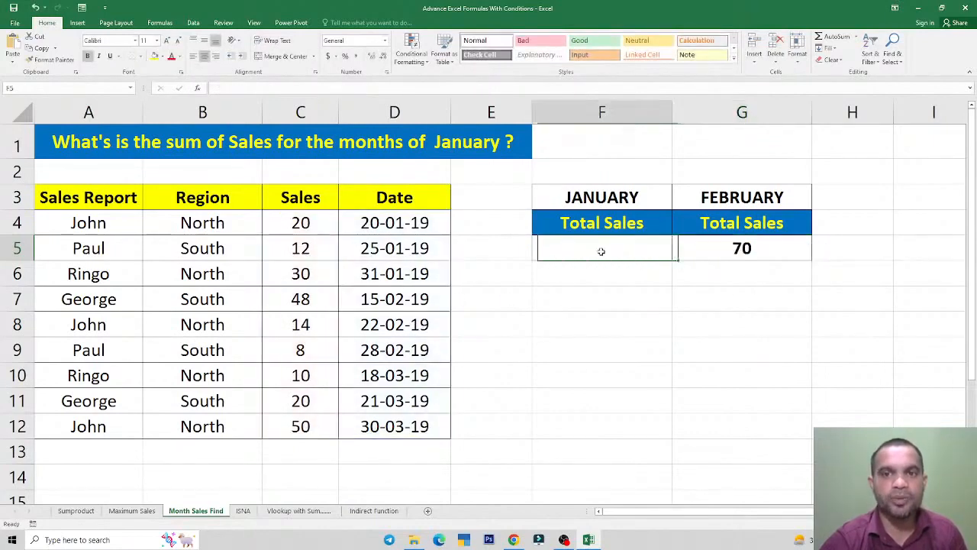
Start a SUMPRODUCT formula in the January Total Sales cell F5, with a bracketed MONTH function as its first condition
{"action": "left_click", "coordinate": [601, 251]}
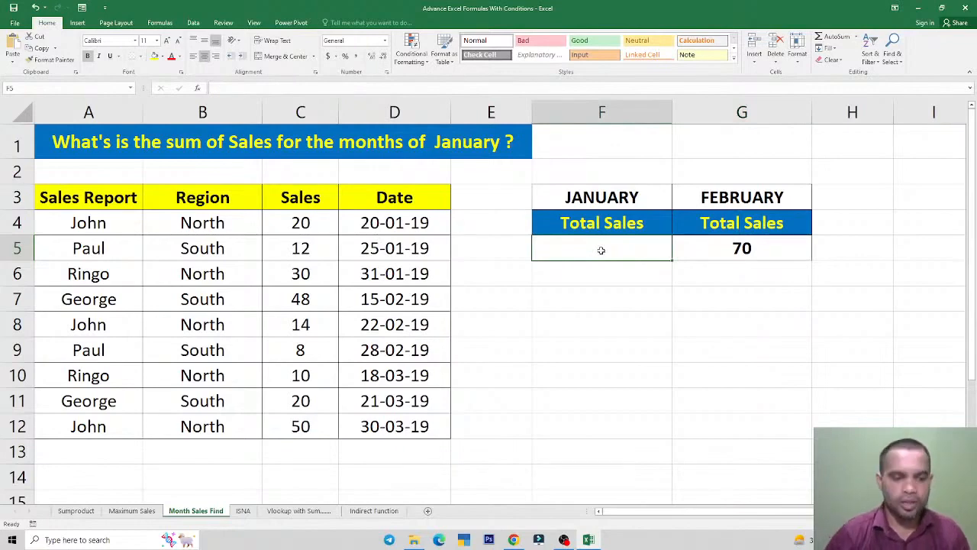
{"action": "type", "text": "=suk"}
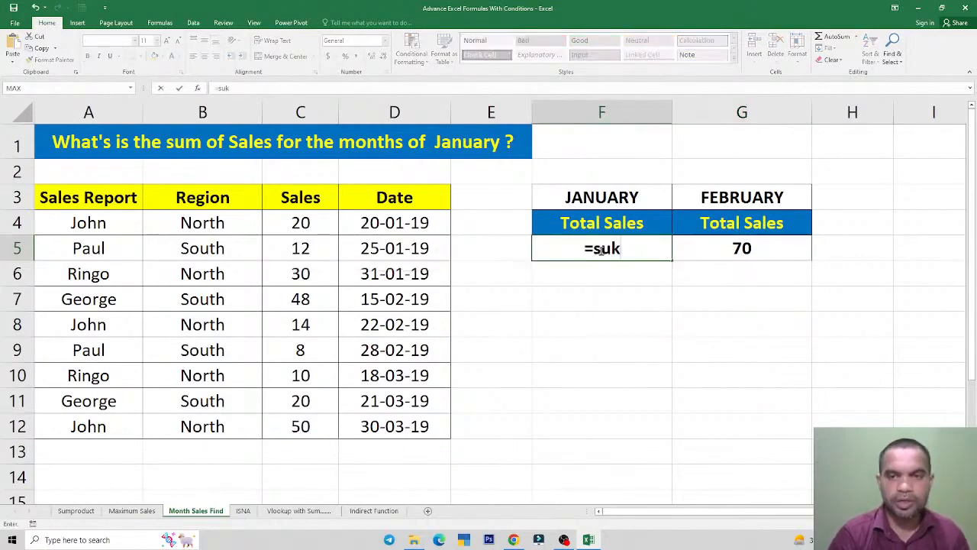
{"action": "key", "text": "BackSpace"}
{"action": "type", "text": "mpro"}
{"action": "key", "text": "Tab"}
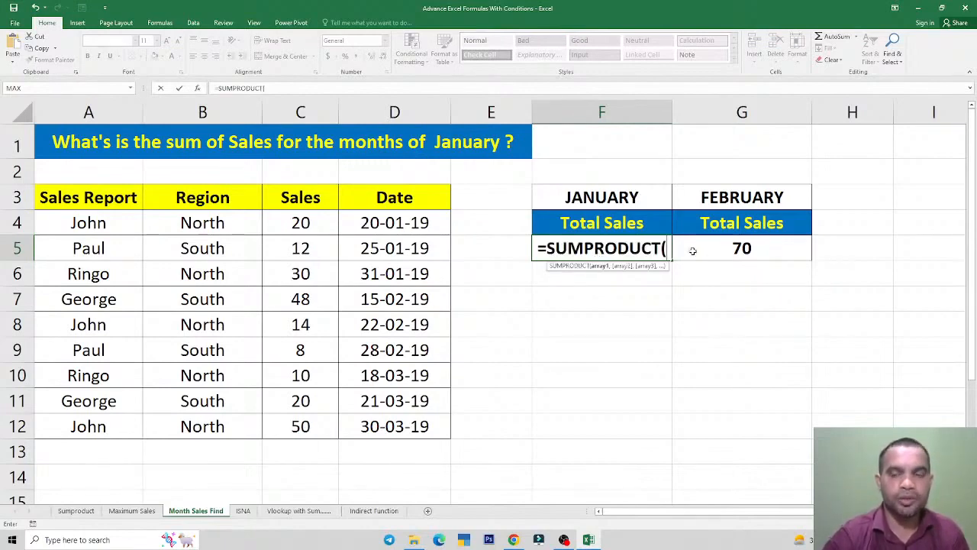
{"action": "type", "text": "("}
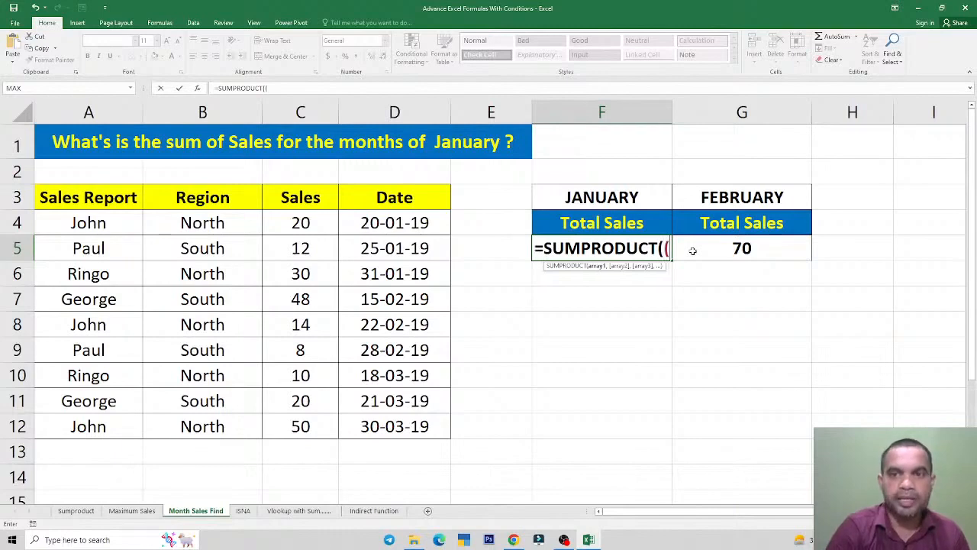
{"action": "type", "text": "m"}
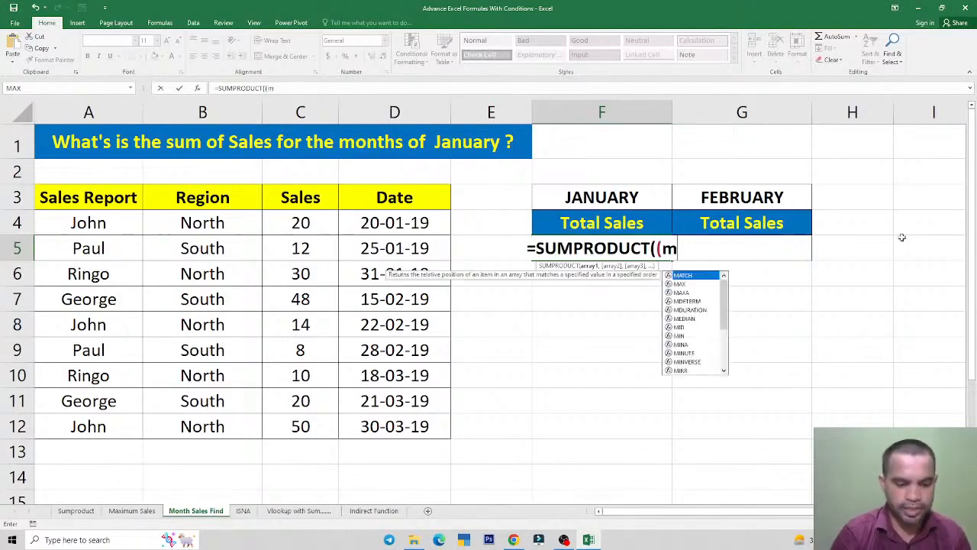
{"action": "type", "text": "onth"}
{"action": "key", "text": "Tab"}
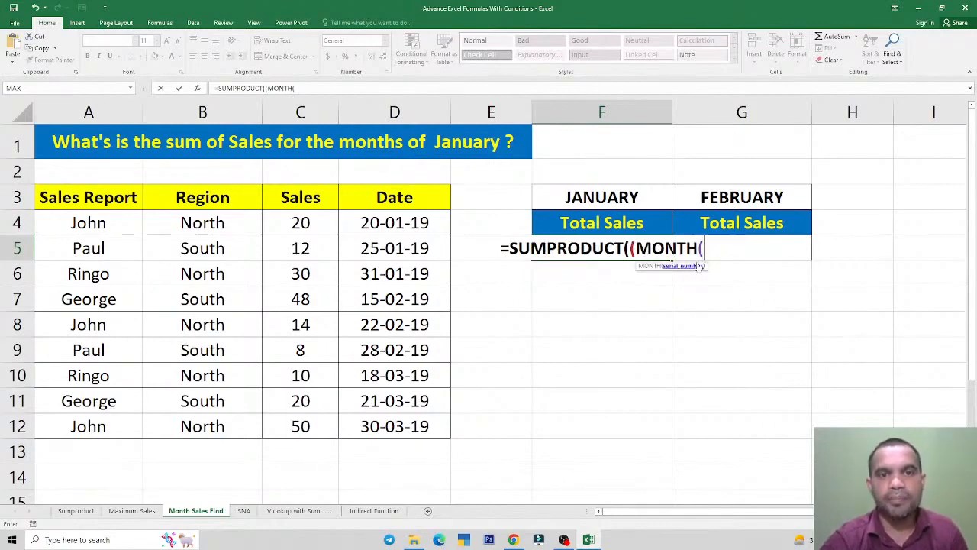
Complete the condition as MONTH(D4:D12)=1, close its bracket and add a multiplication sign
{"action": "left_click_drag", "start_coordinate": [403, 224], "coordinate": [414, 435]}
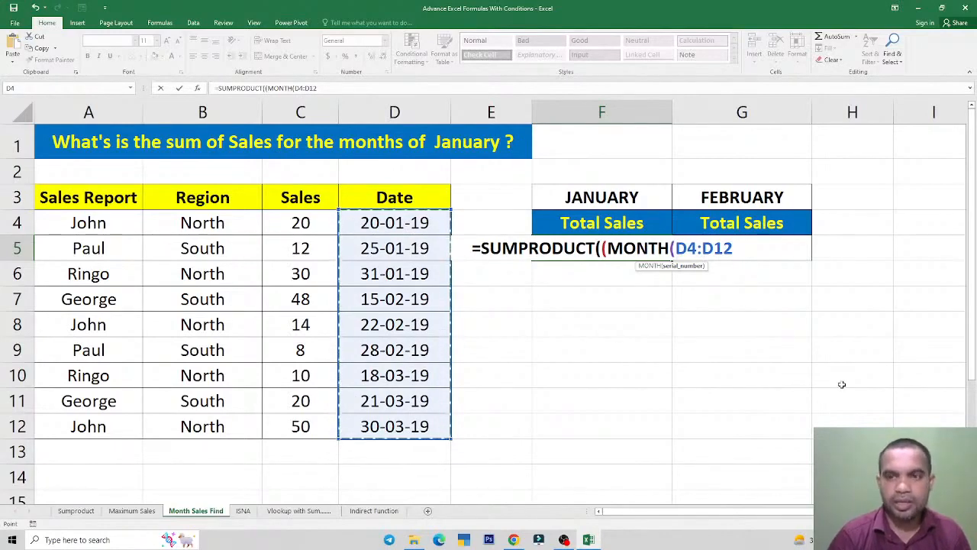
{"action": "type", "text": ")="}
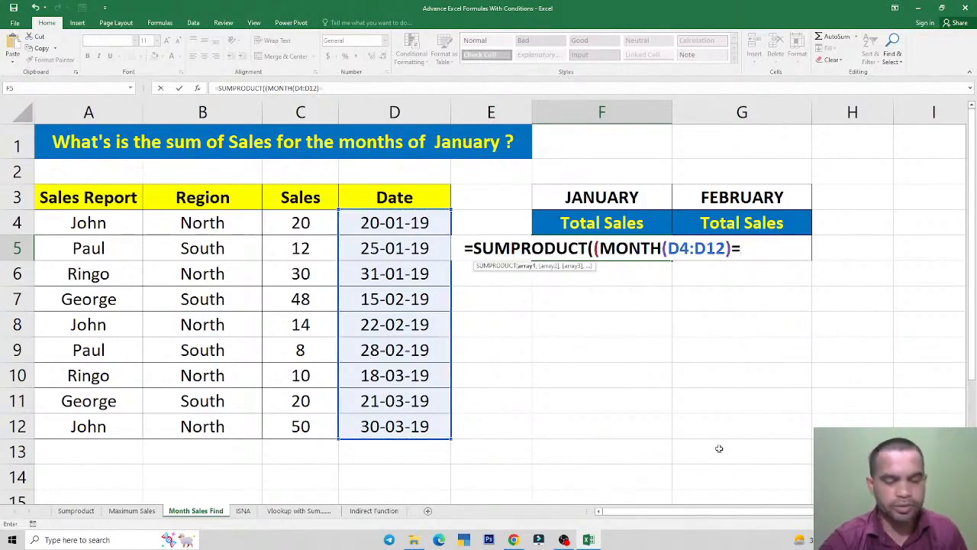
{"action": "type", "text": "1"}
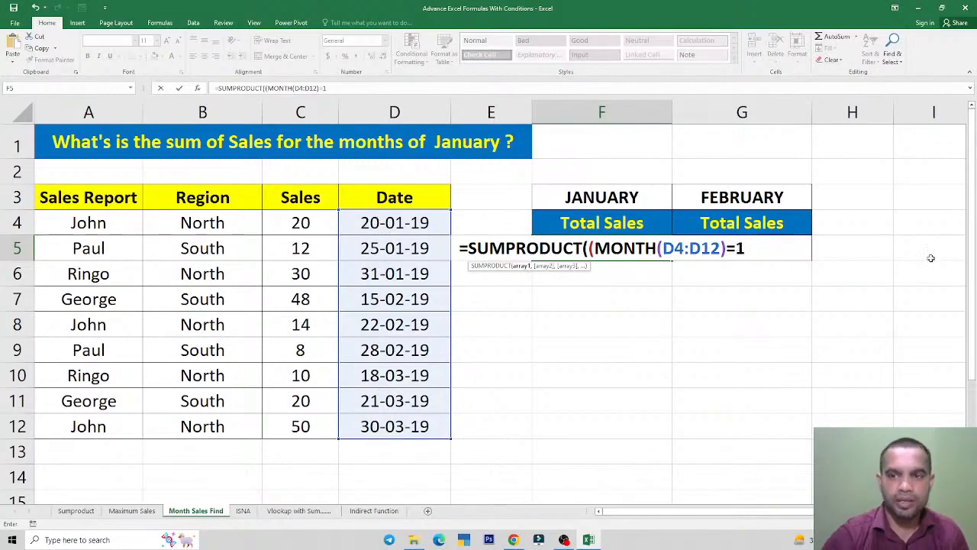
{"action": "type", "text": ")*"}
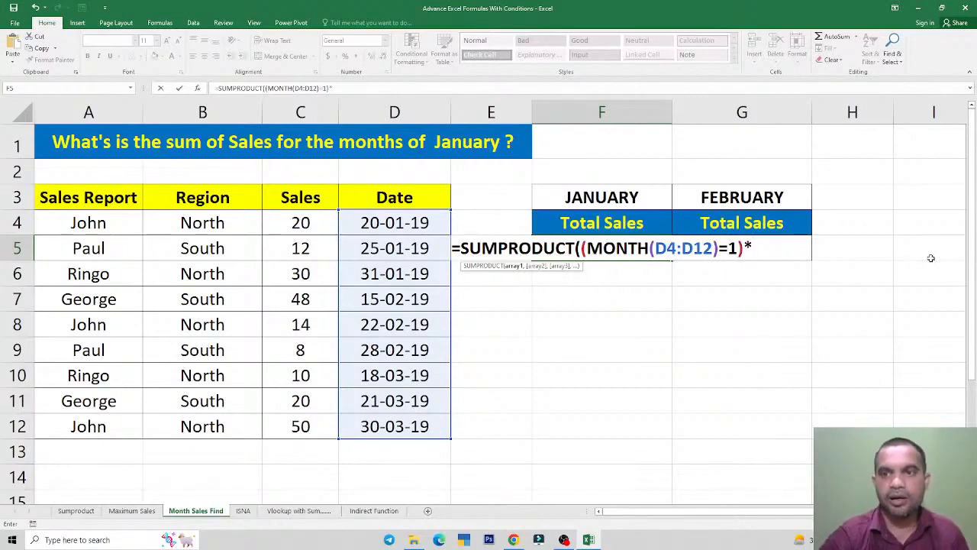
{"action": "left_click_drag", "start_coordinate": [304, 223], "coordinate": [300, 425]}
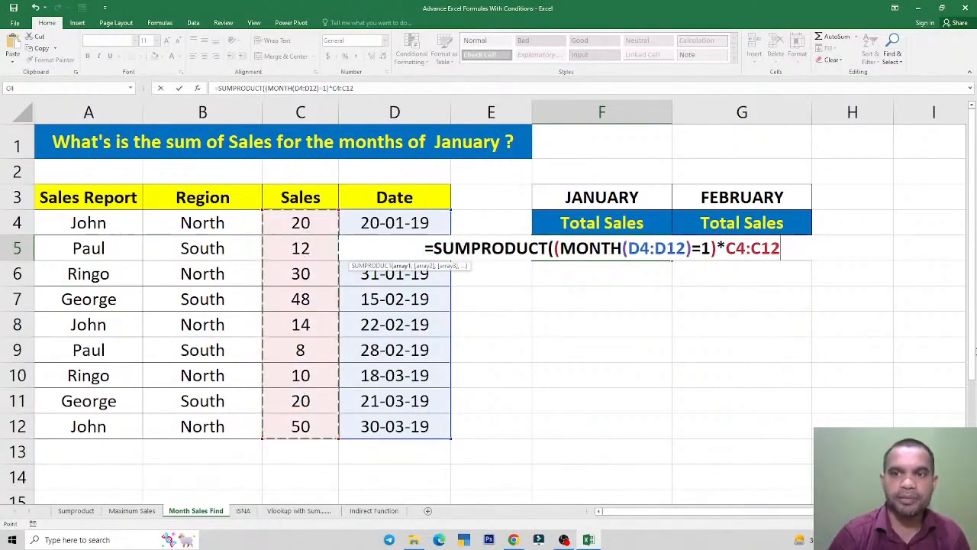
{"action": "key", "text": "BackSpace"}
{"action": "key", "text": "BackSpace"}
{"action": "key", "text": "BackSpace"}
{"action": "key", "text": "BackSpace"}
{"action": "key", "text": "BackSpace"}
{"action": "key", "text": "BackSpace"}
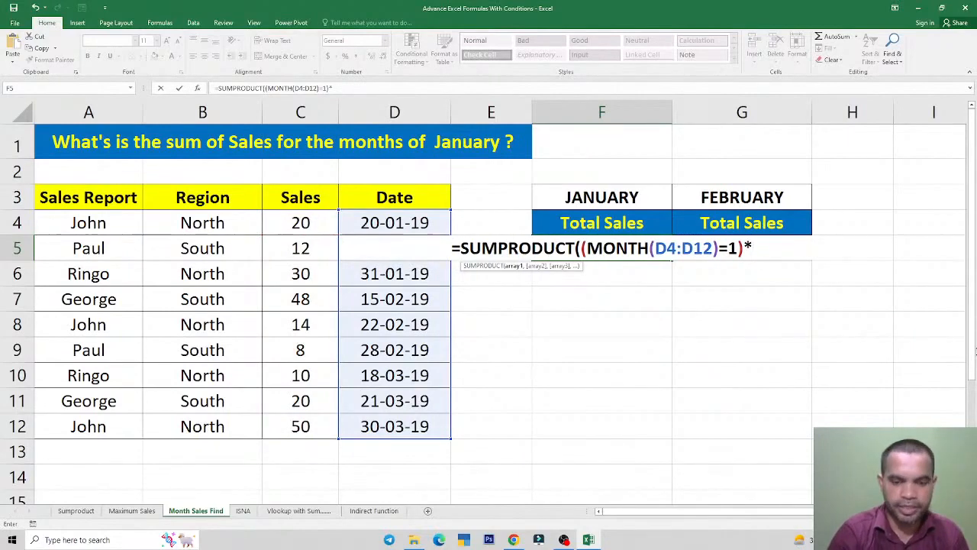
Finish the F5 formula by multiplying by the bracketed Sales range (C4:C12), enter it and review the completed formula
{"action": "type", "text": "("}
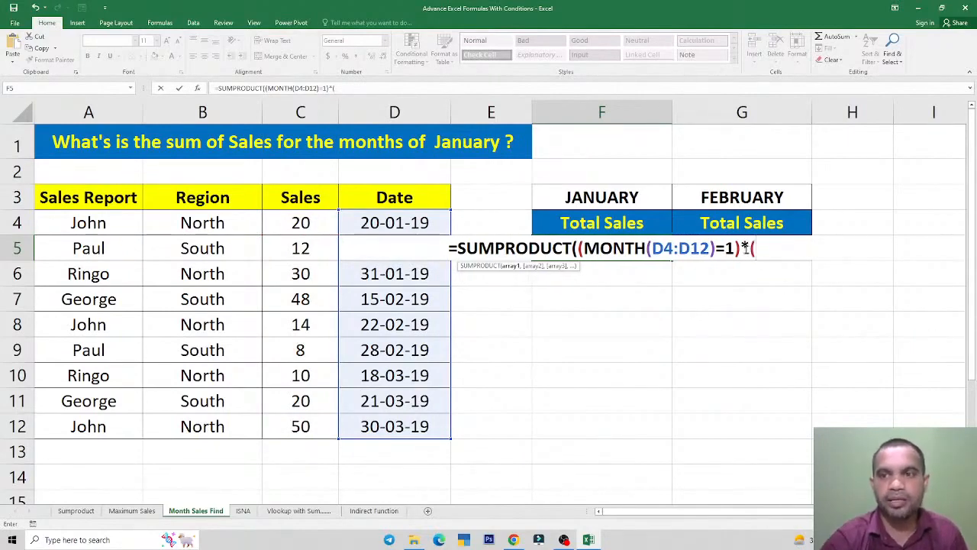
{"action": "left_click_drag", "start_coordinate": [301, 222], "coordinate": [289, 426]}
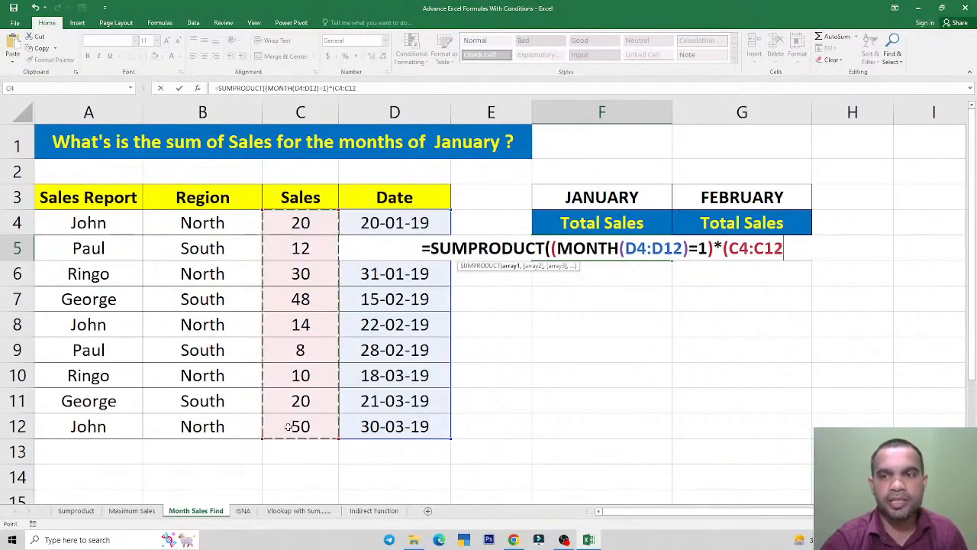
{"action": "type", "text": ")"}
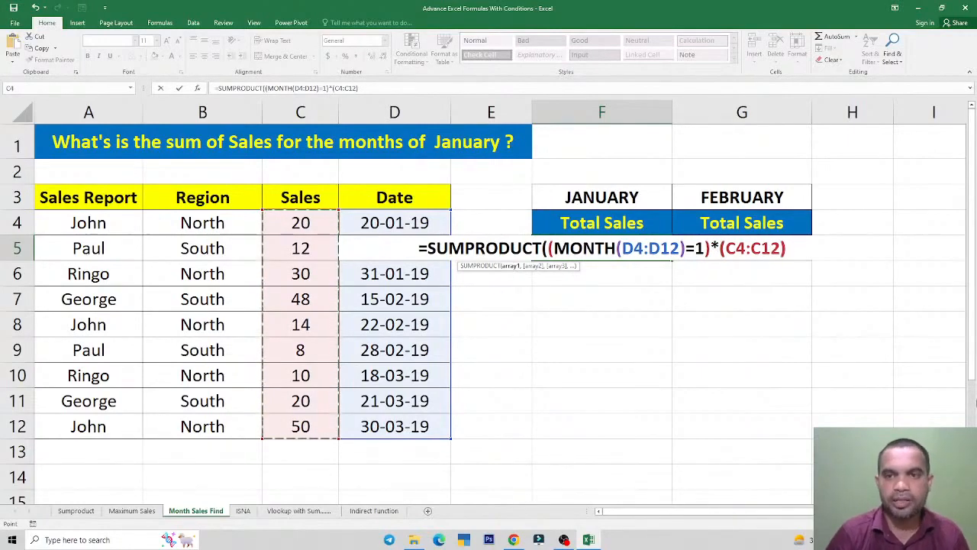
{"action": "key", "text": "Return"}
{"action": "key", "text": "Return"}
{"action": "key", "text": "Up"}
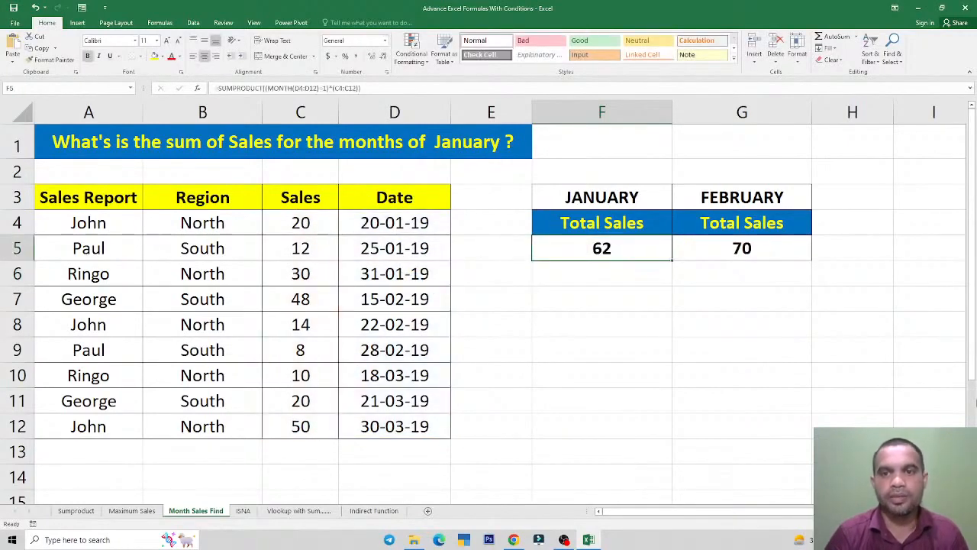
{"action": "key", "text": "F2"}
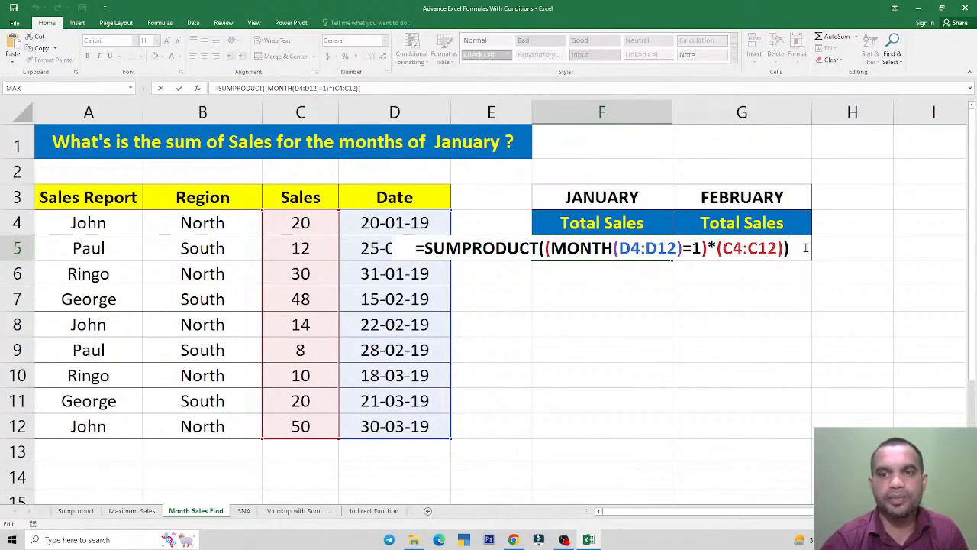
{"action": "key", "text": "ctrl+Return"}
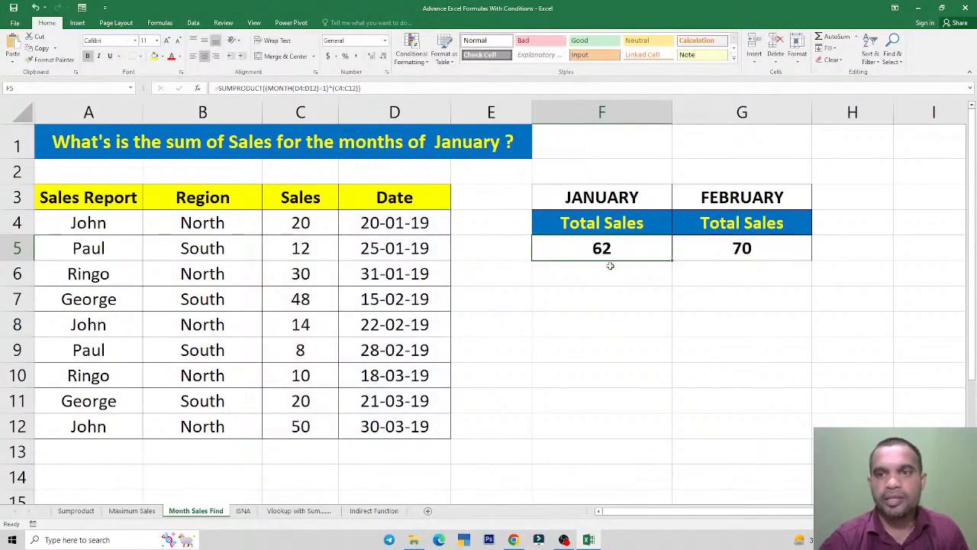
Clear the February Total Sales cell G5 and start a new SUMPRODUCT formula with a bracketed MONTH function as its first condition
{"action": "left_click", "coordinate": [742, 248]}
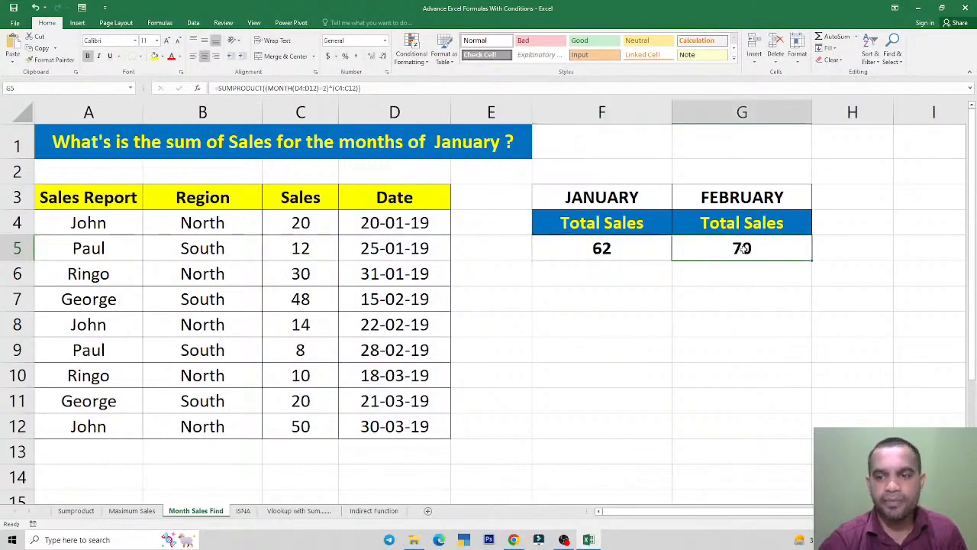
{"action": "key", "text": "Delete"}
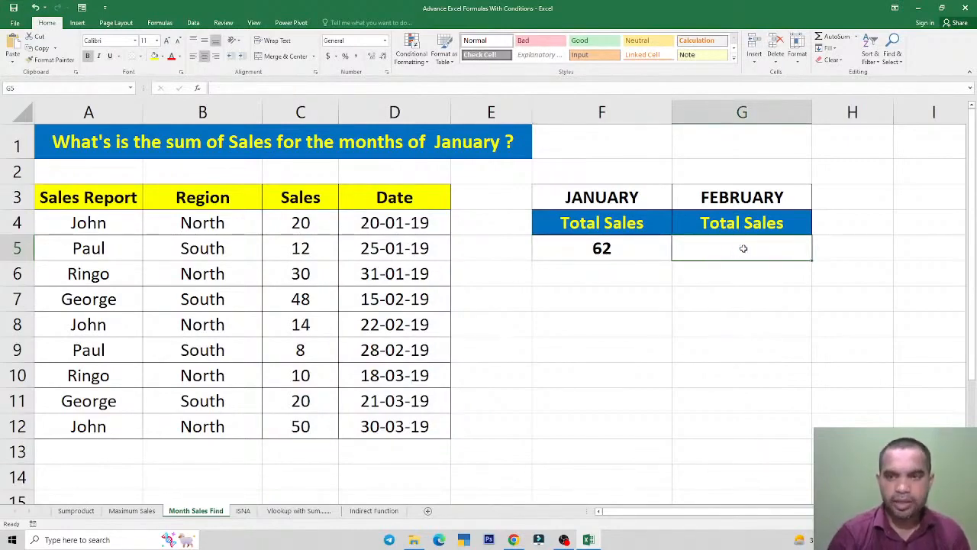
{"action": "type", "text": "=sumpro"}
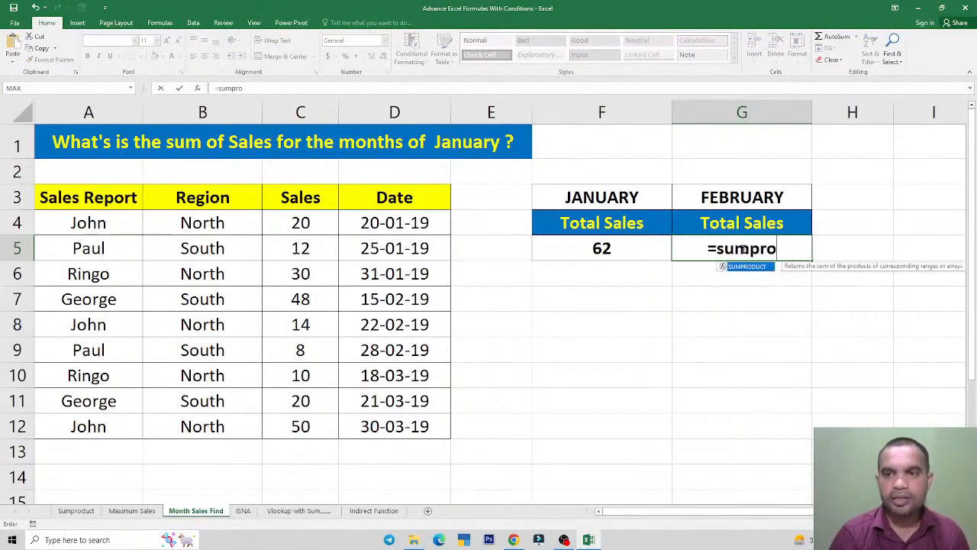
{"action": "key", "text": "Tab"}
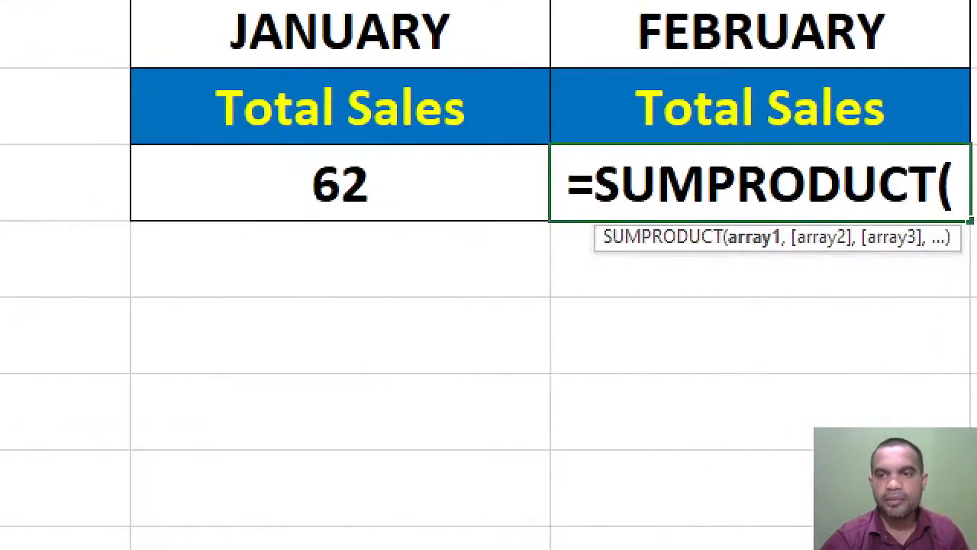
{"action": "mouse_move", "coordinate": [720, 207]}
{"action": "left_mouse_down"}
{"action": "mouse_move", "coordinate": [738, 264]}
{"action": "mouse_move", "coordinate": [788, 313]}
{"action": "left_mouse_up"}
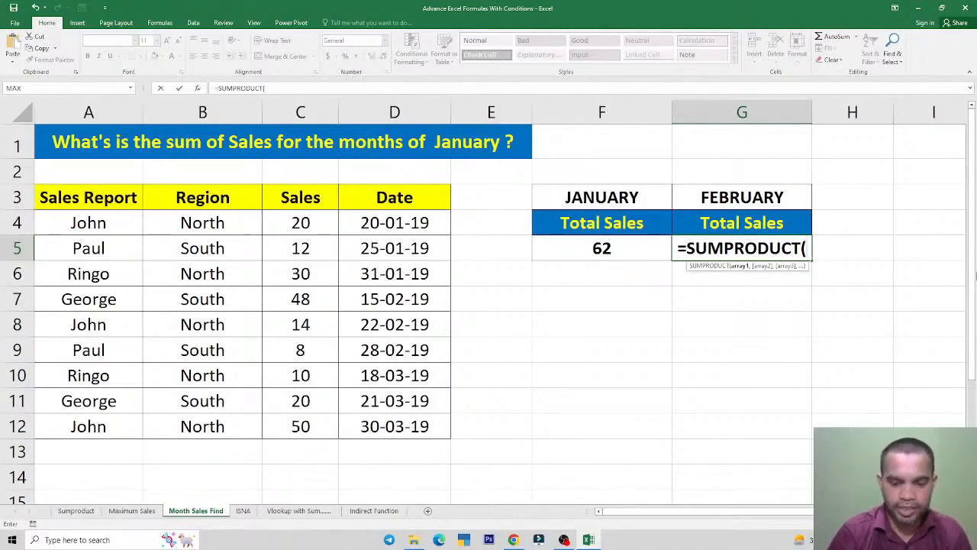
{"action": "type", "text": "("}
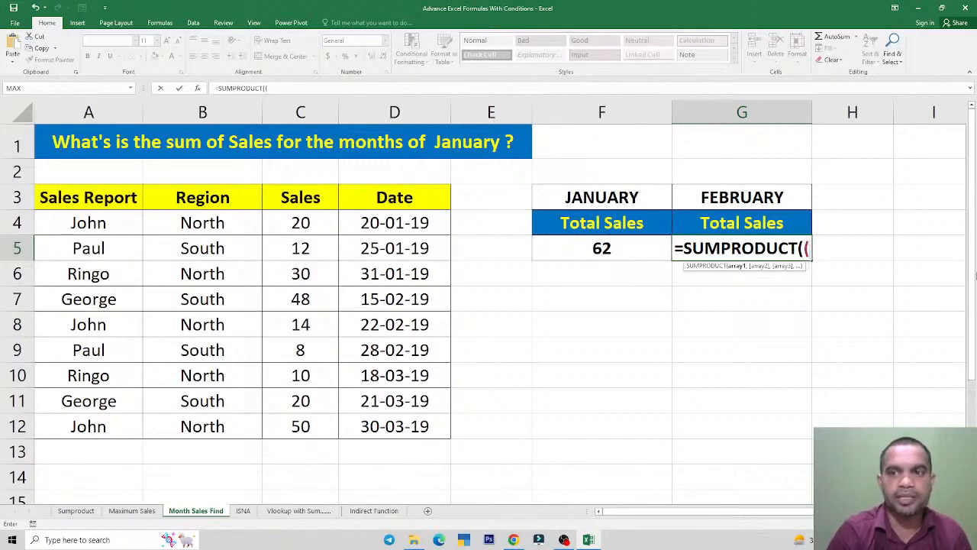
{"action": "type", "text": "month"}
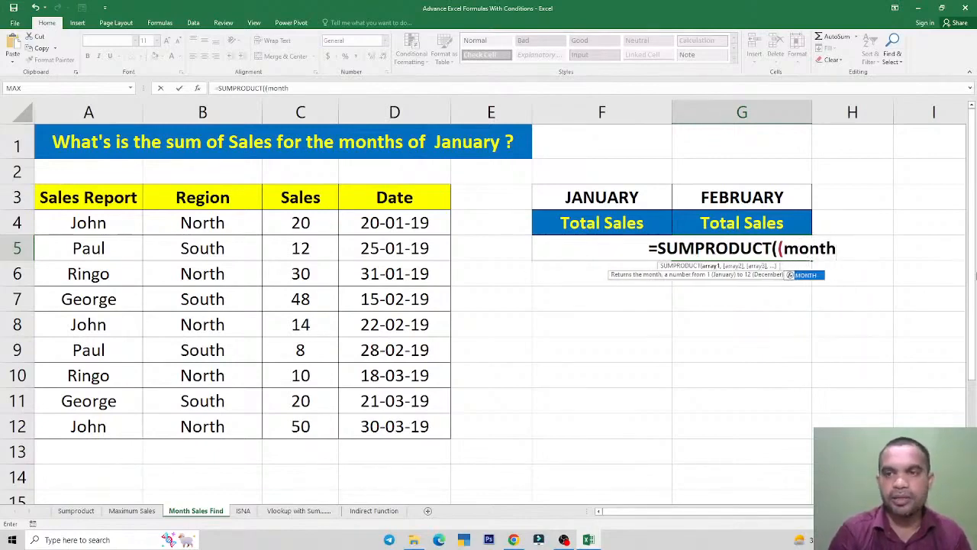
{"action": "key", "text": "Tab"}
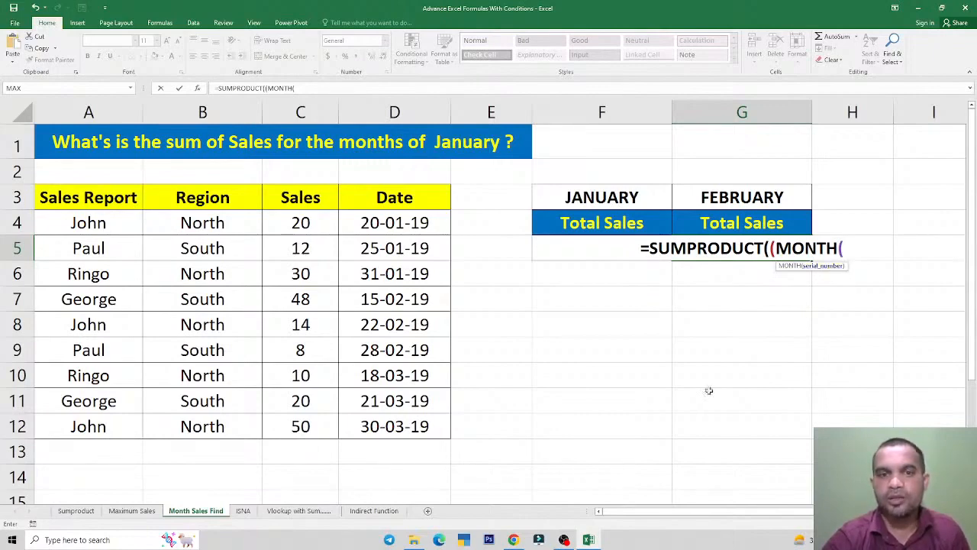
Complete the G5 condition as MONTH(D4:D12)=2, close its bracket and add a multiplication sign
{"action": "left_click", "coordinate": [398, 221]}
{"action": "left_click_drag", "start_coordinate": [396, 246], "coordinate": [391, 426]}
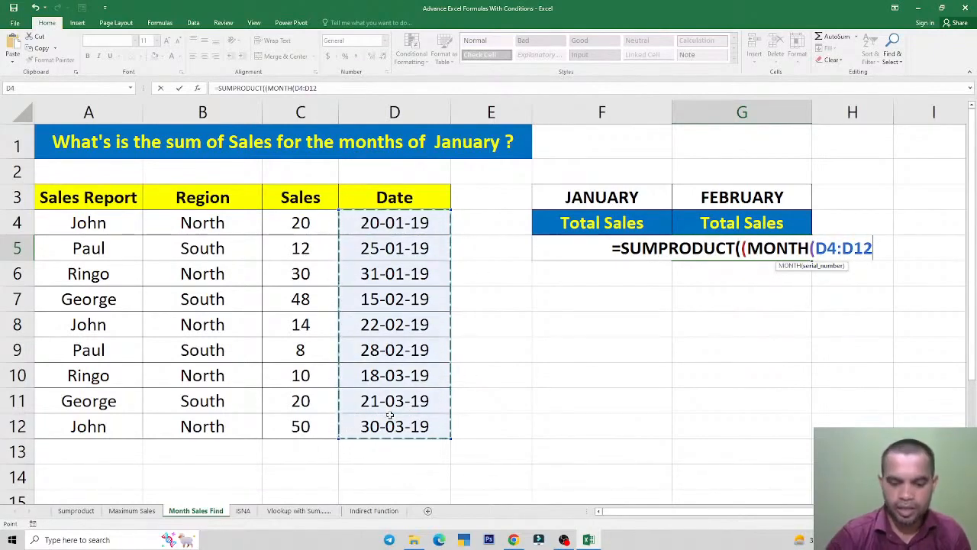
{"action": "type", "text": ")="}
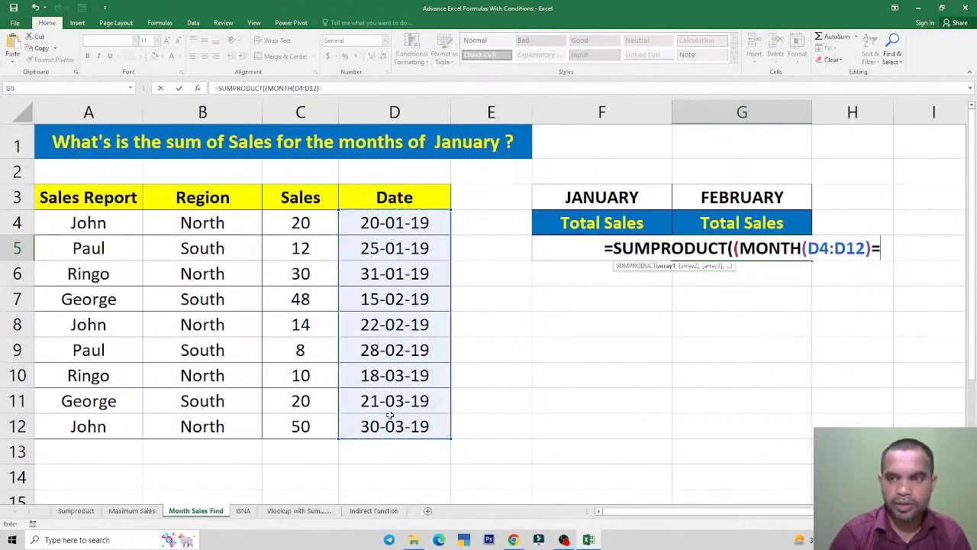
{"action": "type", "text": "2"}
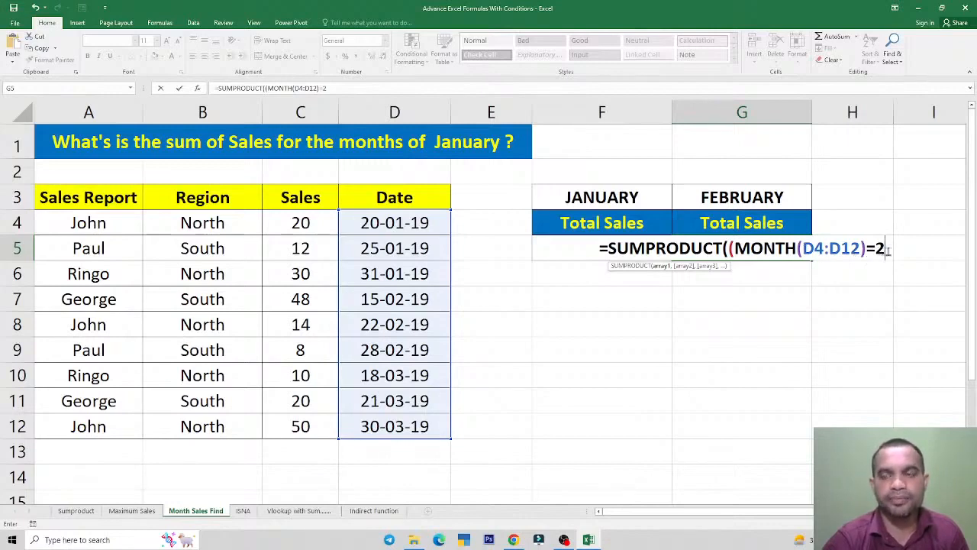
{"action": "type", "text": ")"}
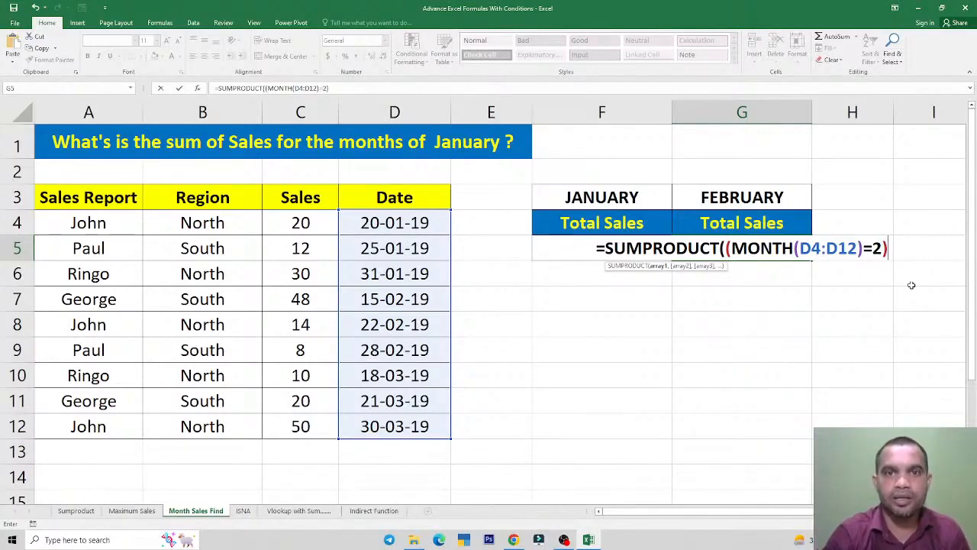
{"action": "type", "text": "*"}
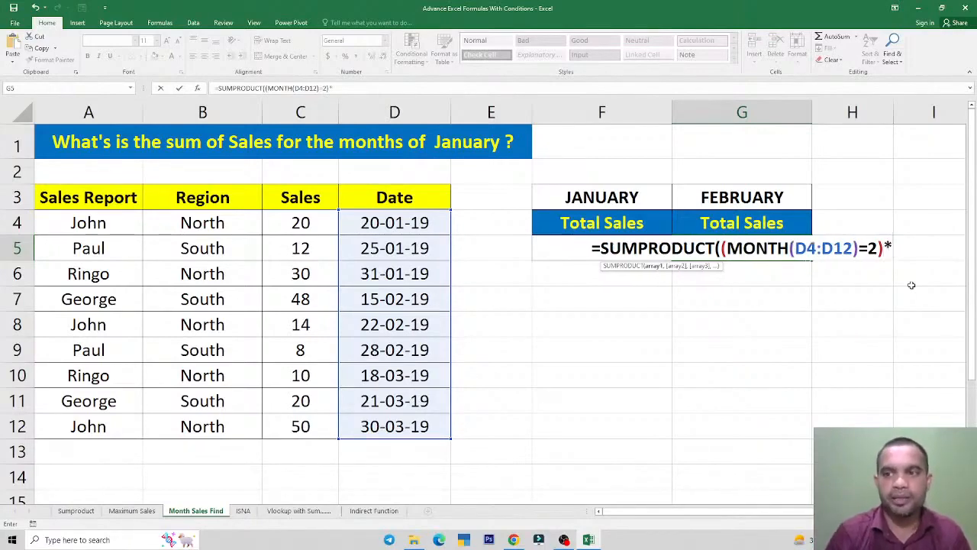
Finish the G5 formula by multiplying by the bracketed Sales range (C4:C12), enter it and check its highlighted ranges
{"action": "type", "text": "("}
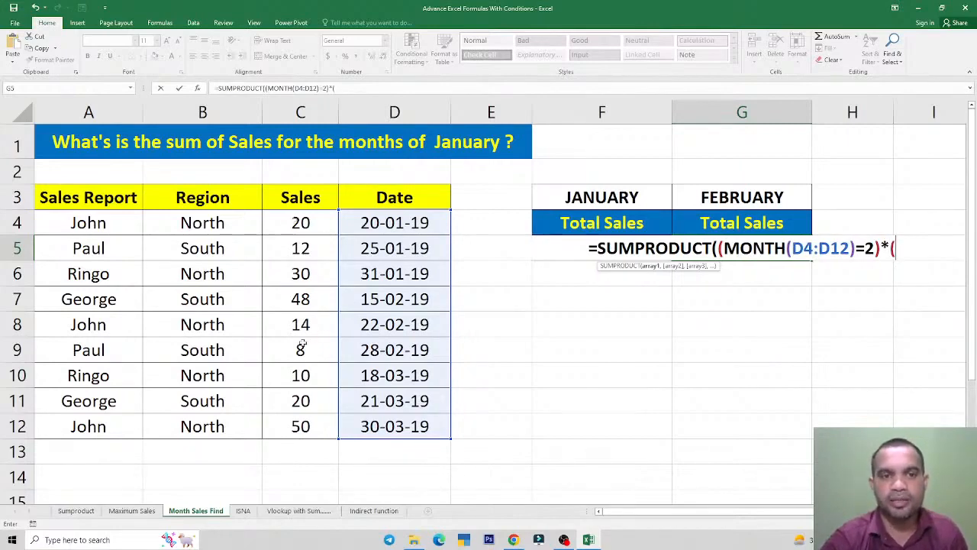
{"action": "left_click_drag", "start_coordinate": [304, 223], "coordinate": [304, 423]}
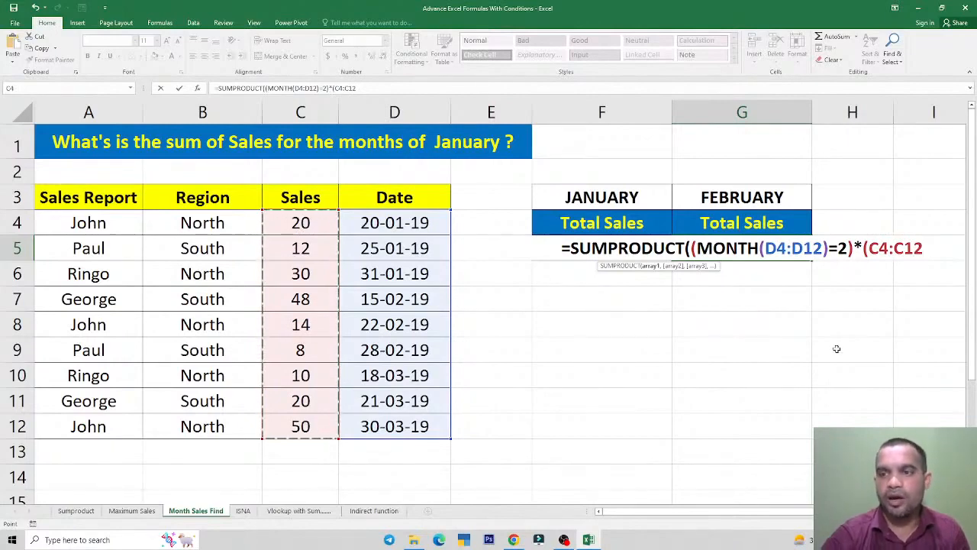
{"action": "type", "text": ")"}
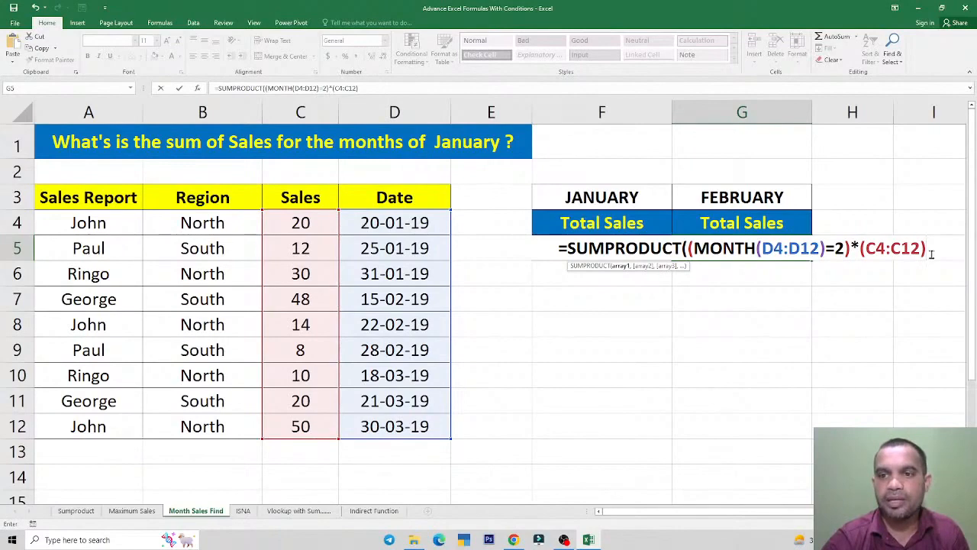
{"action": "left_click", "coordinate": [690, 248]}
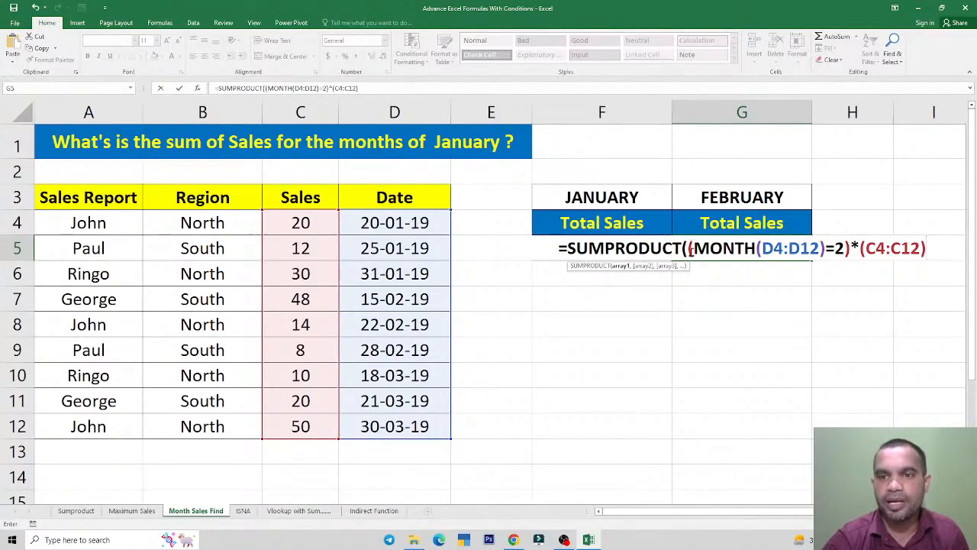
{"action": "left_click", "coordinate": [934, 247]}
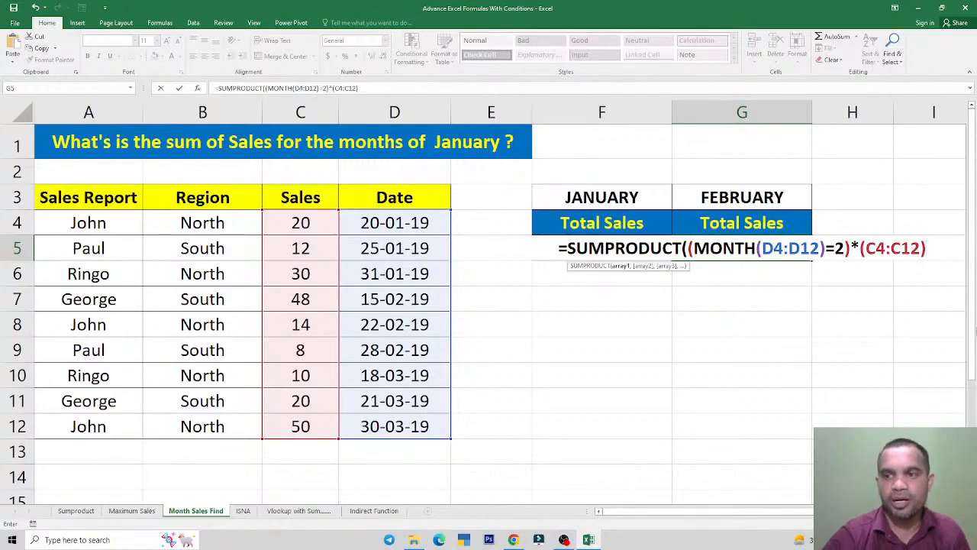
{"action": "type", "text": ")"}
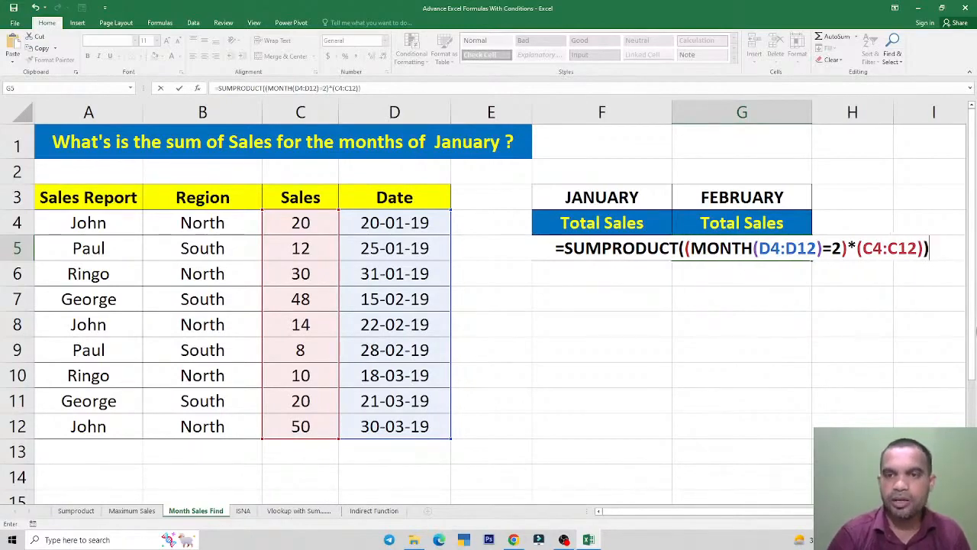
{"action": "key", "text": "Return"}
{"action": "key", "text": "Up"}
{"action": "key", "text": "F2"}
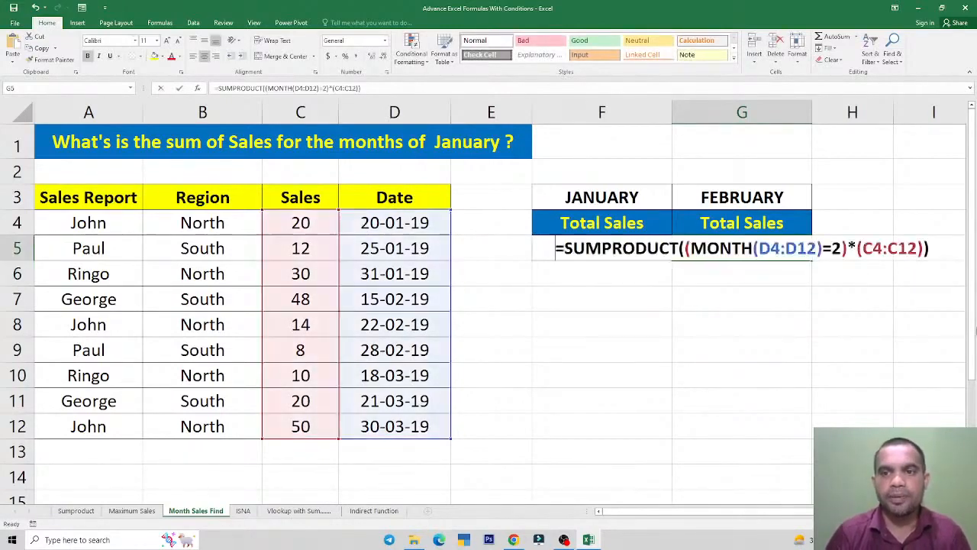
{"action": "key", "text": "Escape"}
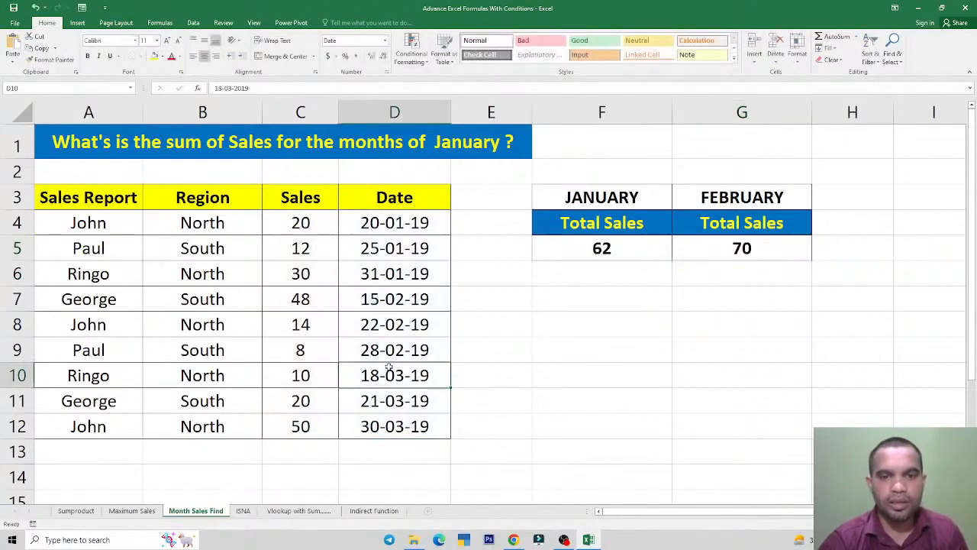
Compare the brackets of the February formula in G5 with those of the Maximum Sales formula in F5 of the Maximum Sales sheet
{"action": "key", "text": "F2"}
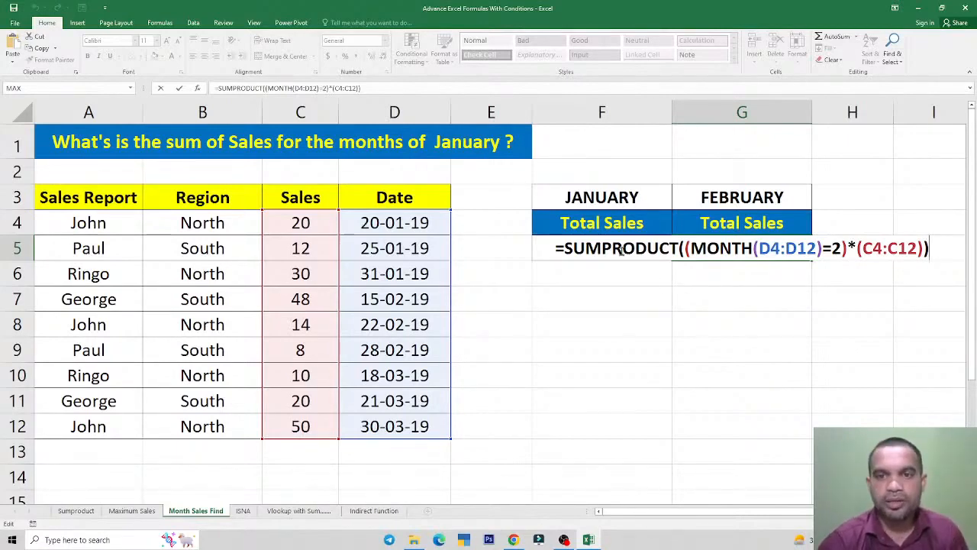
{"action": "key", "text": "ctrl+Return"}
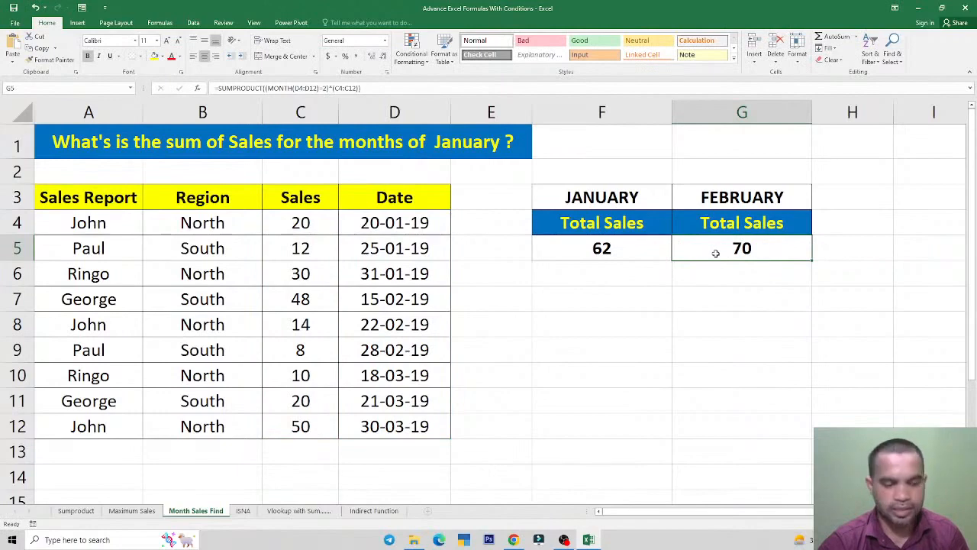
{"action": "double_click", "coordinate": [716, 252]}
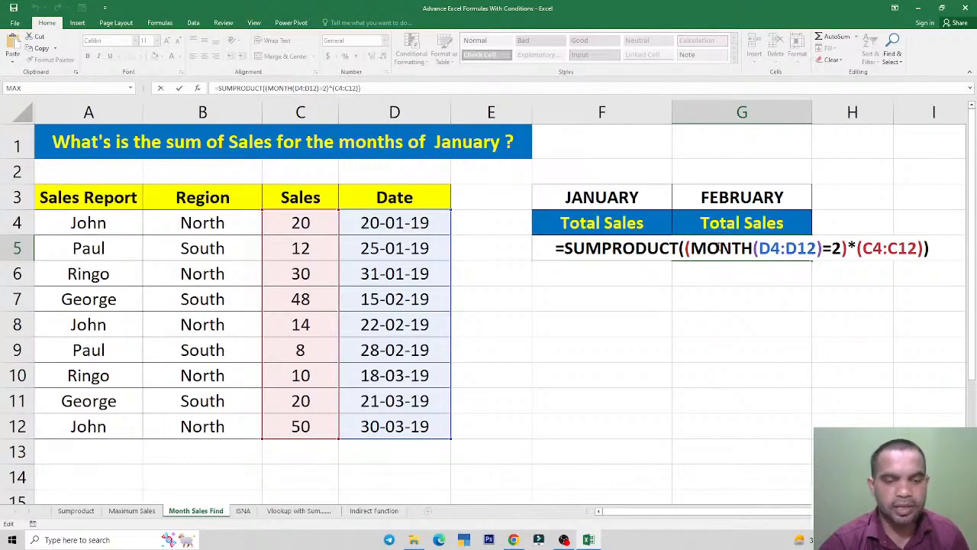
{"action": "key", "text": "ctrl+Return"}
{"action": "left_click", "coordinate": [132, 510]}
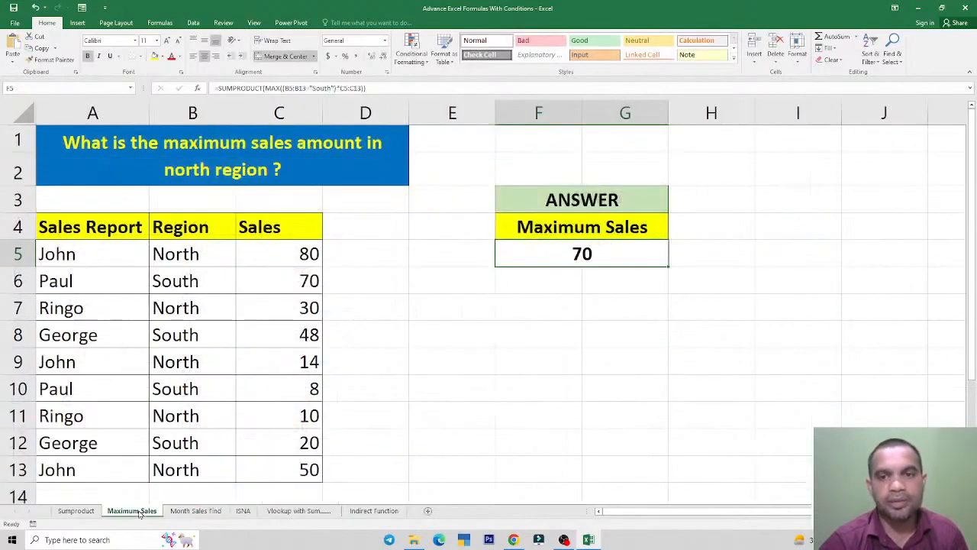
{"action": "double_click", "coordinate": [580, 254]}
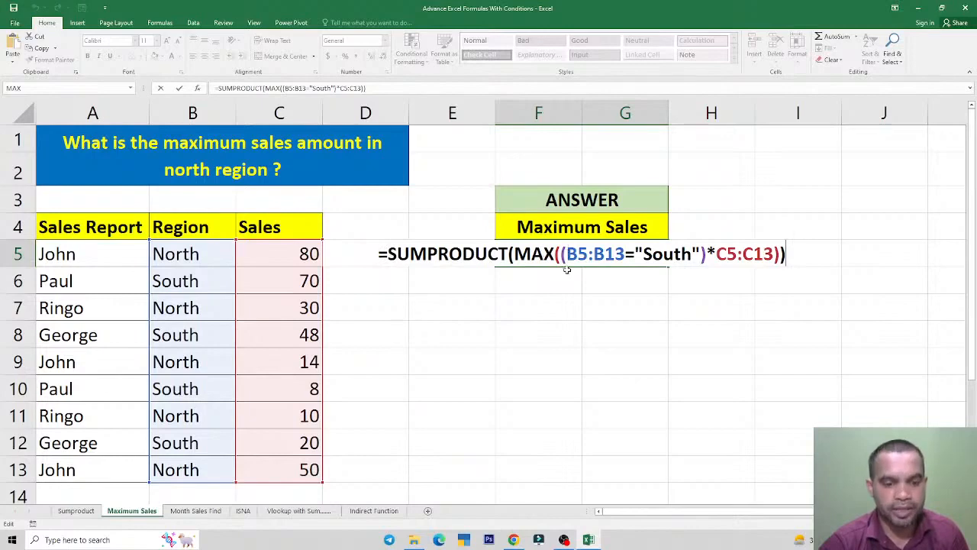
{"action": "key", "text": "Return"}
{"action": "left_click", "coordinate": [196, 510]}
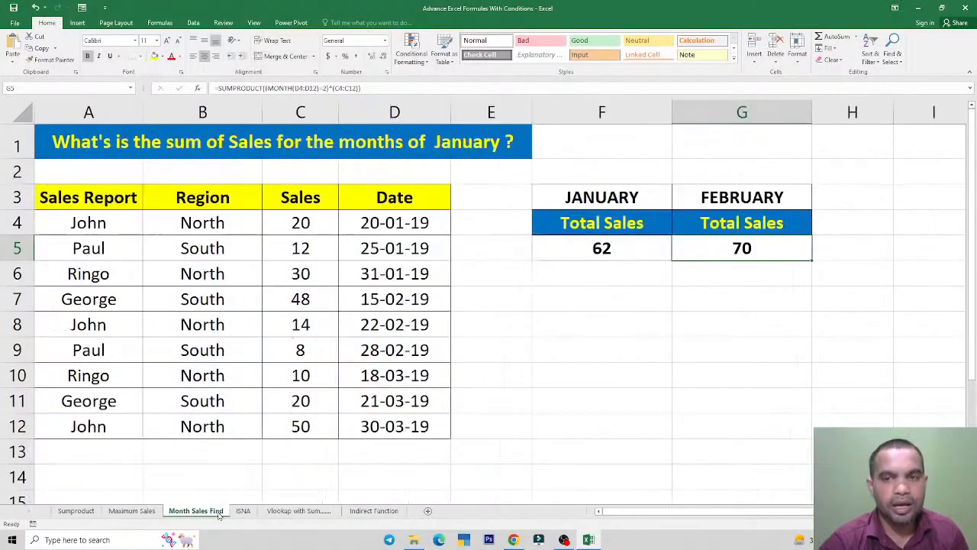
{"action": "double_click", "coordinate": [722, 252]}
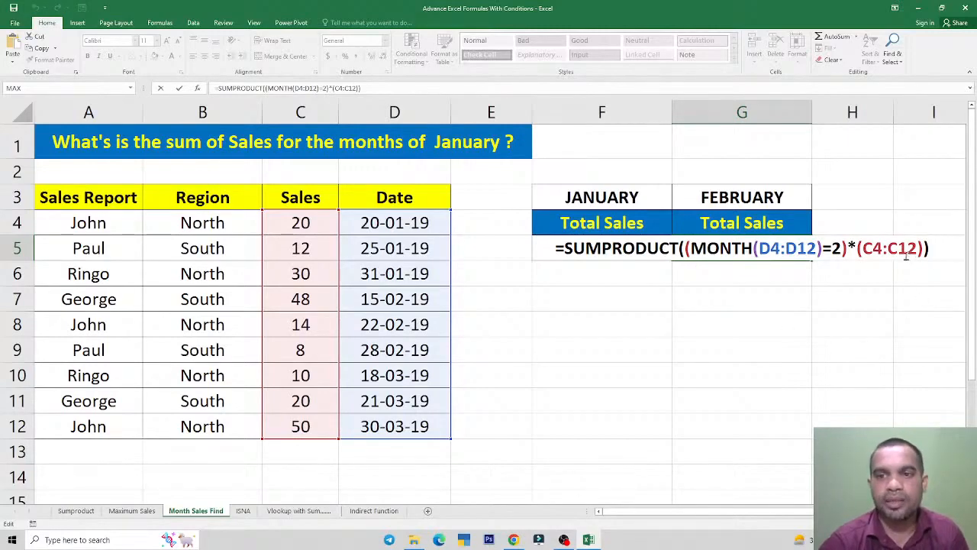
{"action": "key", "text": "ctrl+Return"}
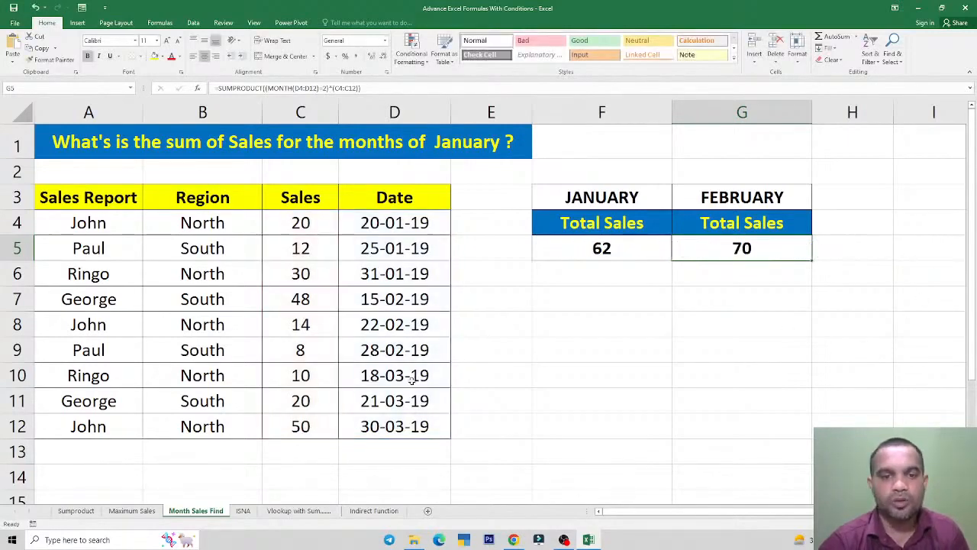
Open the ISNA sheet and view the Price formula in B9 for product code B14
{"action": "left_click", "coordinate": [242, 511]}
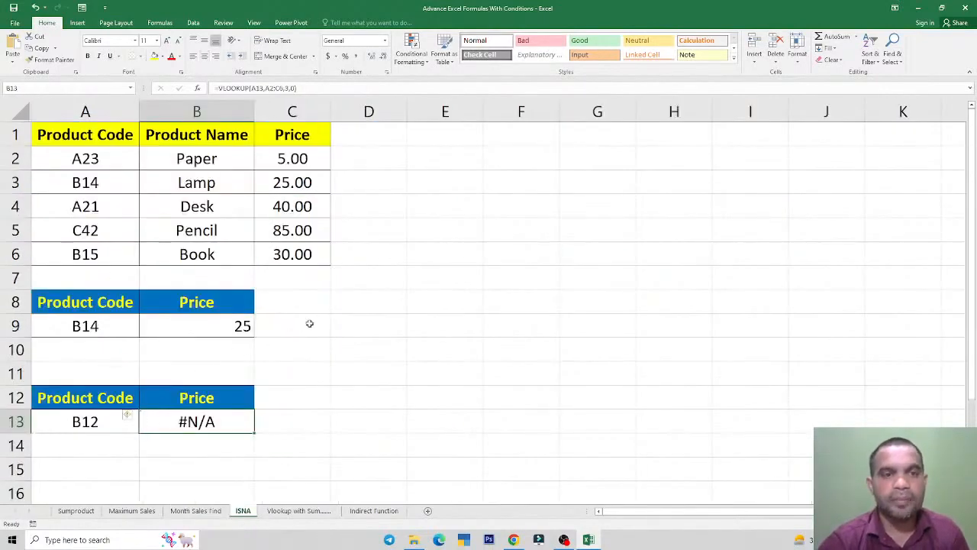
{"action": "left_click", "coordinate": [309, 323]}
{"action": "left_click", "coordinate": [215, 327]}
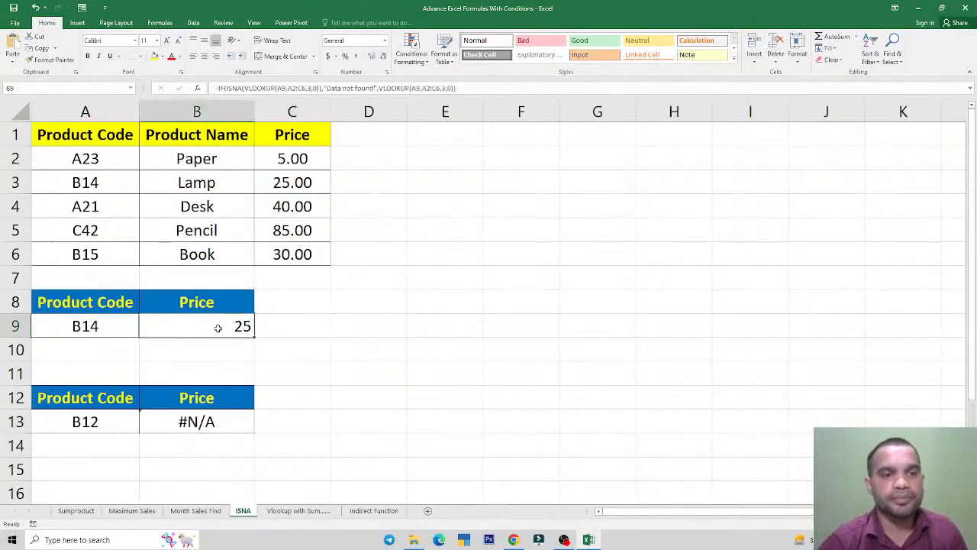
{"action": "key", "text": "Right"}
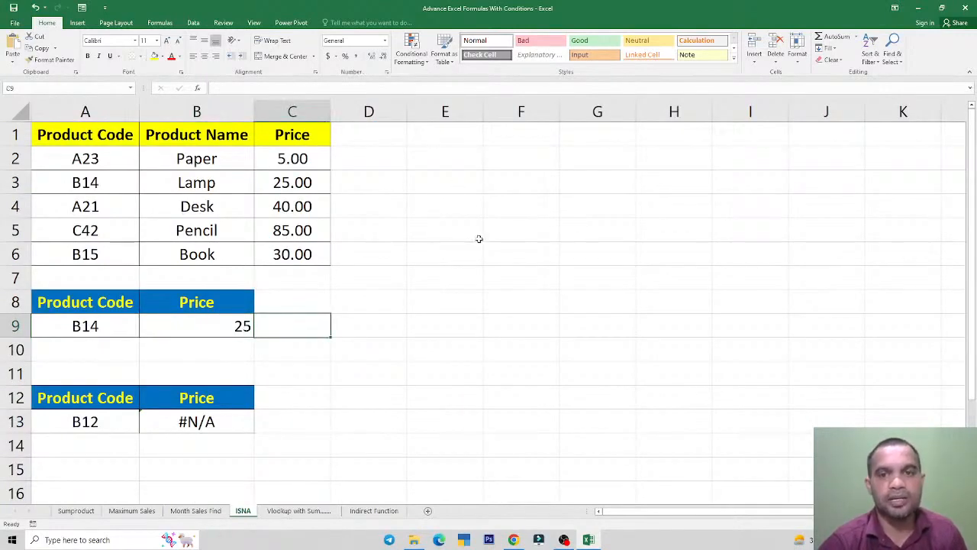
Merge and center cells E5:F6 on the ISNA sheet and enter the label ISNA in them
{"action": "left_click_drag", "start_coordinate": [479, 239], "coordinate": [510, 257]}
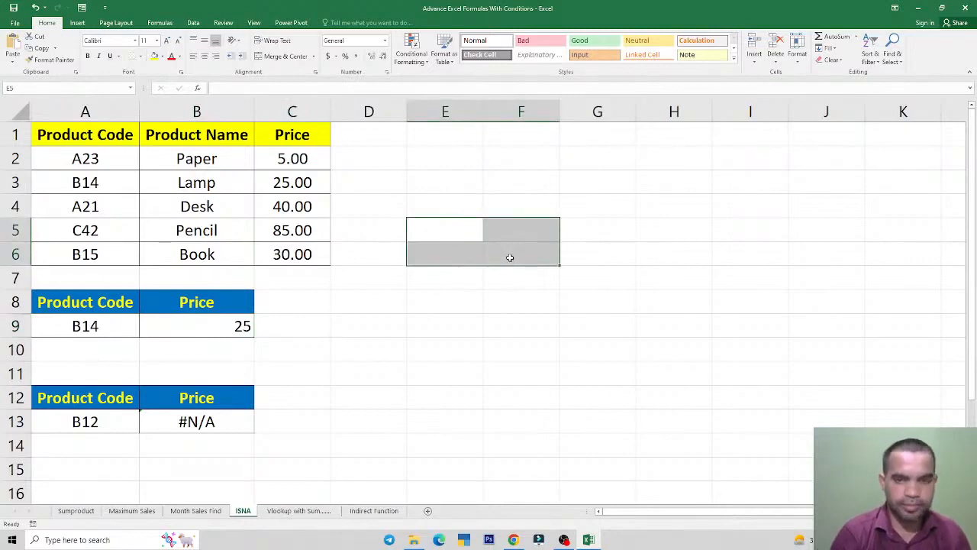
{"action": "key", "text": "alt+h"}
{"action": "type", "text": "mcISNA"}
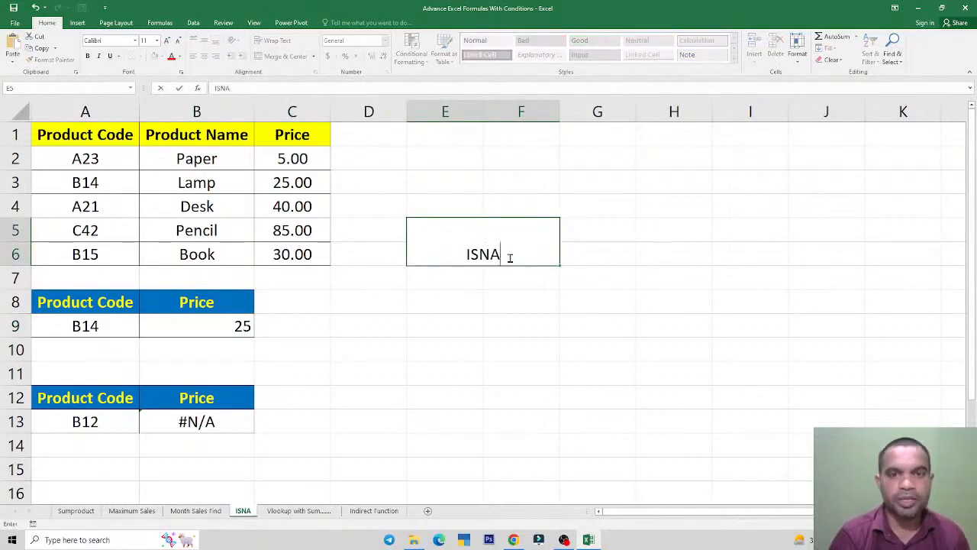
{"action": "key", "text": "Return"}
{"action": "left_click", "coordinate": [510, 257]}
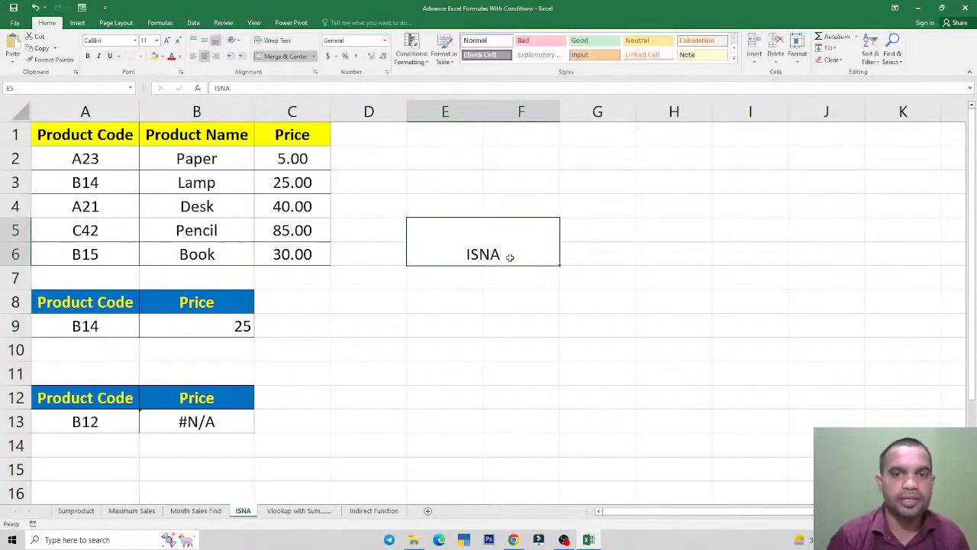
Middle-align the ISNA label in merged cell E5:F6, enlarge its font to size 22 and fill the cell yellow
{"action": "left_click", "coordinate": [203, 40]}
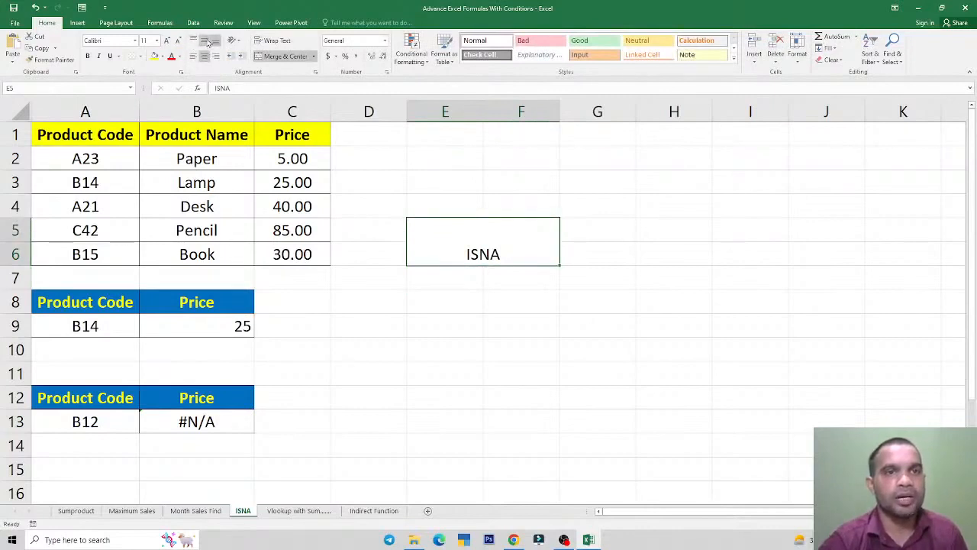
{"action": "left_click", "coordinate": [166, 40]}
{"action": "left_click", "coordinate": [166, 41]}
{"action": "left_click", "coordinate": [167, 40]}
{"action": "left_click", "coordinate": [166, 40]}
{"action": "left_click", "coordinate": [166, 40]}
{"action": "left_click", "coordinate": [167, 40]}
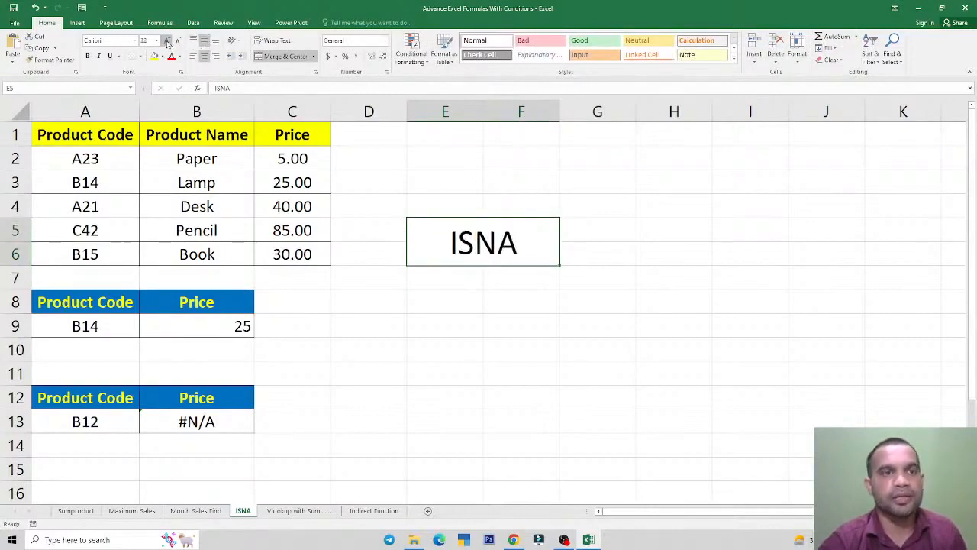
{"action": "left_click", "coordinate": [154, 55]}
{"action": "left_click", "coordinate": [340, 246]}
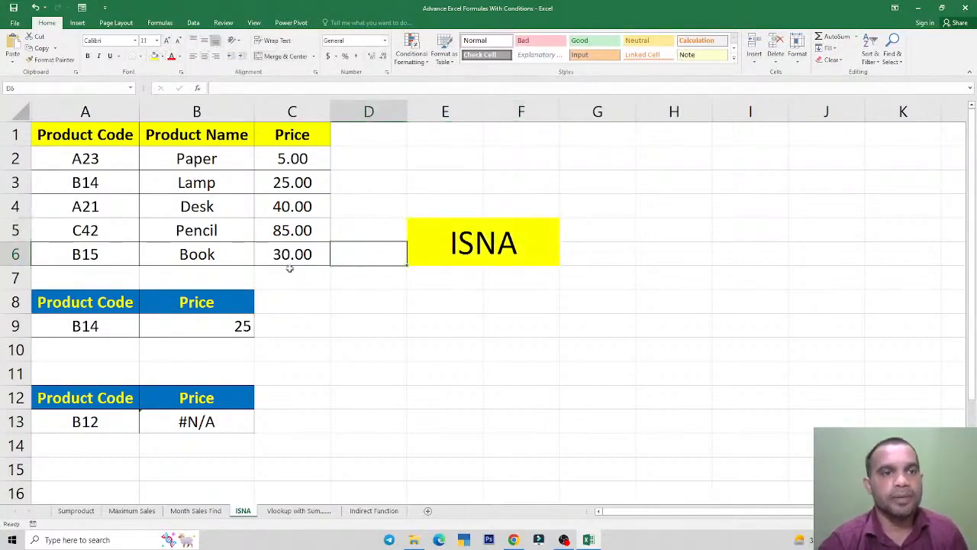
Add a bottom border to the merged ISNA label cell
{"action": "left_click", "coordinate": [449, 249]}
{"action": "left_click", "coordinate": [135, 57]}
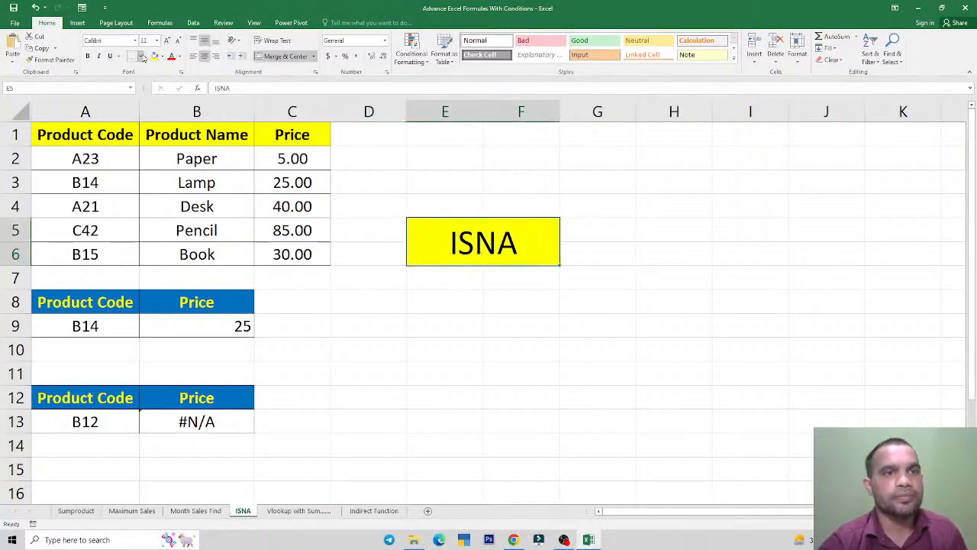
{"action": "left_click", "coordinate": [235, 240]}
{"action": "left_click", "coordinate": [337, 246]}
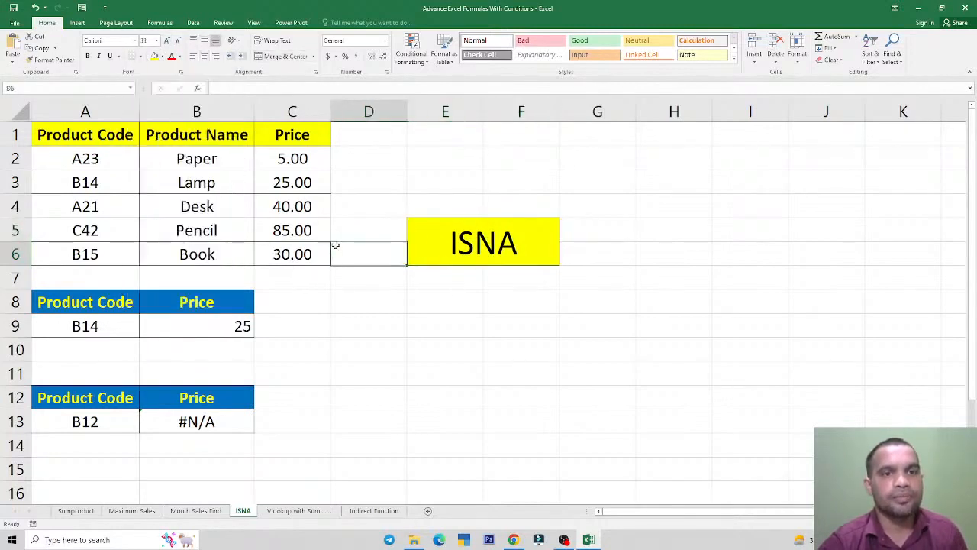
Review the Product Code, Product Name and Price columns of the product table in A1:C6
{"action": "left_click", "coordinate": [90, 134]}
{"action": "left_click_drag", "start_coordinate": [90, 134], "coordinate": [103, 251]}
{"action": "left_click", "coordinate": [251, 249]}
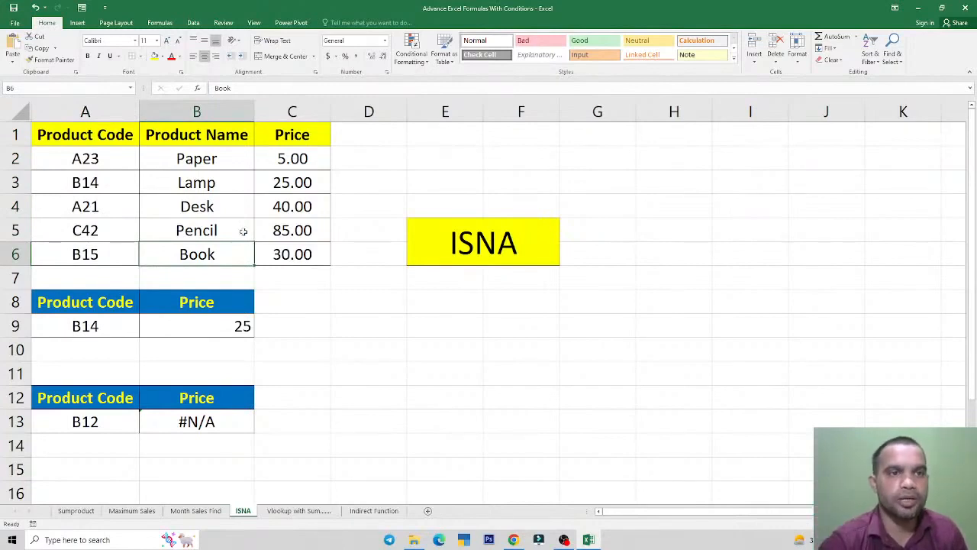
{"action": "left_click_drag", "start_coordinate": [206, 135], "coordinate": [207, 255]}
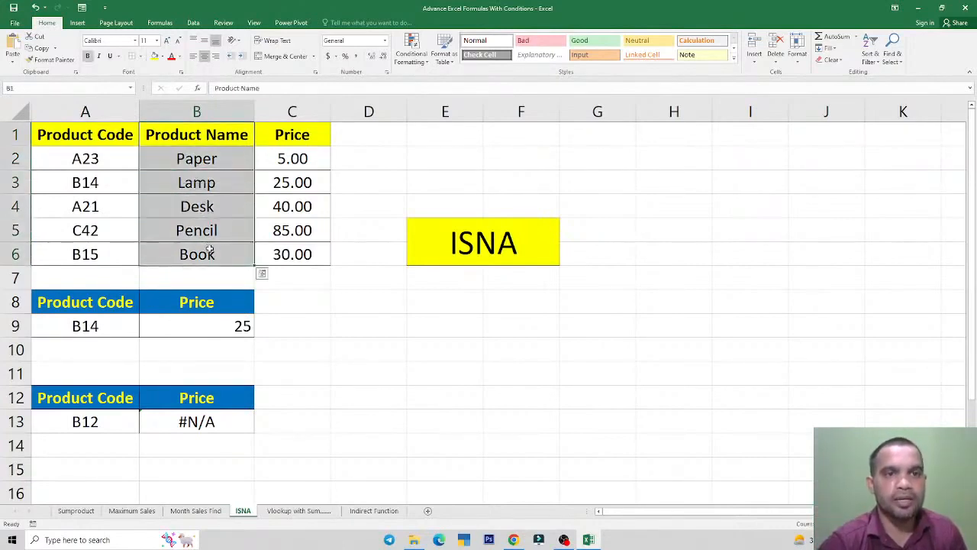
{"action": "left_click_drag", "start_coordinate": [290, 135], "coordinate": [307, 259]}
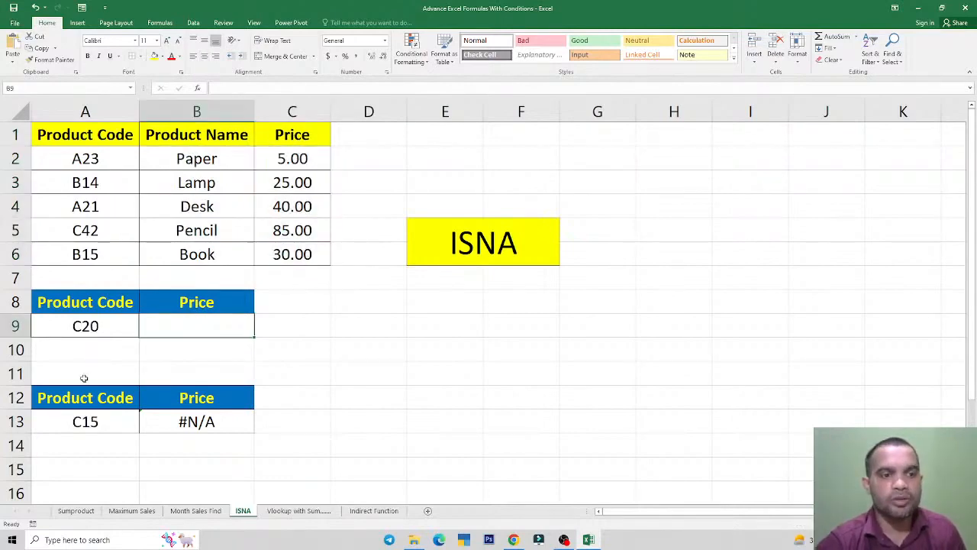
Clear all contents and formatting of the second lookup table in A12:C14 and return to Price cell B9
{"action": "left_click_drag", "start_coordinate": [81, 395], "coordinate": [286, 443]}
{"action": "key", "text": "alt+h"}
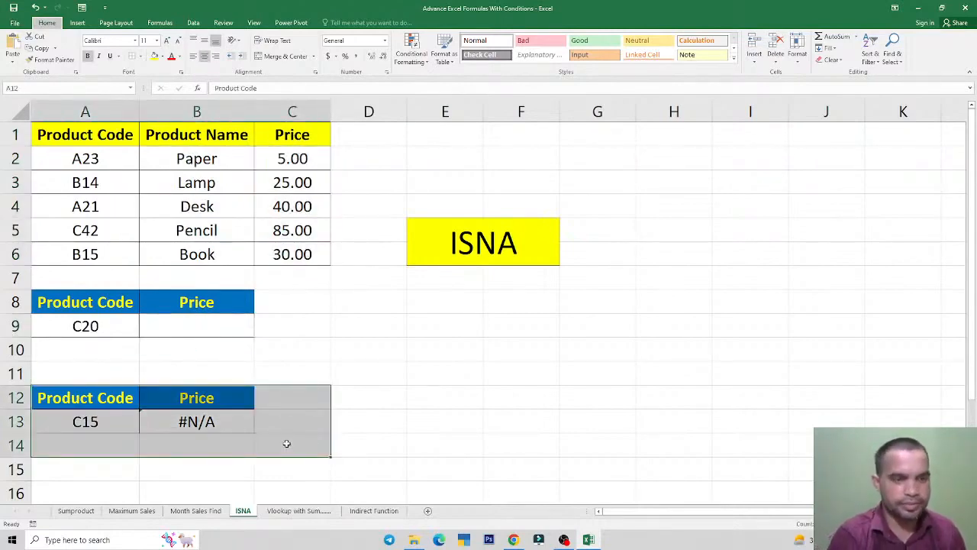
{"action": "key", "text": "e"}
{"action": "key", "text": "a"}
{"action": "key", "text": "Return"}
{"action": "key", "text": "Up"}
{"action": "key", "text": "Up"}
{"action": "key", "text": "Up"}
{"action": "key", "text": "Up"}
{"action": "key", "text": "Right"}
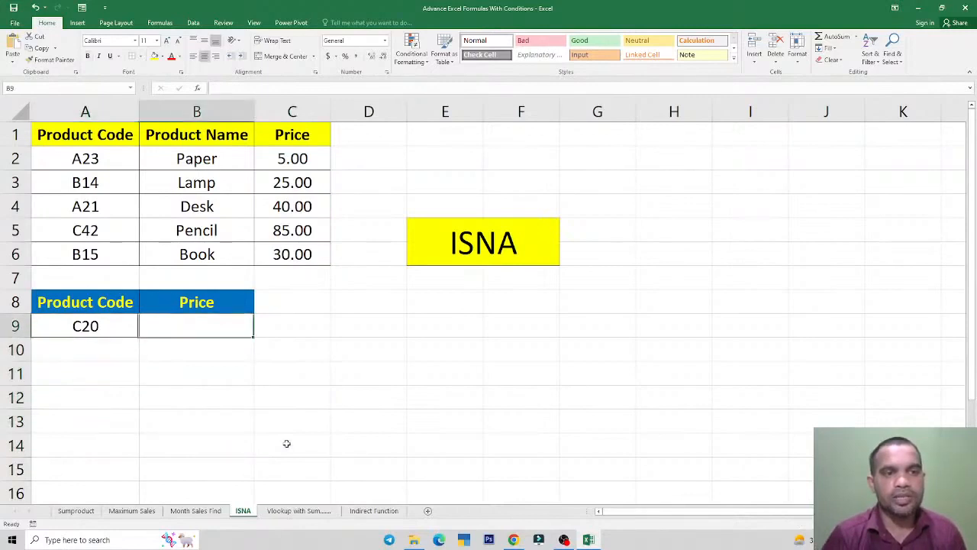
Start a VLOOKUP formula in Price cell B9 with the product code in A9 as its lookup value
{"action": "left_click", "coordinate": [89, 329]}
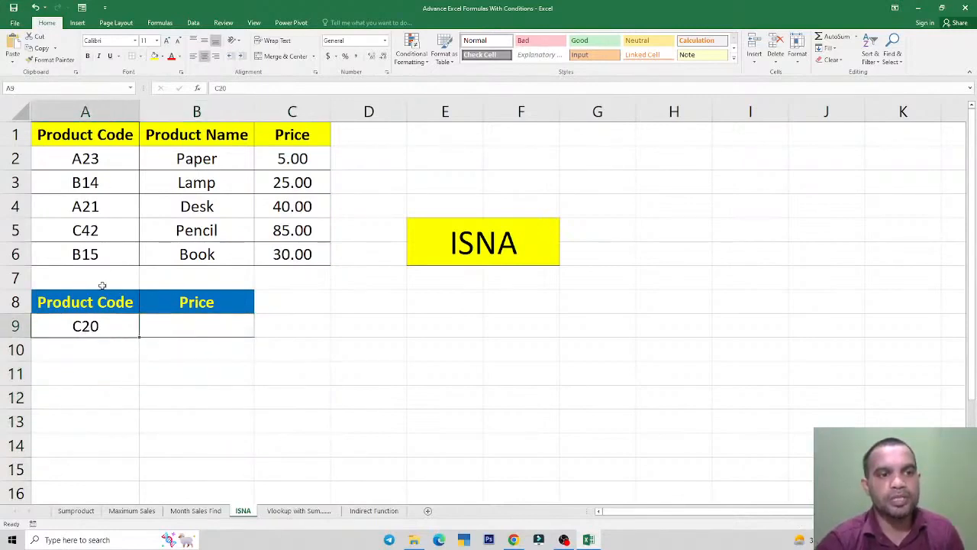
{"action": "left_click", "coordinate": [198, 331]}
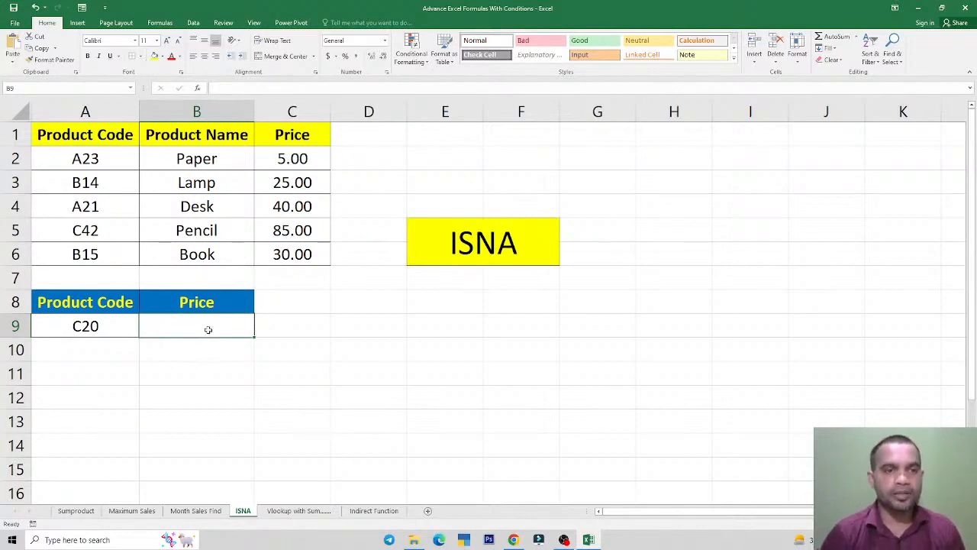
{"action": "type", "text": "="}
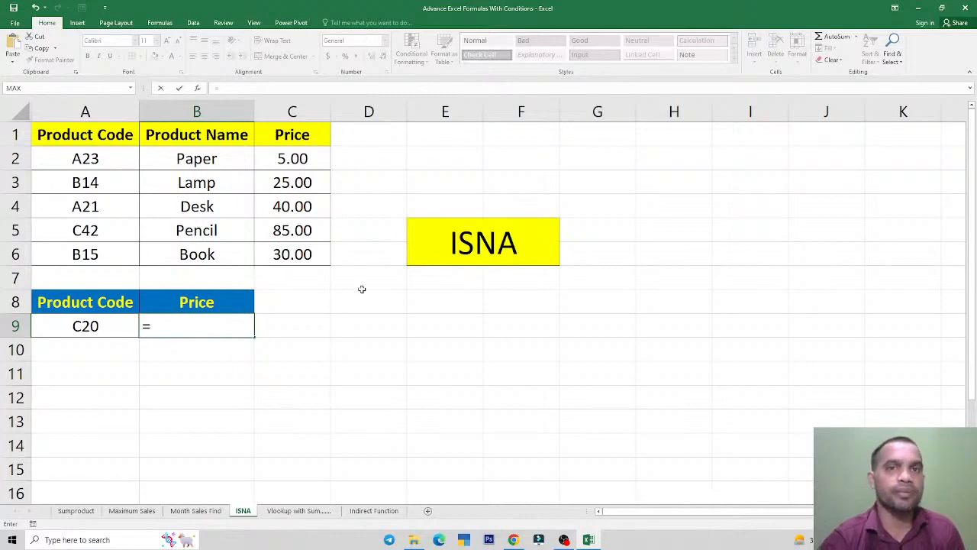
{"action": "type", "text": "vlo"}
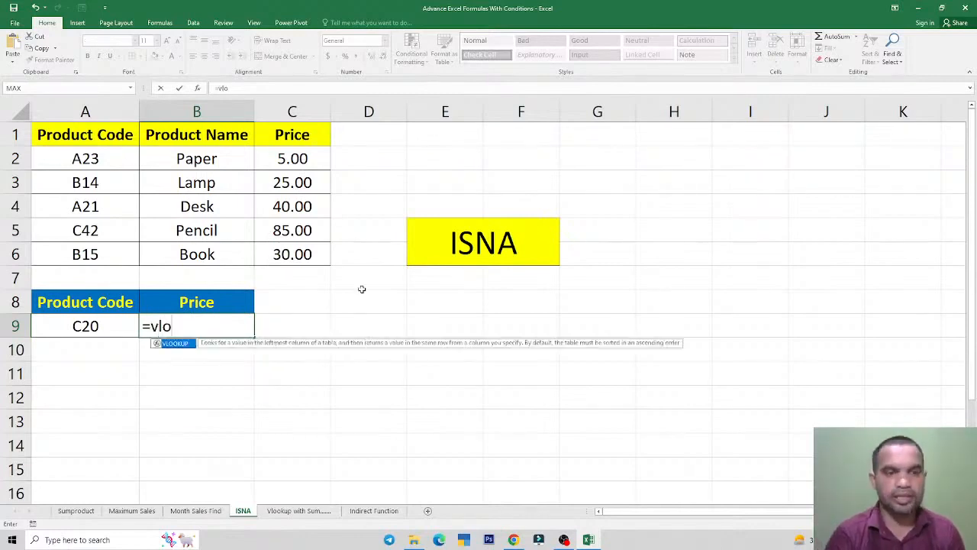
{"action": "key", "text": "Tab"}
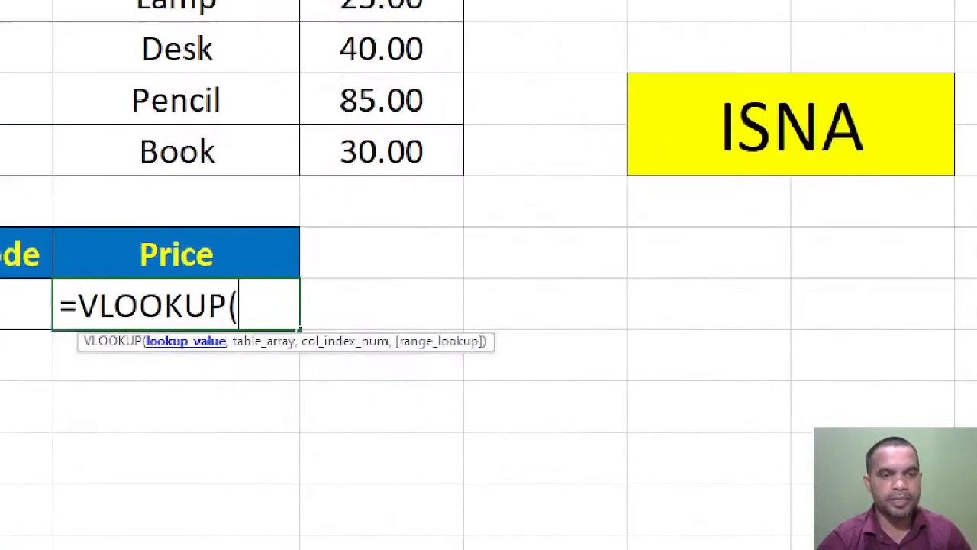
{"action": "left_click_drag", "start_coordinate": [107, 312], "coordinate": [219, 389]}
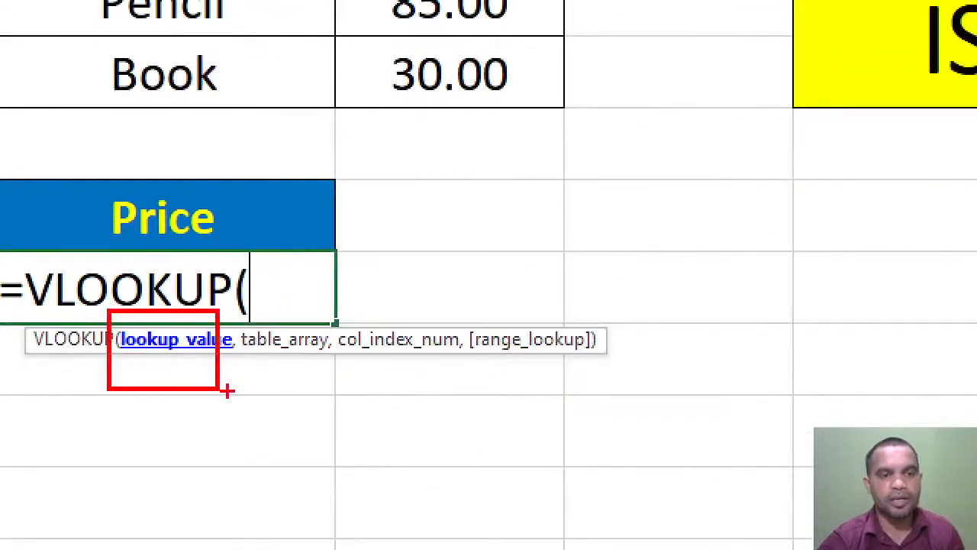
{"action": "left_click_drag", "start_coordinate": [229, 312], "coordinate": [328, 384]}
{"action": "key", "text": "Escape"}
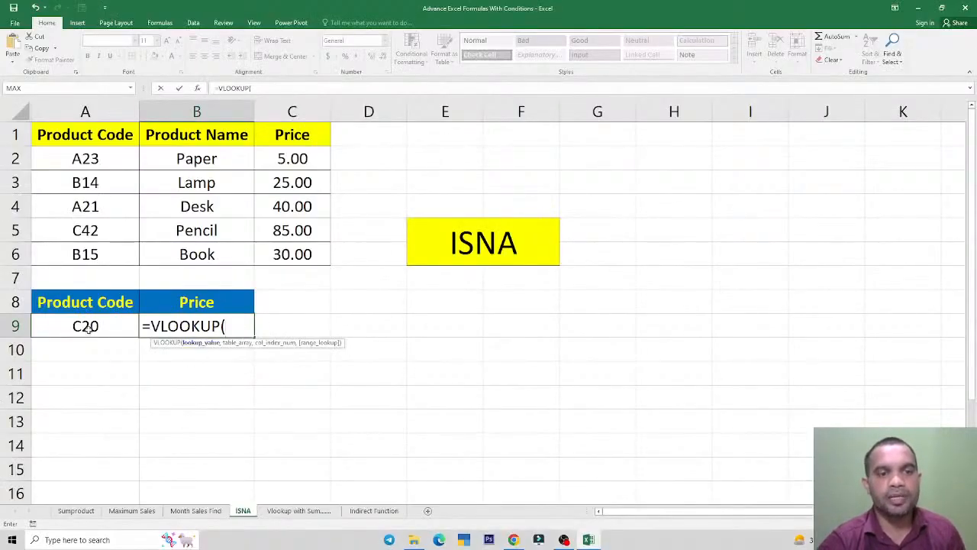
{"action": "left_click", "coordinate": [90, 326]}
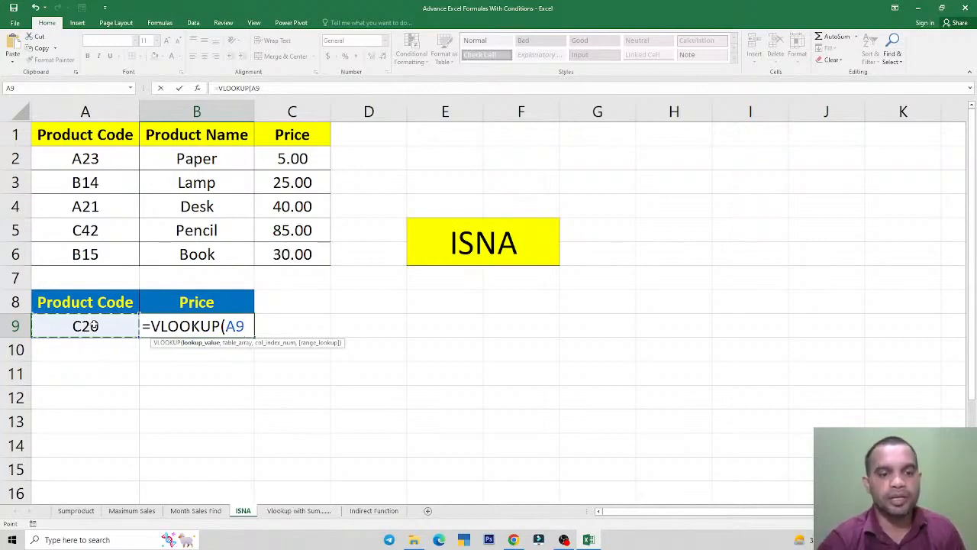
{"action": "type", "text": ","}
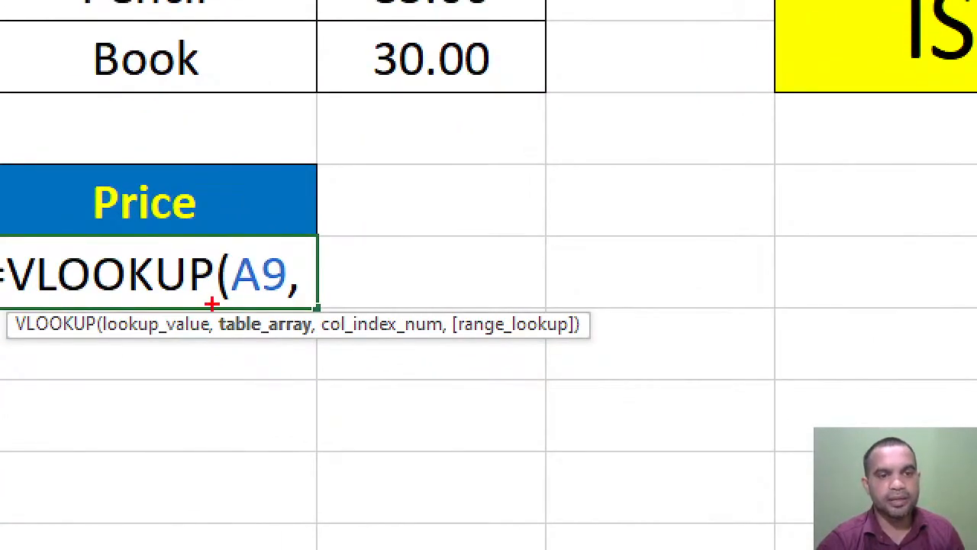
Complete the B9 VLOOKUP with table array A2:C6, column index 3 and FALSE for an exact match, and enter it
{"action": "left_click_drag", "start_coordinate": [211, 304], "coordinate": [307, 363]}
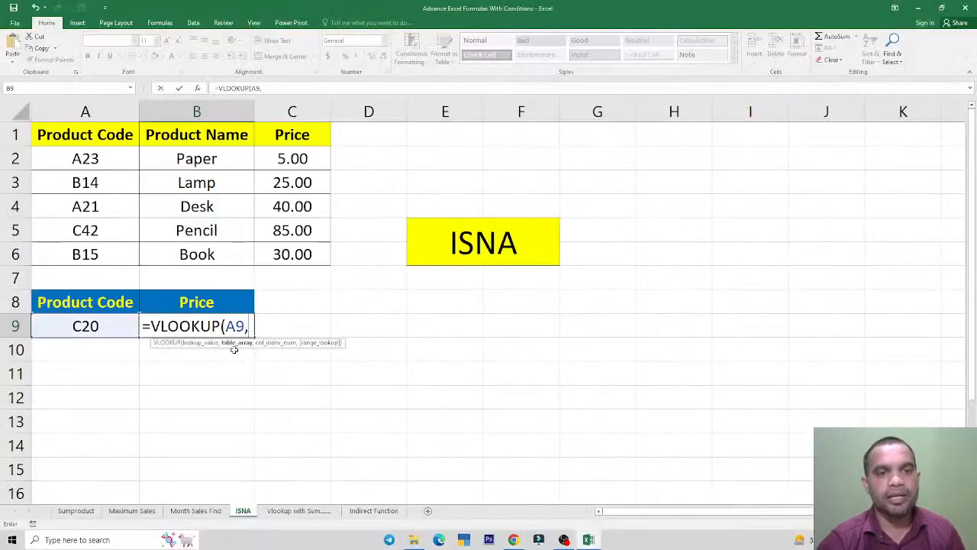
{"action": "left_click_drag", "start_coordinate": [81, 158], "coordinate": [275, 248]}
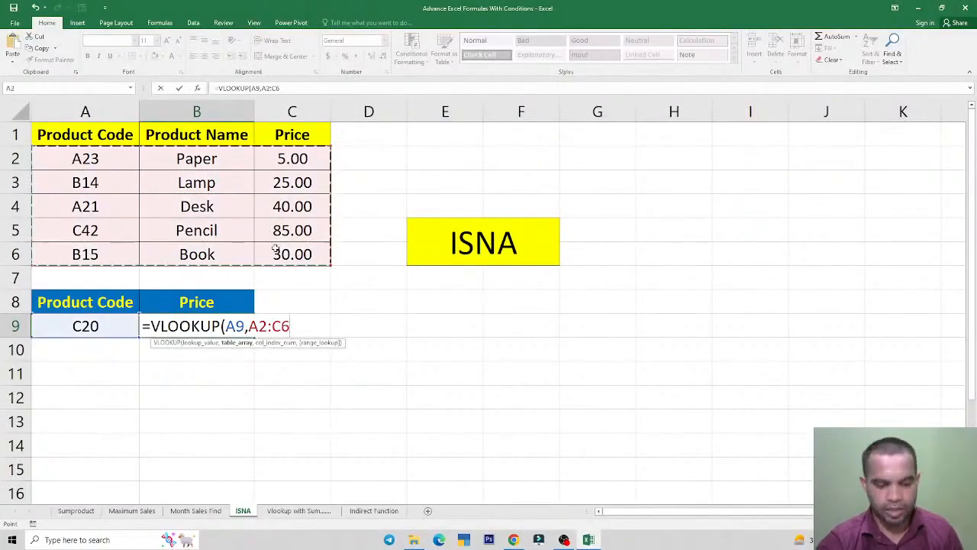
{"action": "type", "text": ","}
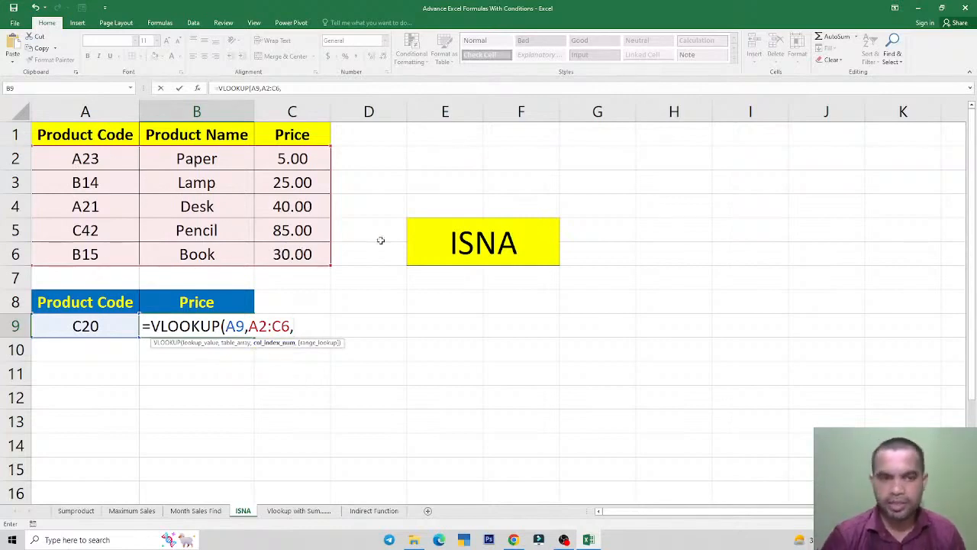
{"action": "type", "text": "3,"}
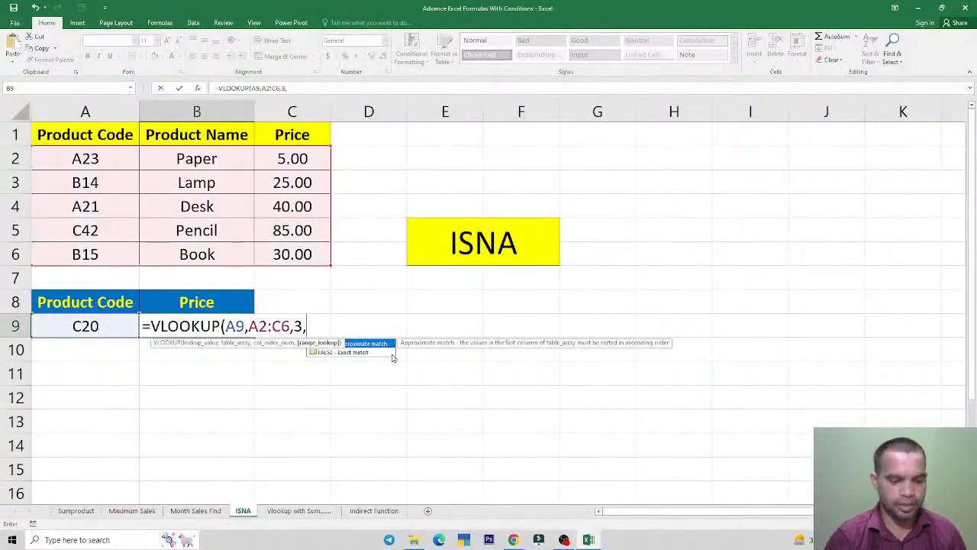
{"action": "type", "text": "false"}
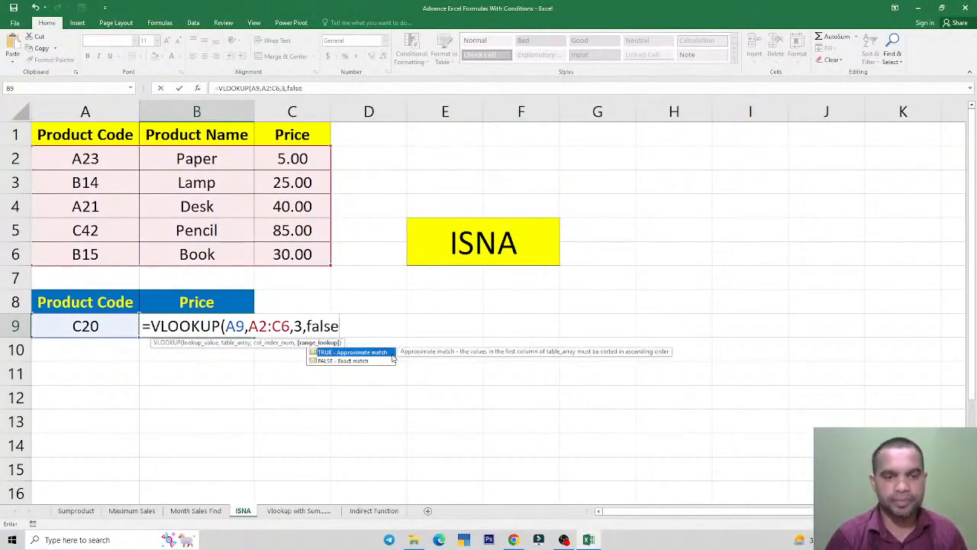
{"action": "type", "text": ")"}
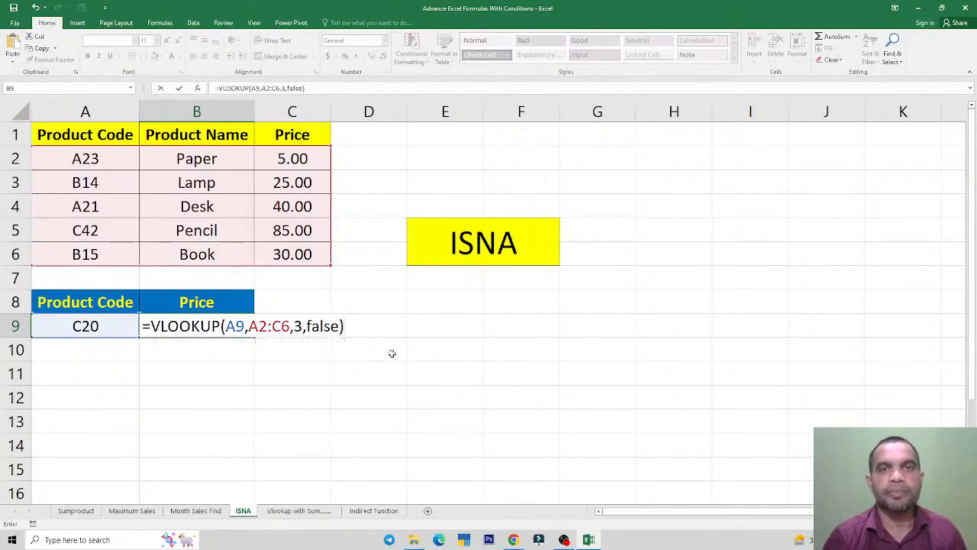
{"action": "key", "text": "Return"}
{"action": "key", "text": "Up"}
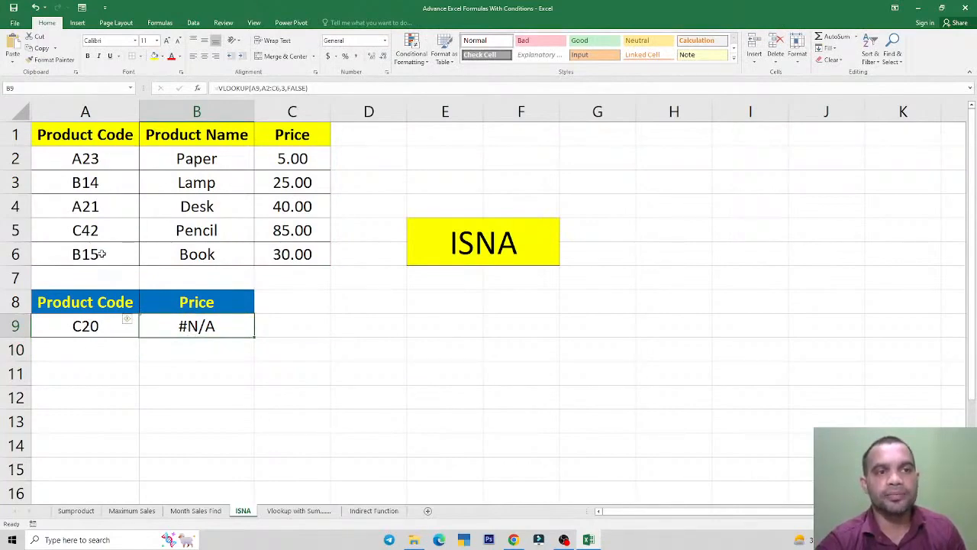
Test the lookup by setting product code A9 to A21 and compare the B9 price with the Desk price in C4
{"action": "left_click", "coordinate": [84, 326]}
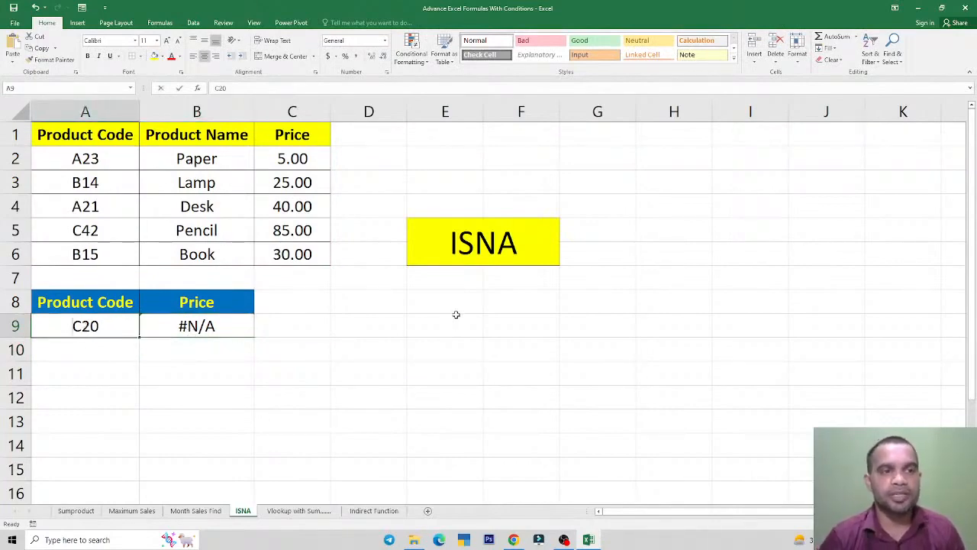
{"action": "type", "text": "A21"}
{"action": "key", "text": "Return"}
{"action": "key", "text": "Up"}
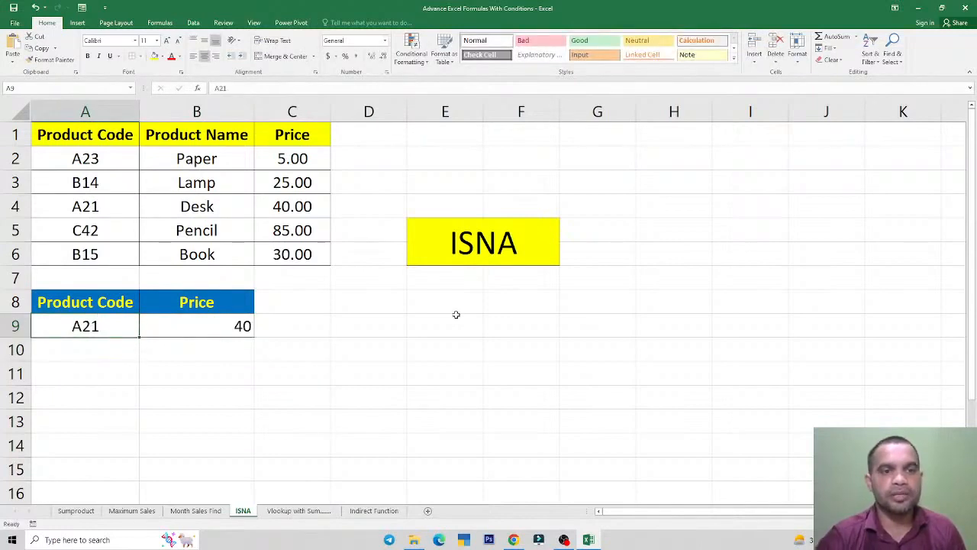
{"action": "left_click", "coordinate": [201, 329]}
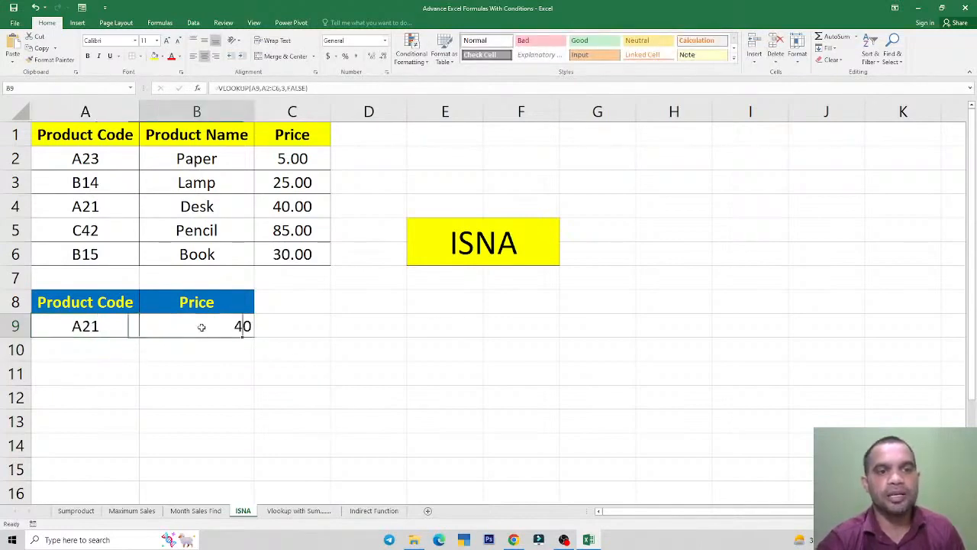
{"action": "left_click", "coordinate": [298, 205]}
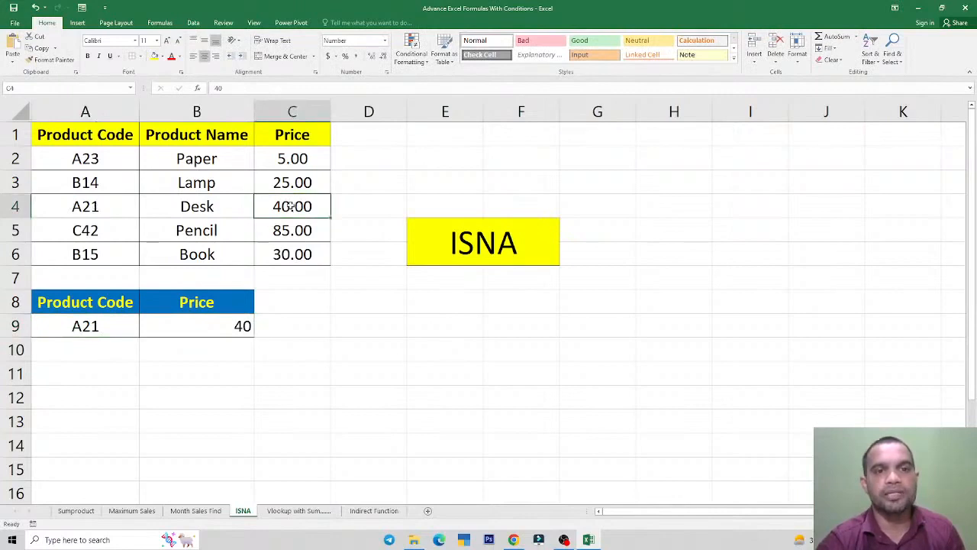
{"action": "left_click", "coordinate": [237, 330]}
Set the product code in A9 to C15 and select the VLOOKUP result in B9
{"action": "left_click", "coordinate": [92, 333]}
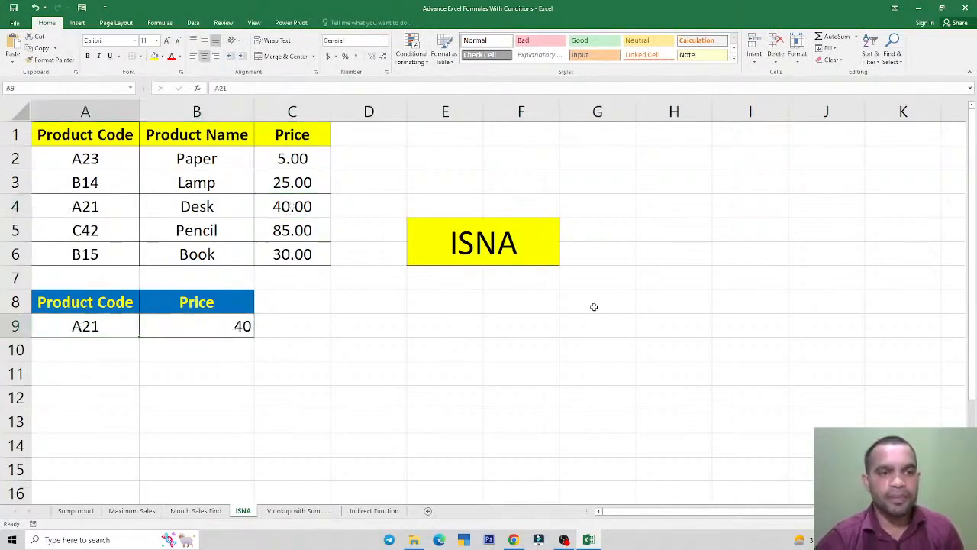
{"action": "type", "text": "C15"}
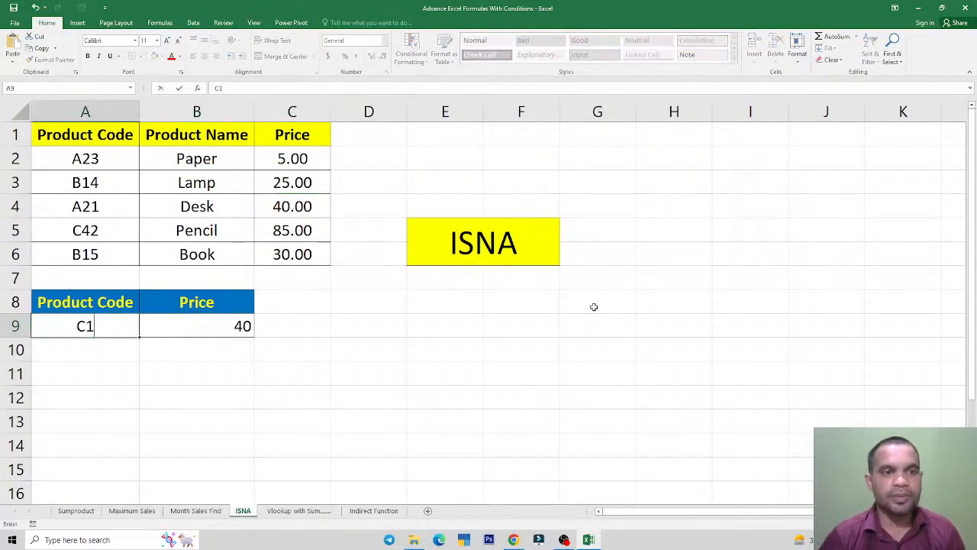
{"action": "key", "text": "Return"}
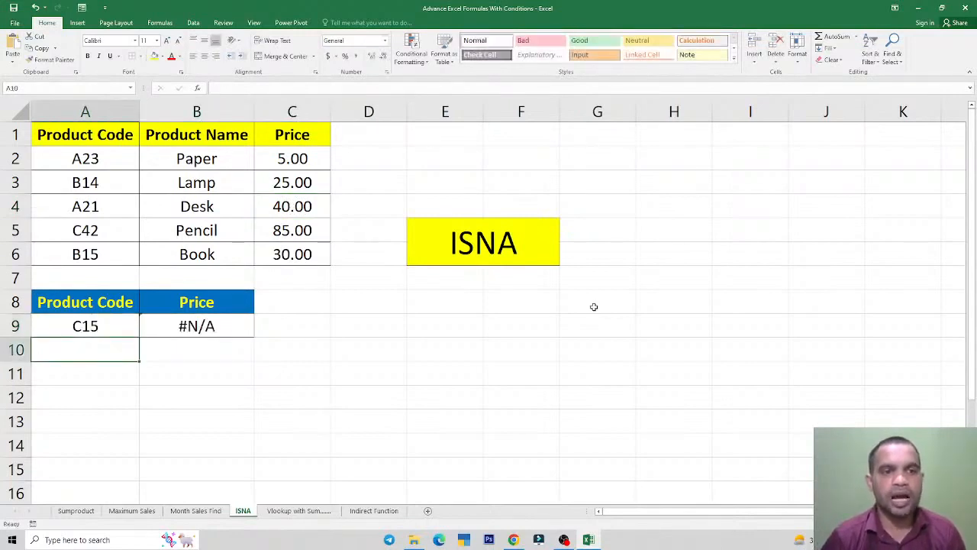
{"action": "key", "text": "Up"}
{"action": "key", "text": "Right"}
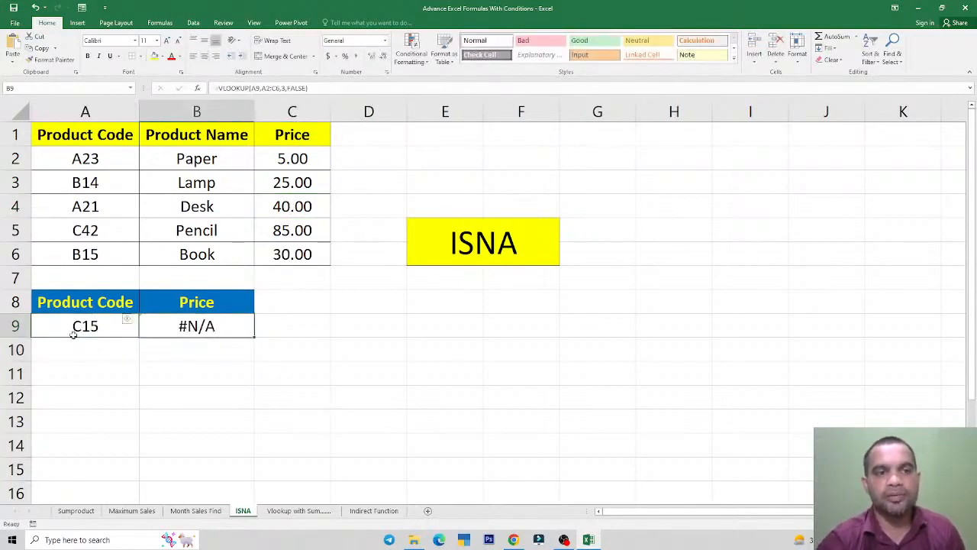
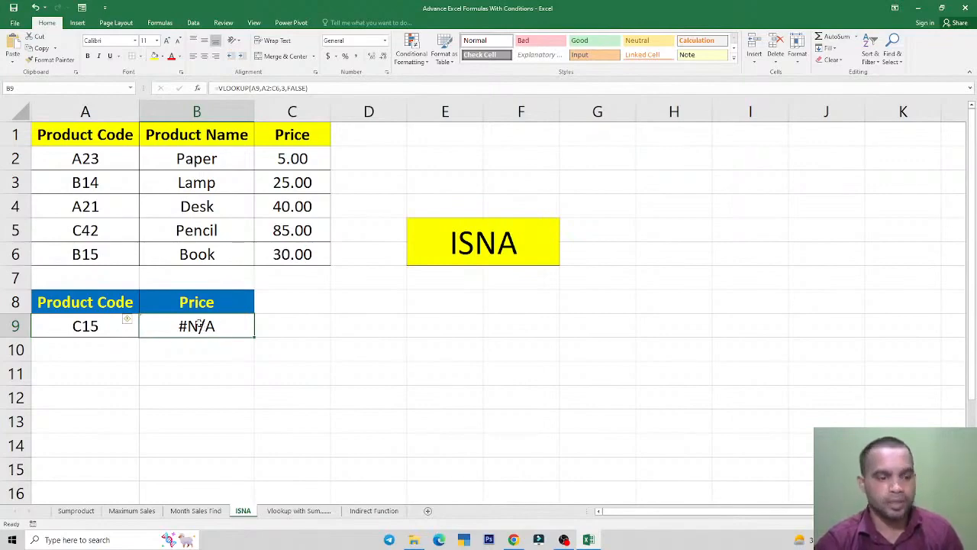
Inspect the arguments of the VLOOKUP formula in Price cell B9 without changing them
{"action": "double_click", "coordinate": [199, 326]}
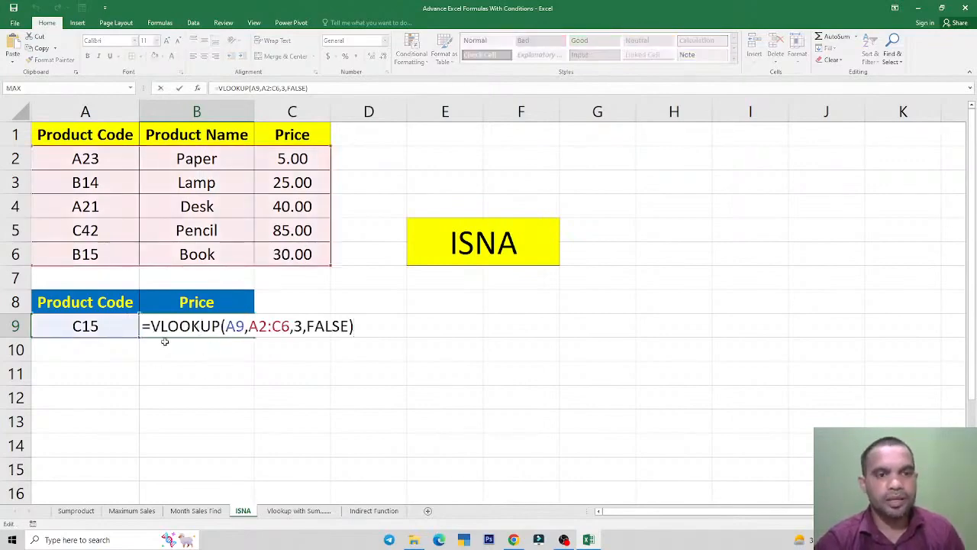
{"action": "key", "text": "Escape"}
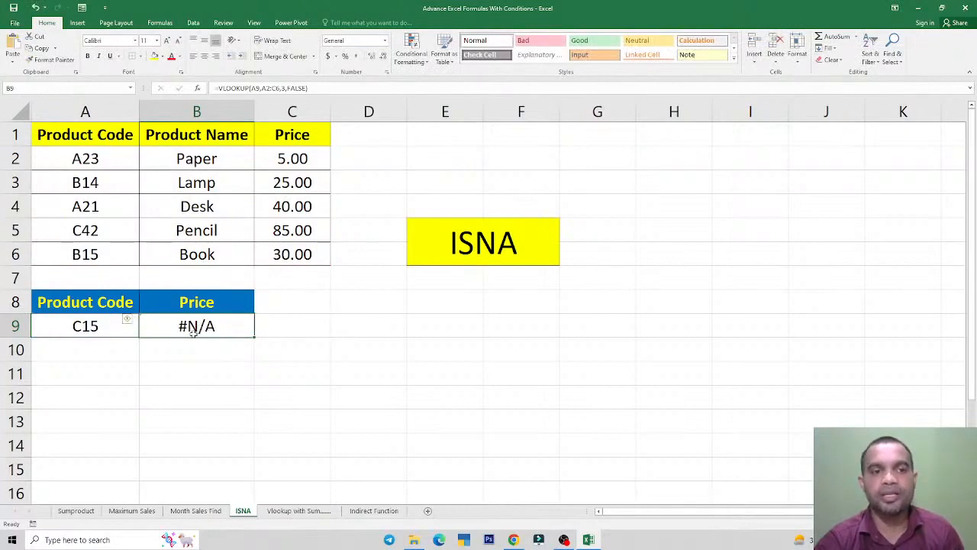
{"action": "double_click", "coordinate": [199, 328]}
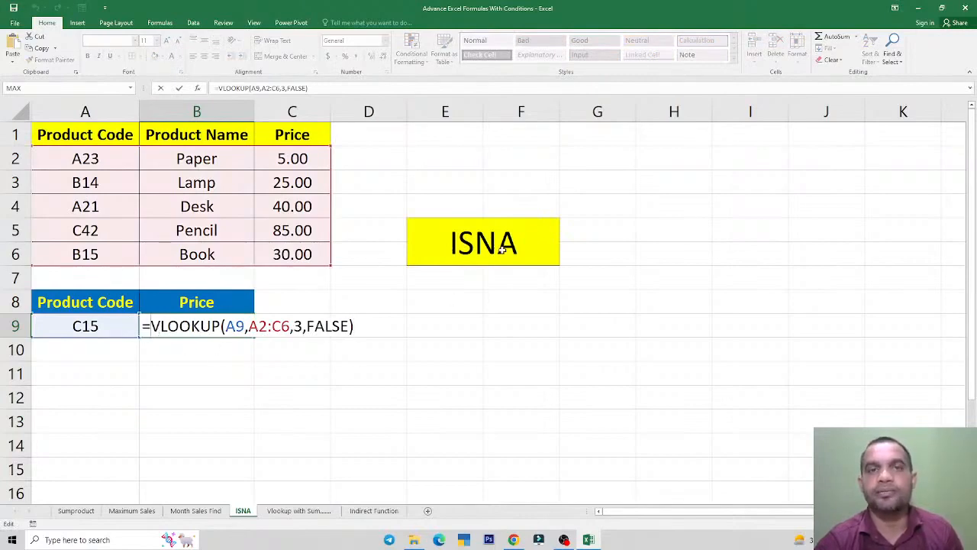
{"action": "key", "text": "Escape"}
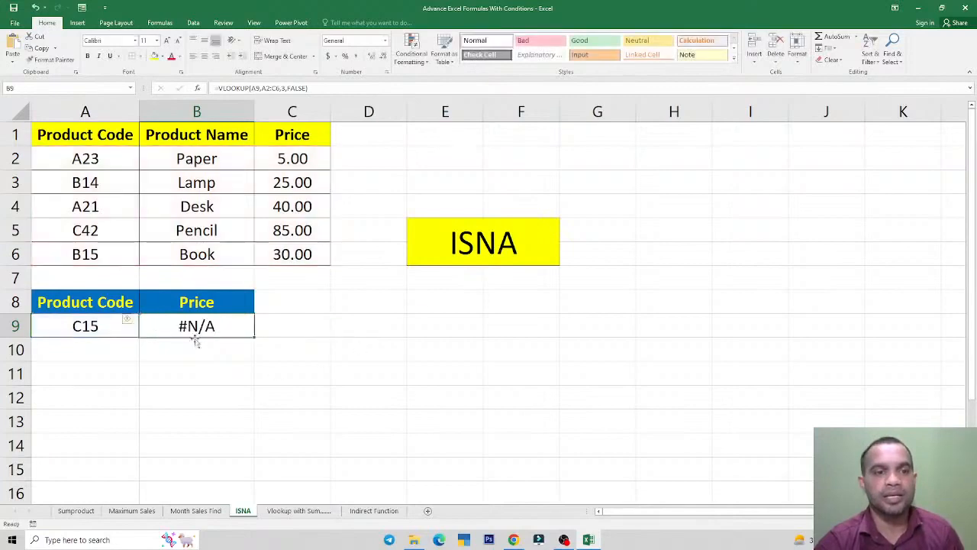
Enter =ISNA(B9) in cell C9 to test whether the price lookup returns an #N/A error
{"action": "left_click", "coordinate": [321, 330]}
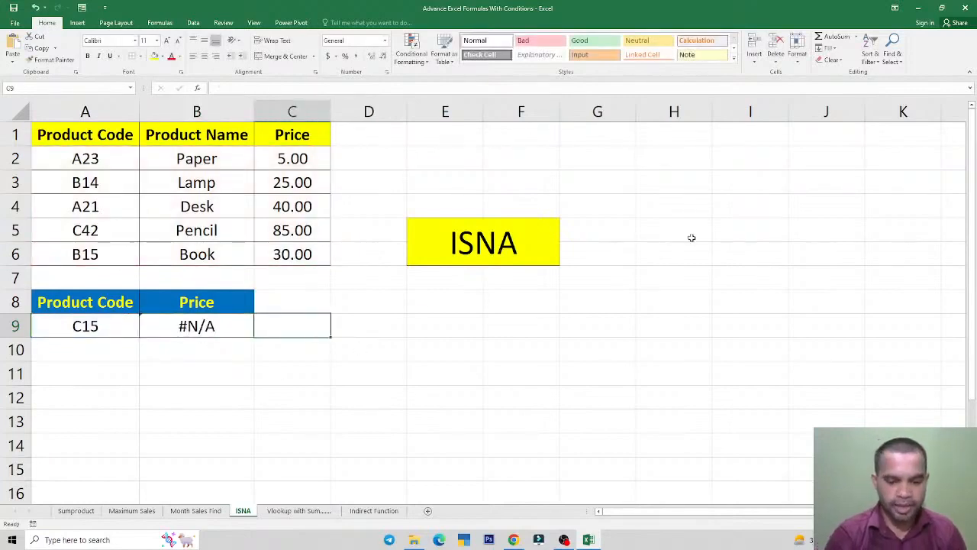
{"action": "type", "text": "=i"}
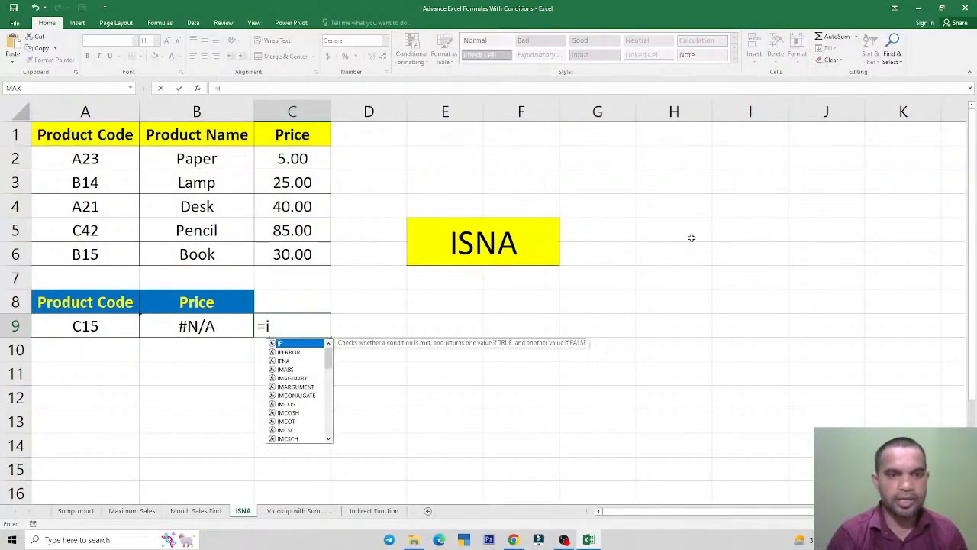
{"action": "type", "text": "sna"}
{"action": "key", "text": "Tab"}
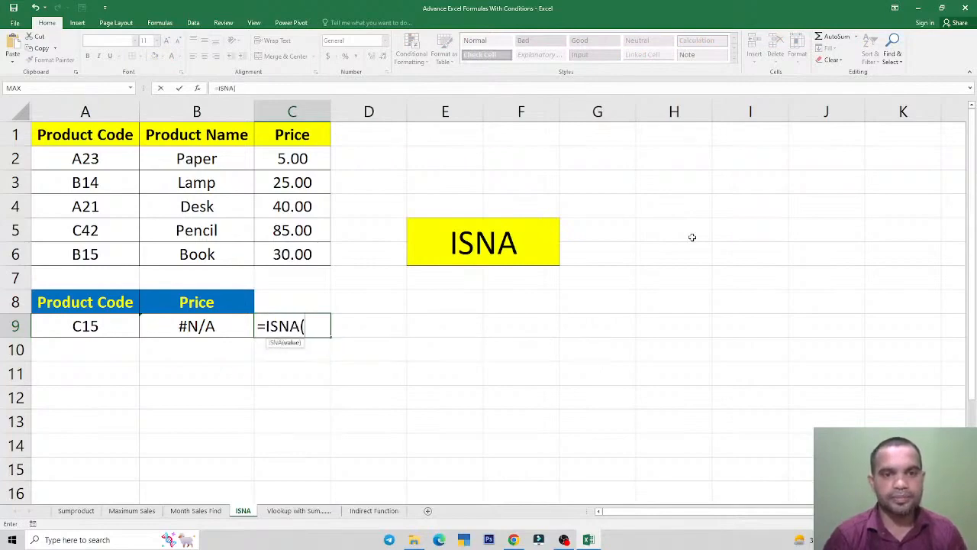
{"action": "key", "text": "Left"}
{"action": "type", "text": ")"}
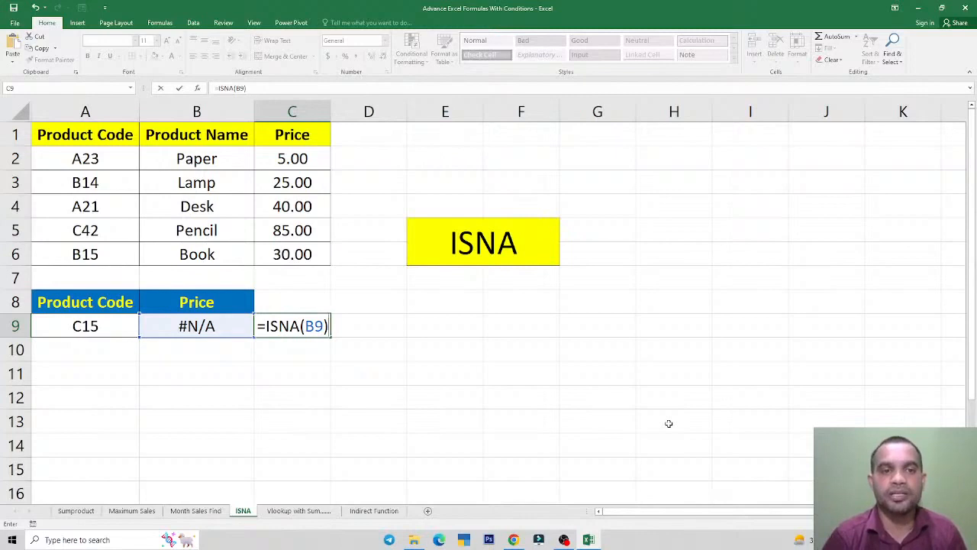
{"action": "key", "text": "Return"}
{"action": "key", "text": "Up"}
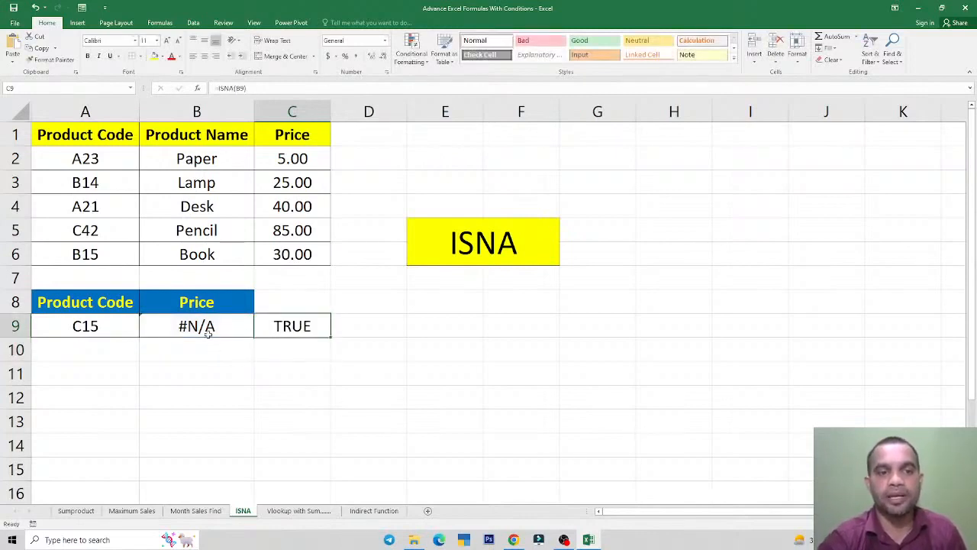
Set the product code in A9 to A21 and check the ISNA result in C9
{"action": "left_click", "coordinate": [86, 328]}
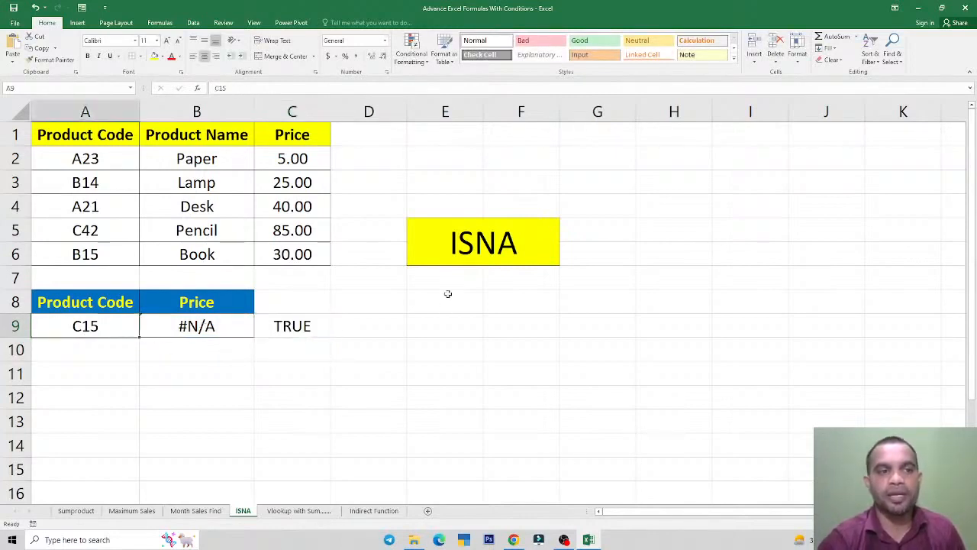
{"action": "type", "text": "A21"}
{"action": "key", "text": "Return"}
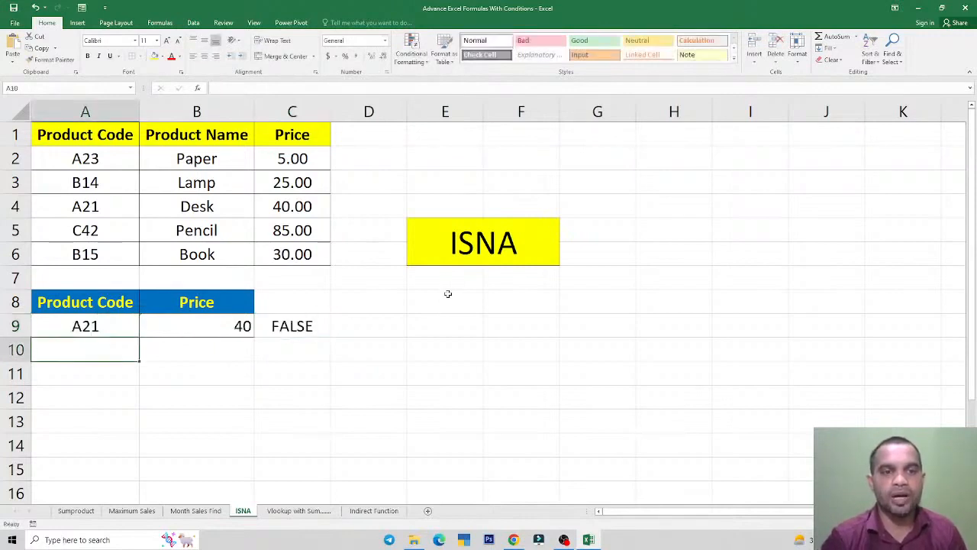
{"action": "key", "text": "Up"}
{"action": "left_click", "coordinate": [284, 332]}
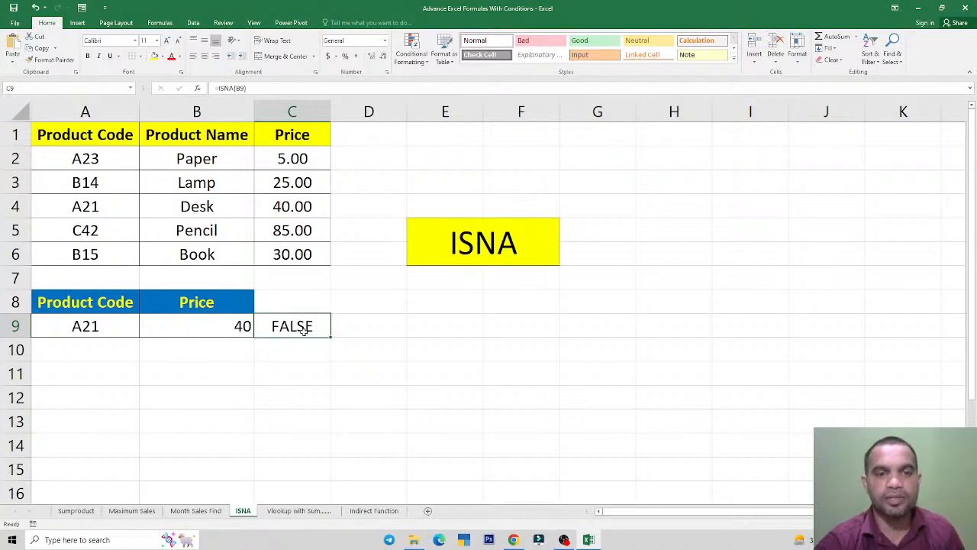
Delete the ISNA test from C9, then undo back to product code C15 in A9 with C9 empty
{"action": "key", "text": "Delete"}
{"action": "left_click", "coordinate": [221, 328]}
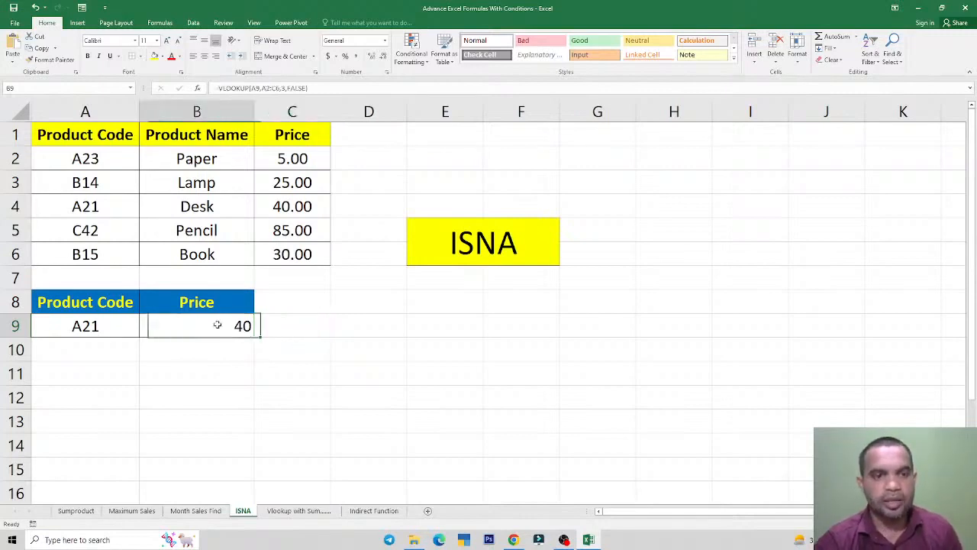
{"action": "left_click", "coordinate": [92, 328]}
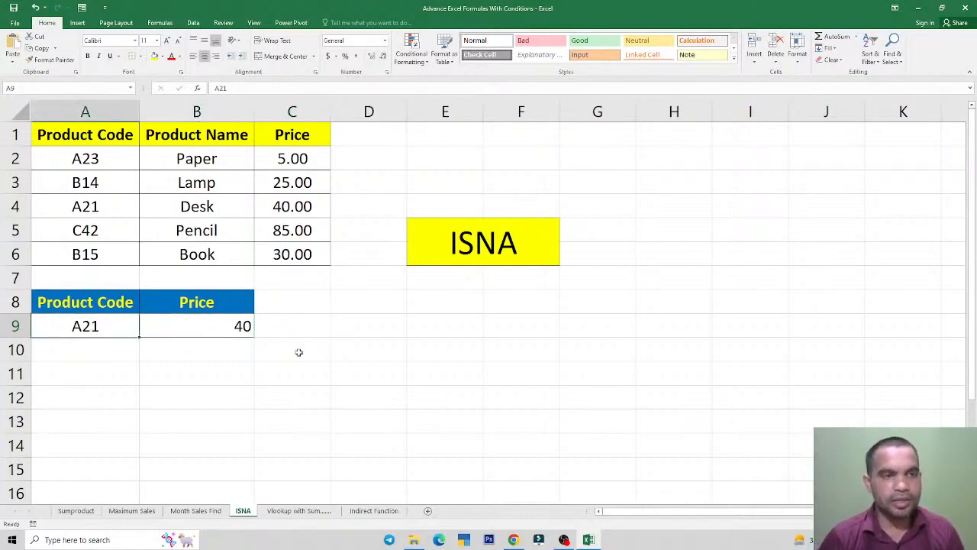
{"action": "key", "text": "ctrl+z"}
{"action": "key", "text": "ctrl+z"}
{"action": "key", "text": "ctrl+z"}
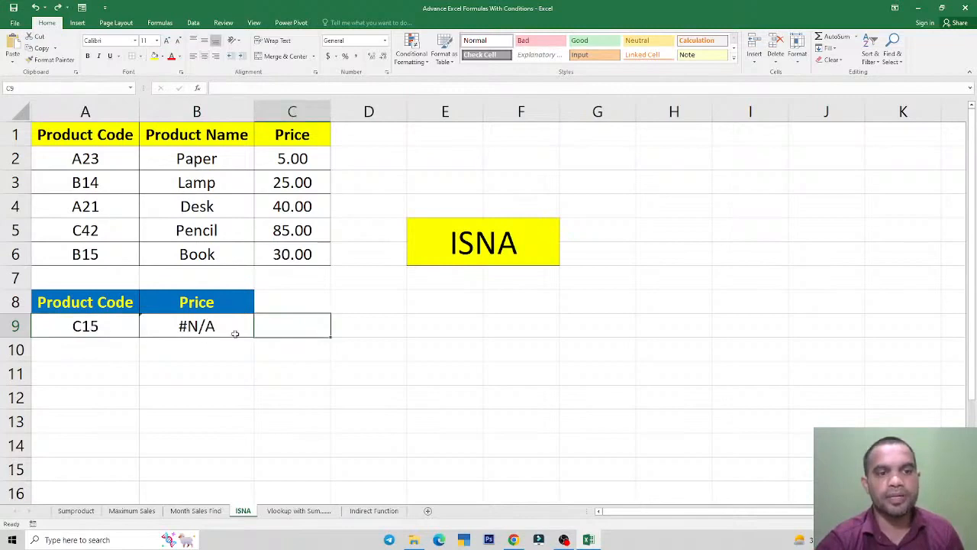
Wrap the B9 VLOOKUP in ISNA so the formula reads =ISNA(VLOOKUP(A9,A2:C6,3,FALSE))
{"action": "left_click", "coordinate": [197, 328]}
{"action": "double_click", "coordinate": [197, 327]}
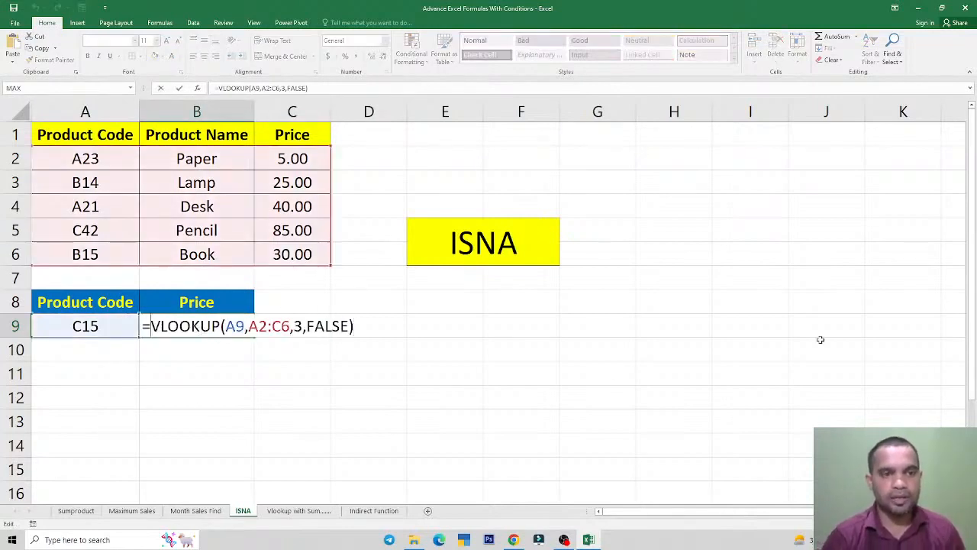
{"action": "type", "text": "isna"}
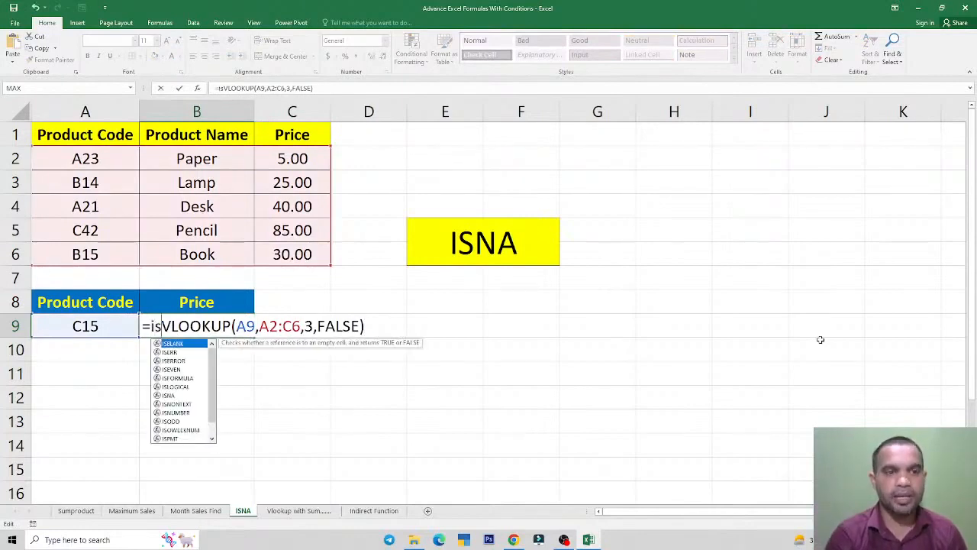
{"action": "key", "text": "Tab"}
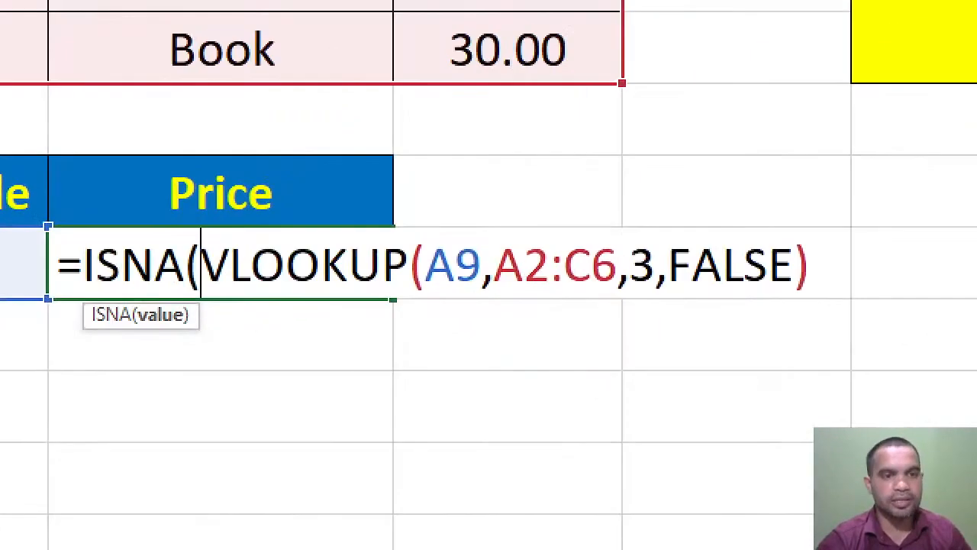
{"action": "left_click_drag", "start_coordinate": [139, 298], "coordinate": [181, 342]}
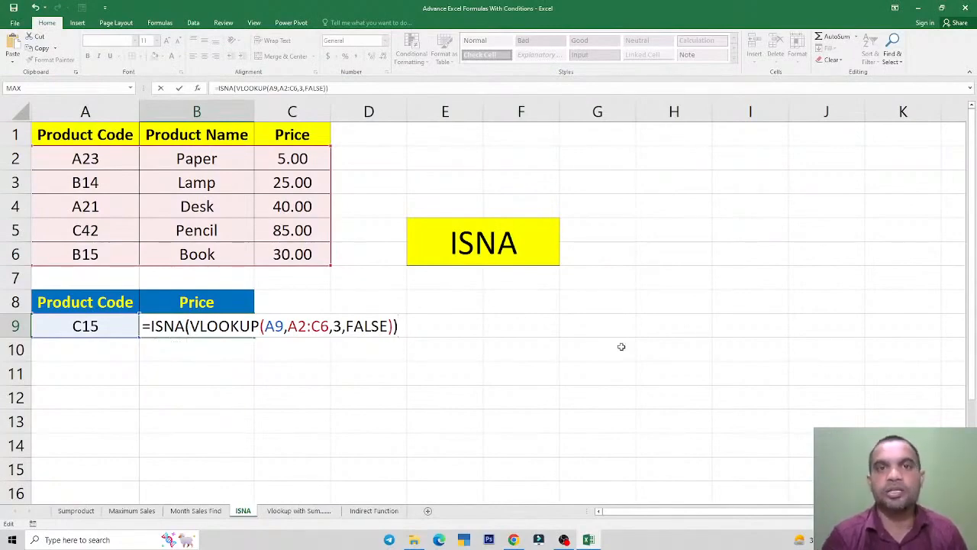
{"action": "key", "text": "Return"}
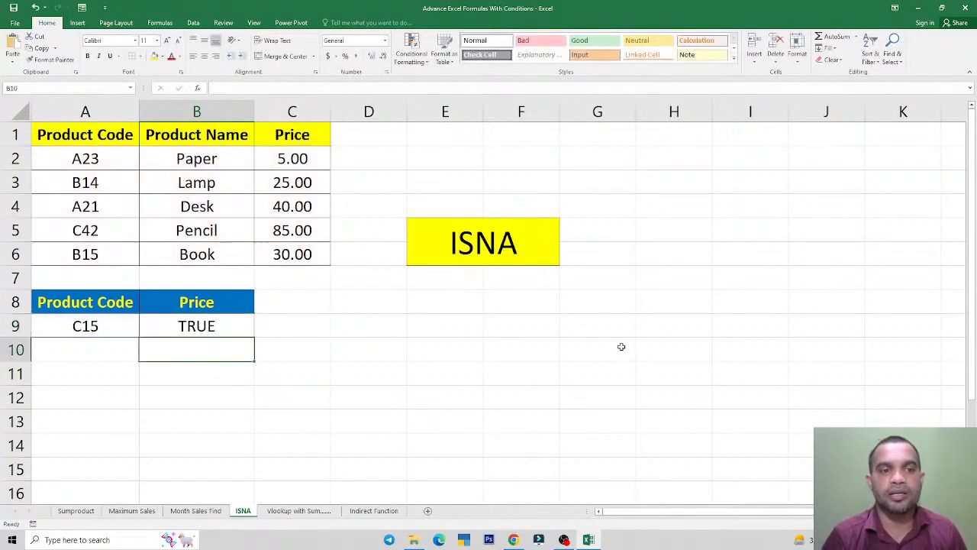
Examine the ISNA formula and its result in B9 against the product code in A9
{"action": "key", "text": "Up"}
{"action": "left_click", "coordinate": [316, 334]}
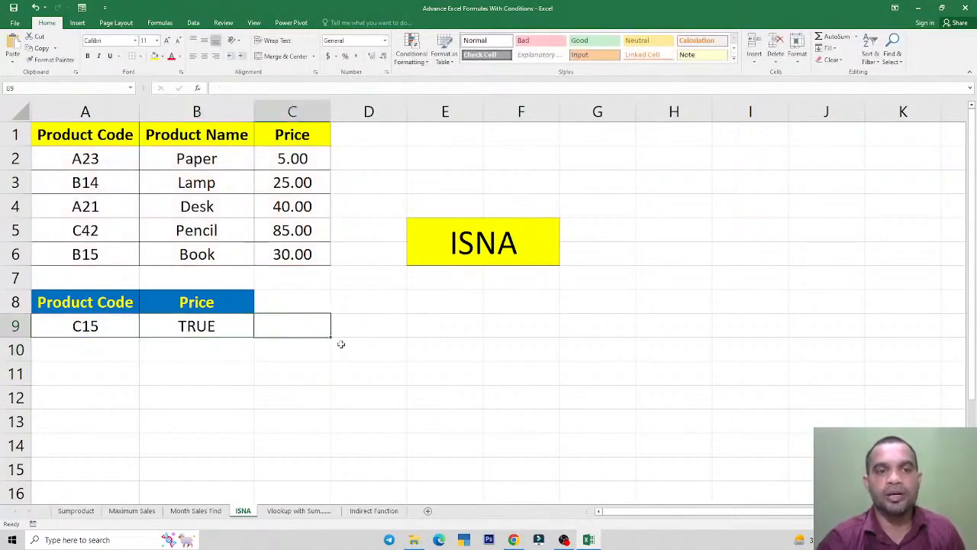
{"action": "left_click", "coordinate": [207, 327]}
{"action": "double_click", "coordinate": [207, 327]}
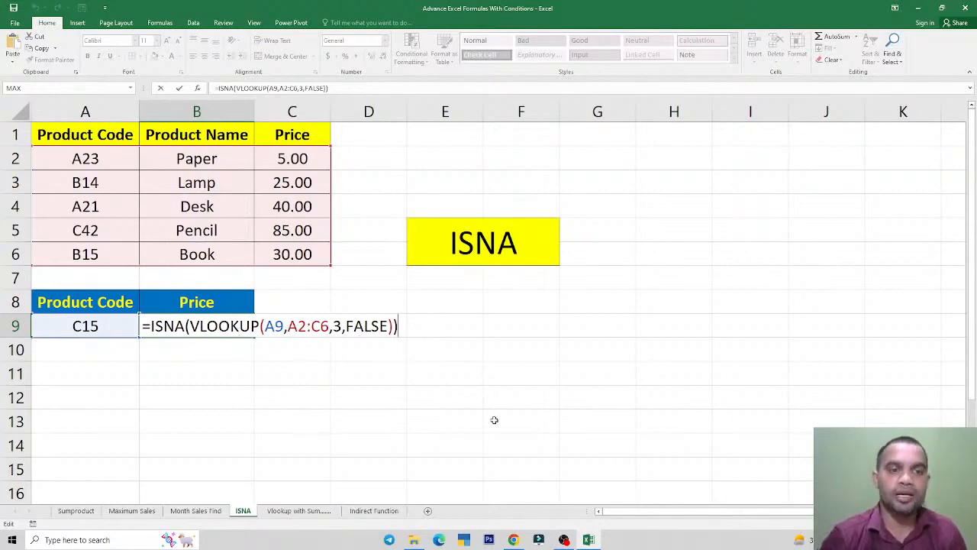
{"action": "key", "text": "Return"}
{"action": "key", "text": "Up"}
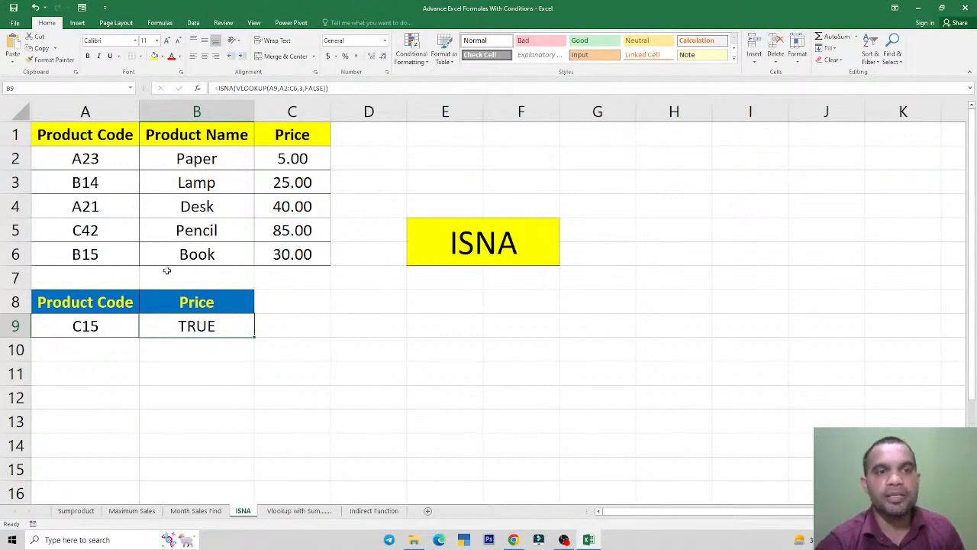
{"action": "left_click", "coordinate": [78, 326]}
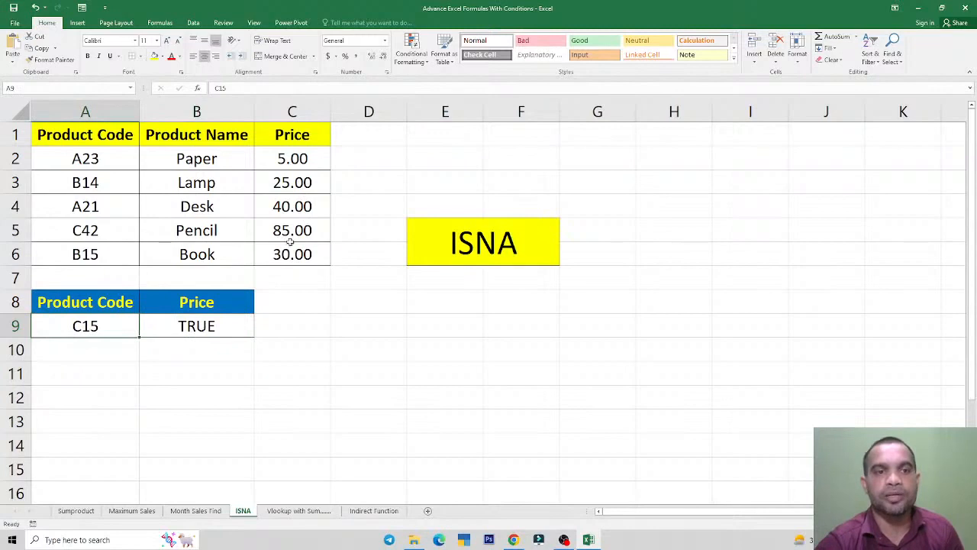
{"action": "left_click", "coordinate": [195, 325]}
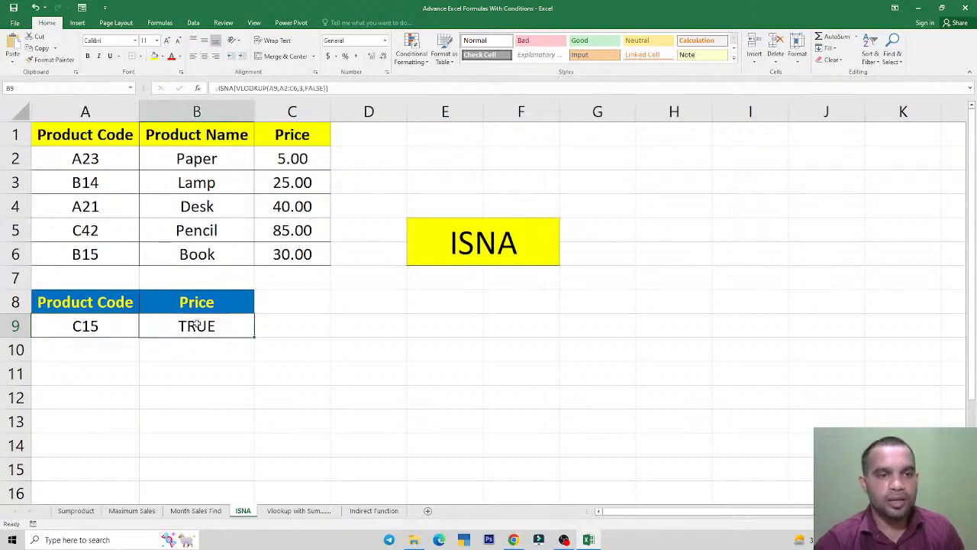
Nest the B9 formula in an IF function, using ISNA(VLOOKUP(A9,A2:C6,3,FALSE)) as the logical test
{"action": "double_click", "coordinate": [195, 325]}
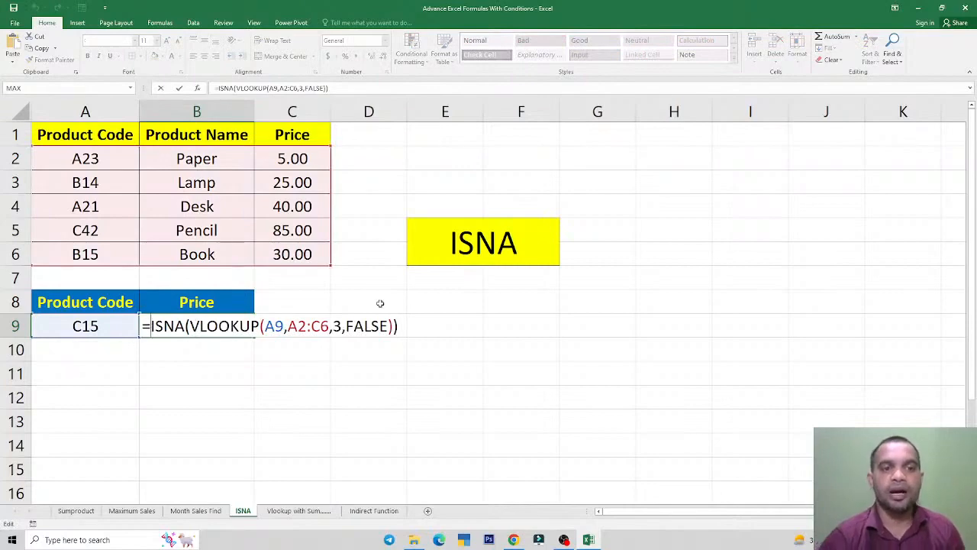
{"action": "type", "text": "IF("}
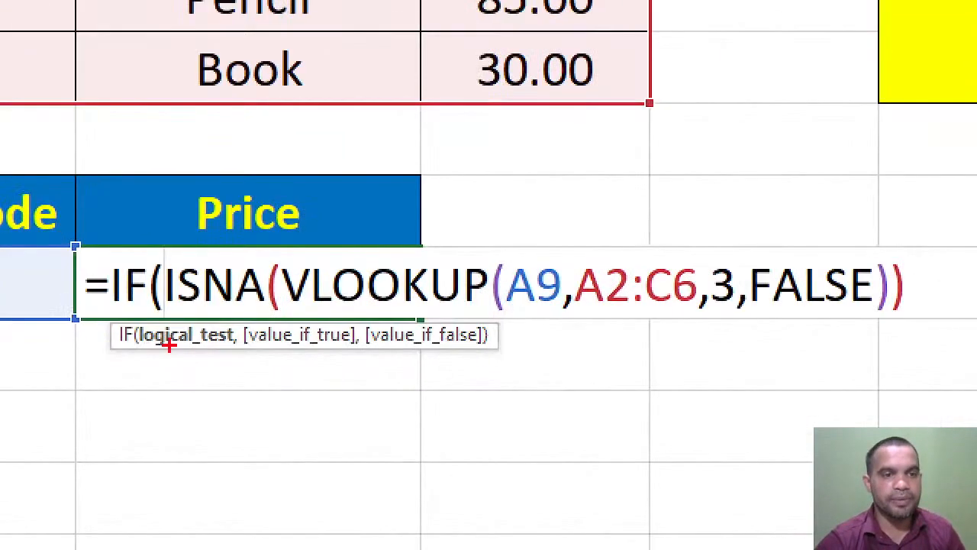
{"action": "left_click_drag", "start_coordinate": [131, 315], "coordinate": [241, 386]}
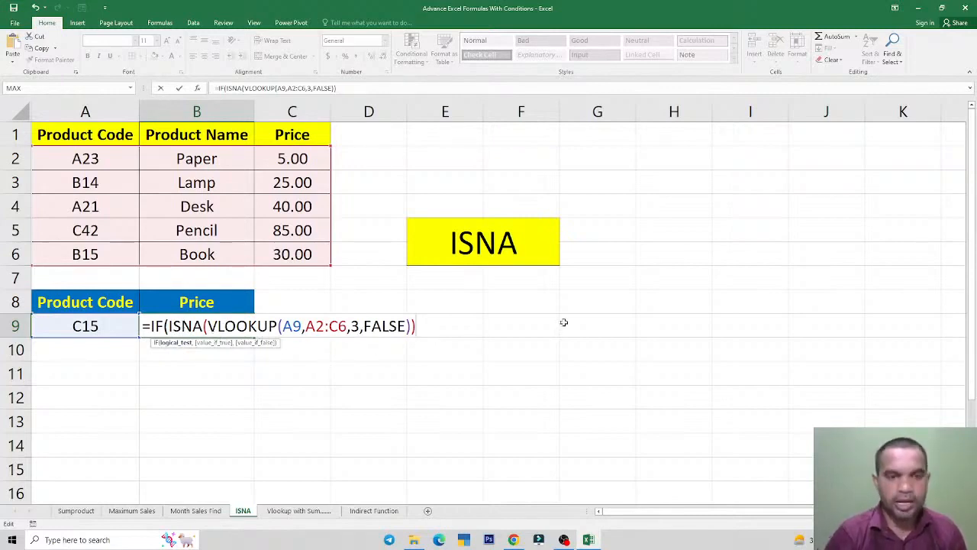
{"action": "type", "text": ","}
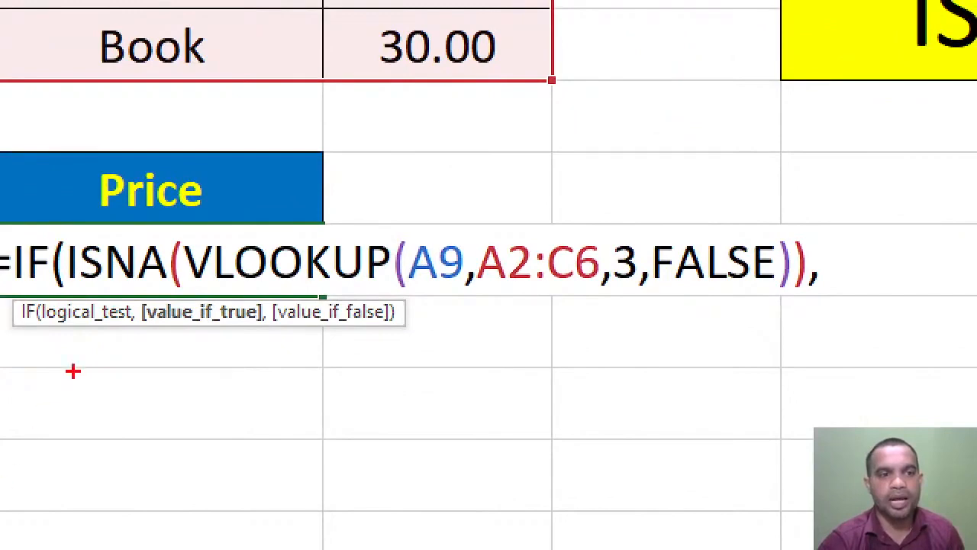
{"action": "mouse_move", "coordinate": [144, 292]}
{"action": "left_mouse_down"}
{"action": "mouse_move", "coordinate": [212, 343]}
{"action": "mouse_move", "coordinate": [263, 359]}
{"action": "left_mouse_up"}
{"action": "key", "text": "Escape"}
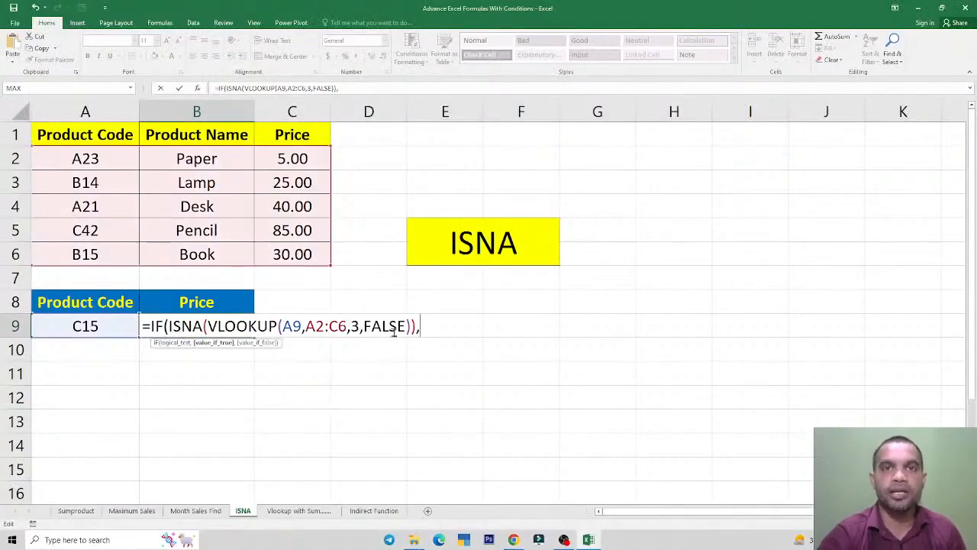
Add "Data Not Found" as the IF formula's value if true and continue to the value-if-false argument
{"action": "type", "text": "\""}
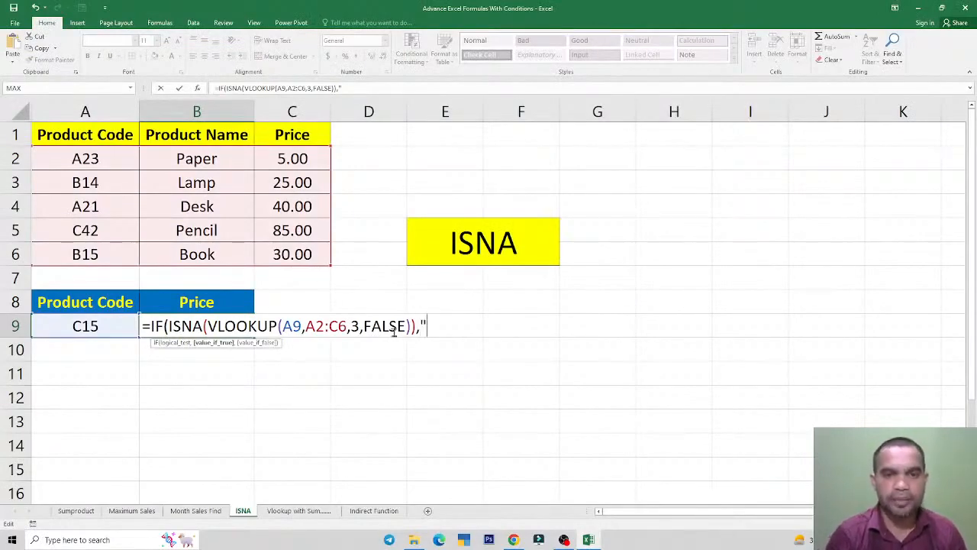
{"action": "type", "text": "Data"}
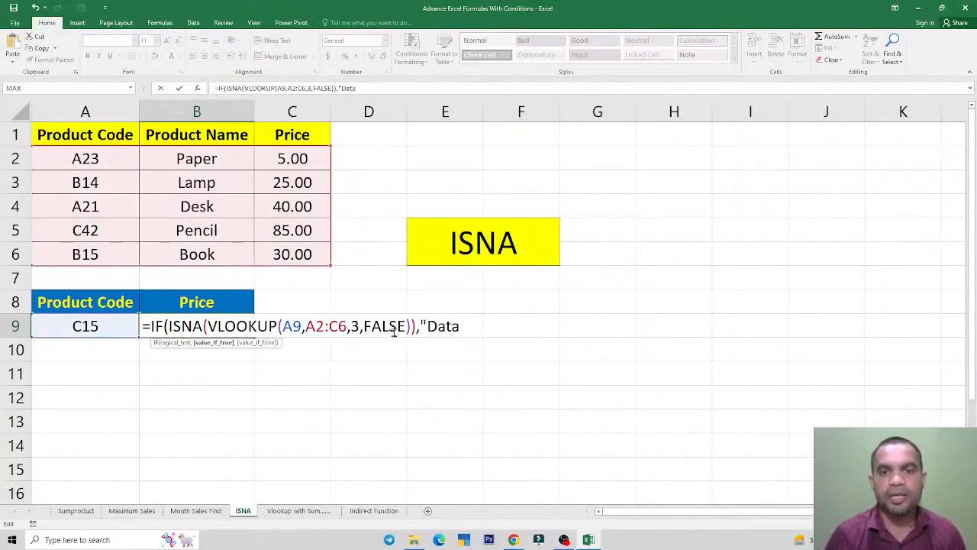
{"action": "type", "text": " n"}
{"action": "key", "text": "BackSpace"}
{"action": "type", "text": "N"}
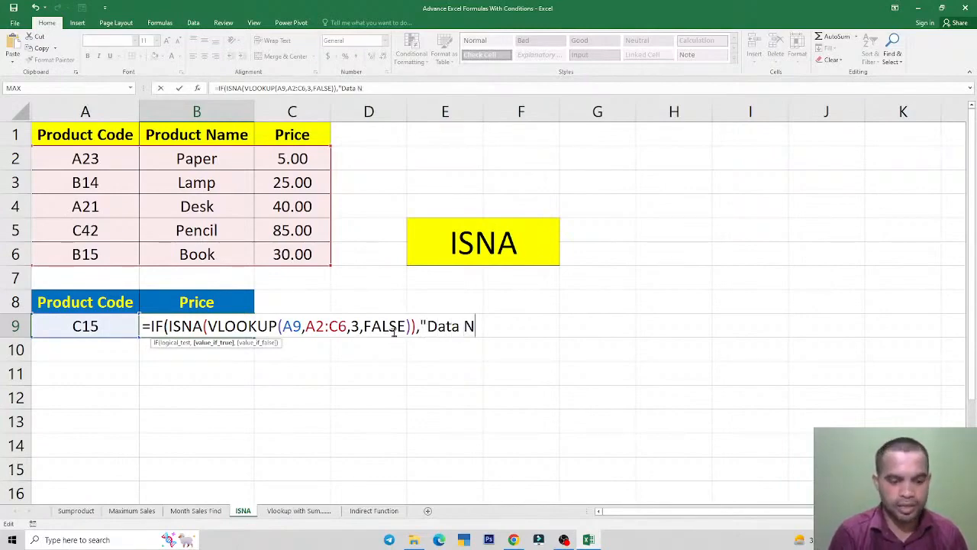
{"action": "type", "text": "ot Found"}
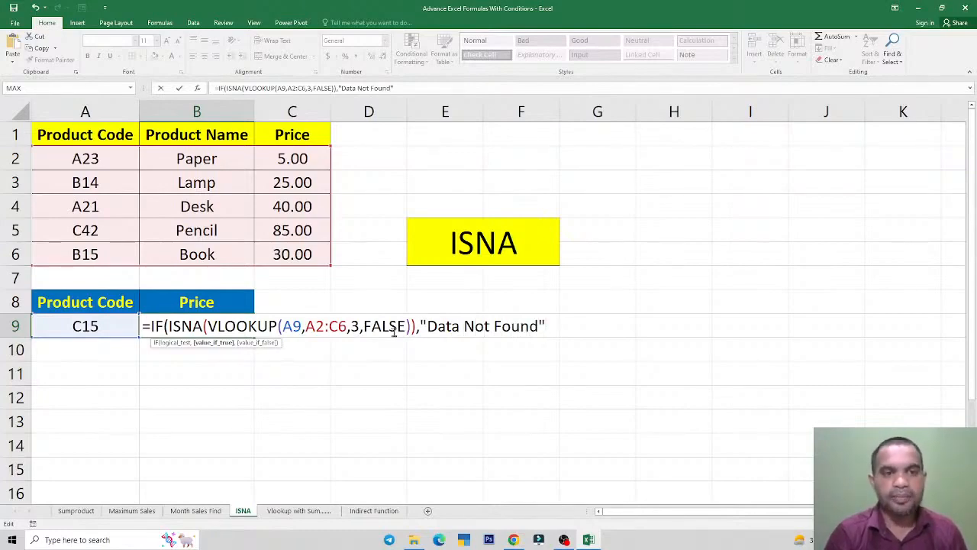
{"action": "type", "text": ","}
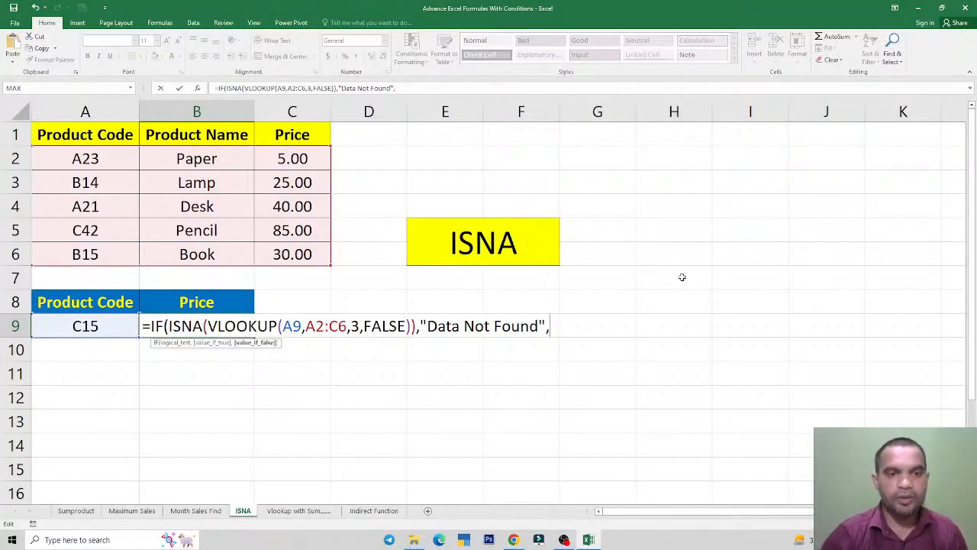
Complete the B9 IF formula with VLOOKUP(A9,A2:C6,3,0) as the value if false and enter it
{"action": "type", "text": "vlo"}
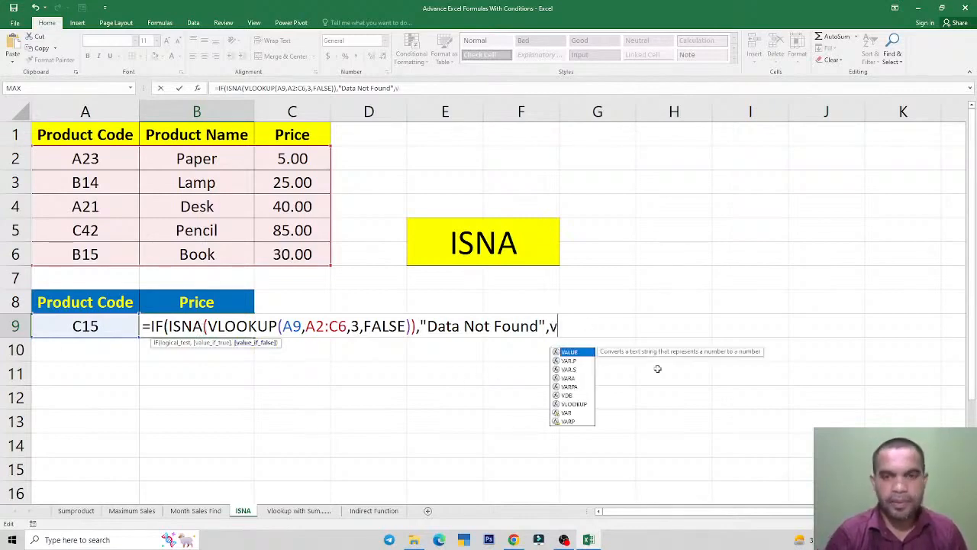
{"action": "key", "text": "Tab"}
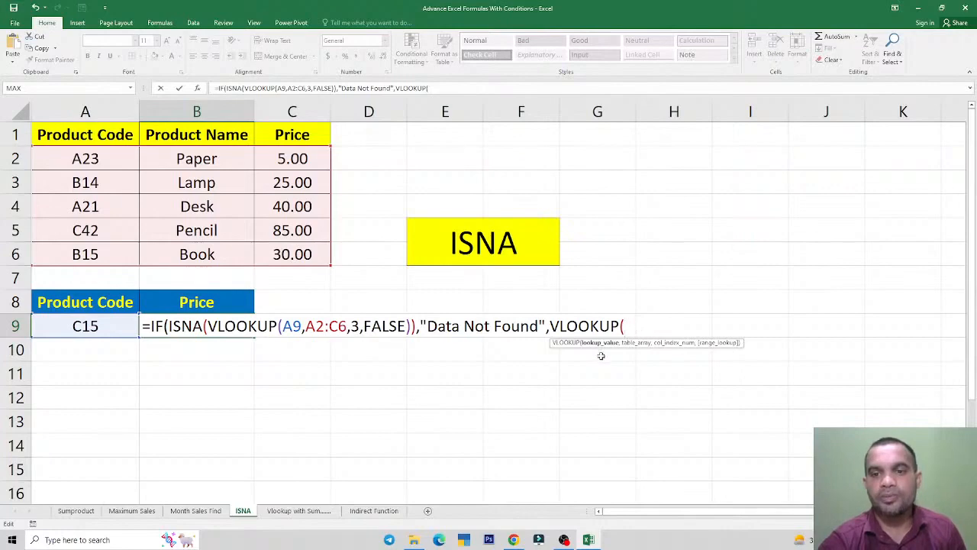
{"action": "left_click", "coordinate": [92, 329]}
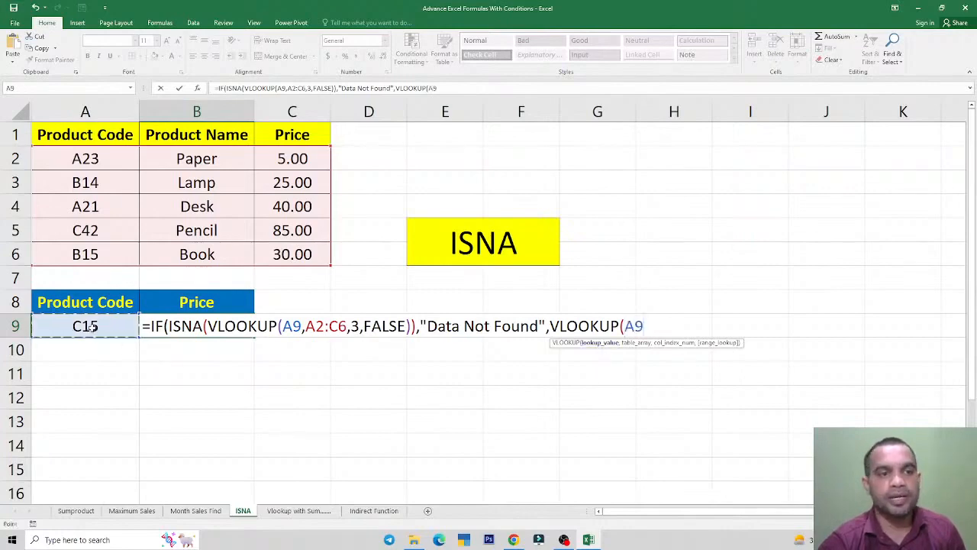
{"action": "type", "text": ","}
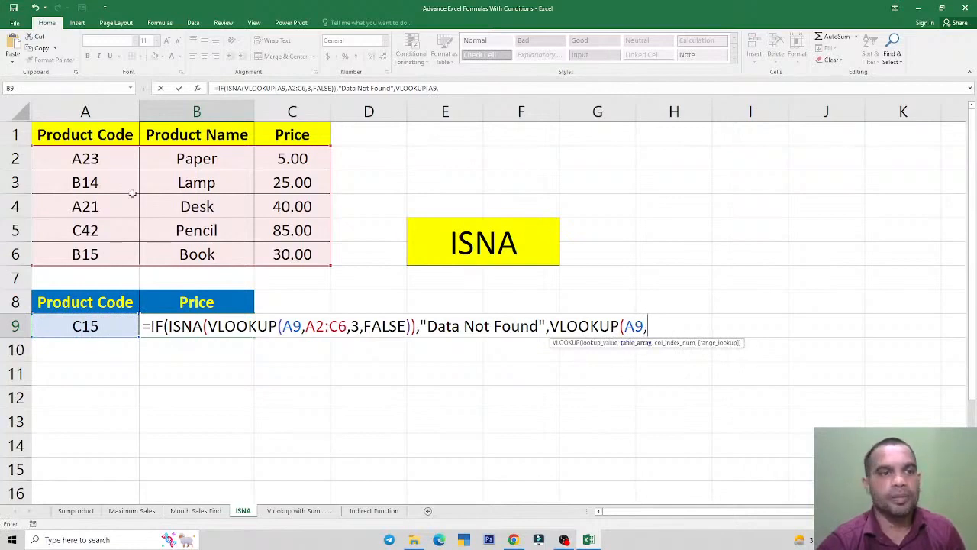
{"action": "left_click_drag", "start_coordinate": [82, 164], "coordinate": [305, 252]}
{"action": "type", "text": ","}
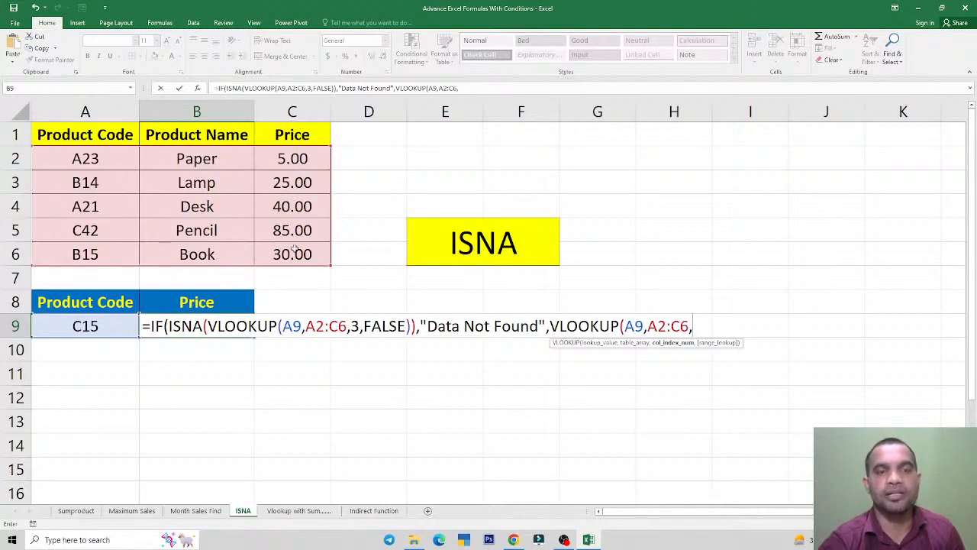
{"action": "type", "text": "3,"}
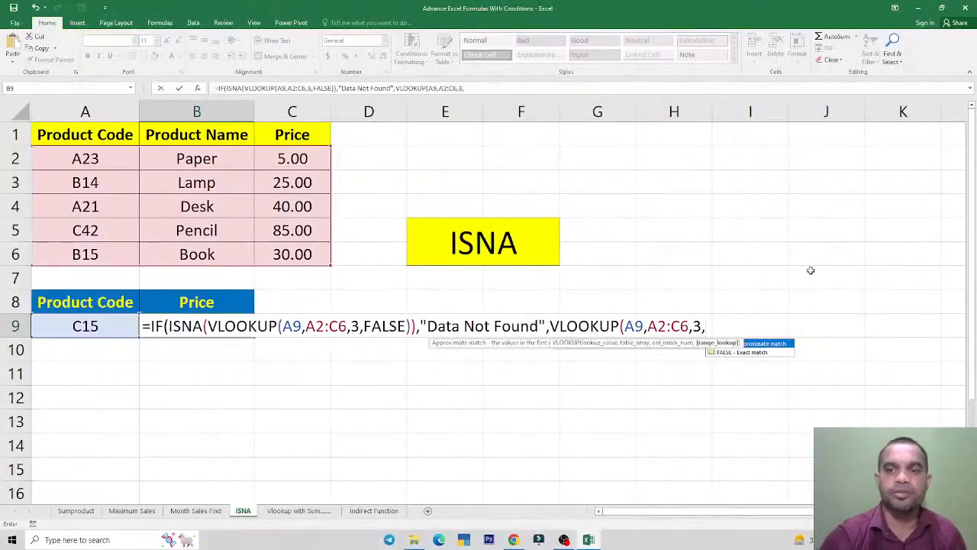
{"action": "type", "text": "0"}
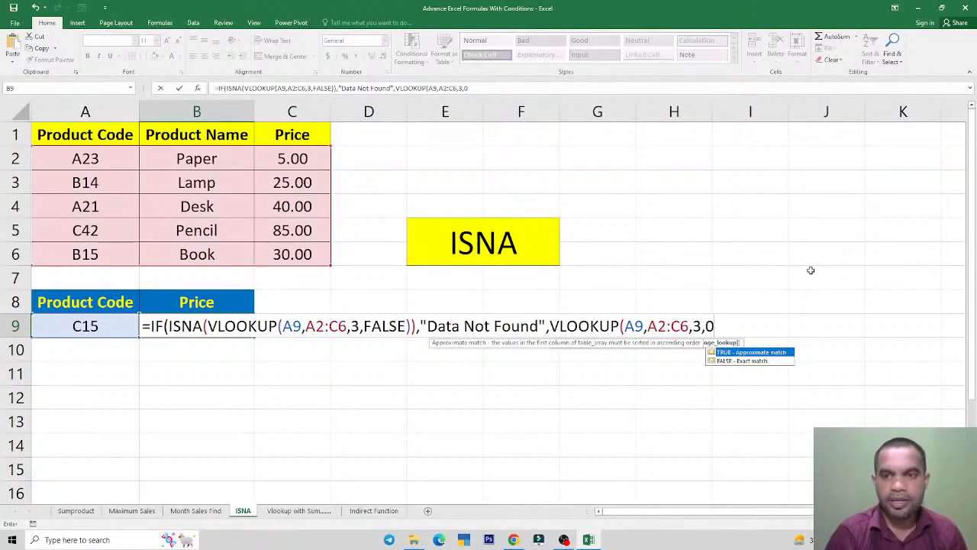
{"action": "type", "text": ")"}
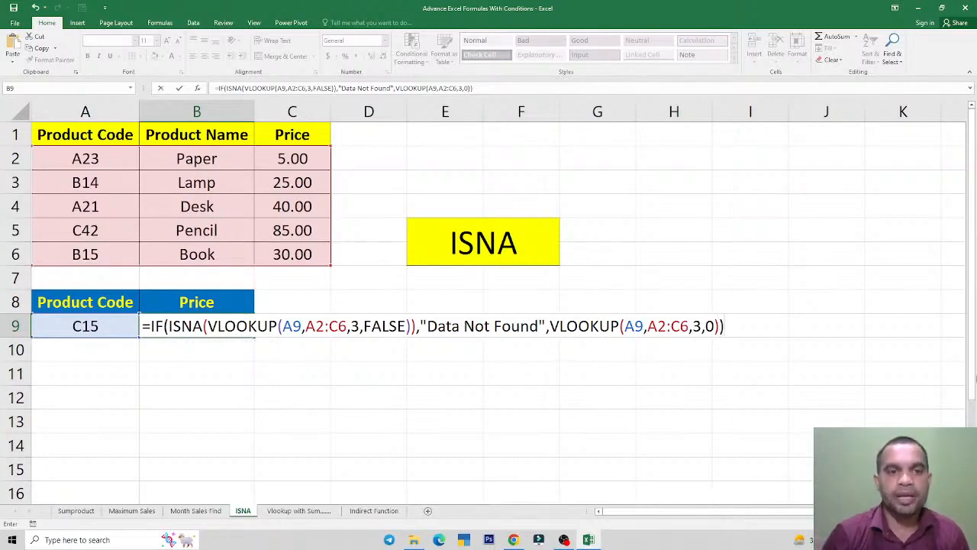
{"action": "key", "text": "Return"}
{"action": "key", "text": "Up"}
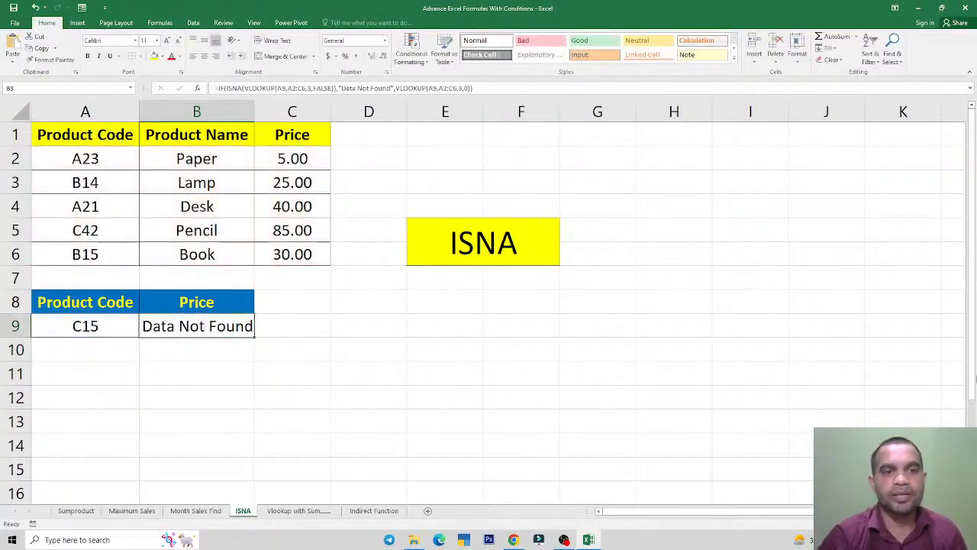
Widen column B slightly to fit the lookup result and centre the contents of B9 horizontally
{"action": "left_click_drag", "start_coordinate": [254, 111], "coordinate": [272, 112]}
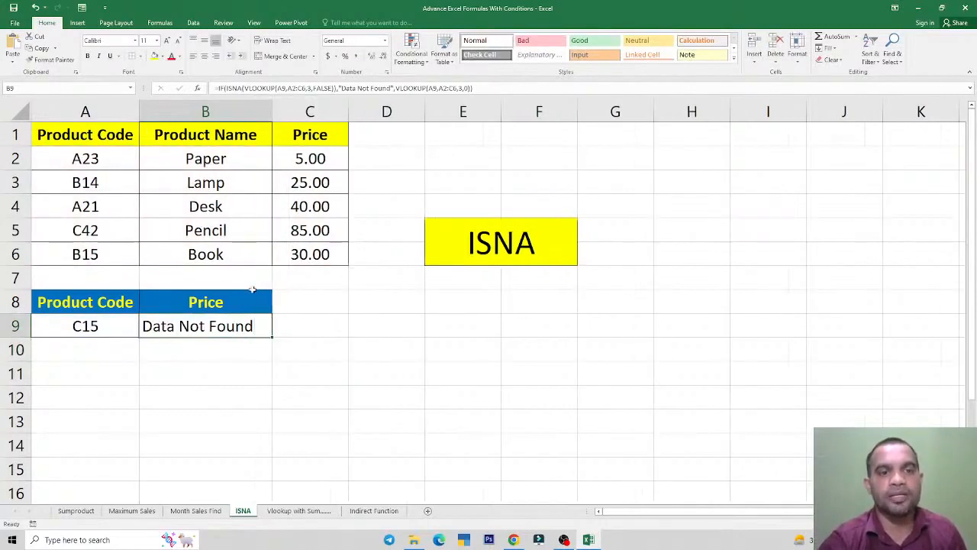
{"action": "left_click", "coordinate": [89, 329]}
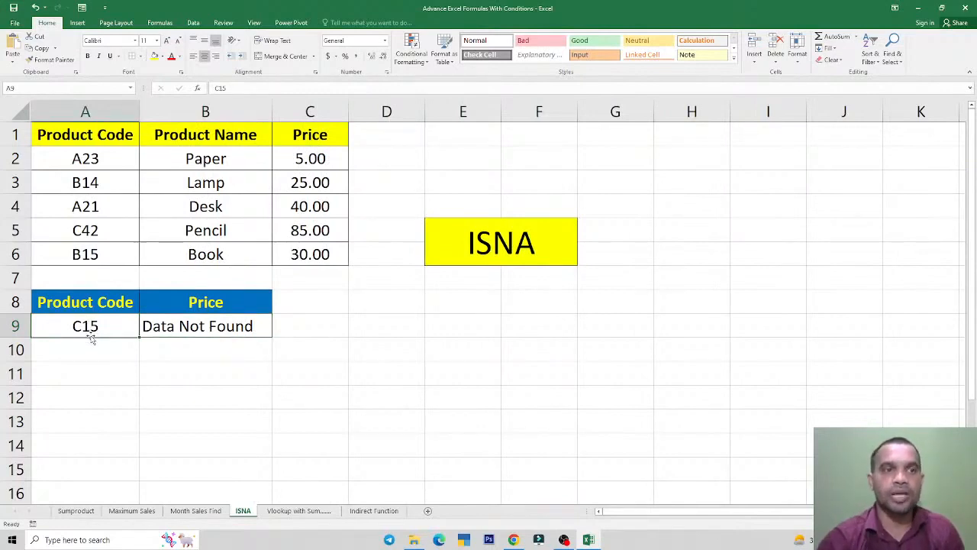
{"action": "left_click", "coordinate": [162, 329]}
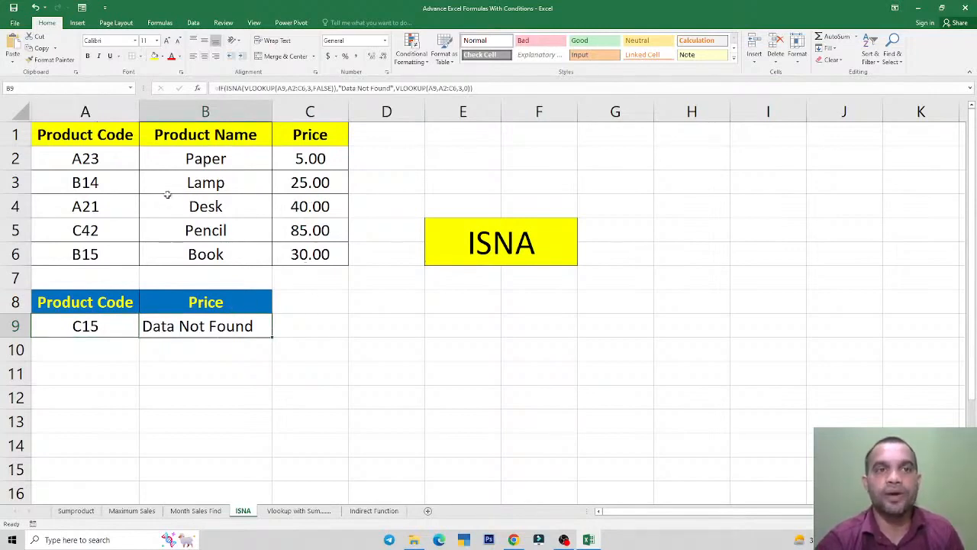
{"action": "left_click", "coordinate": [204, 58]}
Test the lookup with product code B14 in A9 and compare the B9 price with the Lamp price in C3
{"action": "left_click", "coordinate": [86, 336]}
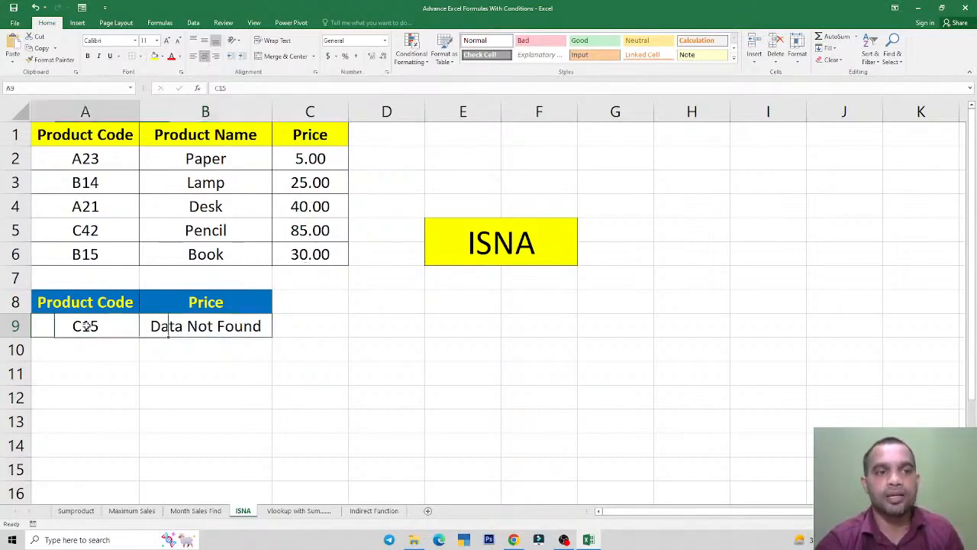
{"action": "type", "text": "B14"}
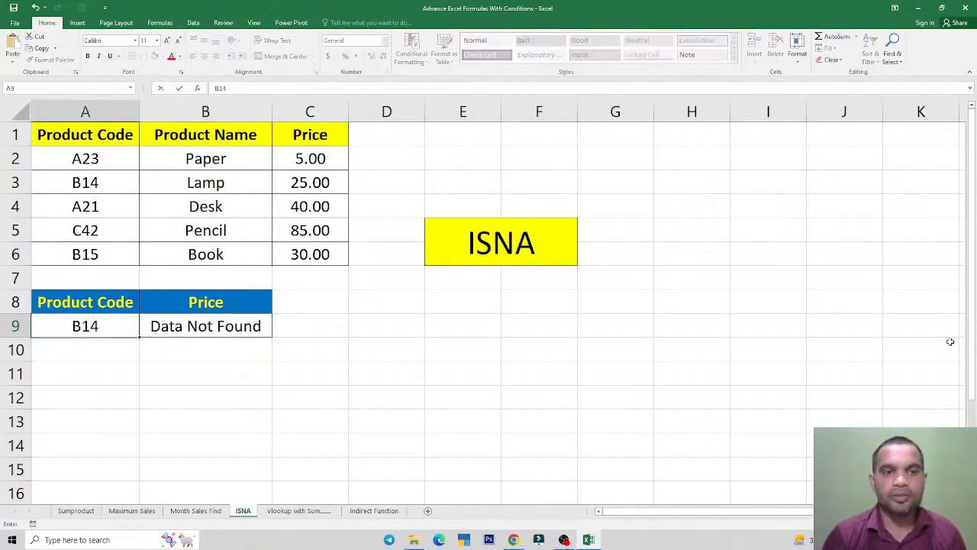
{"action": "key", "text": "Return"}
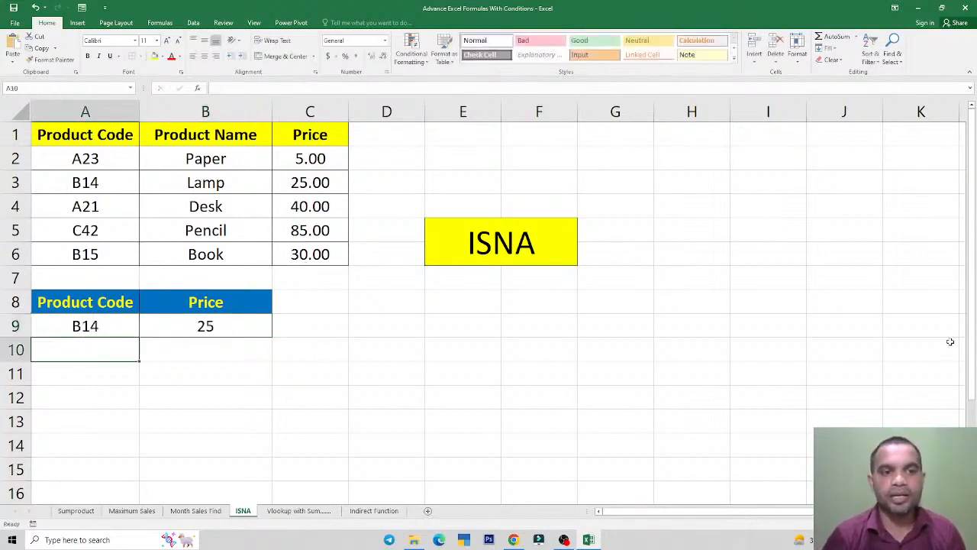
{"action": "key", "text": "Up"}
{"action": "left_click", "coordinate": [249, 336]}
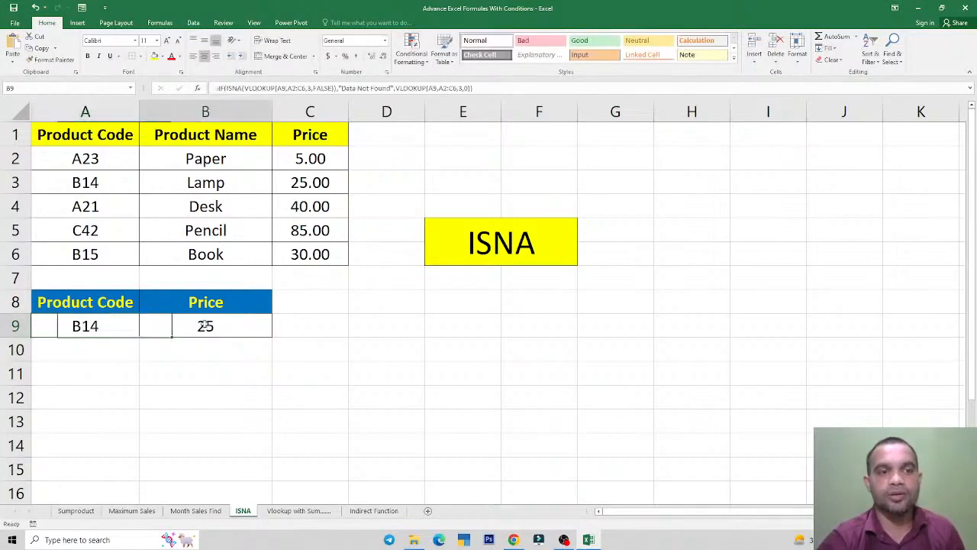
{"action": "left_click", "coordinate": [313, 180]}
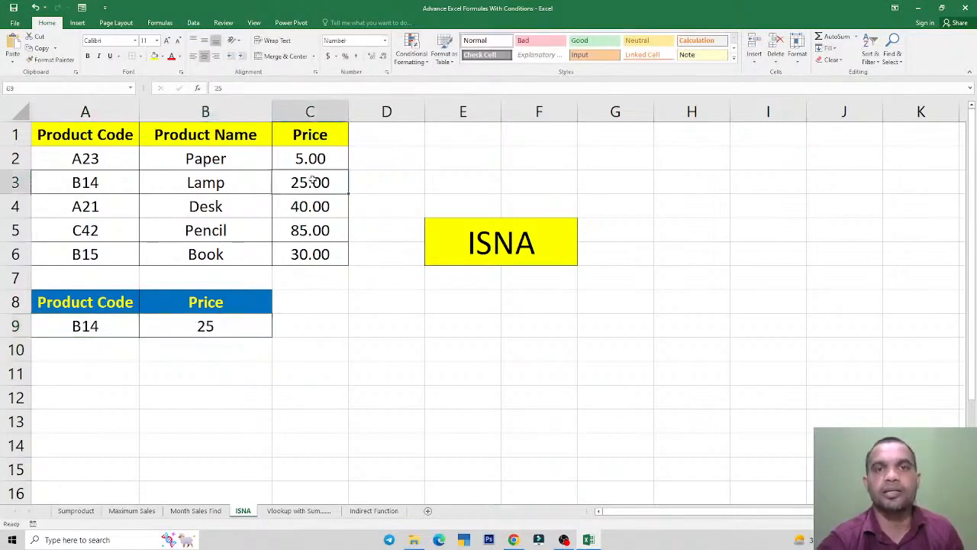
Format the price in B9 to show two decimal places
{"action": "left_click", "coordinate": [233, 328]}
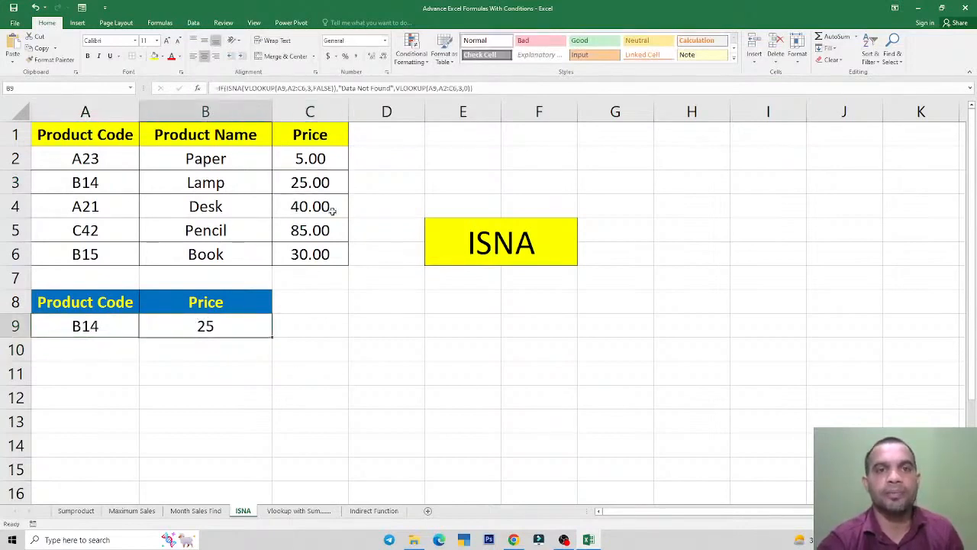
{"action": "left_click", "coordinate": [371, 56]}
{"action": "left_click", "coordinate": [371, 57]}
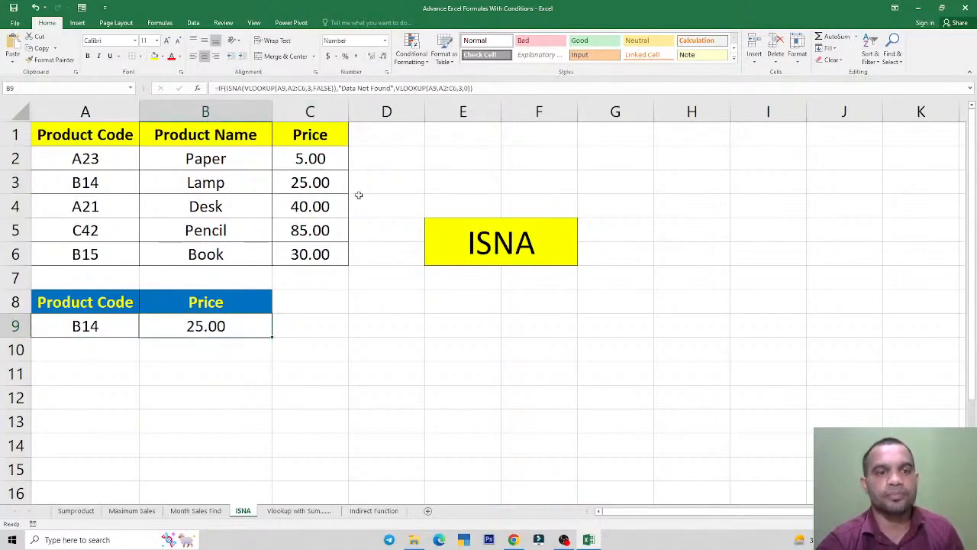
Test the lookup with product code A21 in A9 and compare the price with the Desk price in C4
{"action": "left_click", "coordinate": [105, 331]}
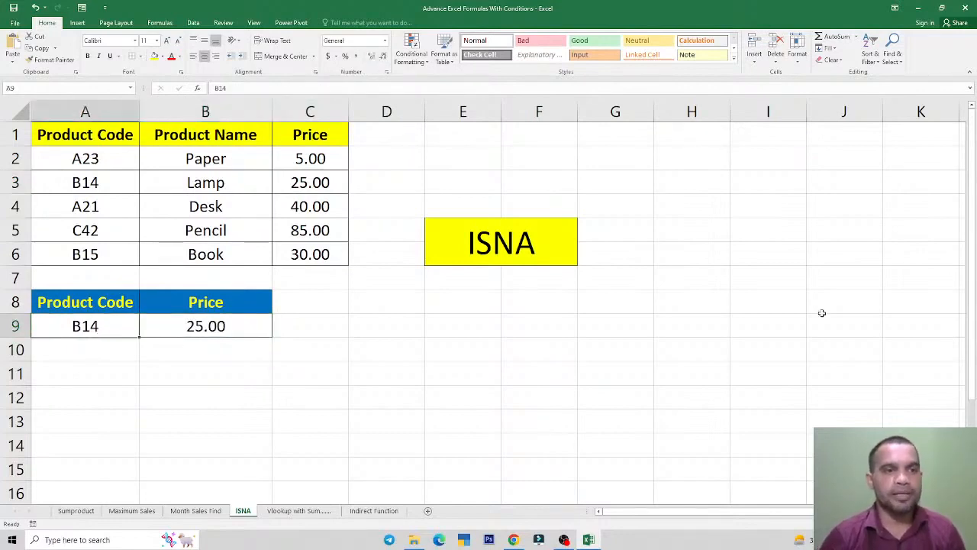
{"action": "type", "text": "A21"}
{"action": "key", "text": "Return"}
{"action": "key", "text": "Up"}
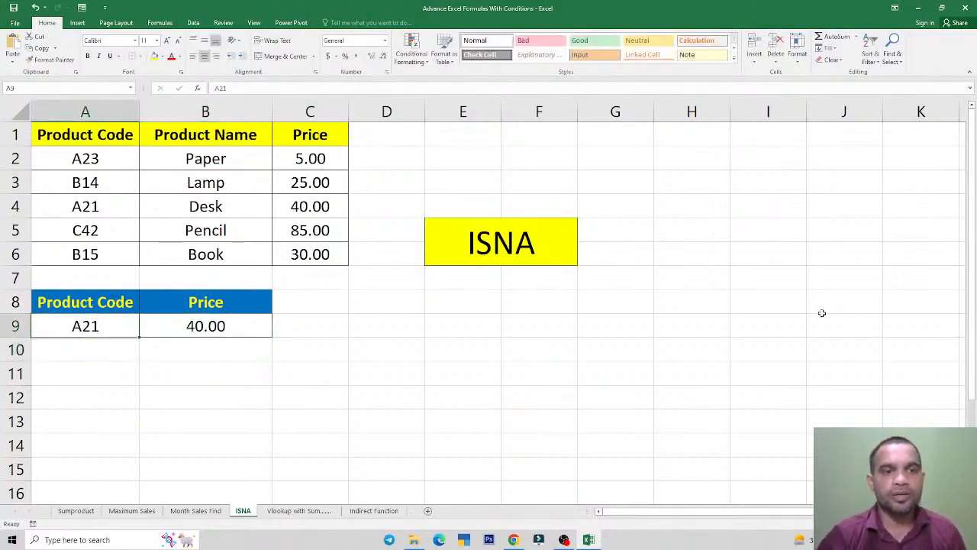
{"action": "left_click", "coordinate": [326, 214]}
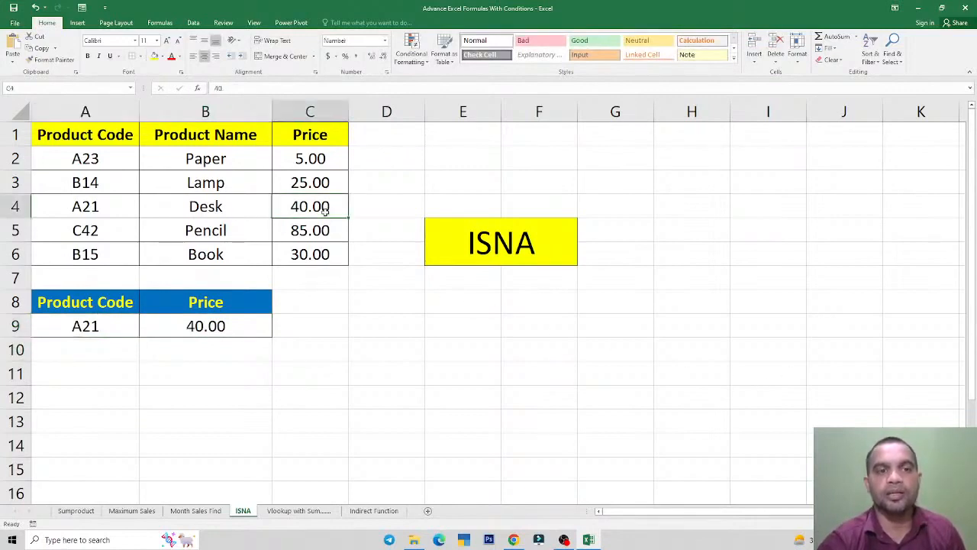
Set the product code in A9 to A10, a code missing from the table, and check the B9 result
{"action": "left_click", "coordinate": [100, 324]}
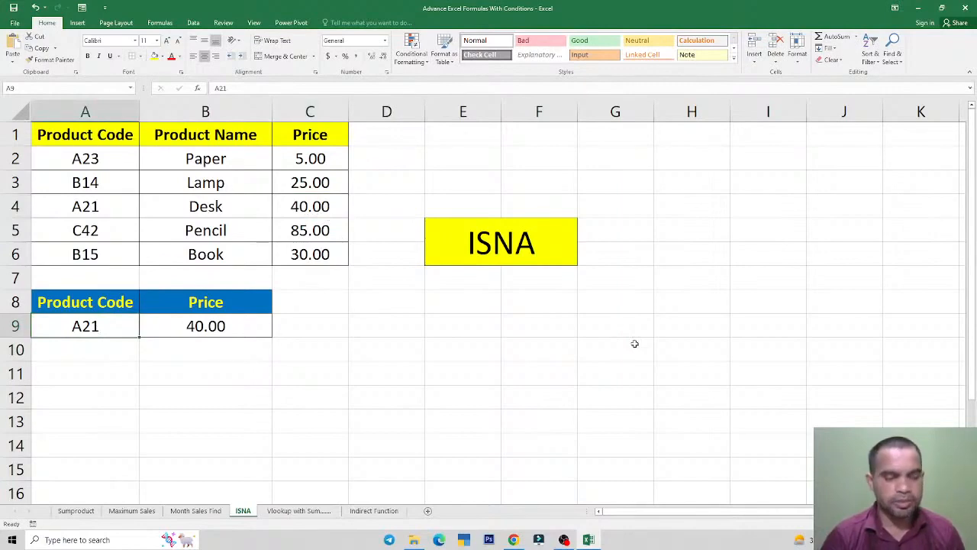
{"action": "type", "text": "A"}
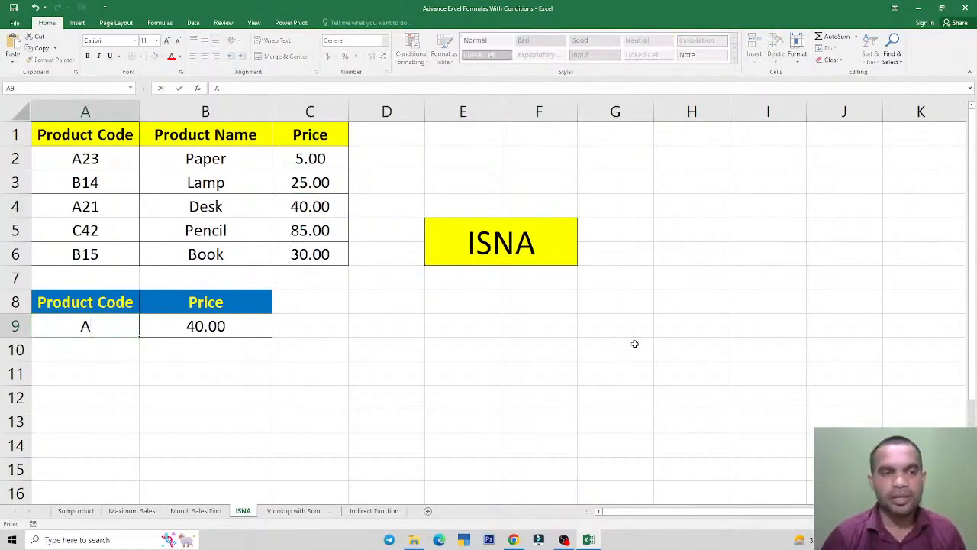
{"action": "type", "text": "10"}
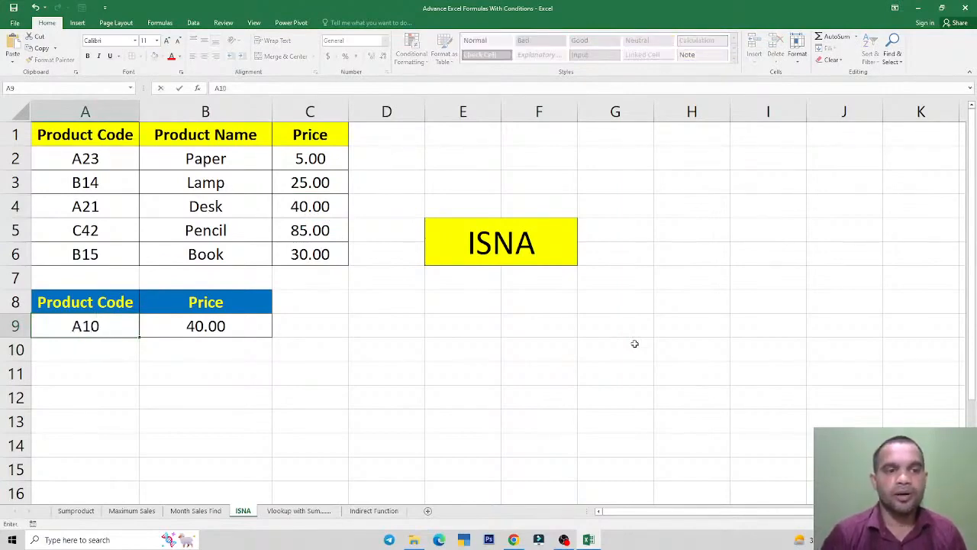
{"action": "key", "text": "Return"}
{"action": "key", "text": "Up"}
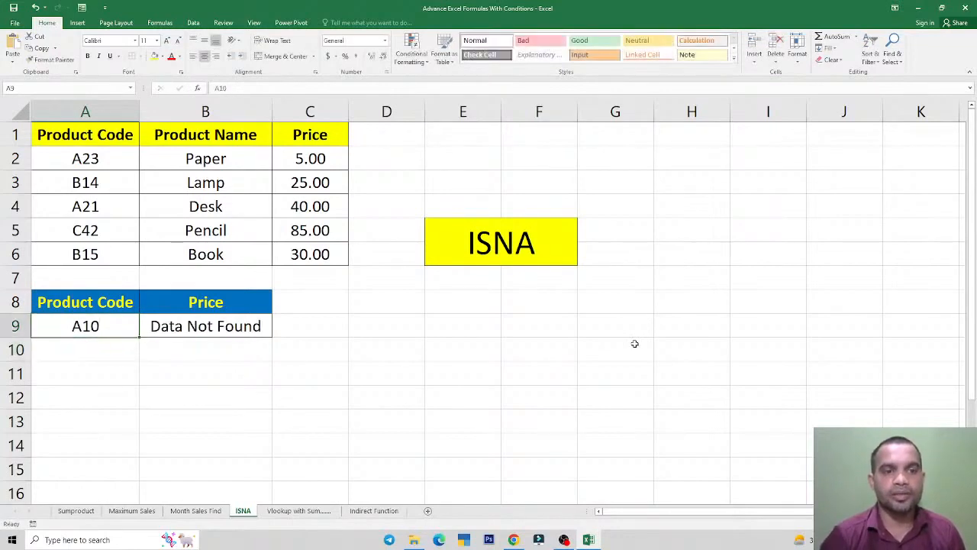
{"action": "left_click", "coordinate": [230, 328]}
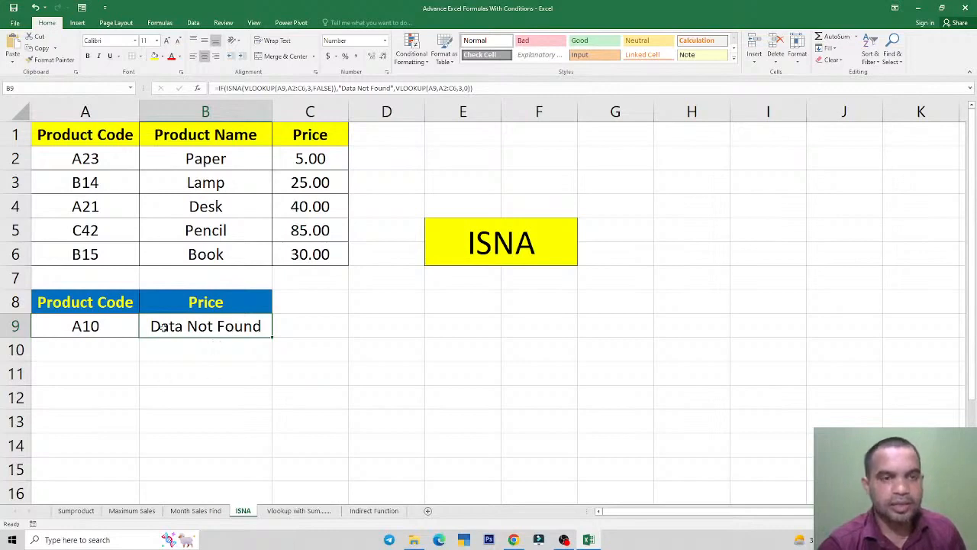
Review the product table A1:C6, the lookup block A8:B9 and the full IF, ISNA and VLOOKUP formula in B9
{"action": "left_click_drag", "start_coordinate": [76, 145], "coordinate": [319, 248]}
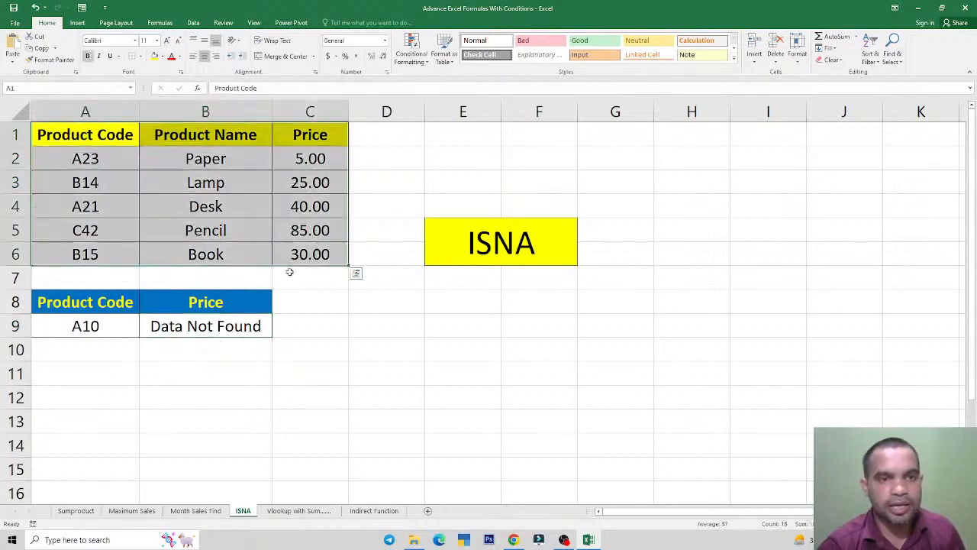
{"action": "left_click_drag", "start_coordinate": [112, 305], "coordinate": [198, 325]}
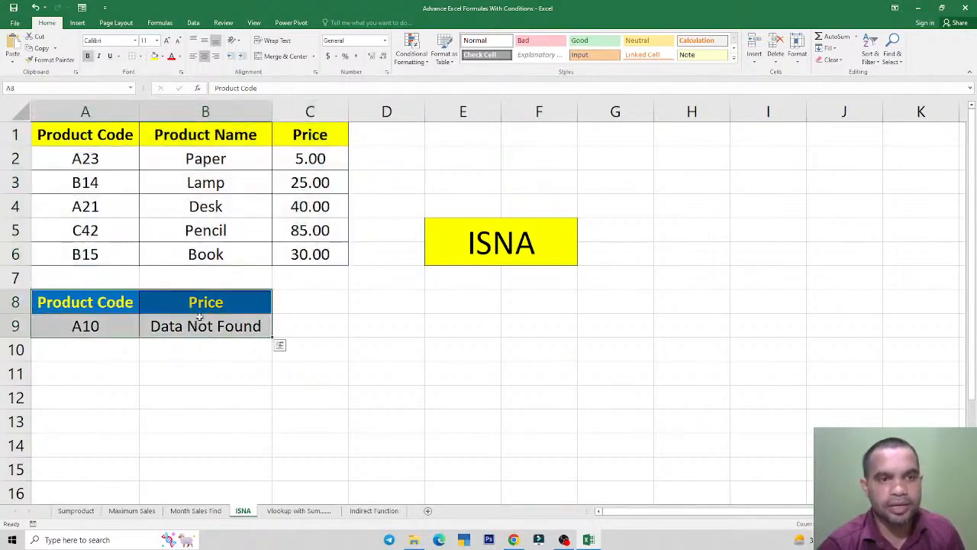
{"action": "left_click", "coordinate": [312, 510]}
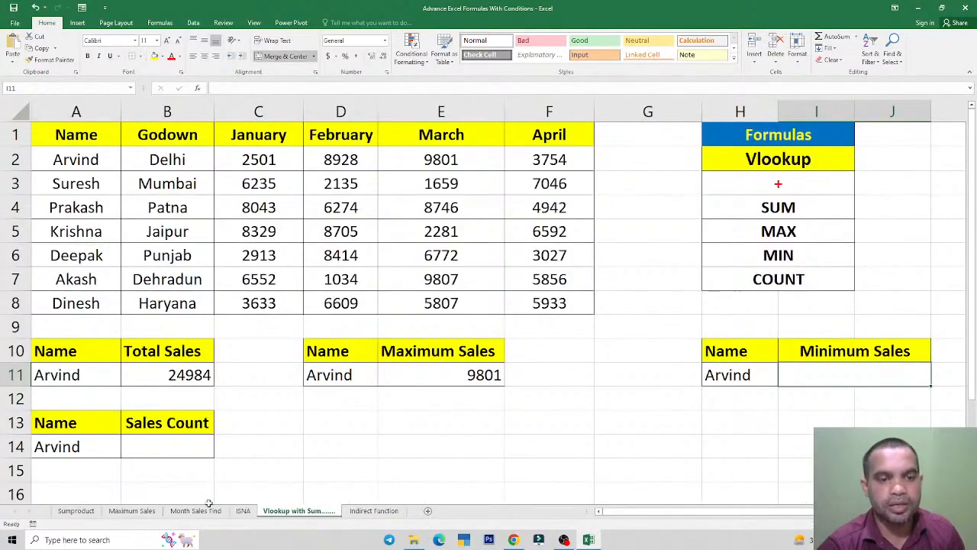
{"action": "left_click", "coordinate": [243, 511]}
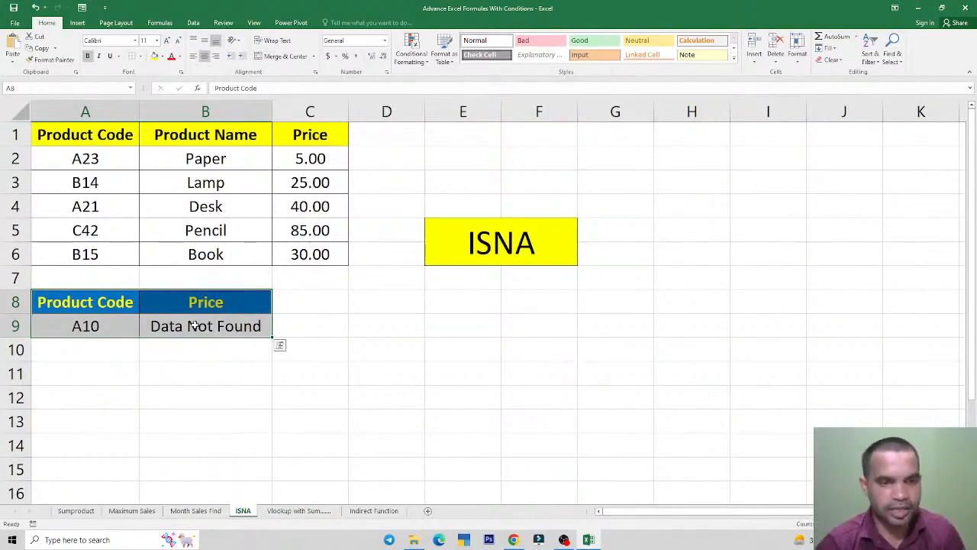
{"action": "left_click", "coordinate": [213, 398]}
{"action": "left_click", "coordinate": [194, 326]}
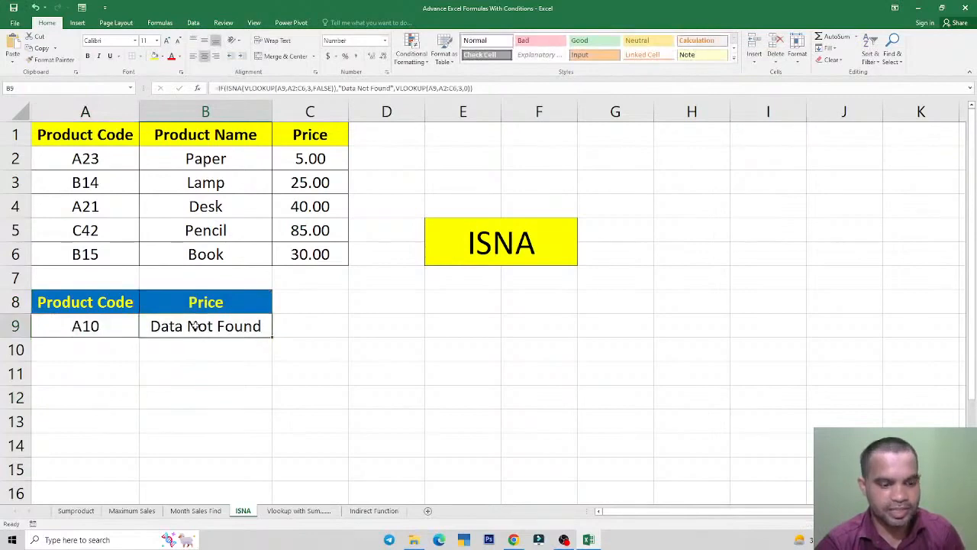
{"action": "double_click", "coordinate": [195, 326]}
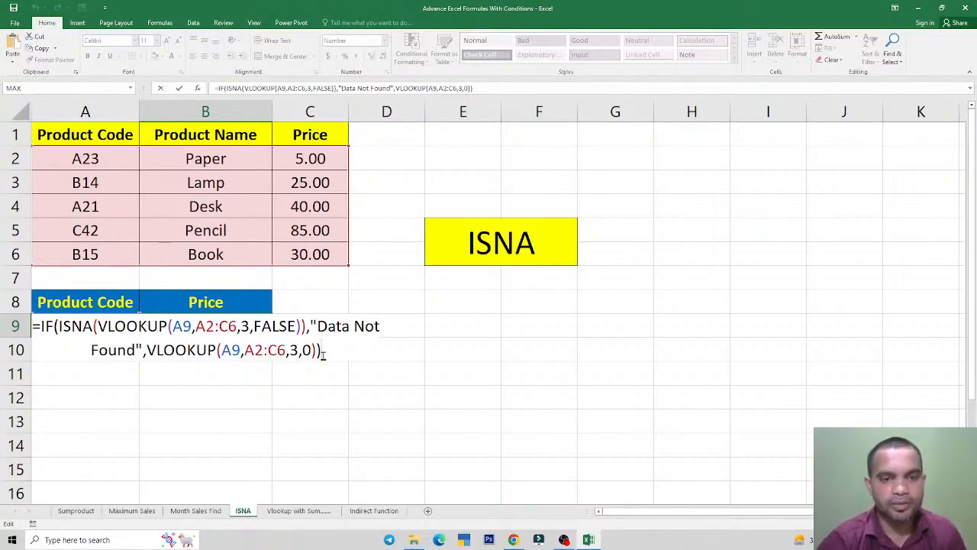
{"action": "key", "text": "ctrl+Return"}
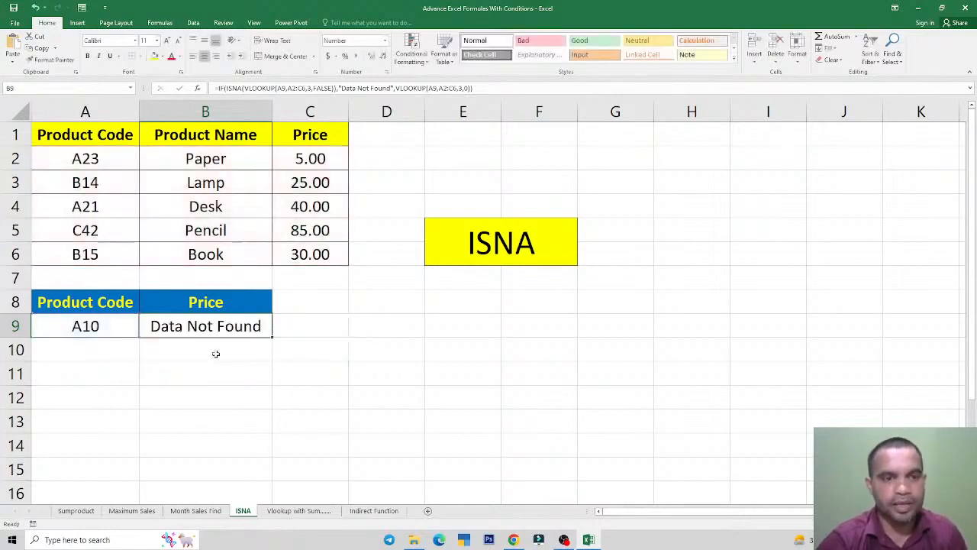
{"action": "left_click", "coordinate": [90, 327]}
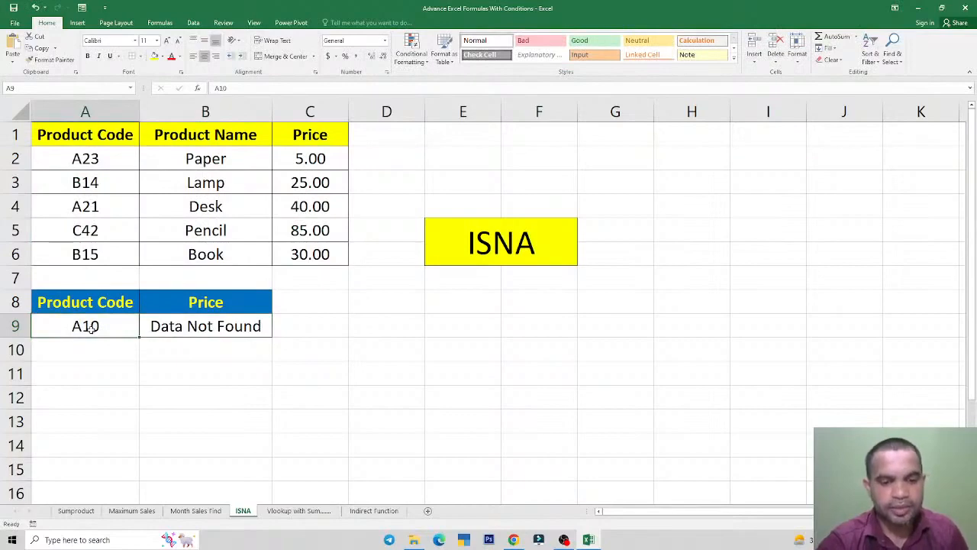
Compare the table's product codes with the lookup code, set A9 to A23 and check the price in B9
{"action": "left_click", "coordinate": [84, 158]}
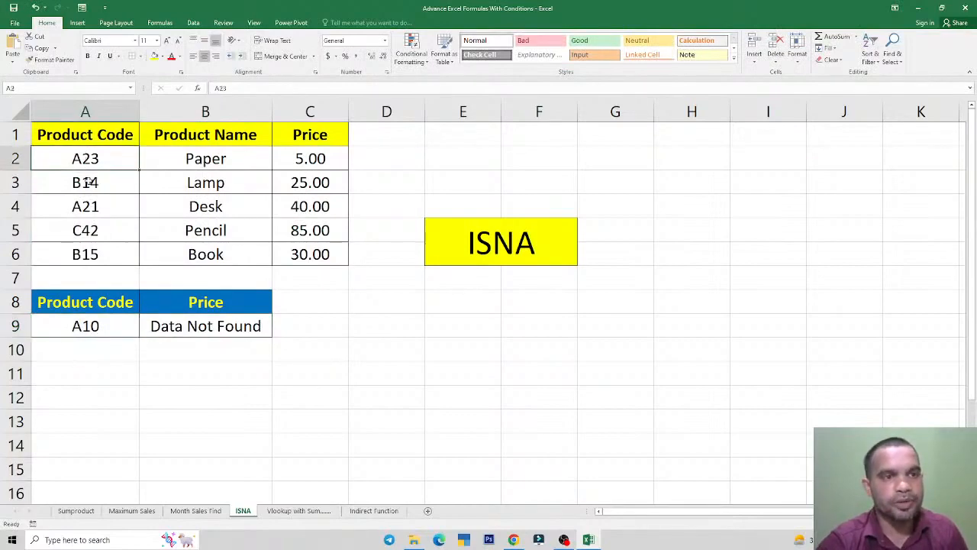
{"action": "left_click_drag", "start_coordinate": [88, 182], "coordinate": [87, 255]}
{"action": "left_click", "coordinate": [85, 328]}
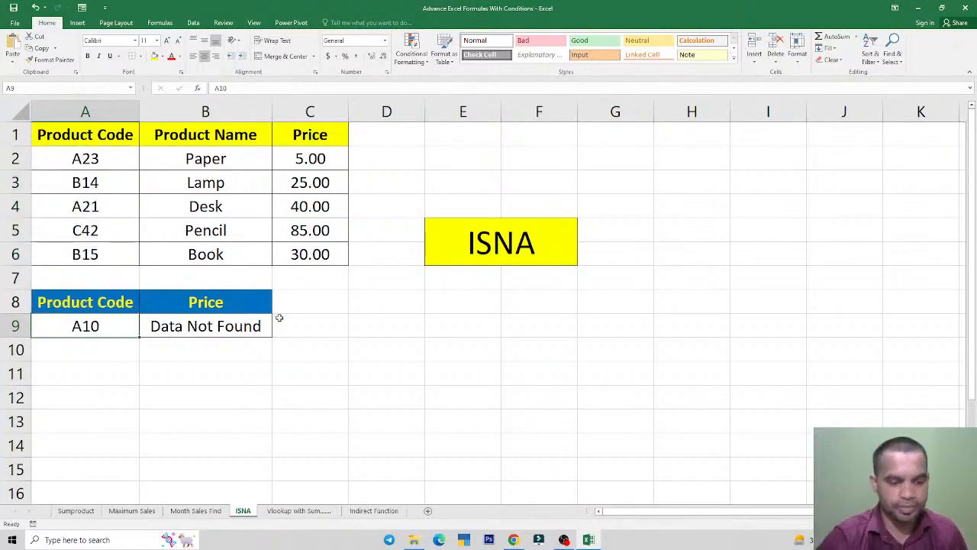
{"action": "type", "text": "A23"}
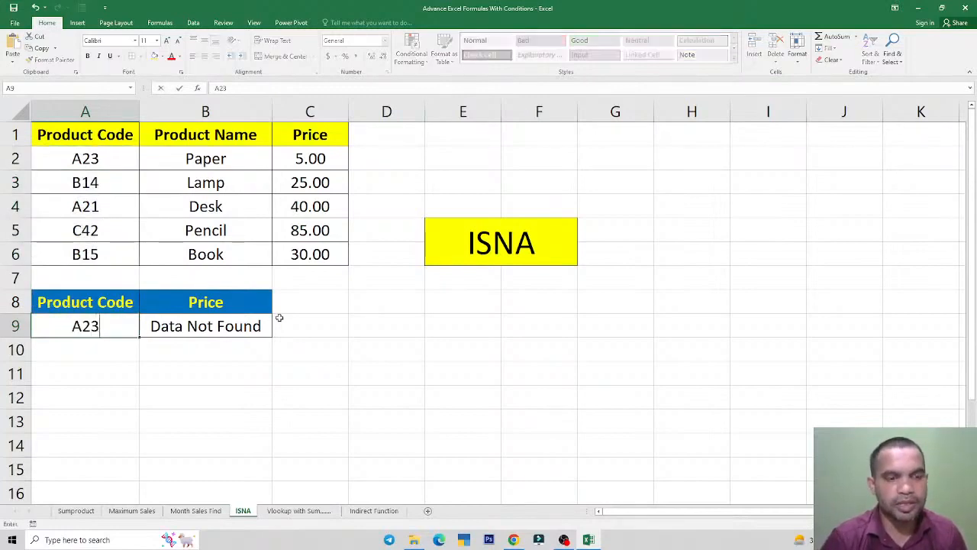
{"action": "key", "text": "Return"}
{"action": "left_click", "coordinate": [210, 330]}
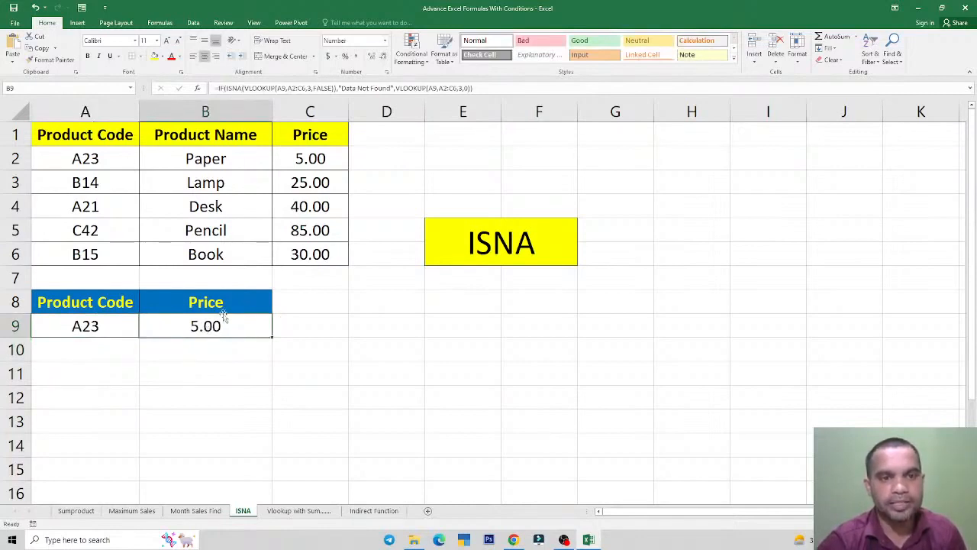
Set the product code in A9 to A11, a code missing from the table, and check the B9 result
{"action": "left_click", "coordinate": [87, 327]}
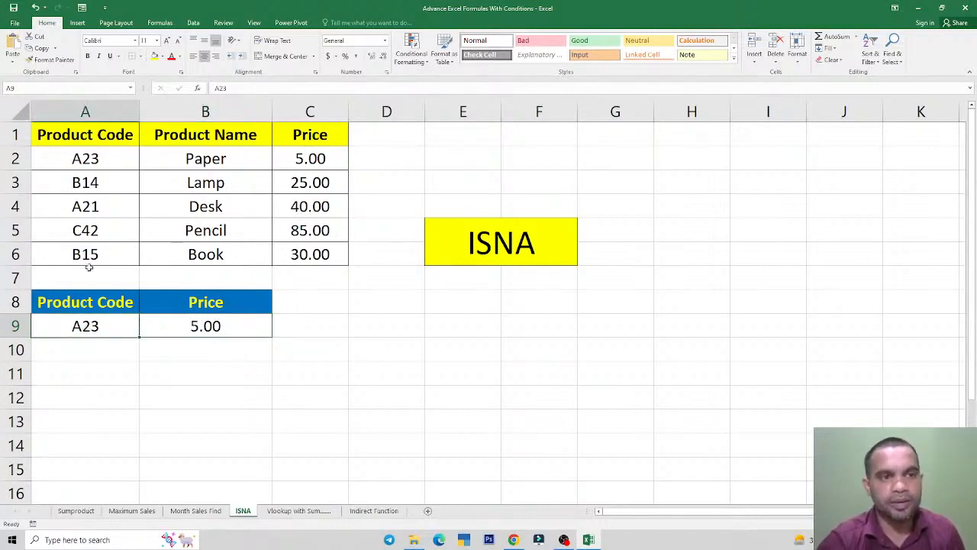
{"action": "type", "text": "A1"}
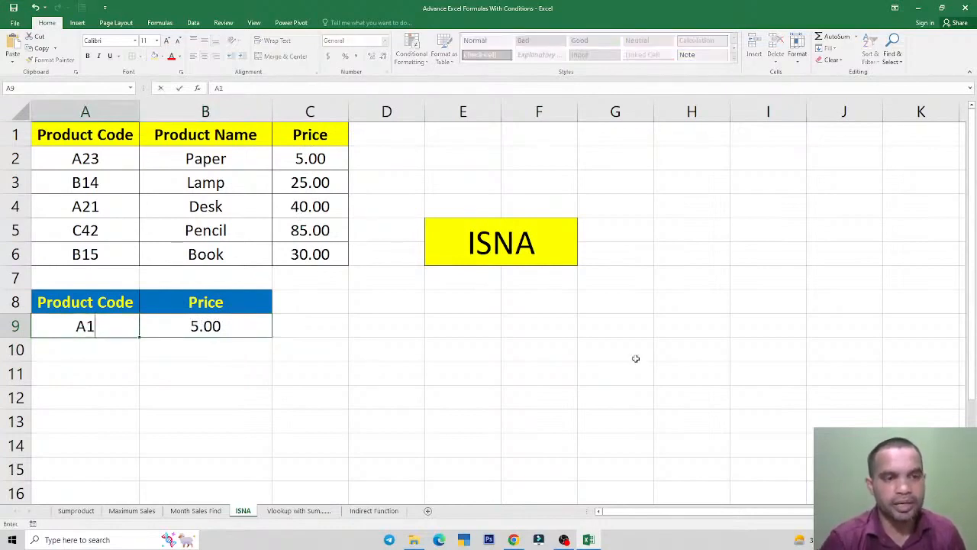
{"action": "type", "text": "1"}
{"action": "key", "text": "Return"}
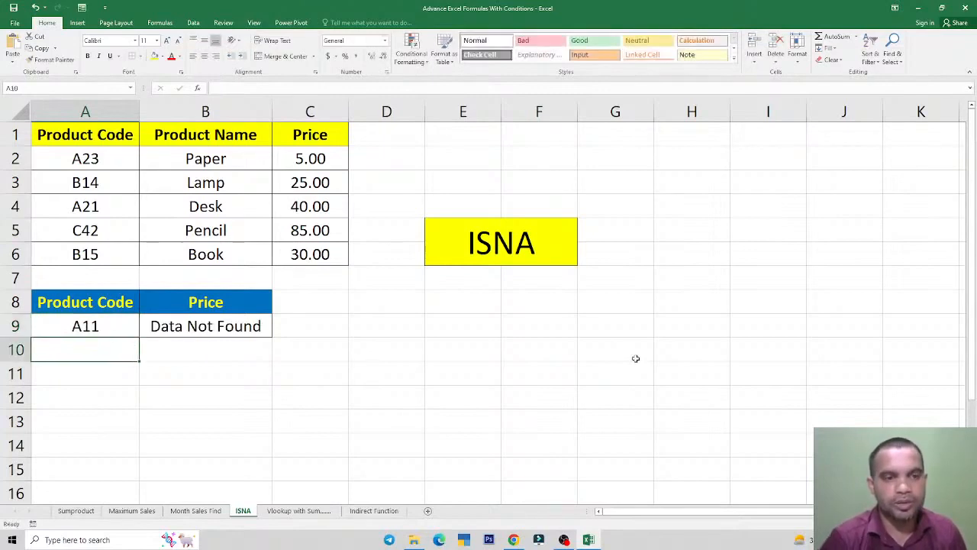
{"action": "left_click", "coordinate": [209, 325]}
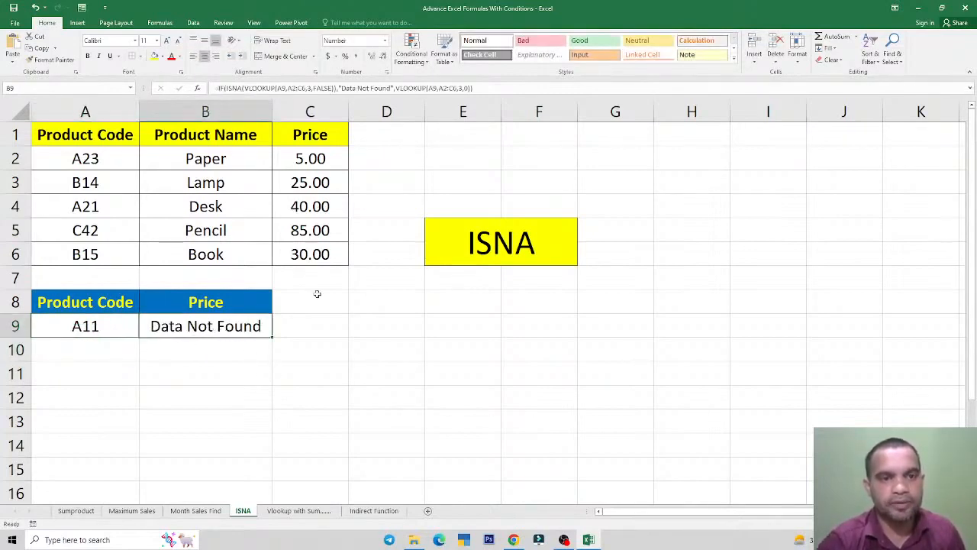
Inspect the IF, ISNA and VLOOKUP formula in B9, and delete it from the cell
{"action": "double_click", "coordinate": [208, 330]}
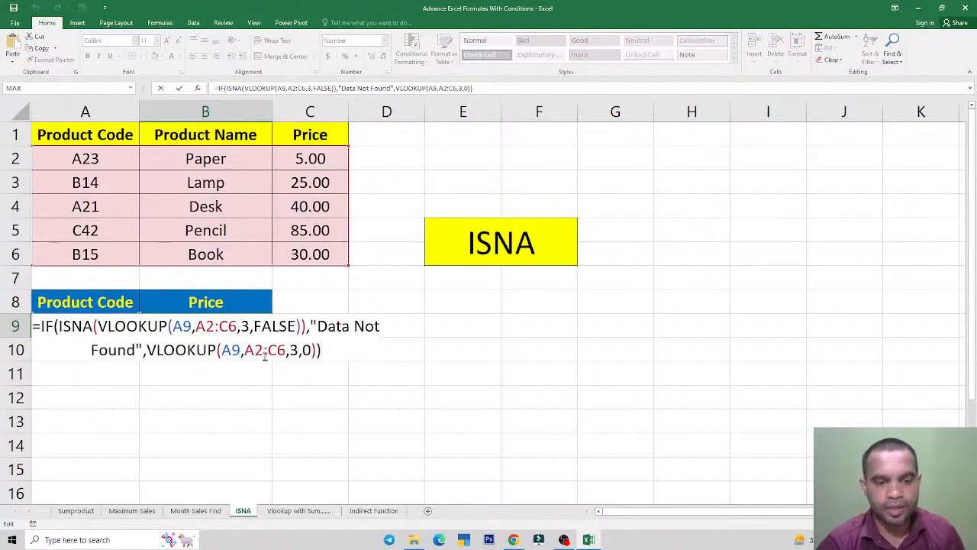
{"action": "key", "text": "Escape"}
{"action": "key", "text": "Delete"}
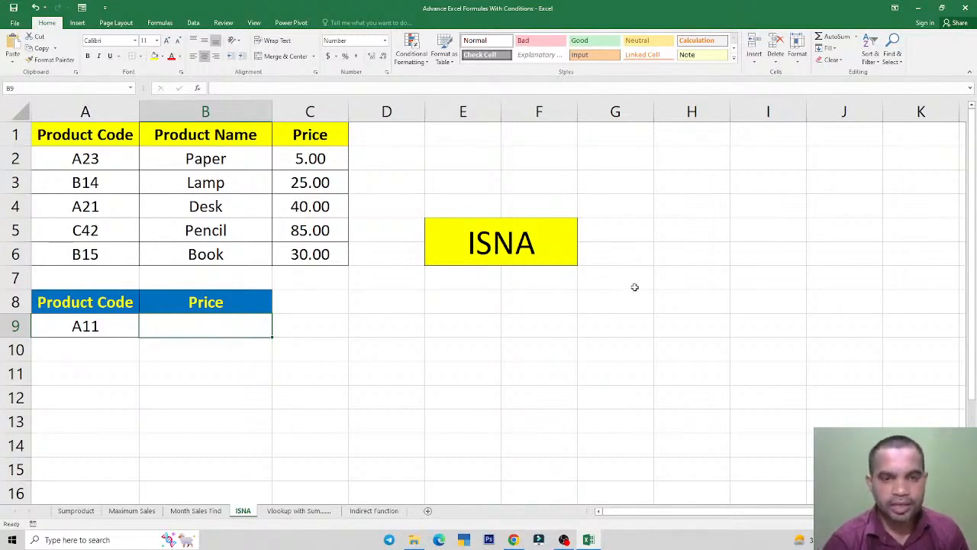
{"action": "left_click", "coordinate": [490, 243]}
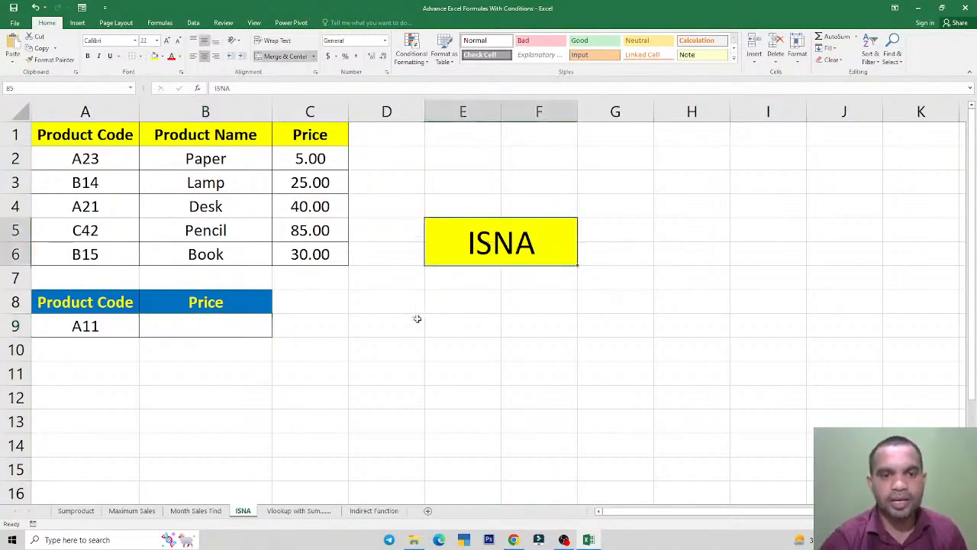
{"action": "left_click", "coordinate": [393, 329]}
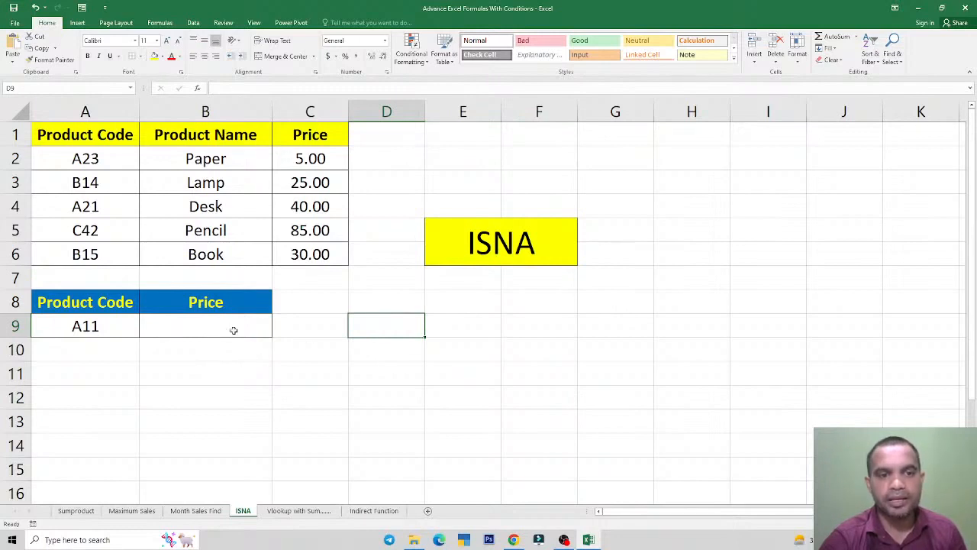
{"action": "left_click", "coordinate": [394, 358]}
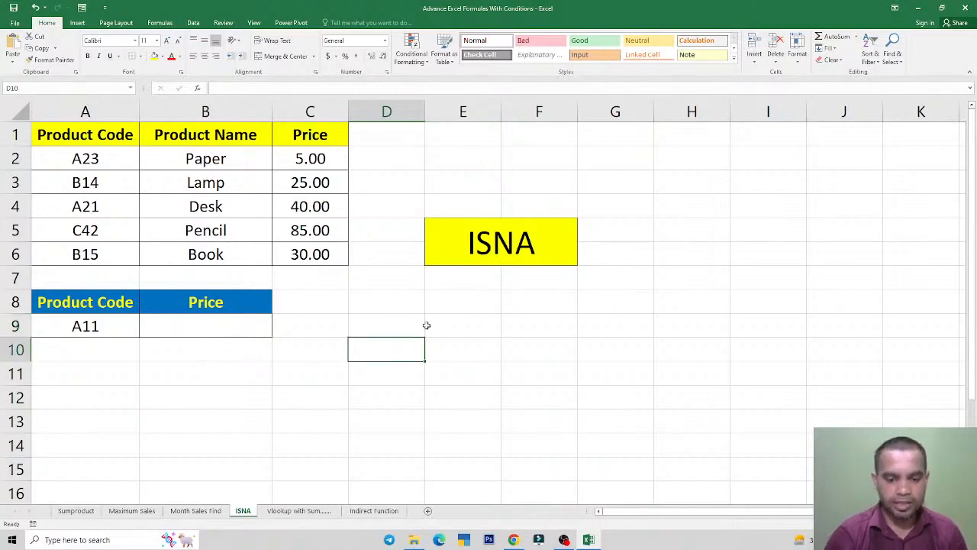
{"action": "type", "text": "="}
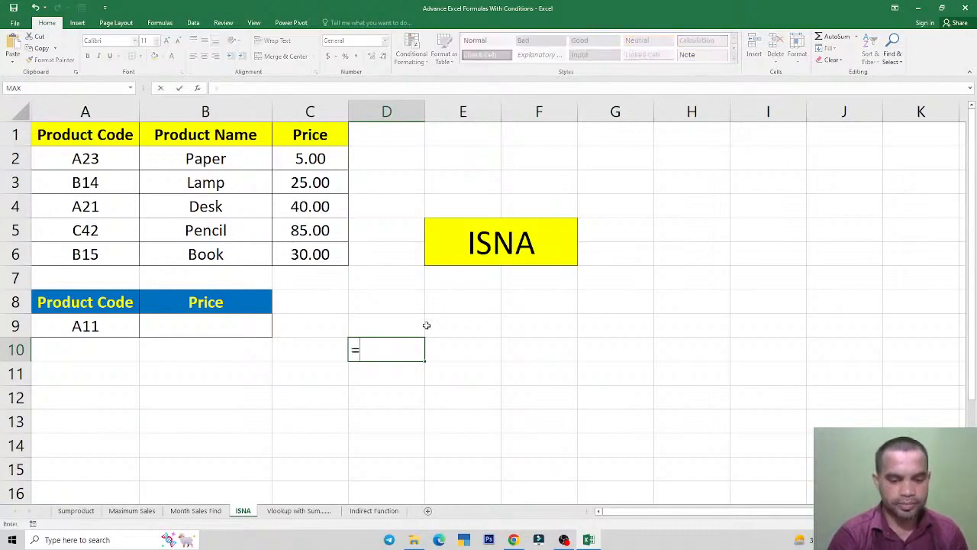
{"action": "type", "text": "in"}
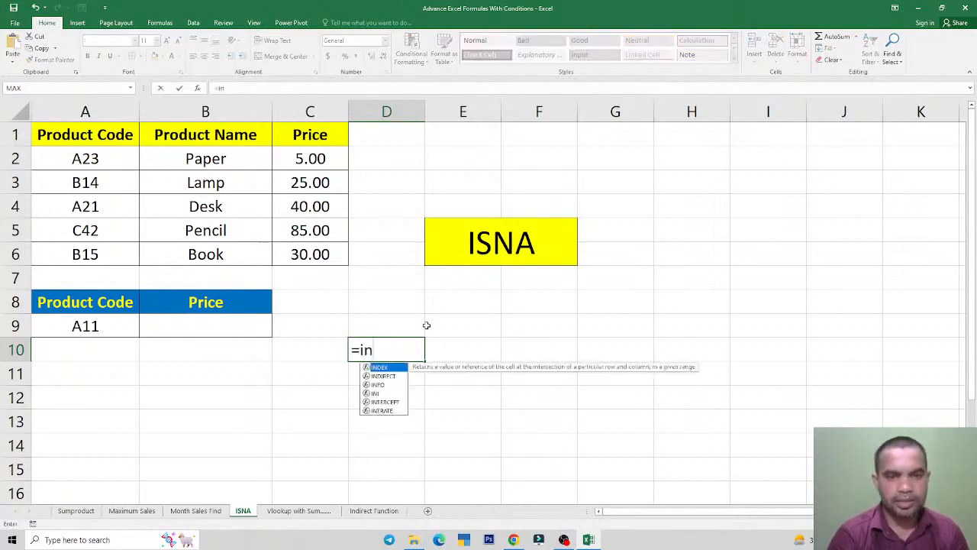
{"action": "type", "text": "s"}
{"action": "key", "text": "BackSpace"}
{"action": "type", "text": "na"}
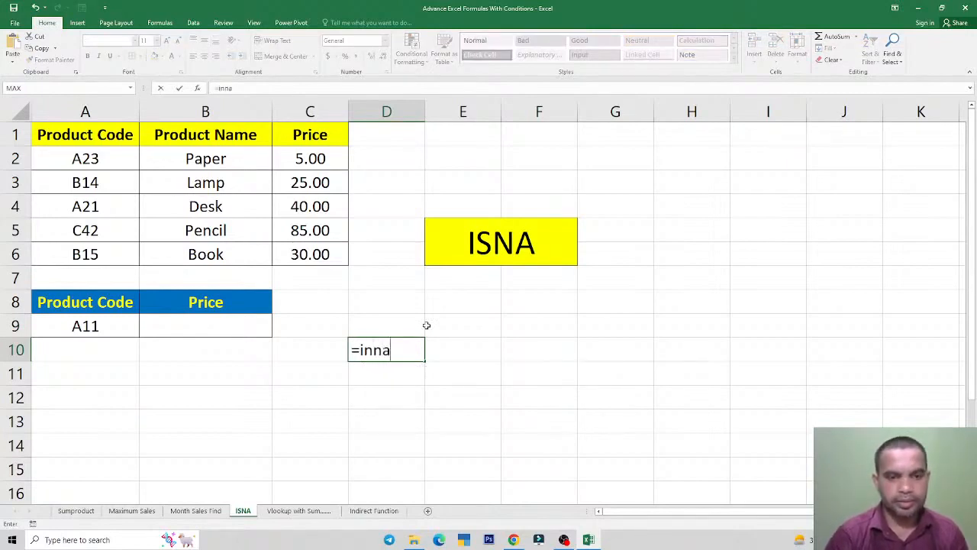
{"action": "key", "text": "Tab"}
{"action": "key", "text": "Left"}
{"action": "key", "text": "Delete"}
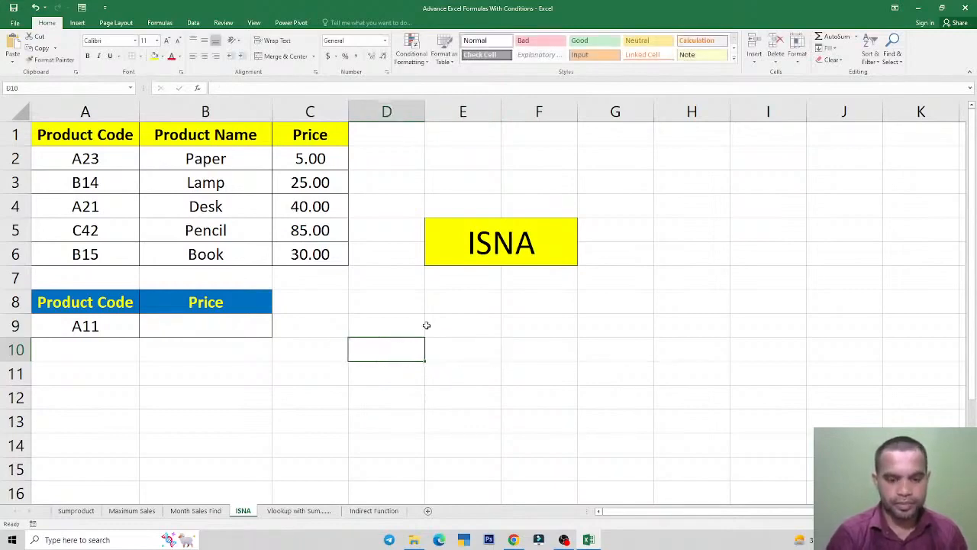
Enter the formula =NA() in D10 to demonstrate the not-available error value
{"action": "type", "text": "=isn"}
{"action": "key", "text": "BackSpace"}
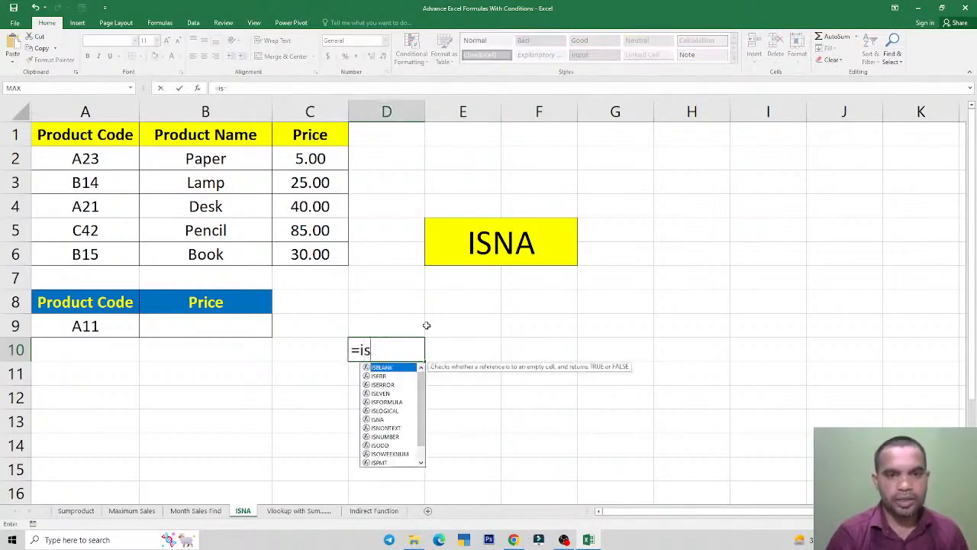
{"action": "key", "text": "BackSpace"}
{"action": "key", "text": "BackSpace"}
{"action": "type", "text": "na"}
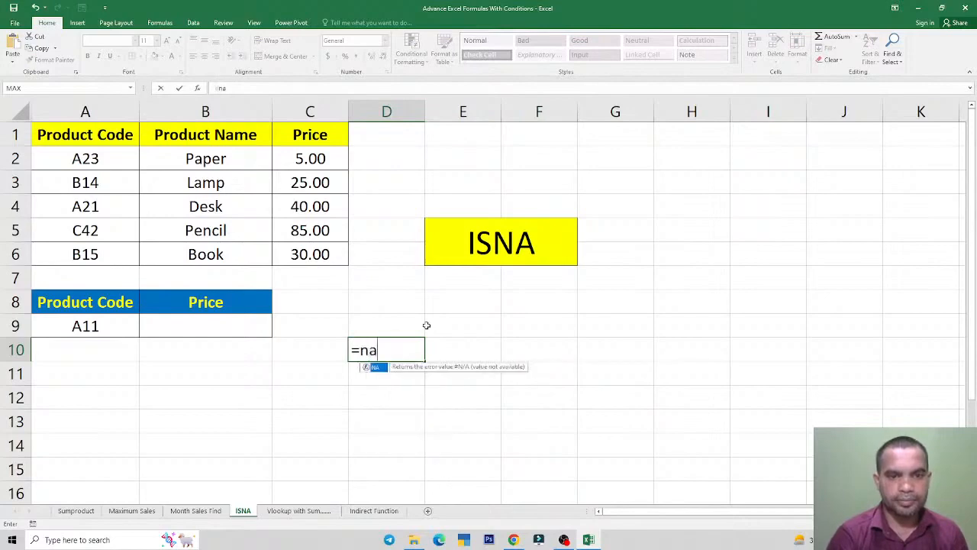
{"action": "key", "text": "Tab"}
{"action": "type", "text": ")"}
{"action": "key", "text": "Return"}
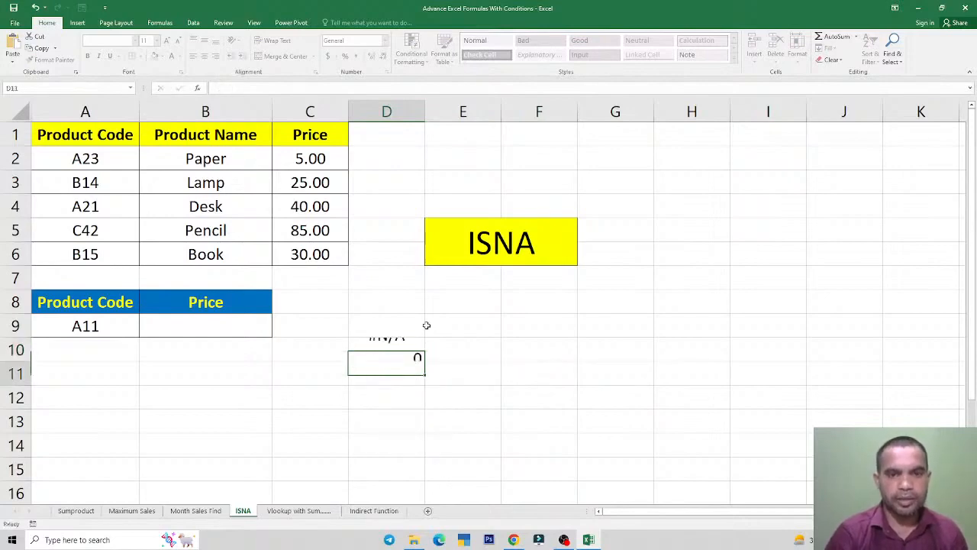
{"action": "key", "text": "Up"}
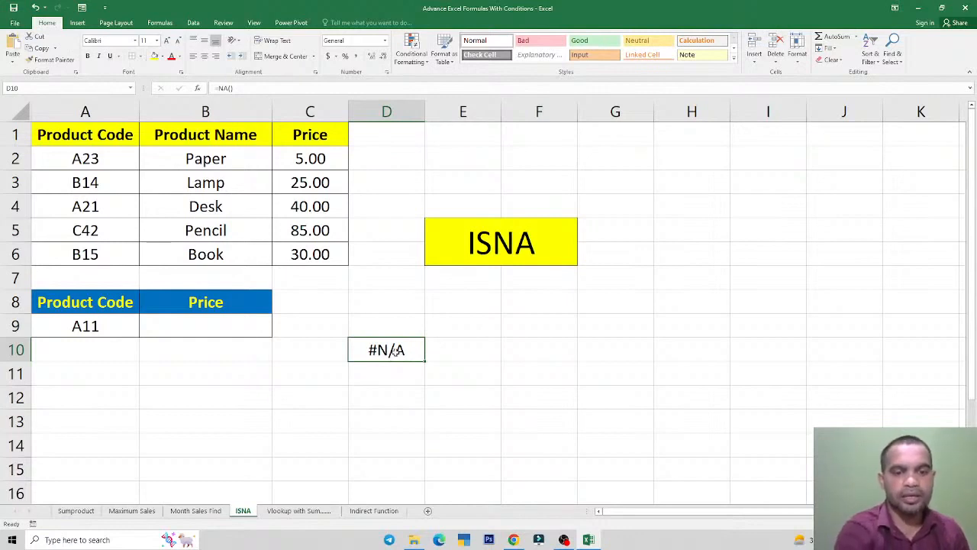
Refer to the ISNA heading for comparison and delete the NA formula from D10
{"action": "left_click", "coordinate": [498, 256]}
{"action": "left_click", "coordinate": [388, 351]}
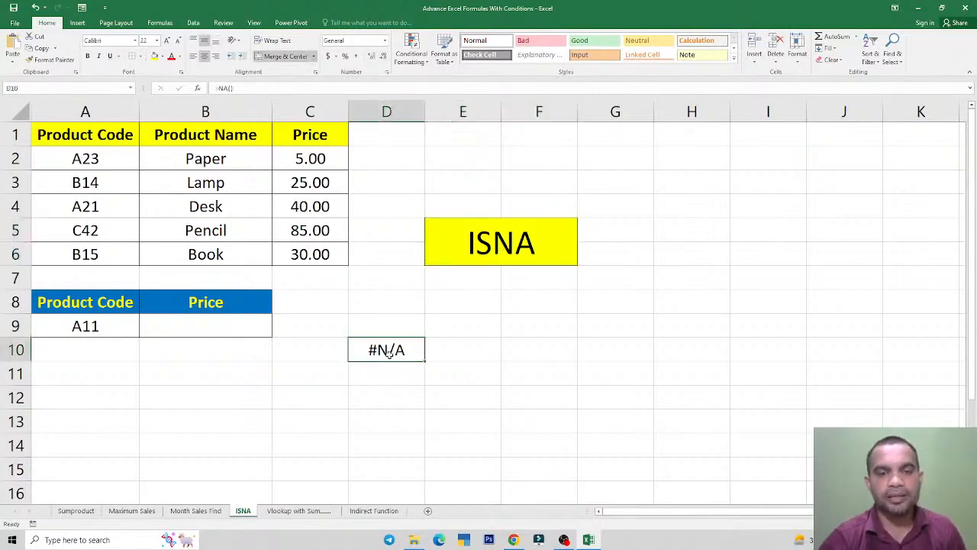
{"action": "key", "text": "Delete"}
{"action": "left_click", "coordinate": [254, 334]}
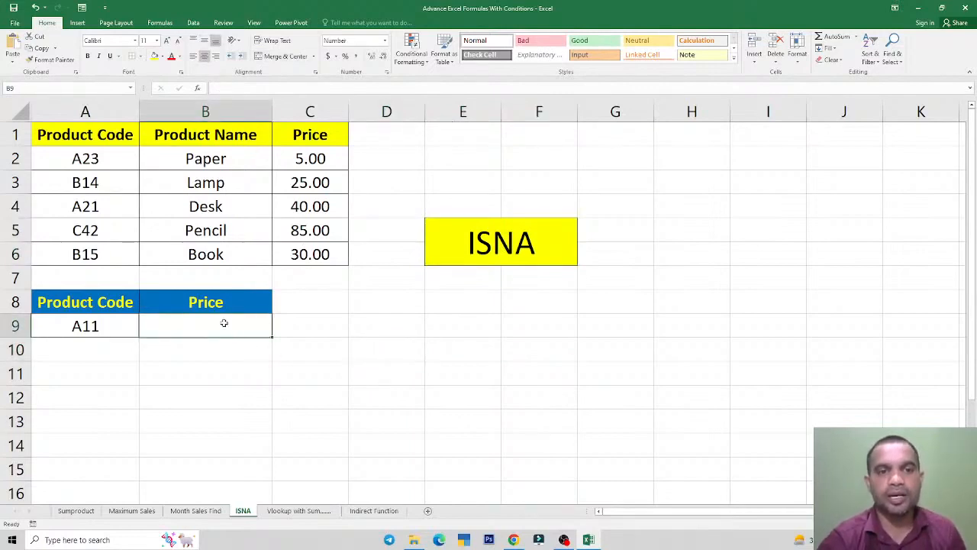
{"action": "type", "text": "=vlo"}
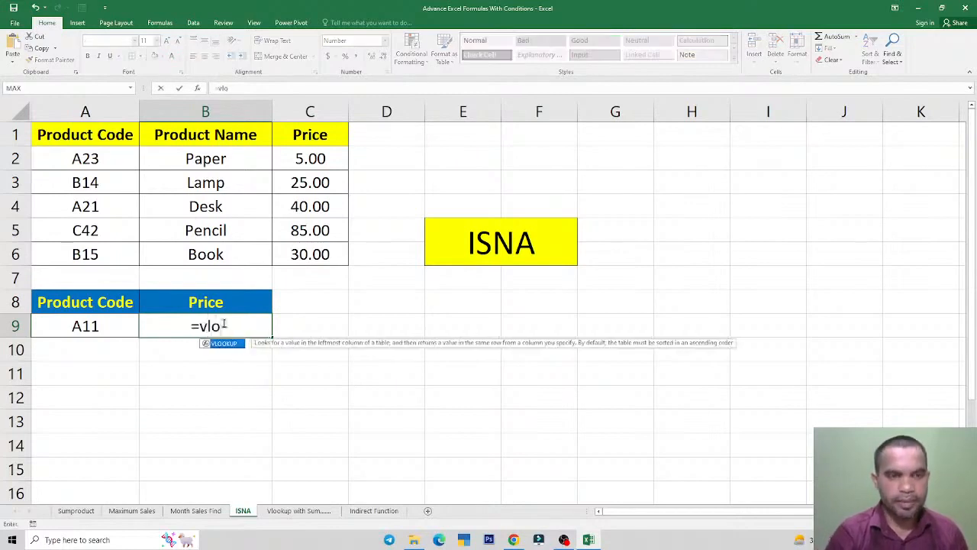
{"action": "key", "text": "Tab"}
{"action": "key", "text": "Escape"}
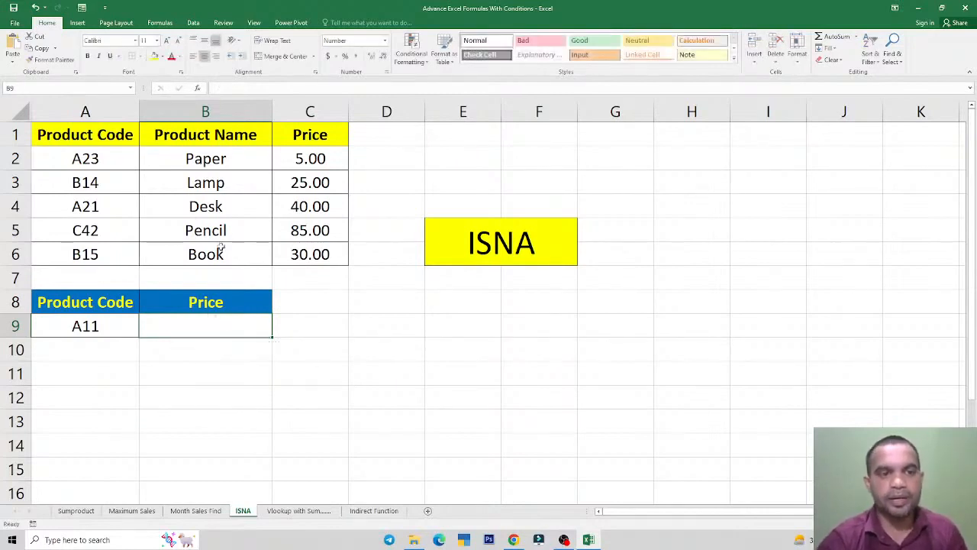
Enter the formula =VLOOKUP(A9,A2:C6,3,FALSE) in B9 to look up the price by exact product code match
{"action": "type", "text": "=vlo"}
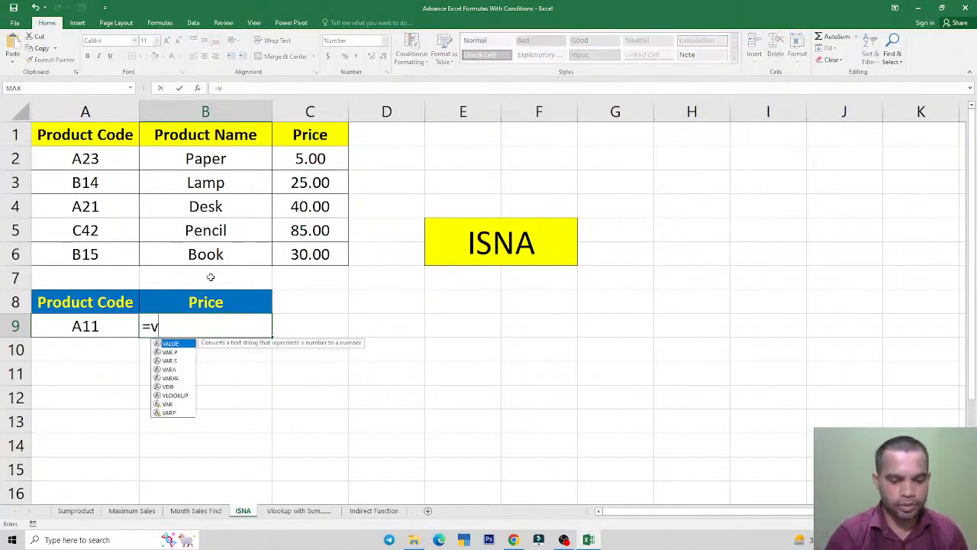
{"action": "key", "text": "Tab"}
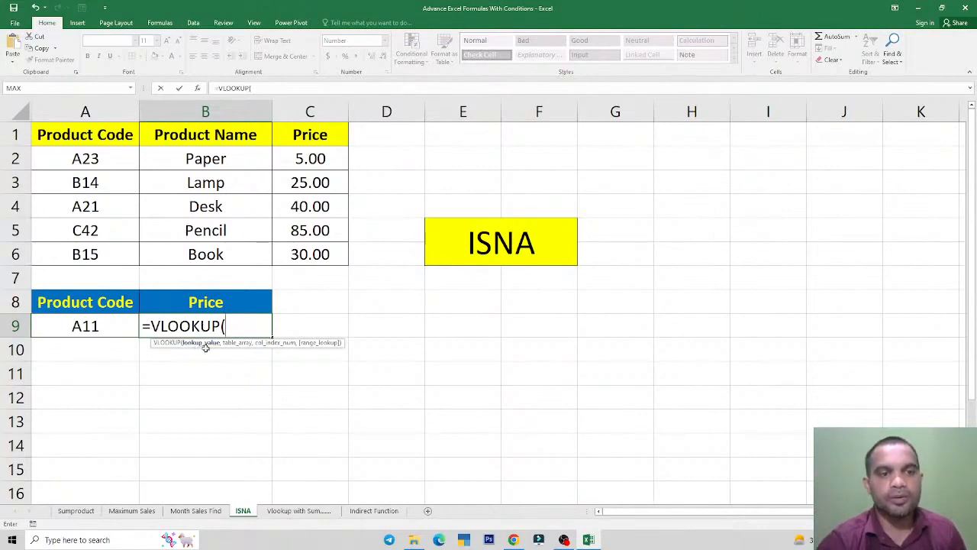
{"action": "left_click", "coordinate": [80, 326]}
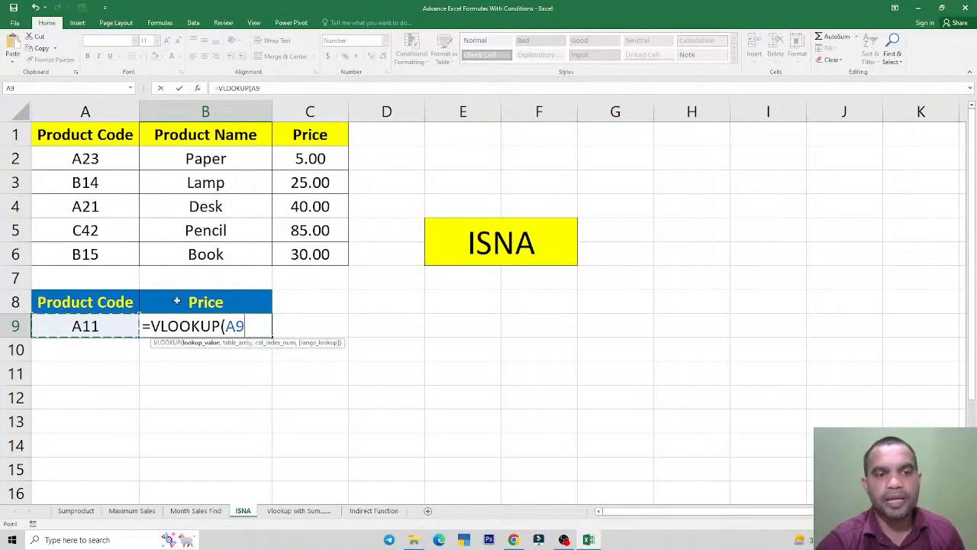
{"action": "type", "text": ","}
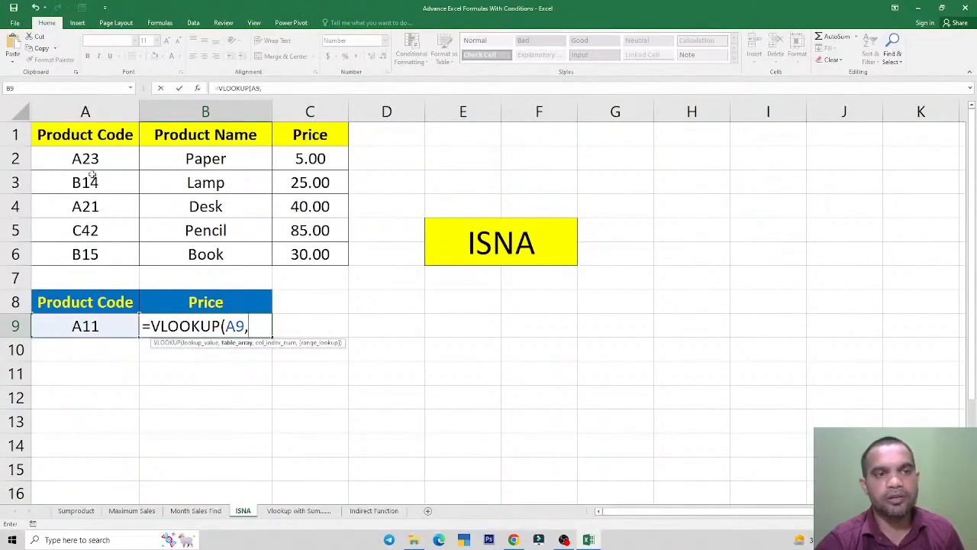
{"action": "left_click_drag", "start_coordinate": [89, 163], "coordinate": [302, 249]}
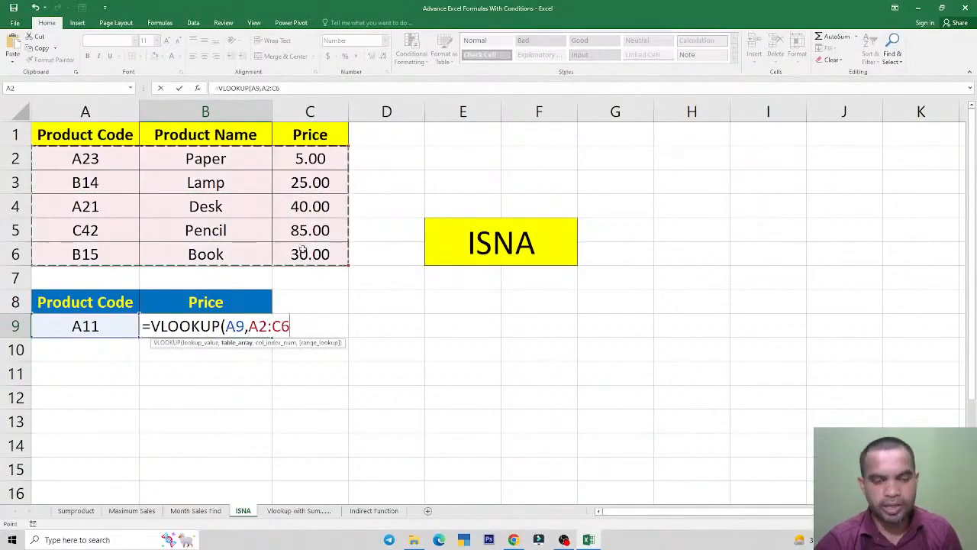
{"action": "type", "text": ","}
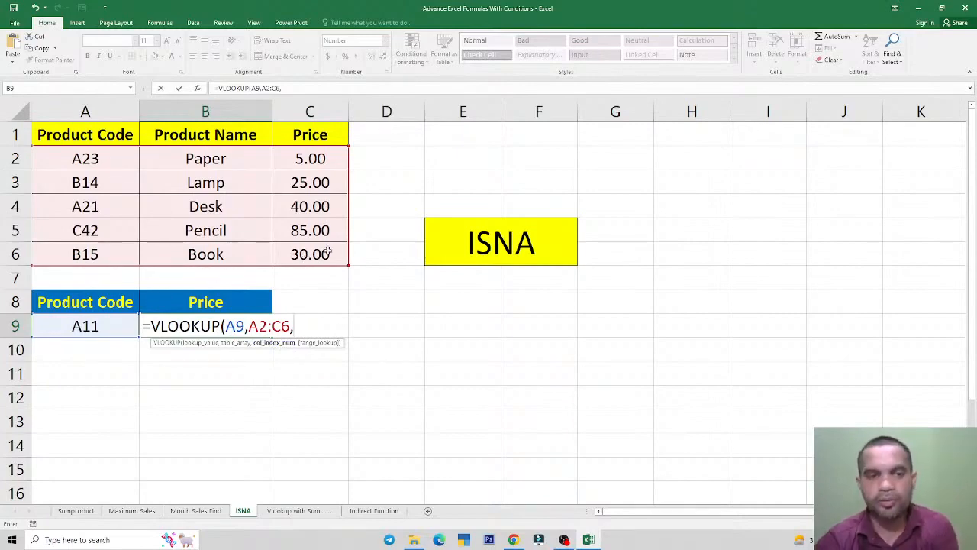
{"action": "type", "text": "3"}
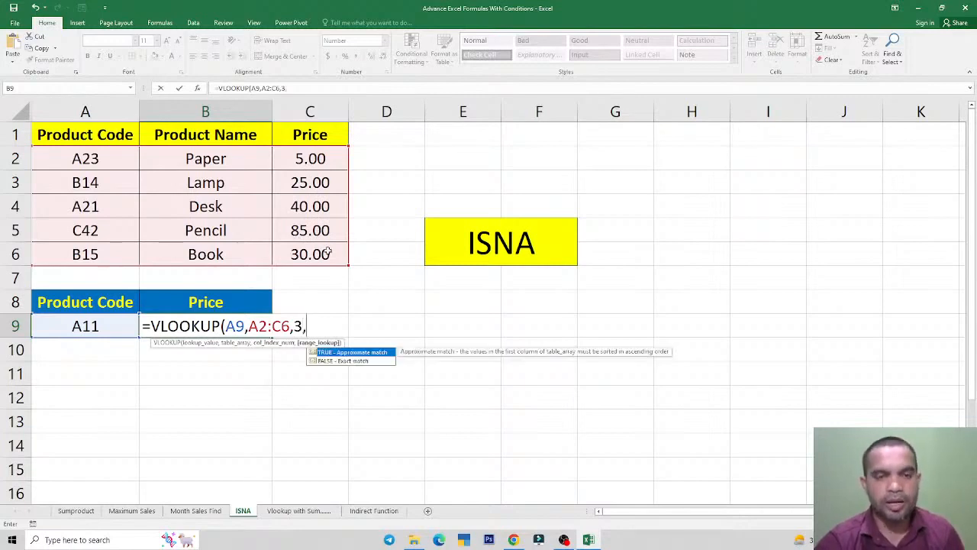
{"action": "type", "text": ","}
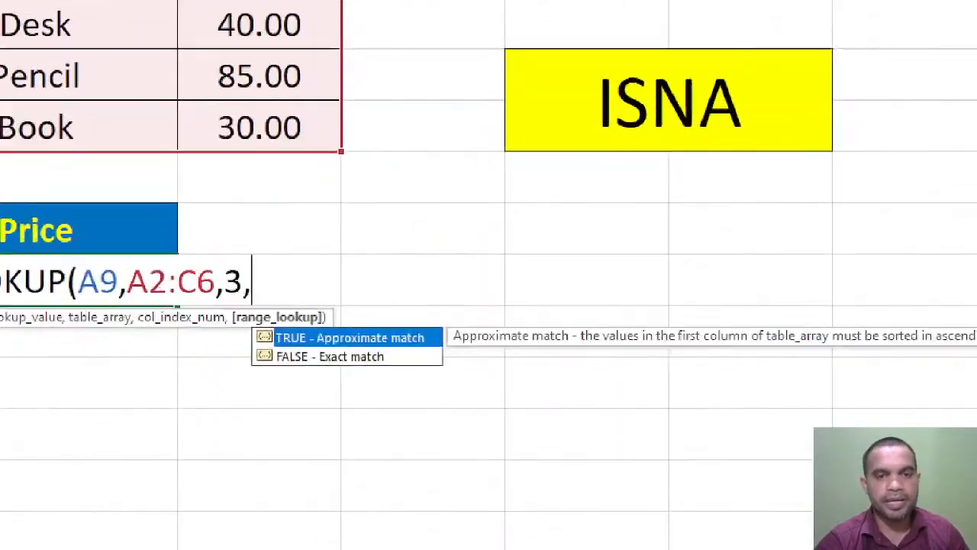
{"action": "left_click_drag", "start_coordinate": [233, 339], "coordinate": [308, 379]}
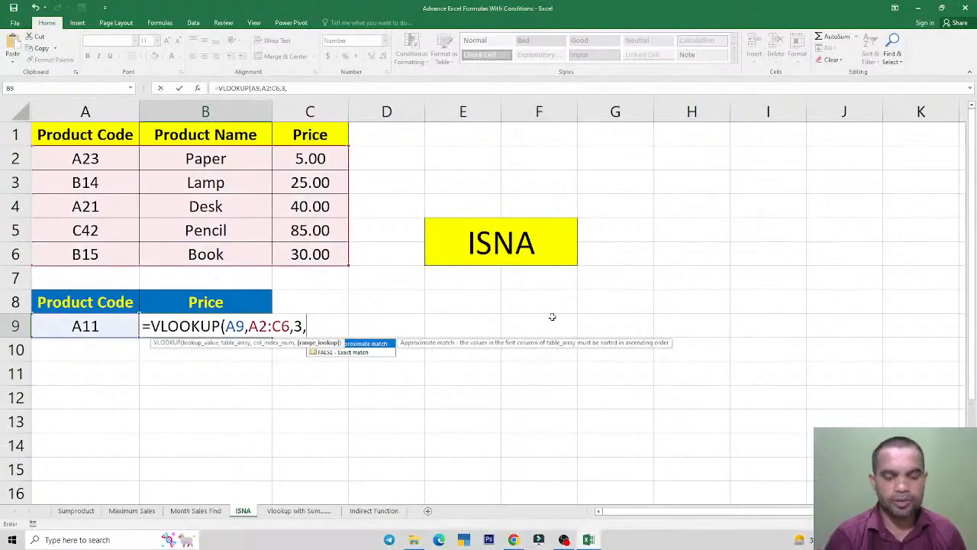
{"action": "type", "text": "false"}
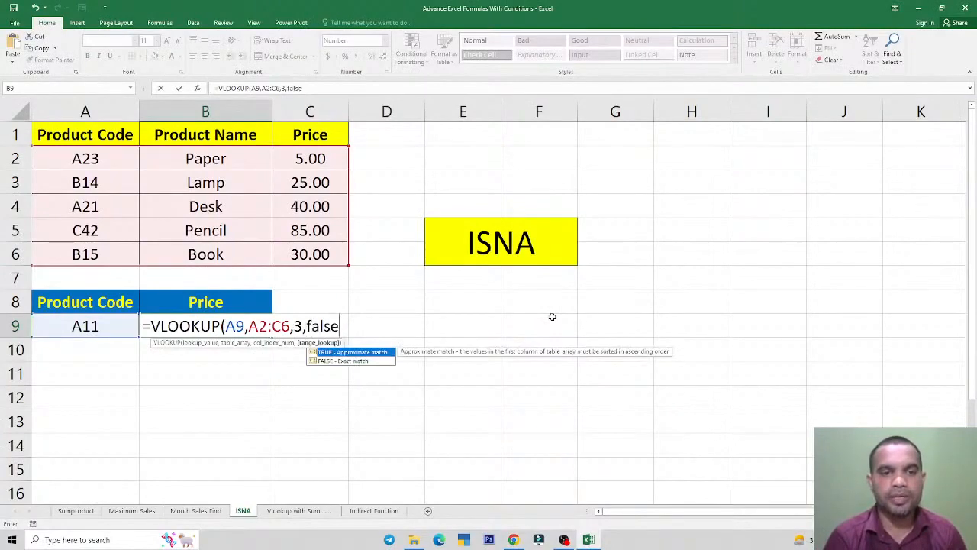
{"action": "type", "text": ")"}
{"action": "key", "text": "Return"}
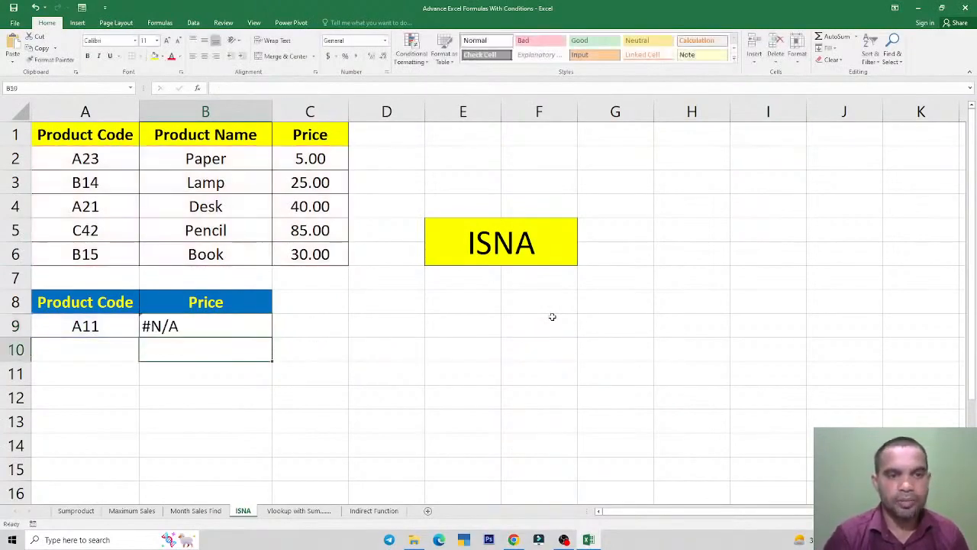
Check the lookup result in B9 against the product code in A9, and centre the contents of B9
{"action": "key", "text": "Up"}
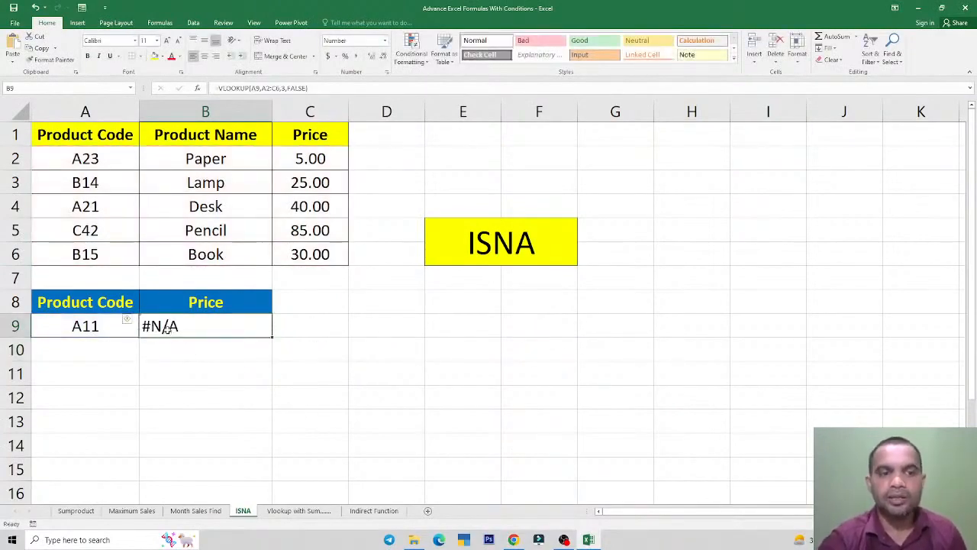
{"action": "left_click", "coordinate": [83, 325]}
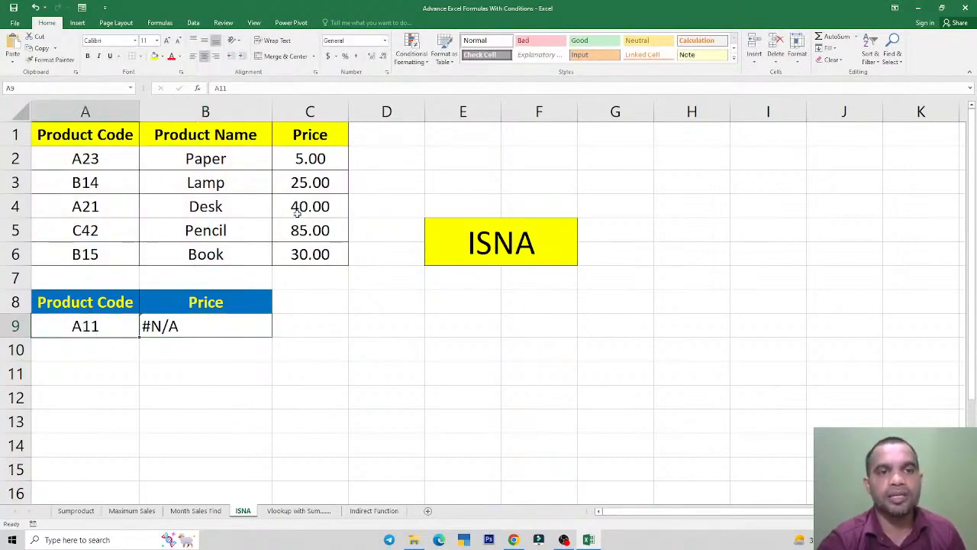
{"action": "left_click", "coordinate": [178, 327]}
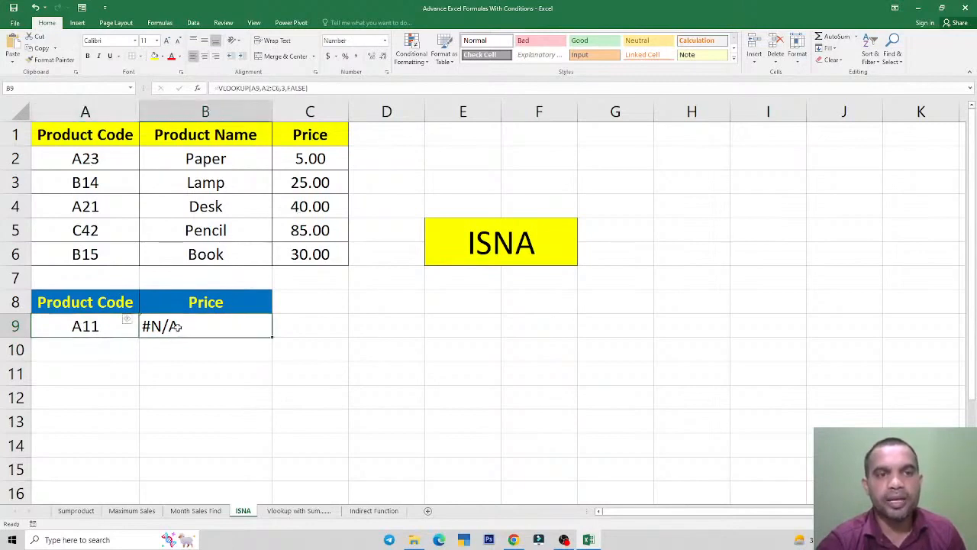
{"action": "left_click", "coordinate": [205, 56]}
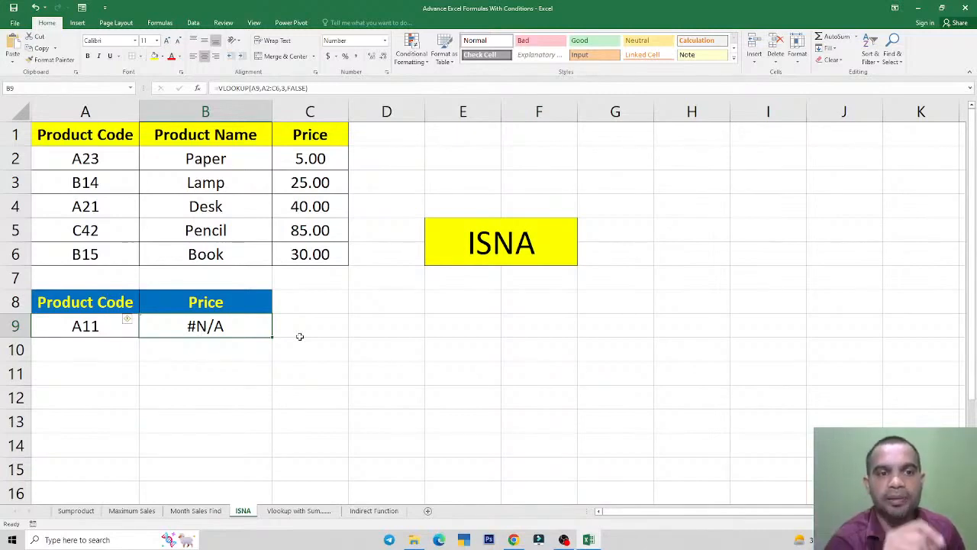
Wrap the VLOOKUP formula in B9 in an ISNA function and compare the result with the product code in A9
{"action": "key", "text": "F2"}
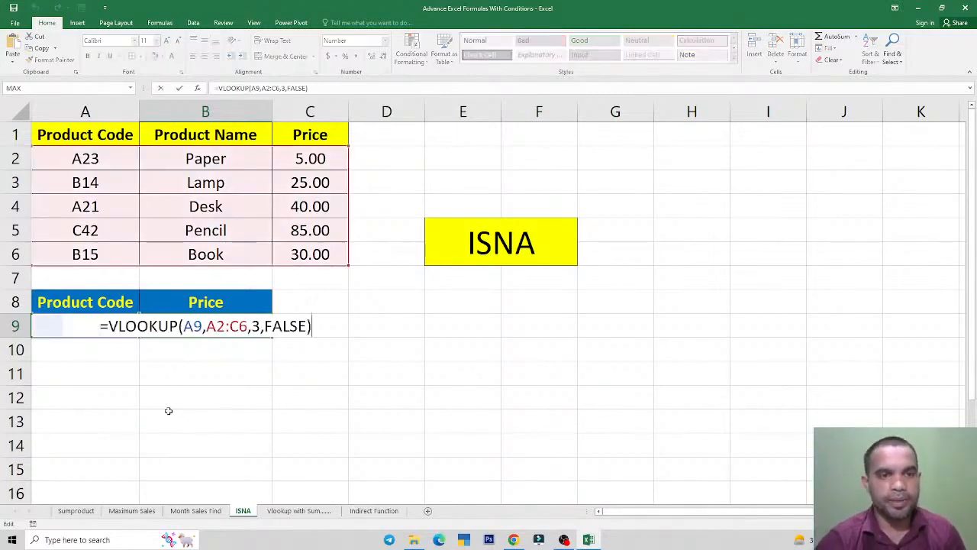
{"action": "left_click", "coordinate": [108, 326]}
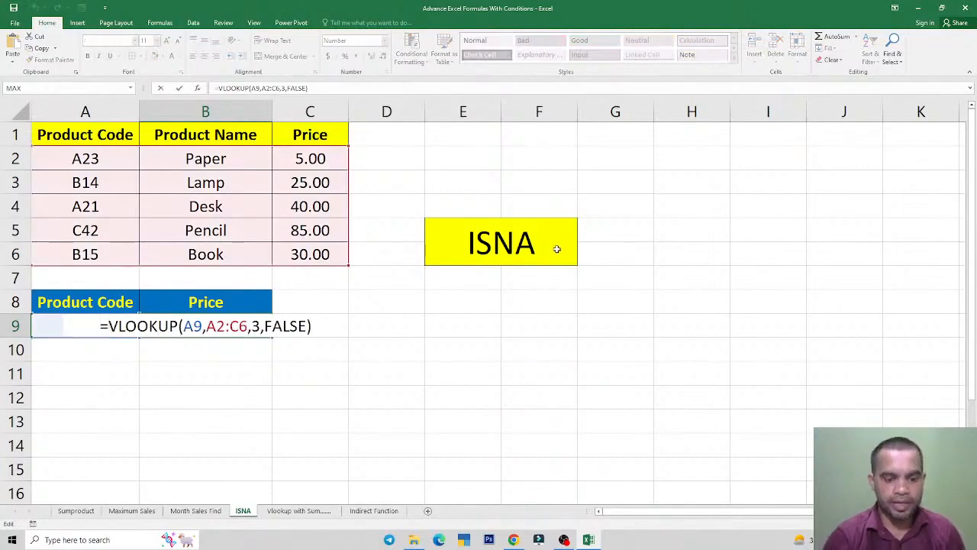
{"action": "type", "text": "isna"}
{"action": "key", "text": "Tab"}
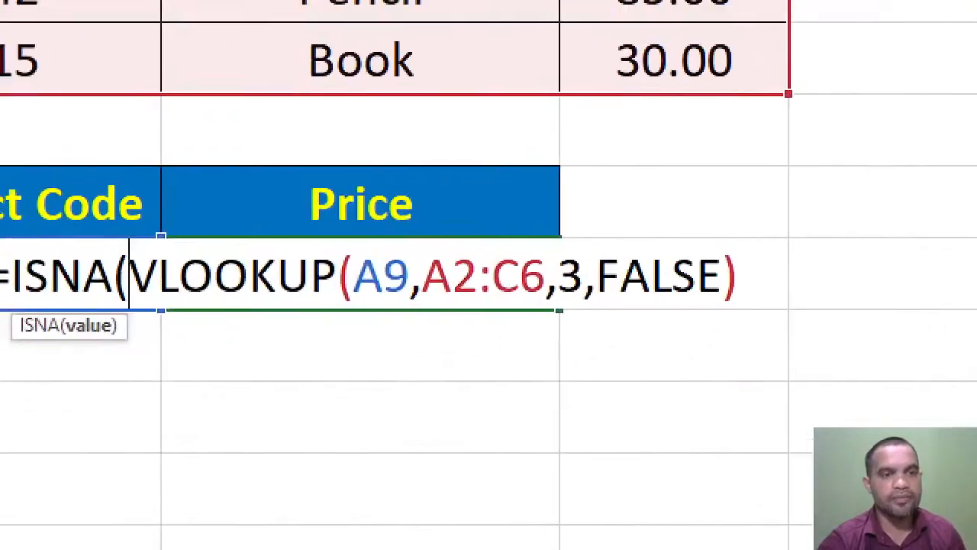
{"action": "mouse_move", "coordinate": [64, 314]}
{"action": "left_mouse_down"}
{"action": "mouse_move", "coordinate": [110, 347]}
{"action": "mouse_move", "coordinate": [134, 382]}
{"action": "left_mouse_up"}
{"action": "key", "text": "Escape"}
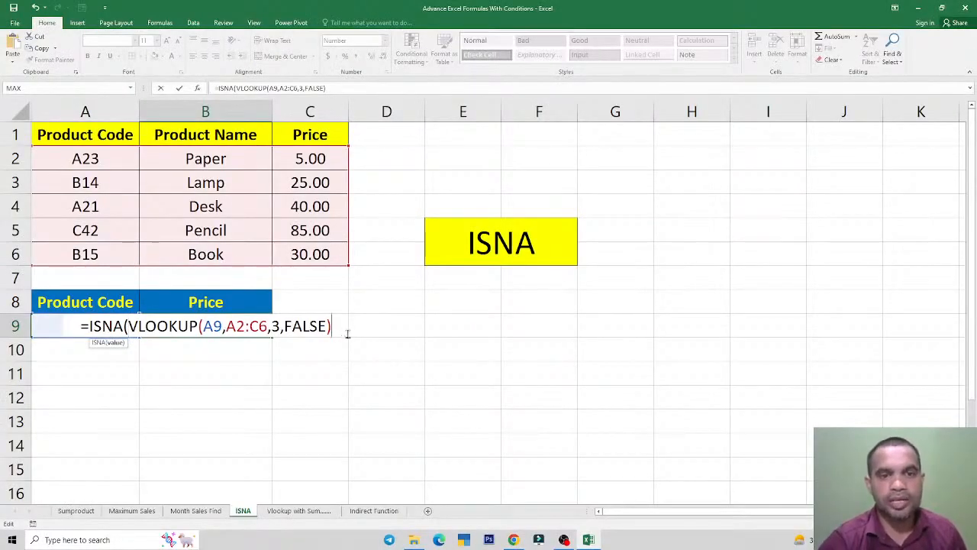
{"action": "type", "text": ")"}
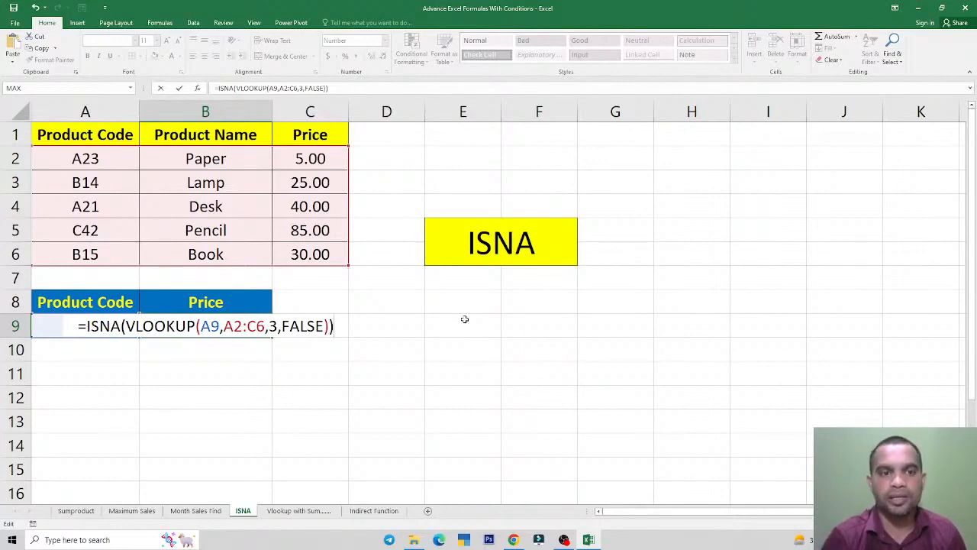
{"action": "key", "text": "Return"}
{"action": "key", "text": "Up"}
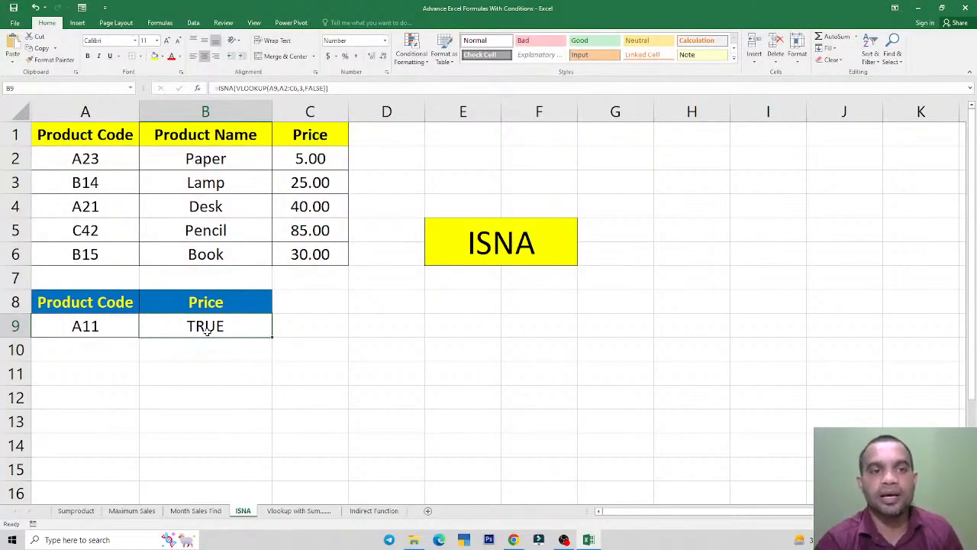
{"action": "left_click", "coordinate": [104, 327]}
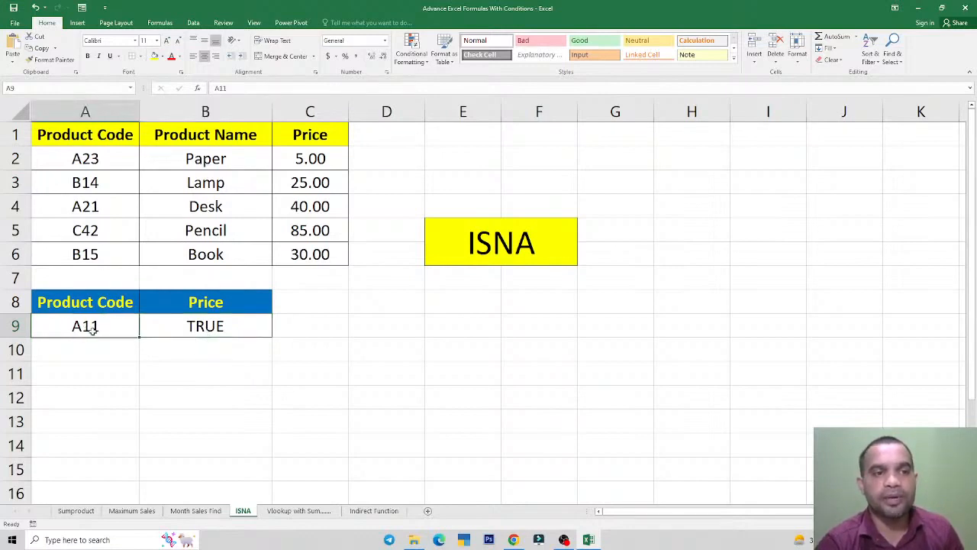
{"action": "left_click", "coordinate": [219, 328]}
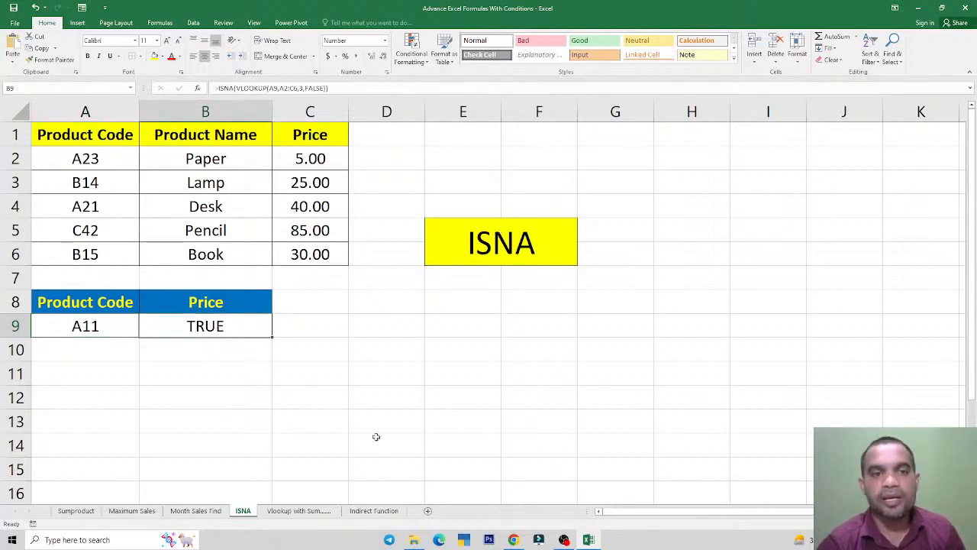
Nest the ISNA test in B9 inside an IF function with "Data Not Found" as the value if true
{"action": "double_click", "coordinate": [206, 326]}
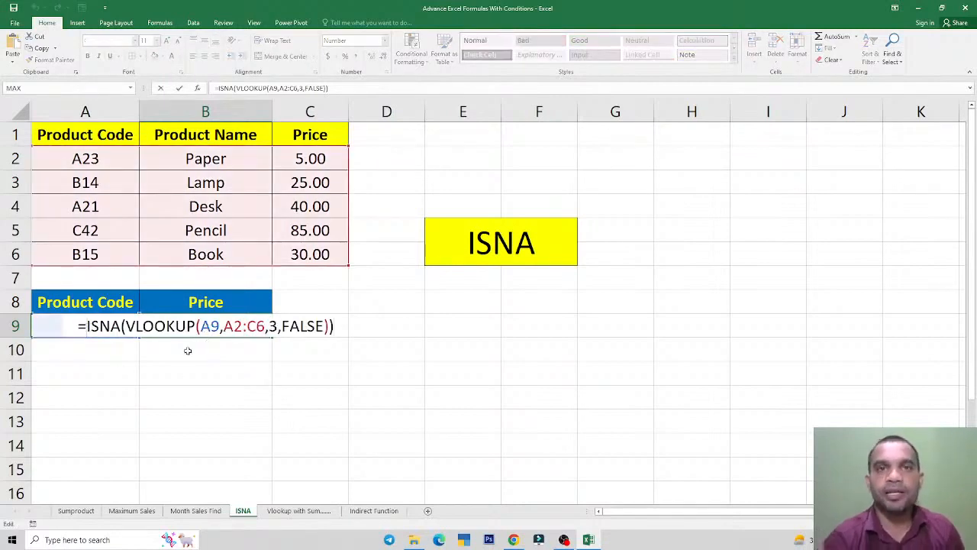
{"action": "key", "text": "Home"}
{"action": "key", "text": "Right"}
{"action": "type", "text": "IF("}
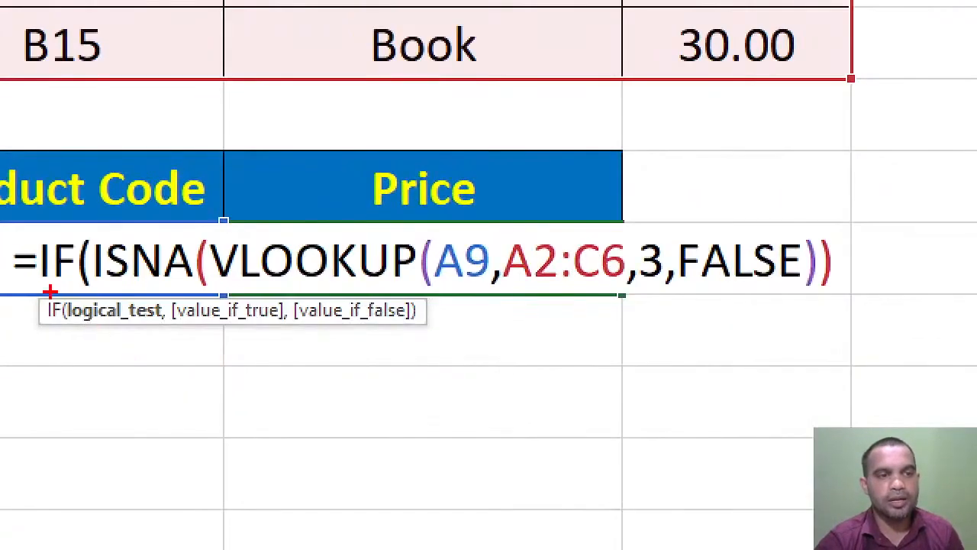
{"action": "mouse_move", "coordinate": [61, 305]}
{"action": "left_mouse_down"}
{"action": "mouse_move", "coordinate": [89, 331]}
{"action": "mouse_move", "coordinate": [170, 364]}
{"action": "left_mouse_up"}
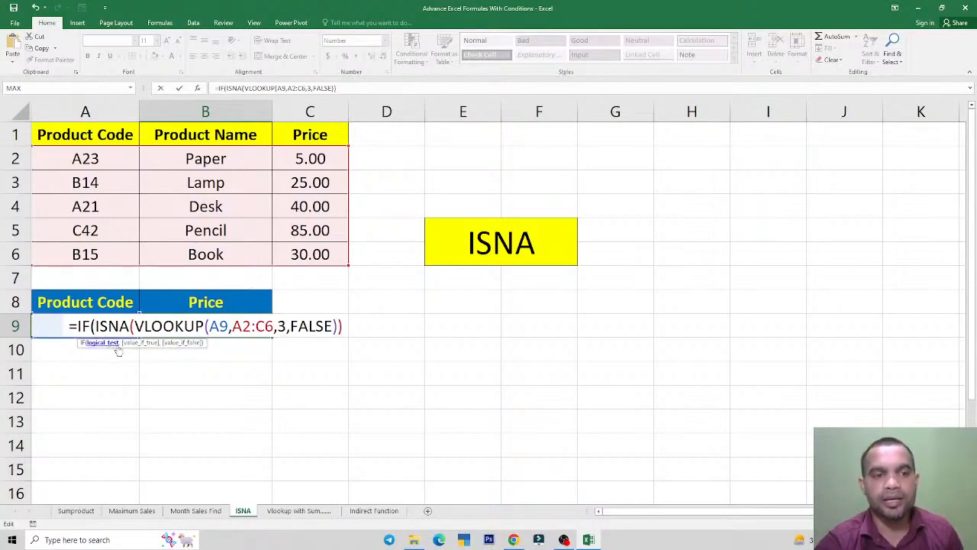
{"action": "type", "text": ","}
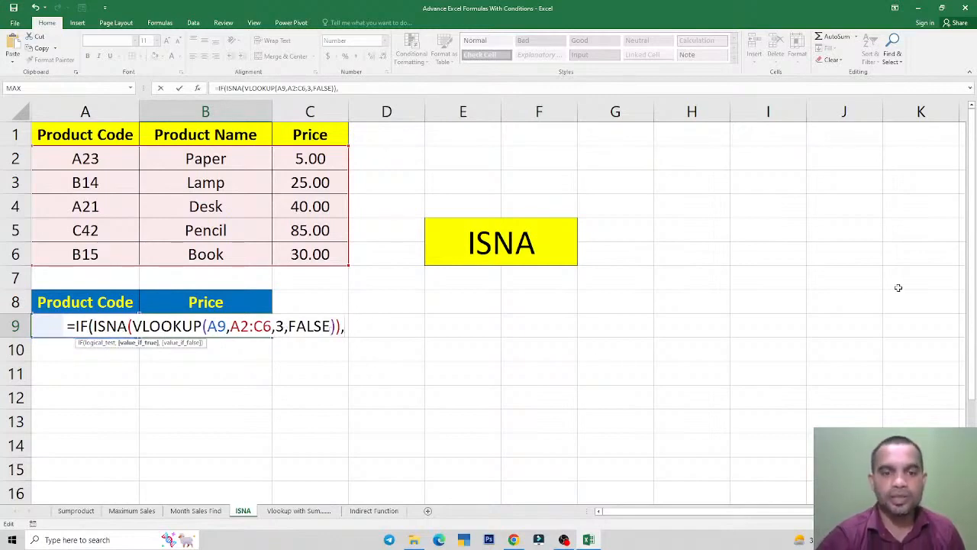
{"action": "type", "text": "\""}
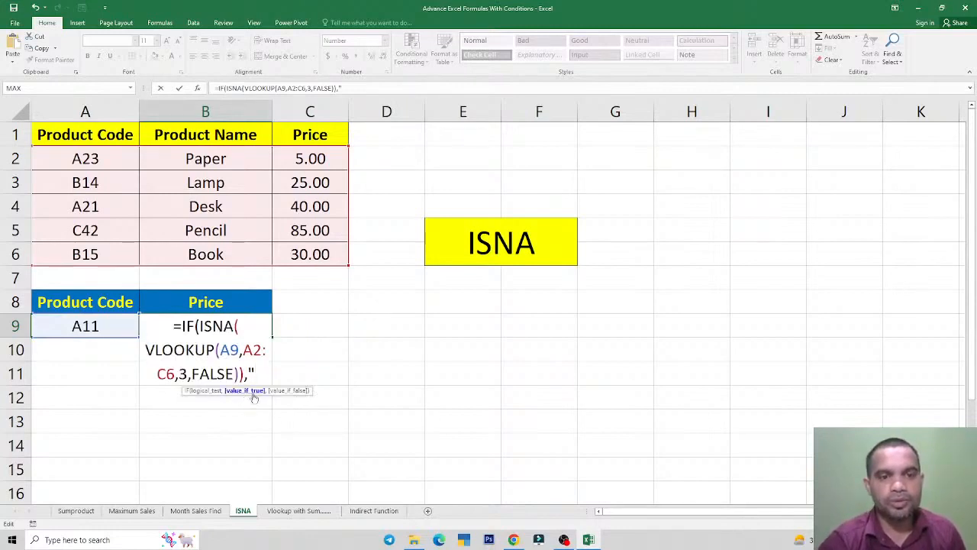
{"action": "type", "text": "Data"}
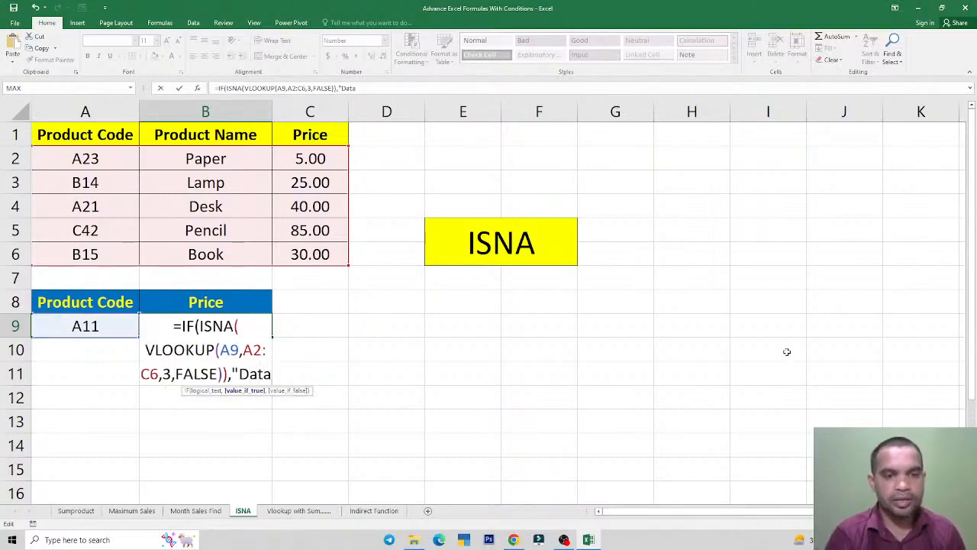
{"action": "type", "text": " Not Fo"}
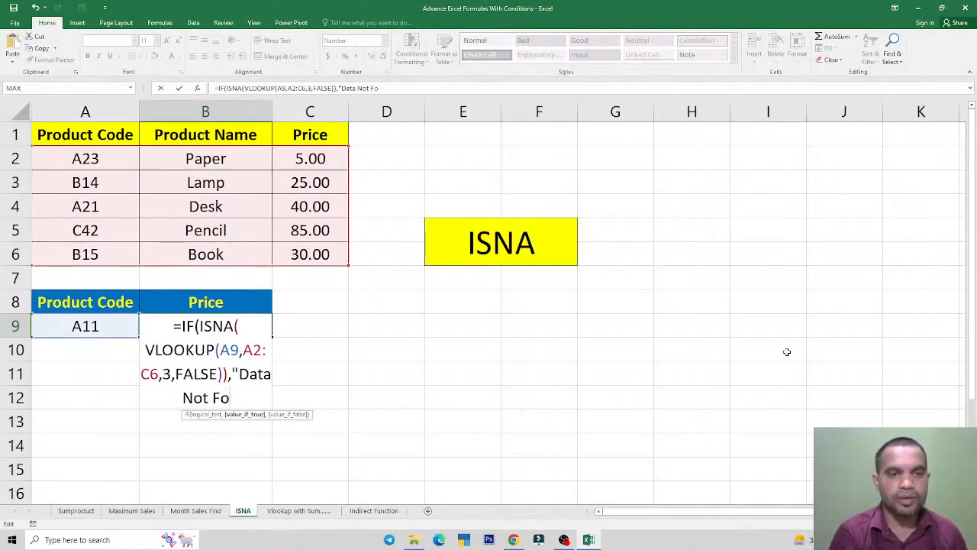
{"action": "type", "text": "und\""}
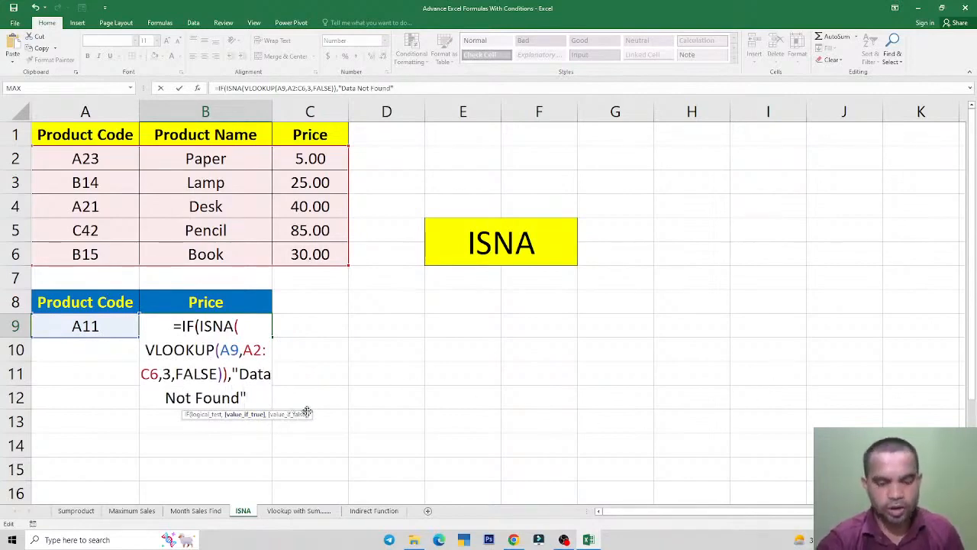
Add a VLOOKUP as the value if false in B9's IF formula, with lookup value A9 and table array A2:C6
{"action": "type", "text": ","}
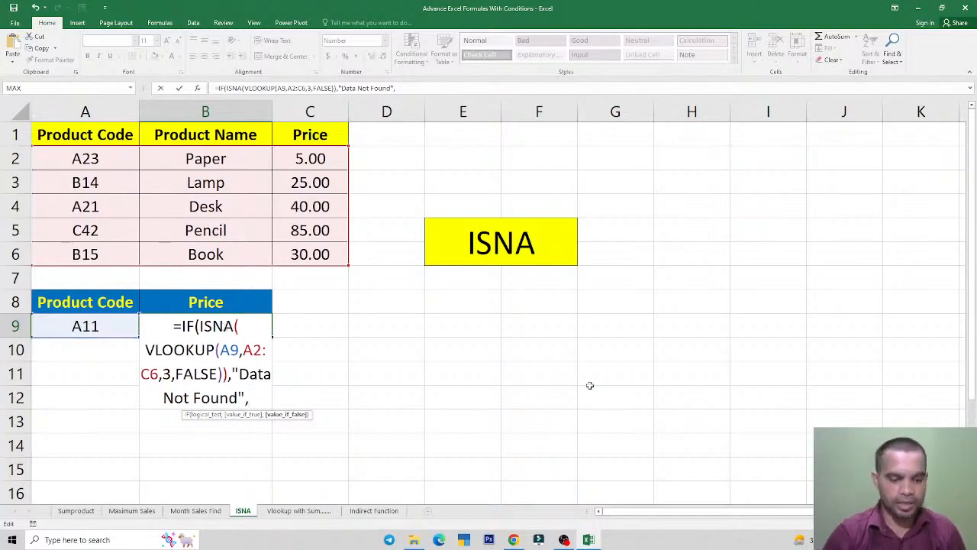
{"action": "type", "text": "vlo"}
{"action": "key", "text": "Tab"}
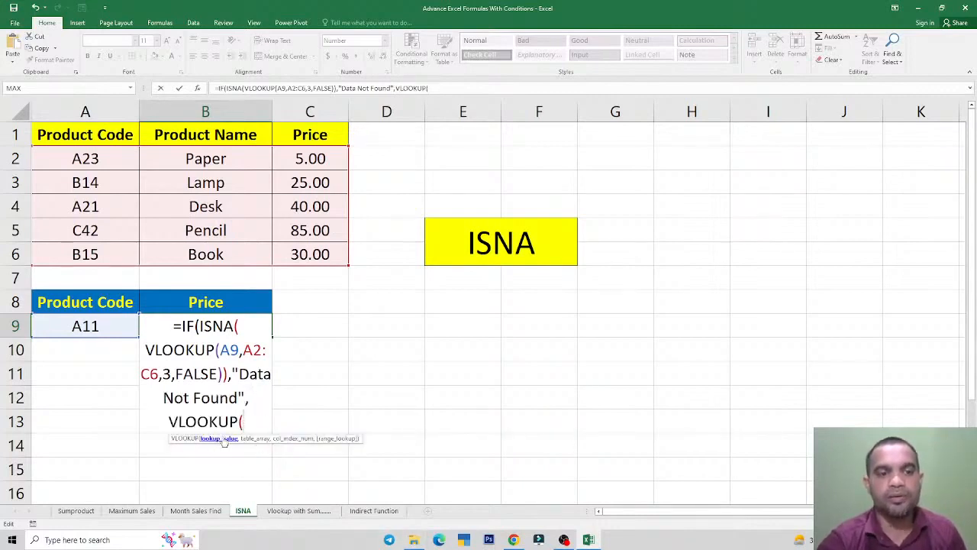
{"action": "left_click", "coordinate": [93, 326]}
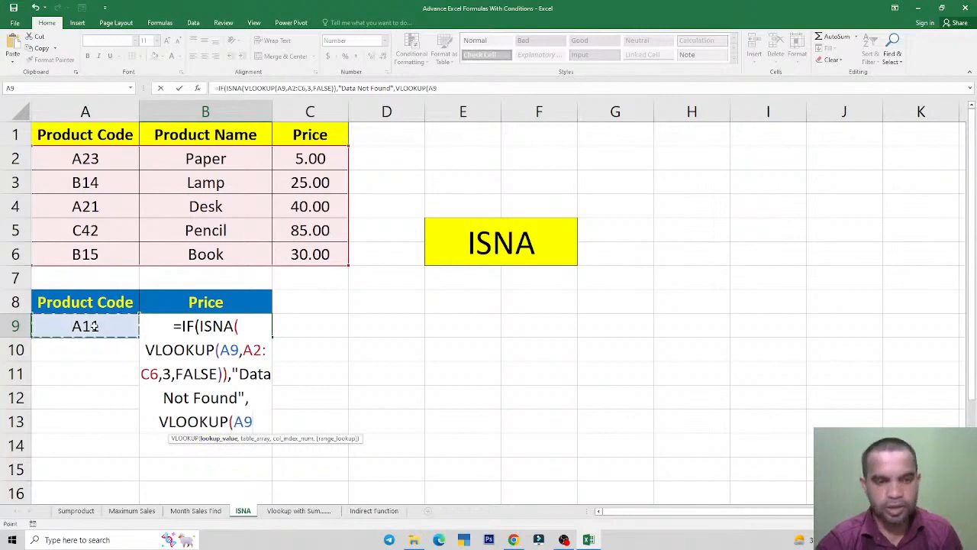
{"action": "type", "text": ","}
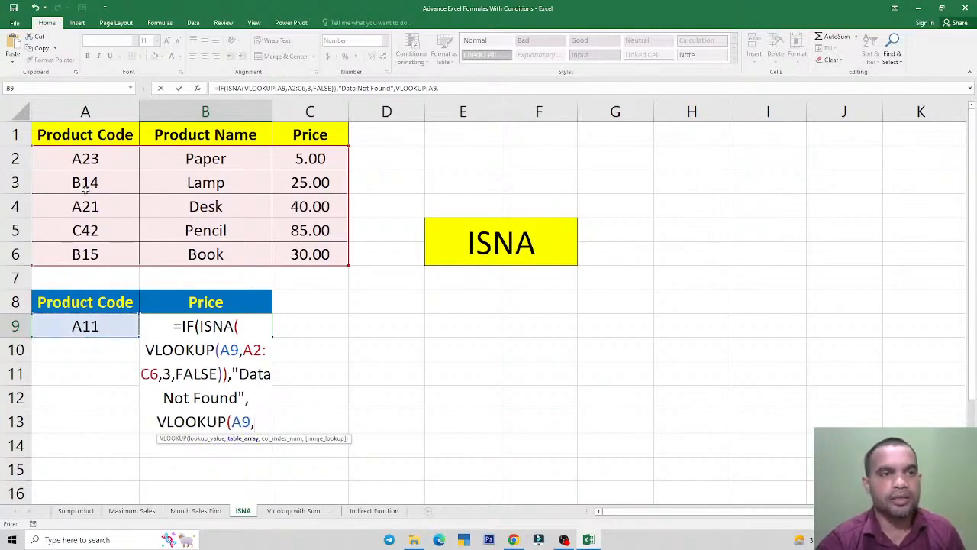
{"action": "left_click_drag", "start_coordinate": [84, 159], "coordinate": [324, 246]}
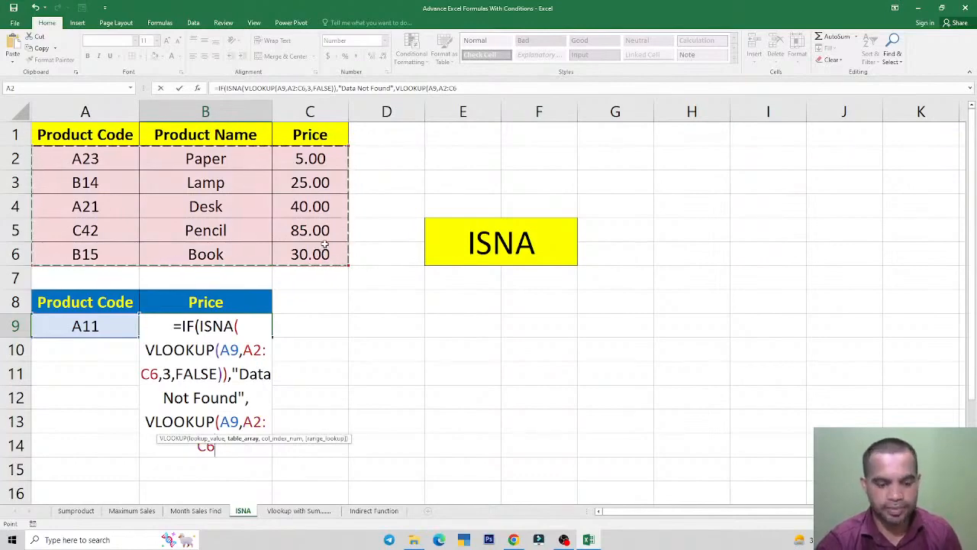
{"action": "type", "text": ","}
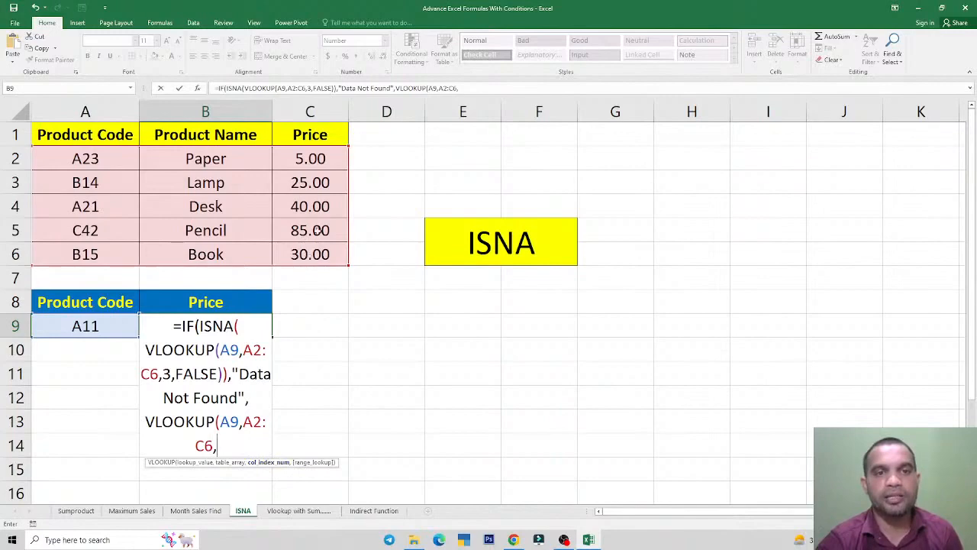
Complete B9's second VLOOKUP with column index 3 and range lookup FALSE, and enter the whole IF formula
{"action": "type", "text": "3,"}
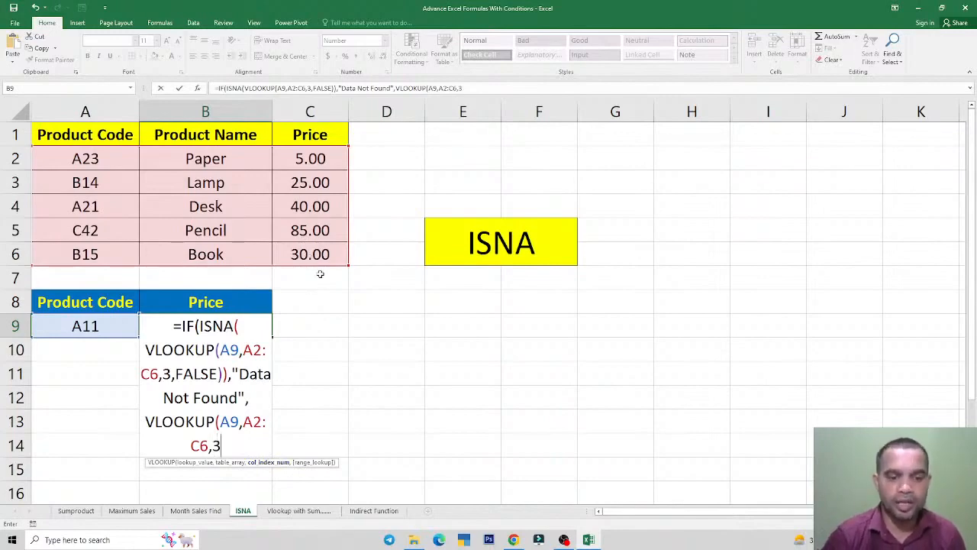
{"action": "type", "text": "0"}
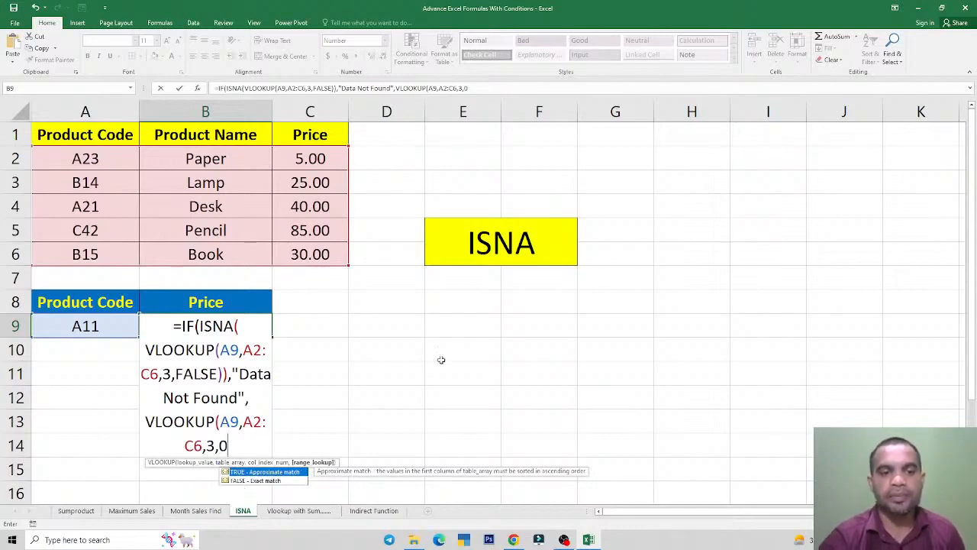
{"action": "key", "text": "BackSpace"}
{"action": "type", "text": "false"}
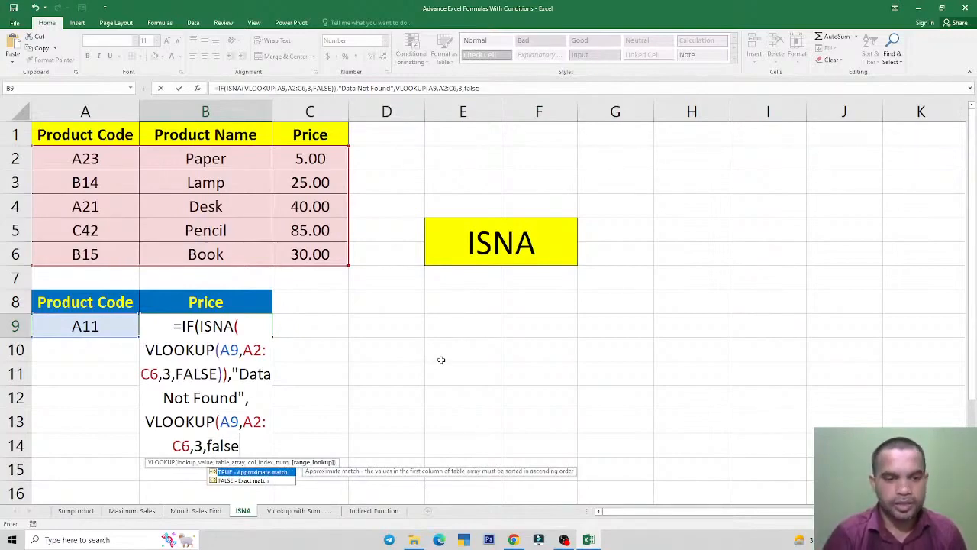
{"action": "type", "text": ")"}
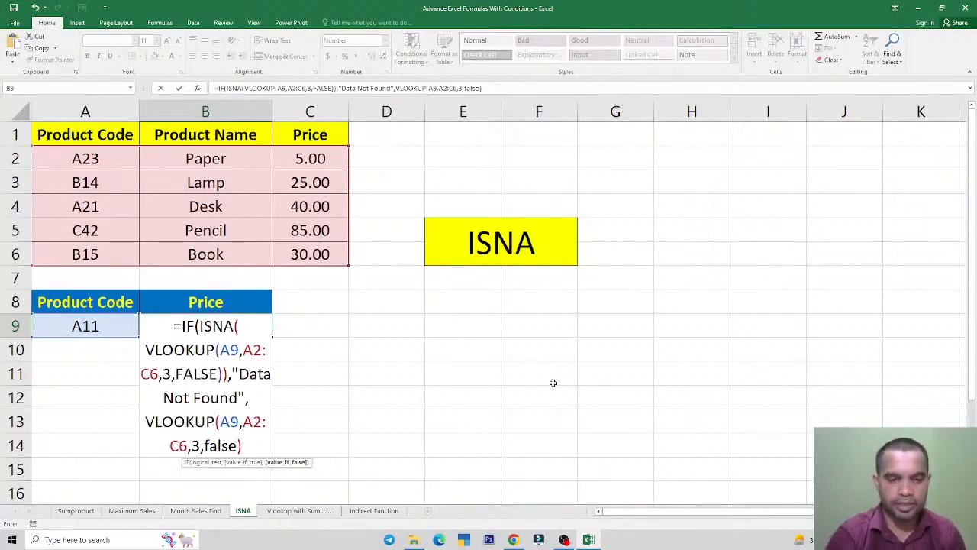
{"action": "key", "text": "ctrl+Return"}
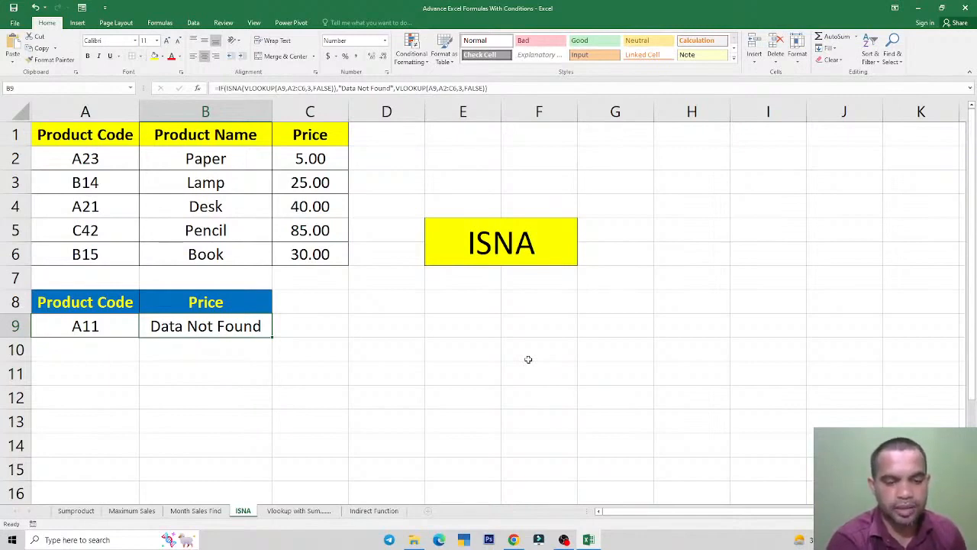
{"action": "double_click", "coordinate": [177, 327]}
{"action": "key", "text": "Escape"}
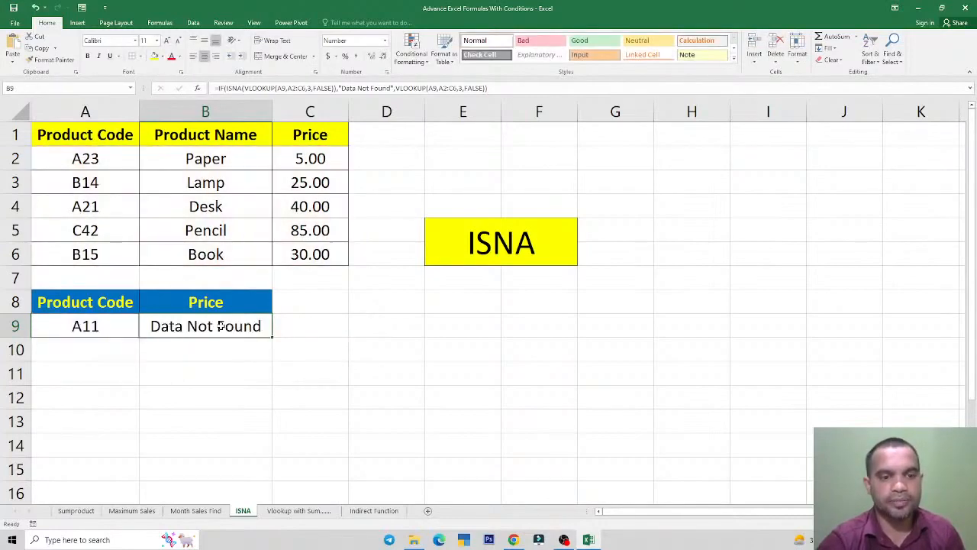
Open the "Vlookup with Sum" sheet and review the Formulas list covering Vlookup, SUM, MAX, MIN and COUNT
{"action": "left_click", "coordinate": [300, 510]}
{"action": "left_click", "coordinate": [342, 269]}
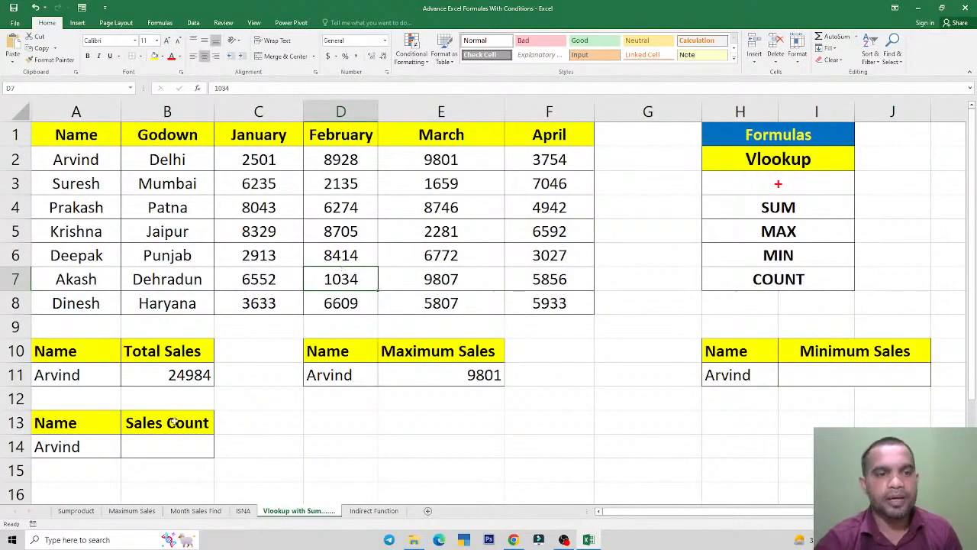
{"action": "left_click", "coordinate": [177, 370]}
{"action": "left_click_drag", "start_coordinate": [81, 136], "coordinate": [96, 303]}
{"action": "left_click", "coordinate": [93, 135]}
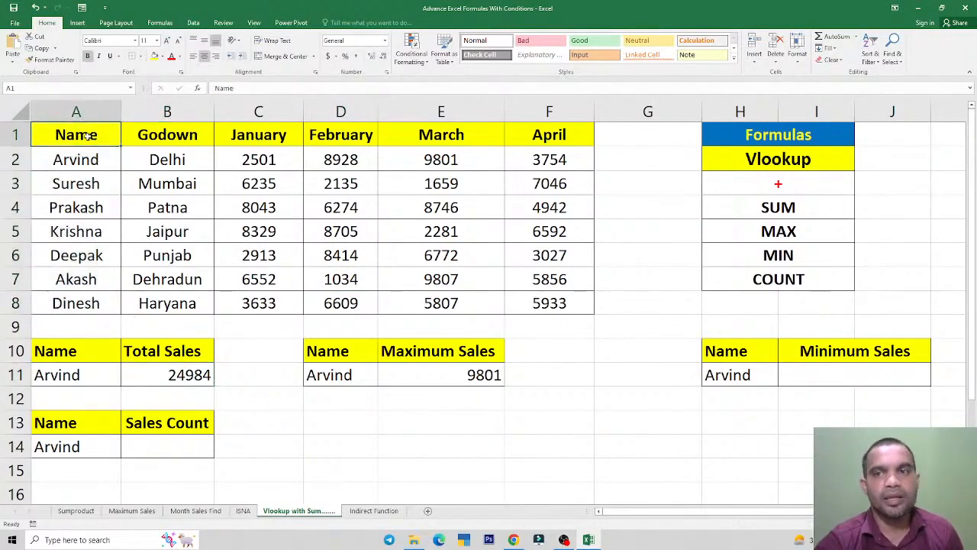
{"action": "left_click", "coordinate": [767, 160]}
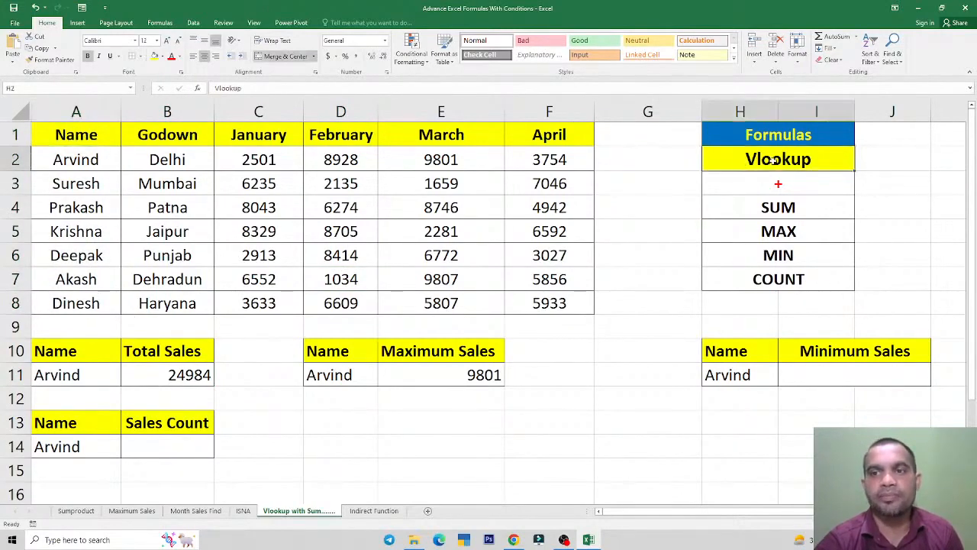
{"action": "left_click", "coordinate": [775, 207]}
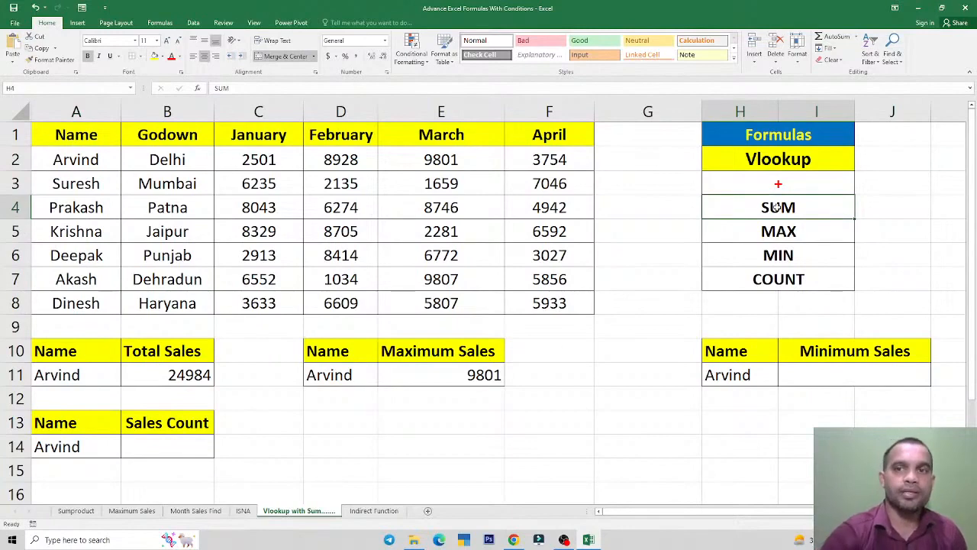
{"action": "left_click", "coordinate": [778, 232]}
{"action": "left_click", "coordinate": [782, 256]}
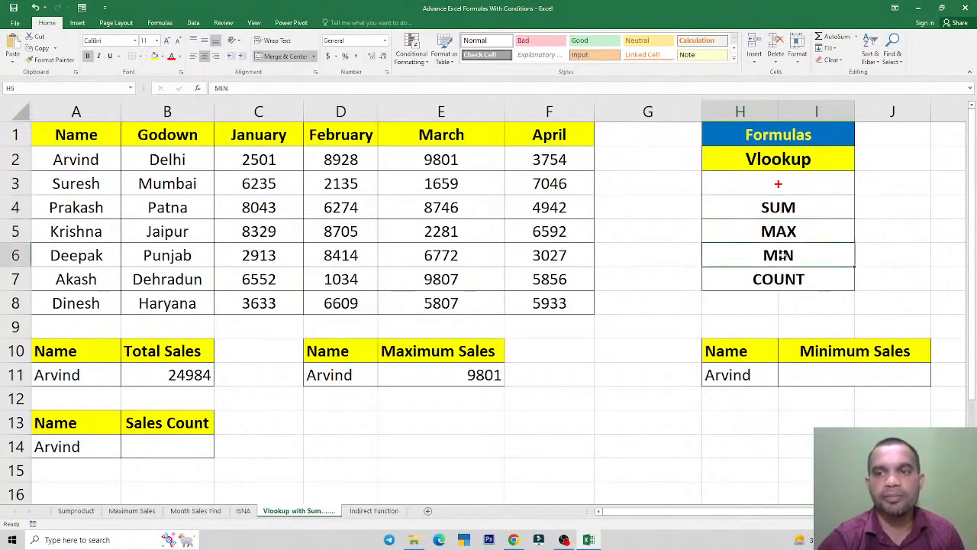
{"action": "left_click", "coordinate": [781, 281]}
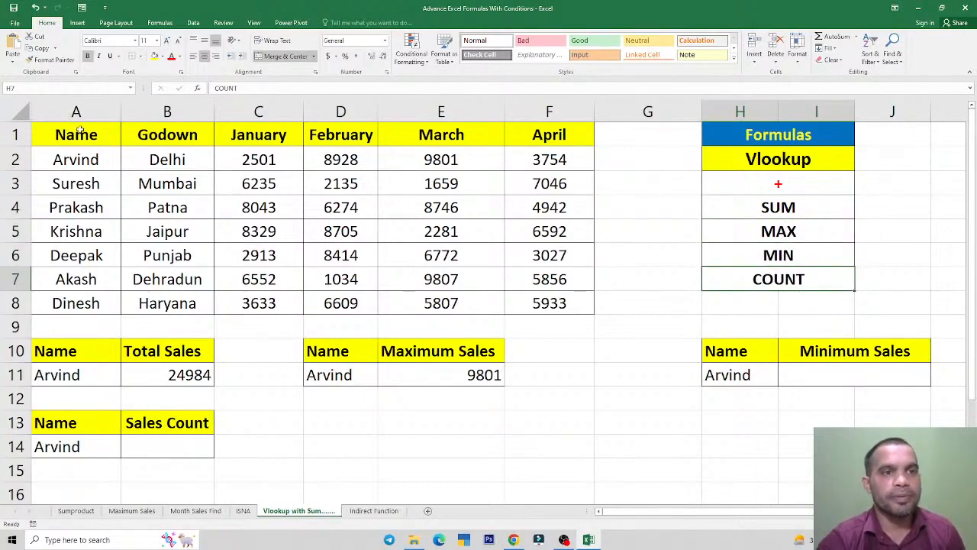
Examine the source table column by column, from Name and Godown through the January to April sales
{"action": "left_click_drag", "start_coordinate": [85, 135], "coordinate": [98, 305]}
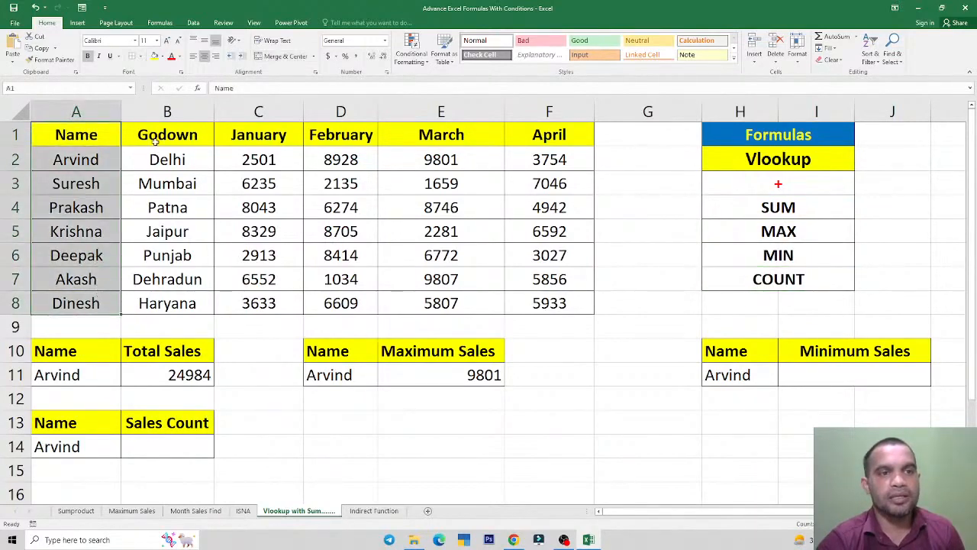
{"action": "left_click_drag", "start_coordinate": [160, 136], "coordinate": [170, 299]}
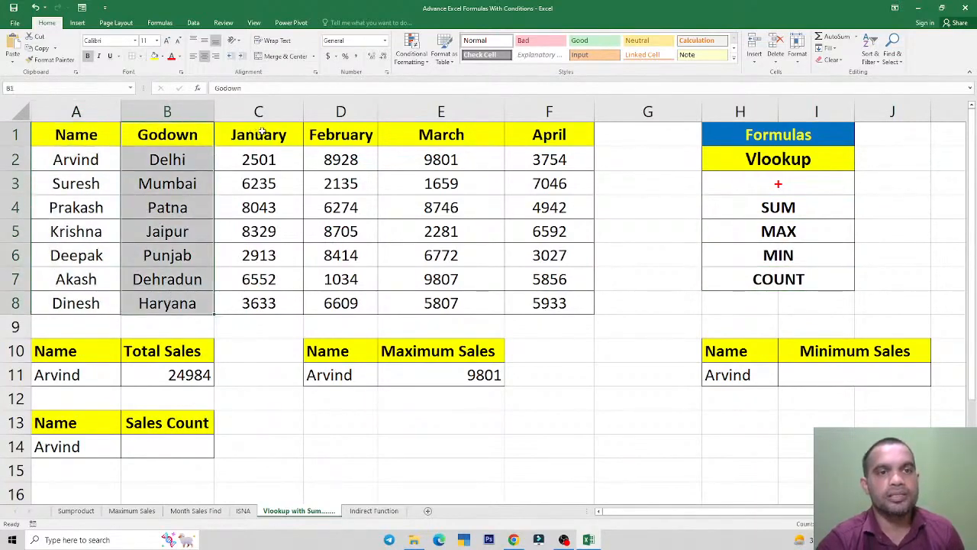
{"action": "left_click_drag", "start_coordinate": [253, 133], "coordinate": [275, 284]}
{"action": "left_click_drag", "start_coordinate": [341, 134], "coordinate": [359, 256]}
{"action": "left_click_drag", "start_coordinate": [441, 134], "coordinate": [451, 255]}
{"action": "left_click_drag", "start_coordinate": [546, 136], "coordinate": [549, 255]}
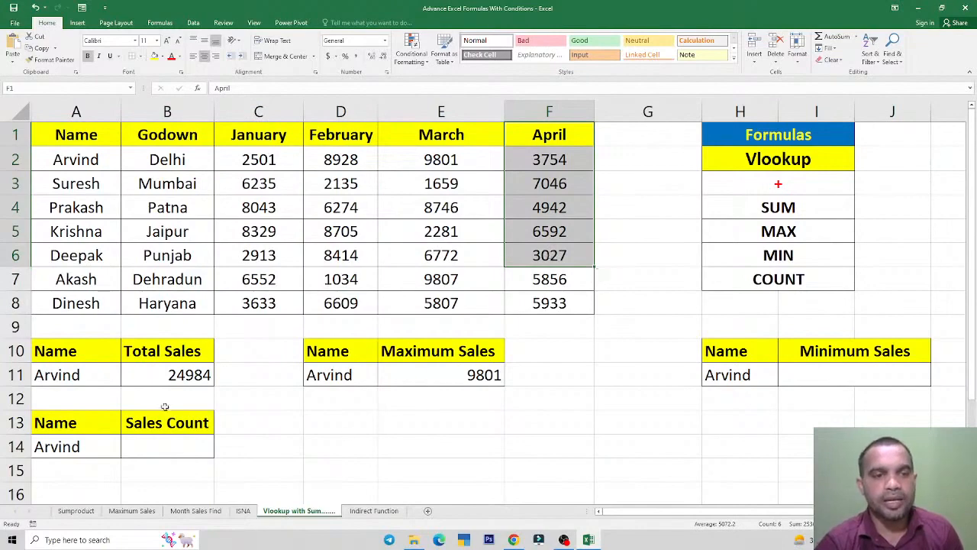
Clear the Total Sales formula in B11, look over the names in column A, and undo the clearing
{"action": "left_click", "coordinate": [158, 374]}
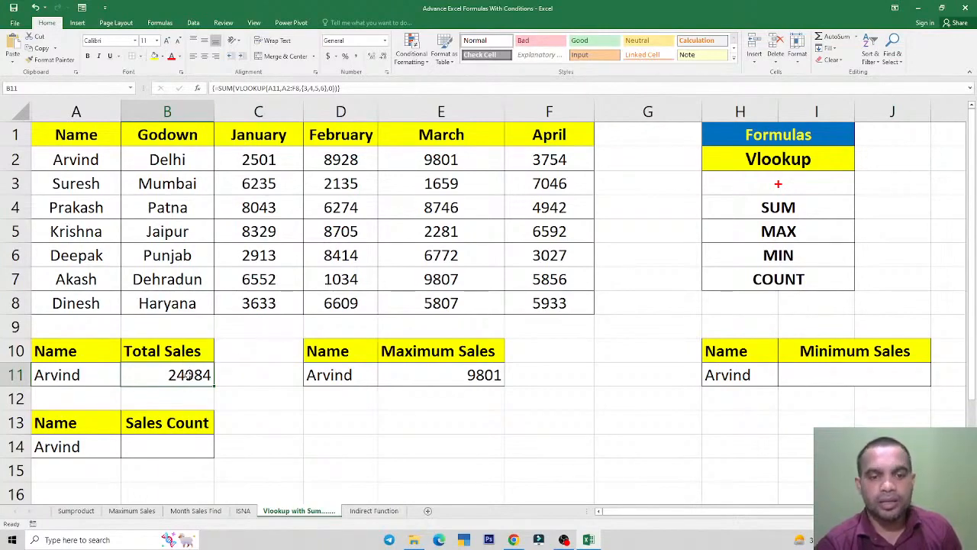
{"action": "key", "text": "Delete"}
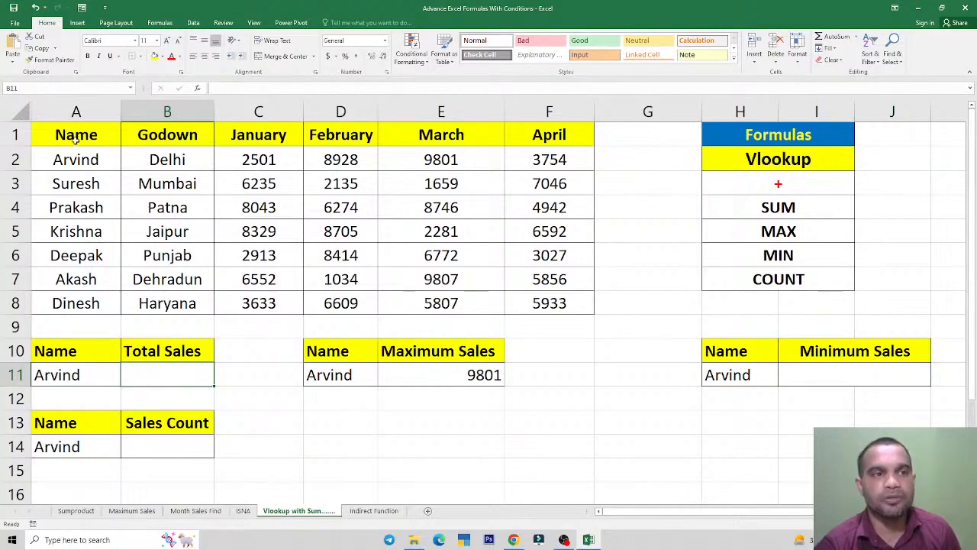
{"action": "left_click_drag", "start_coordinate": [76, 139], "coordinate": [114, 303]}
{"action": "left_click", "coordinate": [100, 305]}
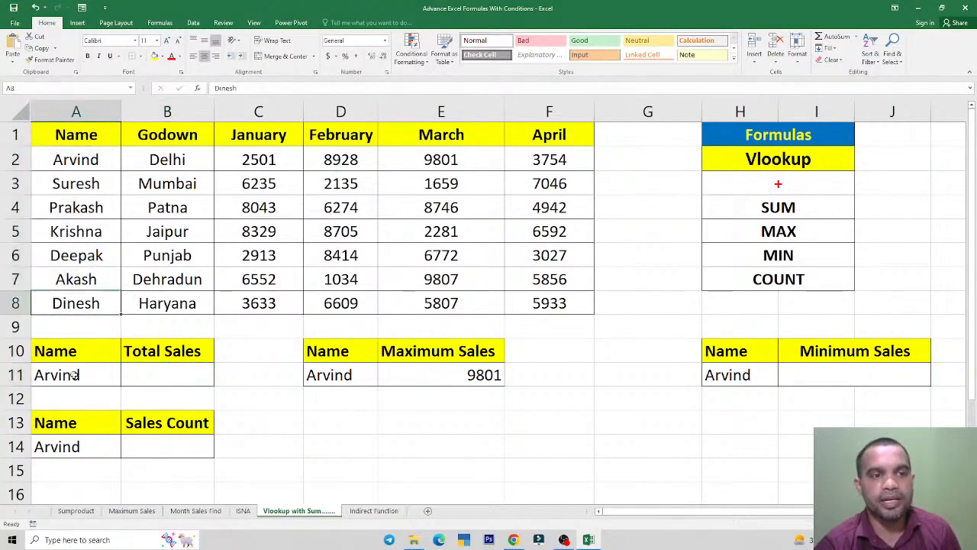
{"action": "left_click", "coordinate": [69, 375]}
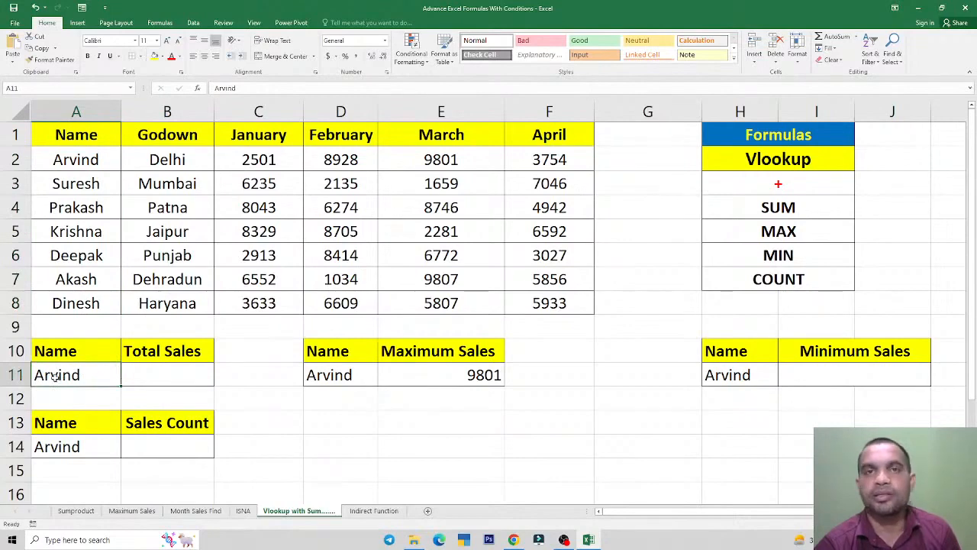
{"action": "left_click", "coordinate": [147, 375]}
{"action": "key", "text": "ctrl+z"}
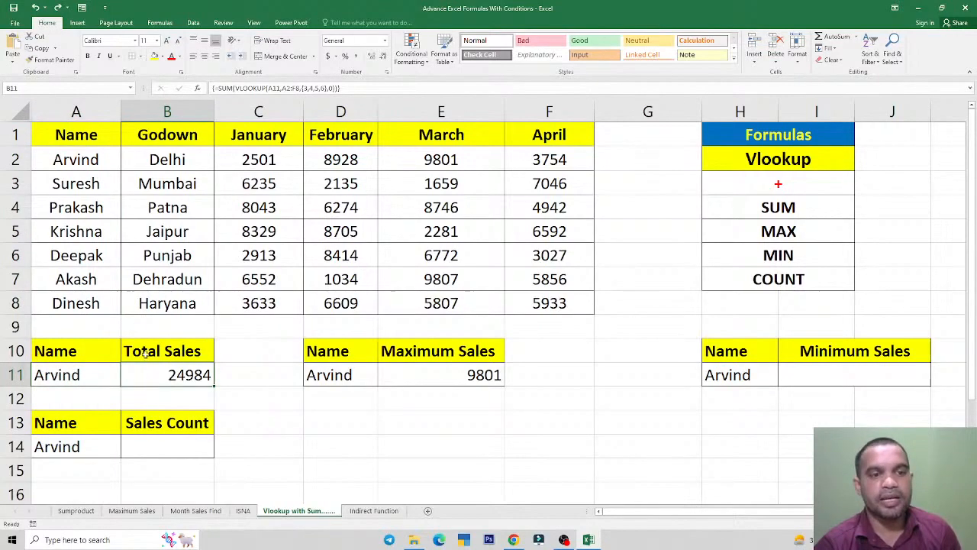
Inspect the existing Total Sales formula in B11 and delete it from the cell
{"action": "left_click", "coordinate": [61, 374]}
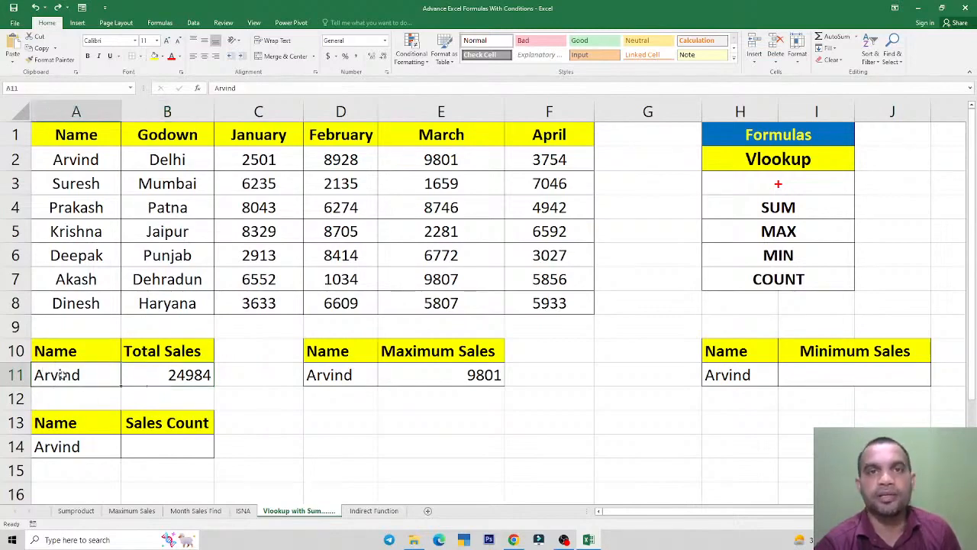
{"action": "left_click", "coordinate": [148, 374]}
{"action": "double_click", "coordinate": [148, 375]}
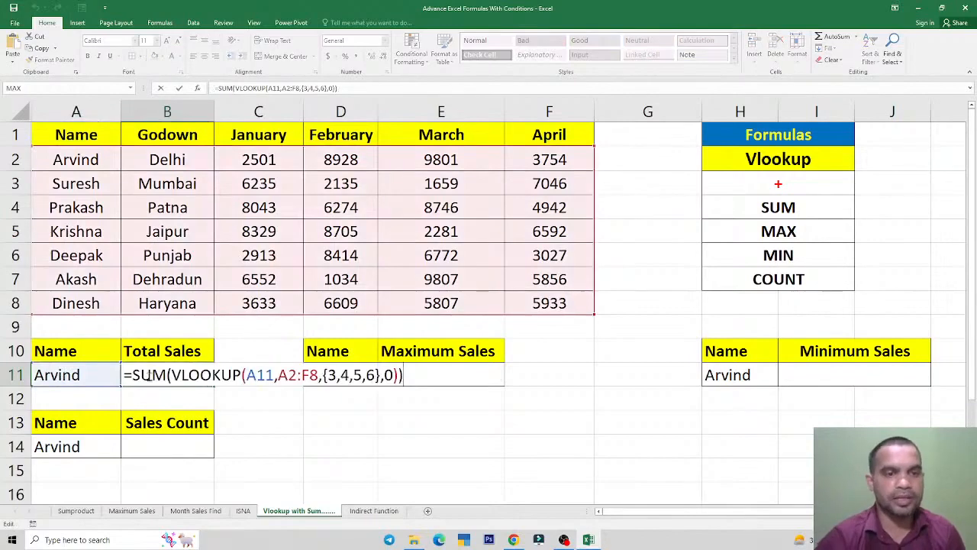
{"action": "key", "text": "Escape"}
{"action": "key", "text": "Delete"}
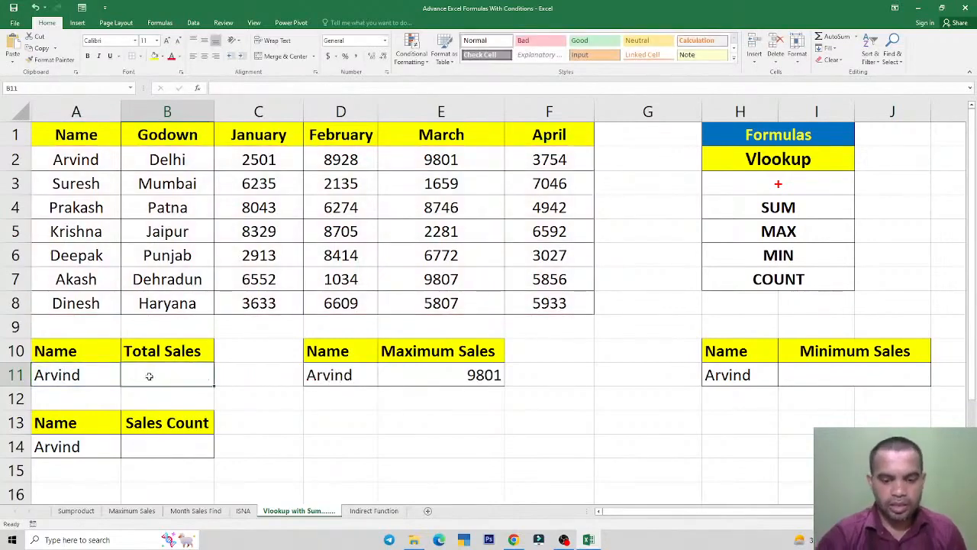
Start a VLOOKUP formula in the Total Sales cell B11 with A11 as the lookup value
{"action": "type", "text": "=v"}
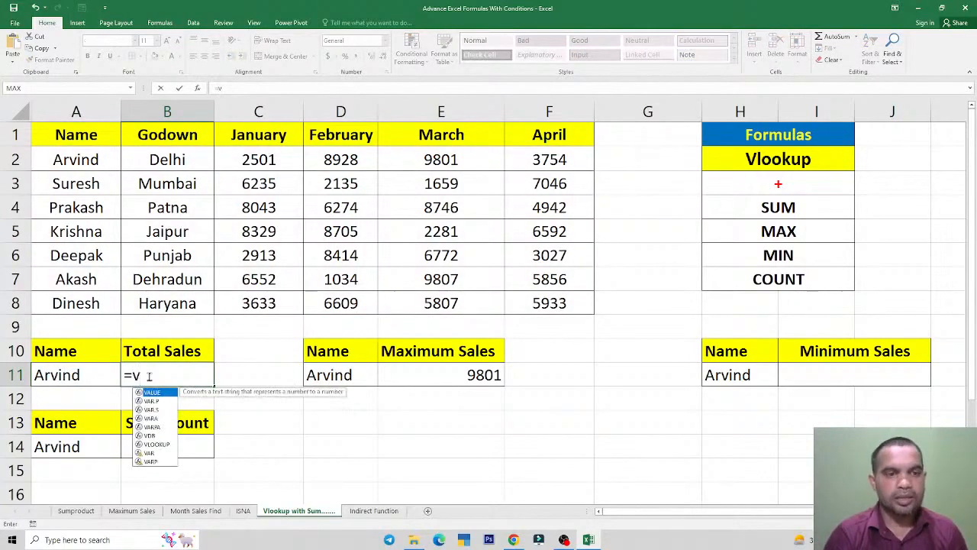
{"action": "type", "text": "lo"}
{"action": "key", "text": "Tab"}
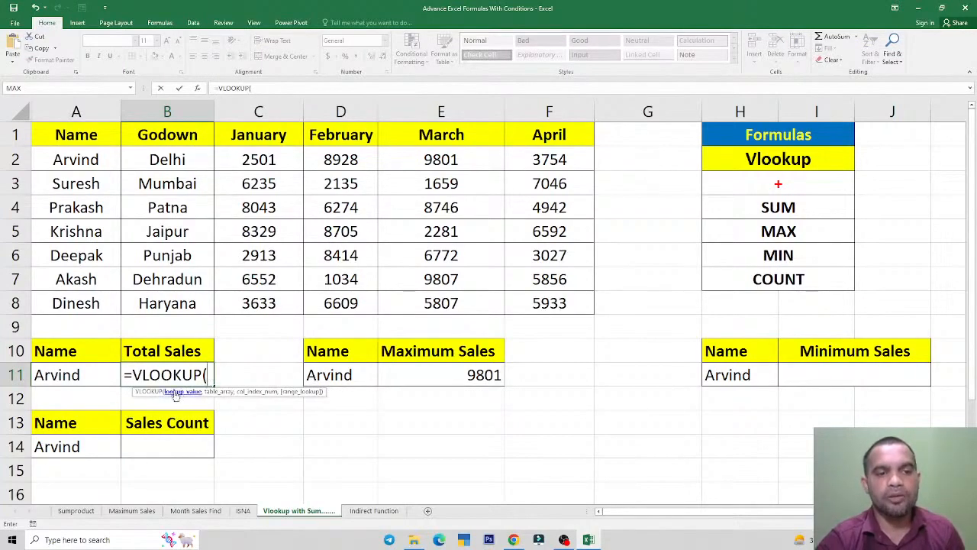
{"action": "left_click", "coordinate": [74, 377]}
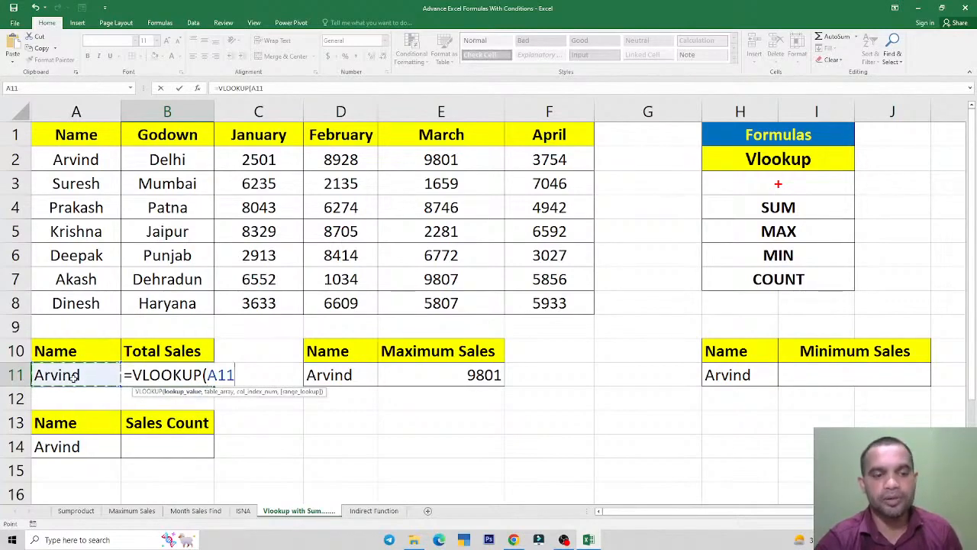
Extend the VLOOKUP in B11 with the table range A2:F8 and the column index array {3,4,5,6}
{"action": "type", "text": ","}
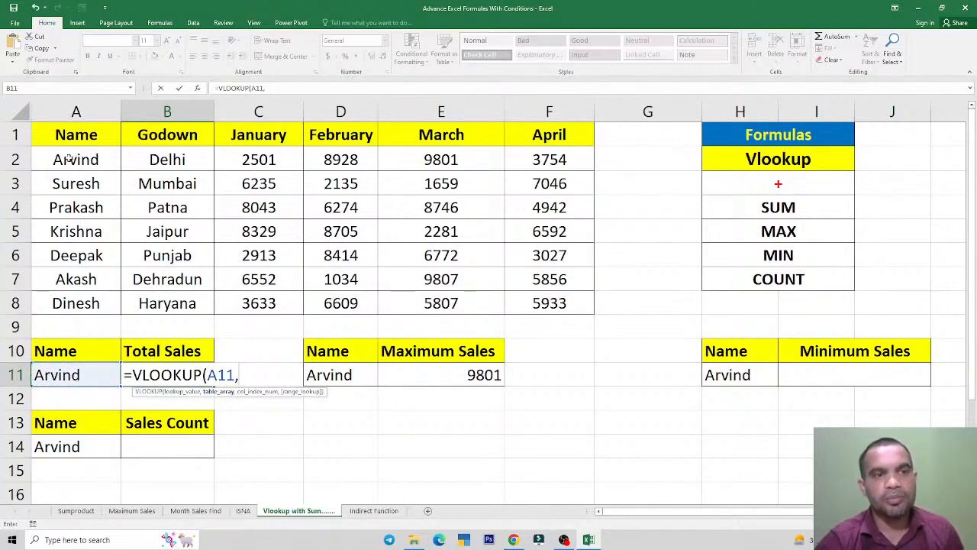
{"action": "left_click_drag", "start_coordinate": [70, 158], "coordinate": [551, 303]}
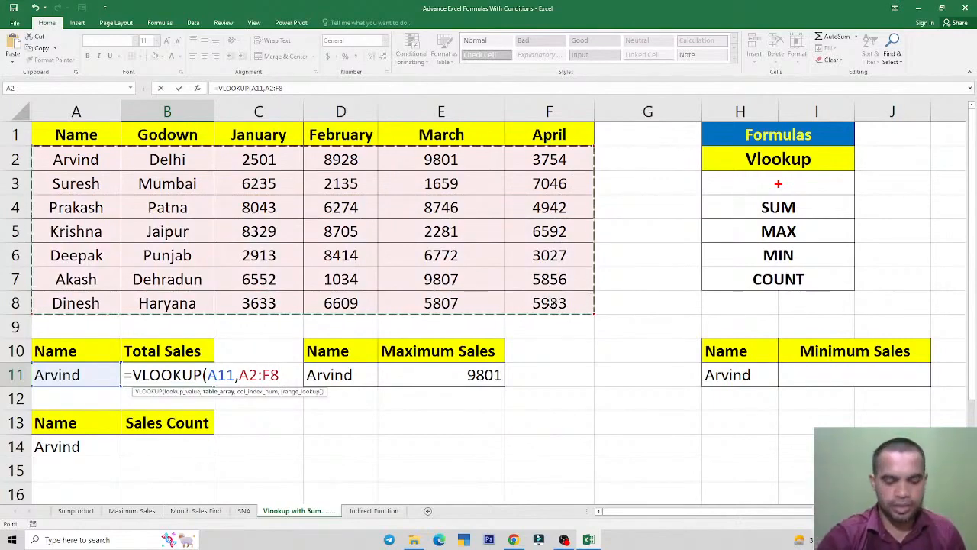
{"action": "type", "text": ",3"}
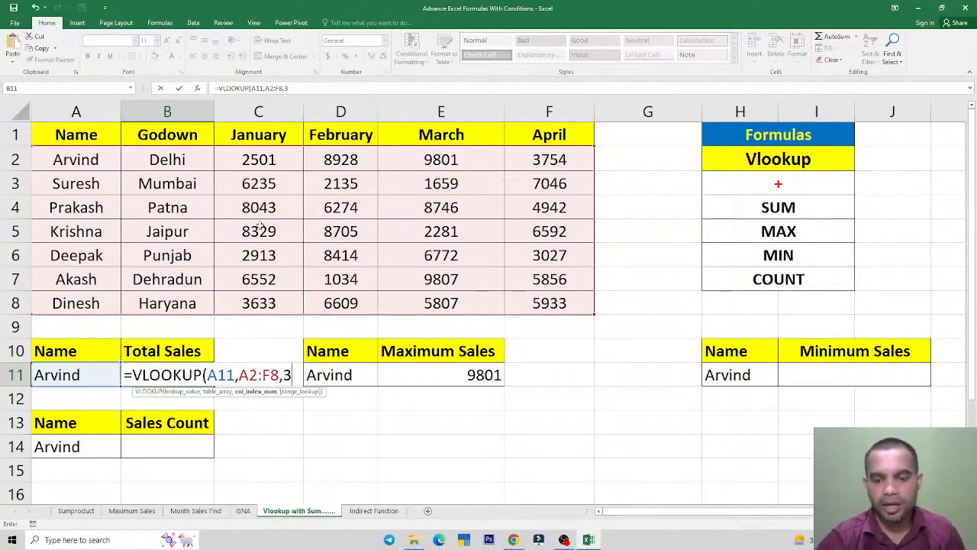
{"action": "key", "text": "BackSpace"}
{"action": "type", "text": "4"}
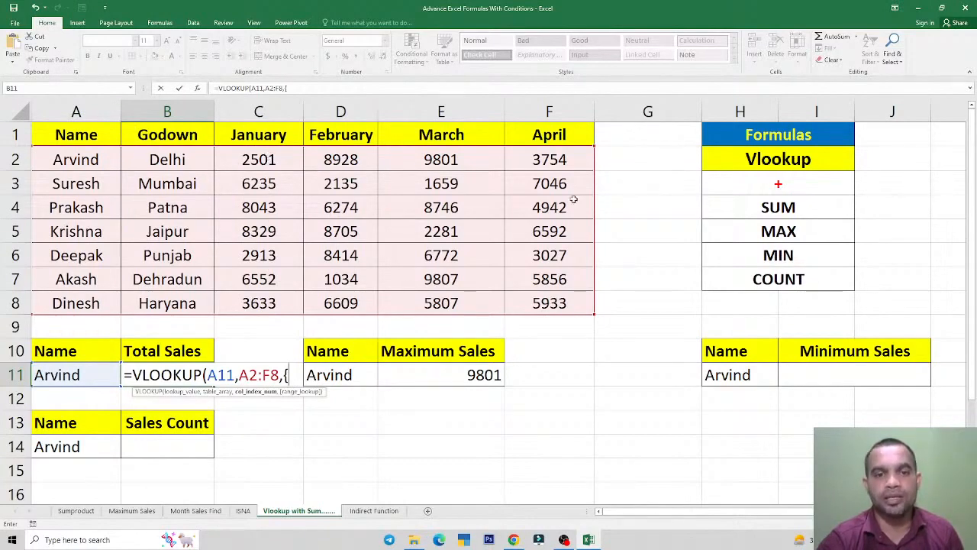
{"action": "type", "text": "3"}
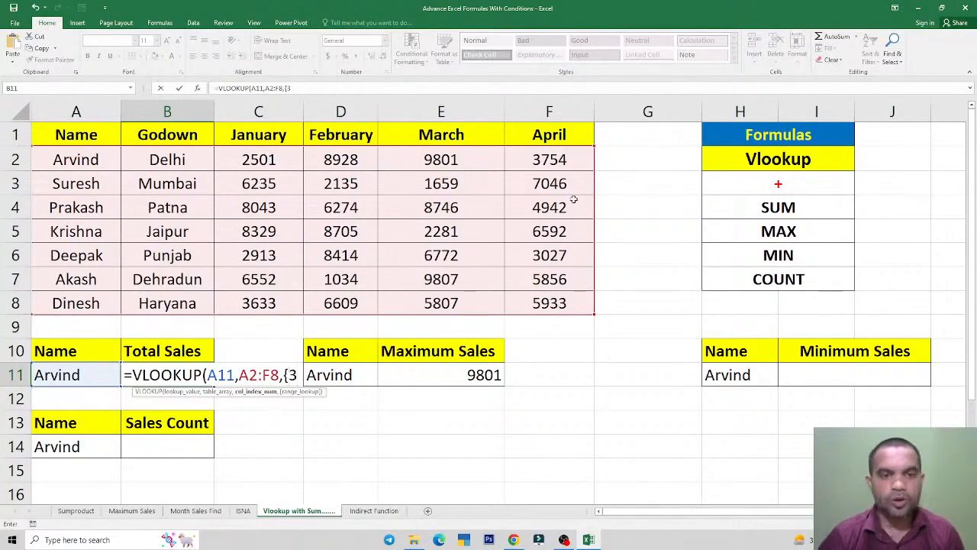
{"action": "type", "text": ",4,5,6"}
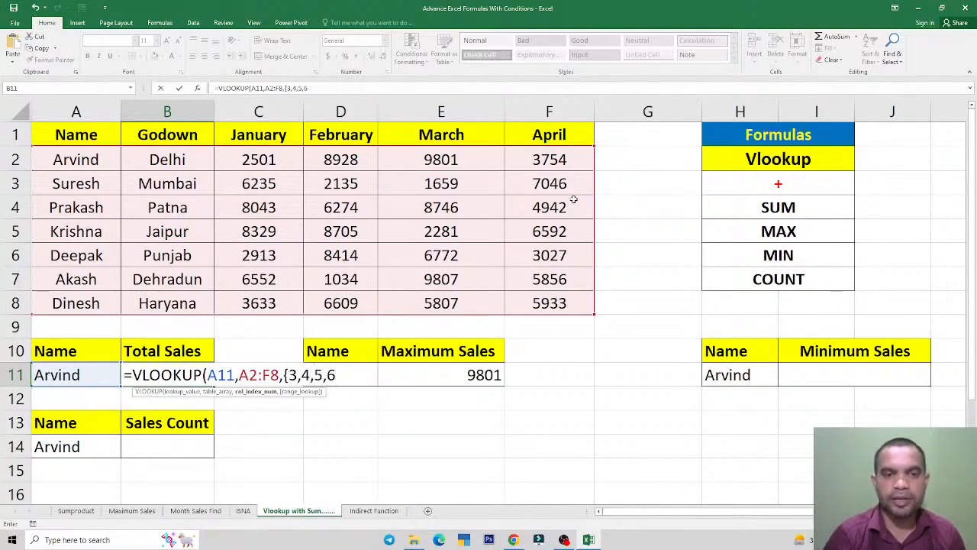
{"action": "type", "text": "}"}
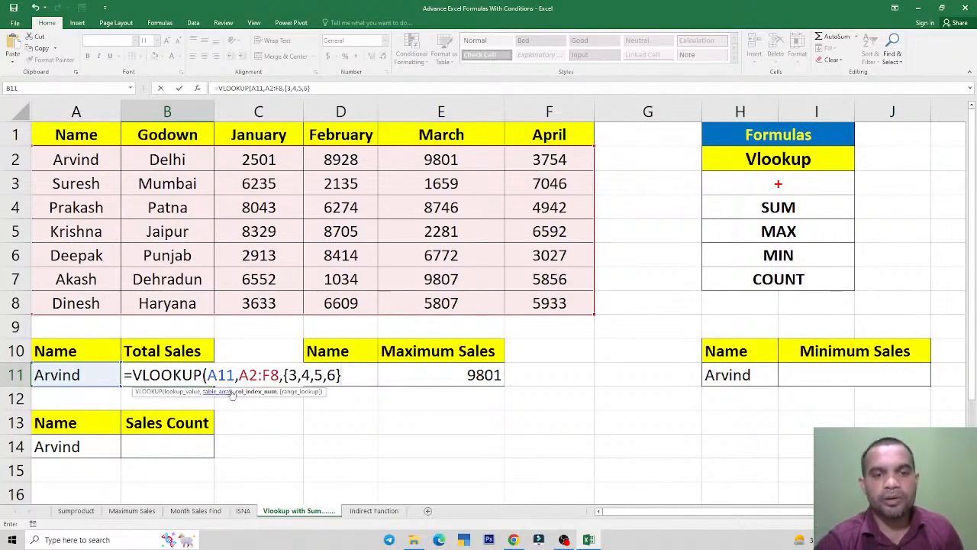
Finish the B11 VLOOKUP with 0 for an exact match and enter the formula
{"action": "type", "text": ",{3,4,5,6},"}
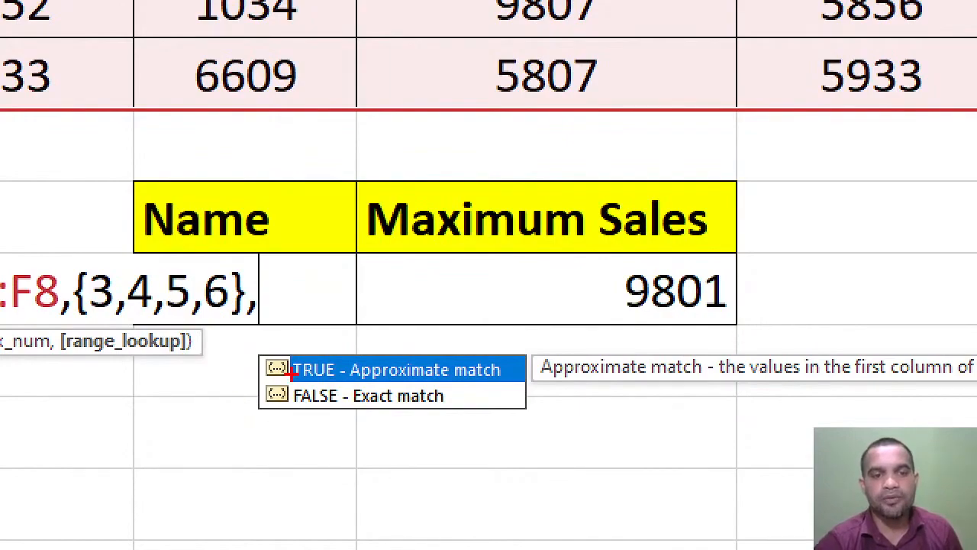
{"action": "left_click_drag", "start_coordinate": [290, 372], "coordinate": [350, 423]}
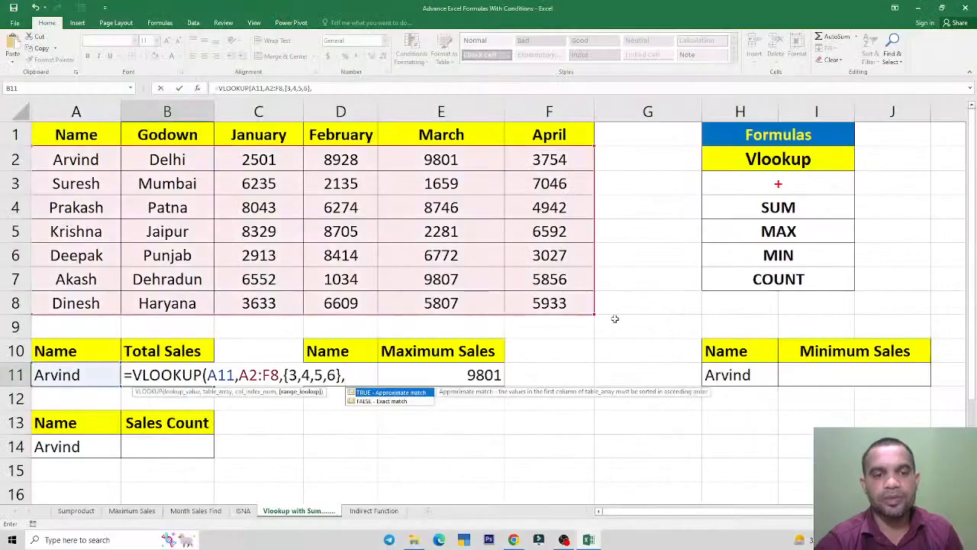
{"action": "type", "text": "0"}
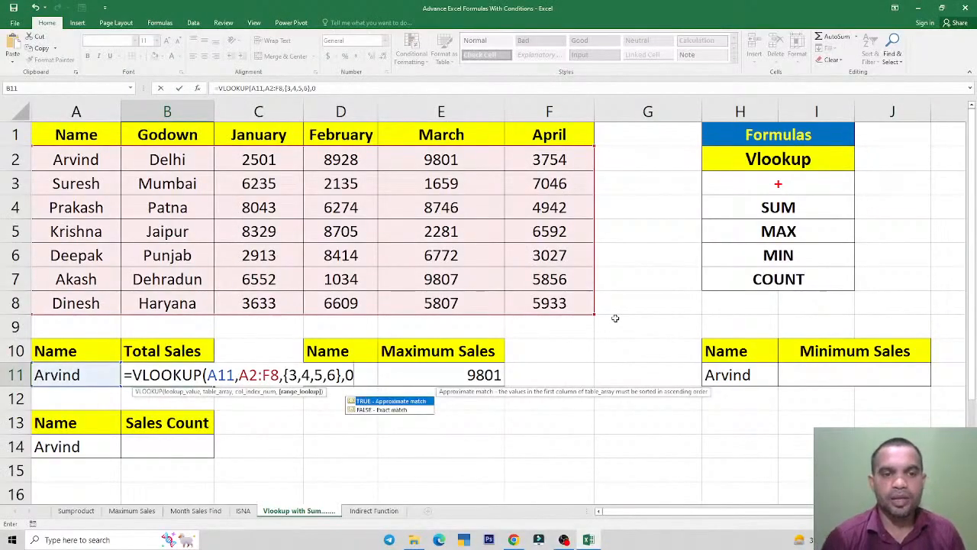
{"action": "type", "text": ")"}
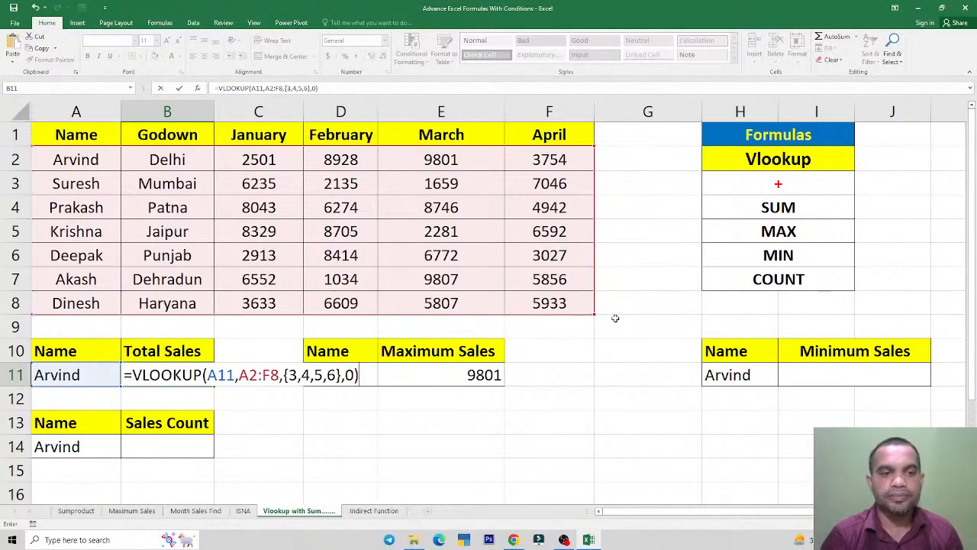
{"action": "key", "text": "ctrl+Return"}
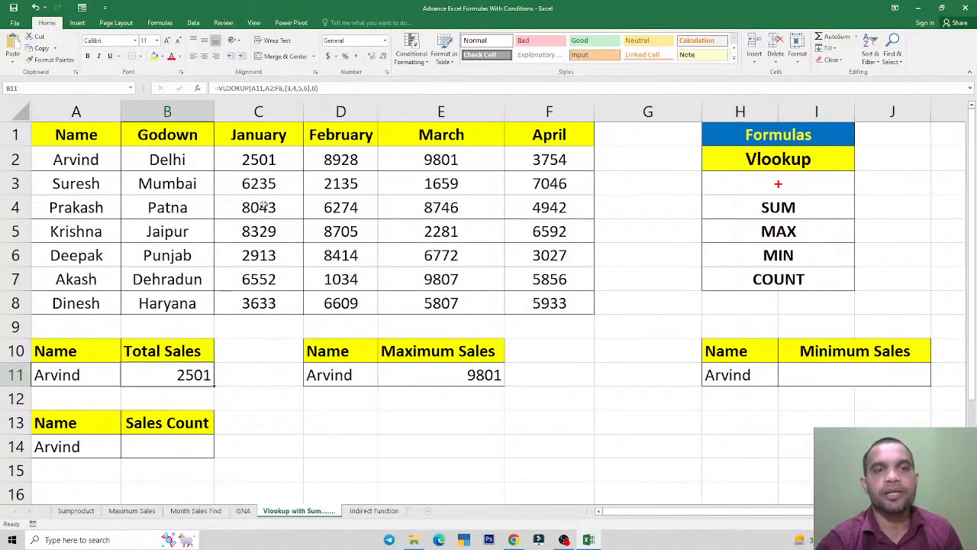
Compare the Total Sales result in B11 with the January to April sales in C2:F2
{"action": "left_click", "coordinate": [260, 160]}
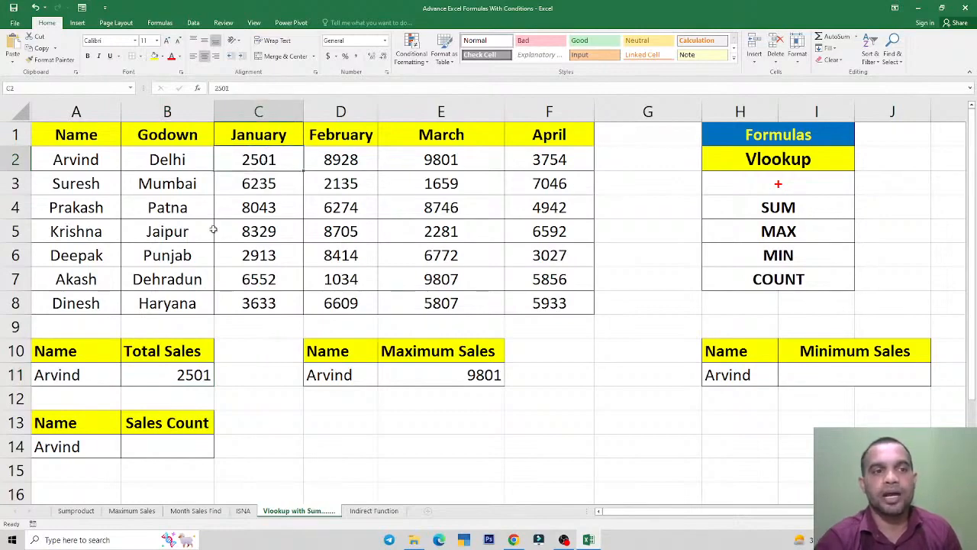
{"action": "left_click", "coordinate": [85, 164]}
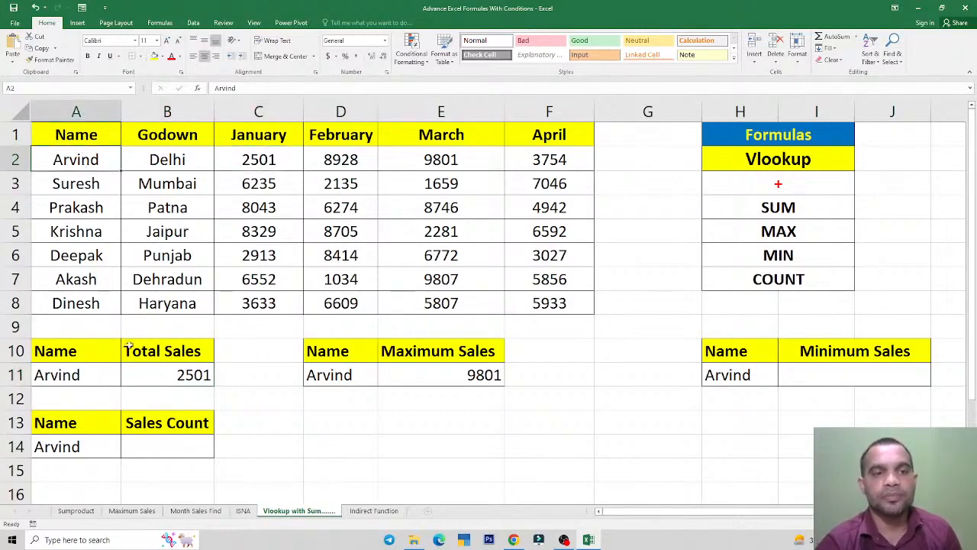
{"action": "left_click", "coordinate": [163, 374]}
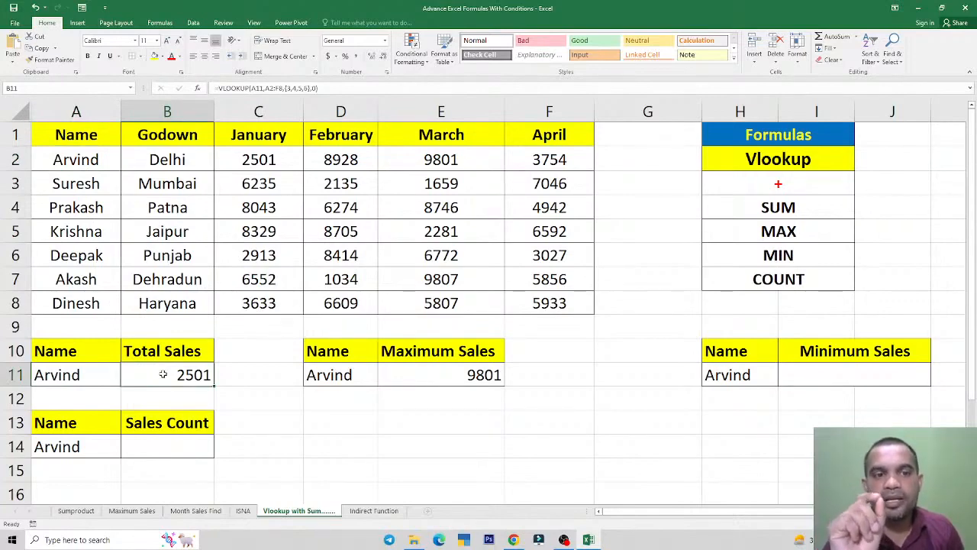
{"action": "left_click", "coordinate": [248, 164]}
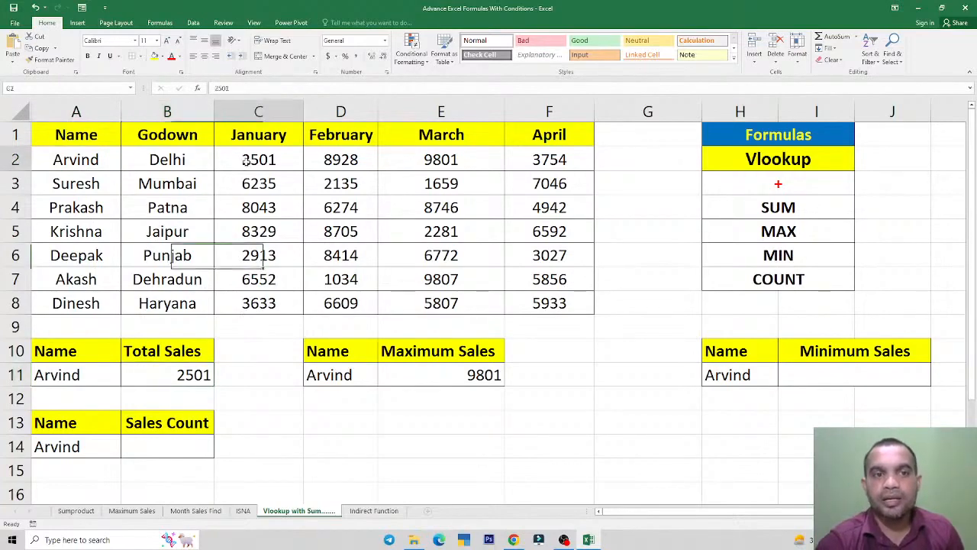
{"action": "left_click", "coordinate": [168, 374]}
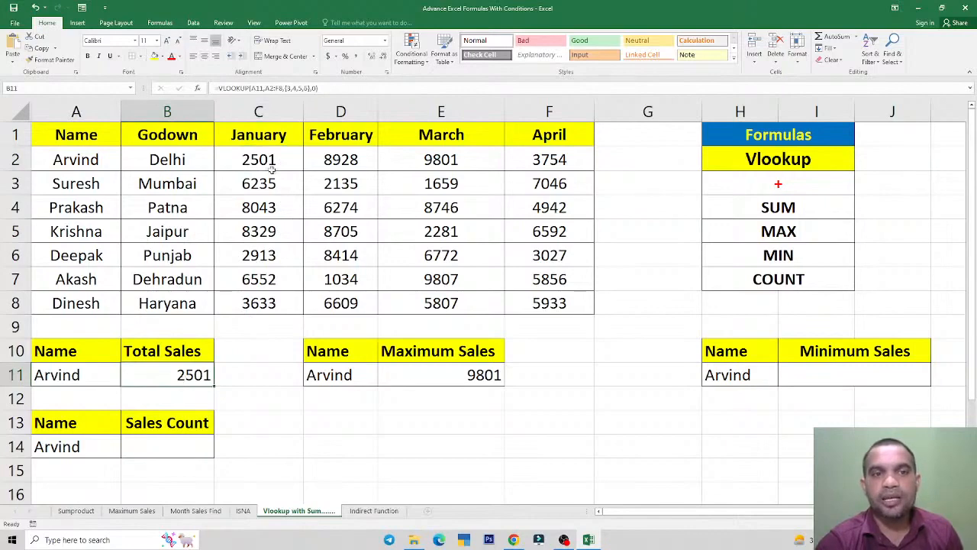
{"action": "left_click", "coordinate": [245, 156]}
{"action": "left_click_drag", "start_coordinate": [244, 157], "coordinate": [523, 159]}
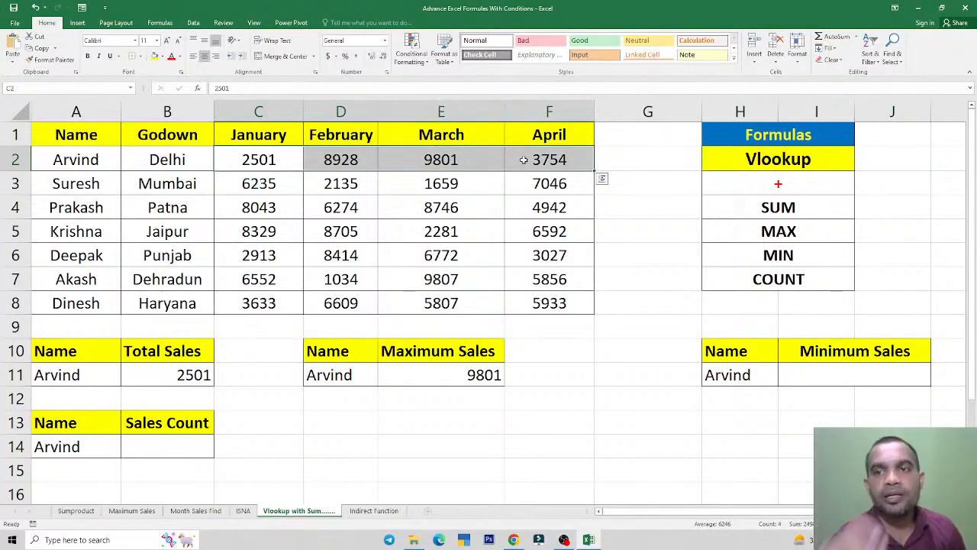
{"action": "left_click", "coordinate": [772, 209]}
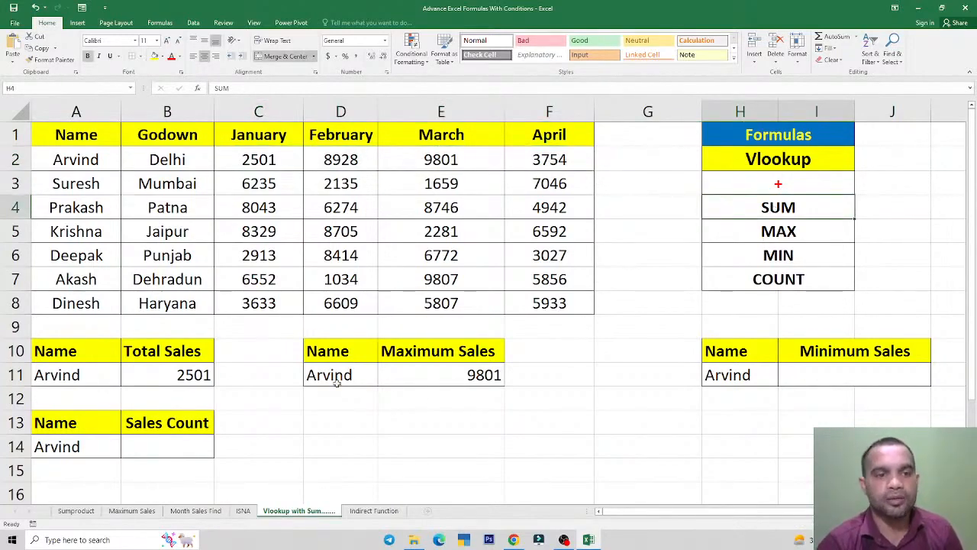
Wrap the VLOOKUP in B11 in a SUM function, making it =SUM(VLOOKUP(A11,A2:F8,{3,4,5,6},0))
{"action": "left_click", "coordinate": [177, 375]}
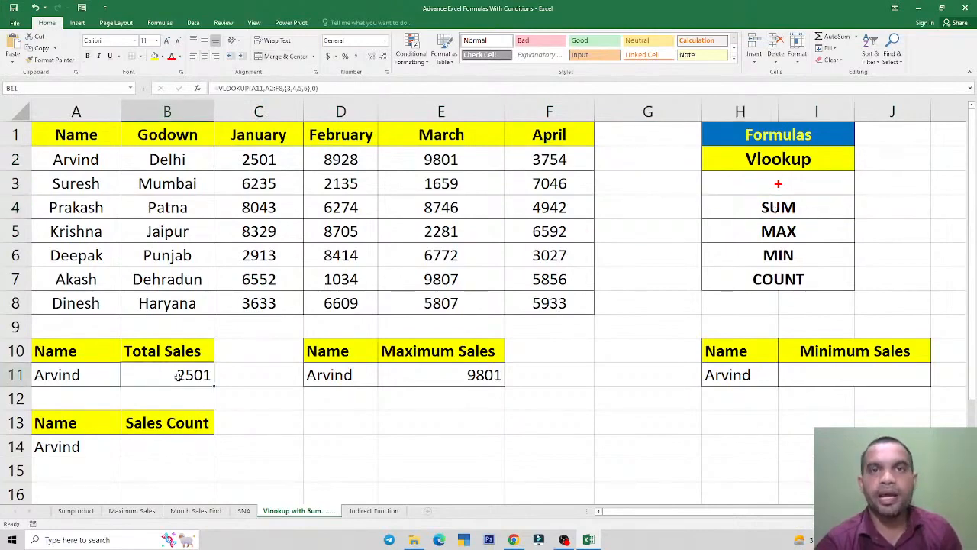
{"action": "double_click", "coordinate": [177, 375]}
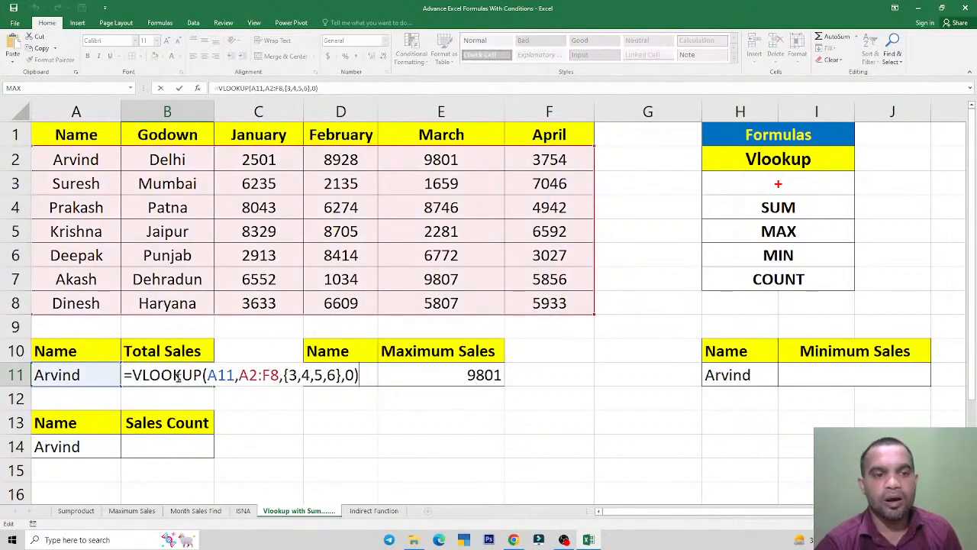
{"action": "left_click", "coordinate": [134, 374]}
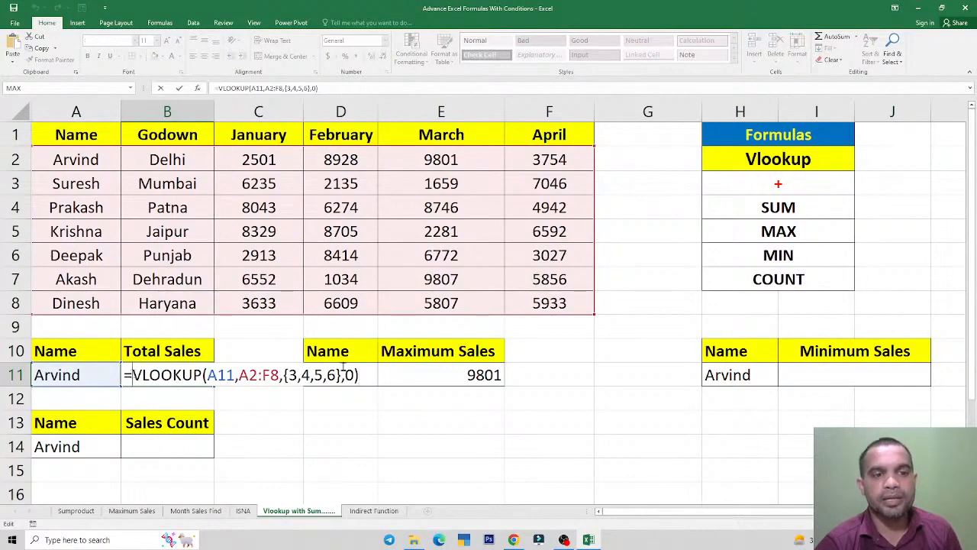
{"action": "type", "text": "sum"}
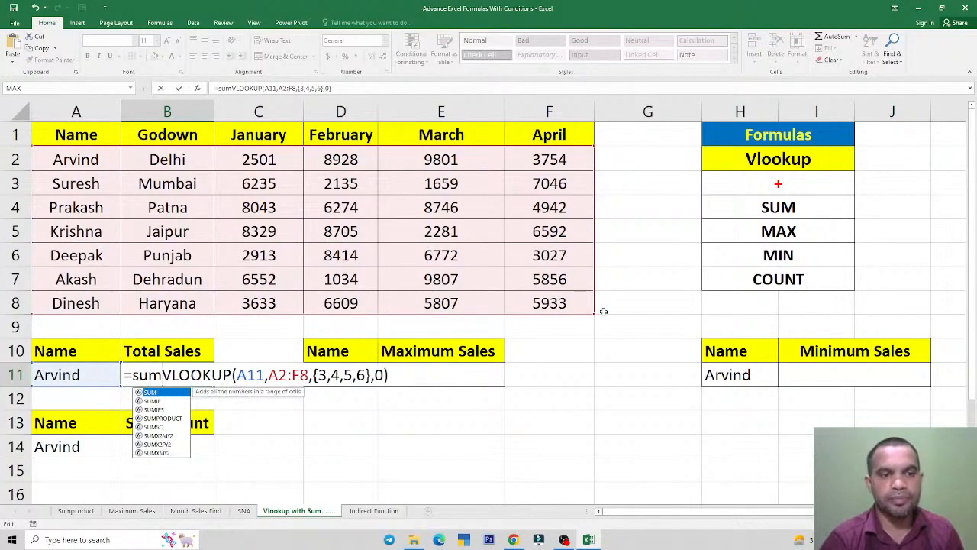
{"action": "key", "text": "Tab"}
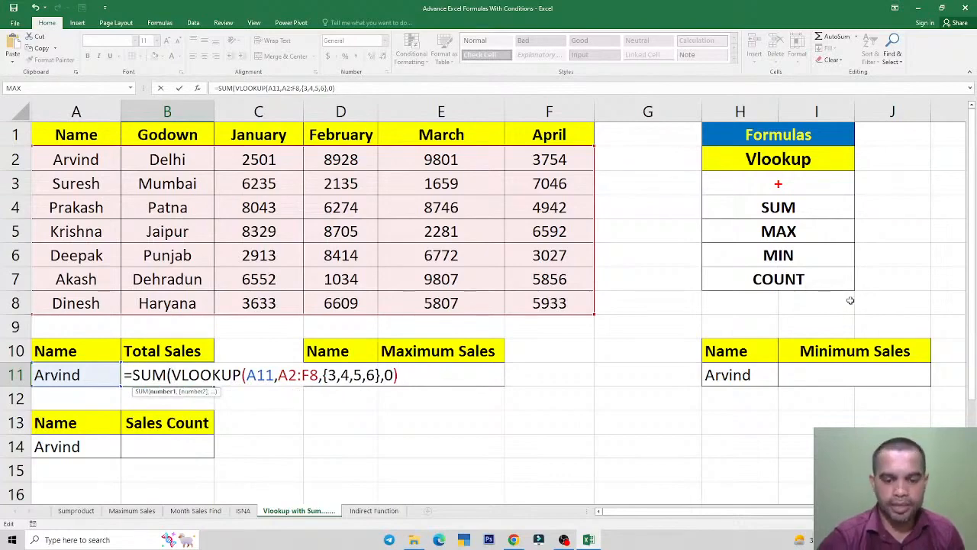
{"action": "type", "text": ")"}
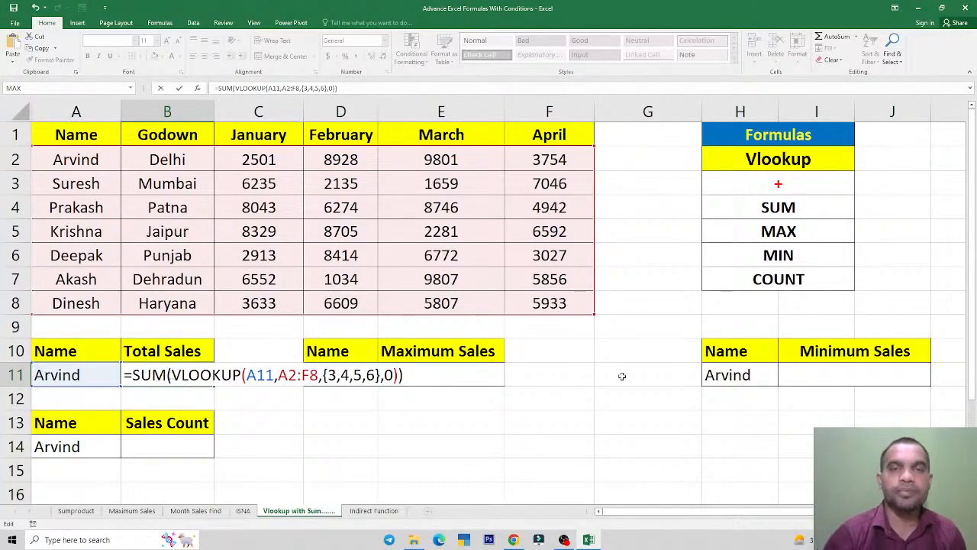
{"action": "key", "text": "Return"}
{"action": "key", "text": "Up"}
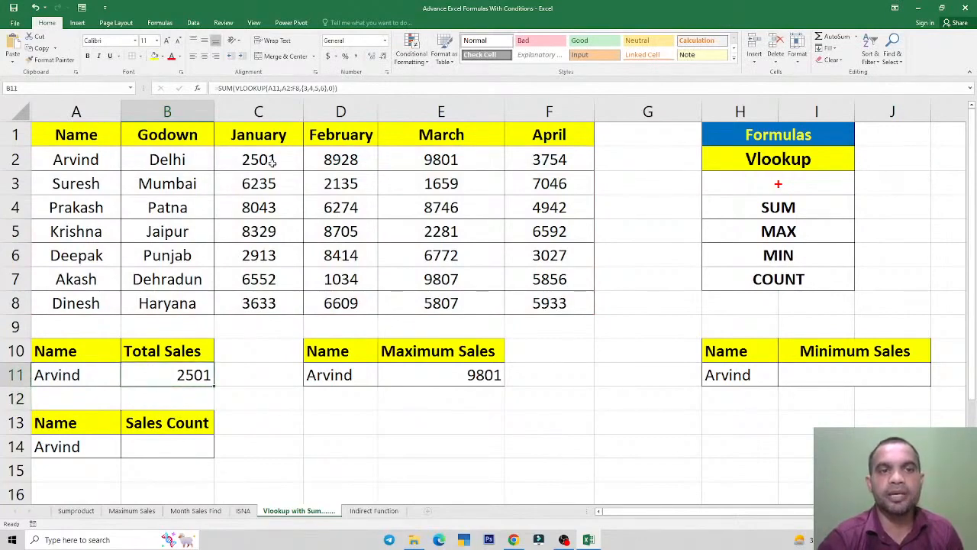
Re-enter the SUM and VLOOKUP formula in B11 as an array formula
{"action": "double_click", "coordinate": [191, 374]}
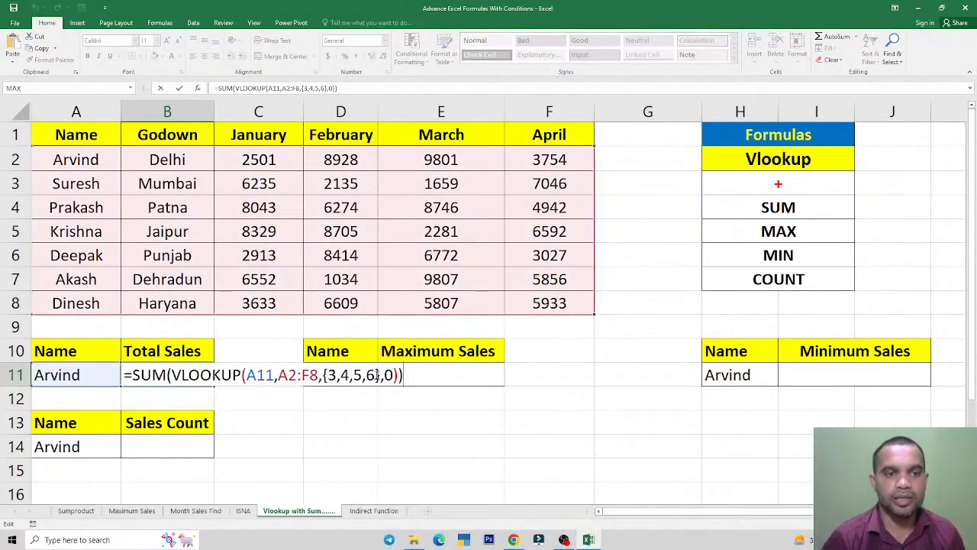
{"action": "key", "text": "ctrl+shift+Return"}
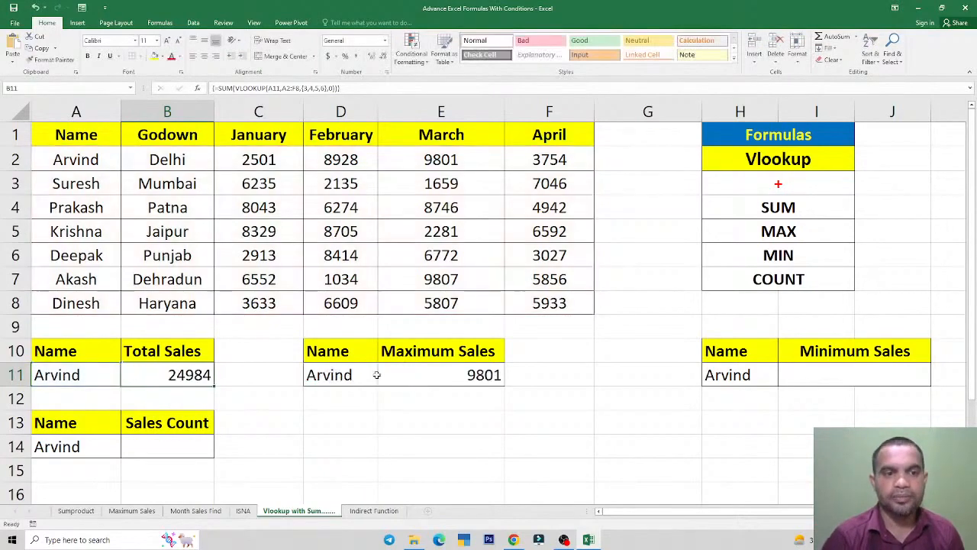
{"action": "key", "text": "Up"}
{"action": "left_click", "coordinate": [181, 381]}
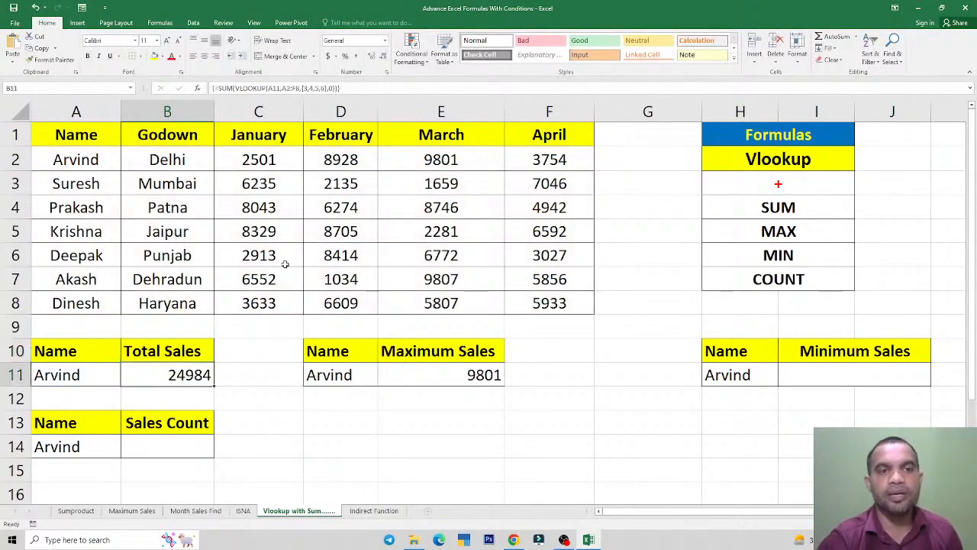
Enter =SUM(C2:F2) in E14 as a cross-check and compare it with the Total Sales in B11
{"action": "left_click", "coordinate": [447, 445]}
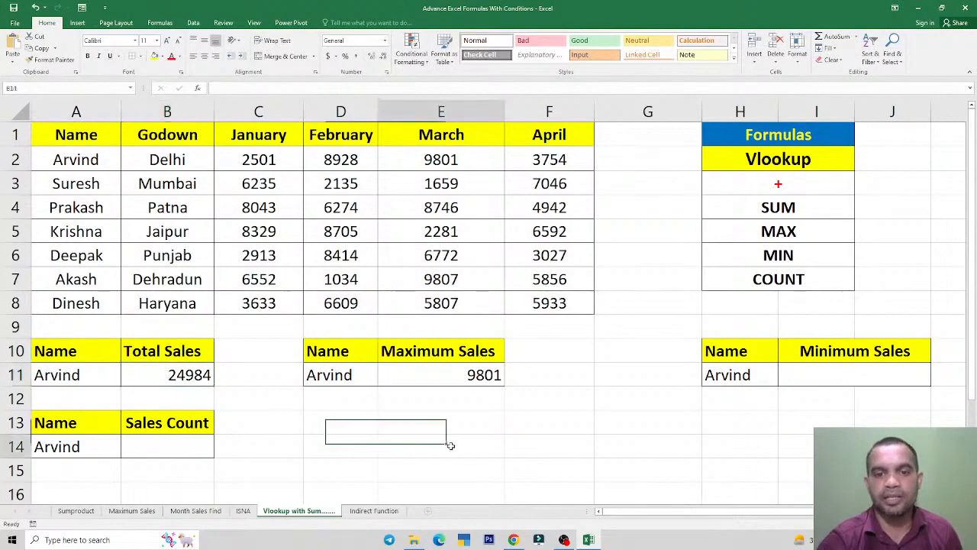
{"action": "type", "text": "=sum"}
{"action": "key", "text": "Tab"}
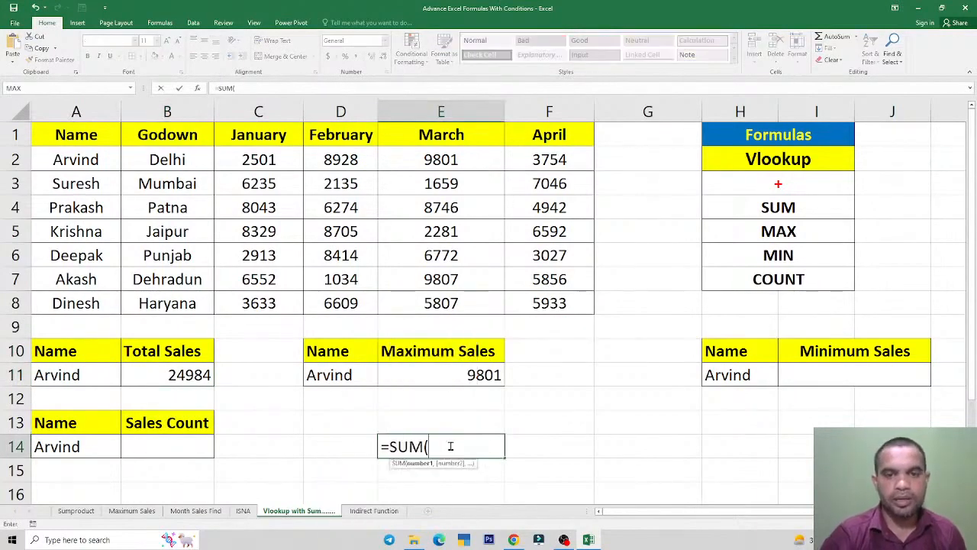
{"action": "left_click_drag", "start_coordinate": [248, 162], "coordinate": [540, 158]}
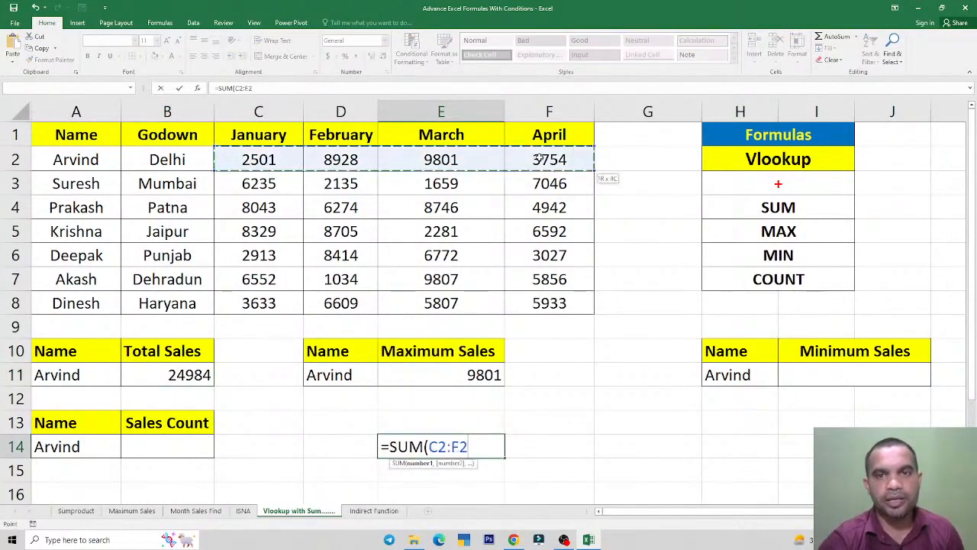
{"action": "type", "text": ")"}
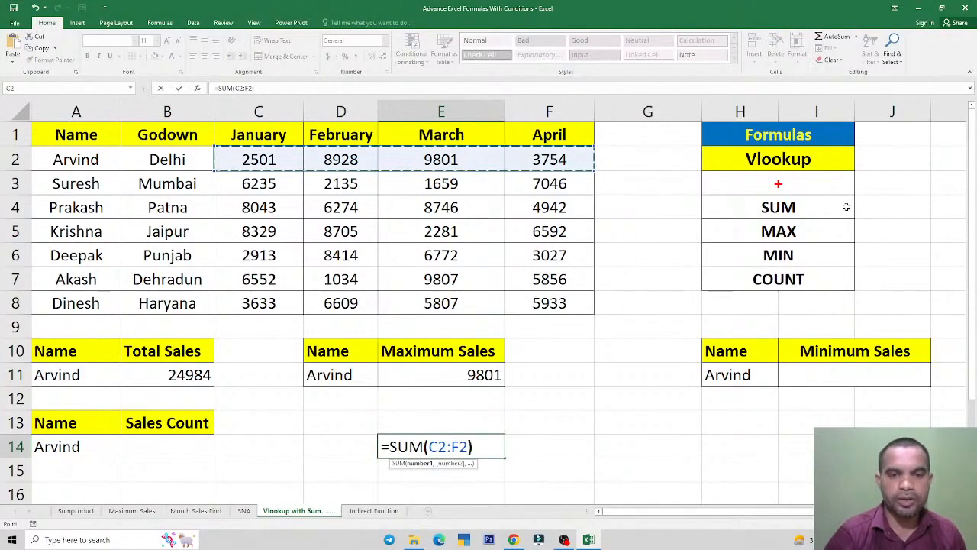
{"action": "key", "text": "Return"}
{"action": "key", "text": "Up"}
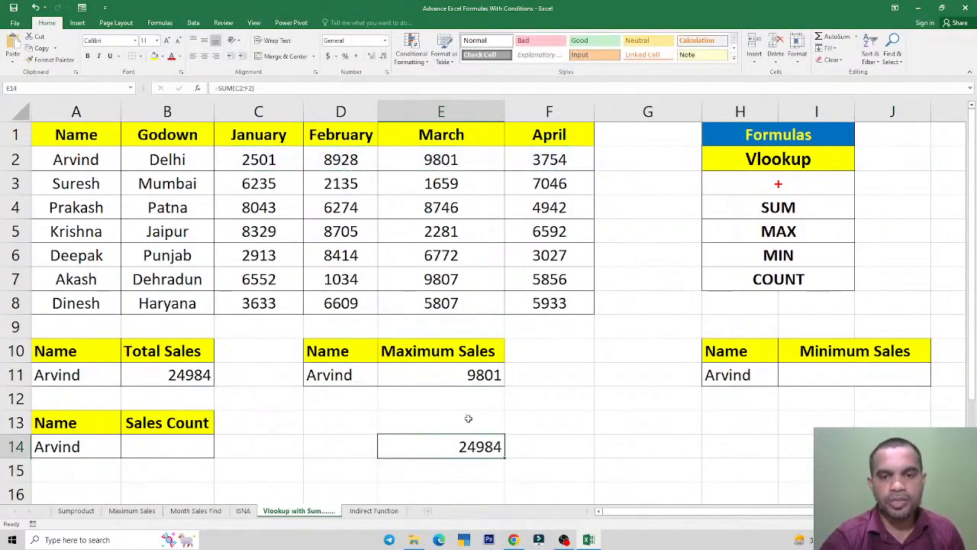
{"action": "left_click", "coordinate": [182, 377]}
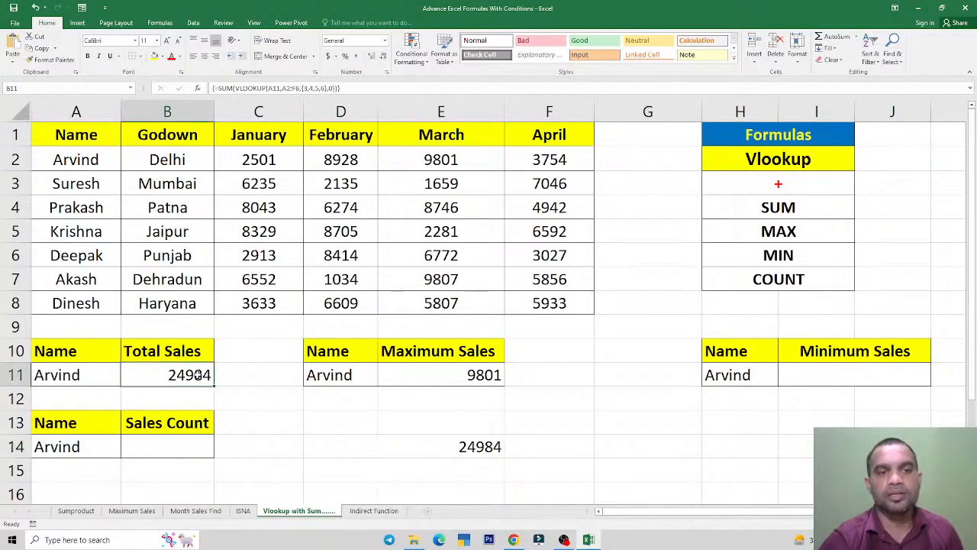
Clear the cross-check sum from E14 and open the B11 formula to review its {3,4,5,6} column index array
{"action": "left_click", "coordinate": [490, 457]}
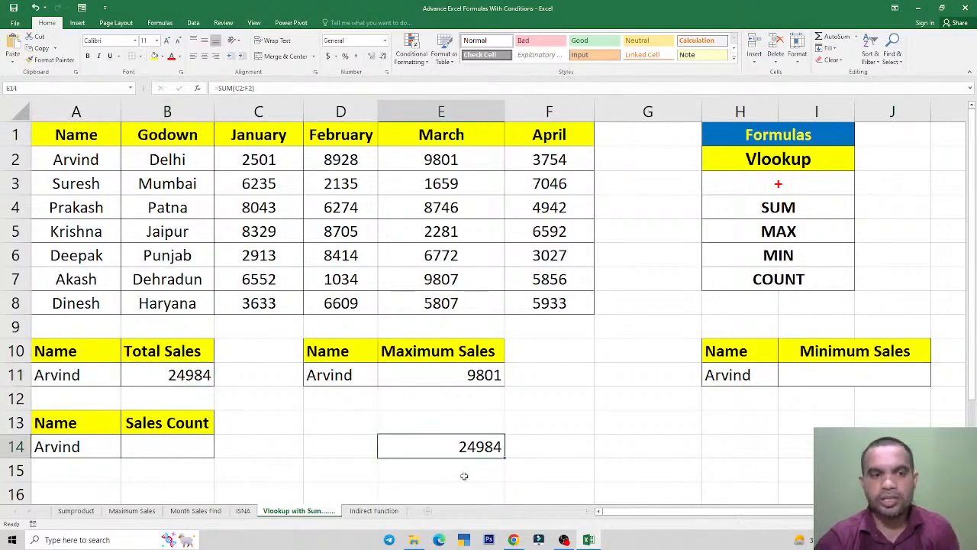
{"action": "key", "text": "Delete"}
{"action": "left_click", "coordinate": [195, 377]}
{"action": "double_click", "coordinate": [194, 375]}
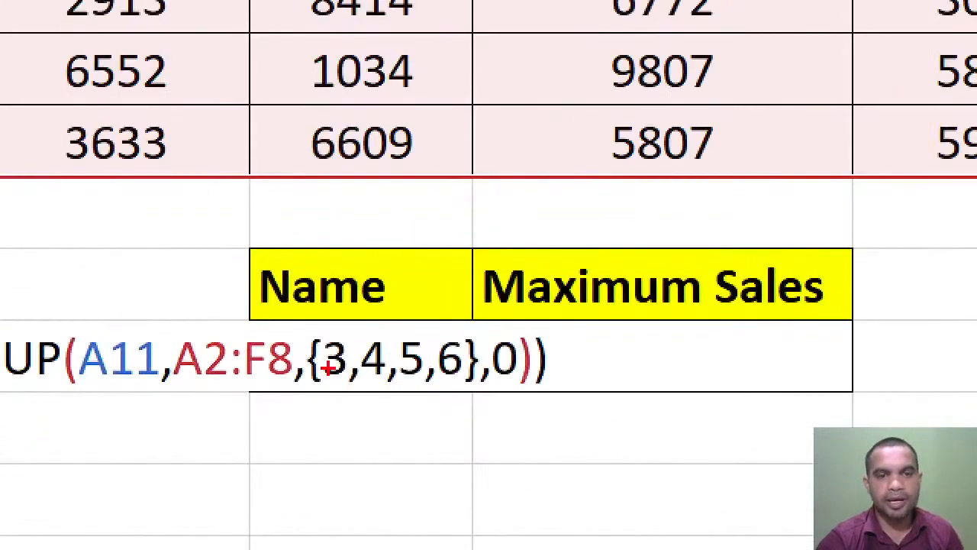
{"action": "left_click_drag", "start_coordinate": [291, 333], "coordinate": [493, 423]}
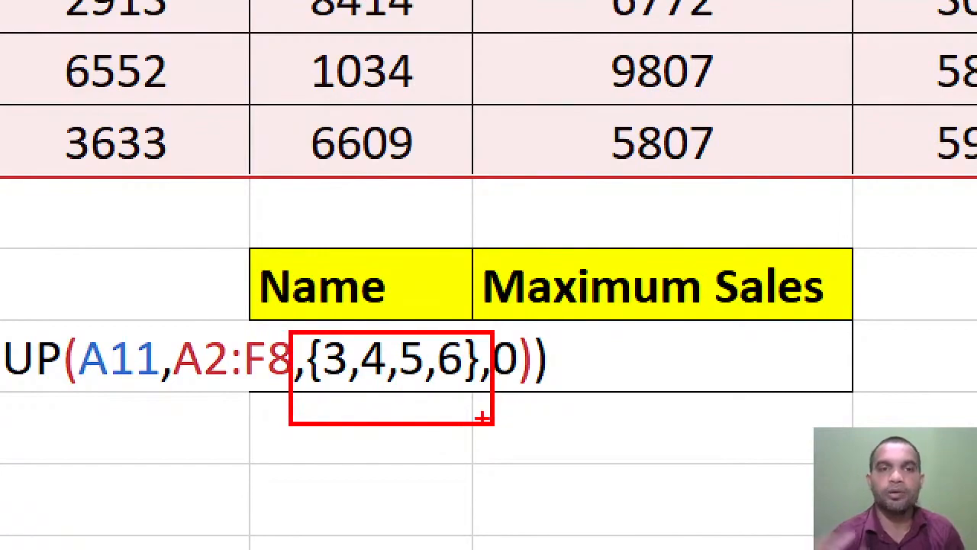
{"action": "key", "text": "Escape"}
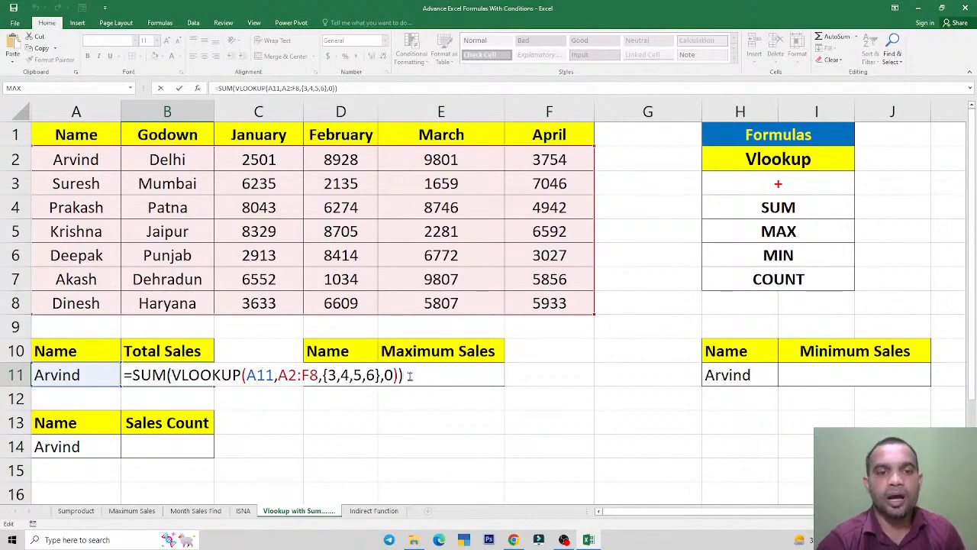
Enter the B11 formula as a normal formula for comparison and restore it as an array formula
{"action": "key", "text": "ctrl+Return"}
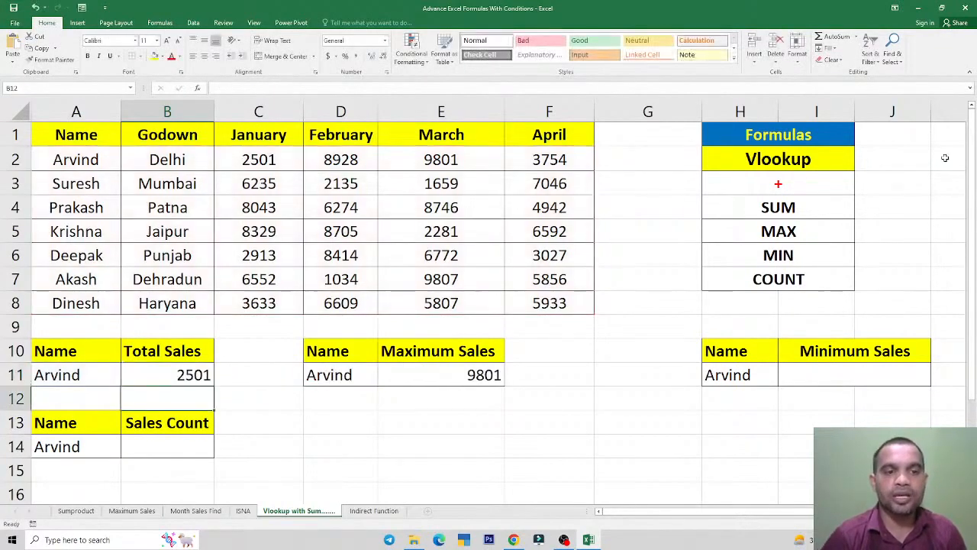
{"action": "key", "text": "F2"}
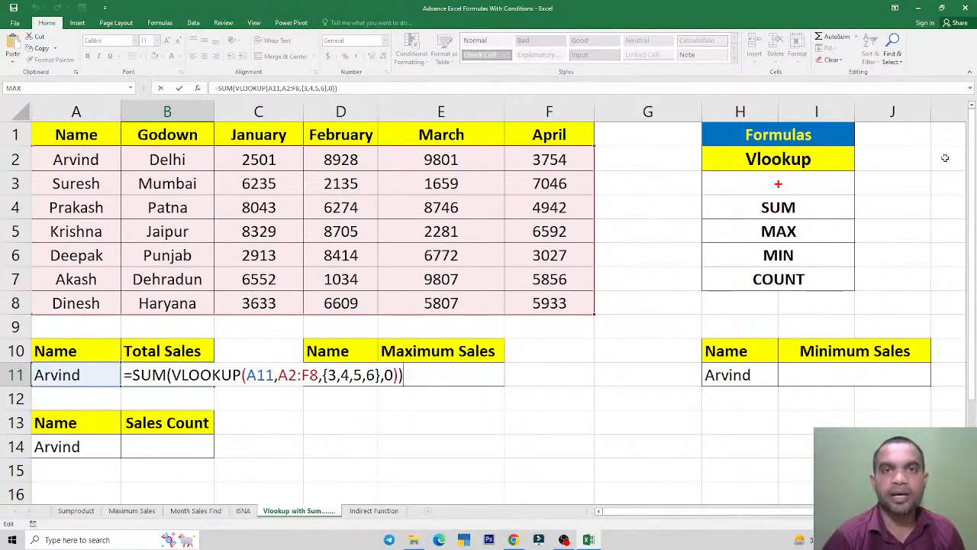
{"action": "key", "text": "ctrl+shift+Return"}
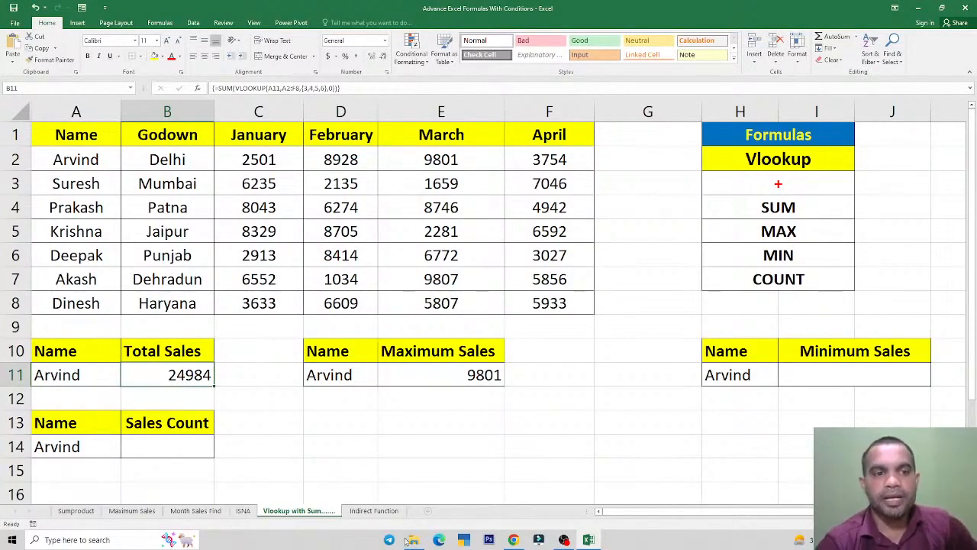
Review the Total Sales lookup in A11:B11 and compare the Maximum Sales formula in E11 with the monthly sales in C2:F2
{"action": "left_click", "coordinate": [78, 371]}
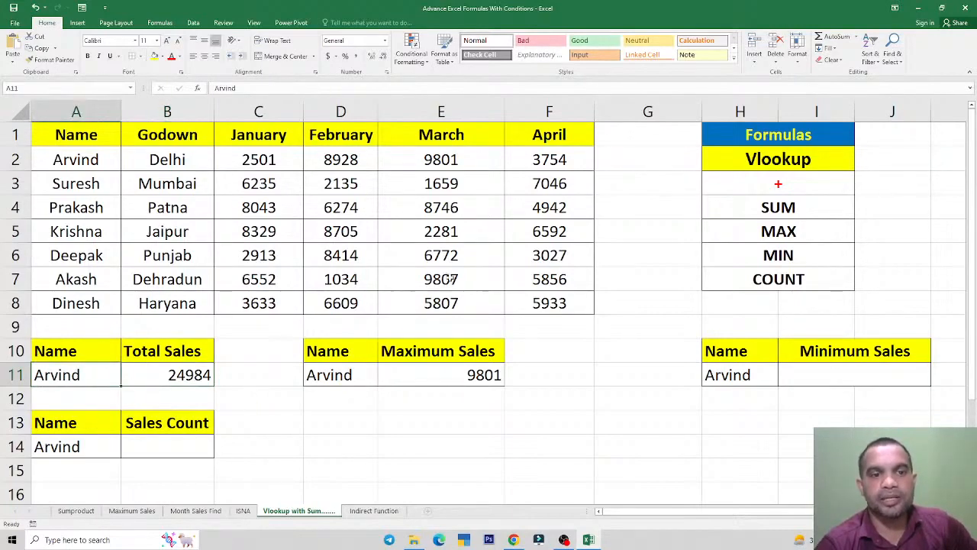
{"action": "left_click", "coordinate": [174, 374]}
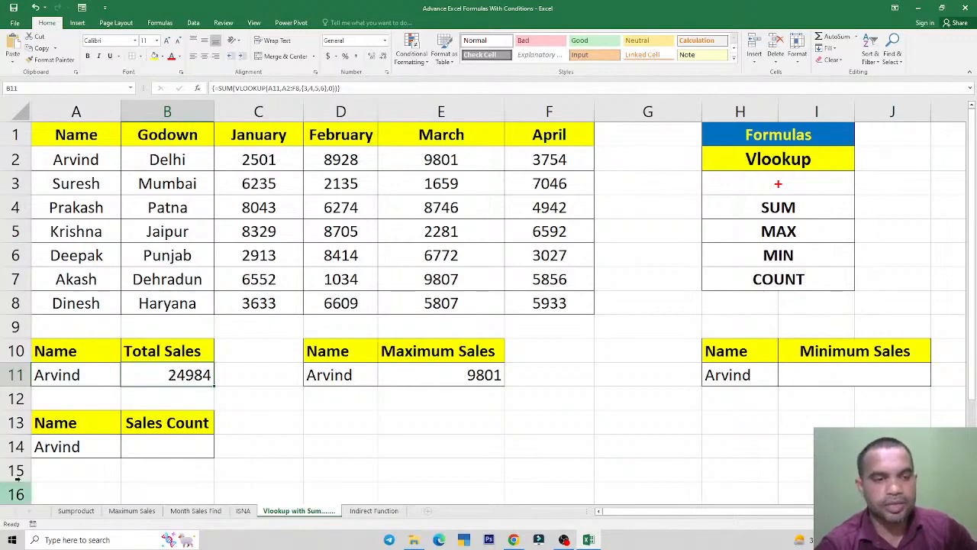
{"action": "left_click", "coordinate": [775, 212]}
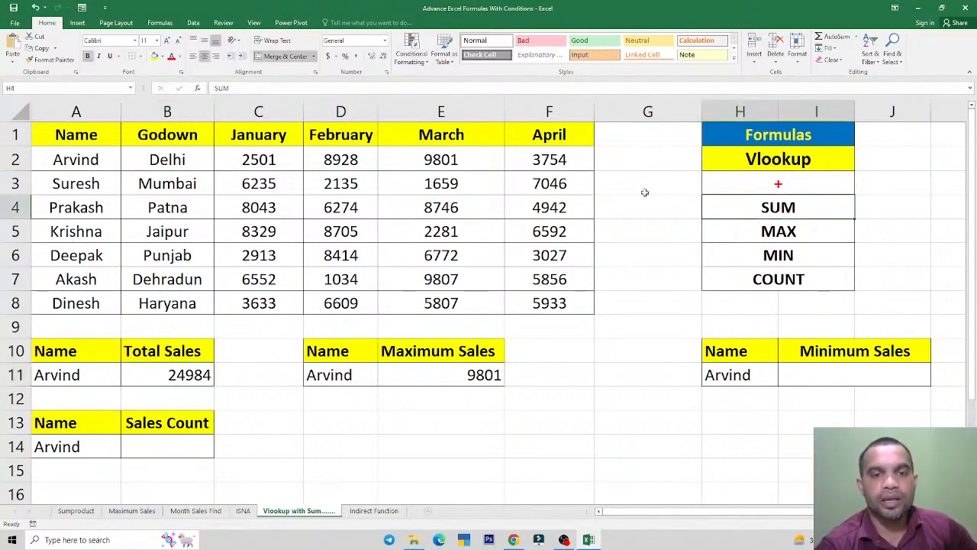
{"action": "left_click", "coordinate": [344, 353]}
{"action": "left_click_drag", "start_coordinate": [345, 351], "coordinate": [345, 374]}
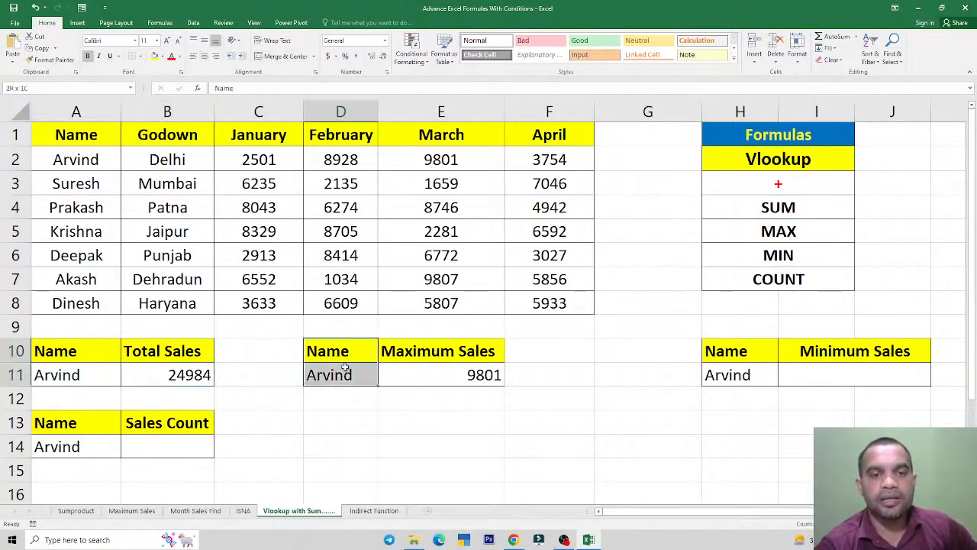
{"action": "left_click", "coordinate": [349, 347]}
{"action": "left_click", "coordinate": [345, 377]}
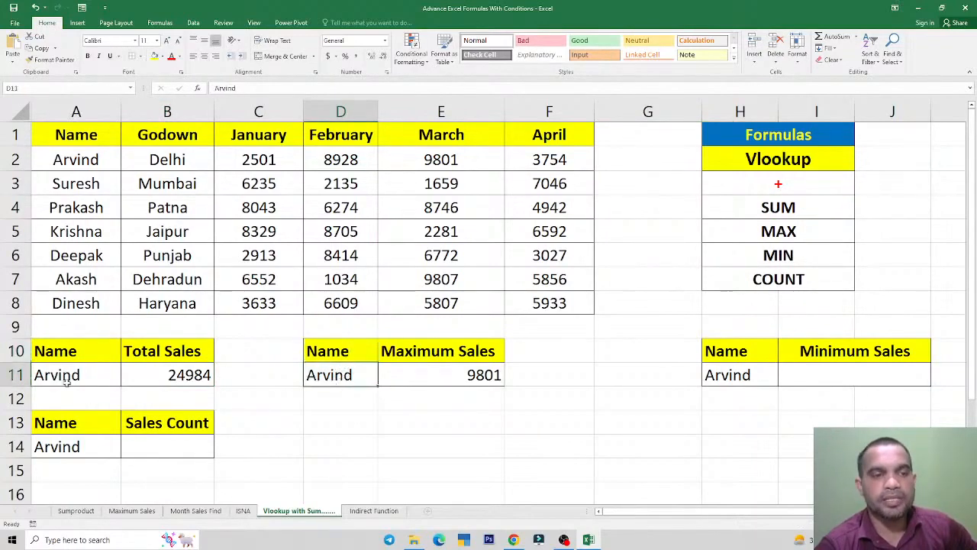
{"action": "left_click", "coordinate": [402, 373]}
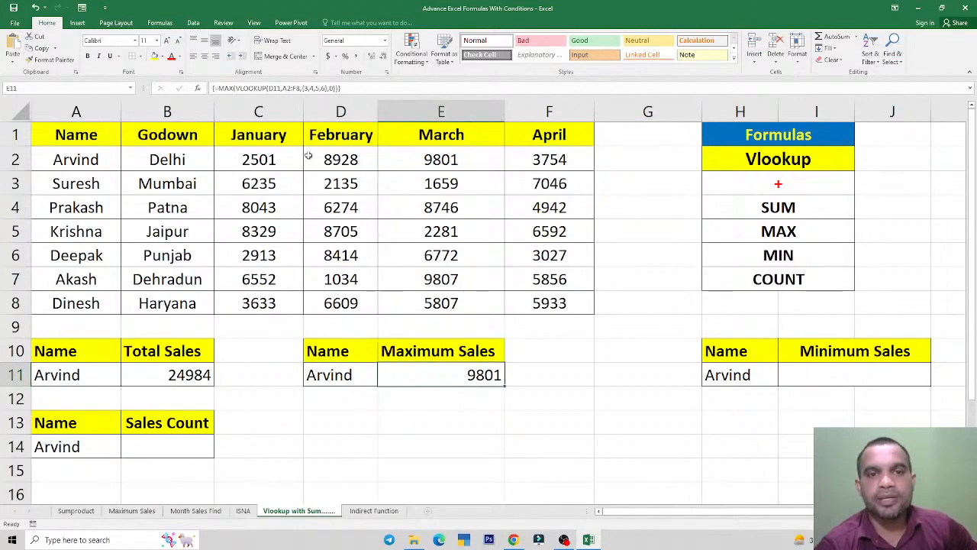
{"action": "left_click_drag", "start_coordinate": [561, 160], "coordinate": [283, 162]}
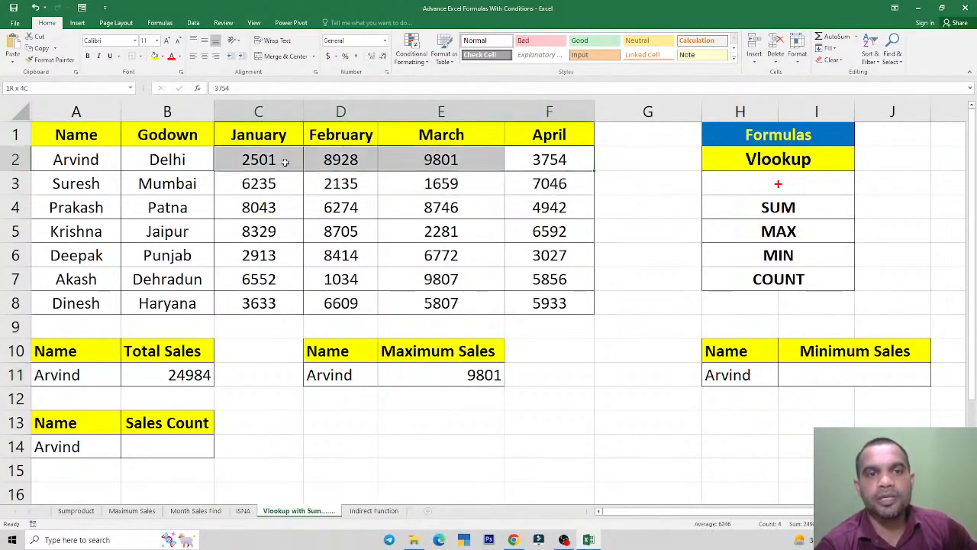
Replace the Maximum Sales formula in E11 with a new VLOOKUP using D11 as lookup value and A2:F8 as table array
{"action": "left_click", "coordinate": [419, 370]}
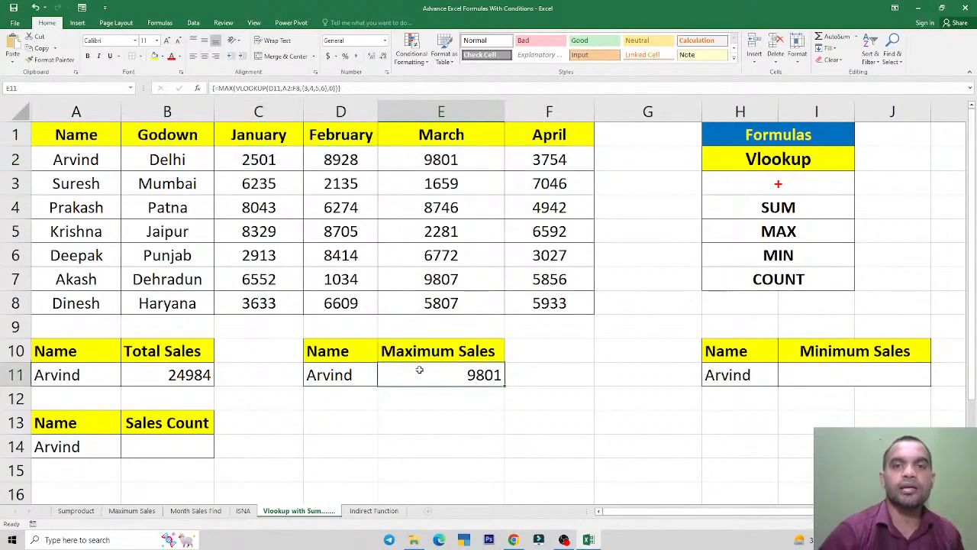
{"action": "key", "text": "Delete"}
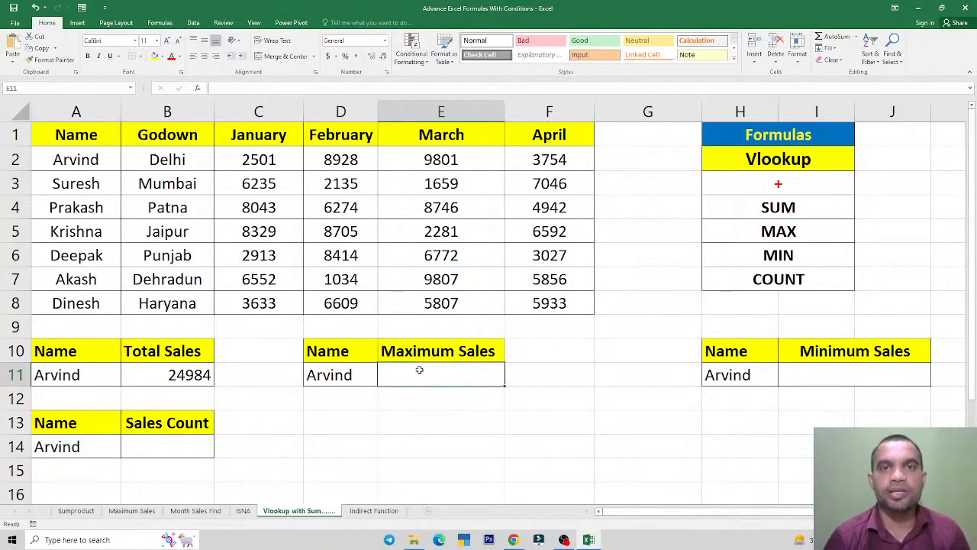
{"action": "type", "text": "=vl"}
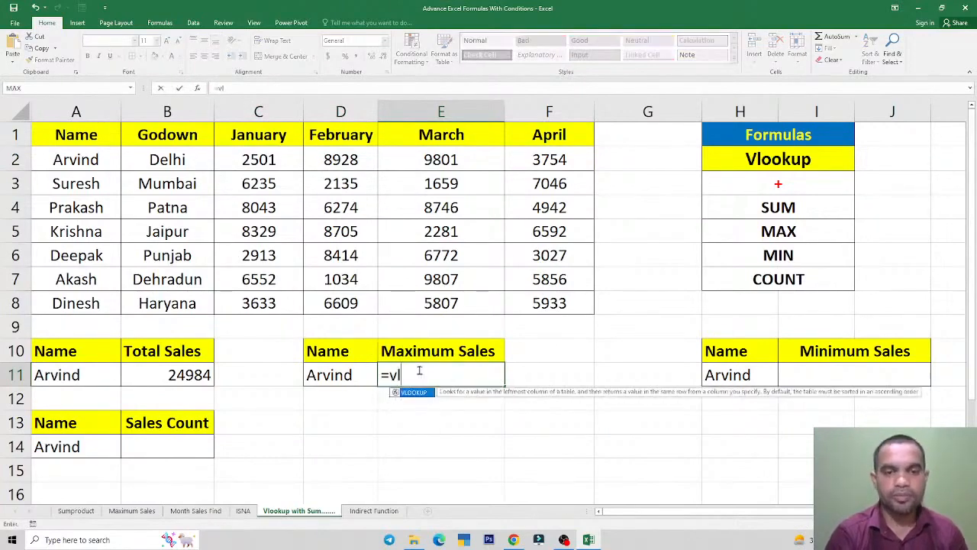
{"action": "key", "text": "Tab"}
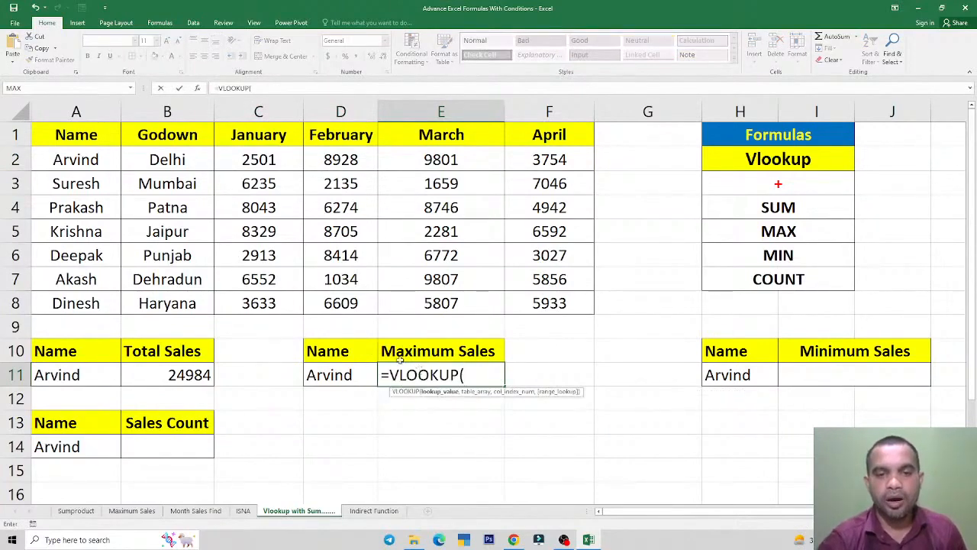
{"action": "left_click", "coordinate": [333, 375]}
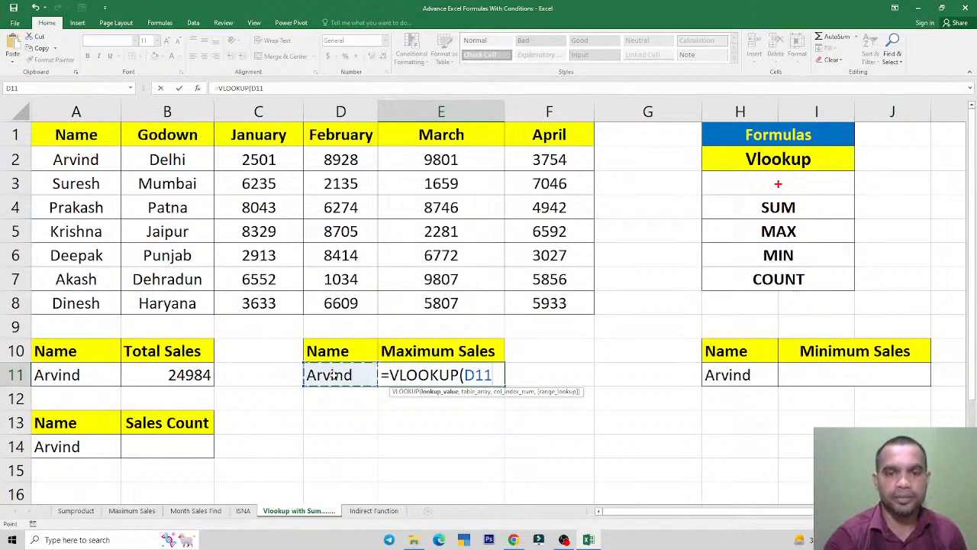
{"action": "type", "text": ","}
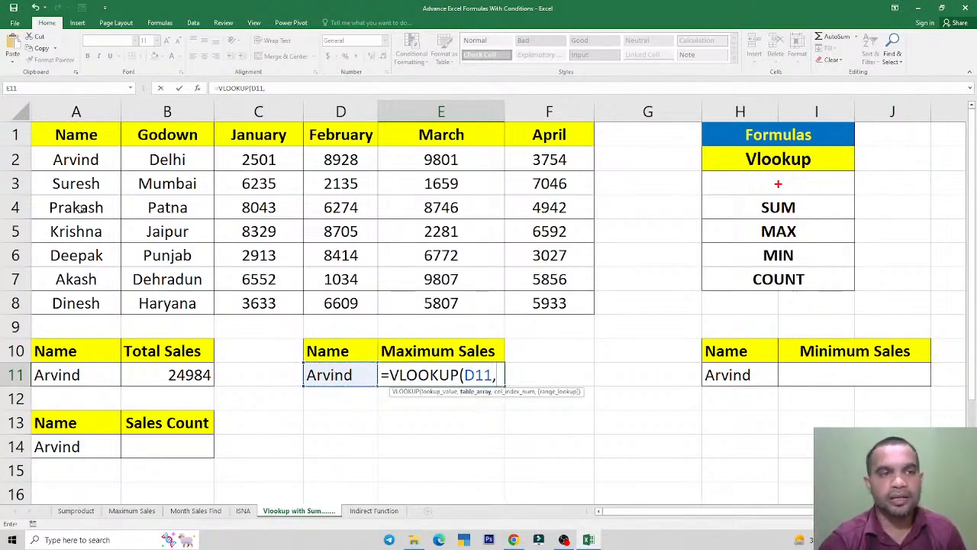
{"action": "mouse_move", "coordinate": [71, 163]}
{"action": "left_mouse_down"}
{"action": "mouse_move", "coordinate": [458, 193]}
{"action": "mouse_move", "coordinate": [547, 273]}
{"action": "mouse_move", "coordinate": [550, 305]}
{"action": "left_mouse_up"}
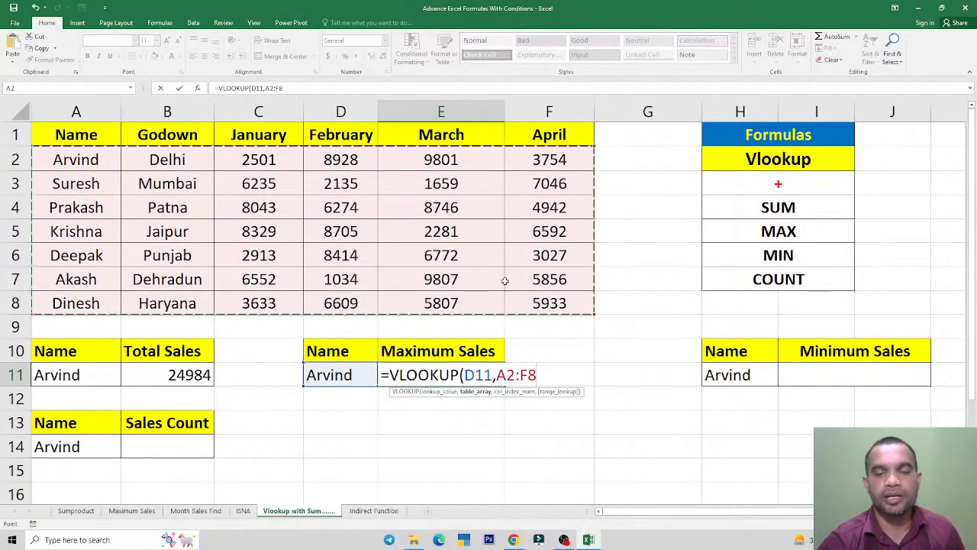
Give the E11 VLOOKUP the column index array {3,4,5,6} to cover January to April
{"action": "type", "text": ",{"}
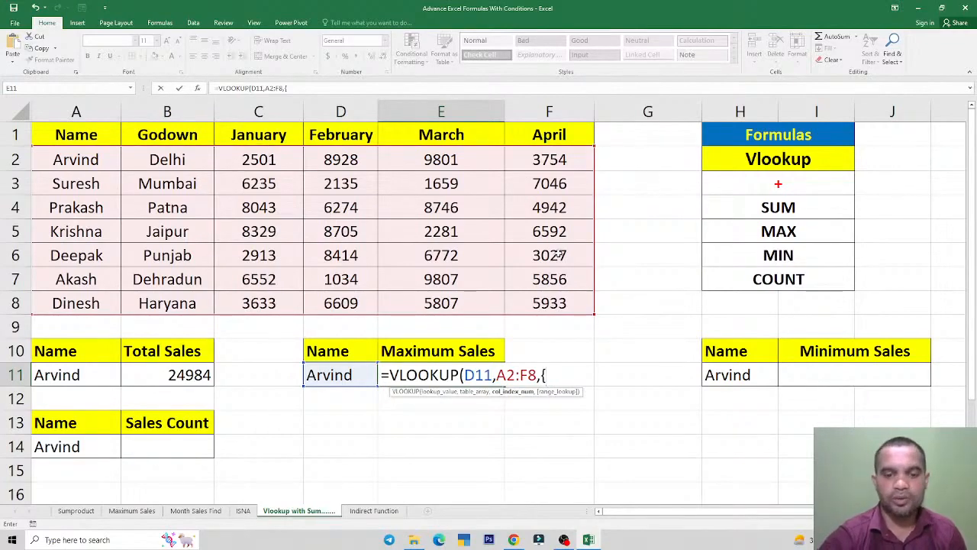
{"action": "type", "text": "3"}
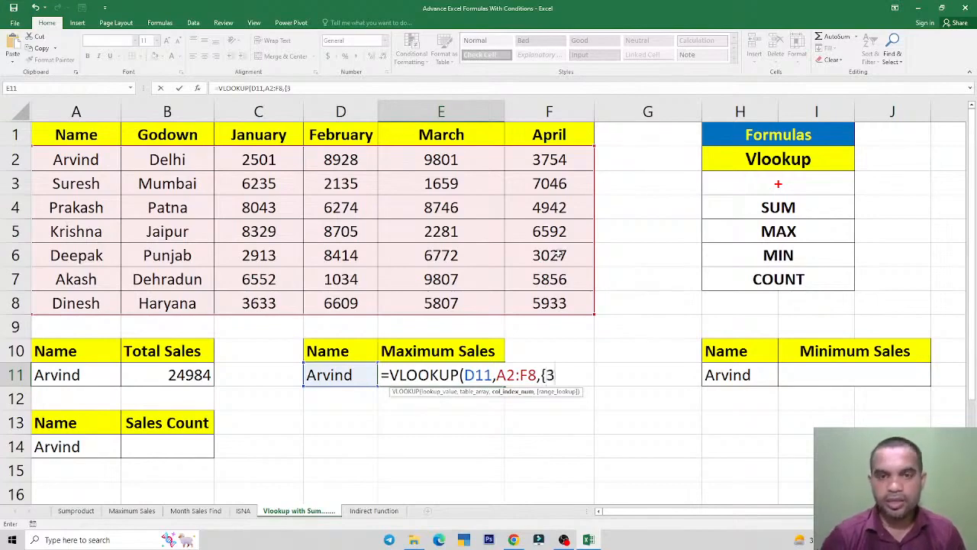
{"action": "type", "text": ",4,5"}
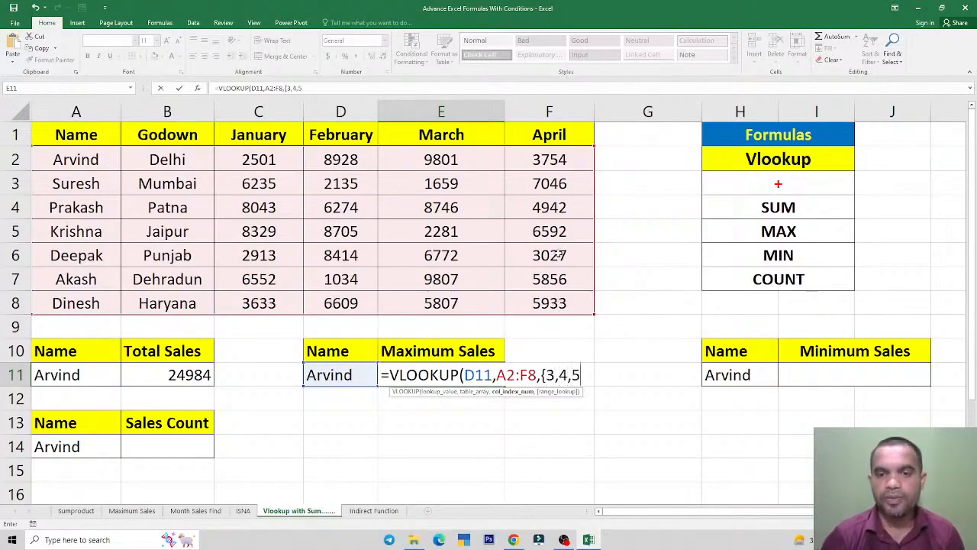
{"action": "type", "text": ",6"}
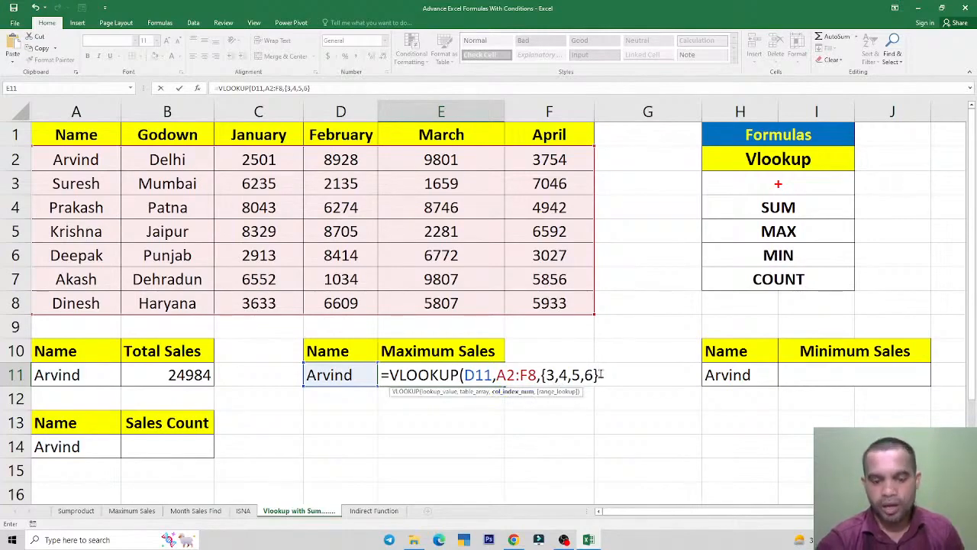
{"action": "type", "text": ","}
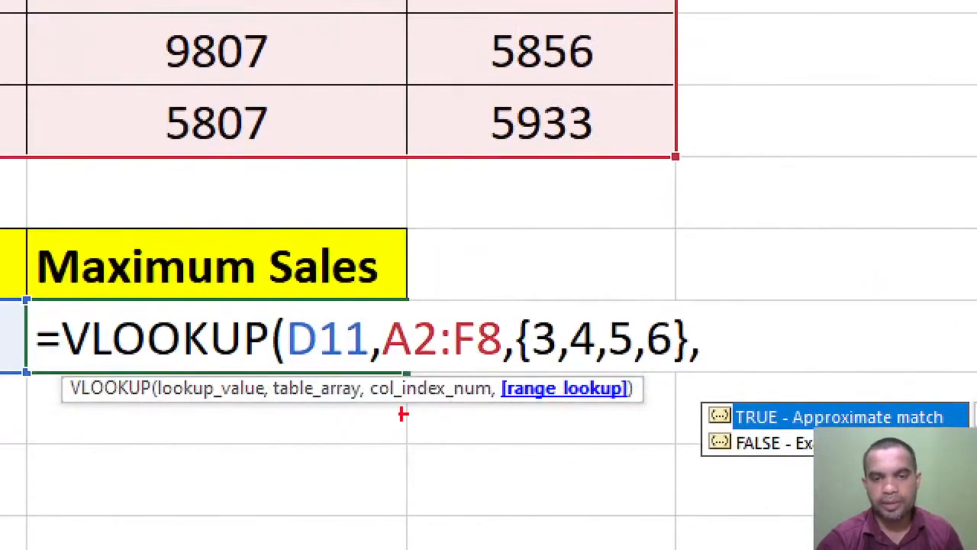
{"action": "left_click_drag", "start_coordinate": [370, 377], "coordinate": [432, 415]}
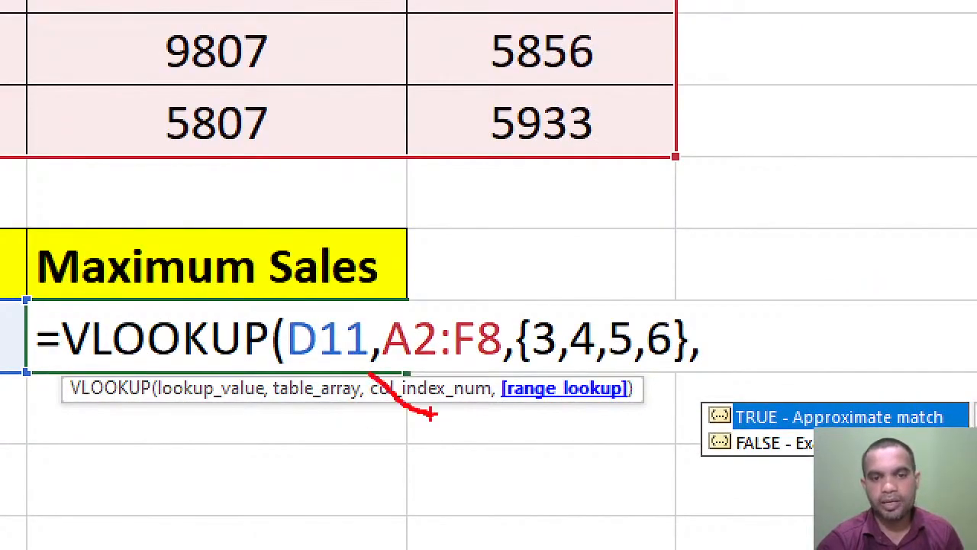
{"action": "key", "text": "ctrl+z"}
{"action": "left_click_drag", "start_coordinate": [367, 369], "coordinate": [491, 425]}
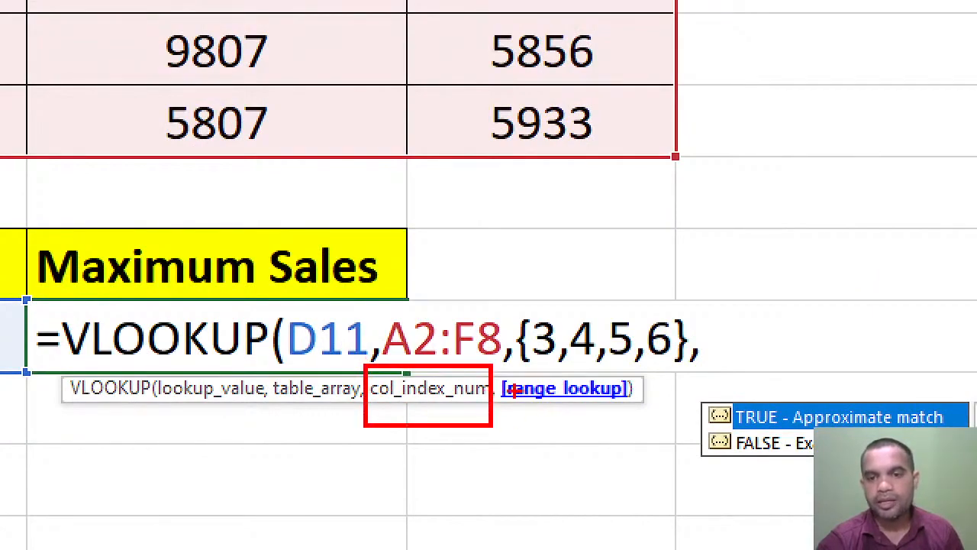
{"action": "key", "text": "Escape"}
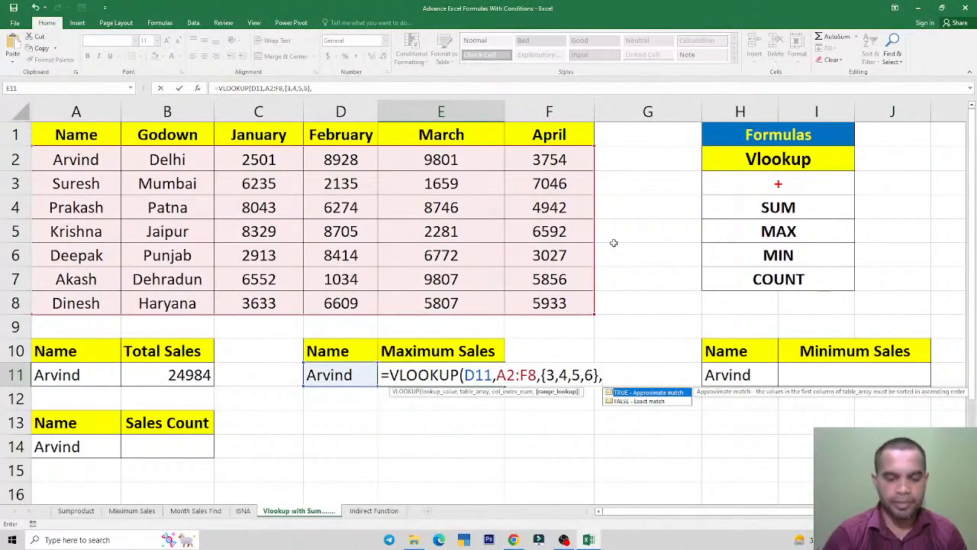
Set the VLOOKUP's range lookup to FALSE for an exact match and enter the formula in E11
{"action": "type", "text": "false"}
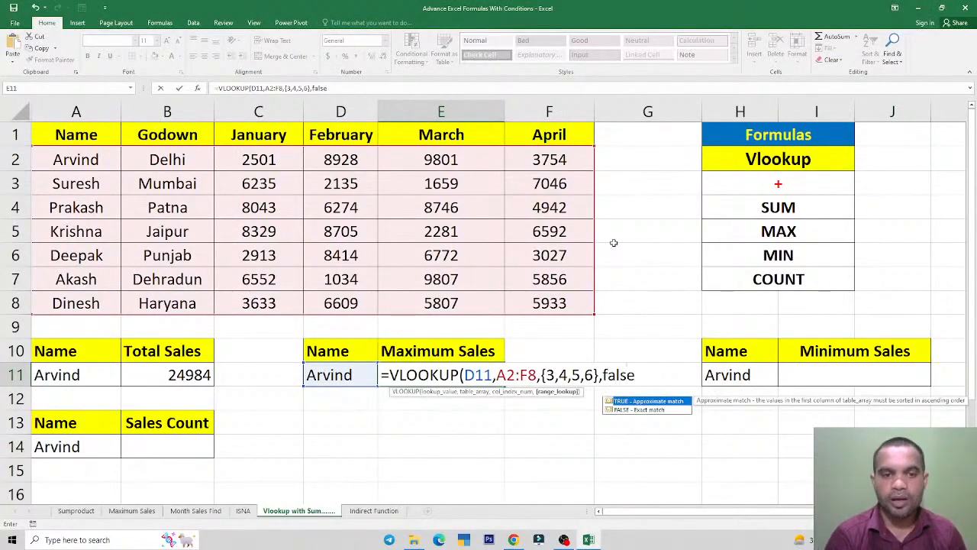
{"action": "type", "text": ")"}
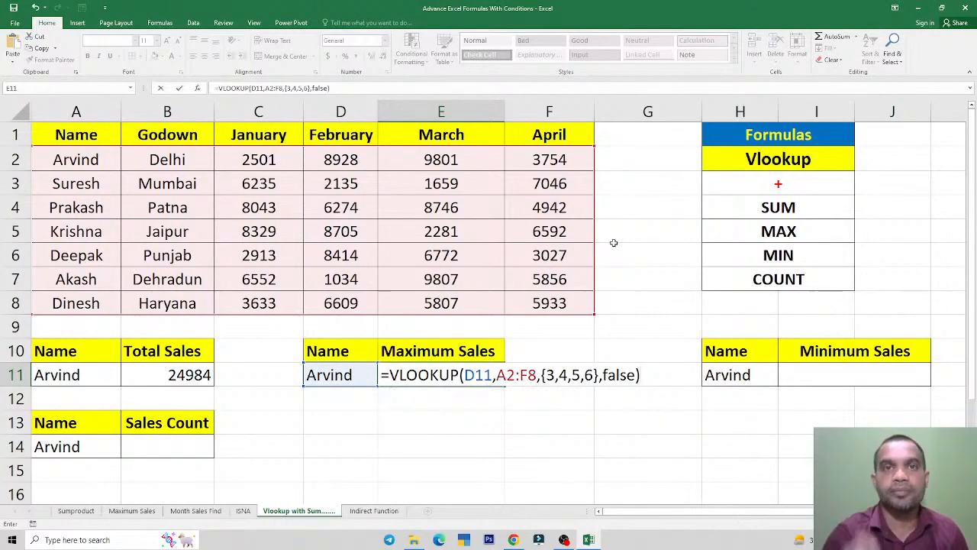
{"action": "key", "text": "Return"}
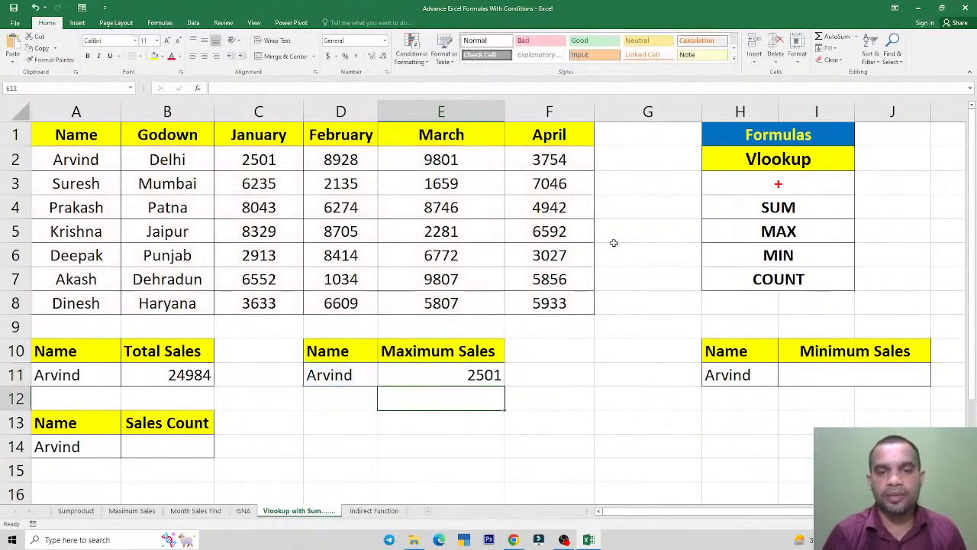
Compare the Maximum Sales result in E11 with the January and March sales in C2 and E2
{"action": "key", "text": "Up"}
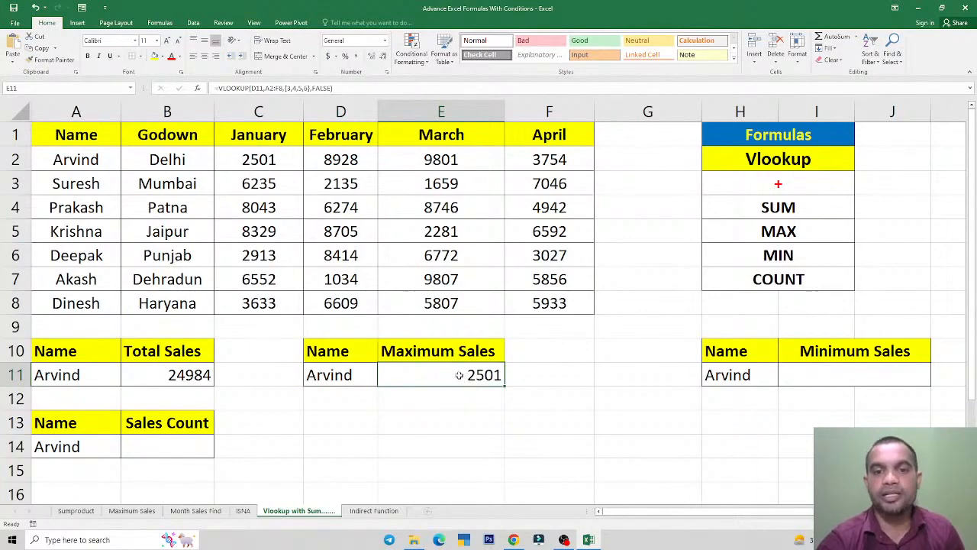
{"action": "left_click", "coordinate": [255, 160]}
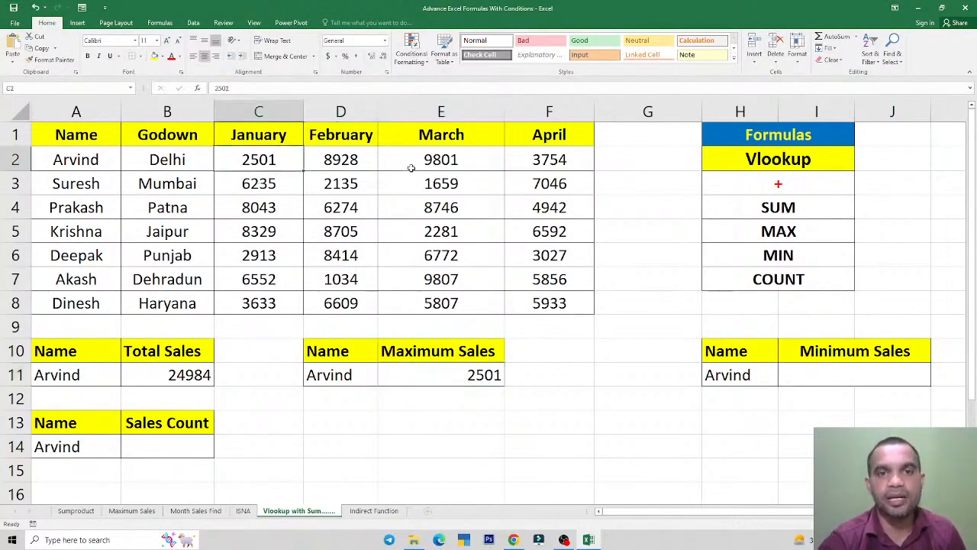
{"action": "left_click", "coordinate": [426, 162]}
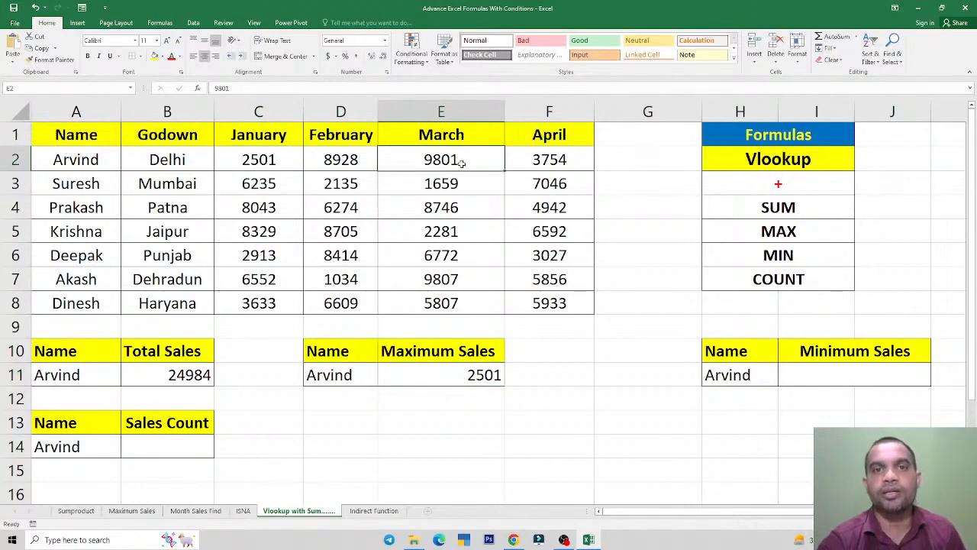
Wrap the VLOOKUP in E11 with the MAX function and enter it as an ordinary formula
{"action": "left_click", "coordinate": [466, 378]}
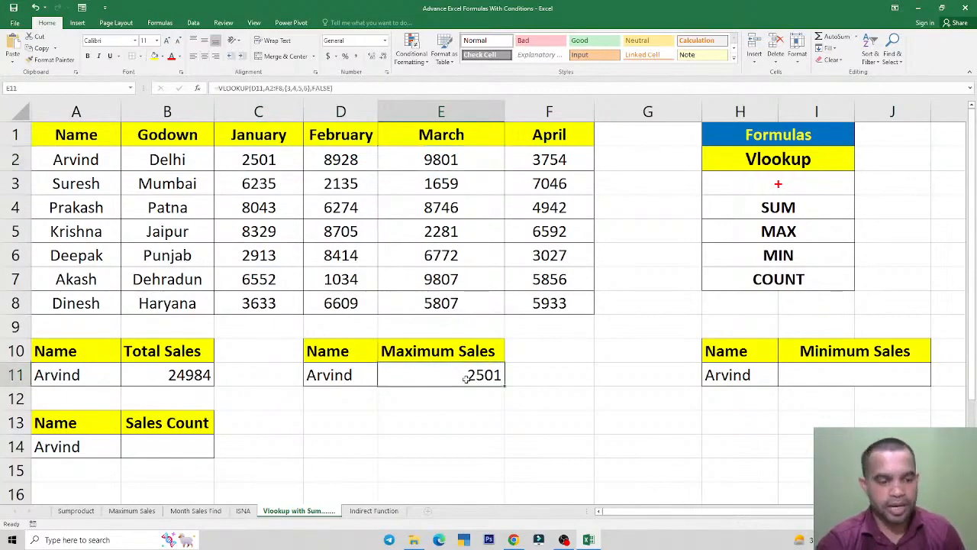
{"action": "double_click", "coordinate": [465, 376]}
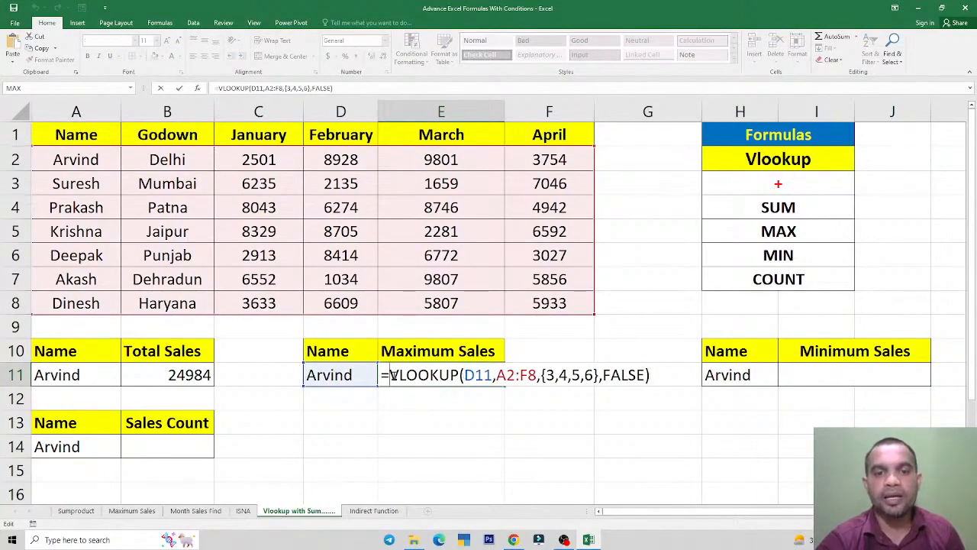
{"action": "type", "text": "max("}
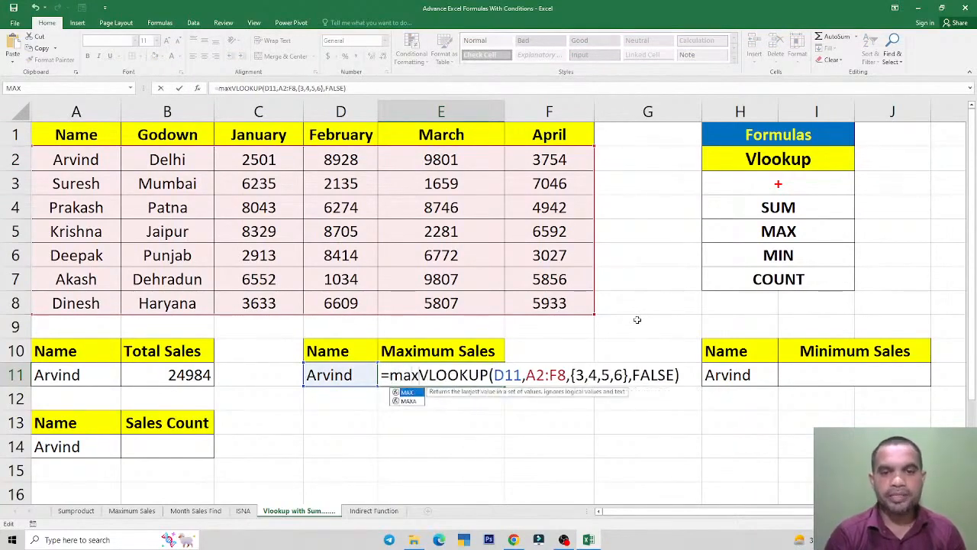
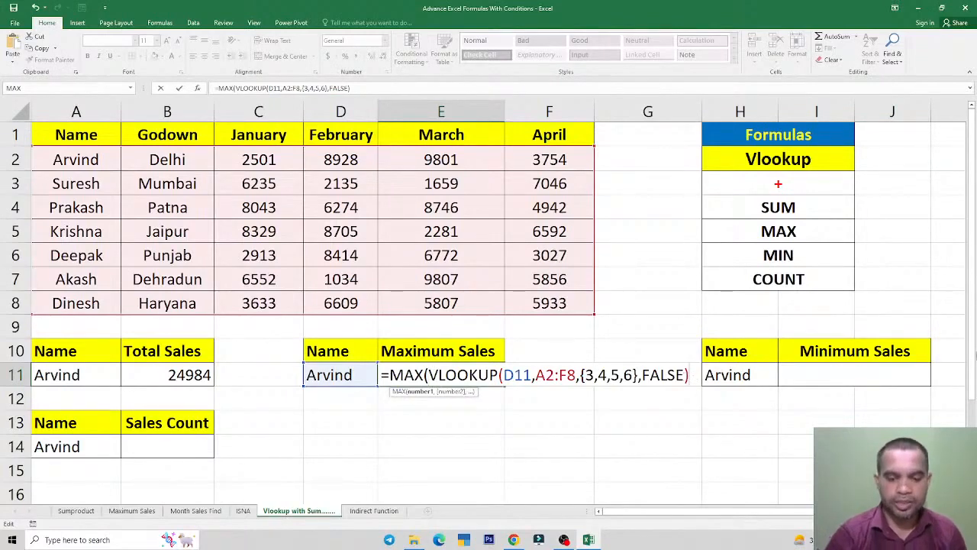
{"action": "type", "text": ")"}
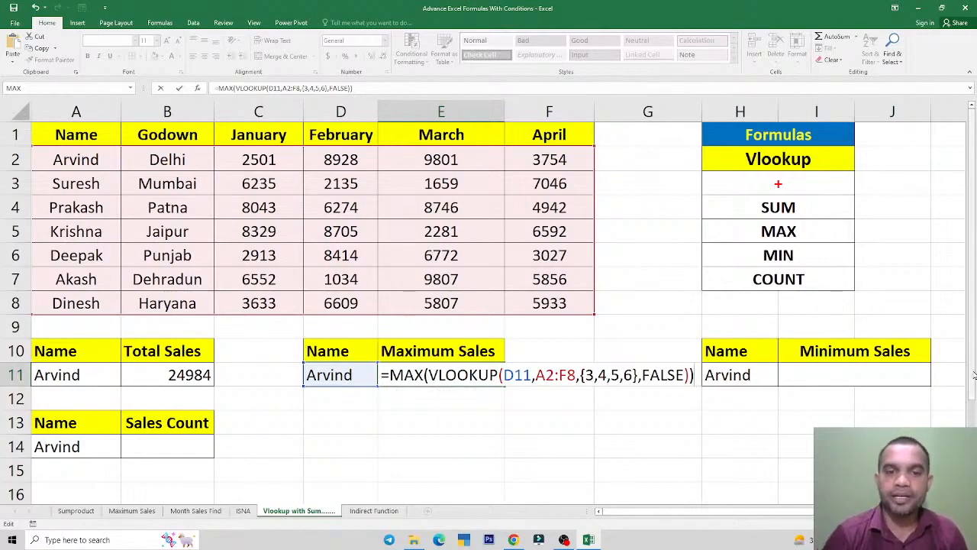
{"action": "key", "text": "Return"}
{"action": "key", "text": "Up"}
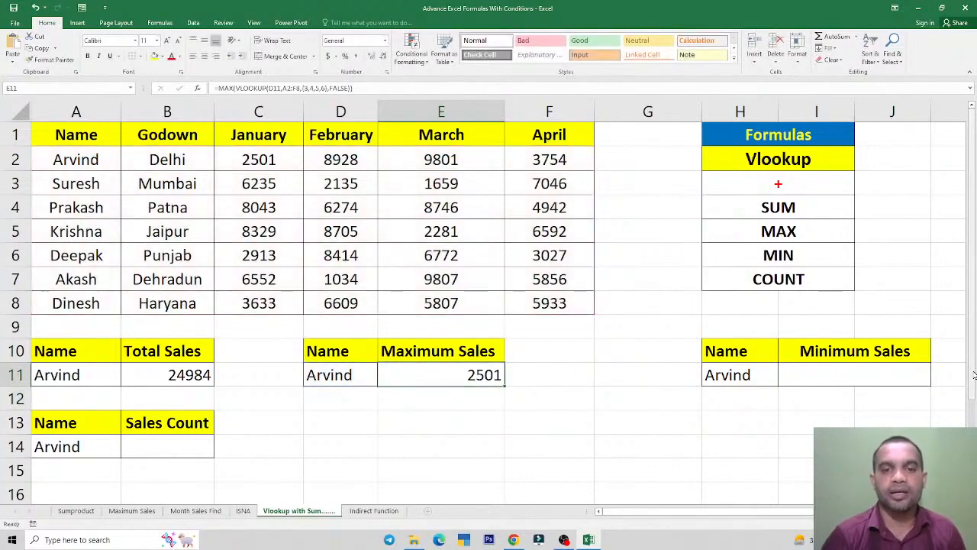
Compare E11 with the January sales in C2, and re-enter the MAX and VLOOKUP formula in E11 as an array formula
{"action": "left_click", "coordinate": [264, 161]}
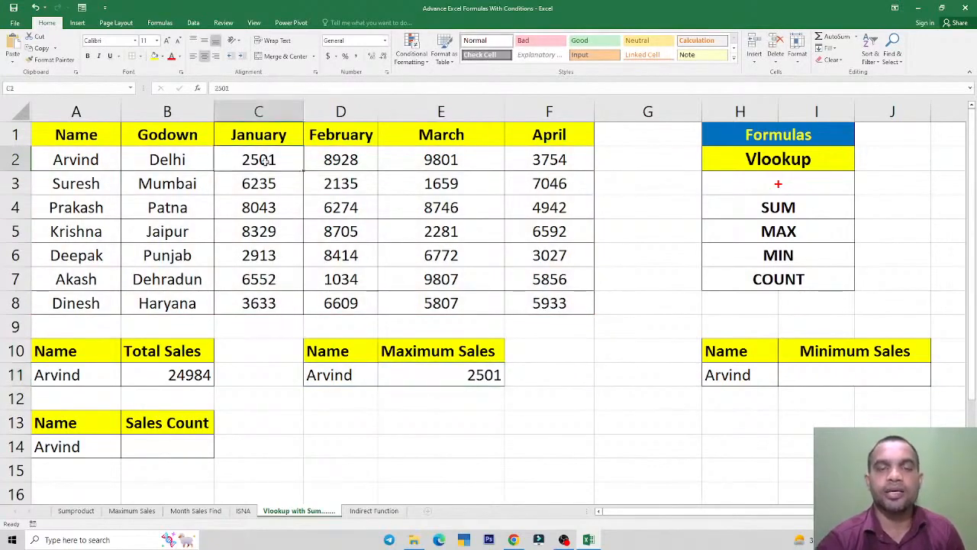
{"action": "left_click", "coordinate": [433, 371]}
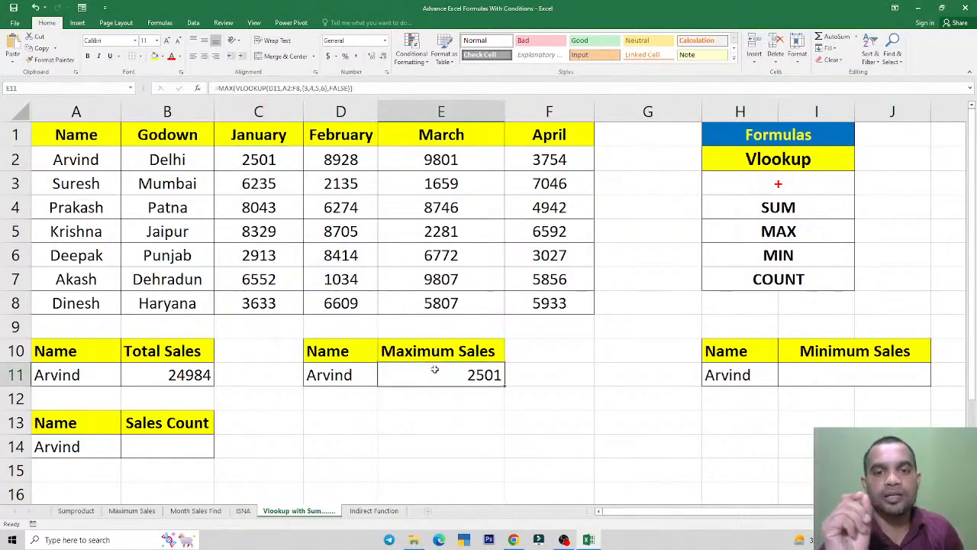
{"action": "double_click", "coordinate": [435, 370]}
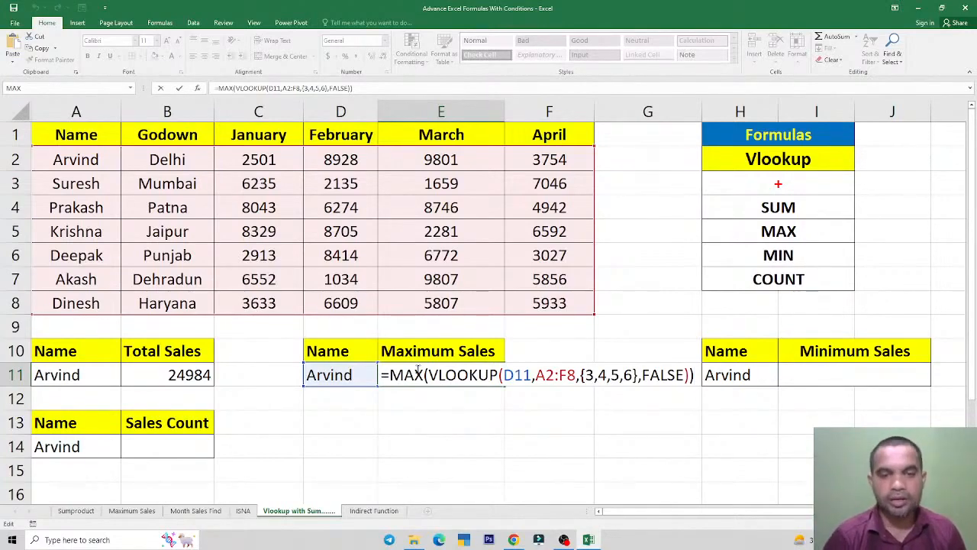
{"action": "key", "text": "ctrl+shift+Return"}
{"action": "key", "text": "Up"}
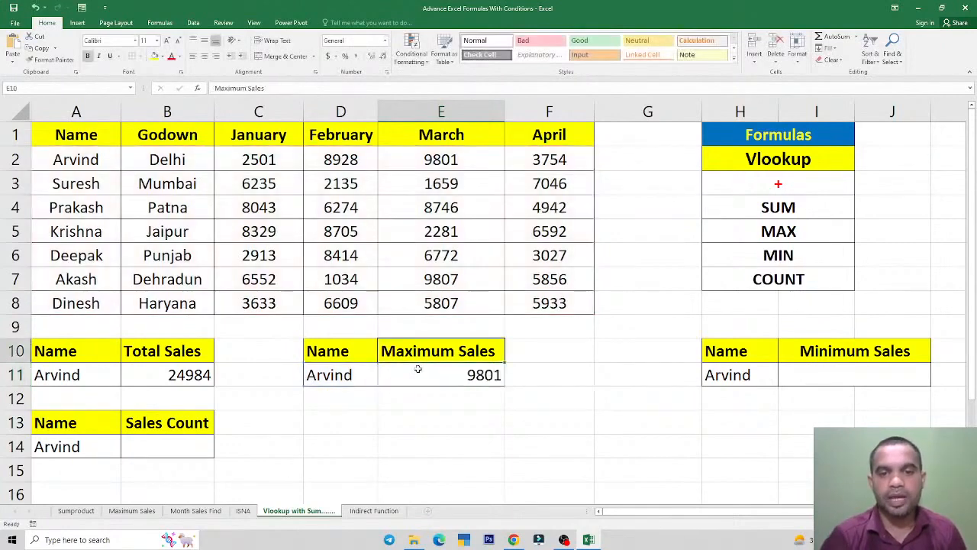
{"action": "left_click", "coordinate": [460, 374]}
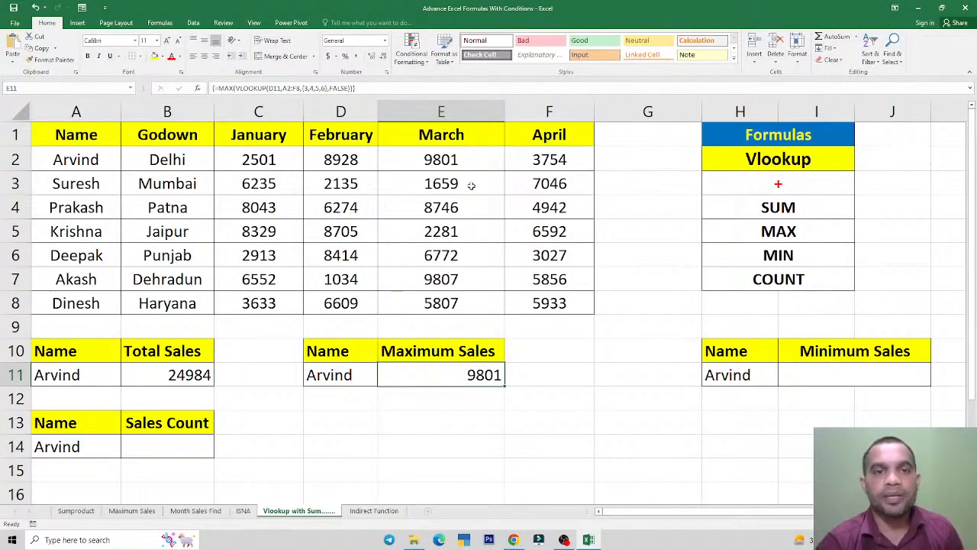
Set the January sales in C2 to 10050 and check the Maximum Sales result in E11
{"action": "left_click", "coordinate": [258, 162]}
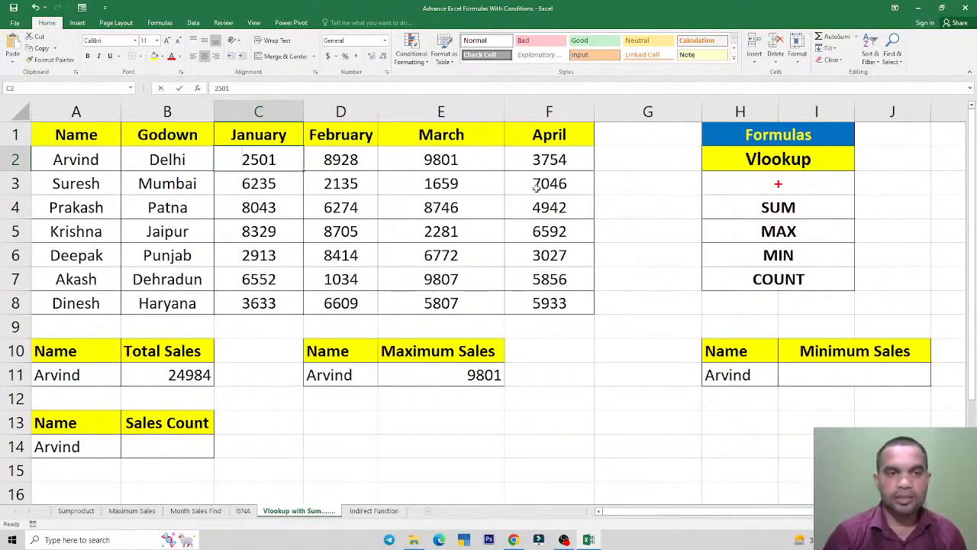
{"action": "type", "text": "100"}
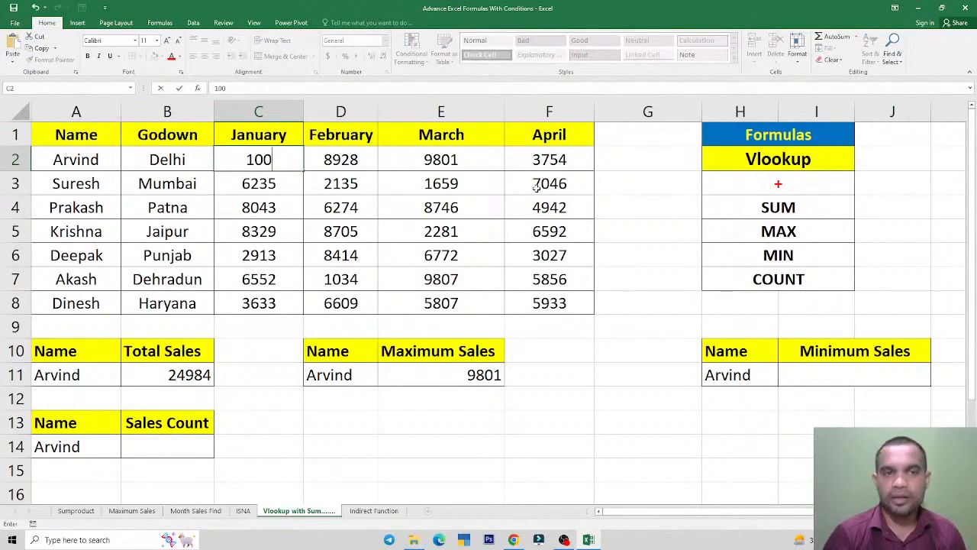
{"action": "type", "text": "50"}
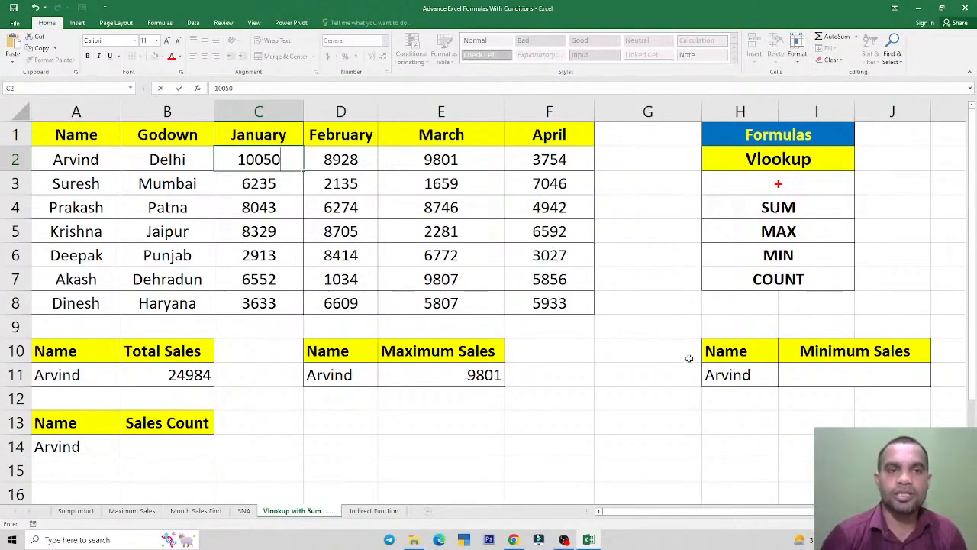
{"action": "key", "text": "Return"}
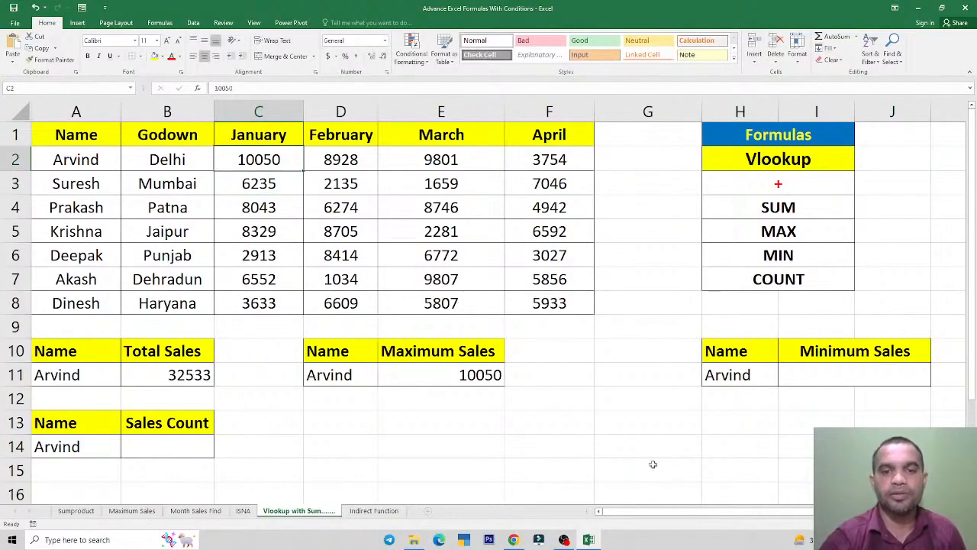
{"action": "left_click", "coordinate": [497, 374]}
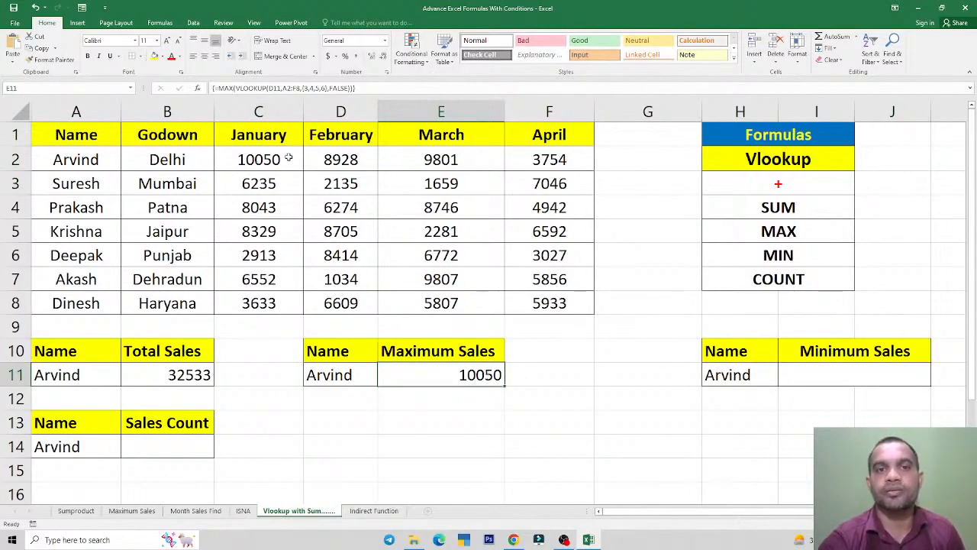
Set the March sales in E2 to 12000 and check the Maximum Sales result in E11
{"action": "left_click", "coordinate": [443, 159]}
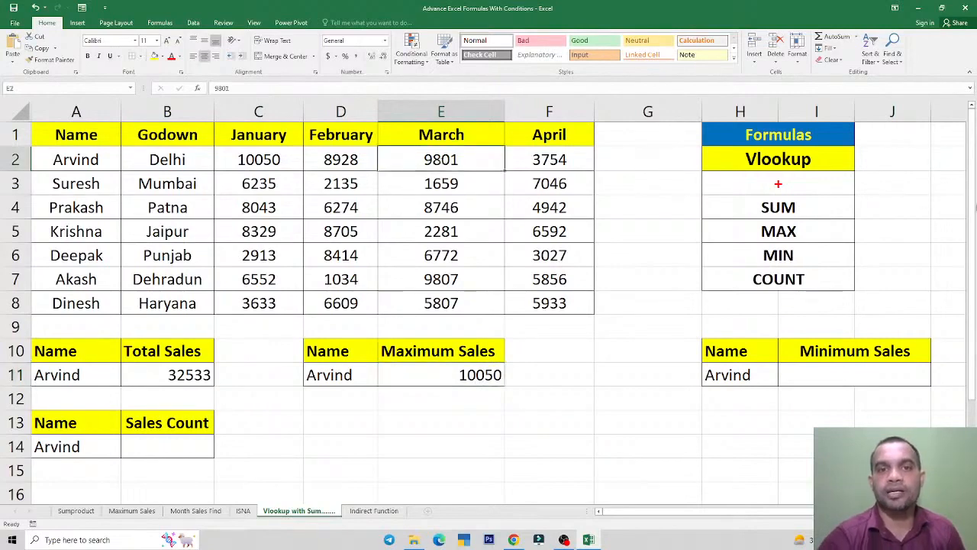
{"action": "type", "text": "12000"}
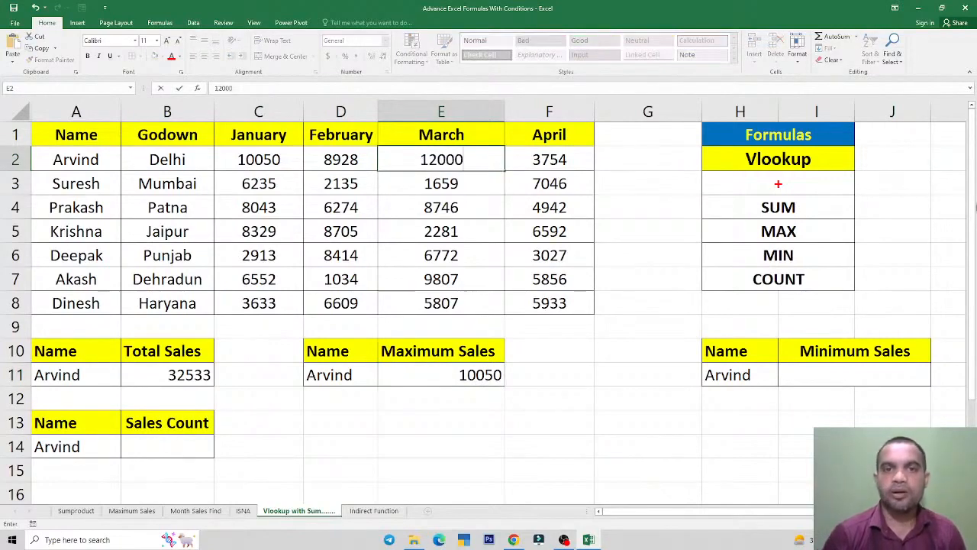
{"action": "key", "text": "Return"}
{"action": "key", "text": "Up"}
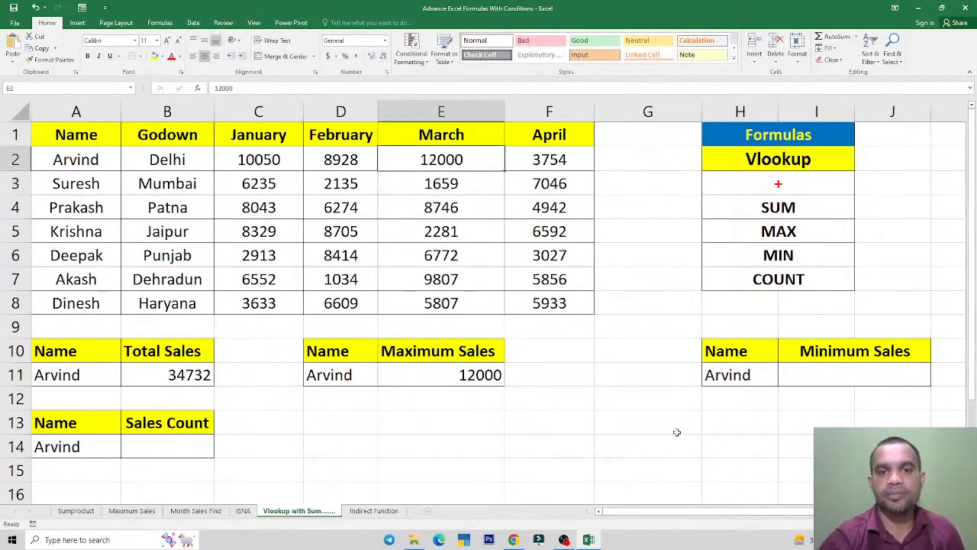
{"action": "left_click", "coordinate": [482, 381]}
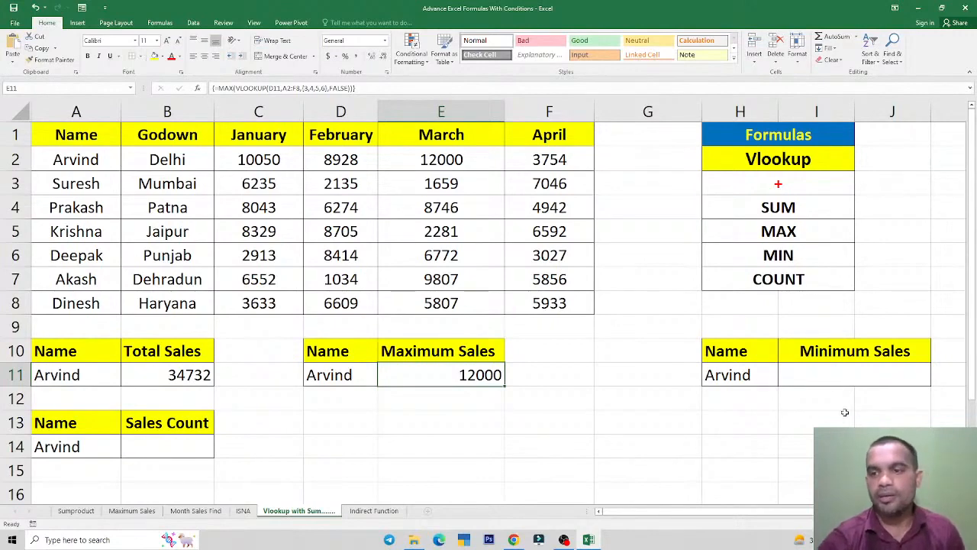
Start a VLOOKUP in the Minimum Sales cell I11 with H11 as lookup value and A2:F8 as table array
{"action": "left_click", "coordinate": [810, 366]}
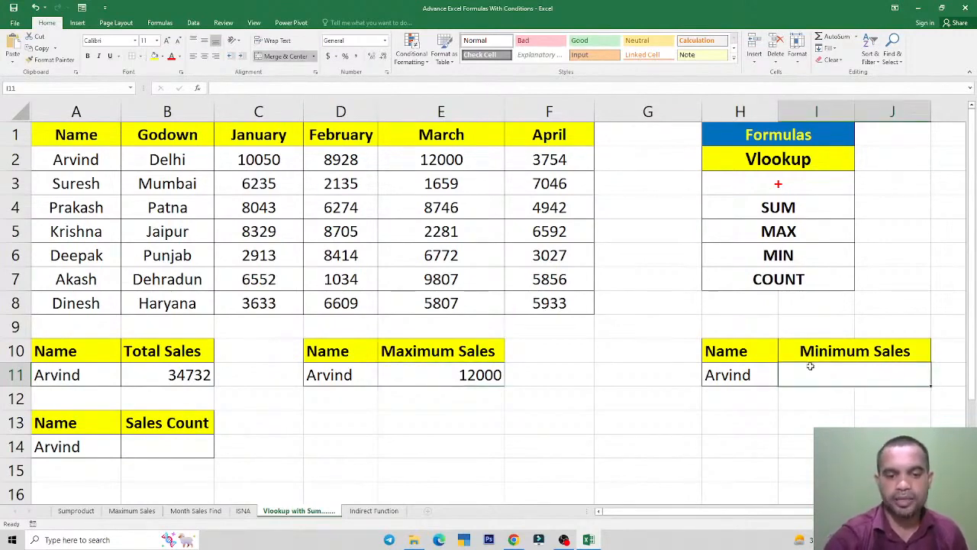
{"action": "type", "text": "="}
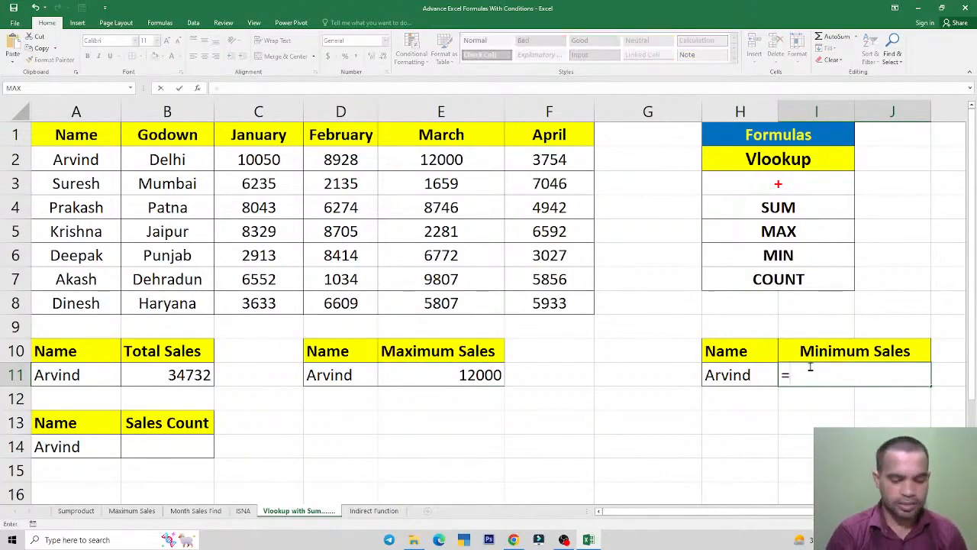
{"action": "type", "text": "vlo"}
{"action": "key", "text": "Tab"}
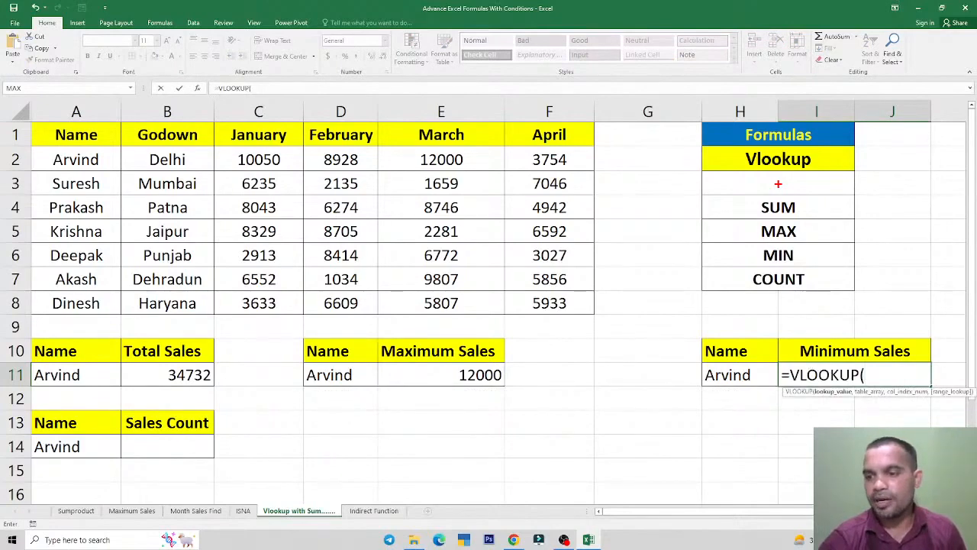
{"action": "scroll", "coordinate": [488, 305], "scroll_direction": "right", "scroll_amount": 1}
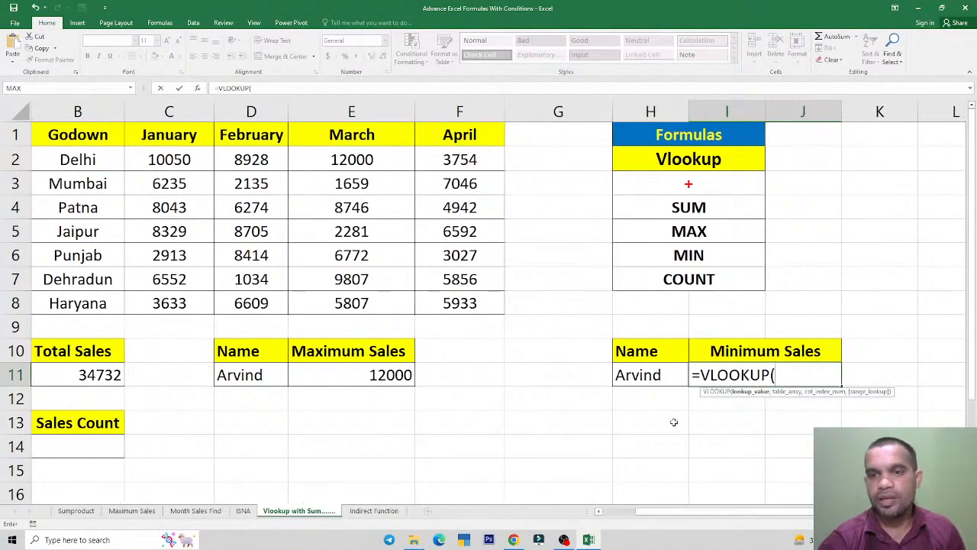
{"action": "left_click", "coordinate": [646, 375]}
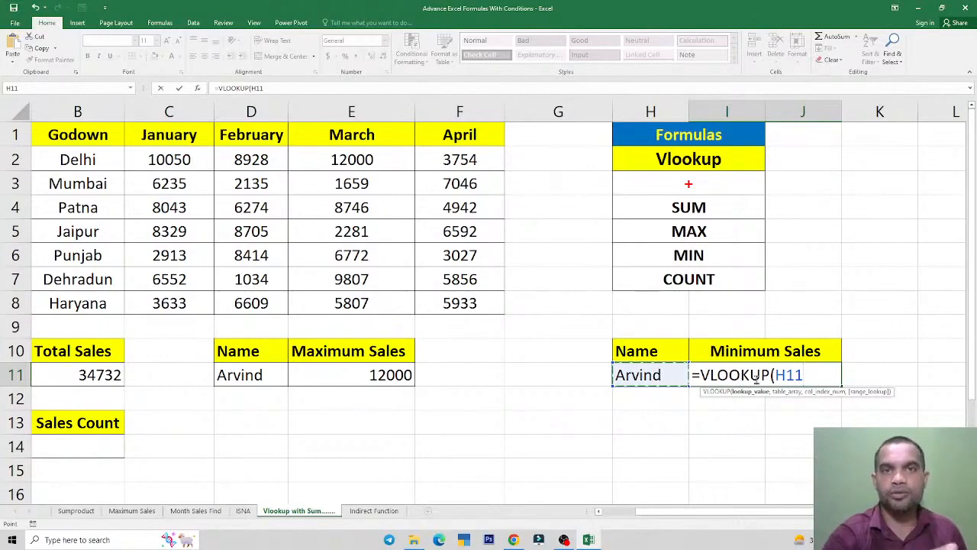
{"action": "type", "text": ","}
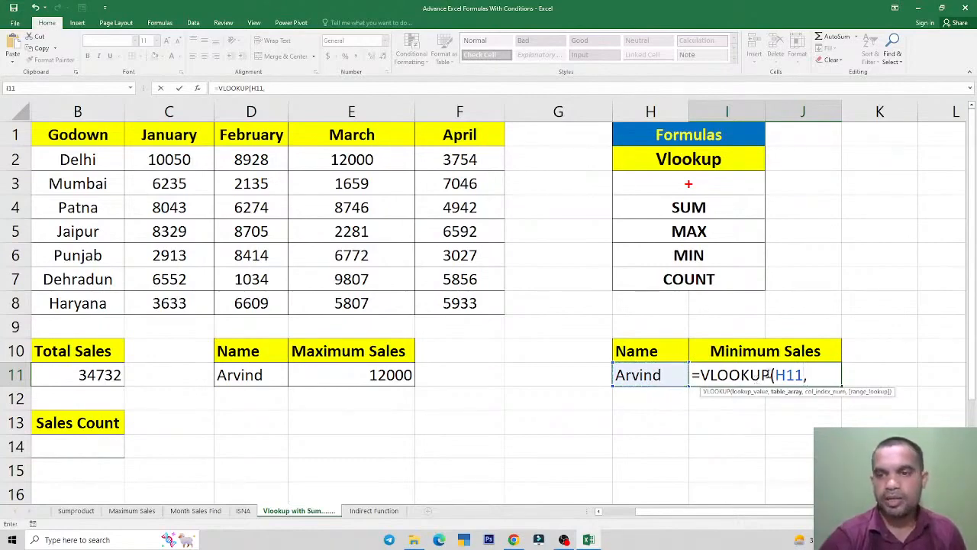
{"action": "left_click_drag", "start_coordinate": [768, 511], "coordinate": [666, 513]}
{"action": "left_click_drag", "start_coordinate": [77, 165], "coordinate": [544, 300]}
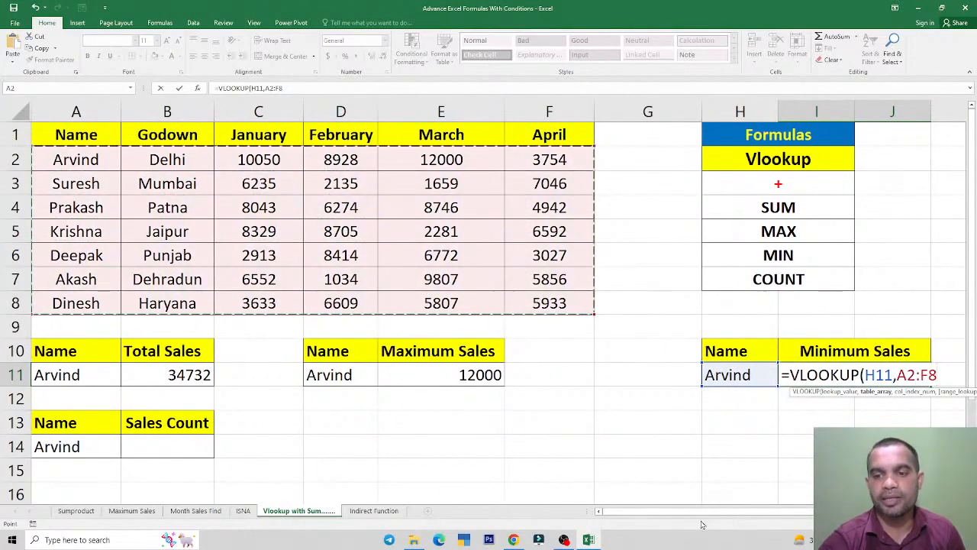
{"action": "left_click_drag", "start_coordinate": [713, 516], "coordinate": [767, 517]}
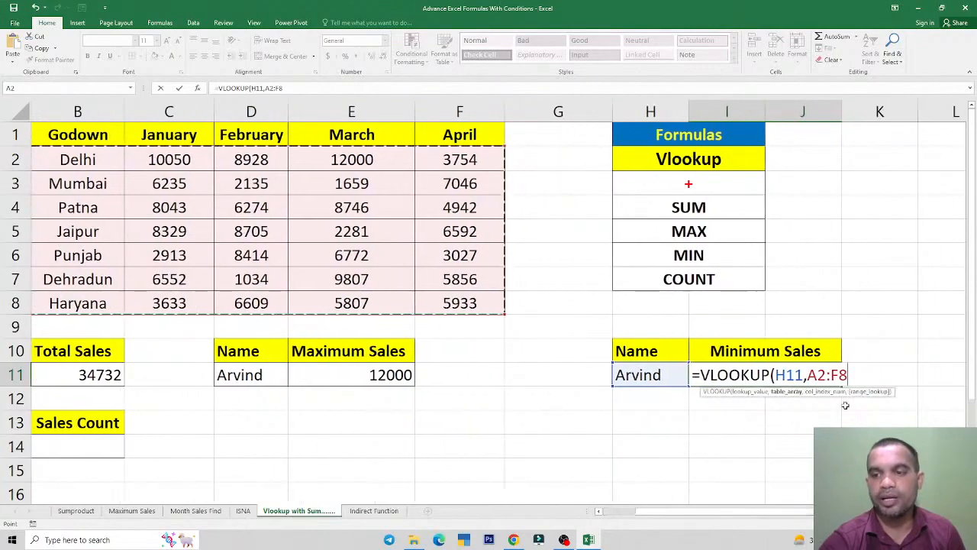
Give the I11 VLOOKUP the column index array {3,4,5,6} to cover January to April
{"action": "type", "text": ",{"}
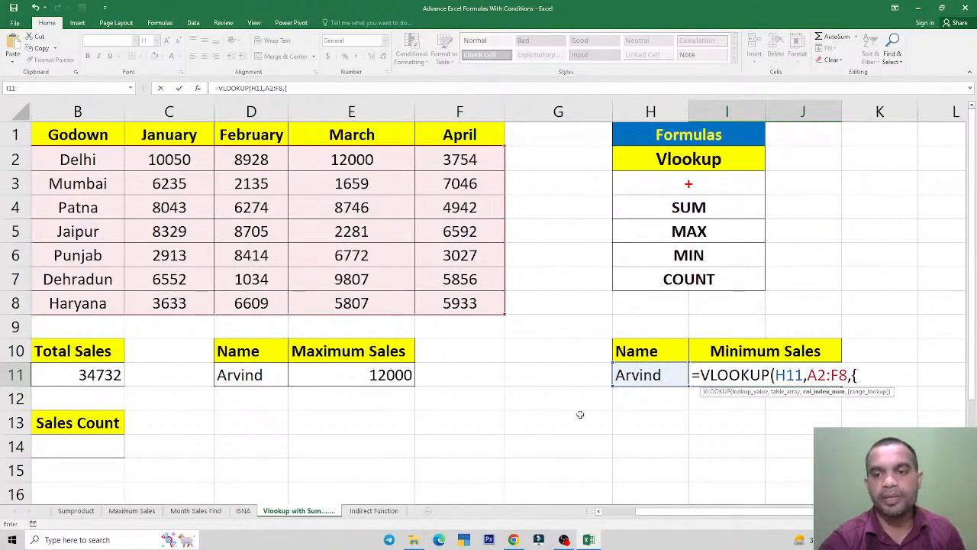
{"action": "left_click_drag", "start_coordinate": [645, 515], "coordinate": [611, 515]}
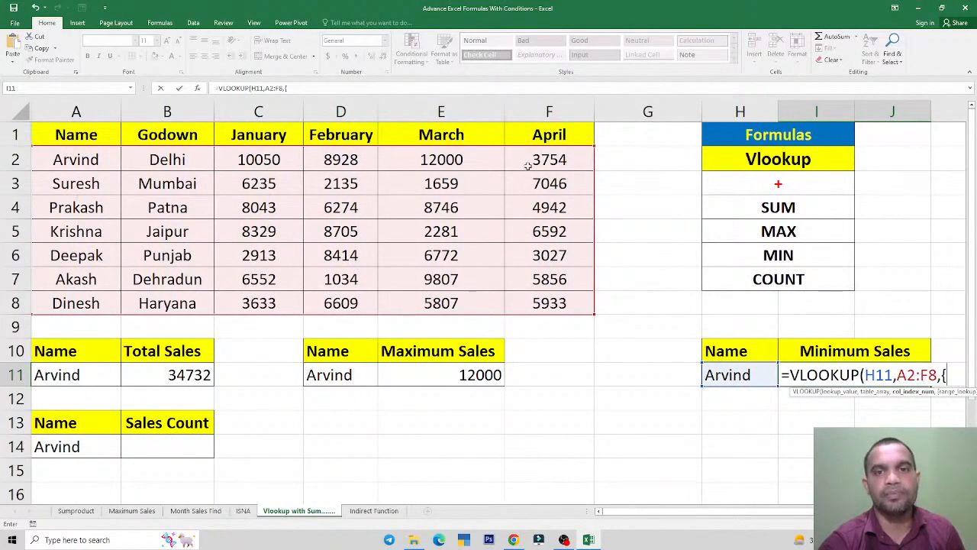
{"action": "left_click_drag", "start_coordinate": [685, 515], "coordinate": [729, 515]}
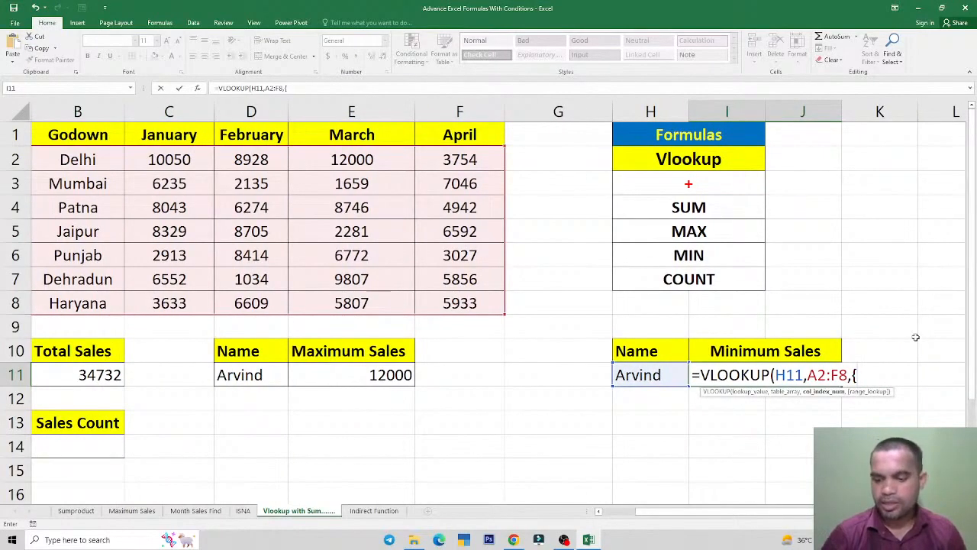
{"action": "type", "text": "3,4"}
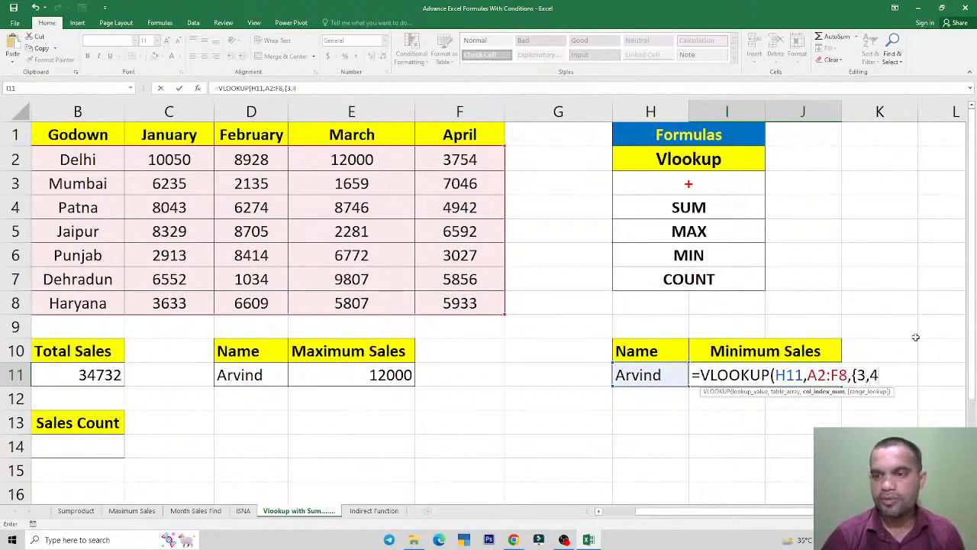
{"action": "type", "text": ",5,6"}
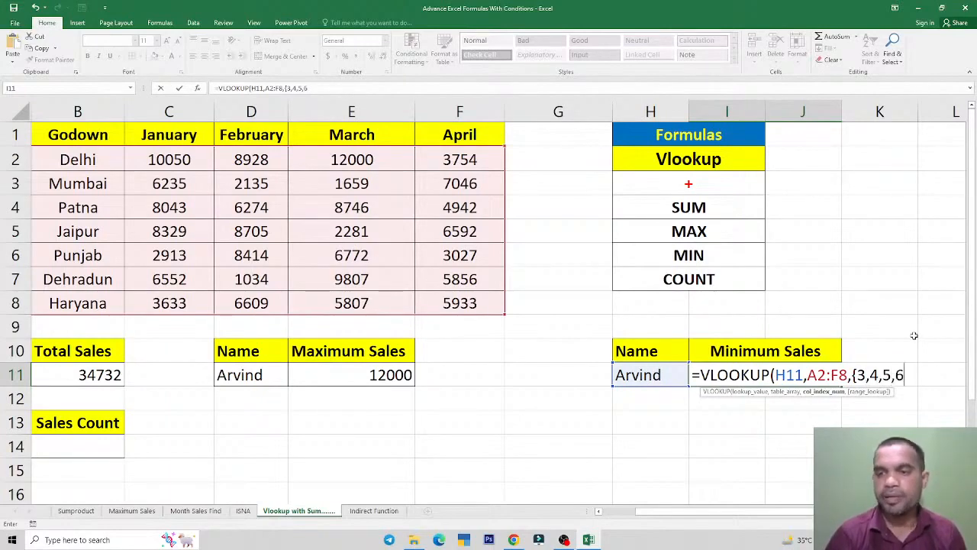
{"action": "type", "text": "},"}
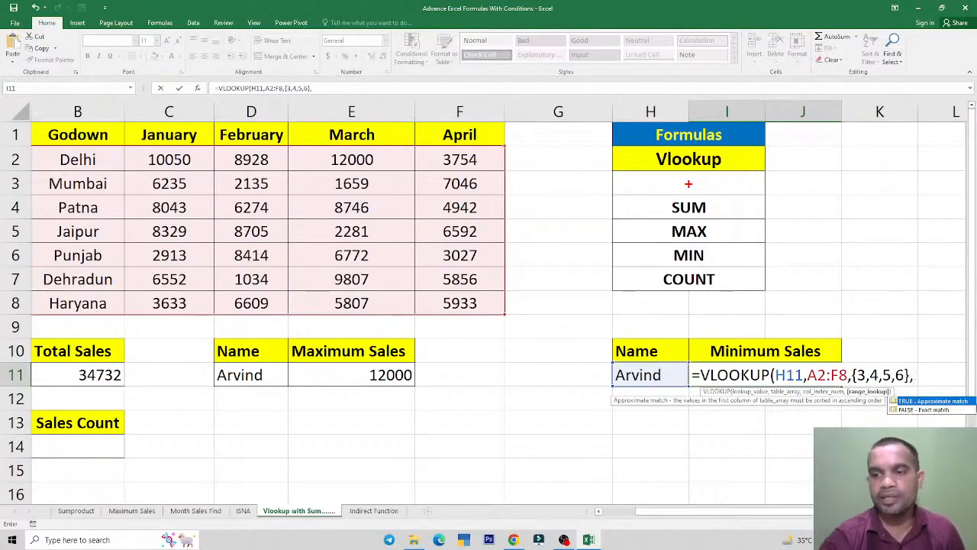
Finish the VLOOKUP in I11 with 0 as the range lookup for an exact match and enter the formula
{"action": "type", "text": "false"}
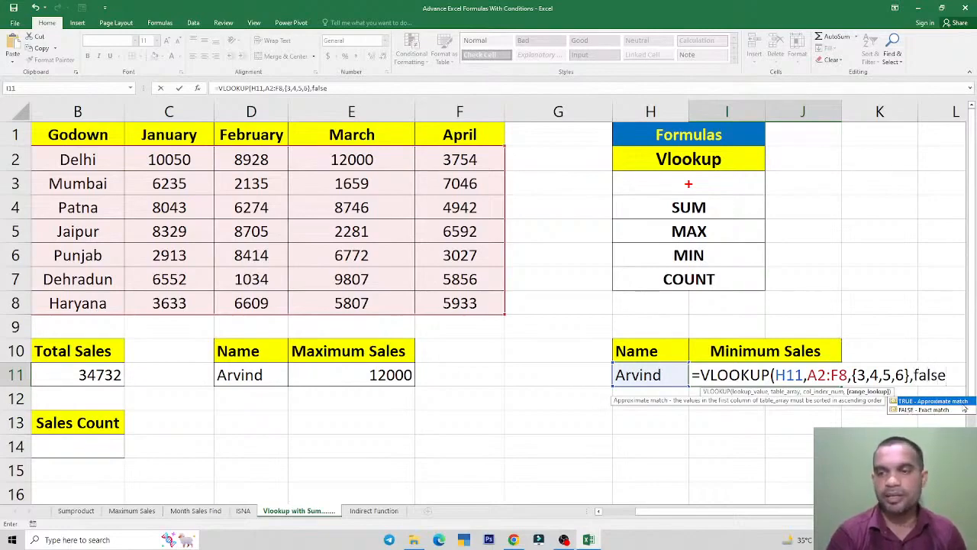
{"action": "key", "text": "BackSpace"}
{"action": "key", "text": "BackSpace"}
{"action": "key", "text": "BackSpace"}
{"action": "key", "text": "BackSpace"}
{"action": "key", "text": "BackSpace"}
{"action": "type", "text": "0"}
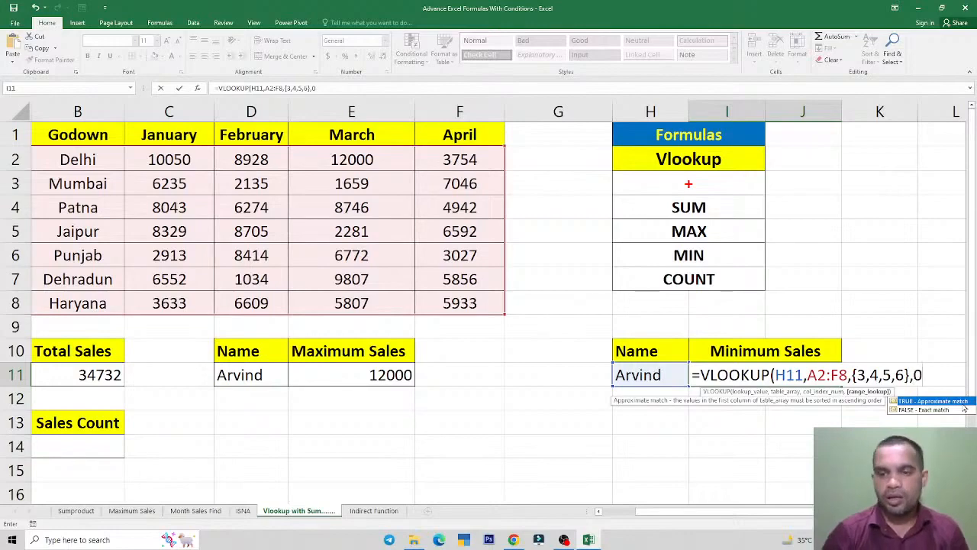
{"action": "type", "text": ")"}
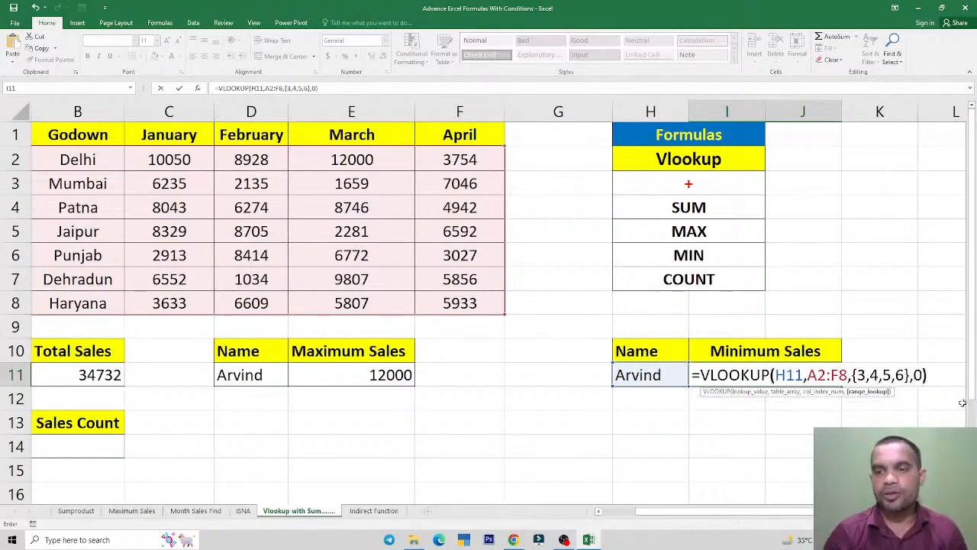
{"action": "key", "text": "Return"}
{"action": "key", "text": "Up"}
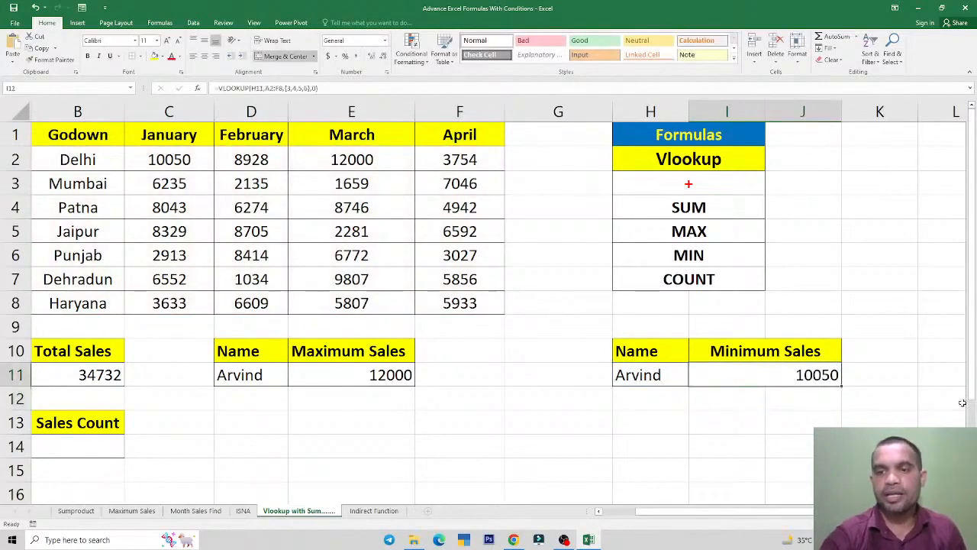
Compare the Minimum Sales result in I11 with the person's January sales in C2 and April sales in F2
{"action": "left_click_drag", "start_coordinate": [764, 512], "coordinate": [697, 523]}
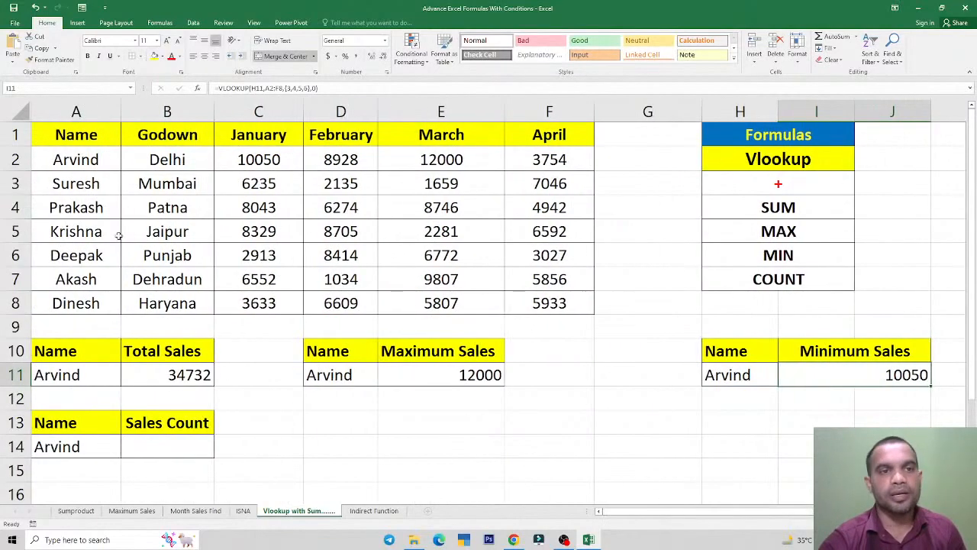
{"action": "left_click", "coordinate": [260, 160]}
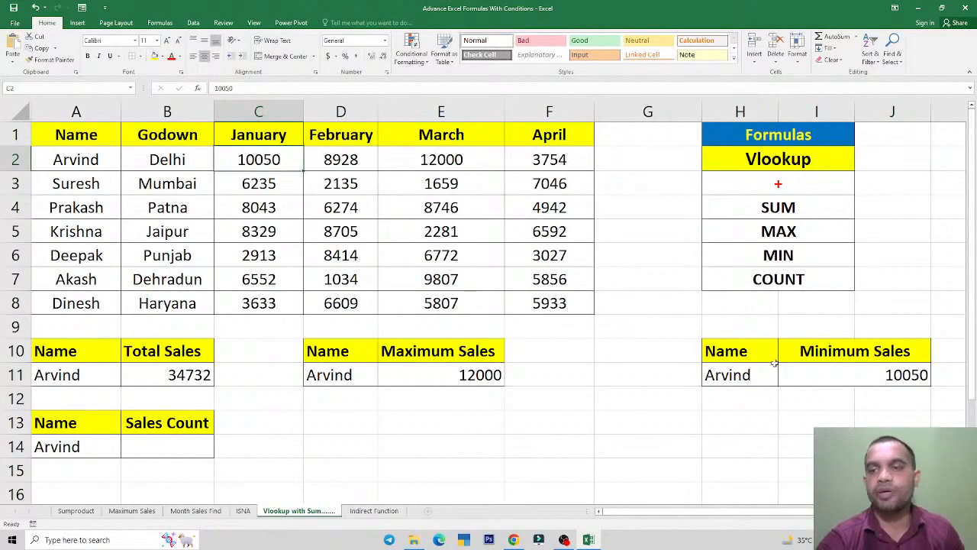
{"action": "left_click", "coordinate": [845, 380]}
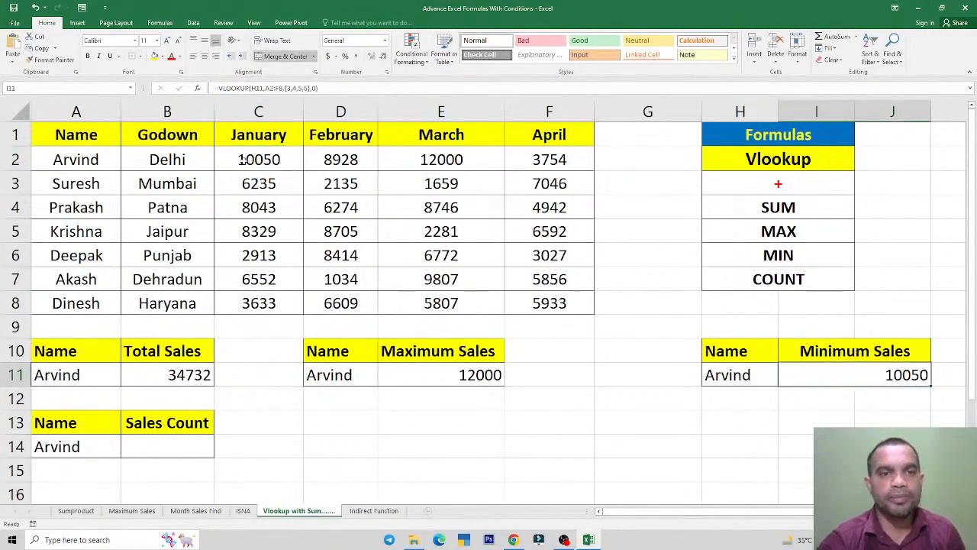
{"action": "left_click", "coordinate": [536, 161]}
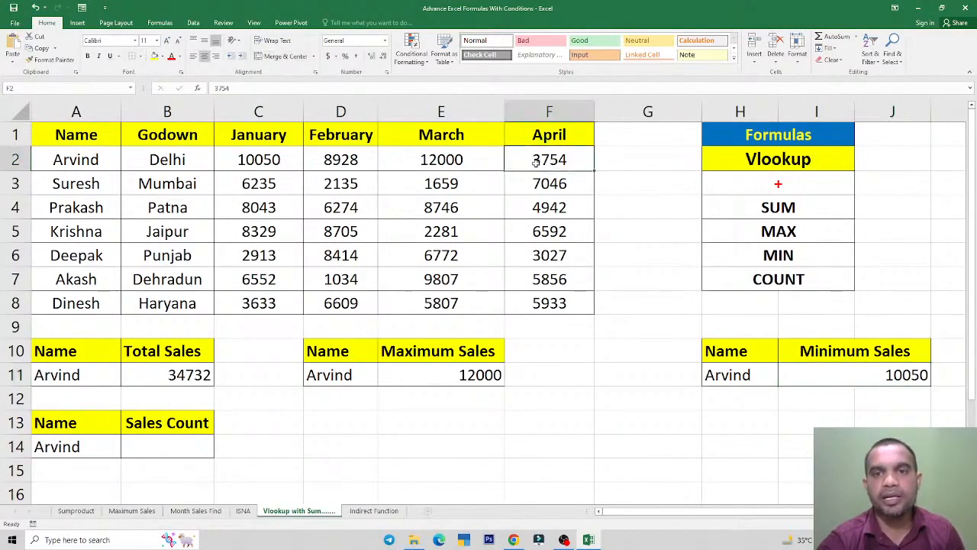
{"action": "left_click", "coordinate": [831, 376]}
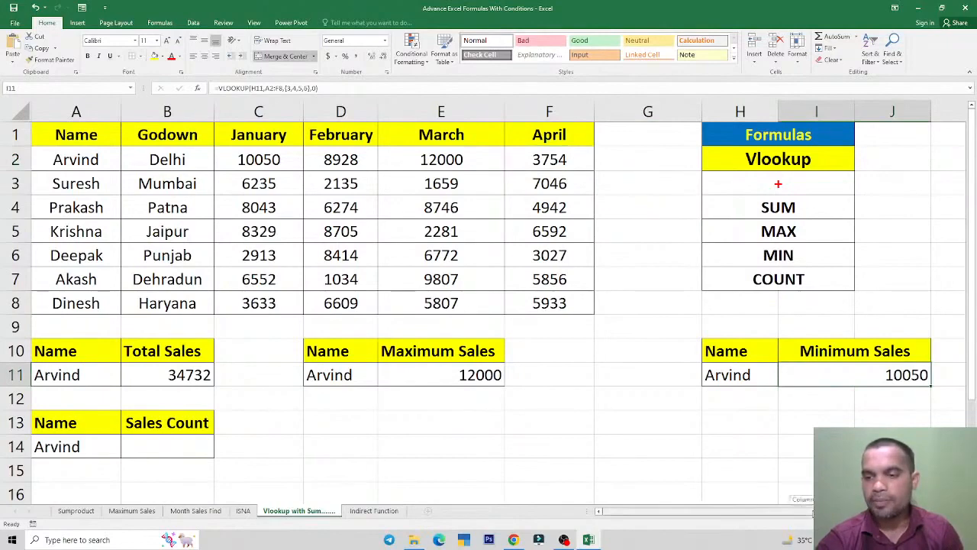
Wrap the I11 VLOOKUP in a MIN function and enter it as a normal formula
{"action": "scroll", "coordinate": [811, 513], "scroll_direction": "right", "scroll_amount": 1}
{"action": "double_click", "coordinate": [756, 386]}
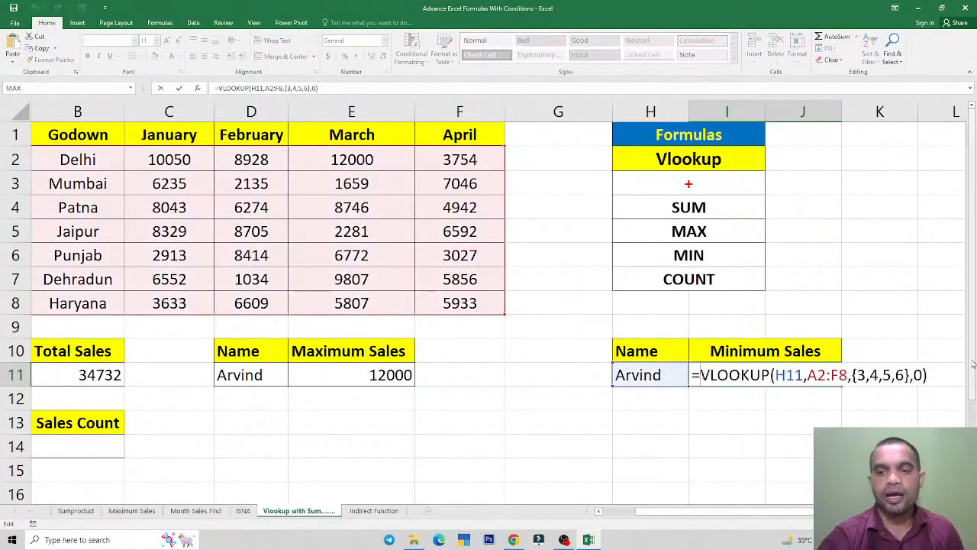
{"action": "left_click", "coordinate": [699, 375]}
{"action": "type", "text": "min"}
{"action": "key", "text": "Tab"}
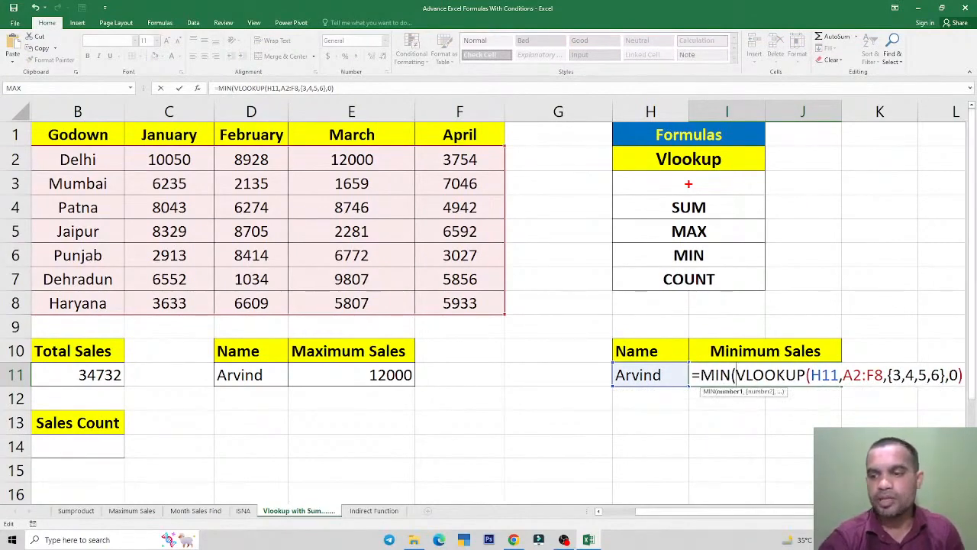
{"action": "left_click", "coordinate": [960, 511]}
{"action": "left_click", "coordinate": [959, 510]}
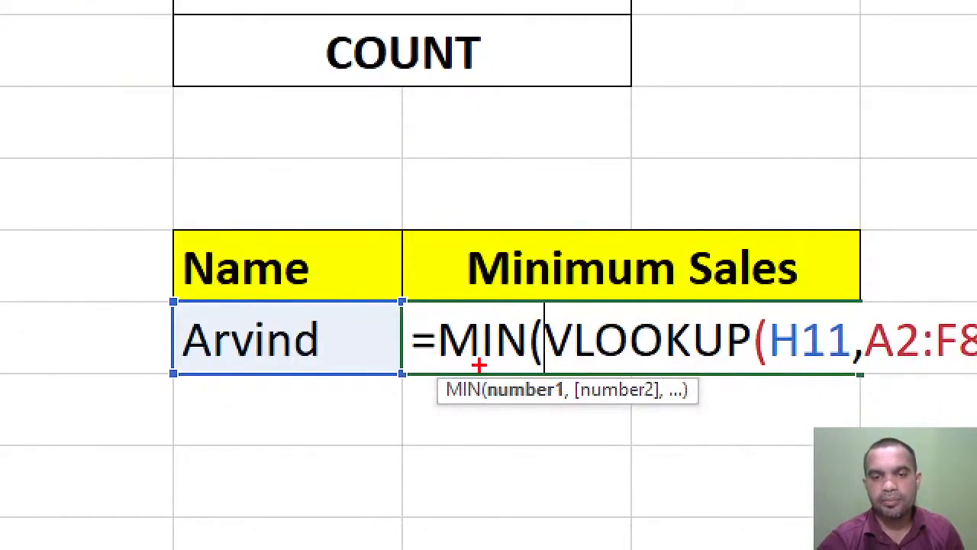
{"action": "left_click_drag", "start_coordinate": [479, 365], "coordinate": [572, 419]}
{"action": "left_click_drag", "start_coordinate": [570, 363], "coordinate": [660, 426]}
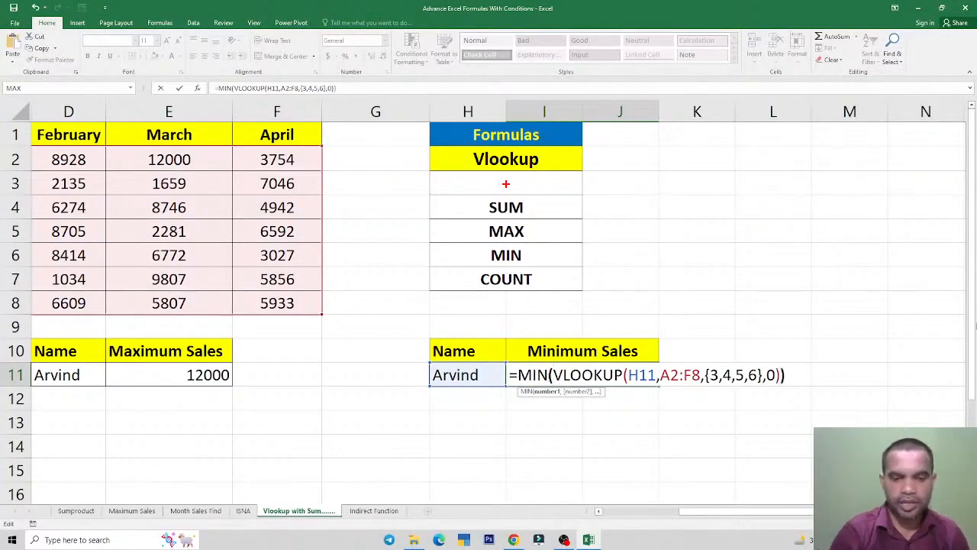
{"action": "key", "text": "Return"}
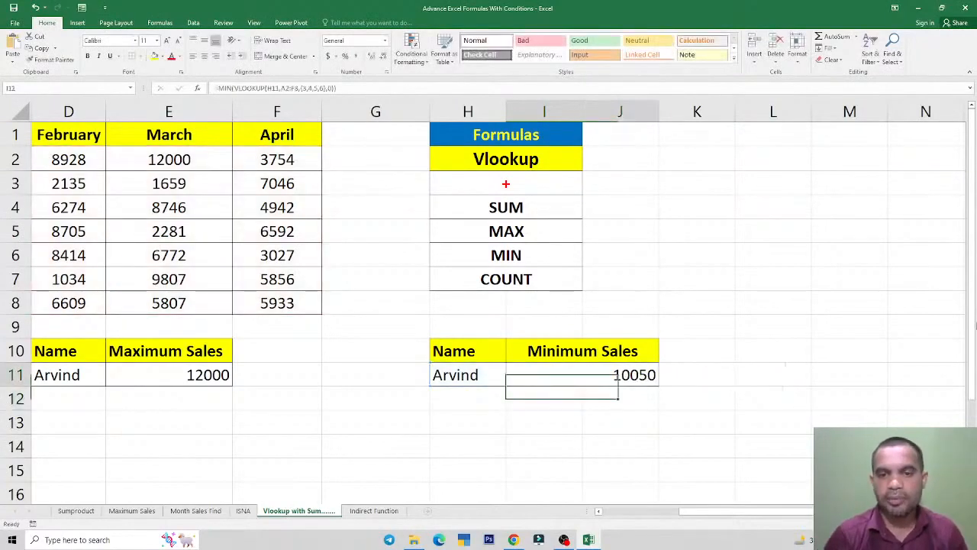
{"action": "key", "text": "Up"}
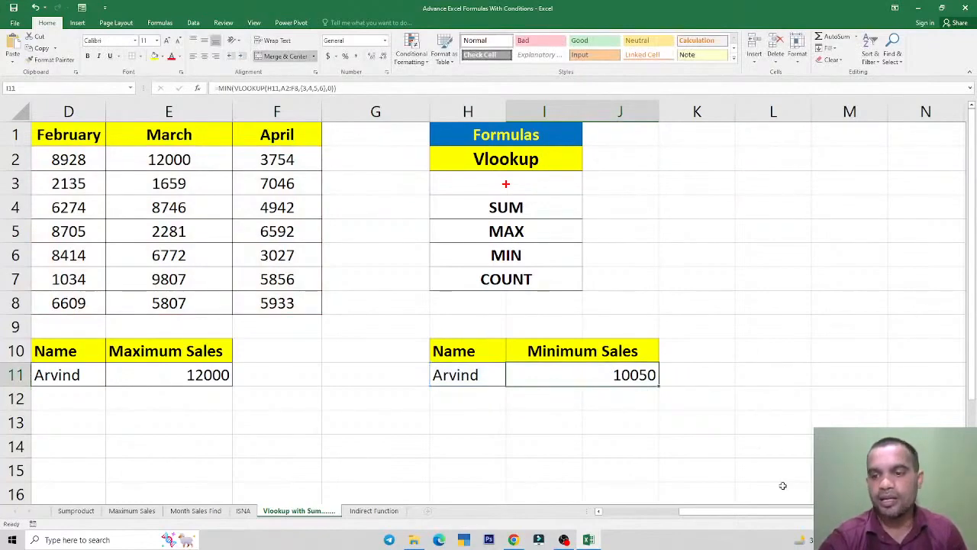
Try to confirm the MIN and VLOOKUP formula in I11 as an array formula
{"action": "scroll", "coordinate": [783, 485], "scroll_direction": "left", "scroll_amount": 3}
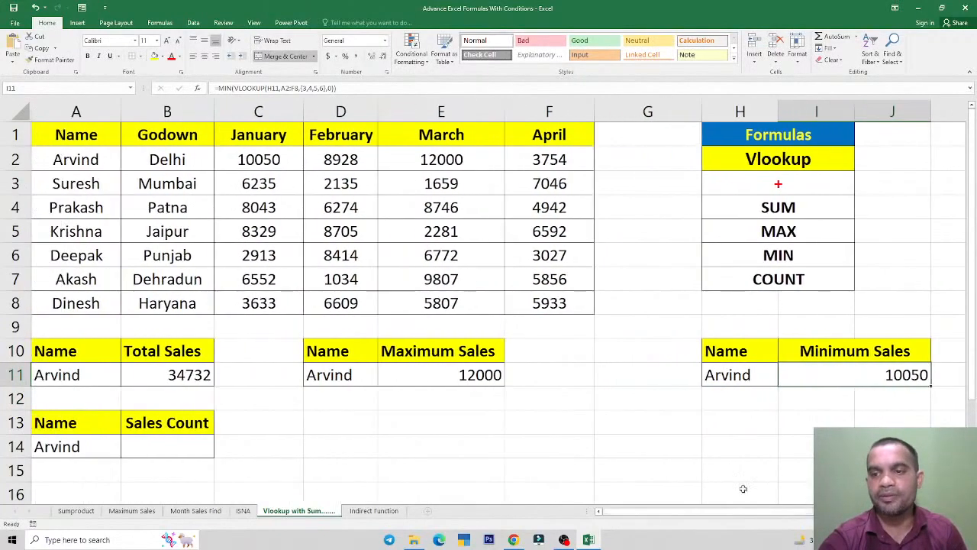
{"action": "scroll", "coordinate": [798, 499], "scroll_direction": "right", "scroll_amount": 1}
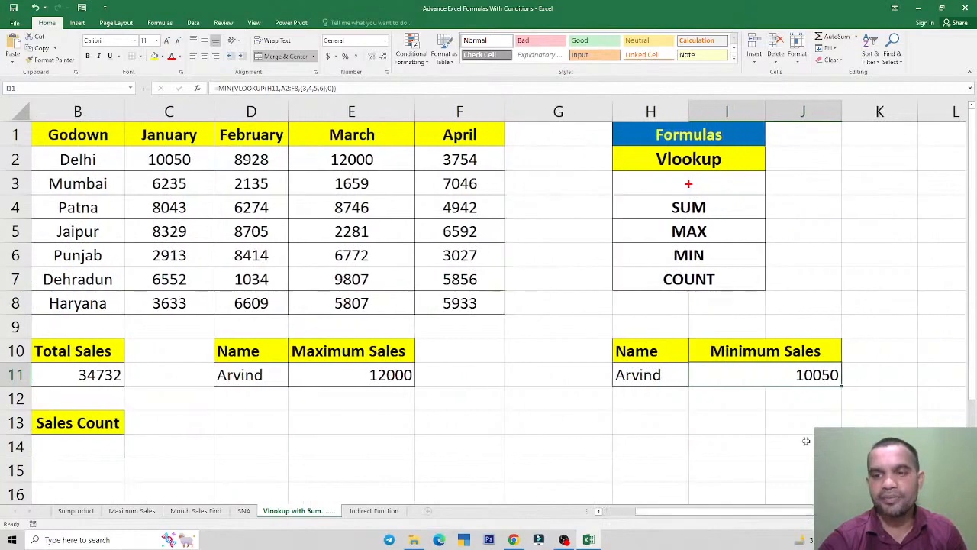
{"action": "double_click", "coordinate": [788, 373]}
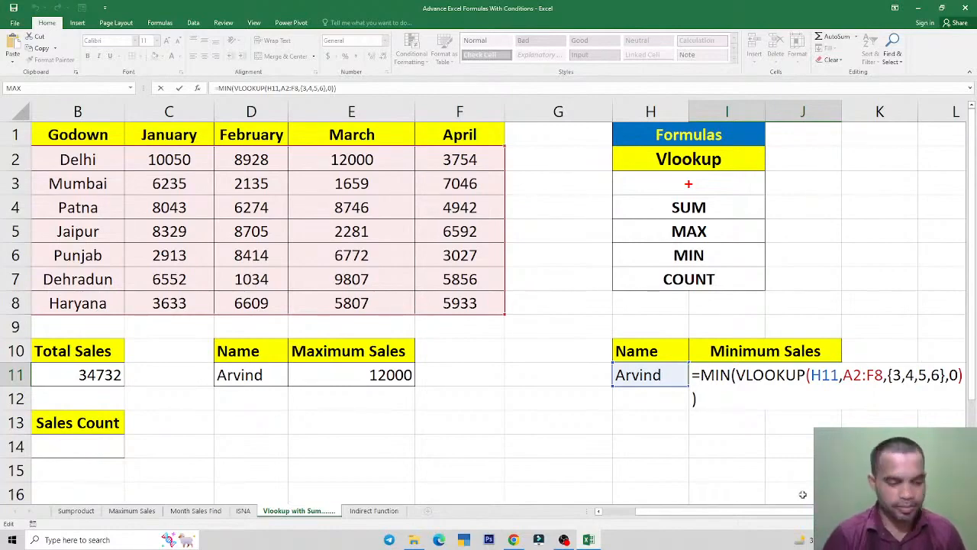
{"action": "key", "text": "Return"}
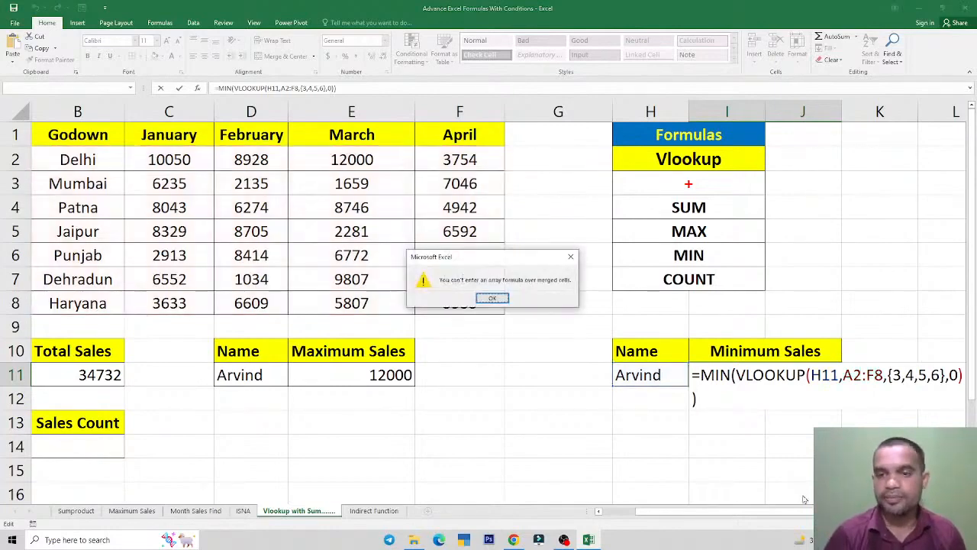
{"action": "key", "text": "Return"}
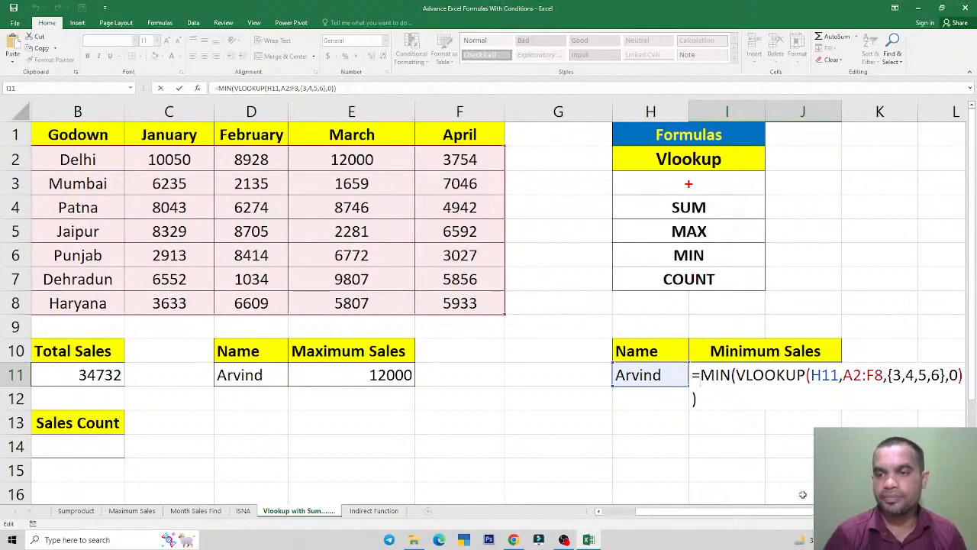
{"action": "key", "text": "Return"}
{"action": "key", "text": "Return"}
{"action": "key", "text": "Return"}
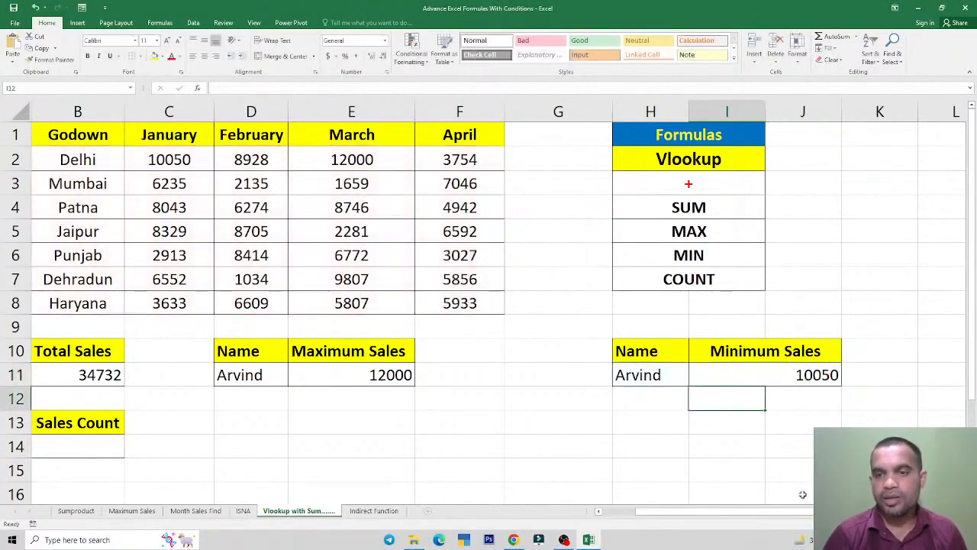
{"action": "key", "text": "Up"}
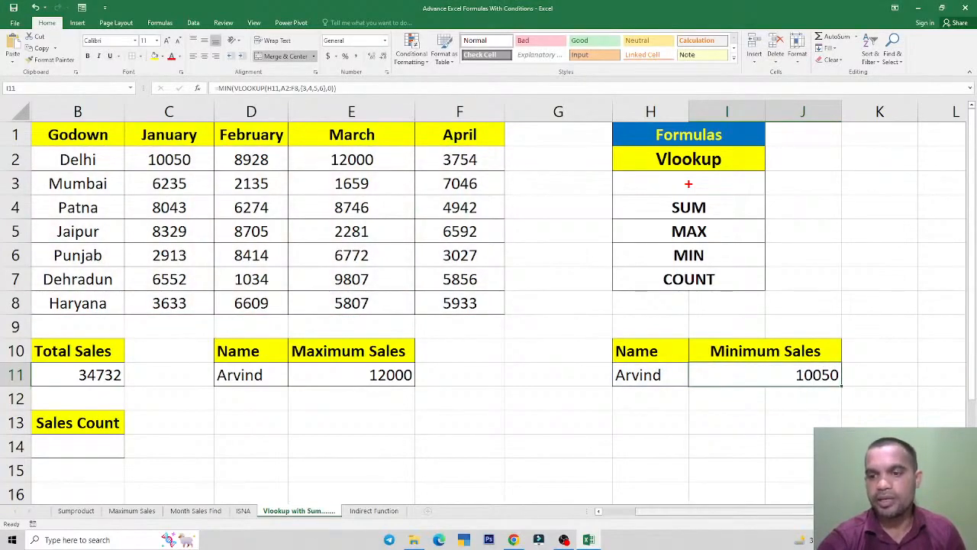
Retry the array entry of the I11 formula over the merged cells I11:J11, then leave cell editing
{"action": "scroll", "coordinate": [551, 367], "scroll_direction": "right", "scroll_amount": 2}
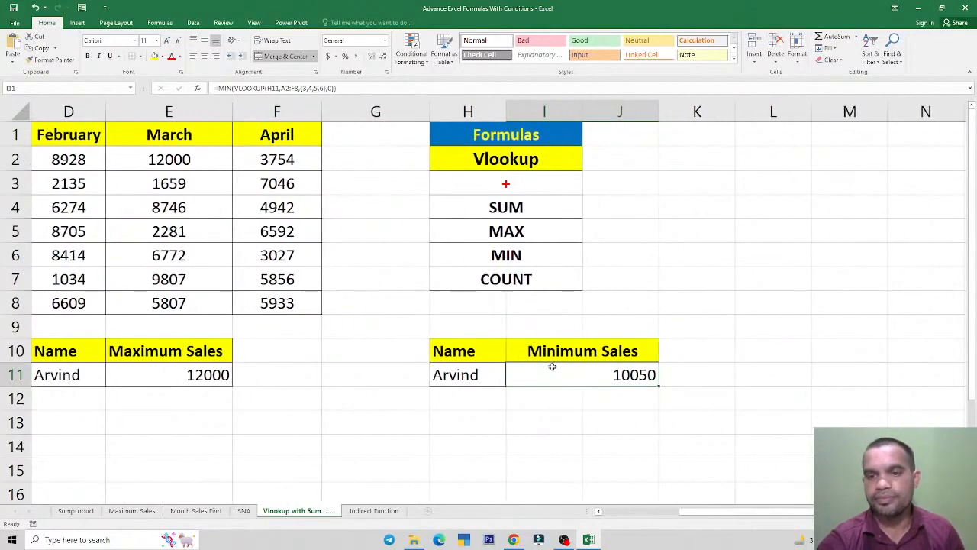
{"action": "double_click", "coordinate": [552, 367]}
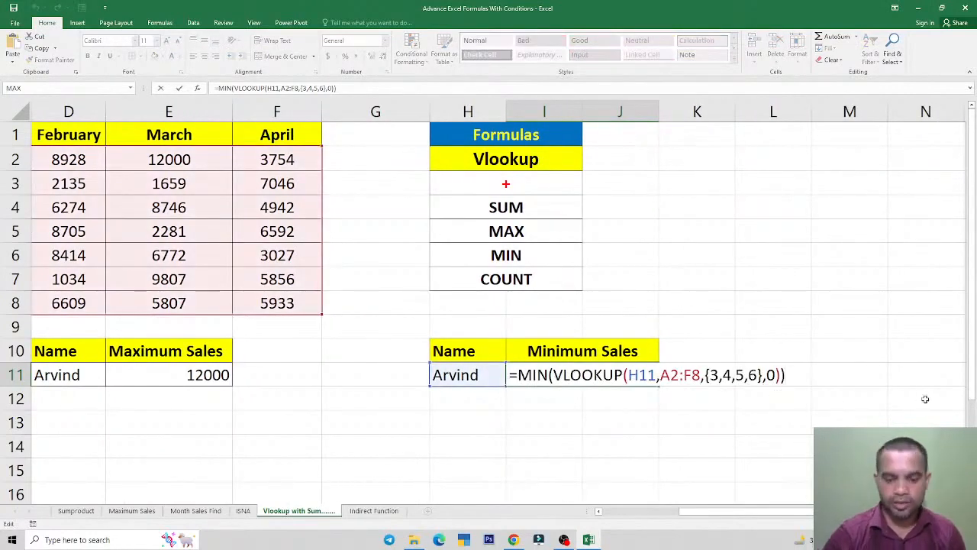
{"action": "key", "text": "ctrl+shift+Return"}
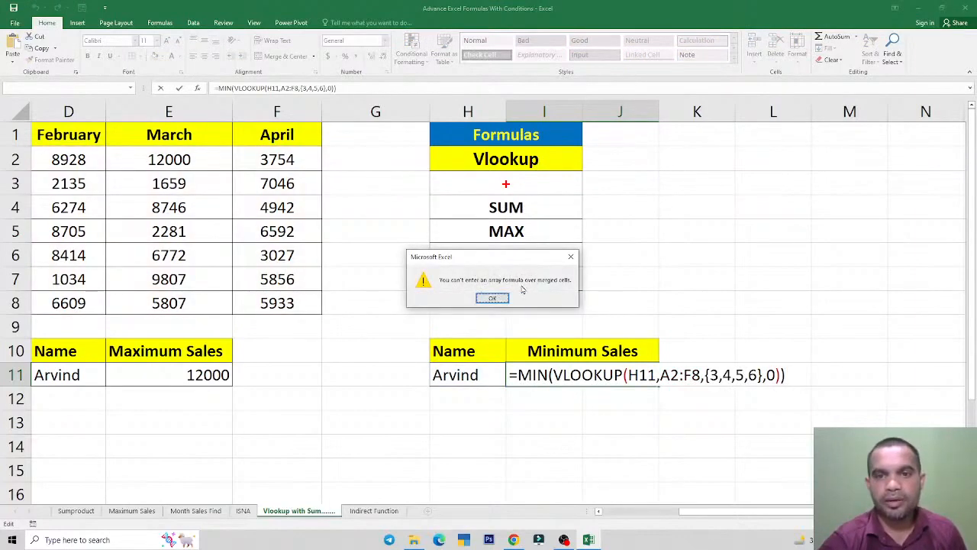
{"action": "key", "text": "Return"}
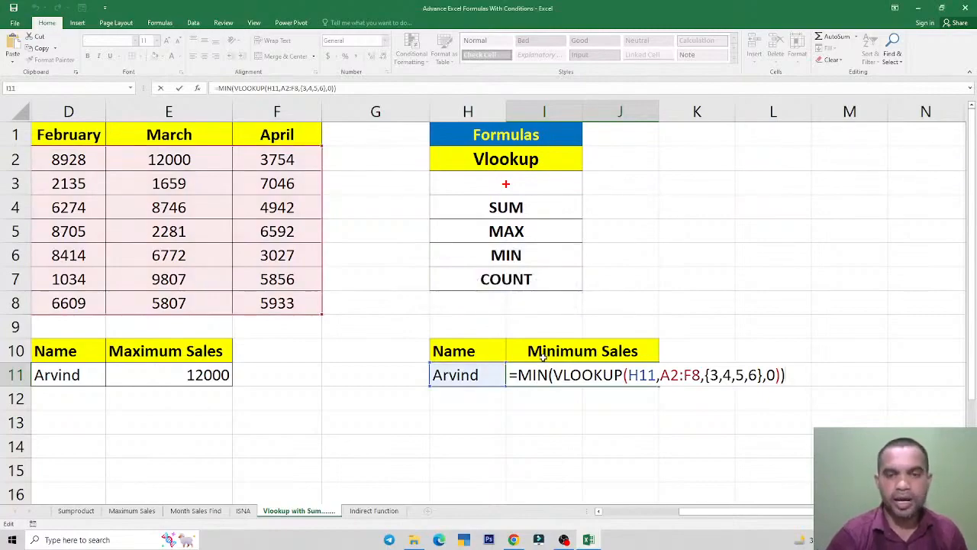
{"action": "key", "text": "ctrl+shift+Return"}
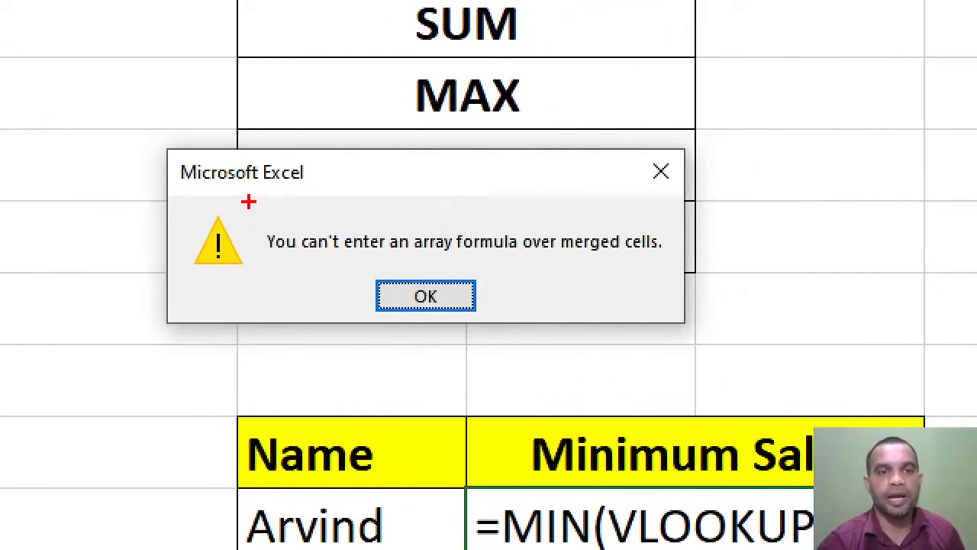
{"action": "left_click_drag", "start_coordinate": [253, 198], "coordinate": [253, 264]}
{"action": "key", "text": "ctrl+z"}
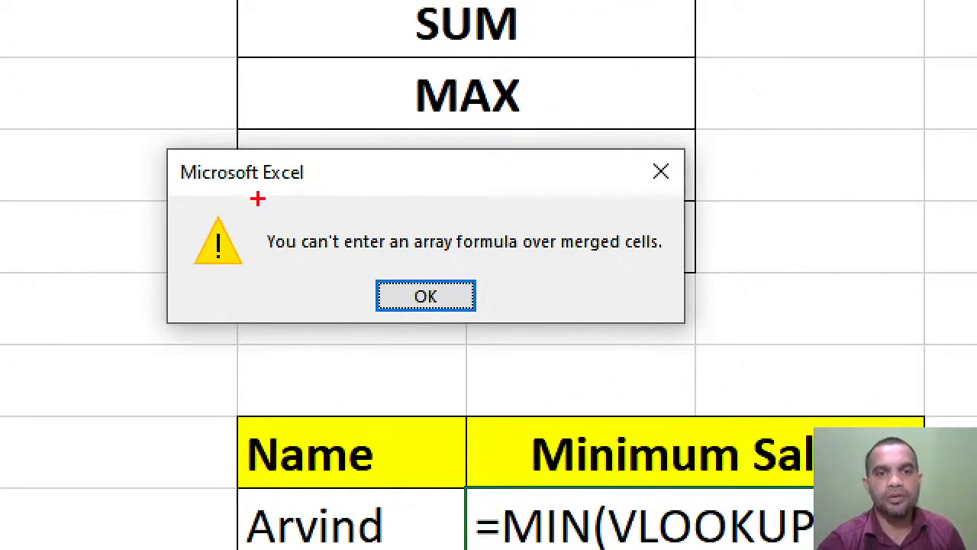
{"action": "mouse_move", "coordinate": [257, 201]}
{"action": "left_mouse_down"}
{"action": "mouse_move", "coordinate": [290, 271]}
{"action": "mouse_move", "coordinate": [664, 274]}
{"action": "left_mouse_up"}
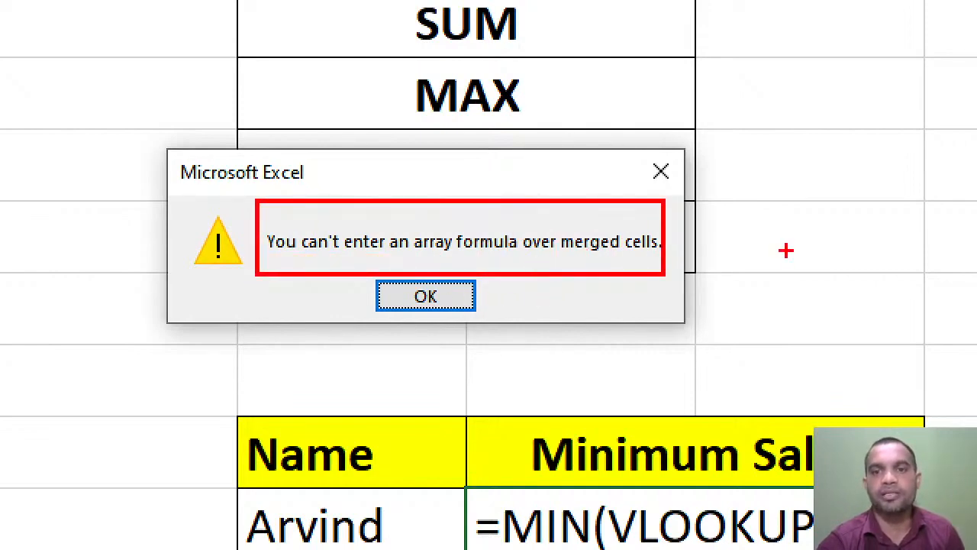
{"action": "key", "text": "Escape"}
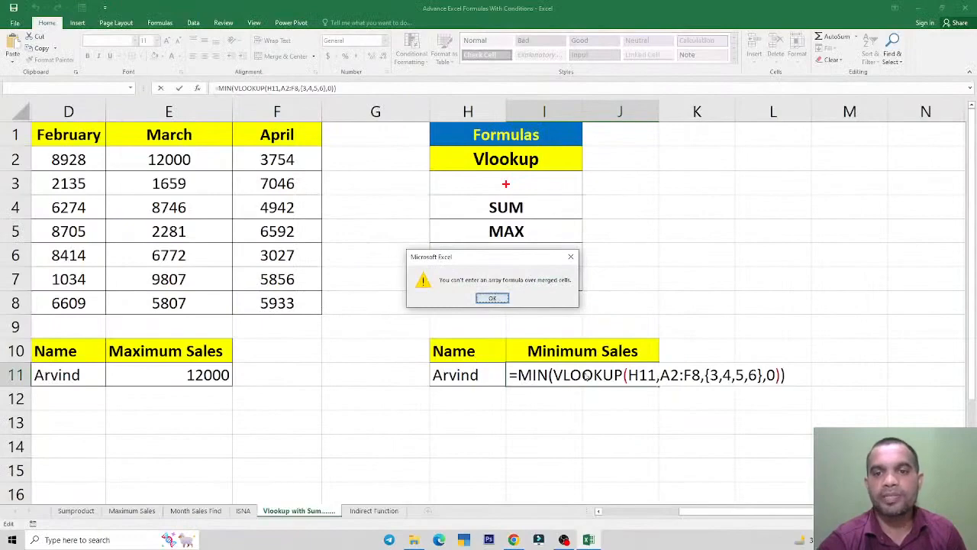
{"action": "left_click", "coordinate": [505, 300]}
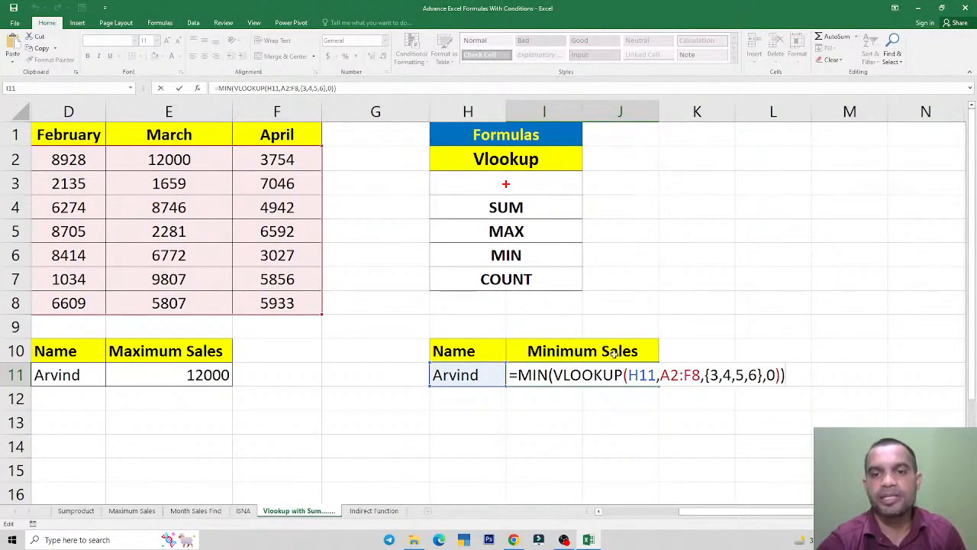
{"action": "key", "text": "ctrl+shift+Return"}
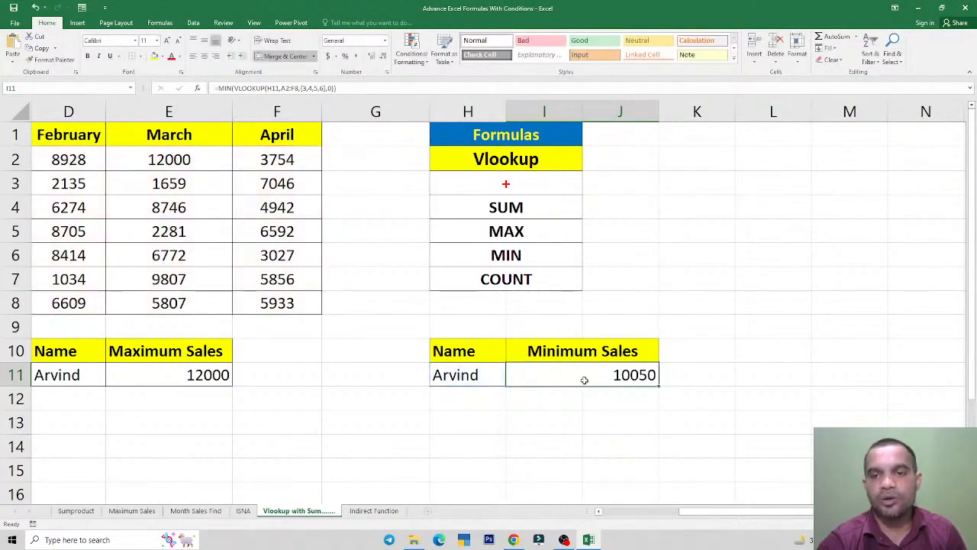
Unmerge the Minimum Sales result cells I11:J11 and the header cells I10:J10
{"action": "left_click", "coordinate": [306, 59]}
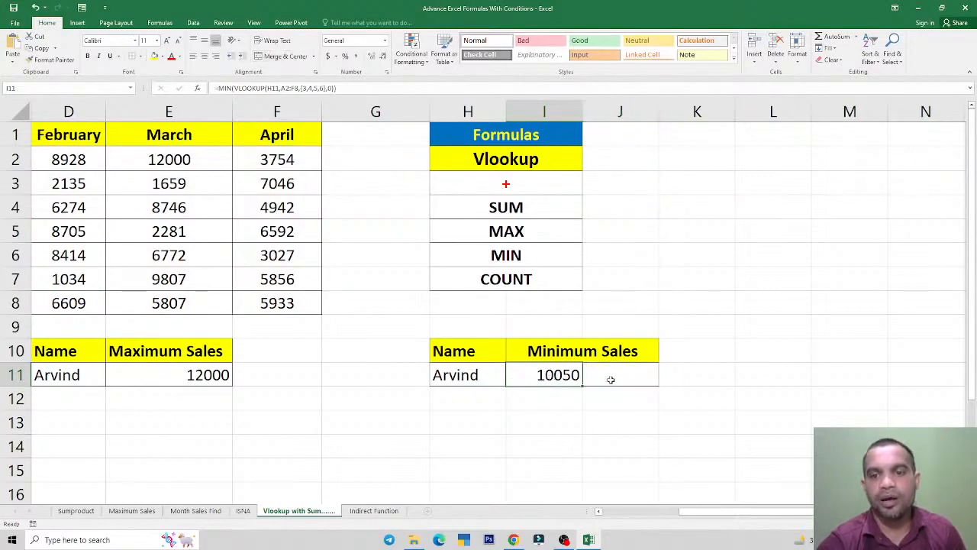
{"action": "left_click_drag", "start_coordinate": [626, 311], "coordinate": [626, 393]}
{"action": "left_click", "coordinate": [617, 354]}
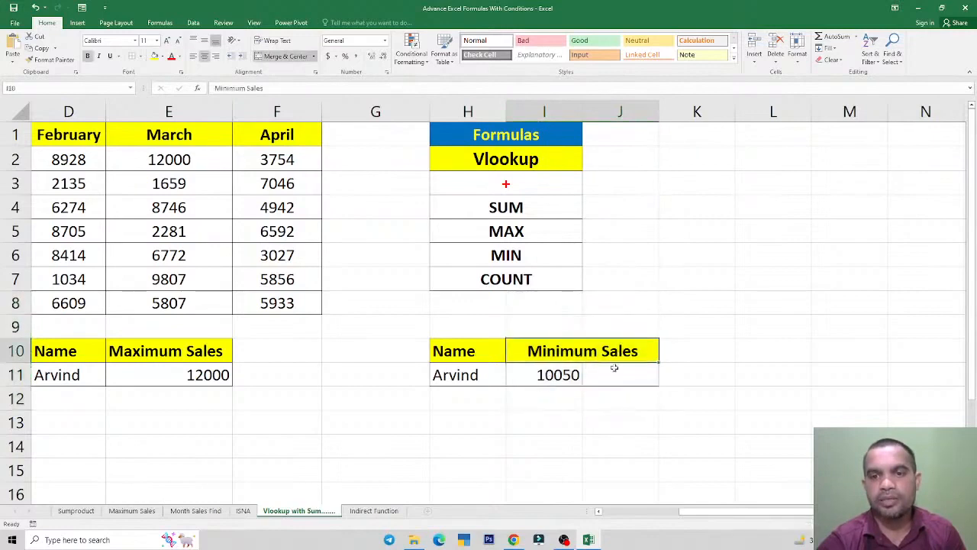
{"action": "left_click", "coordinate": [282, 57]}
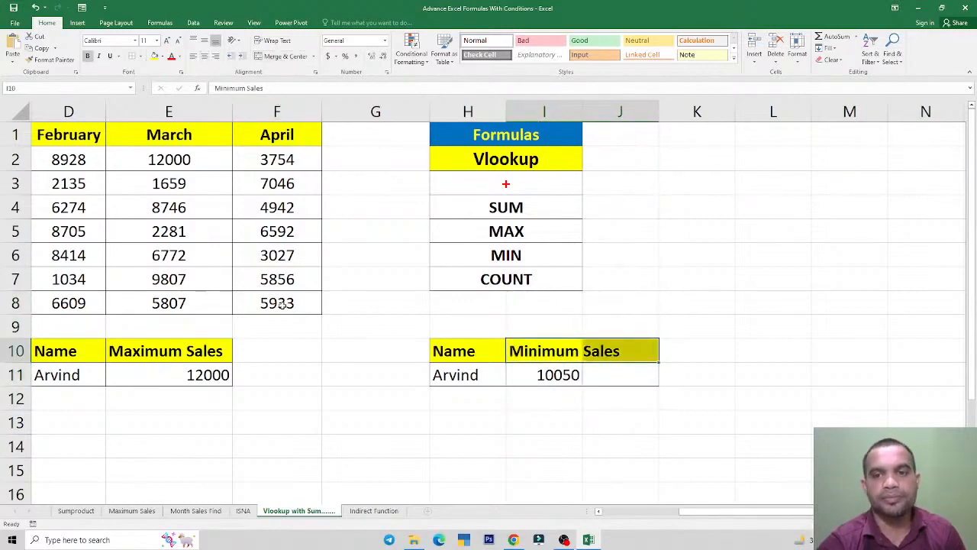
Clear the leftover fill and border formatting from cells J8:J12 beside the Minimum Sales table
{"action": "left_click_drag", "start_coordinate": [619, 303], "coordinate": [641, 406]}
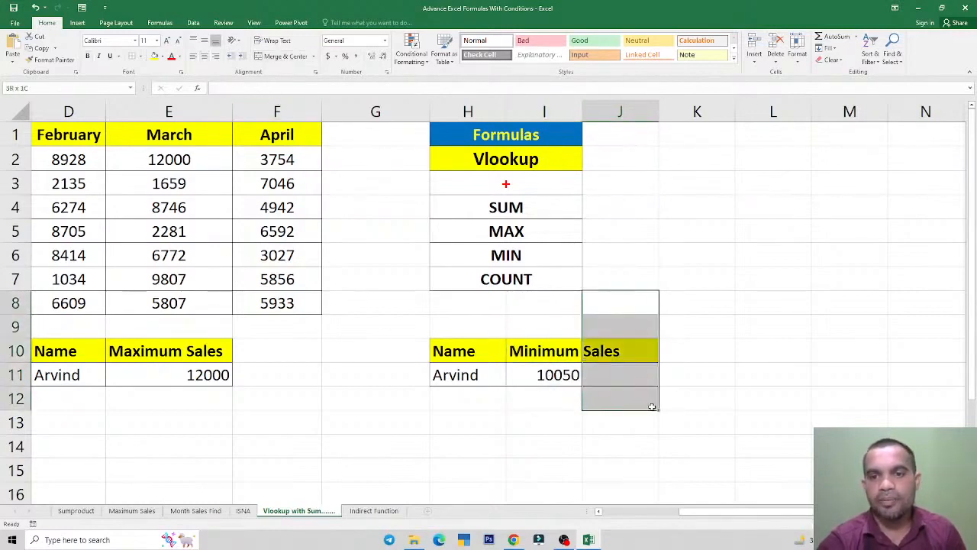
{"action": "left_click", "coordinate": [828, 58]}
{"action": "left_click", "coordinate": [846, 86]}
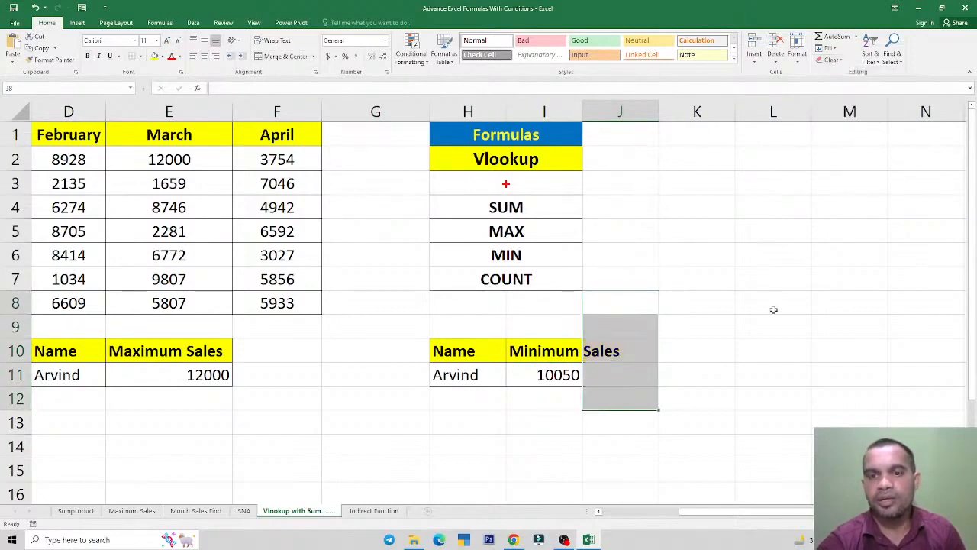
{"action": "left_click", "coordinate": [773, 309]}
Widen column I to fit the Minimum Sales header and centre the header text in I10
{"action": "left_click_drag", "start_coordinate": [583, 111], "coordinate": [683, 126]}
{"action": "left_click", "coordinate": [600, 375]}
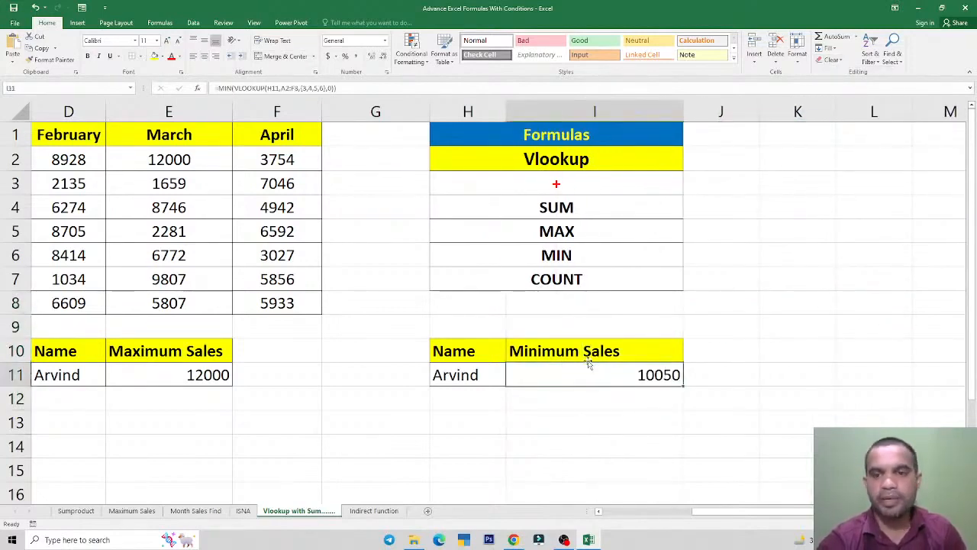
{"action": "left_click", "coordinate": [579, 357]}
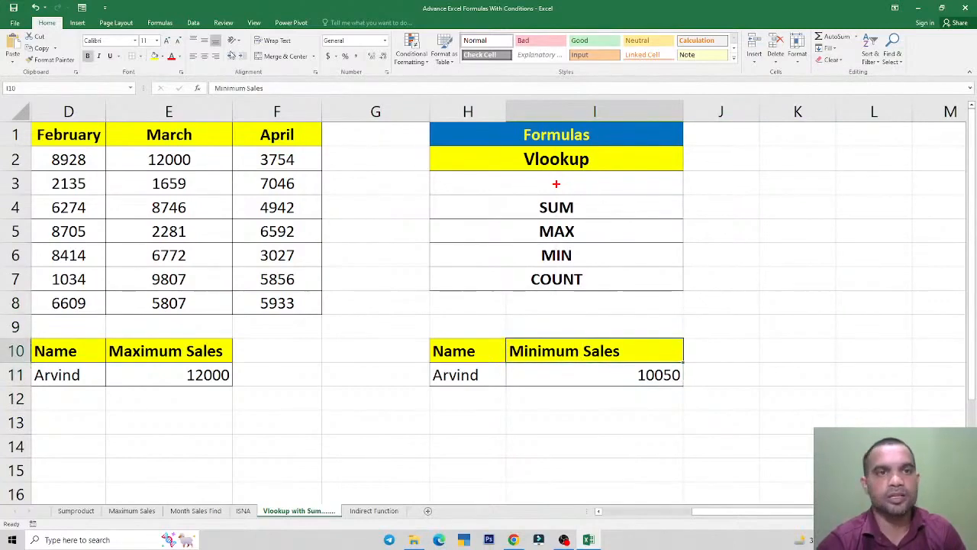
{"action": "left_click", "coordinate": [205, 55]}
Re-enter the MIN and VLOOKUP formula in I11 as an array formula
{"action": "left_click", "coordinate": [642, 375]}
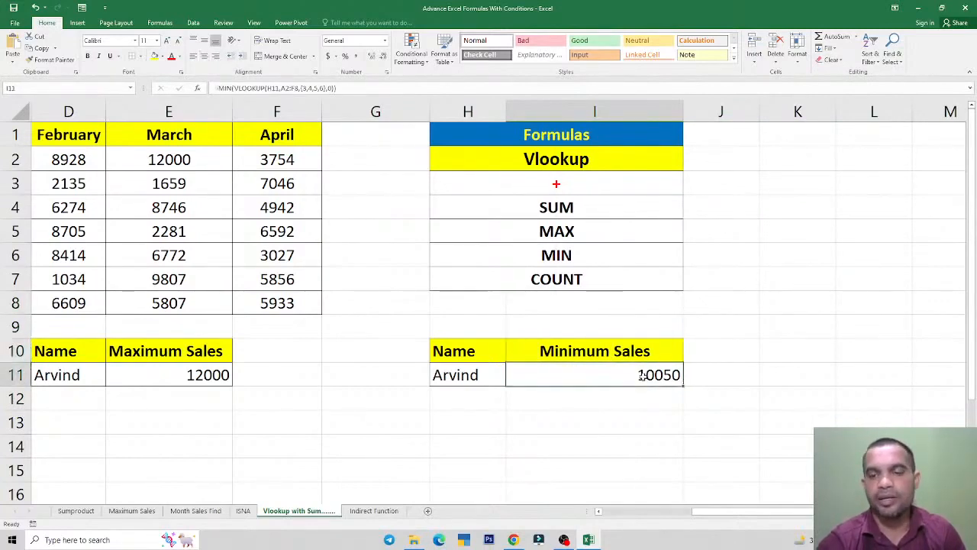
{"action": "double_click", "coordinate": [643, 374]}
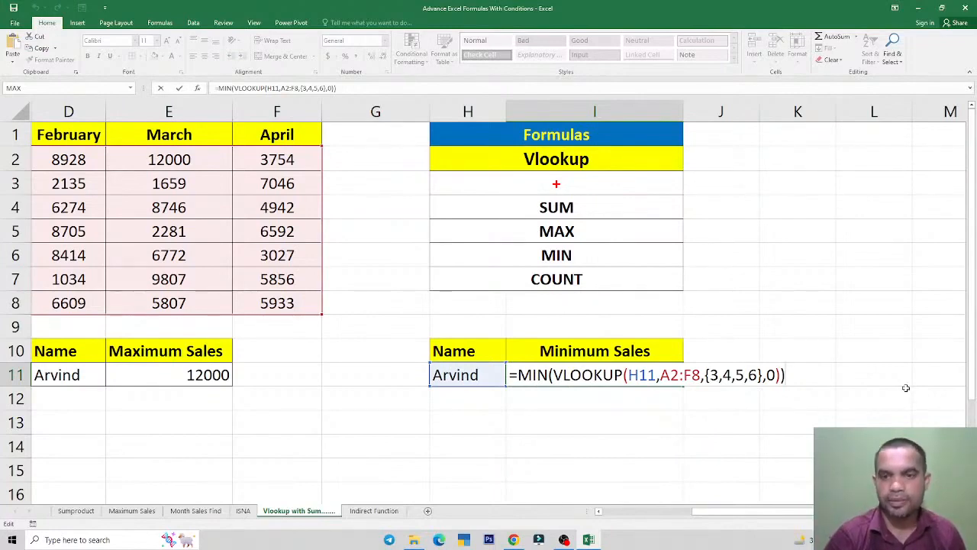
{"action": "key", "text": "ctrl+Return"}
{"action": "key", "text": "Up"}
{"action": "key", "text": "Down"}
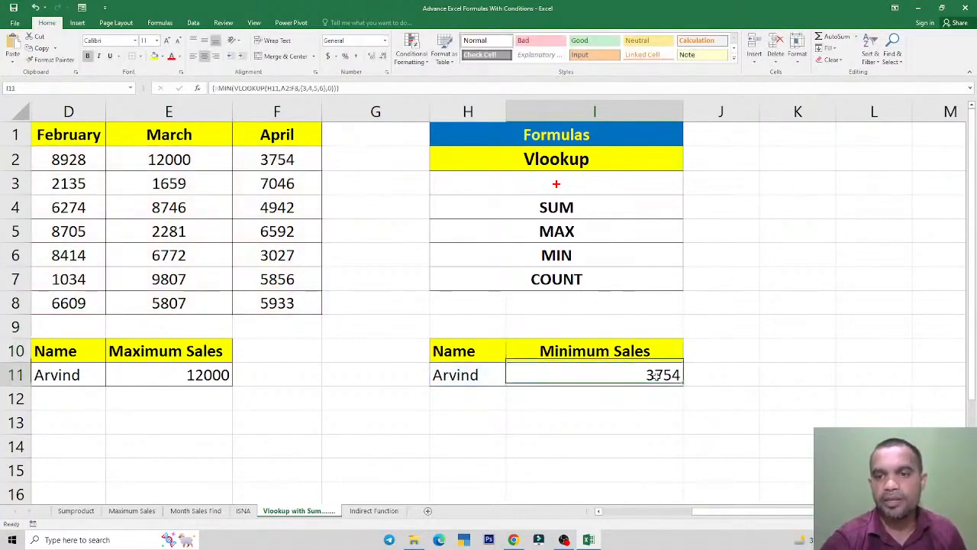
Check the I11 result against the monthly sales in row 2, and replace the lookup name in H11 with the name from A6
{"action": "left_click_drag", "start_coordinate": [756, 519], "coordinate": [686, 518]}
{"action": "left_click", "coordinate": [448, 153]}
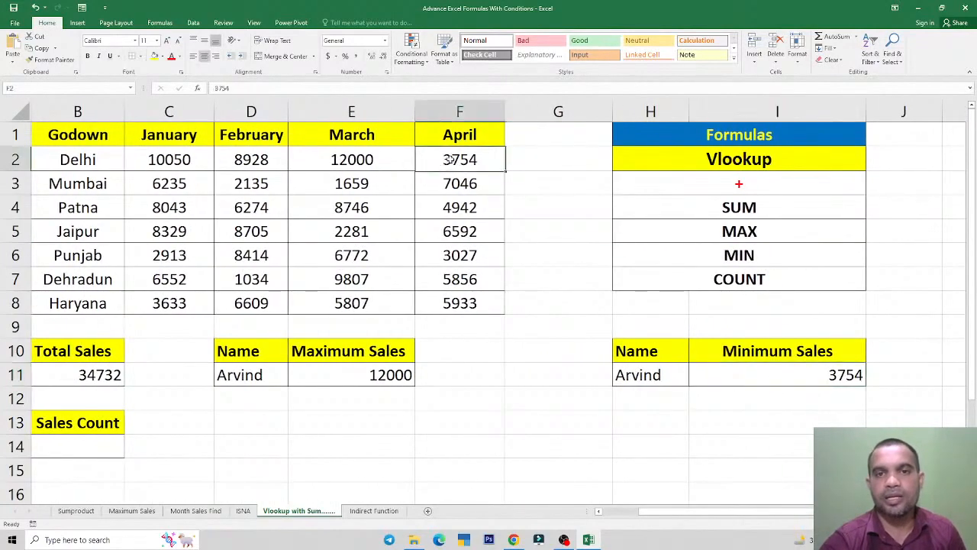
{"action": "left_click_drag", "start_coordinate": [629, 511], "coordinate": [615, 511]}
{"action": "left_click", "coordinate": [84, 164]}
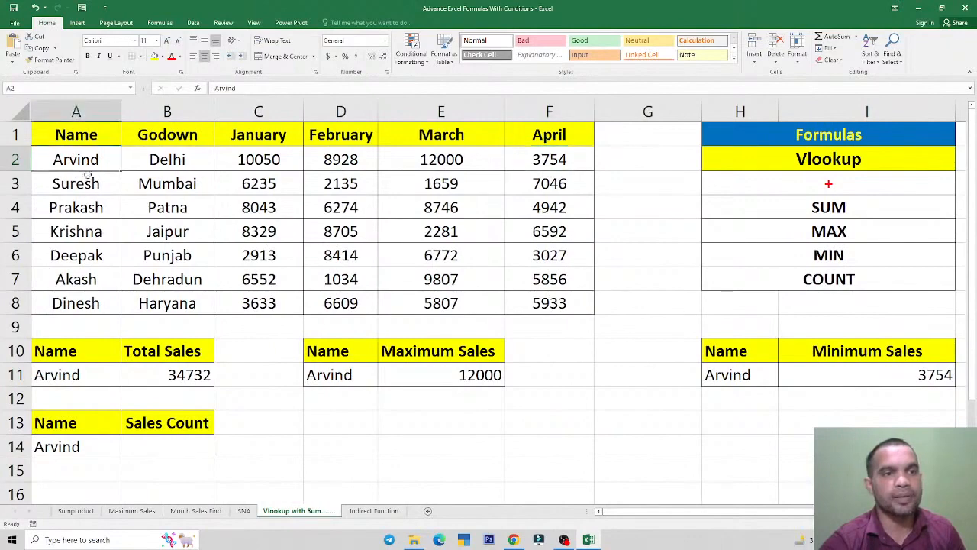
{"action": "left_click", "coordinate": [545, 164]}
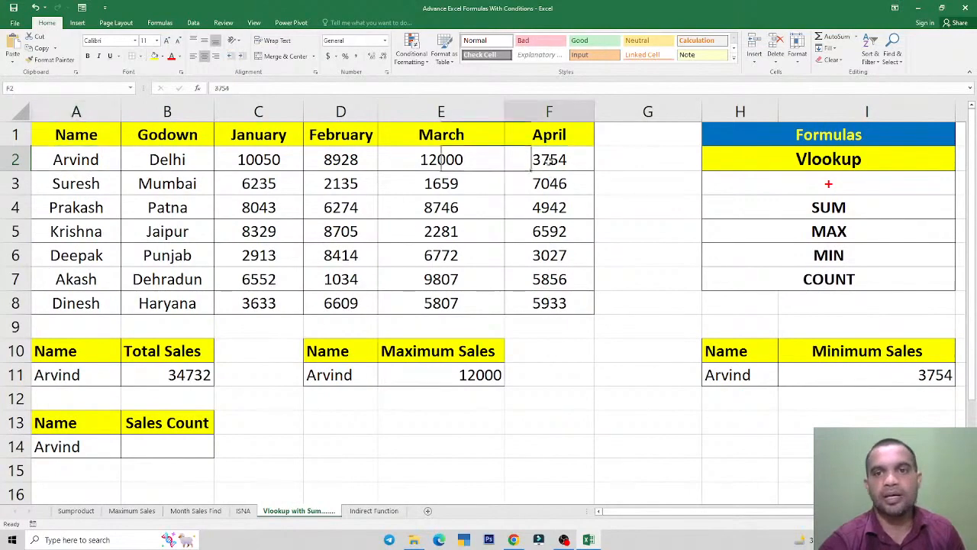
{"action": "left_click", "coordinate": [743, 375]}
{"action": "mouse_move", "coordinate": [693, 514]}
{"action": "left_mouse_down"}
{"action": "mouse_move", "coordinate": [710, 515]}
{"action": "mouse_move", "coordinate": [695, 513]}
{"action": "left_mouse_up"}
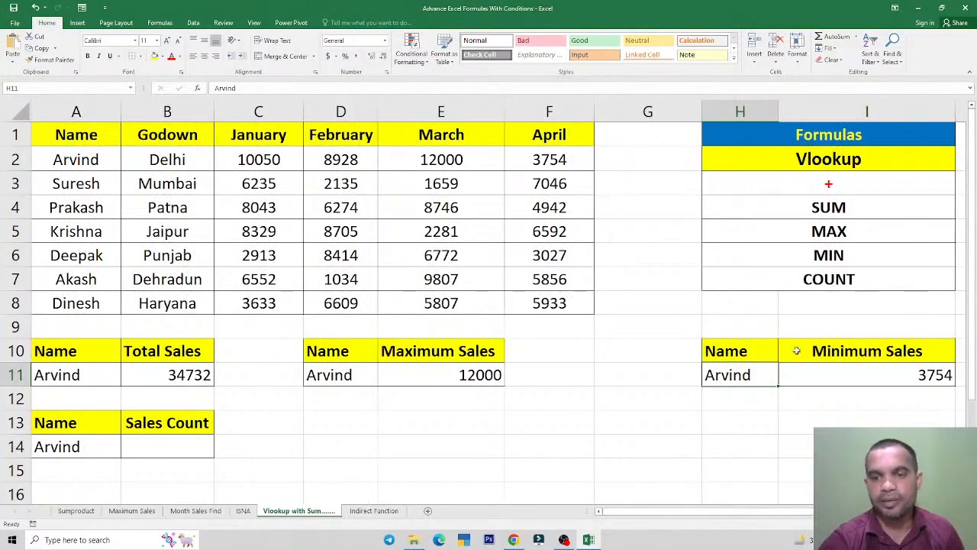
{"action": "type", "text": "Deepak"}
{"action": "key", "text": "ctrl+Return"}
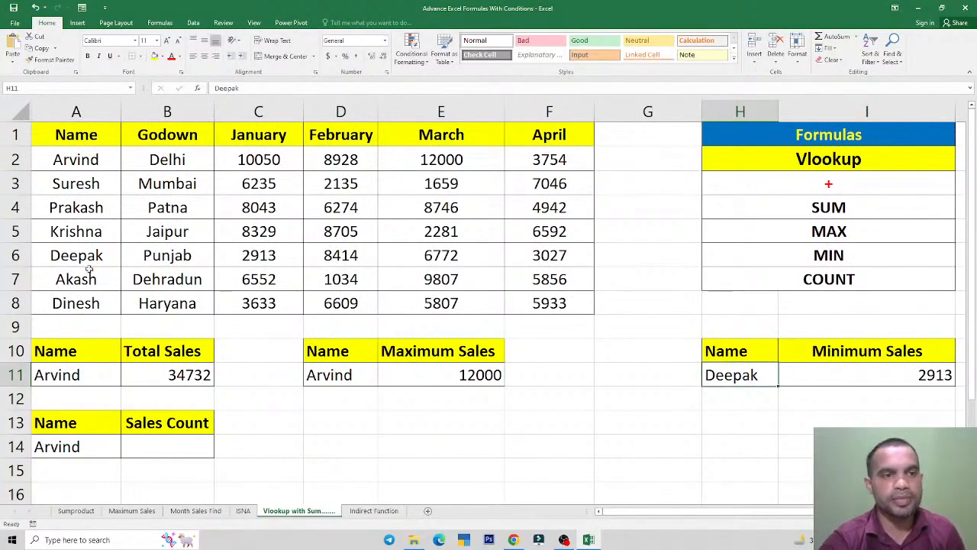
Compare the January to April sales in C6:F6 with the Minimum Sales result in I11
{"action": "left_click", "coordinate": [258, 252]}
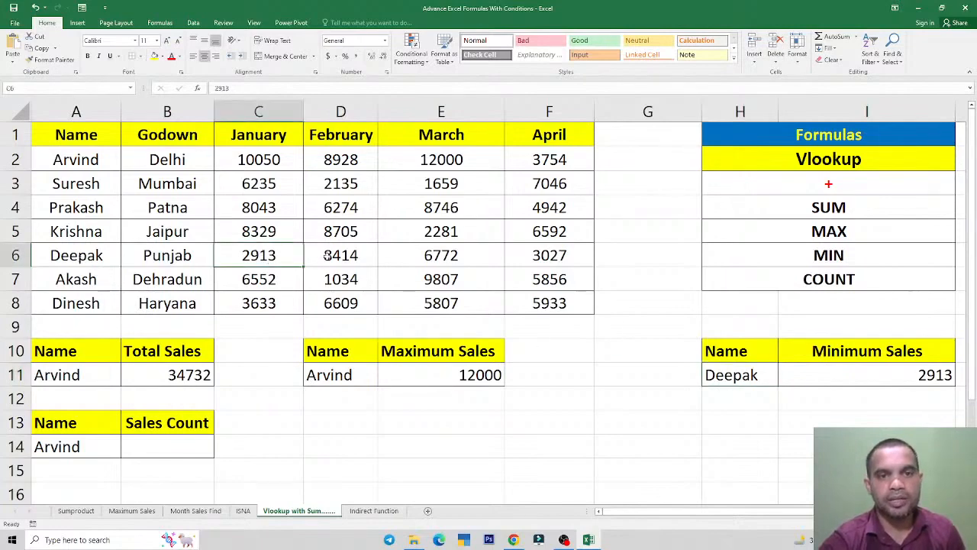
{"action": "left_click", "coordinate": [328, 255]}
{"action": "left_click", "coordinate": [432, 258]}
{"action": "left_click", "coordinate": [543, 260]}
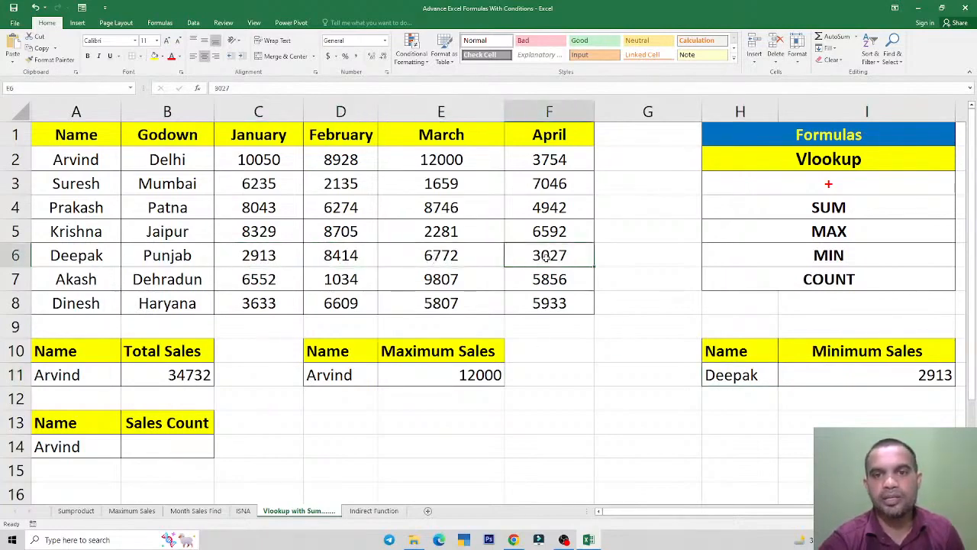
{"action": "left_click", "coordinate": [255, 256]}
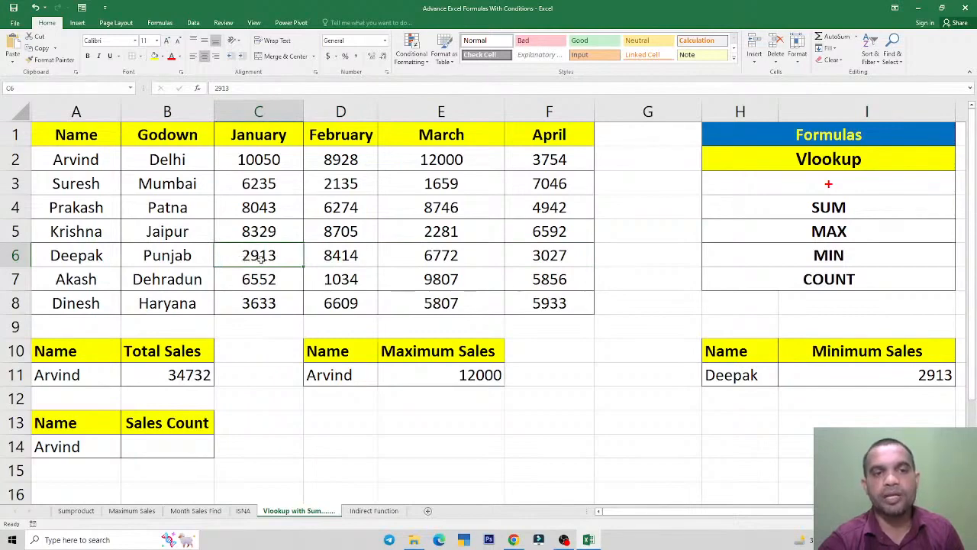
{"action": "left_click", "coordinate": [913, 382]}
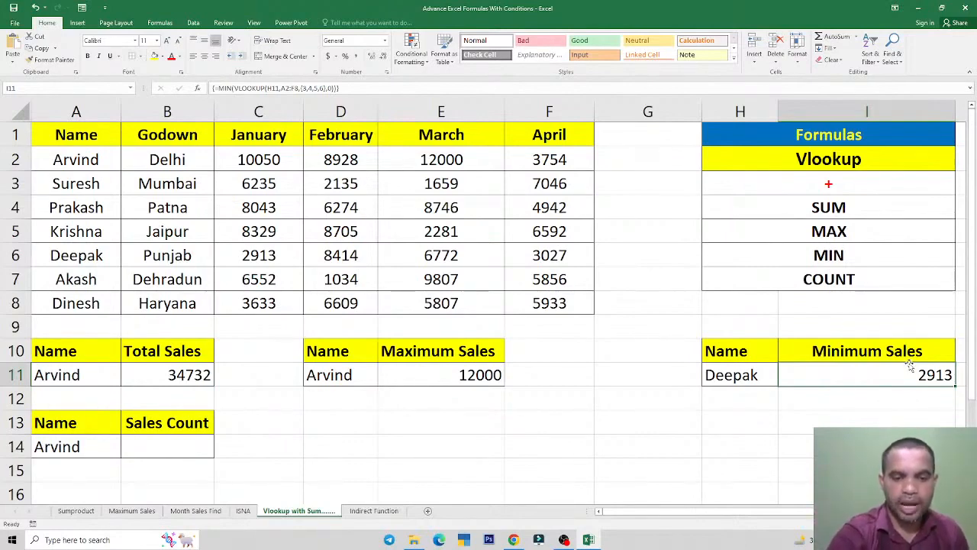
Review the listed functions and the array formulas in B11, E11 and I11, re-confirming I11 as an array formula
{"action": "scroll", "coordinate": [600, 369], "scroll_direction": "down", "scroll_amount": 1}
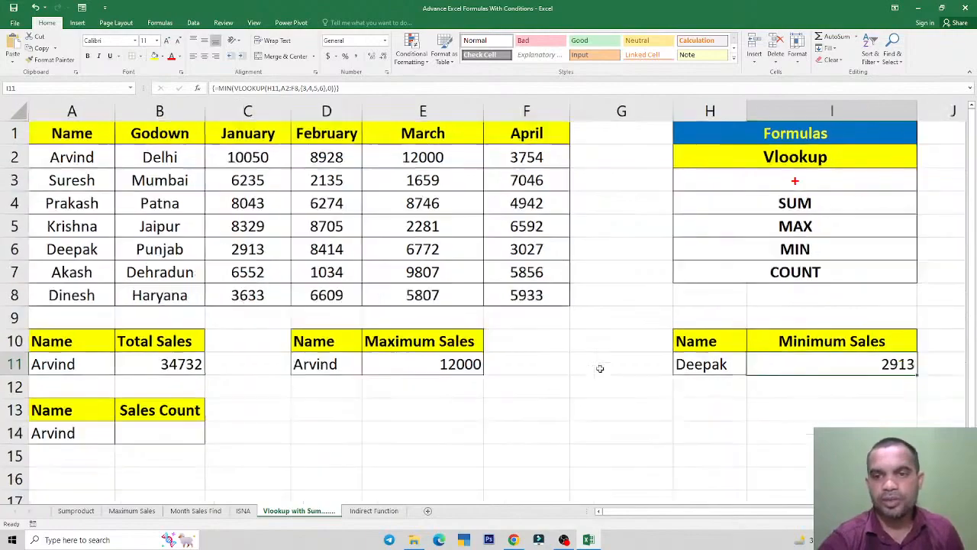
{"action": "scroll", "coordinate": [600, 369], "scroll_direction": "down", "scroll_amount": 1}
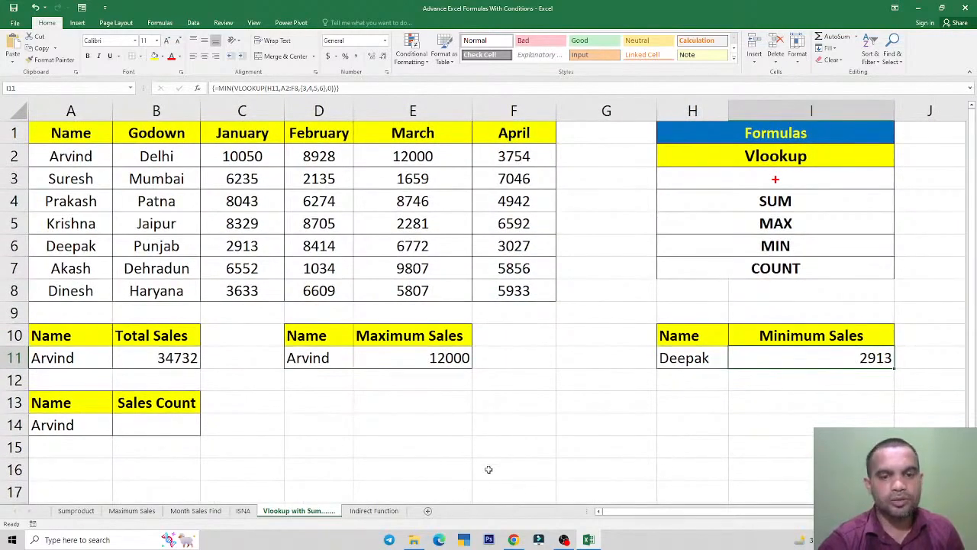
{"action": "left_click", "coordinate": [64, 426]}
{"action": "left_click", "coordinate": [765, 268]}
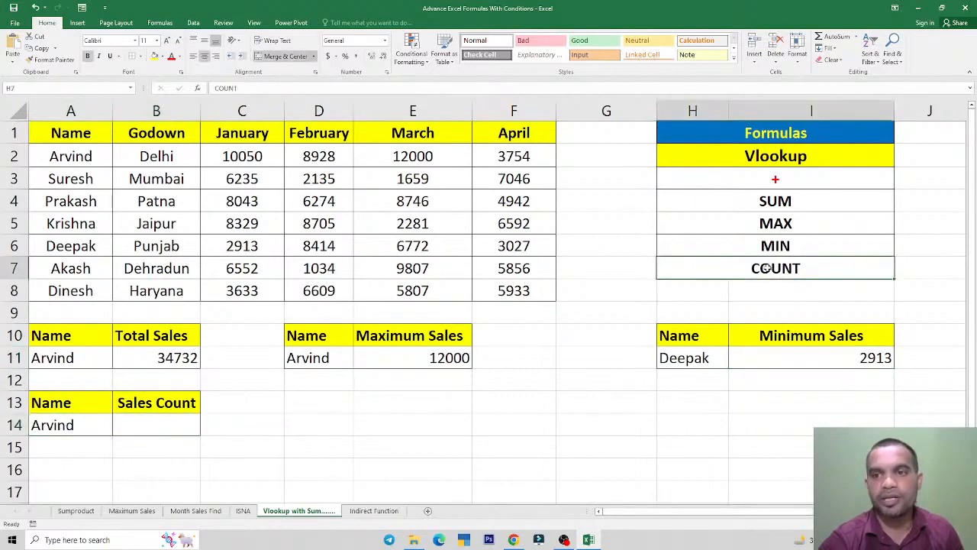
{"action": "left_click_drag", "start_coordinate": [768, 201], "coordinate": [768, 242]}
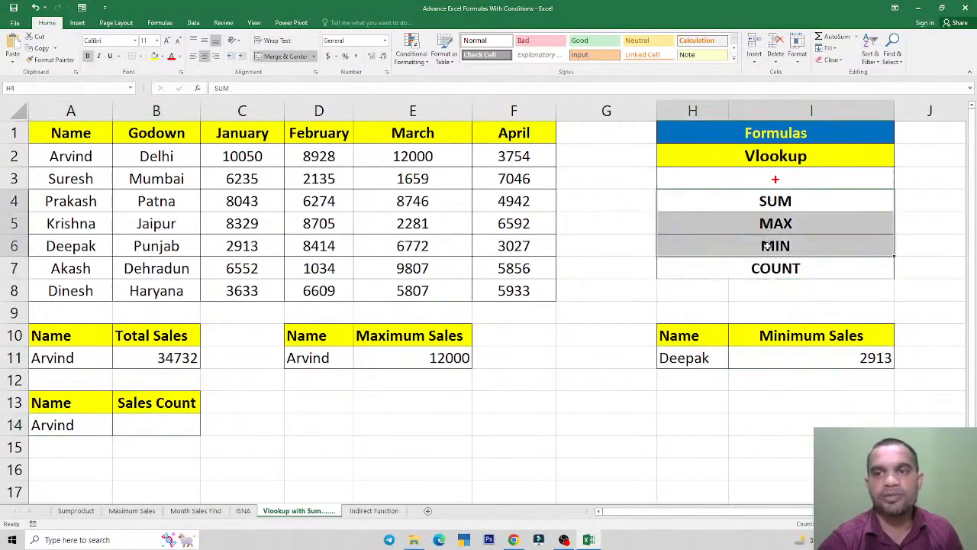
{"action": "left_click", "coordinate": [759, 202]}
{"action": "left_click", "coordinate": [174, 359]}
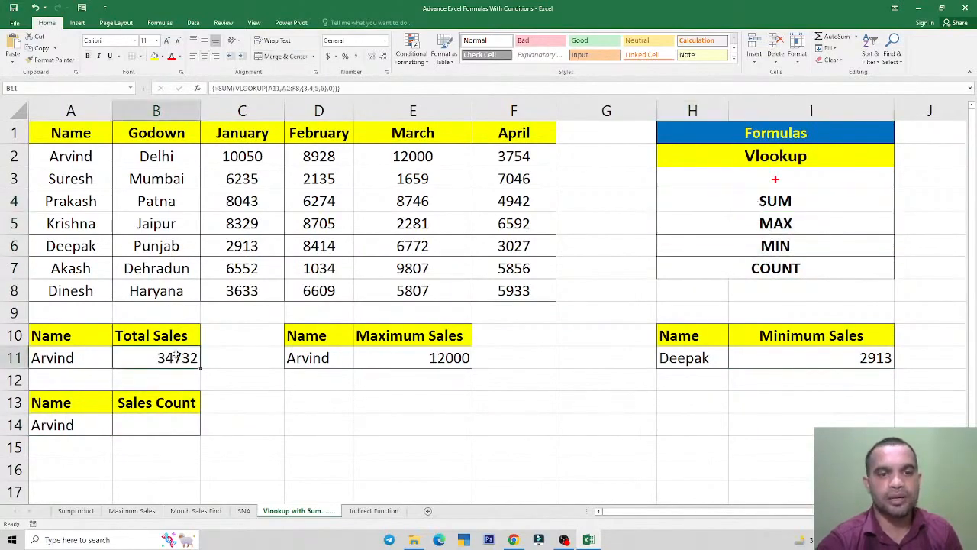
{"action": "left_click", "coordinate": [439, 363]}
{"action": "left_click", "coordinate": [826, 361]}
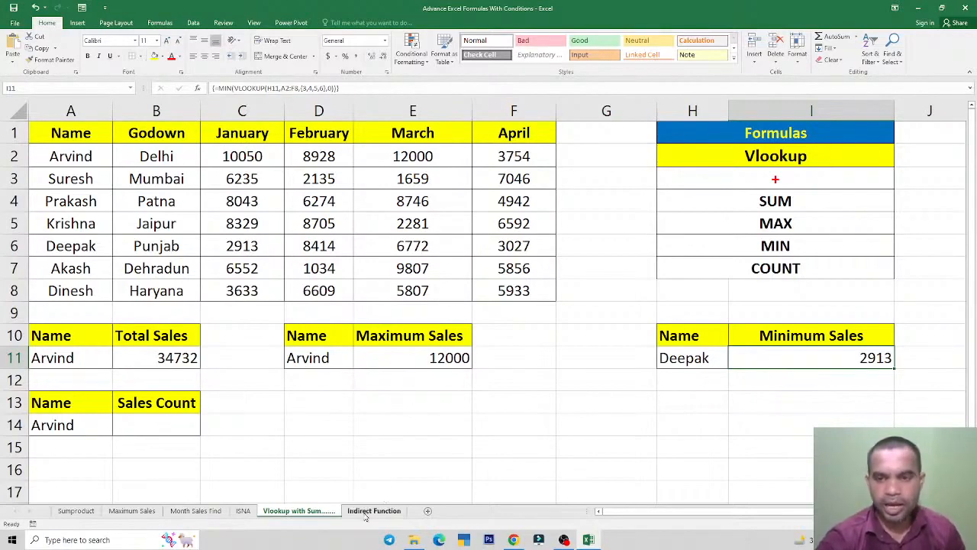
{"action": "double_click", "coordinate": [860, 356]}
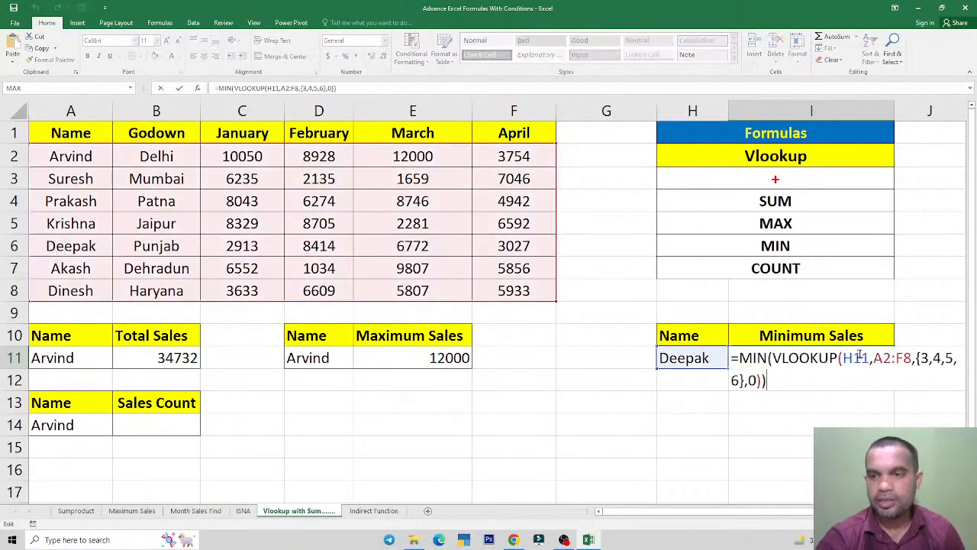
{"action": "key", "text": "ctrl+shift+Return"}
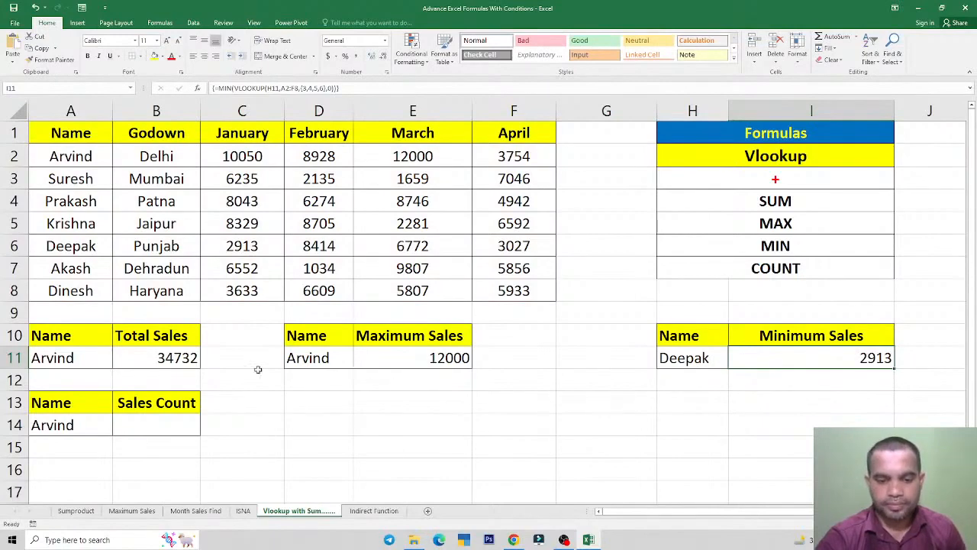
Move the Sales Count table from A13:B14 to D13:E14, under the Maximum Sales table
{"action": "left_click", "coordinate": [183, 428]}
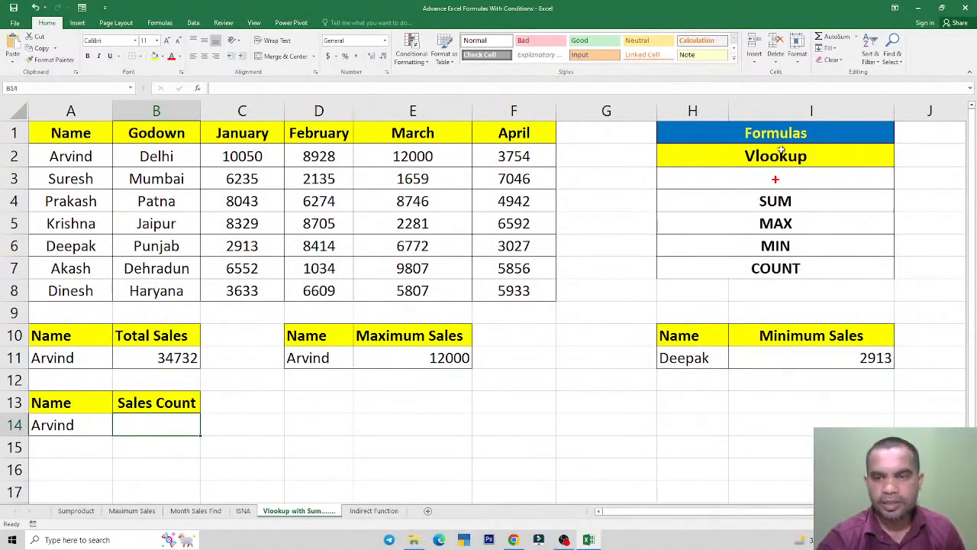
{"action": "left_click", "coordinate": [774, 270]}
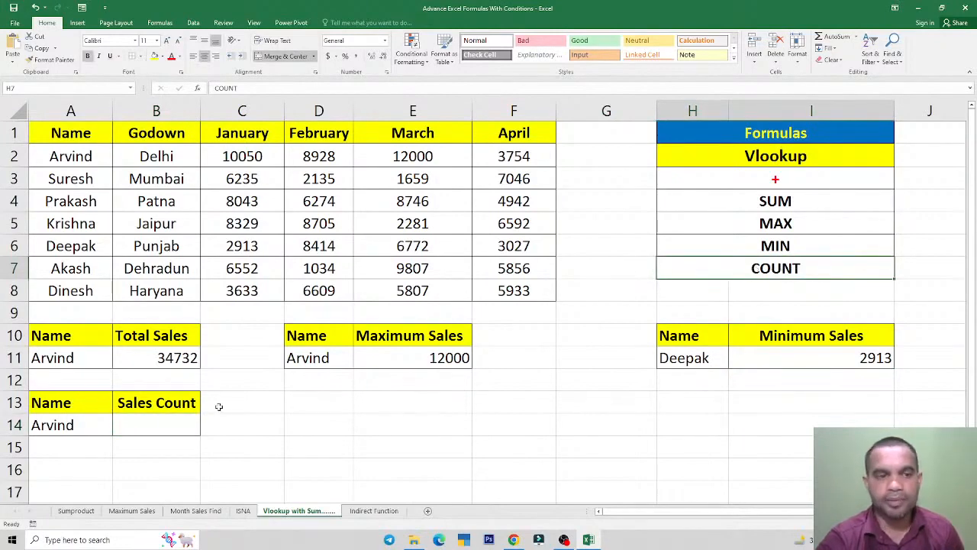
{"action": "left_click", "coordinate": [157, 422]}
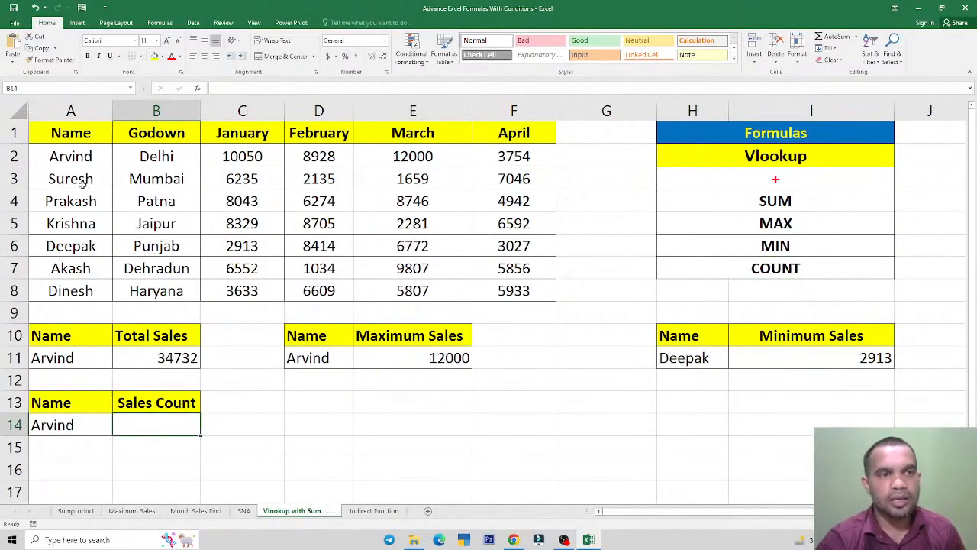
{"action": "left_click", "coordinate": [58, 424]}
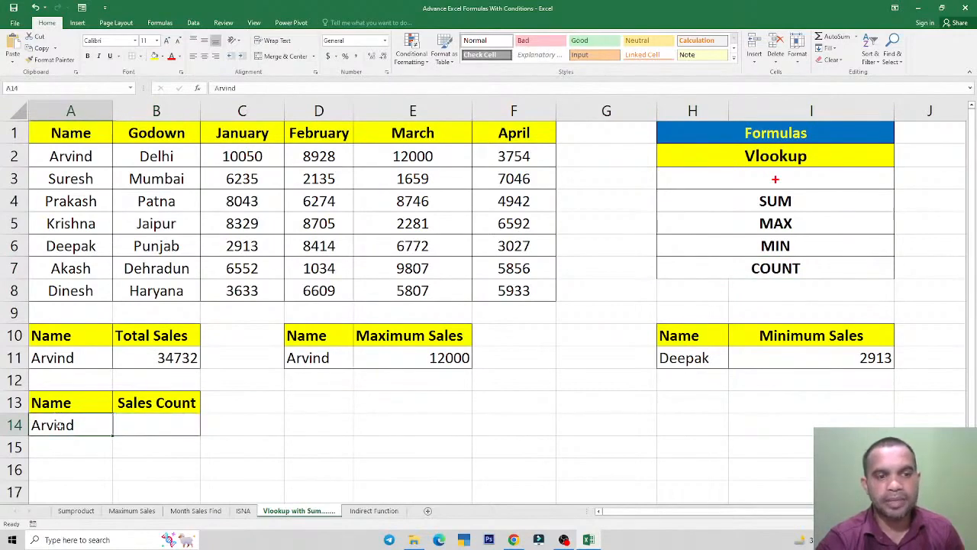
{"action": "left_click_drag", "start_coordinate": [64, 408], "coordinate": [156, 422]}
{"action": "key", "text": "ctrl+c"}
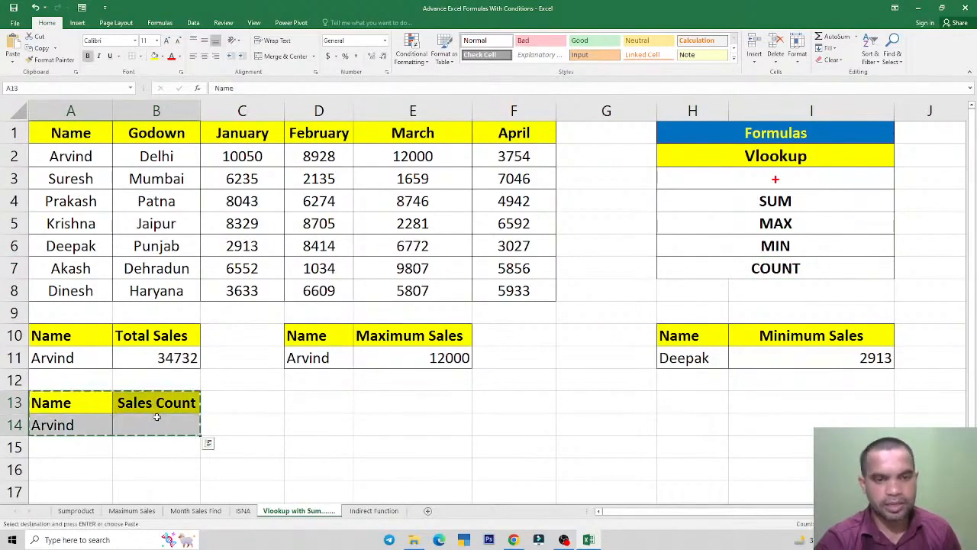
{"action": "left_click", "coordinate": [316, 422]}
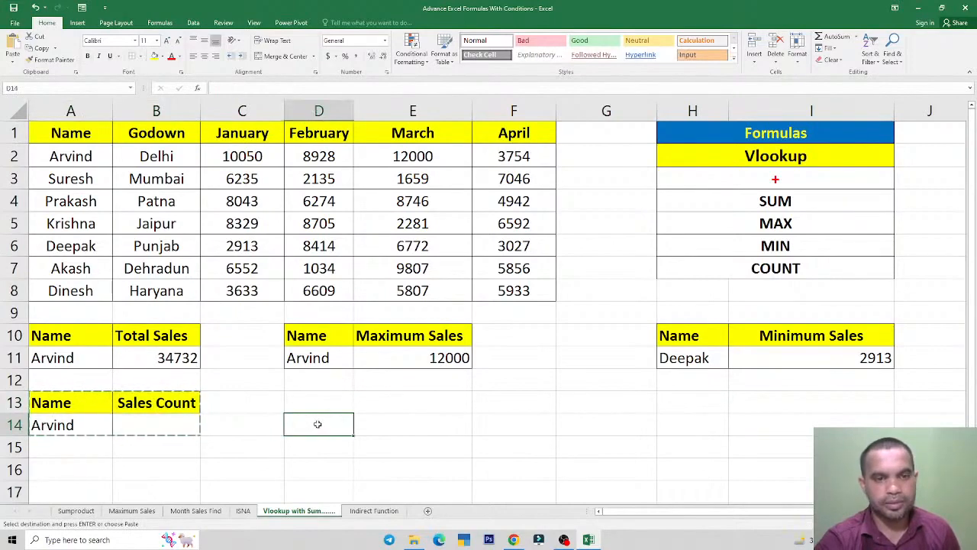
{"action": "left_click", "coordinate": [318, 401]}
{"action": "key", "text": "ctrl+v"}
{"action": "left_click", "coordinate": [387, 425]}
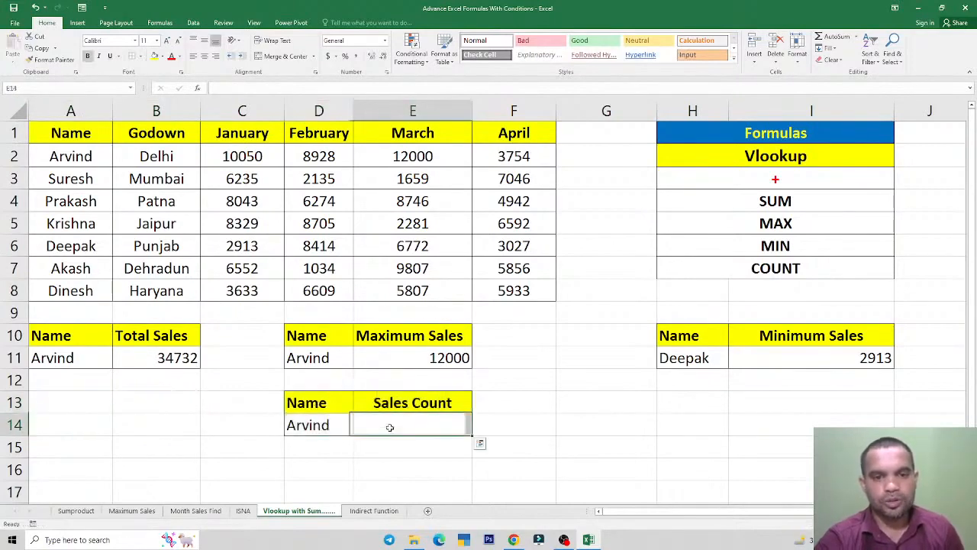
{"action": "left_click", "coordinate": [305, 429]}
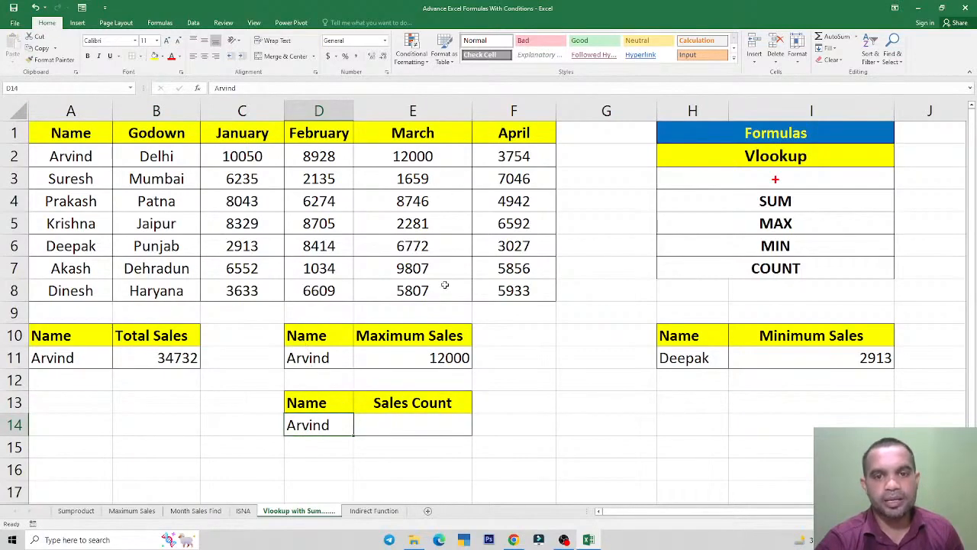
{"action": "left_click", "coordinate": [375, 416]}
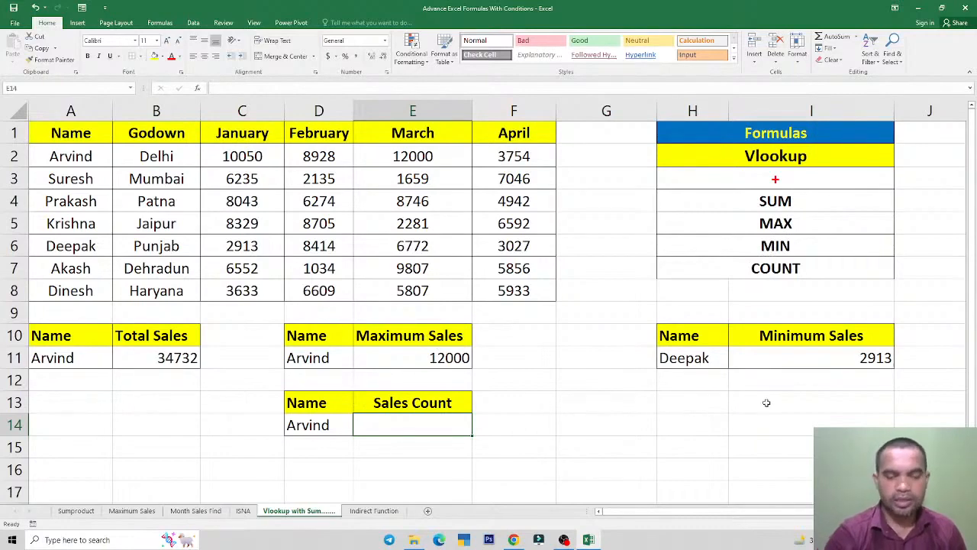
{"action": "type", "text": "="}
{"action": "key", "text": "Escape"}
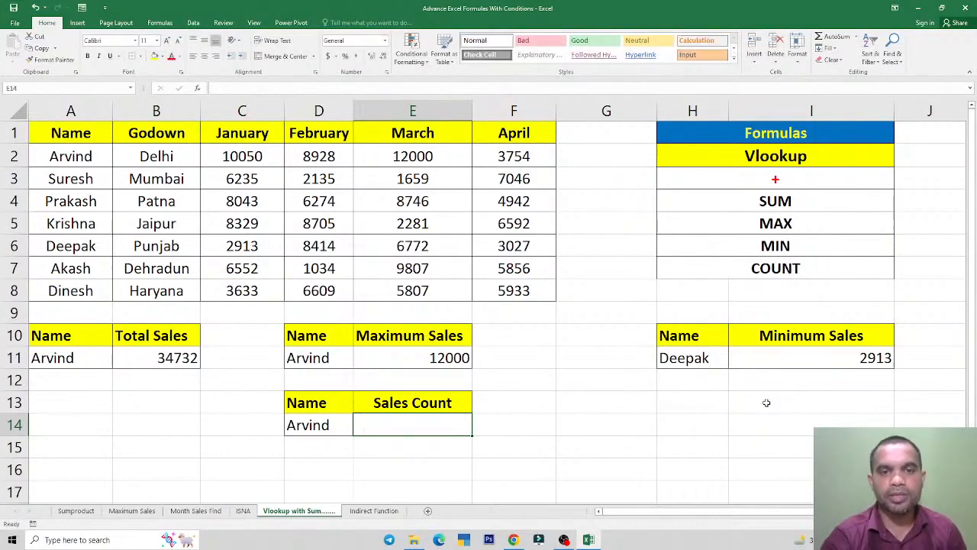
{"action": "left_click", "coordinate": [45, 285]}
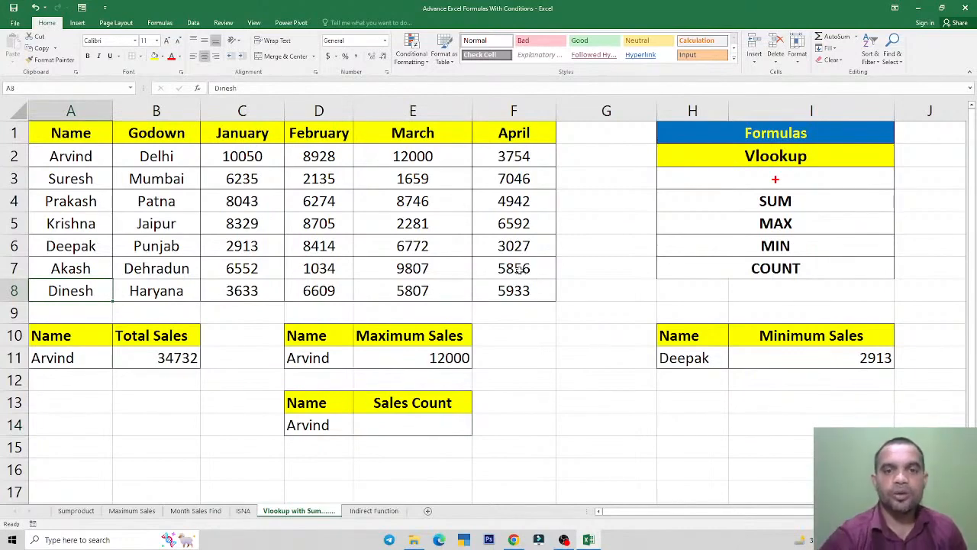
Count the row 2 January to April sales in E14 with =COUNT(C2:F2)
{"action": "left_click", "coordinate": [417, 430]}
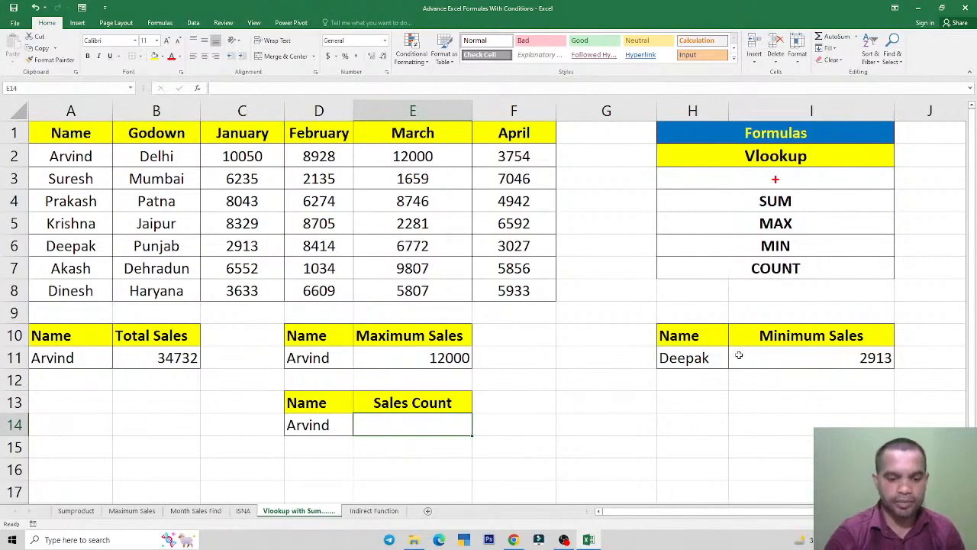
{"action": "type", "text": "=coun"}
{"action": "key", "text": "Tab"}
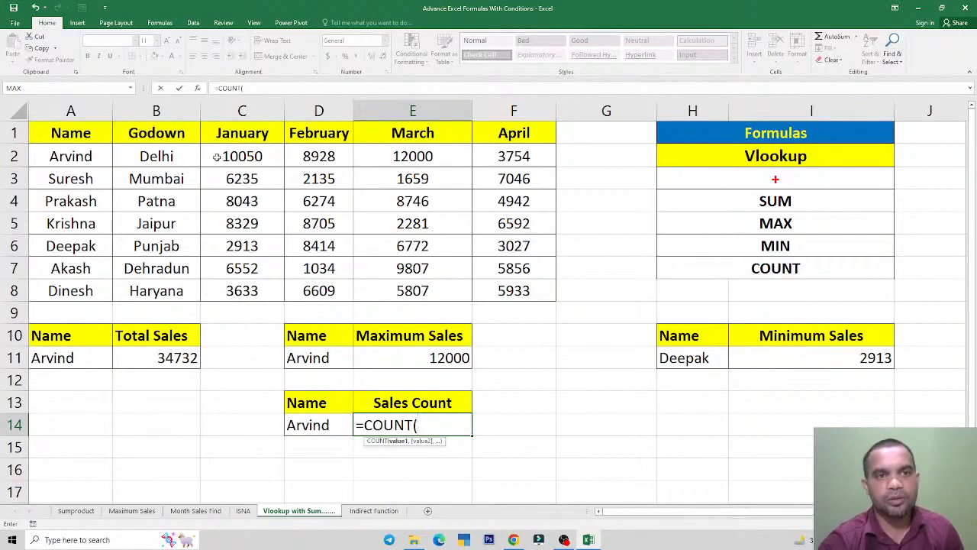
{"action": "left_click_drag", "start_coordinate": [218, 155], "coordinate": [527, 157]}
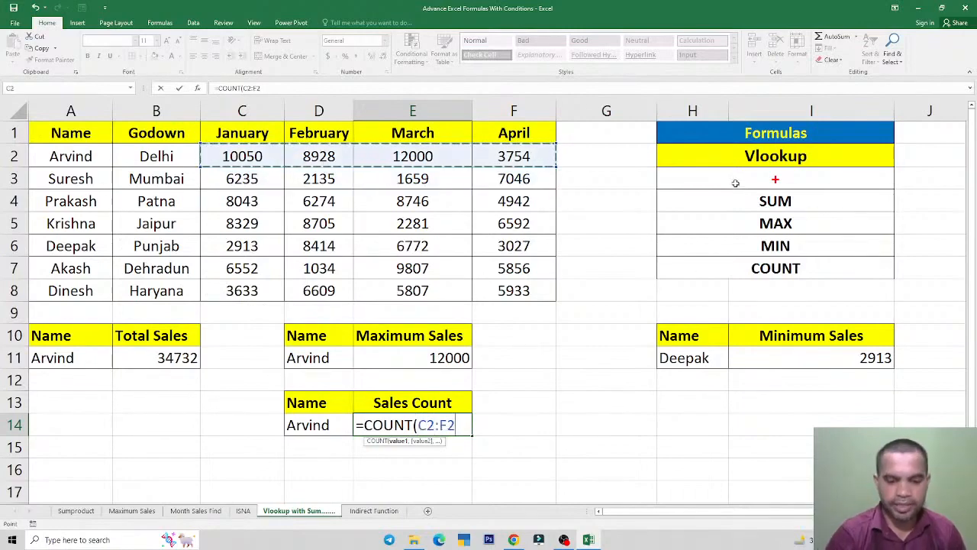
{"action": "key", "text": "Return"}
{"action": "key", "text": "Up"}
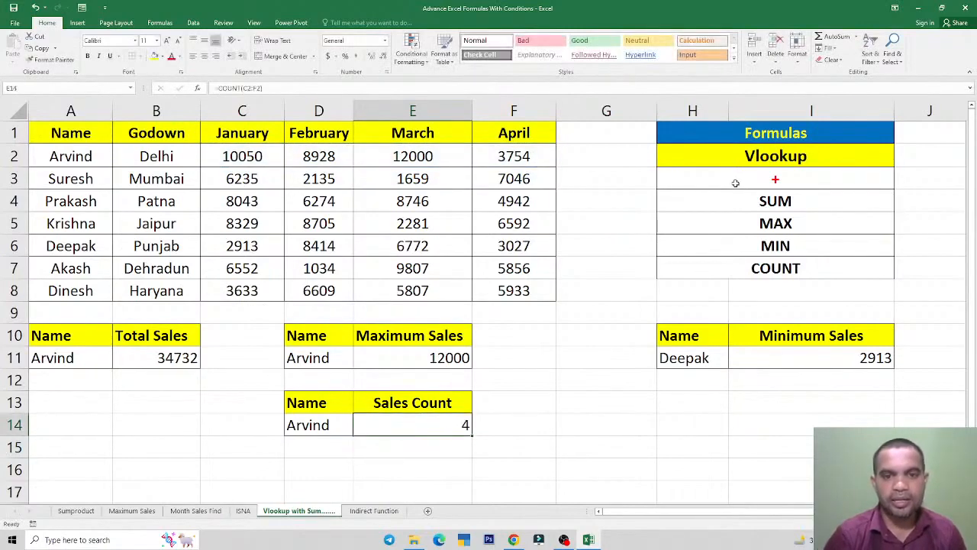
Try the name from A3 as the lookup name in D14, and restore the name from A2
{"action": "key", "text": "Left"}
{"action": "type", "text": "Suresh"}
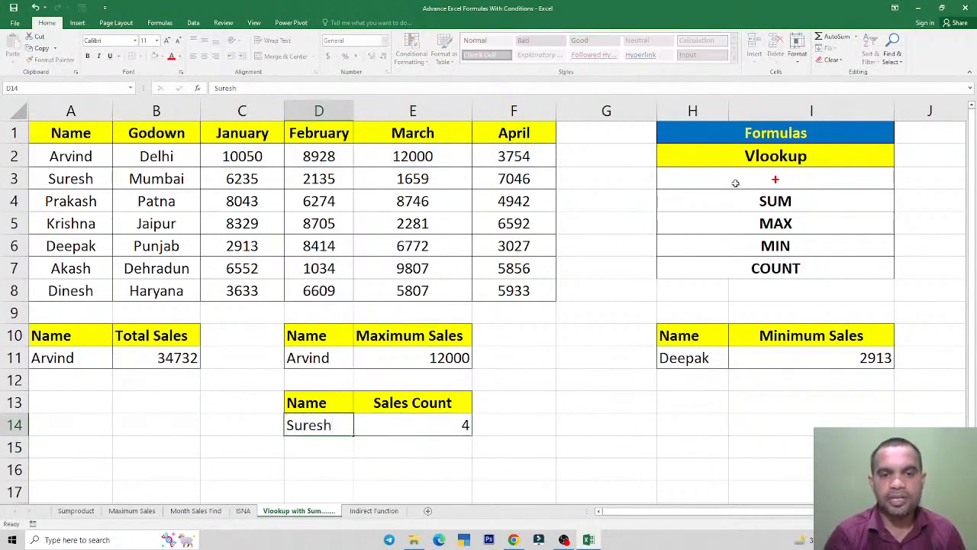
{"action": "key", "text": "Return"}
{"action": "key", "text": "Up"}
{"action": "key", "text": "Delete"}
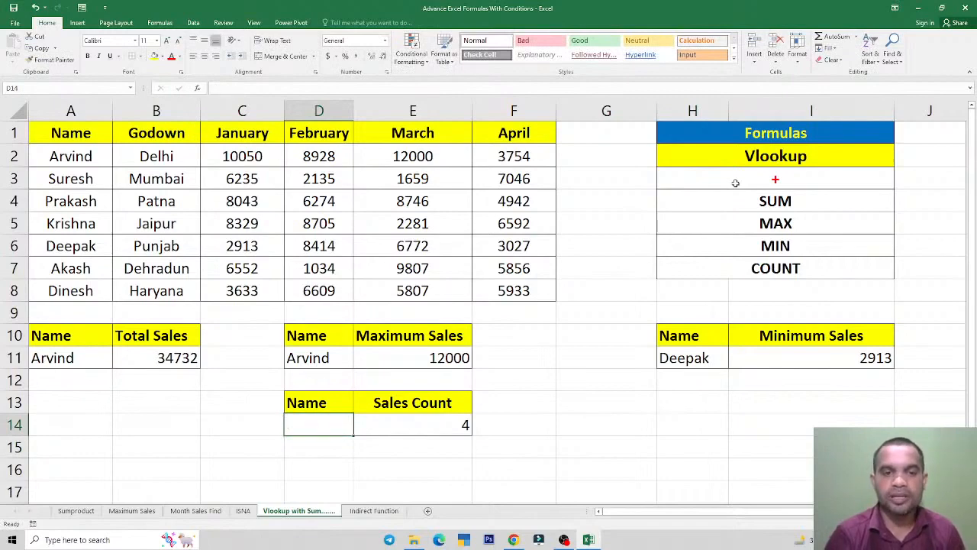
{"action": "type", "text": "Arvind"}
{"action": "key", "text": "Tab"}
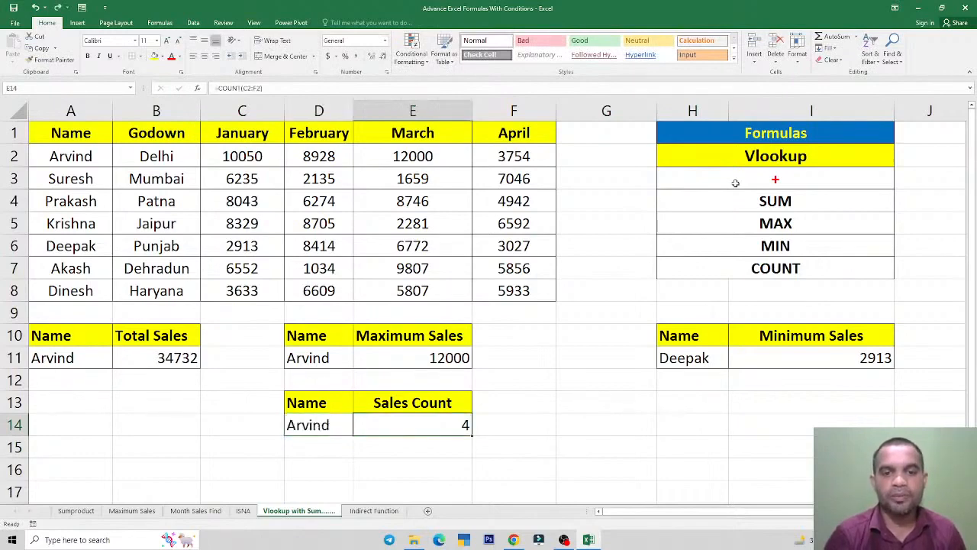
Replace the formula in E14 with a VLOOKUP using D14 as lookup value and A2:F8 as table array
{"action": "key", "text": "Delete"}
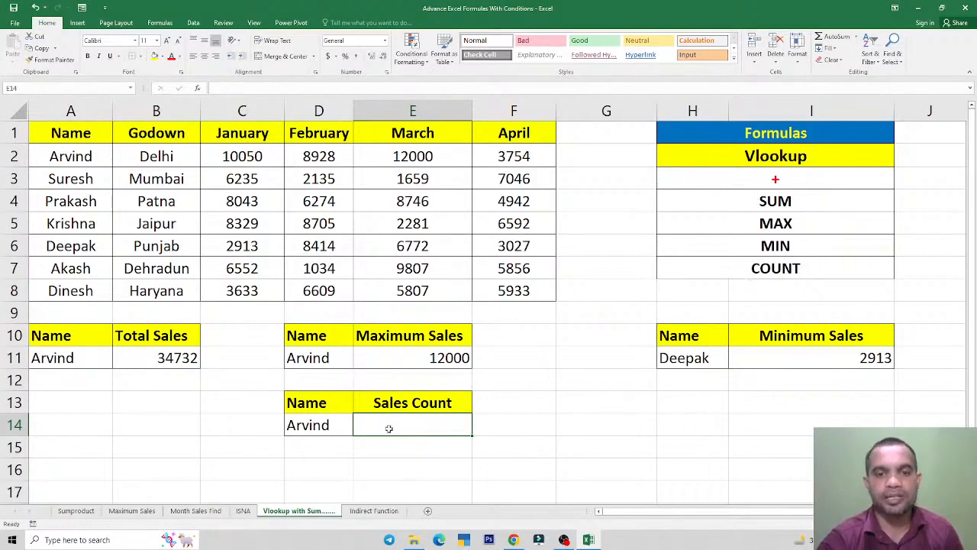
{"action": "type", "text": "=vlo"}
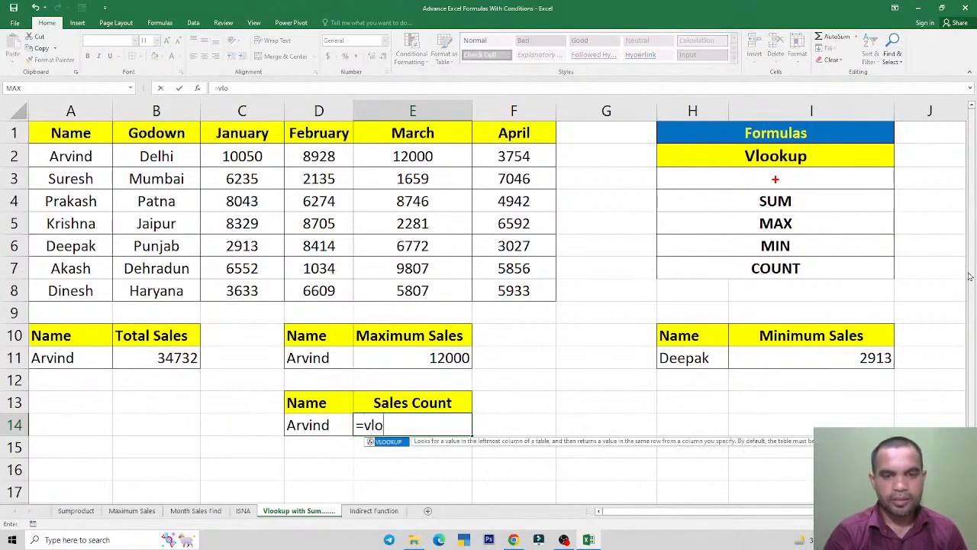
{"action": "key", "text": "Tab"}
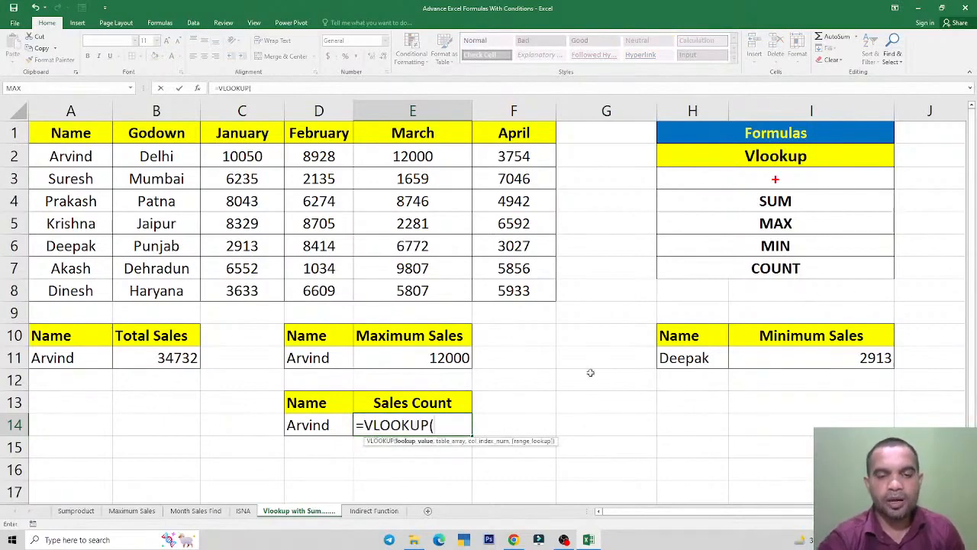
{"action": "left_click", "coordinate": [319, 427]}
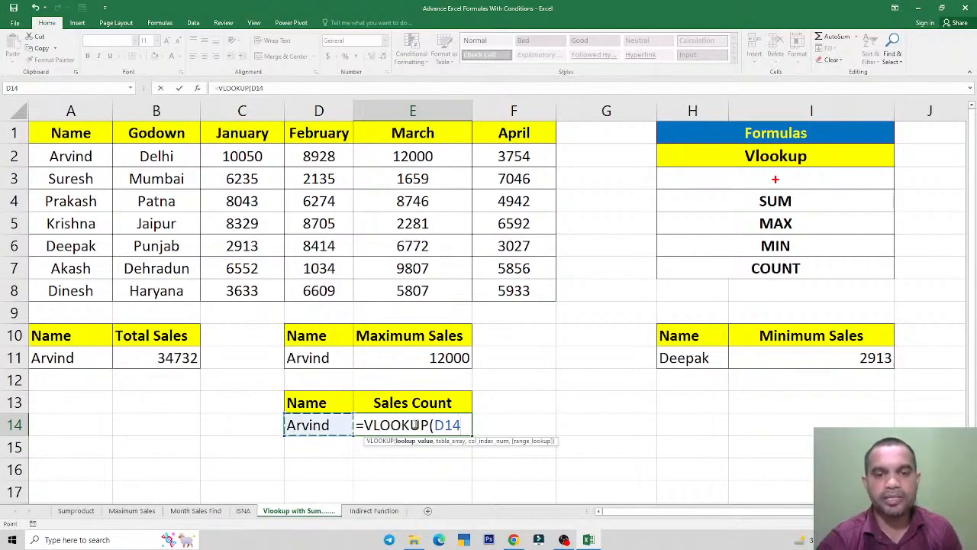
{"action": "type", "text": ","}
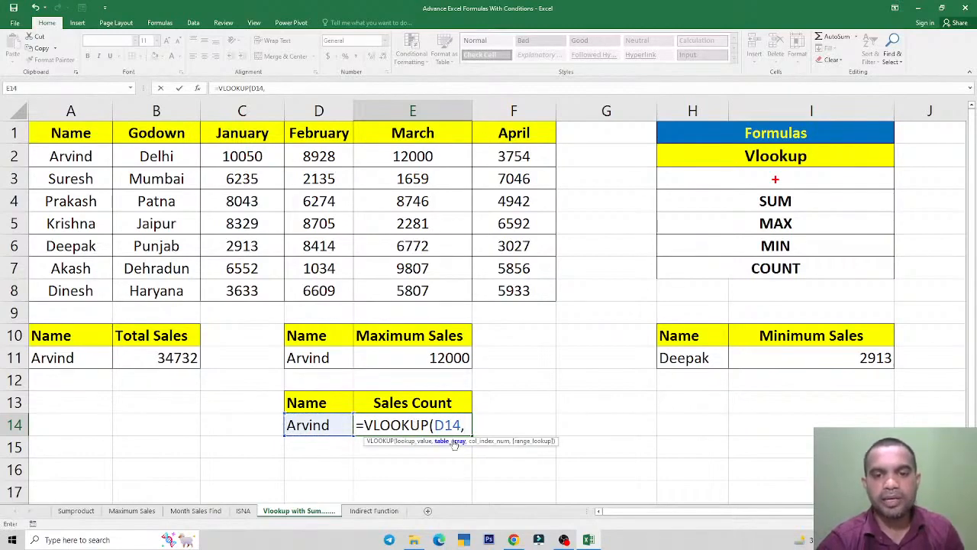
{"action": "left_click_drag", "start_coordinate": [70, 156], "coordinate": [513, 286]}
Complete the VLOOKUP in E14 with column indexes {3,4,5,6} and an exact match (FALSE)
{"action": "type", "text": ",{"}
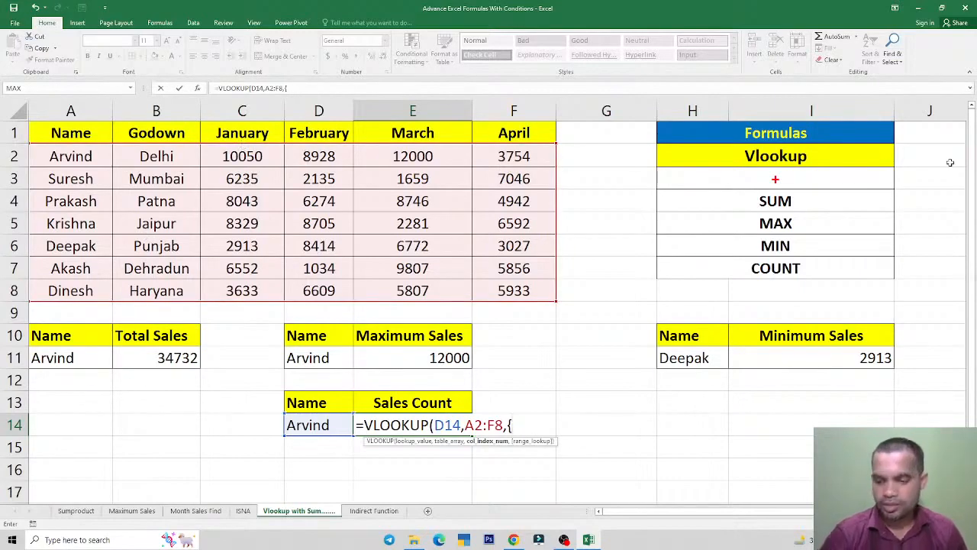
{"action": "type", "text": "3,4,5"}
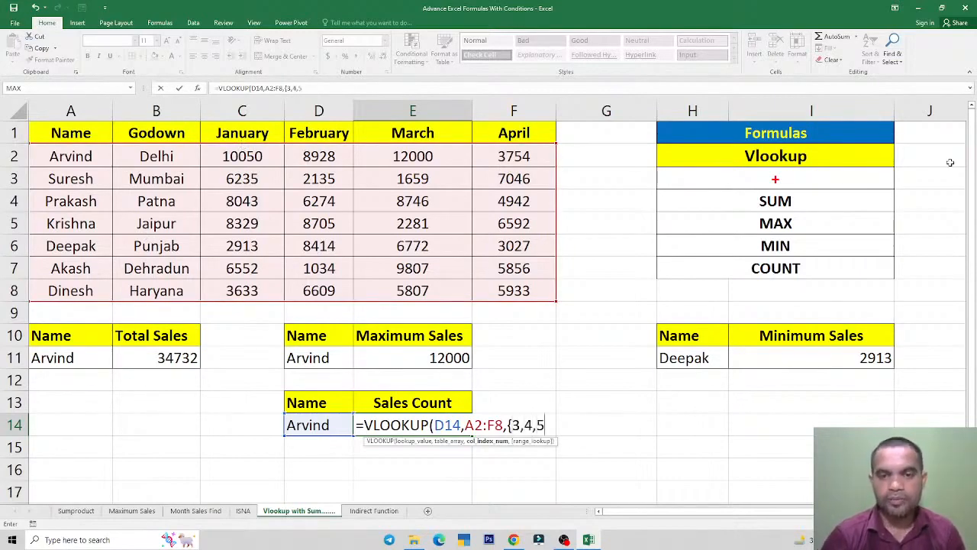
{"action": "type", "text": ",6"}
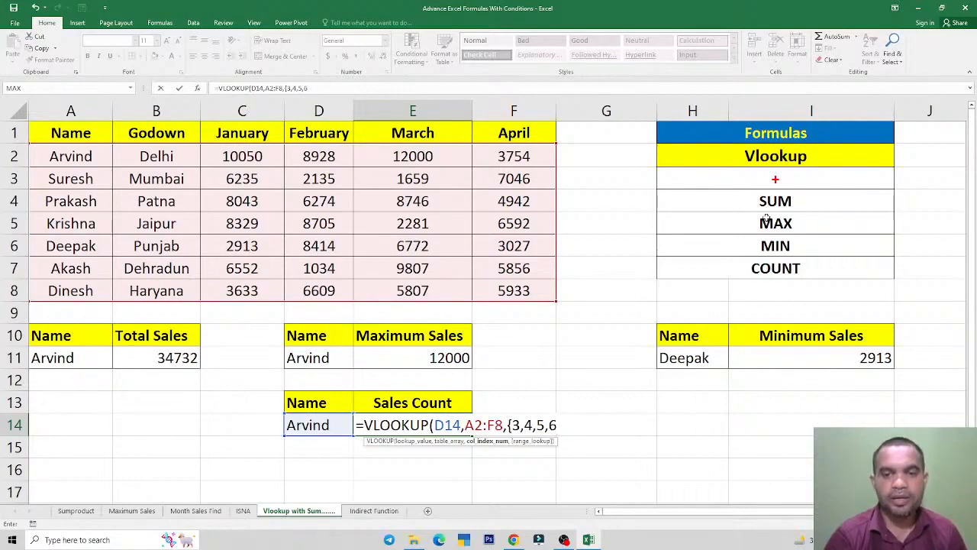
{"action": "type", "text": "}"}
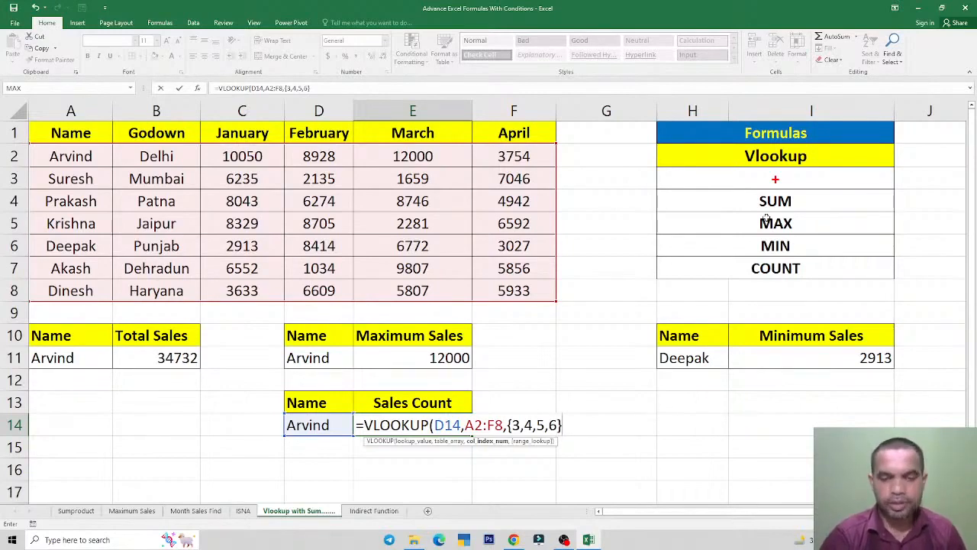
{"action": "type", "text": ","}
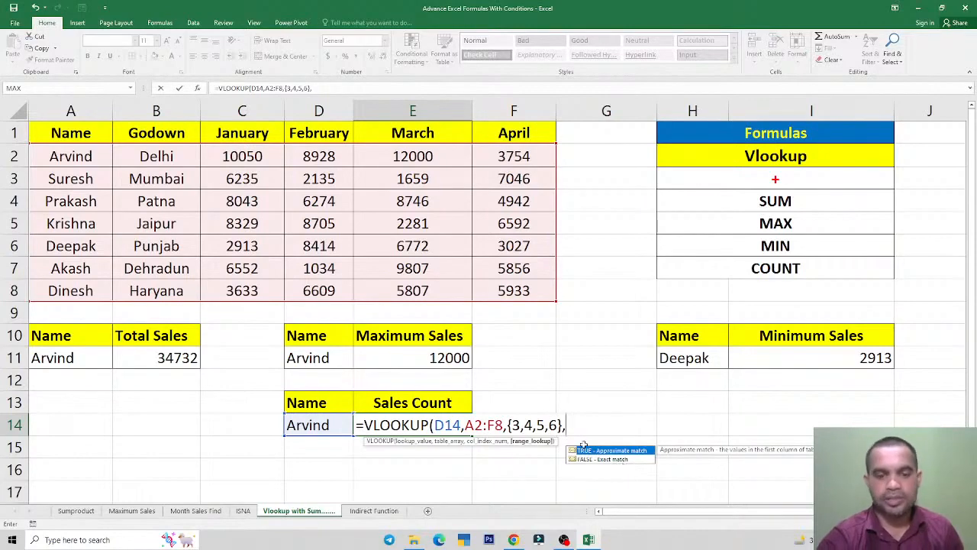
{"action": "type", "text": "false"}
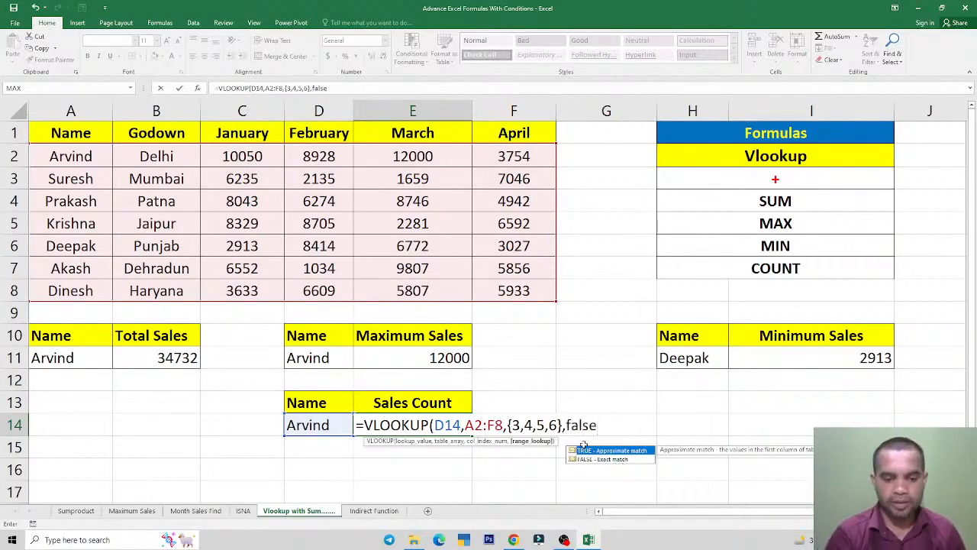
{"action": "type", "text": ")"}
{"action": "key", "text": "Return"}
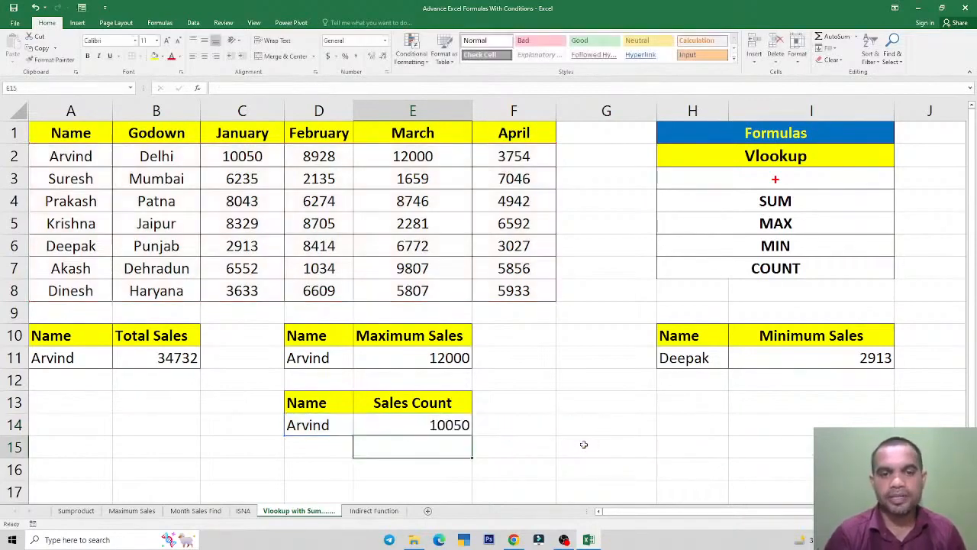
Compare the E14 result with the January sales in C2, and examine the first column index in its VLOOKUP formula
{"action": "key", "text": "Up"}
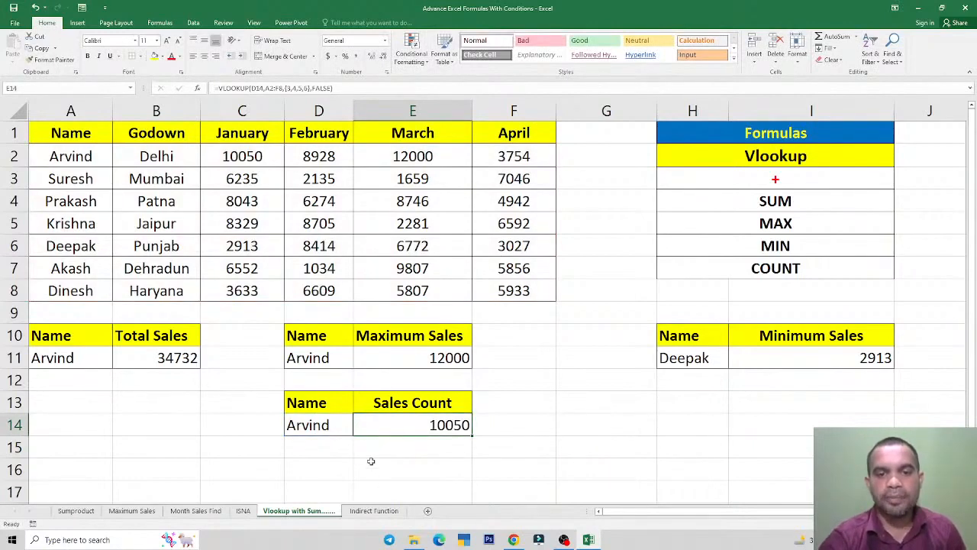
{"action": "left_click", "coordinate": [234, 160]}
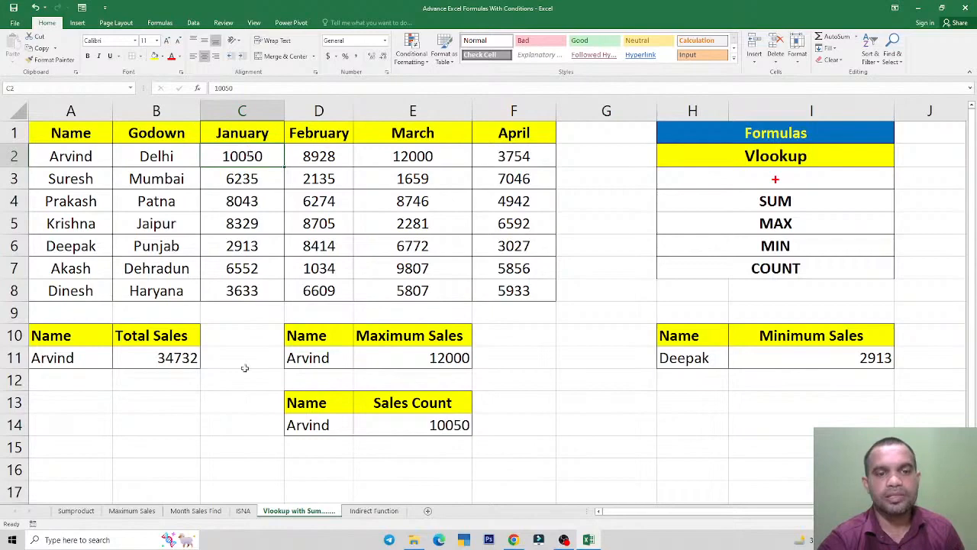
{"action": "left_click", "coordinate": [320, 421]}
{"action": "left_click", "coordinate": [421, 430]}
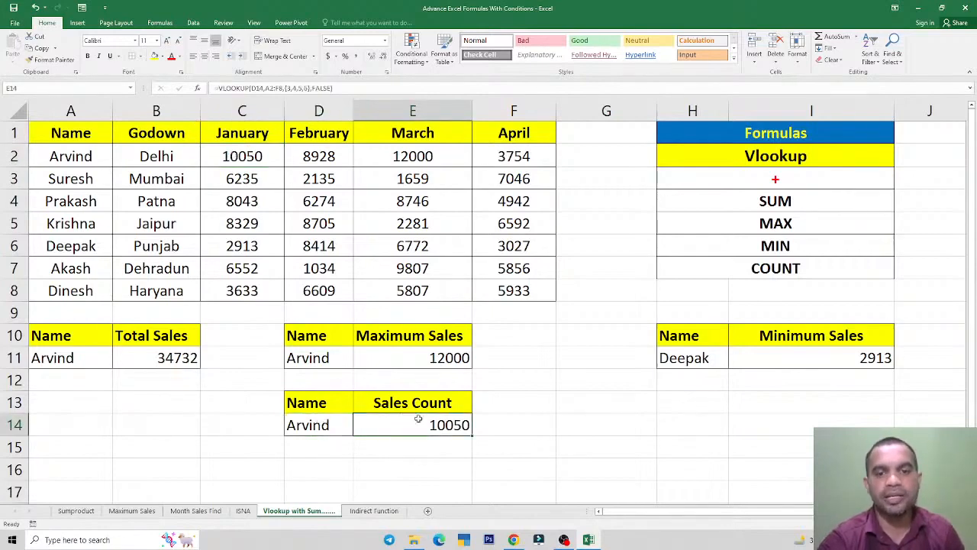
{"action": "double_click", "coordinate": [423, 426]}
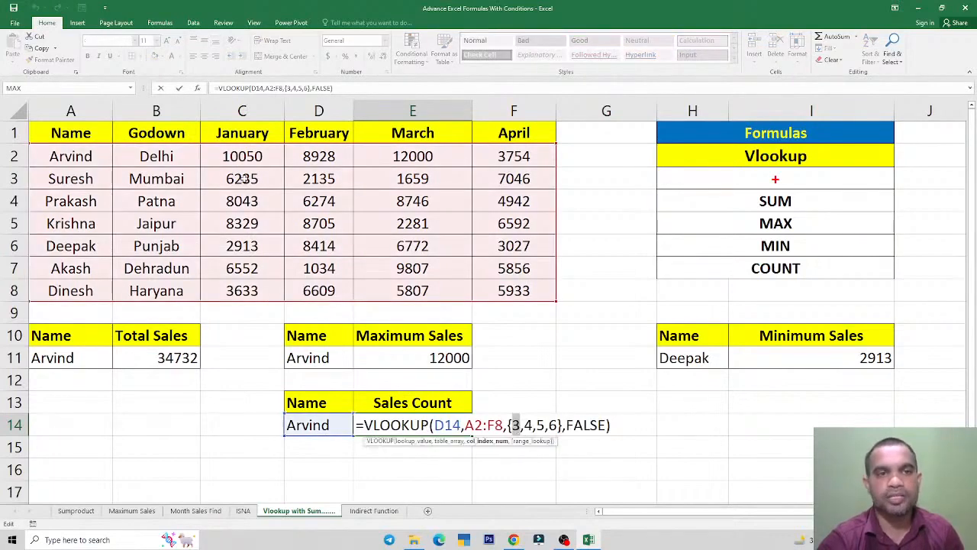
{"action": "key", "text": "Escape"}
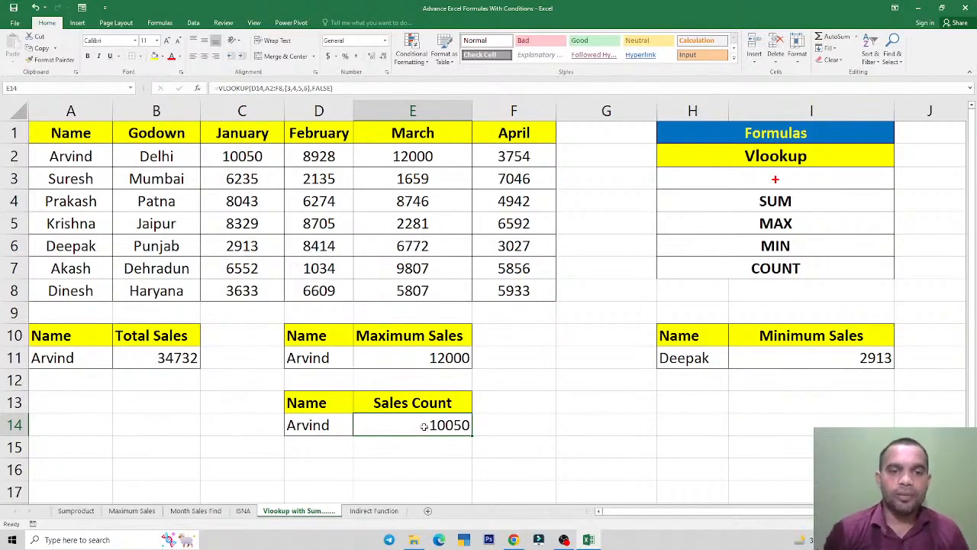
Wrap the VLOOKUP in E14 in COUNT and enter =COUNT(VLOOKUP(D14,A2:F8,{3,4,5,6},FALSE)) as an array formula
{"action": "key", "text": "F2"}
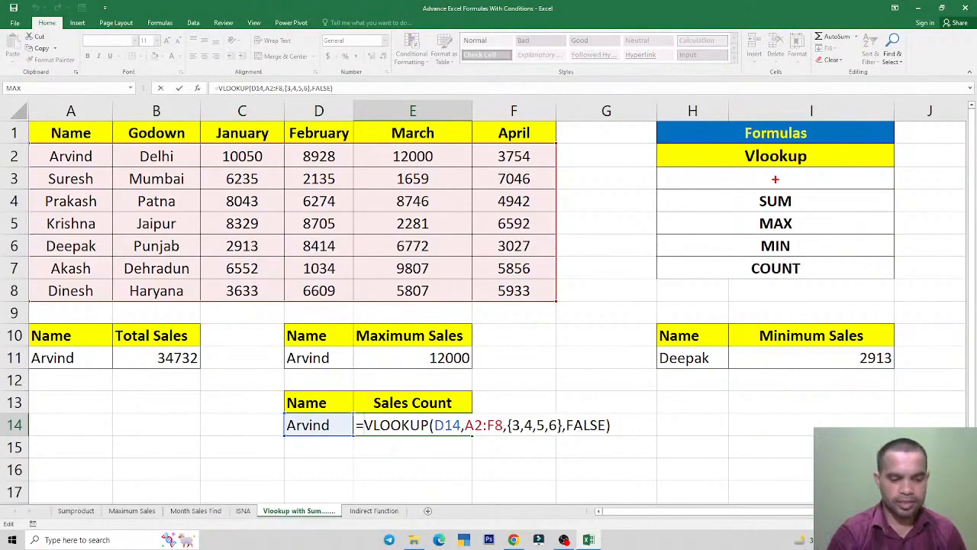
{"action": "type", "text": "coun"}
{"action": "key", "text": "Tab"}
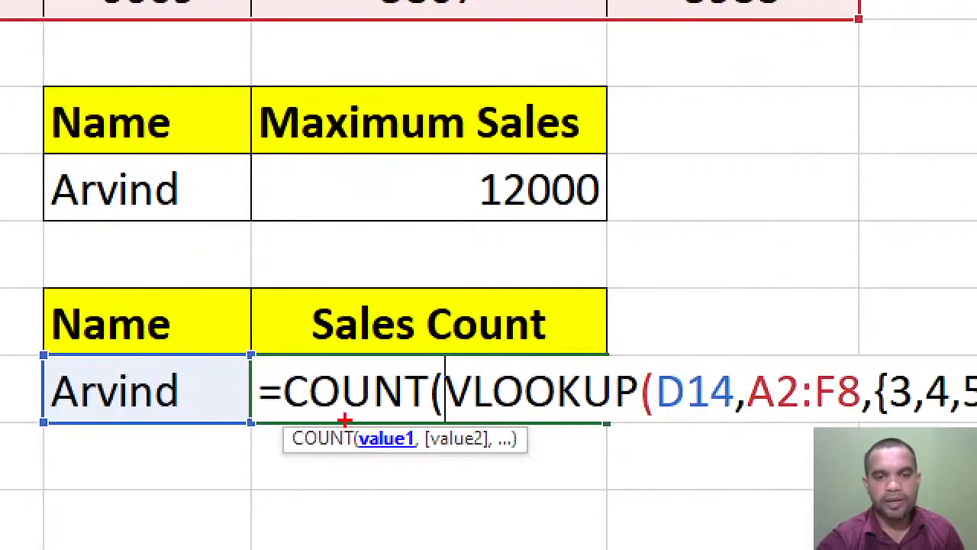
{"action": "left_click_drag", "start_coordinate": [345, 418], "coordinate": [420, 461]}
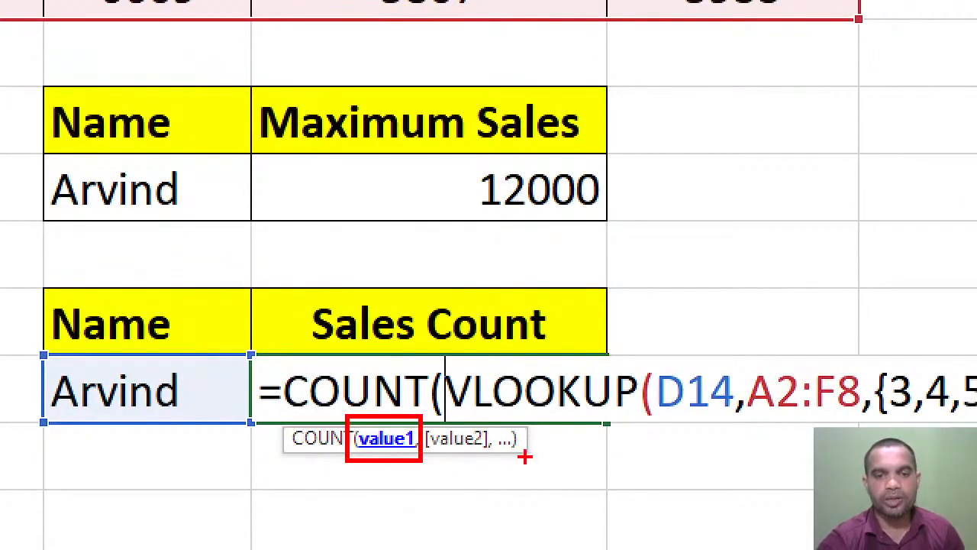
{"action": "key", "text": "Escape"}
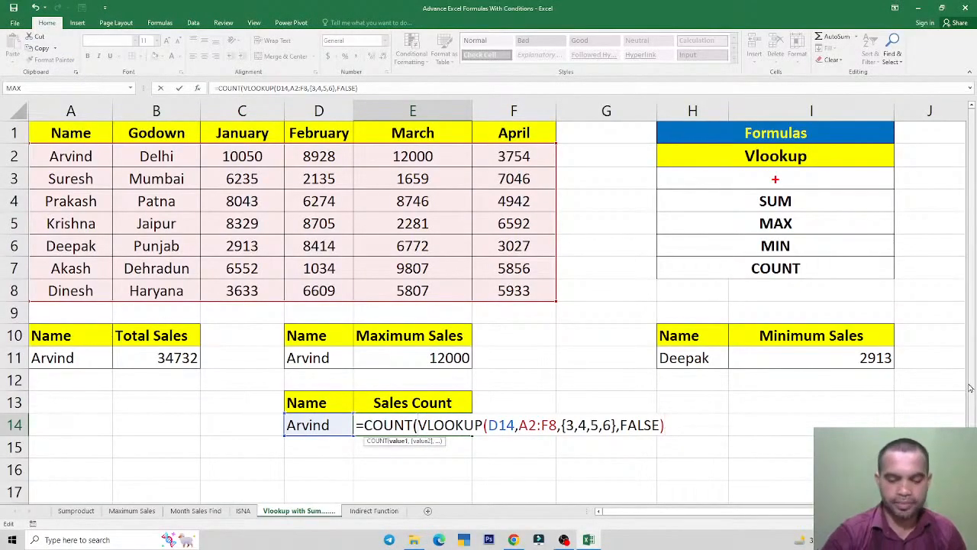
{"action": "type", "text": ")"}
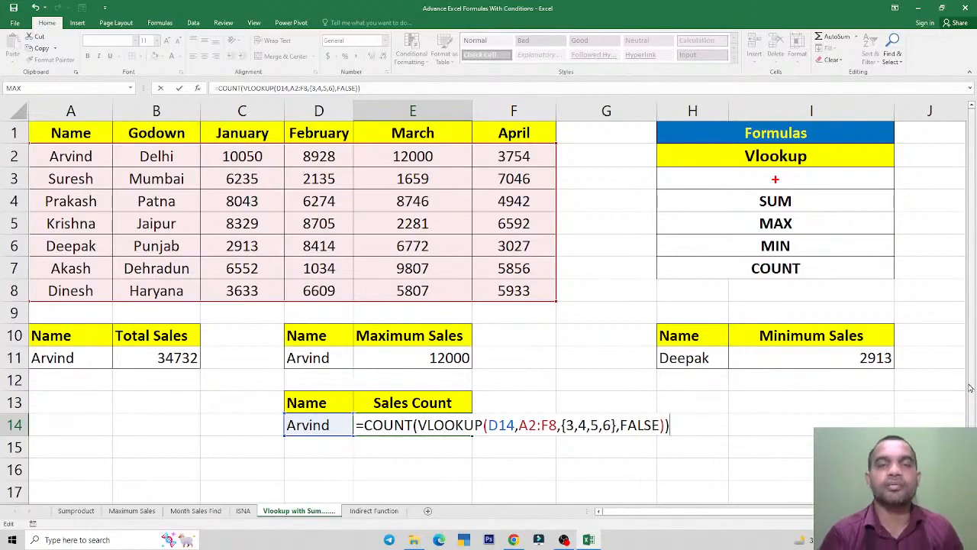
{"action": "key", "text": "ctrl+Return"}
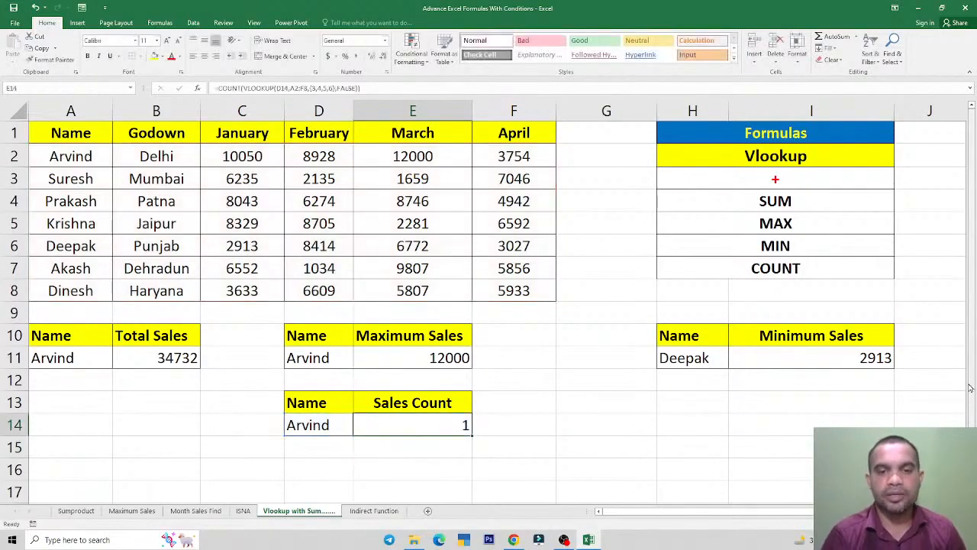
{"action": "double_click", "coordinate": [449, 424]}
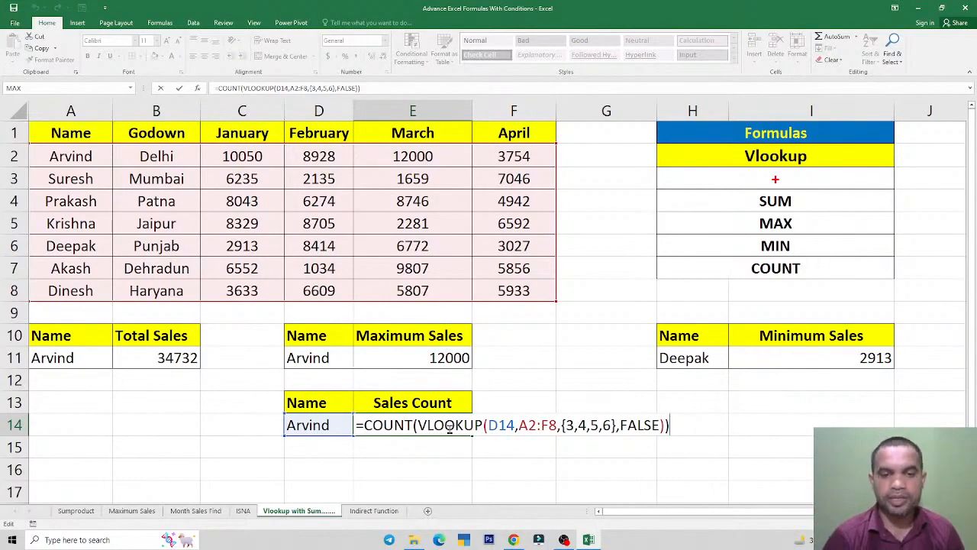
{"action": "key", "text": "ctrl+shift+Return"}
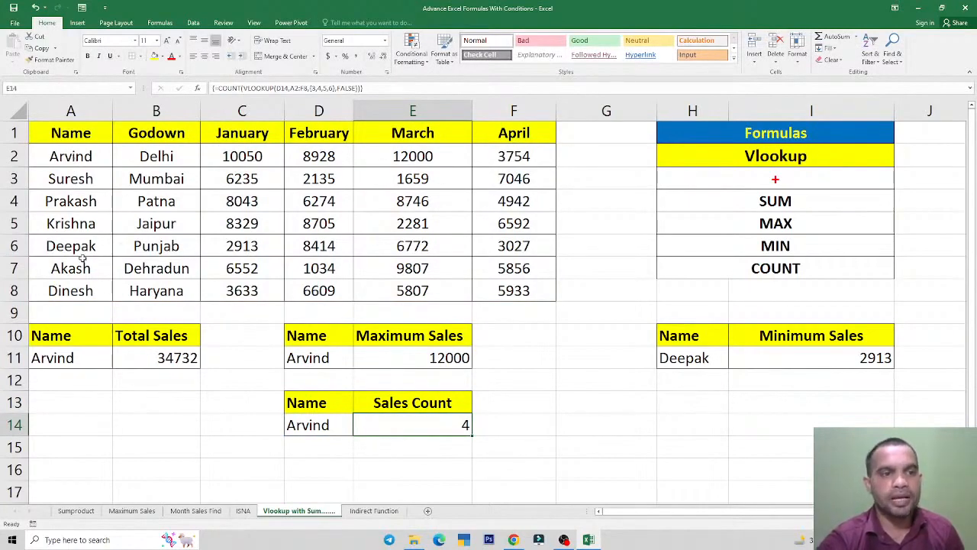
Clear the February sales in D6, and enter the name from A6 as the lookup name in D14
{"action": "left_click", "coordinate": [327, 252]}
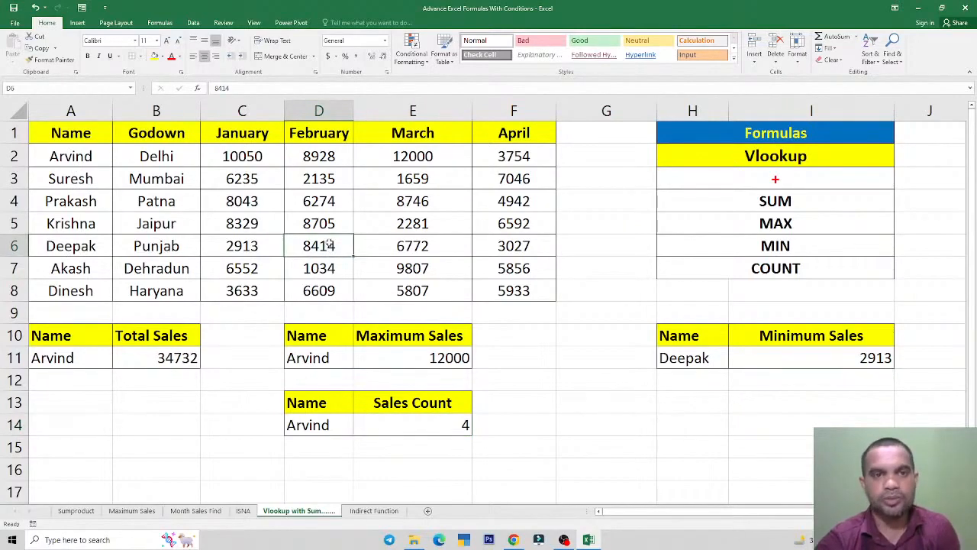
{"action": "key", "text": "Delete"}
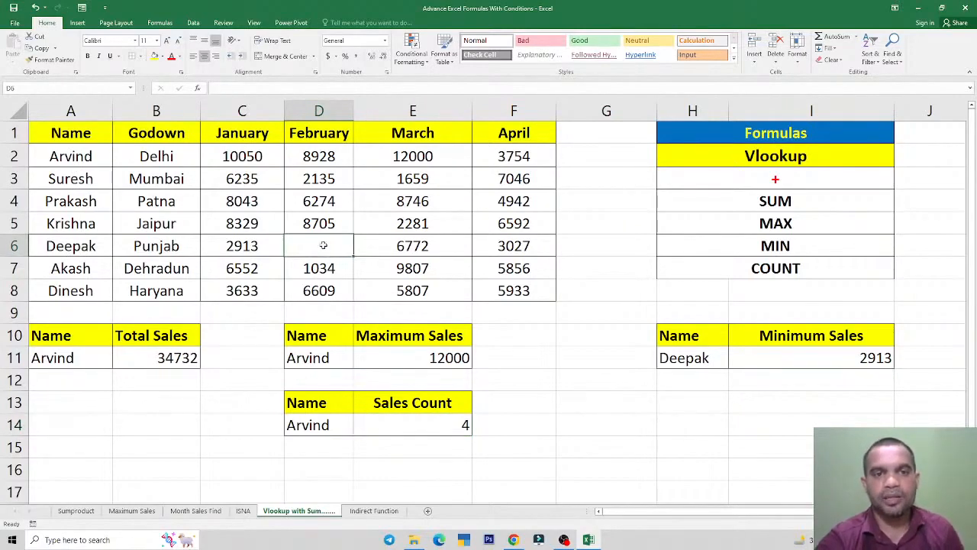
{"action": "left_click", "coordinate": [317, 429]}
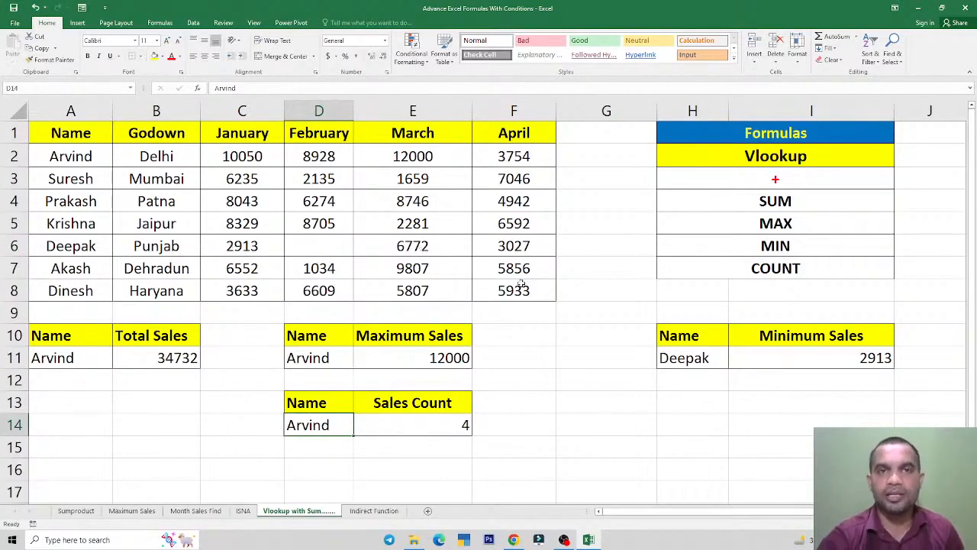
{"action": "type", "text": "Deepak"}
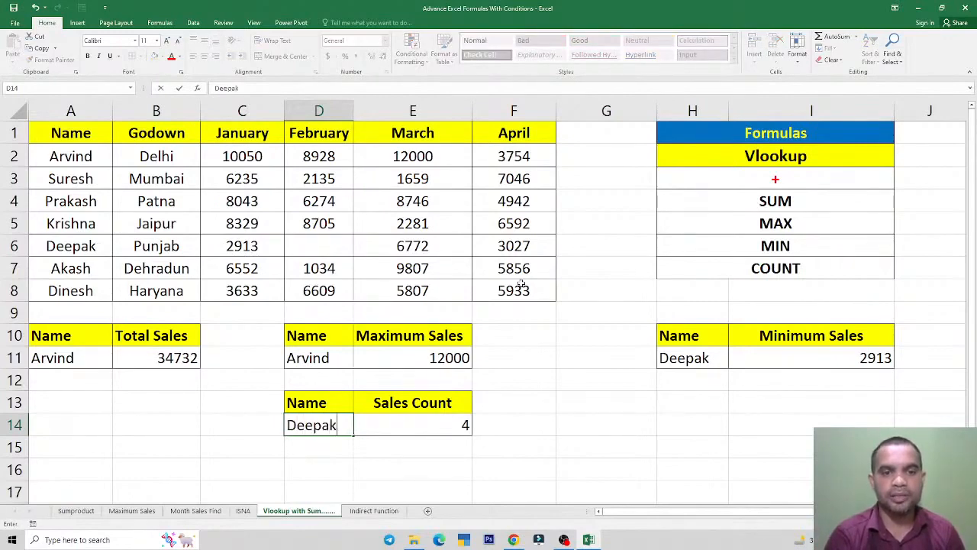
{"action": "key", "text": "ctrl+Return"}
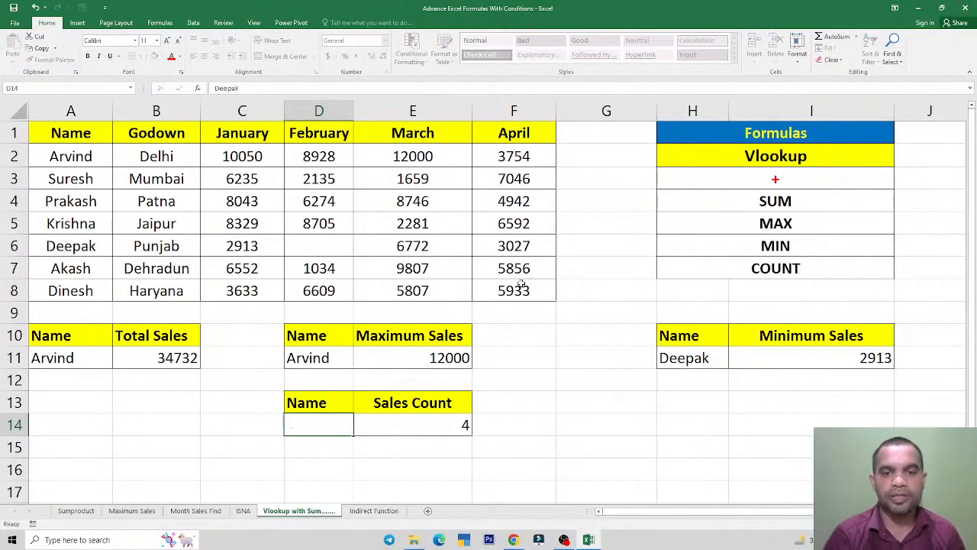
Examine the COUNT and VLOOKUP formula in E14, and review the SUM, MAX, MIN and COUNT entries in the Formulas list
{"action": "left_click", "coordinate": [461, 425]}
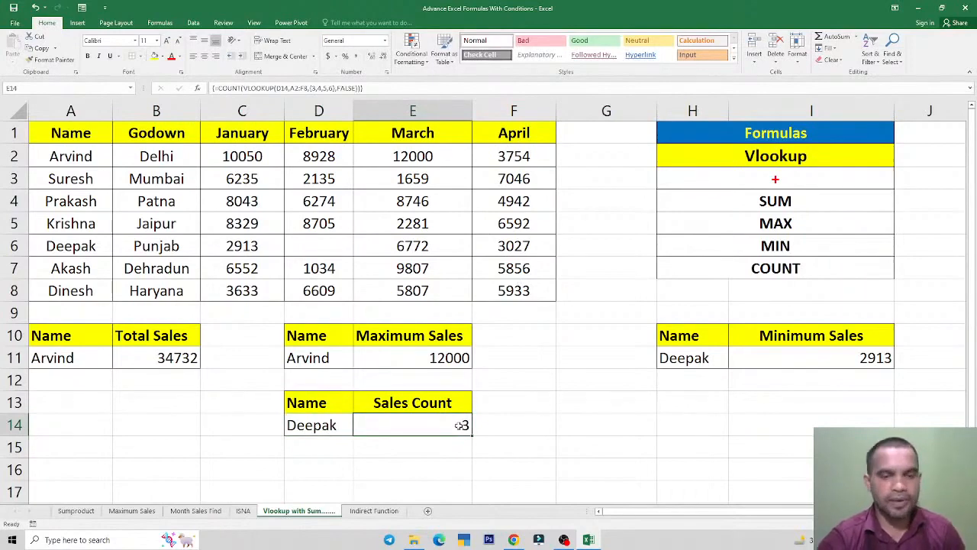
{"action": "double_click", "coordinate": [461, 425]}
{"action": "key", "text": "Escape"}
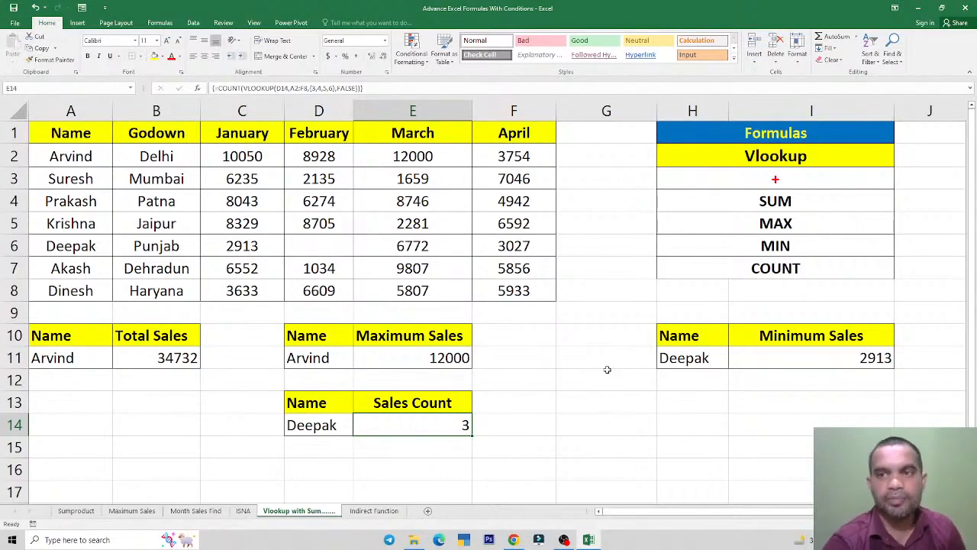
{"action": "left_click", "coordinate": [758, 200]}
{"action": "left_click", "coordinate": [762, 226]}
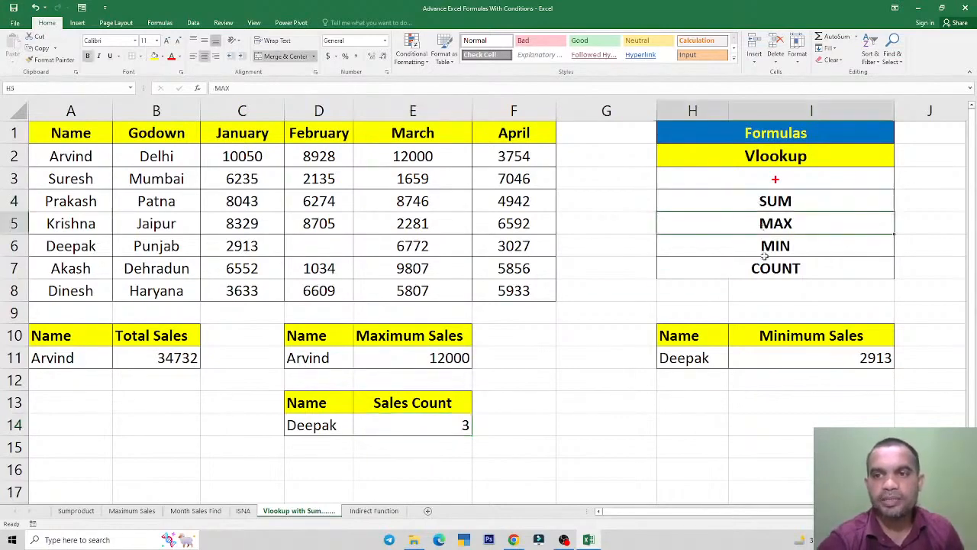
{"action": "left_click", "coordinate": [764, 255]}
{"action": "left_click", "coordinate": [767, 275]}
{"action": "left_click", "coordinate": [704, 227]}
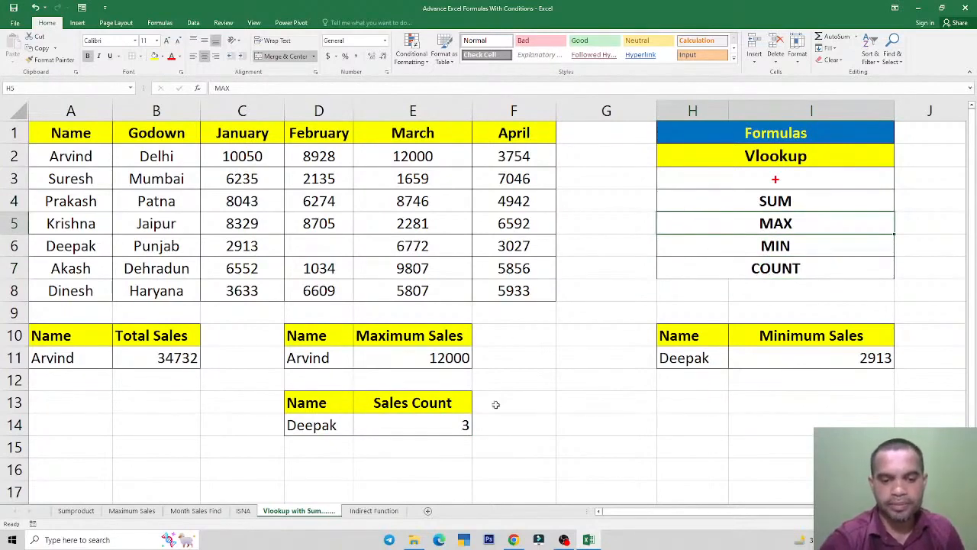
On the Indirect Function sheet, enter INDIRECT in C9, make it bold and increase its font size to 12
{"action": "left_click", "coordinate": [358, 511]}
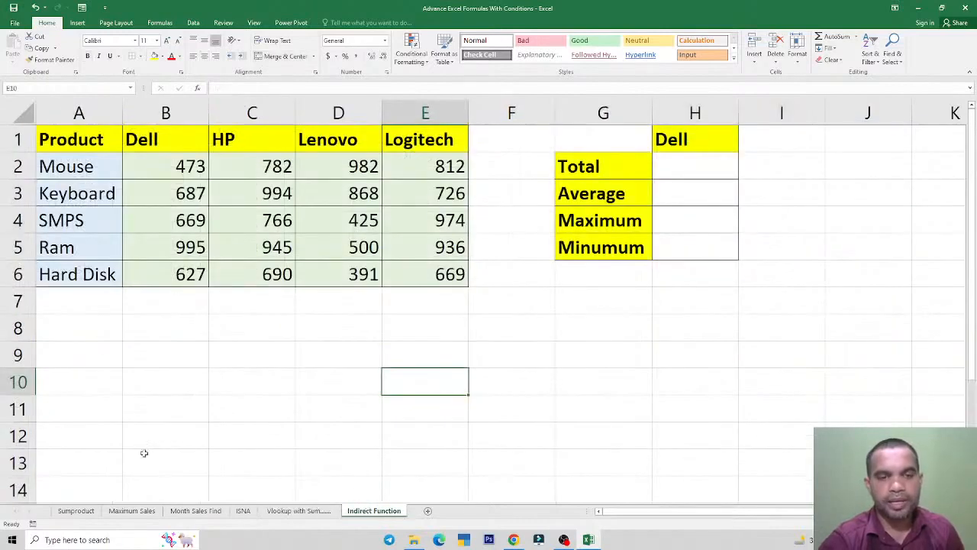
{"action": "left_click", "coordinate": [586, 251]}
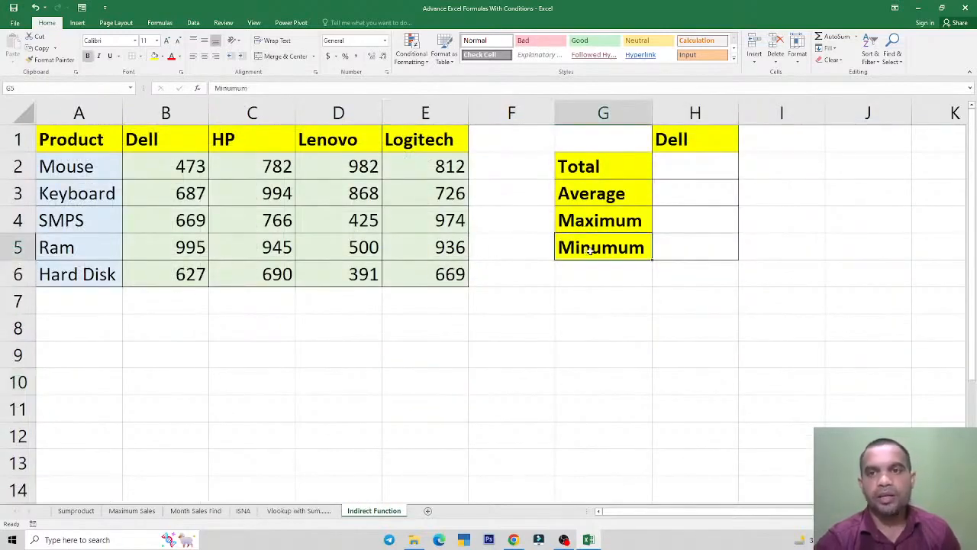
{"action": "left_click", "coordinate": [674, 159]}
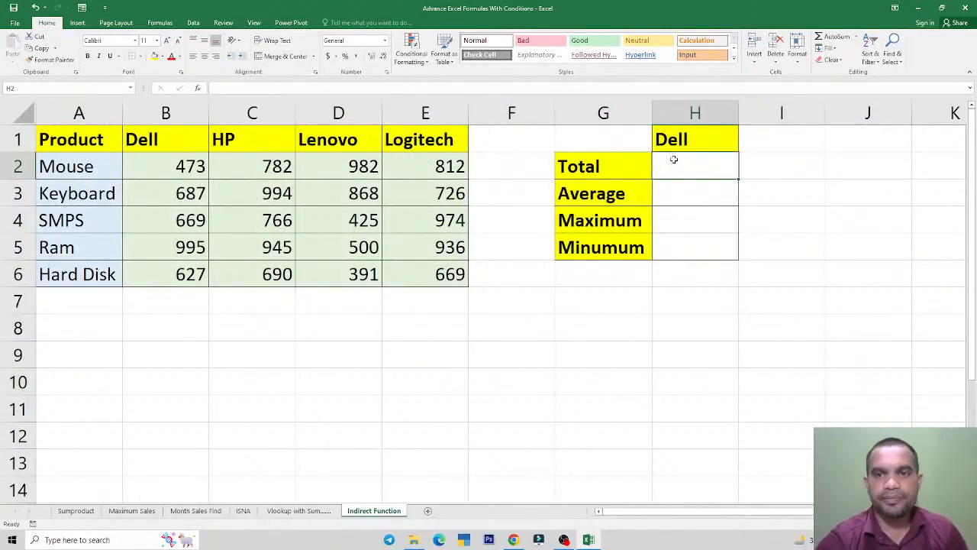
{"action": "left_click", "coordinate": [221, 358]}
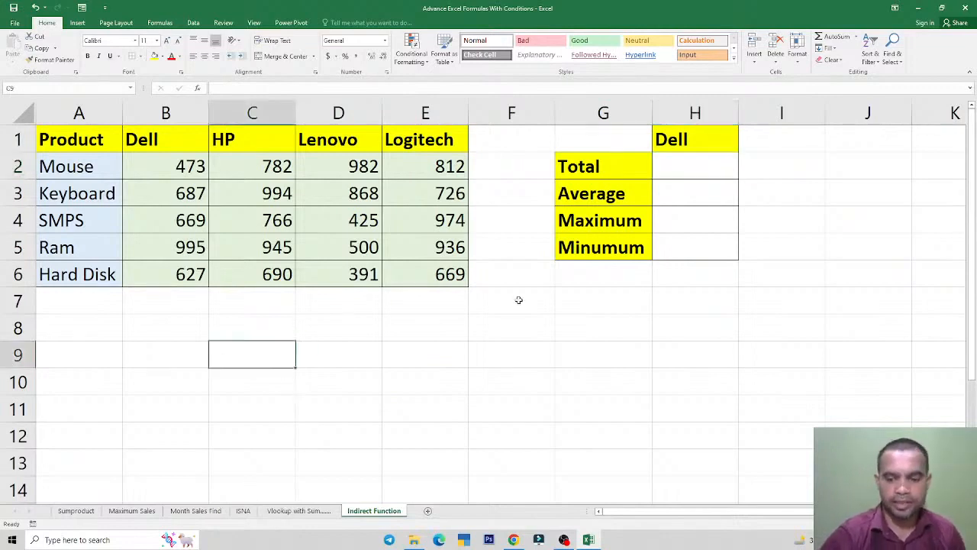
{"action": "type", "text": "INDIRECT"}
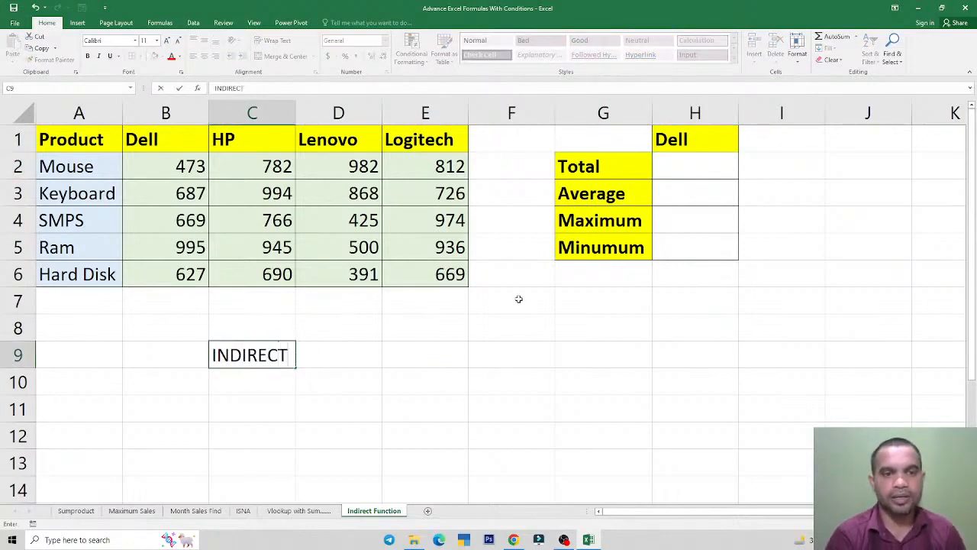
{"action": "key", "text": "Return"}
{"action": "key", "text": "Up"}
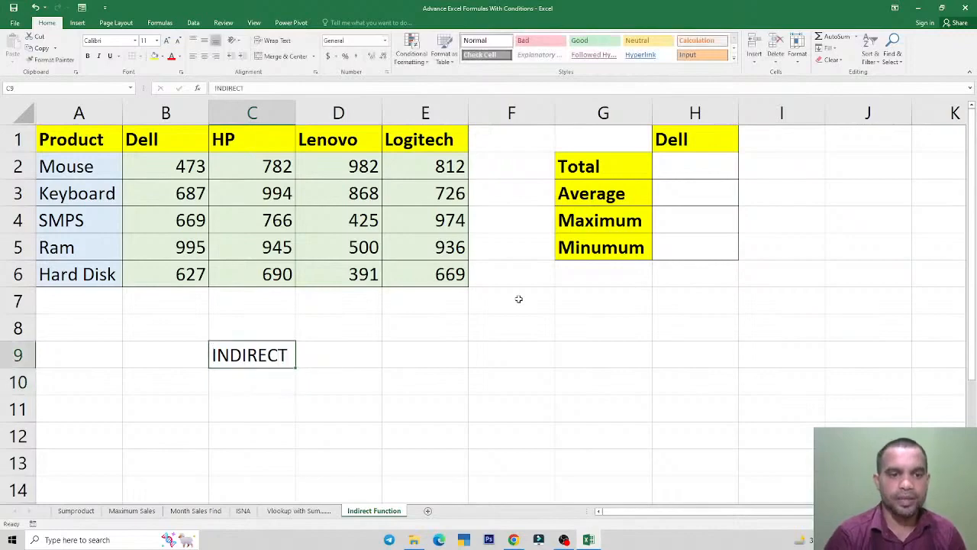
{"action": "key", "text": "ctrl+b"}
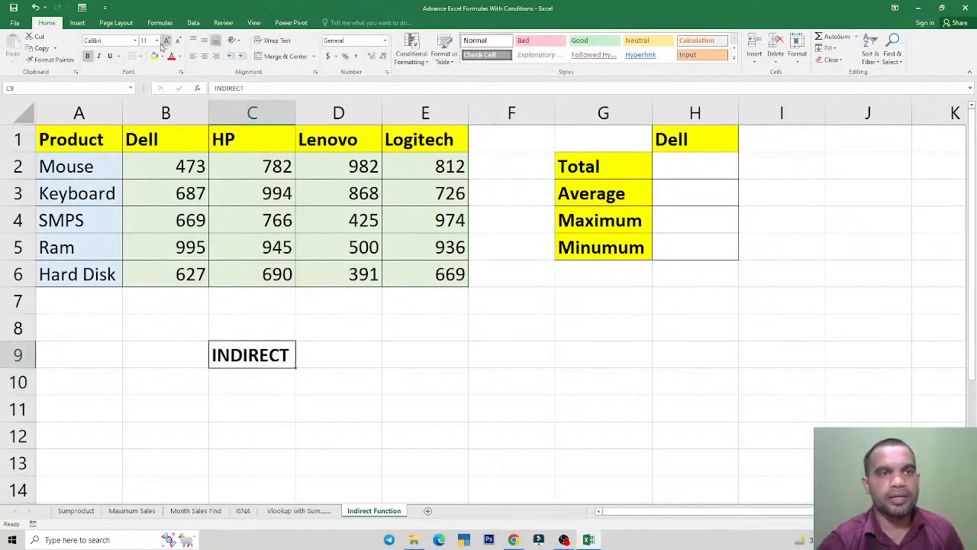
{"action": "left_click", "coordinate": [163, 43]}
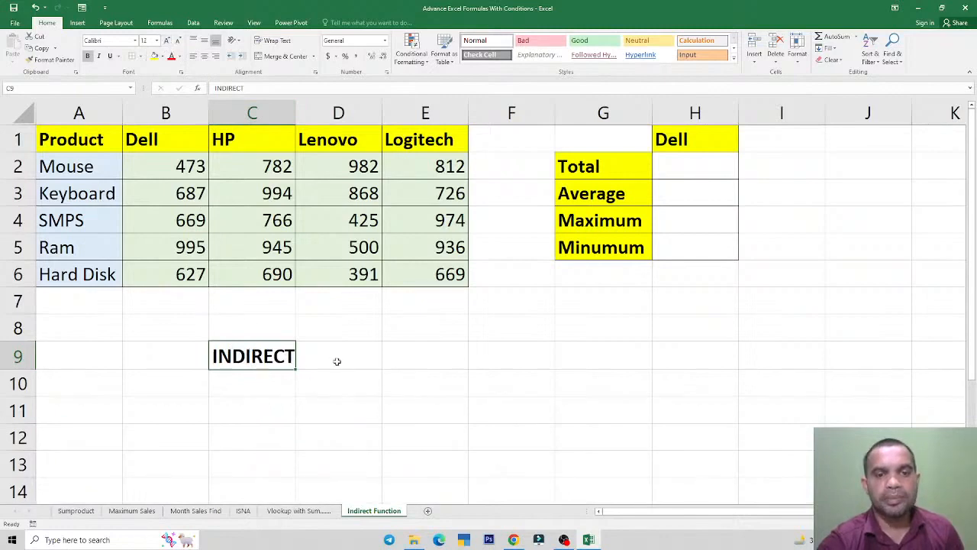
Review the product table column by column, from Product in A1:A6 through Dell, HP and Lenovo to Logitech in E1:E6
{"action": "left_click", "coordinate": [692, 173]}
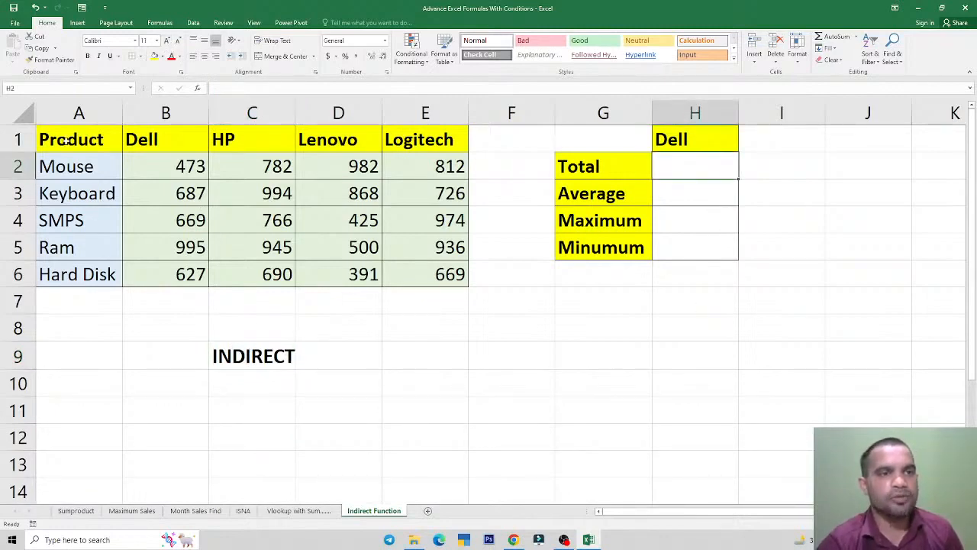
{"action": "left_click_drag", "start_coordinate": [67, 142], "coordinate": [76, 269]}
{"action": "left_click", "coordinate": [82, 269]}
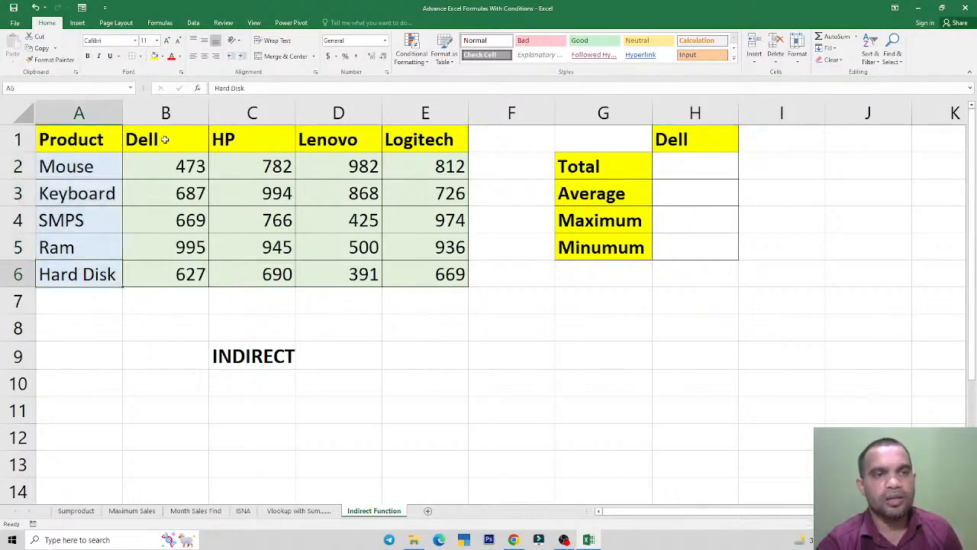
{"action": "left_click_drag", "start_coordinate": [74, 141], "coordinate": [78, 272]}
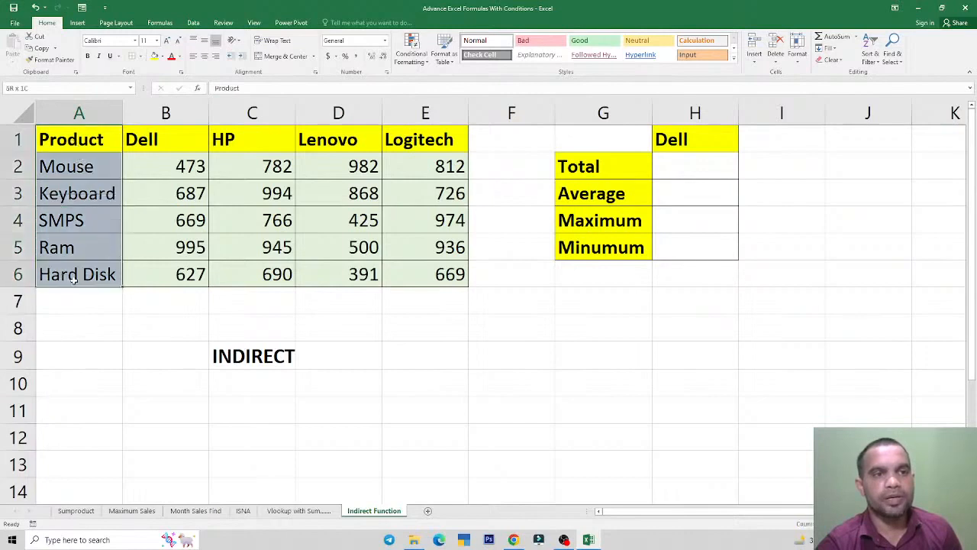
{"action": "left_click_drag", "start_coordinate": [170, 138], "coordinate": [175, 273]}
{"action": "left_click_drag", "start_coordinate": [243, 134], "coordinate": [253, 272]}
{"action": "left_click_drag", "start_coordinate": [326, 139], "coordinate": [330, 270]}
{"action": "left_click_drag", "start_coordinate": [416, 142], "coordinate": [422, 271]}
{"action": "left_click", "coordinate": [423, 270]}
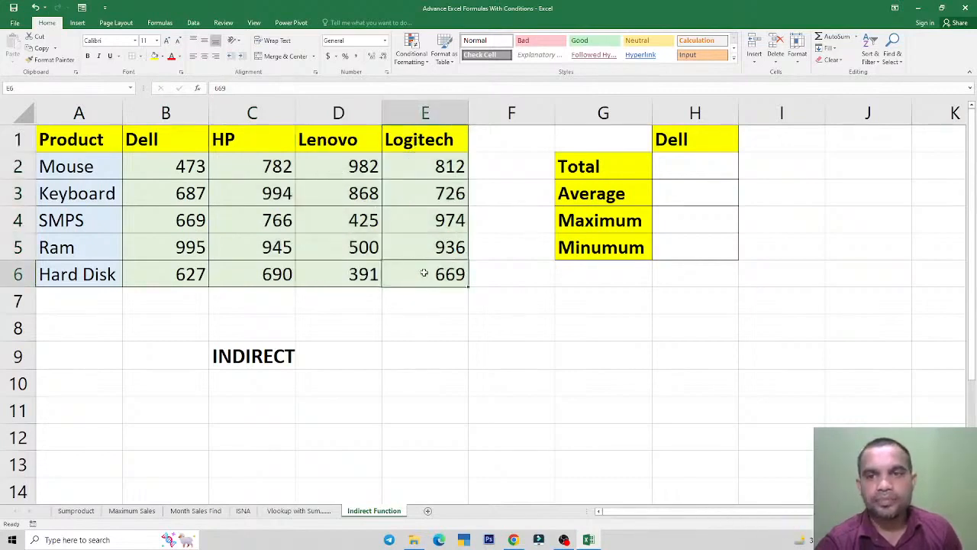
Examine the Dell heading in H1 and the Total, Average, Maximum and Minimum result cells H2:H5
{"action": "left_click", "coordinate": [660, 172]}
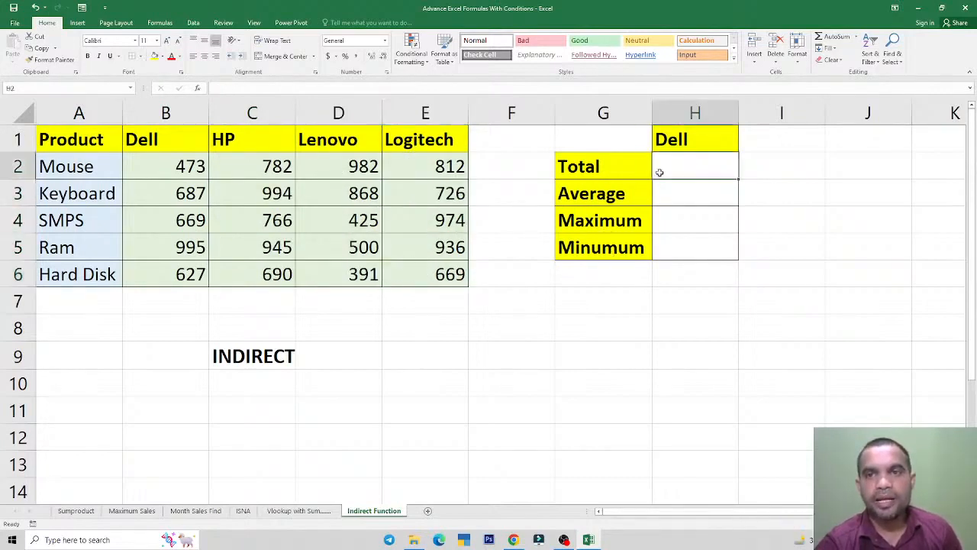
{"action": "left_click", "coordinate": [684, 143]}
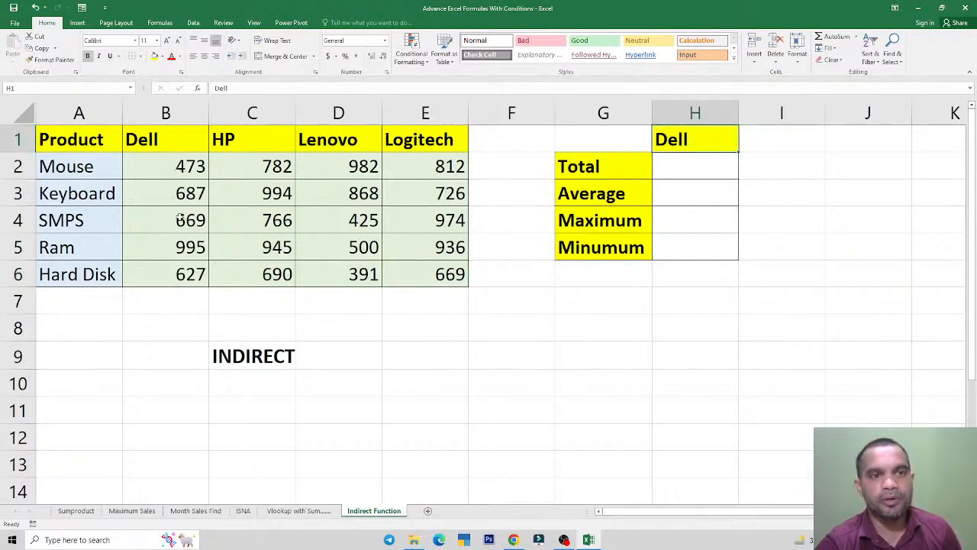
{"action": "left_click", "coordinate": [163, 155]}
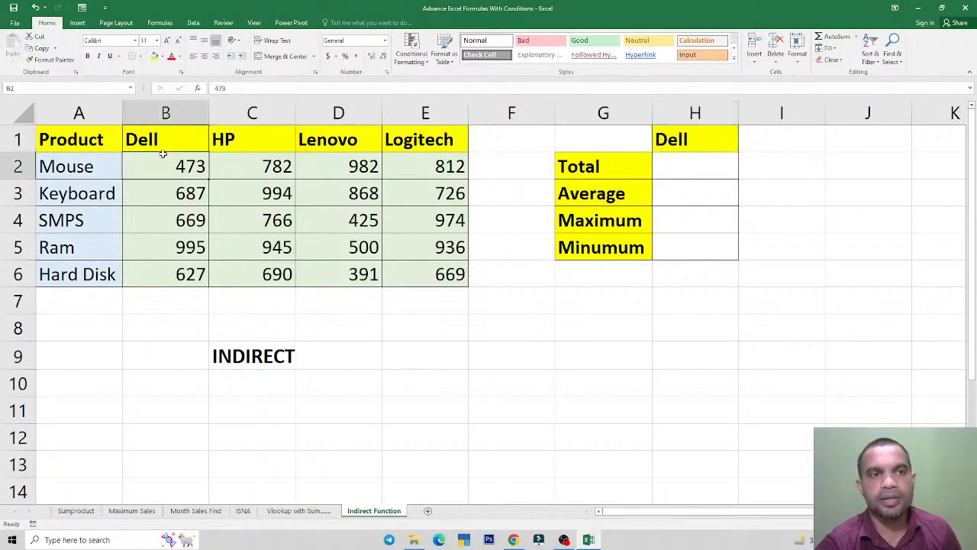
{"action": "left_click", "coordinate": [685, 166]}
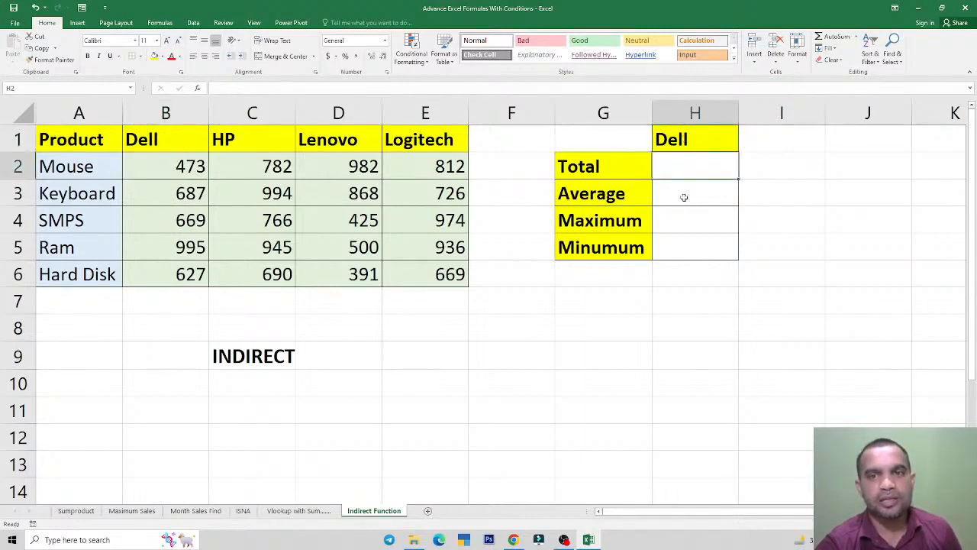
{"action": "left_click", "coordinate": [675, 195]}
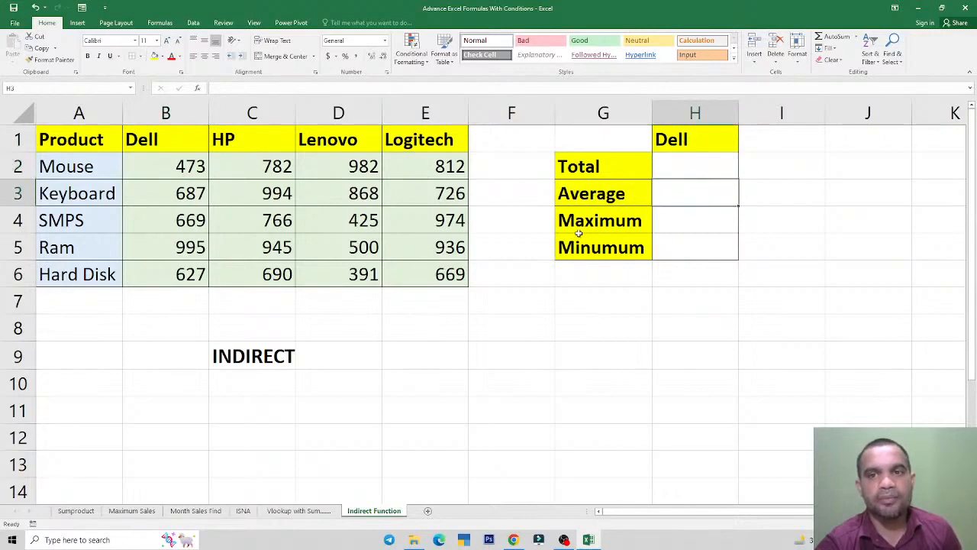
{"action": "left_click", "coordinate": [699, 222]}
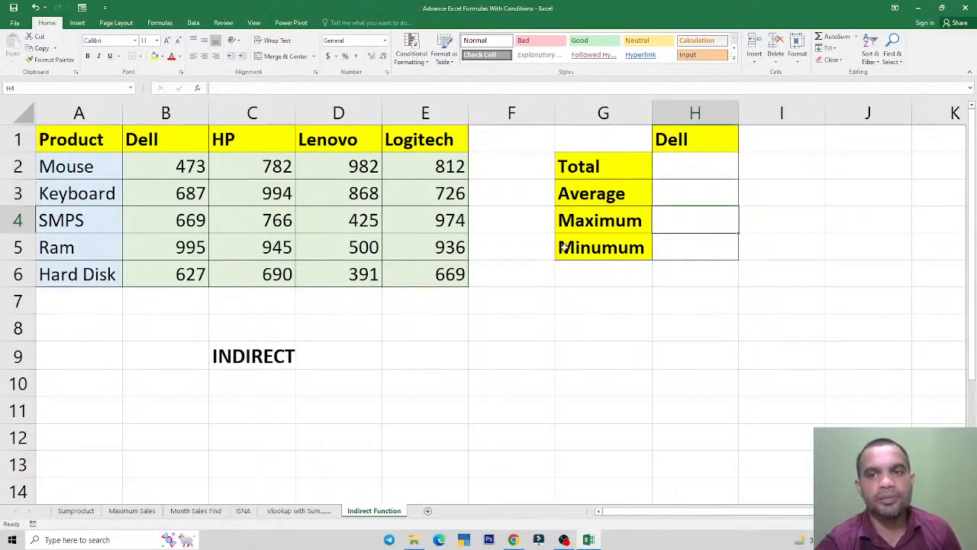
{"action": "left_click", "coordinate": [683, 250]}
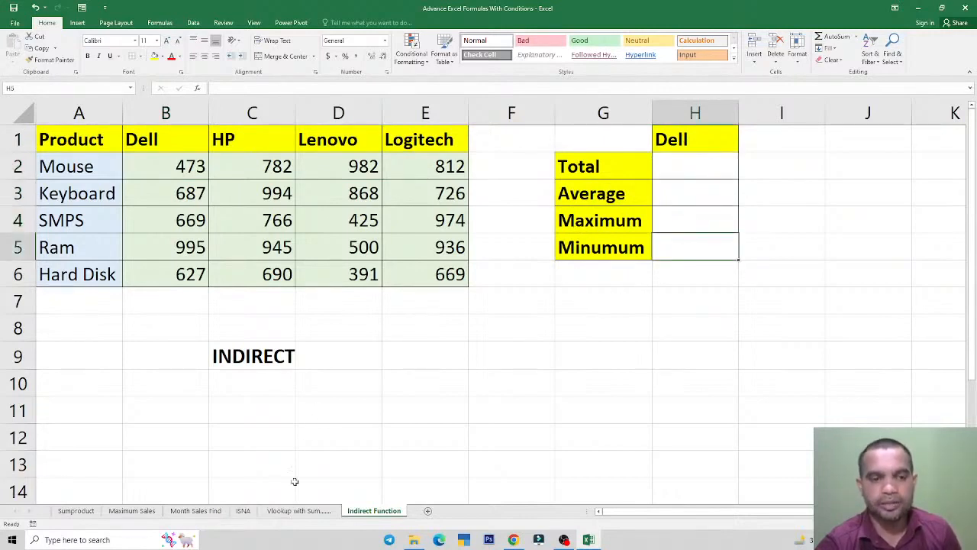
{"action": "left_click", "coordinate": [300, 510]}
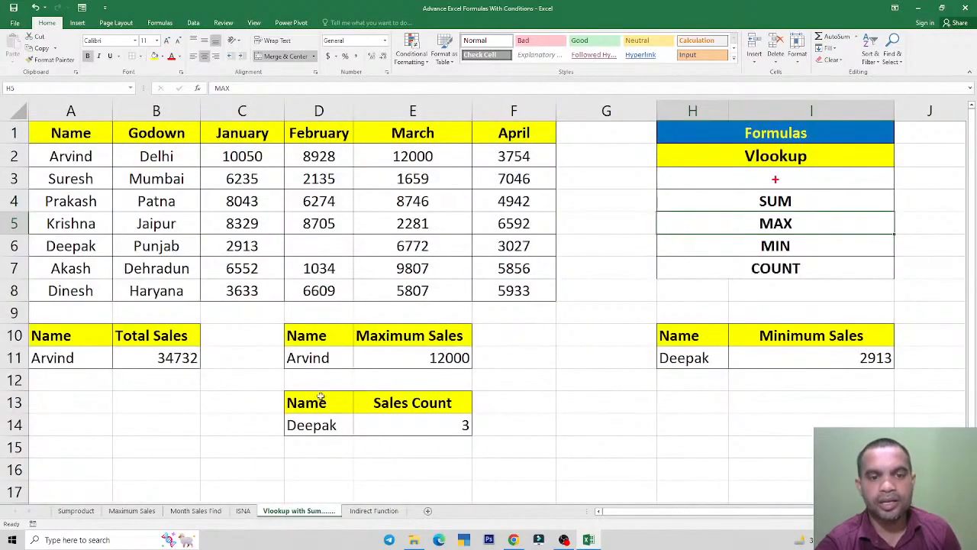
{"action": "left_click", "coordinate": [363, 511]}
{"action": "left_click", "coordinate": [714, 166]}
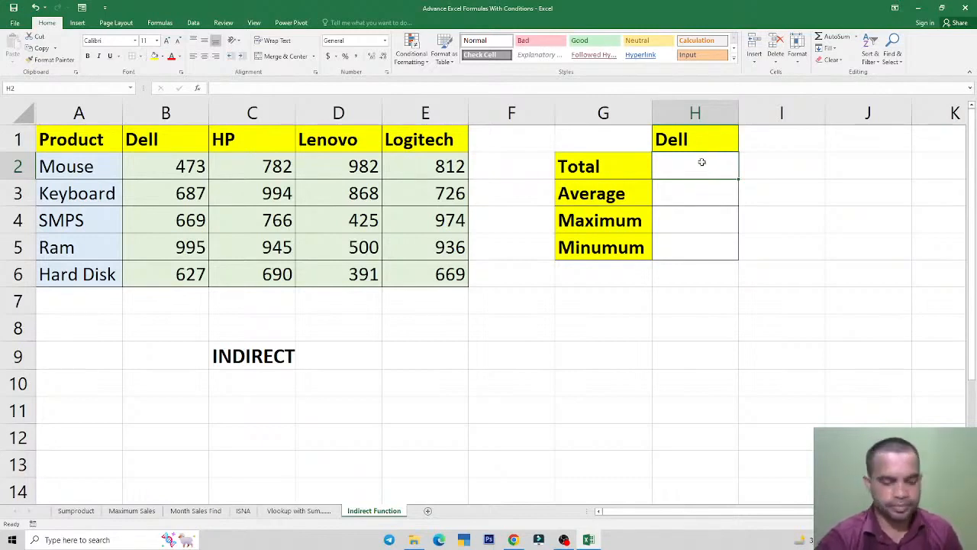
{"action": "type", "text": "=I"}
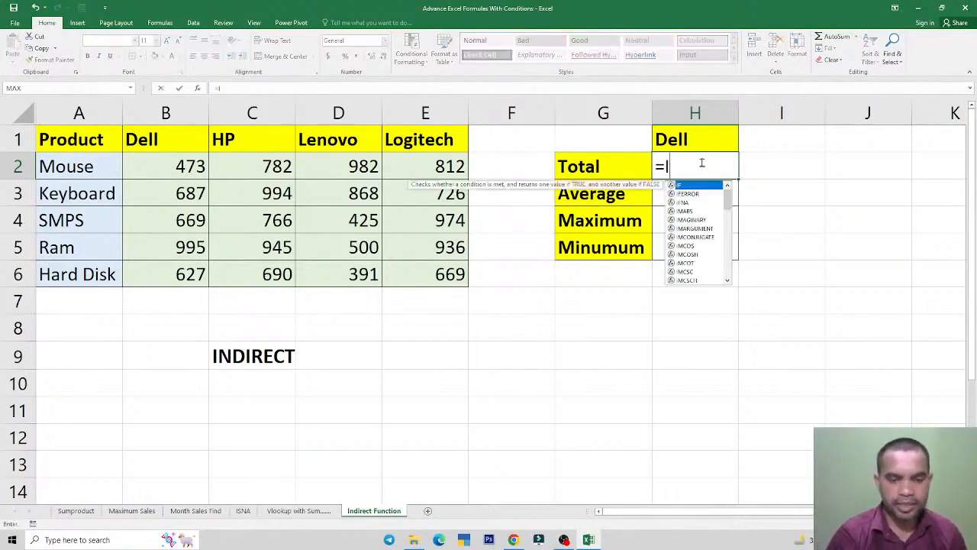
{"action": "type", "text": "NDIRECT("}
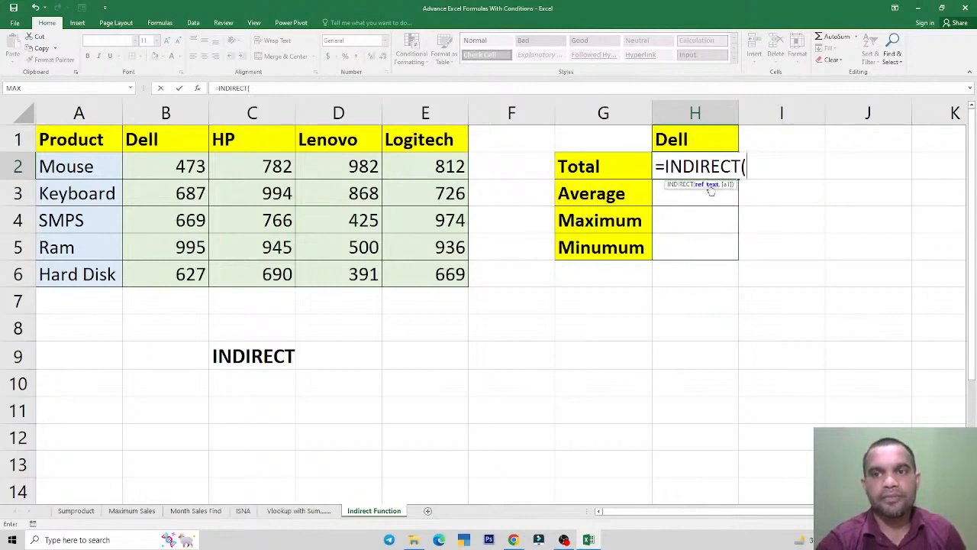
{"action": "key", "text": "Escape"}
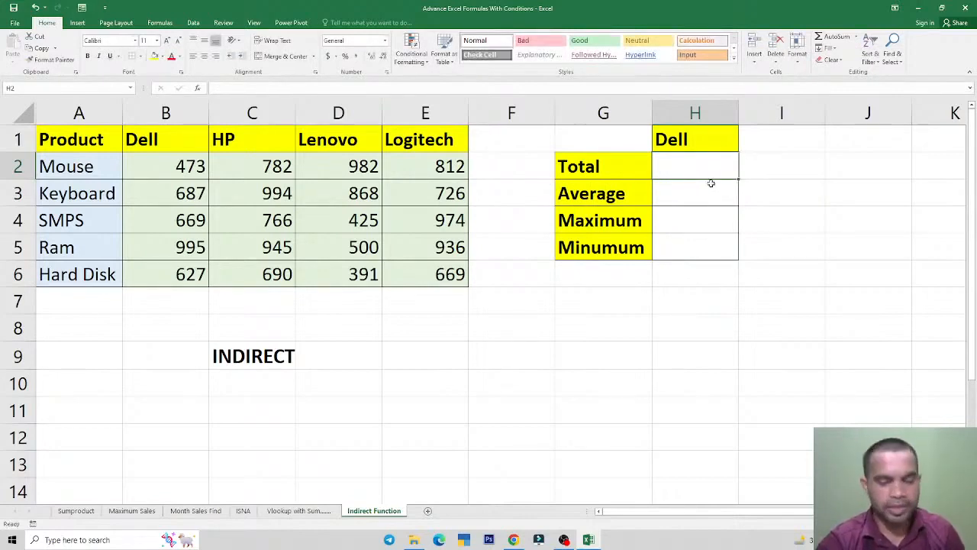
Examine the Dell heading in H1, the Dell quantities in B2:B6 and the INDIRECT label in C9
{"action": "left_click", "coordinate": [675, 147]}
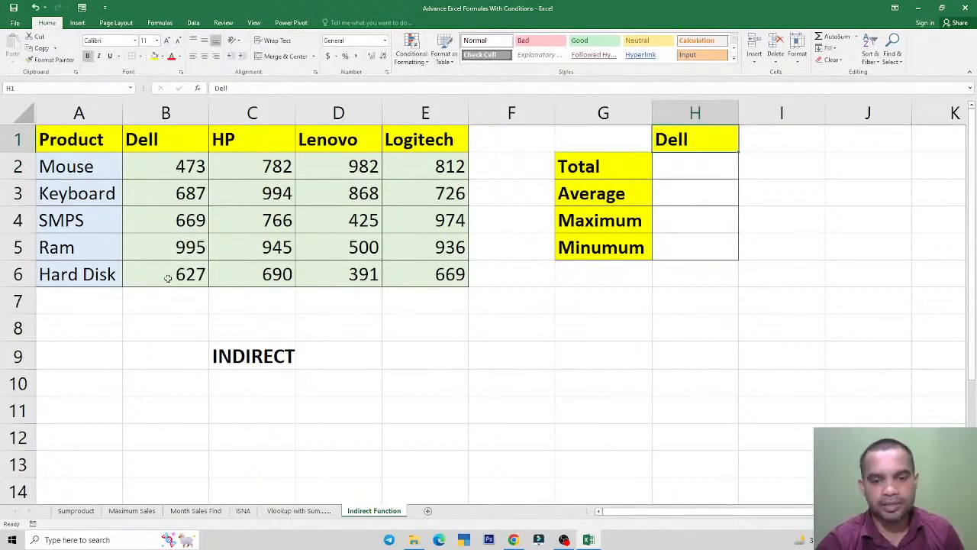
{"action": "left_click_drag", "start_coordinate": [170, 165], "coordinate": [171, 270]}
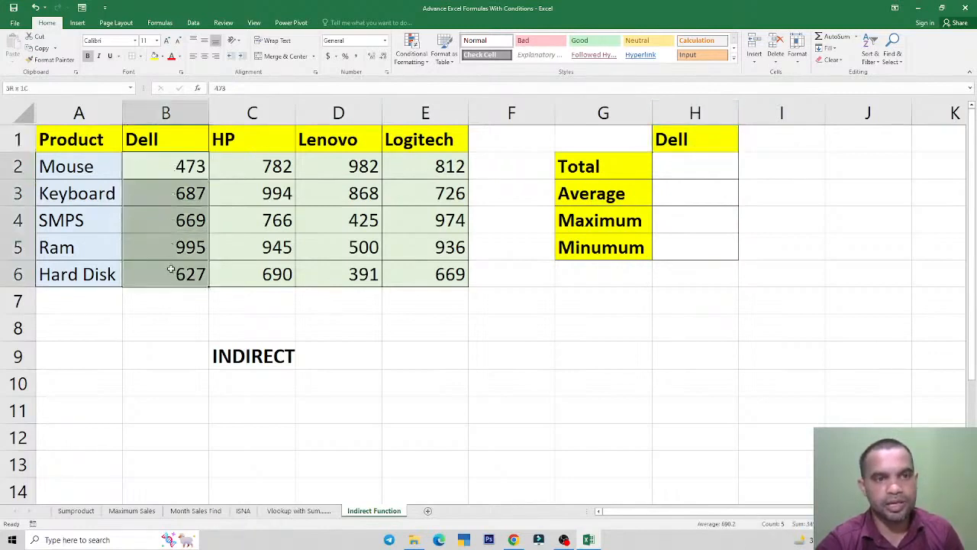
{"action": "left_click", "coordinate": [176, 273]}
{"action": "left_click_drag", "start_coordinate": [178, 165], "coordinate": [183, 271]}
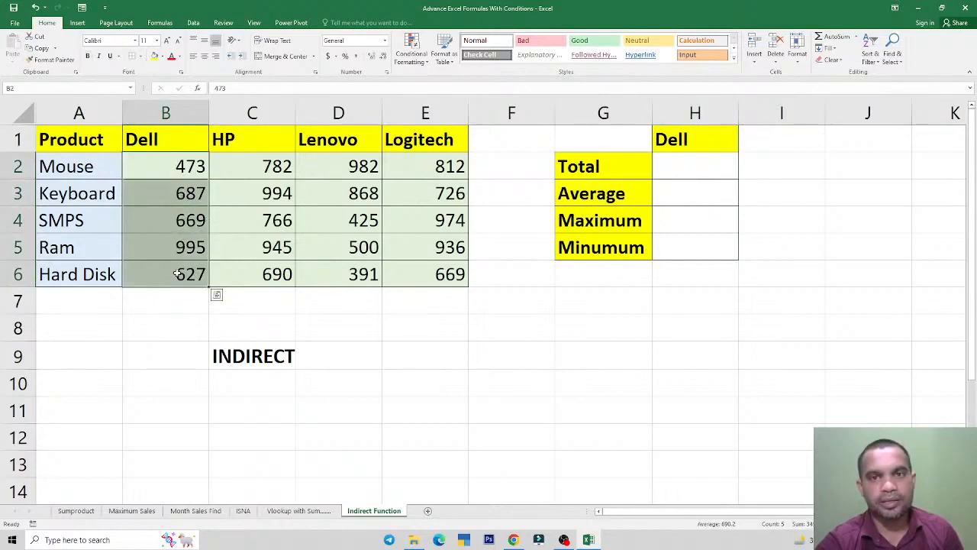
{"action": "left_click", "coordinate": [254, 354]}
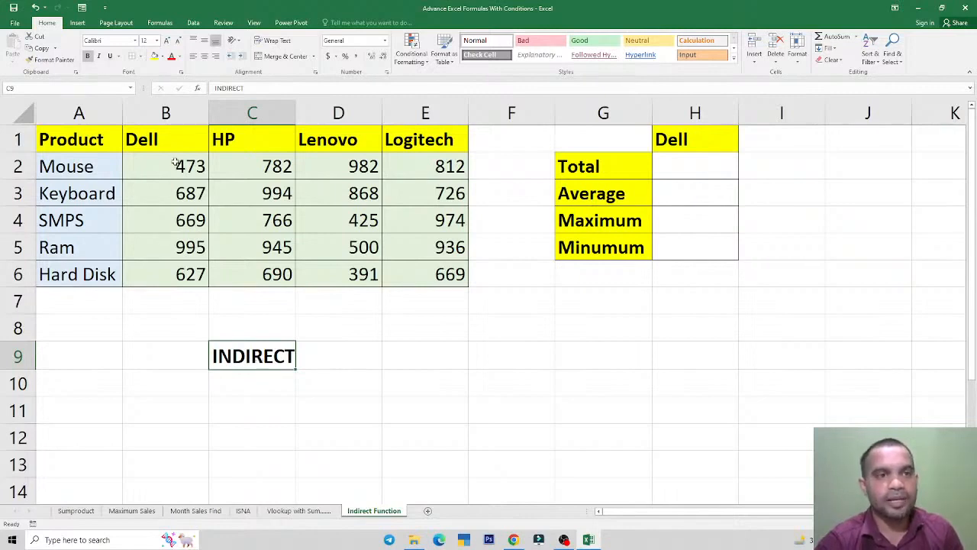
Try to assign the range name Dell to the Dell quantities in B2:B6
{"action": "left_click_drag", "start_coordinate": [168, 163], "coordinate": [166, 273]}
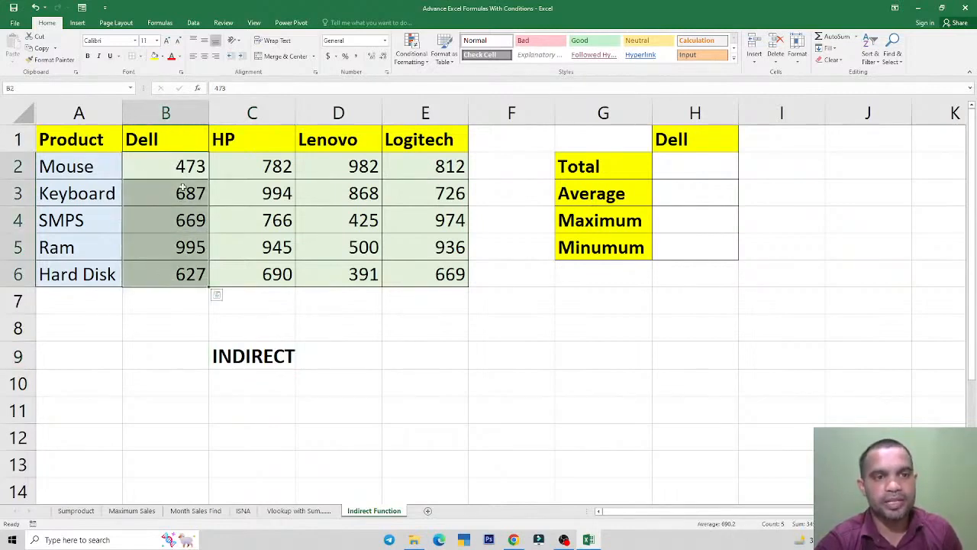
{"action": "left_click", "coordinate": [17, 87]}
{"action": "type", "text": "dell"}
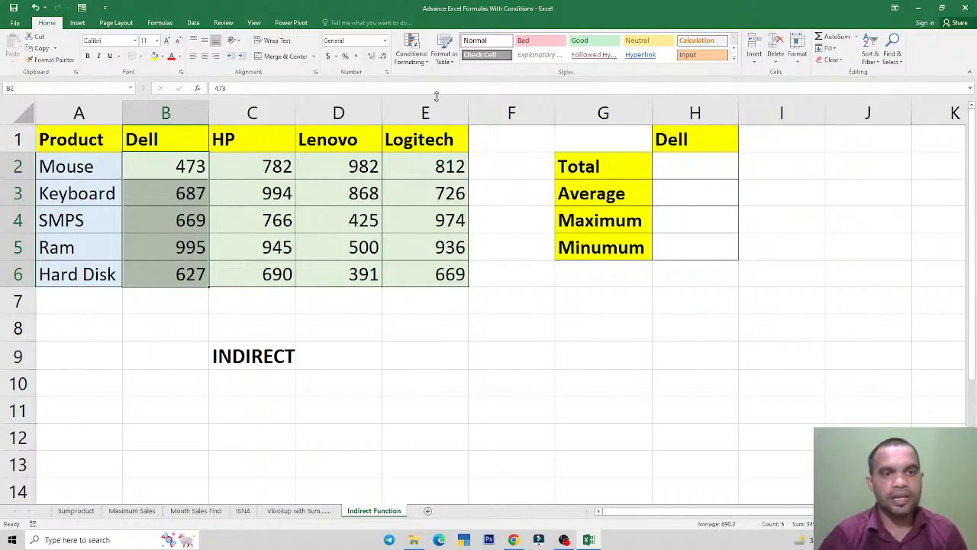
Try the formula =SUM(Dell) in E9, then clear the cell
{"action": "left_click", "coordinate": [451, 387]}
{"action": "left_click", "coordinate": [423, 353]}
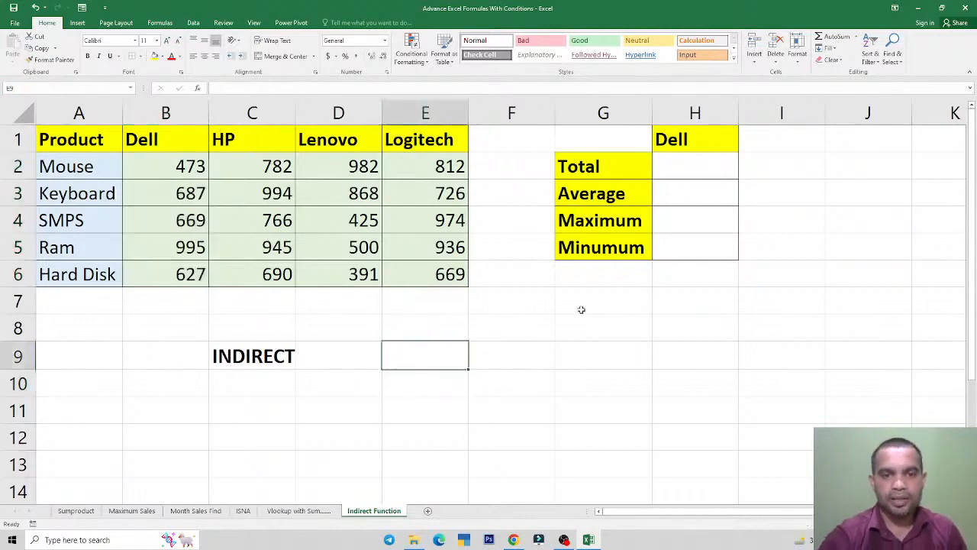
{"action": "type", "text": "="}
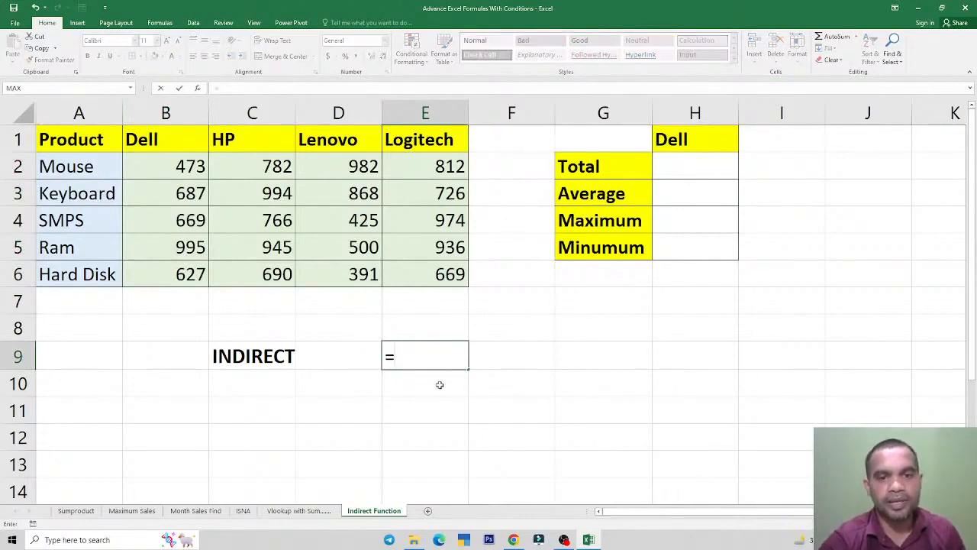
{"action": "type", "text": "SUM("}
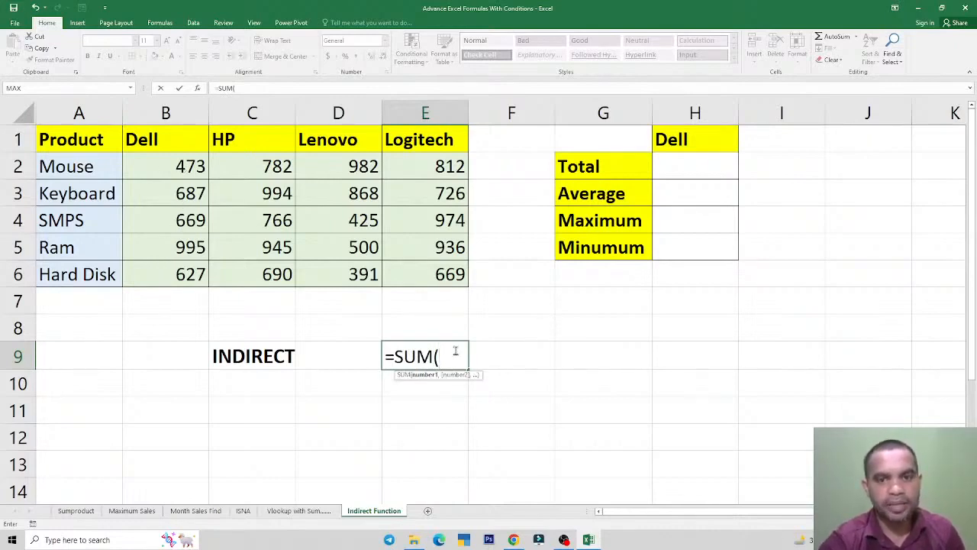
{"action": "type", "text": "dELL)"}
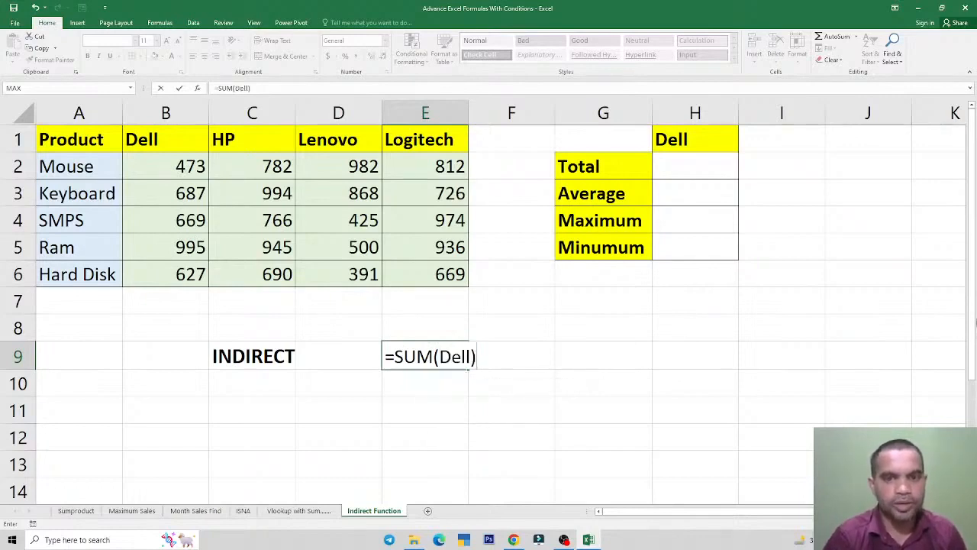
{"action": "key", "text": "Return"}
{"action": "key", "text": "Up"}
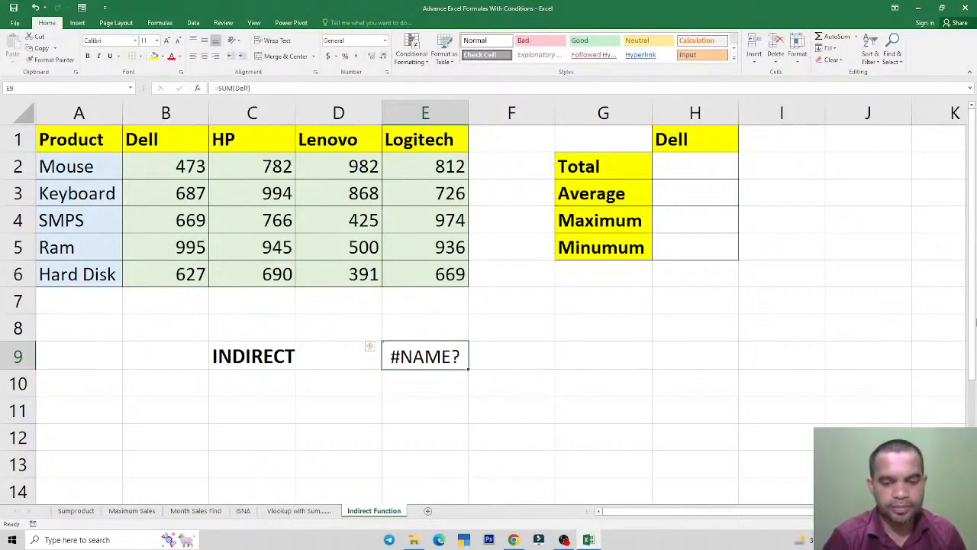
{"action": "key", "text": "Delete"}
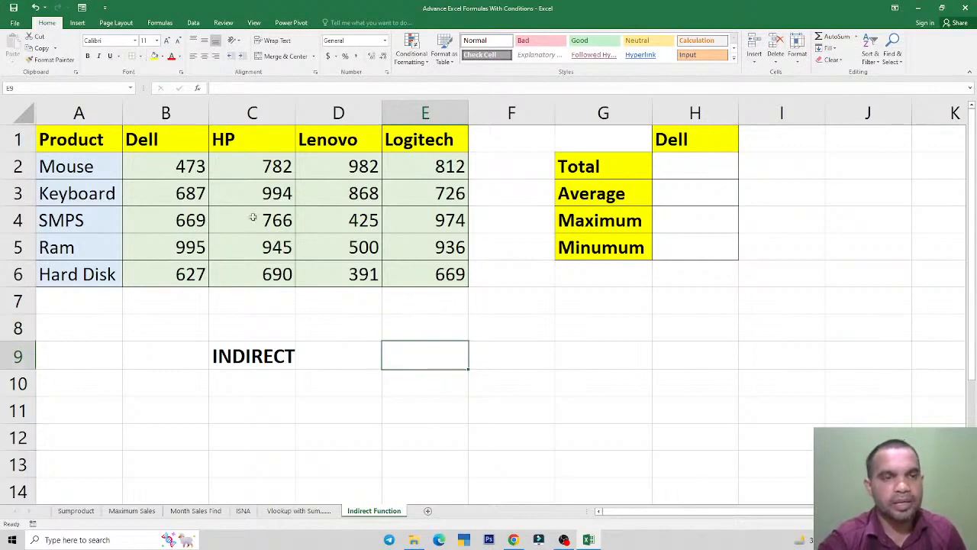
Name the range B2:B6 Dell
{"action": "left_click_drag", "start_coordinate": [176, 166], "coordinate": [169, 273]}
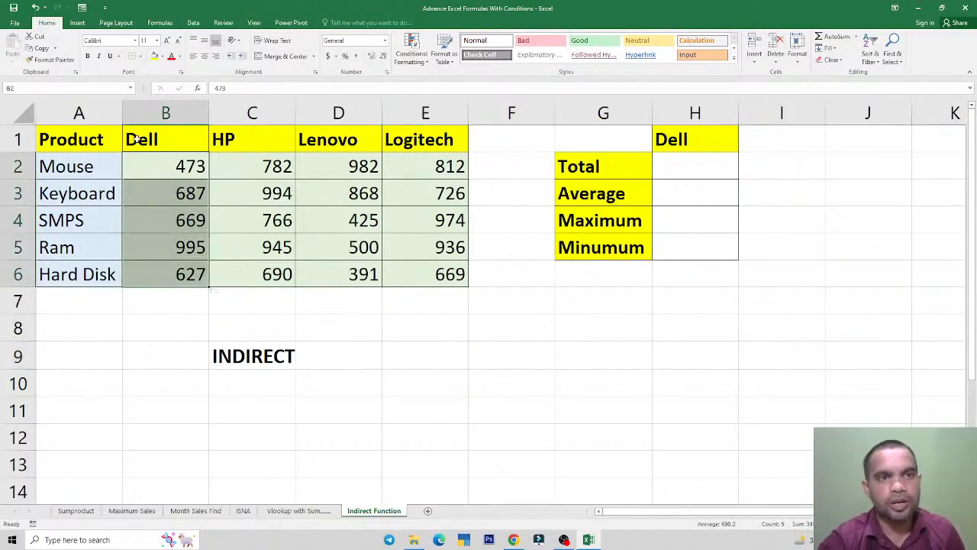
{"action": "left_click", "coordinate": [27, 88]}
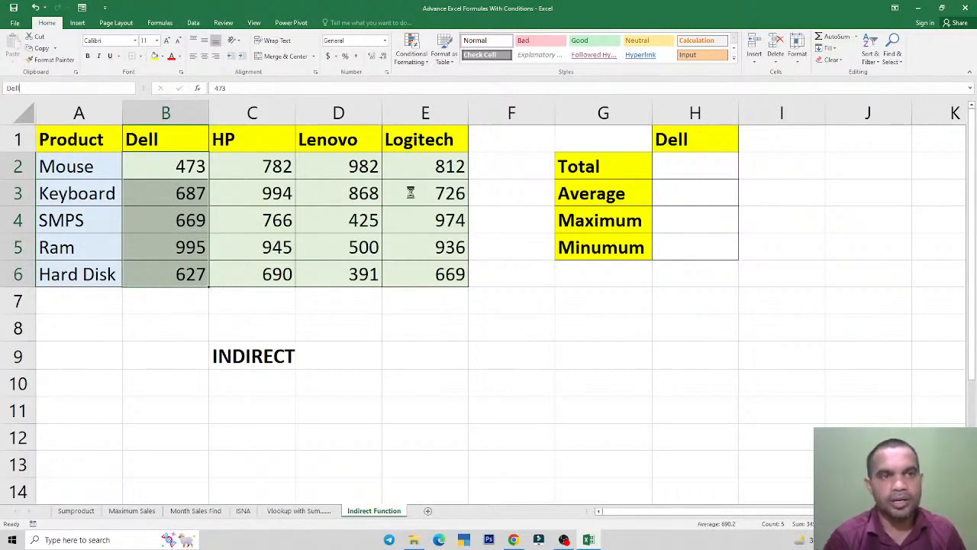
Test the Dell named range by entering =SUM(Dell) in E9, and remove the test formula
{"action": "left_click", "coordinate": [444, 353]}
{"action": "type", "text": "=sum"}
{"action": "key", "text": "Tab"}
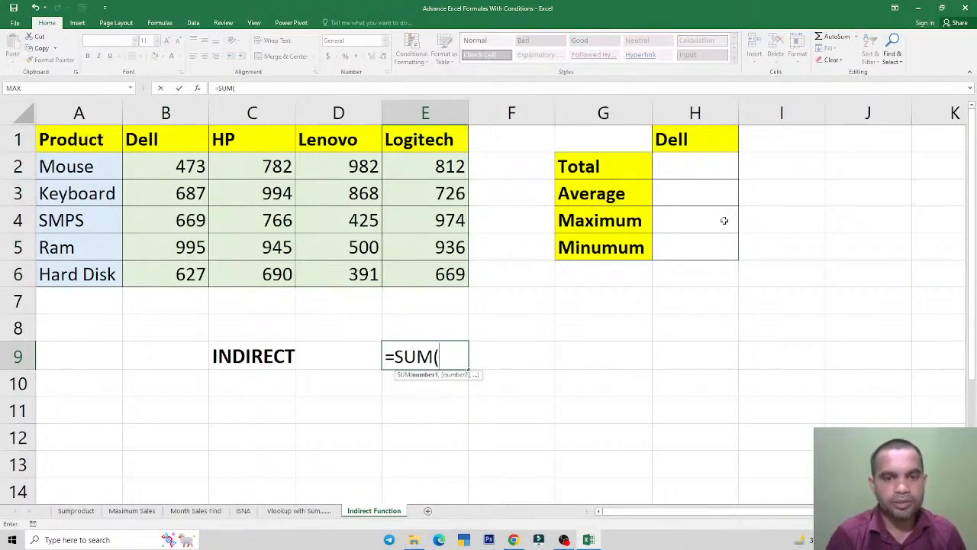
{"action": "type", "text": "in"}
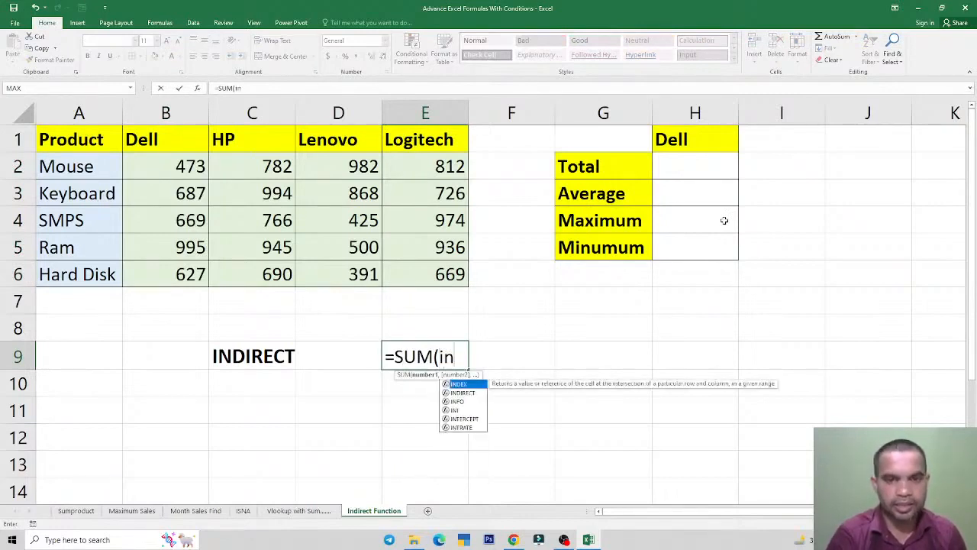
{"action": "key", "text": "BackSpace"}
{"action": "key", "text": "BackSpace"}
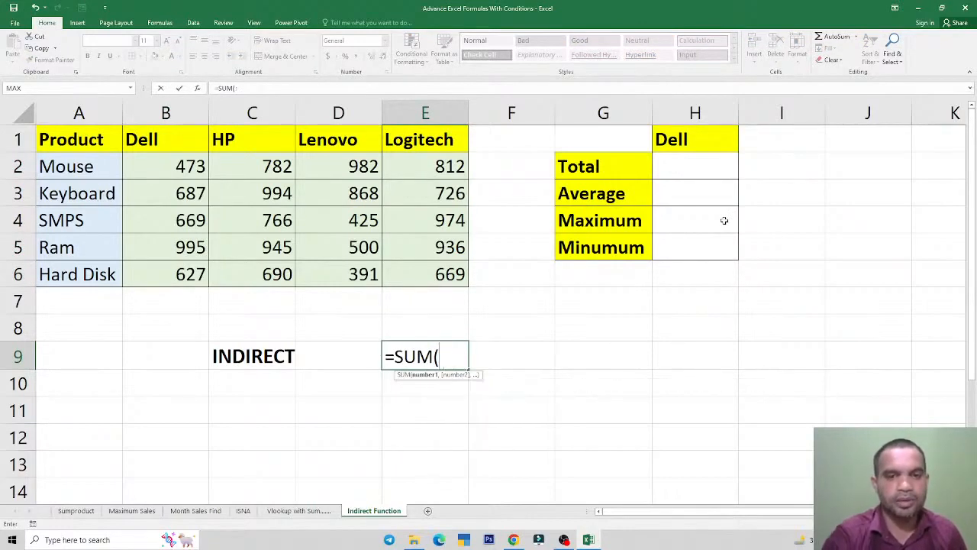
{"action": "type", "text": "del"}
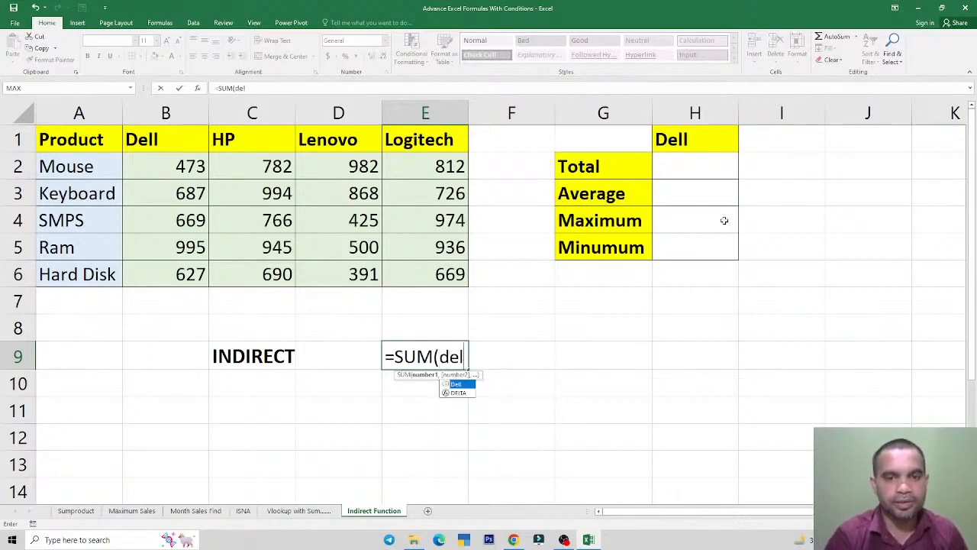
{"action": "double_click", "coordinate": [457, 385]}
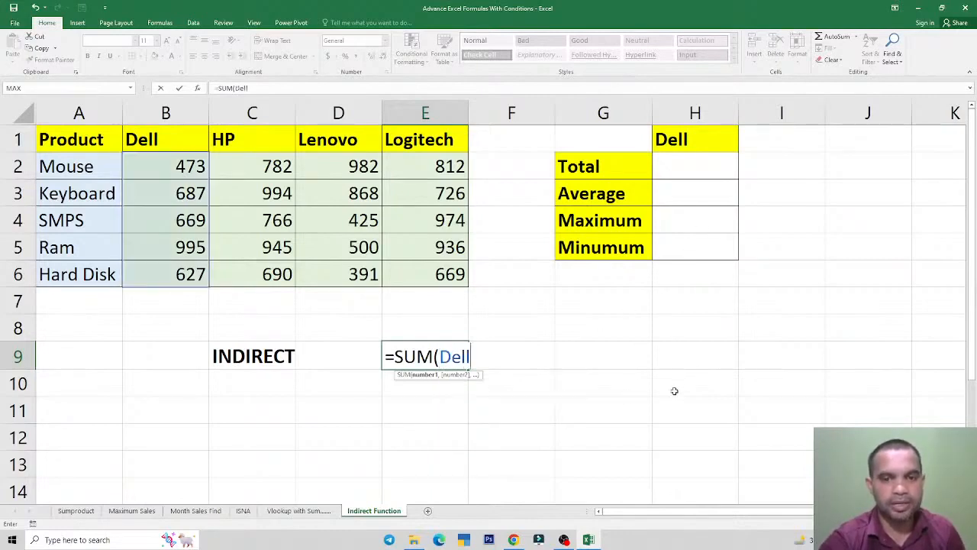
{"action": "type", "text": ")"}
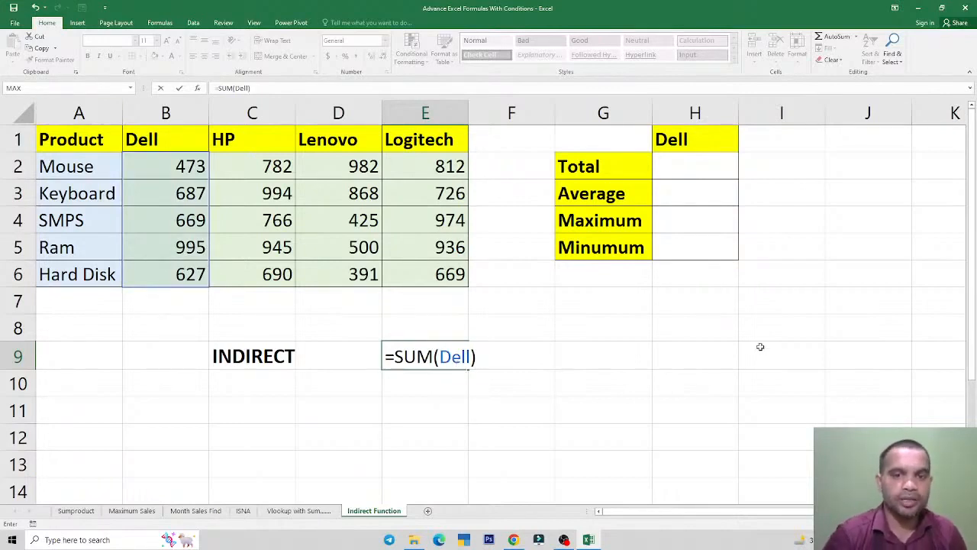
{"action": "key", "text": "Return"}
{"action": "key", "text": "Up"}
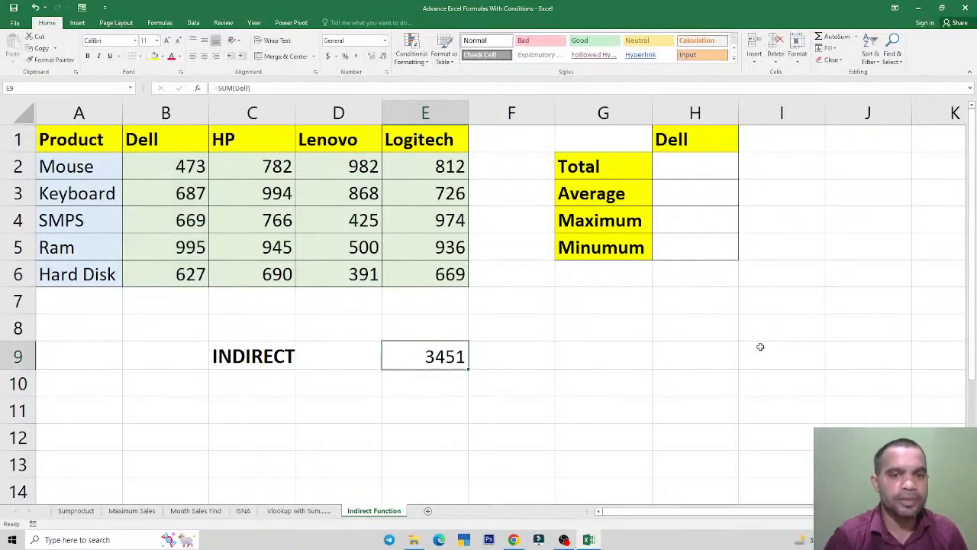
{"action": "key", "text": "Delete"}
Select the Total result cell H2
{"action": "key", "text": "Up"}
{"action": "key", "text": "Up"}
{"action": "key", "text": "Right"}
{"action": "key", "text": "Right"}
{"action": "key", "text": "Right"}
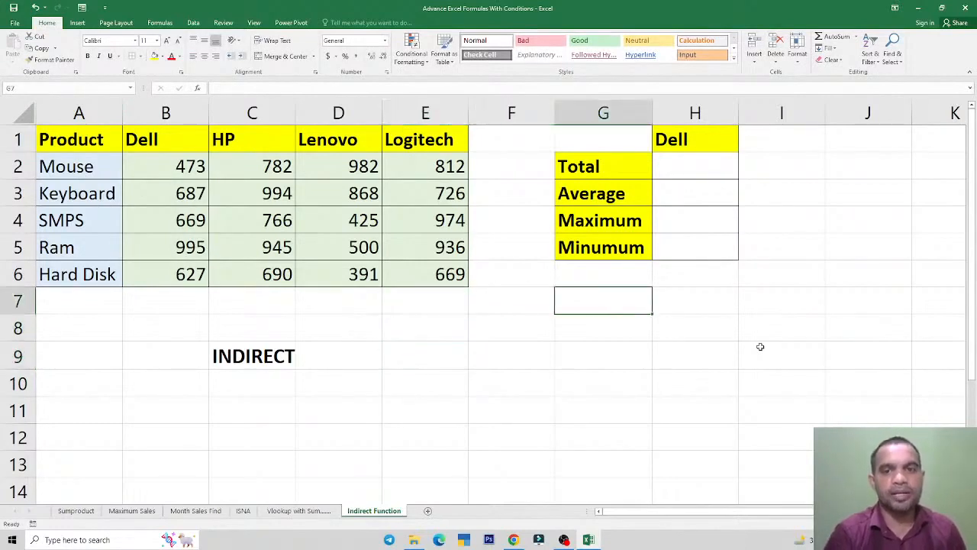
{"action": "key", "text": "Up"}
{"action": "key", "text": "Up"}
{"action": "key", "text": "Up"}
{"action": "key", "text": "Up"}
{"action": "key", "text": "Up"}
{"action": "type", "text": "="}
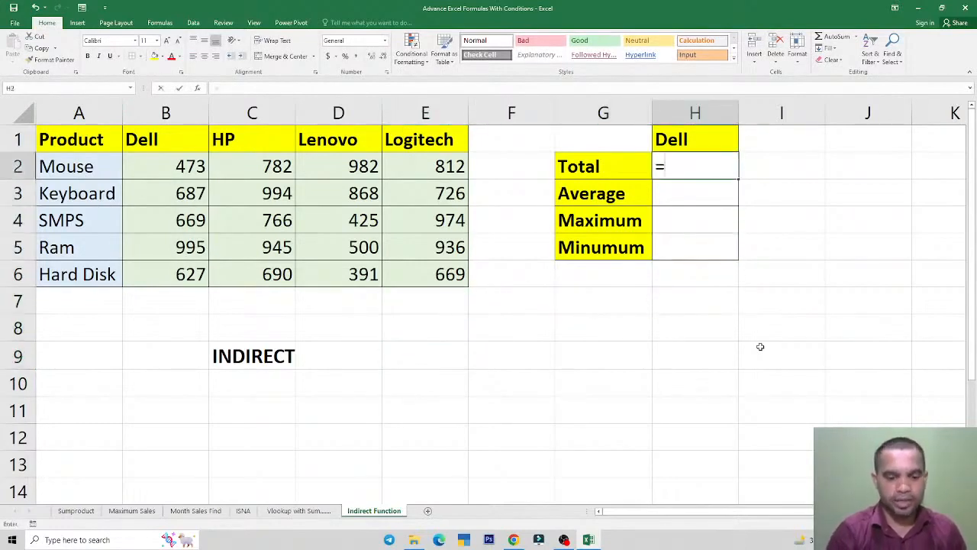
{"action": "type", "text": "sum"}
{"action": "key", "text": "Escape"}
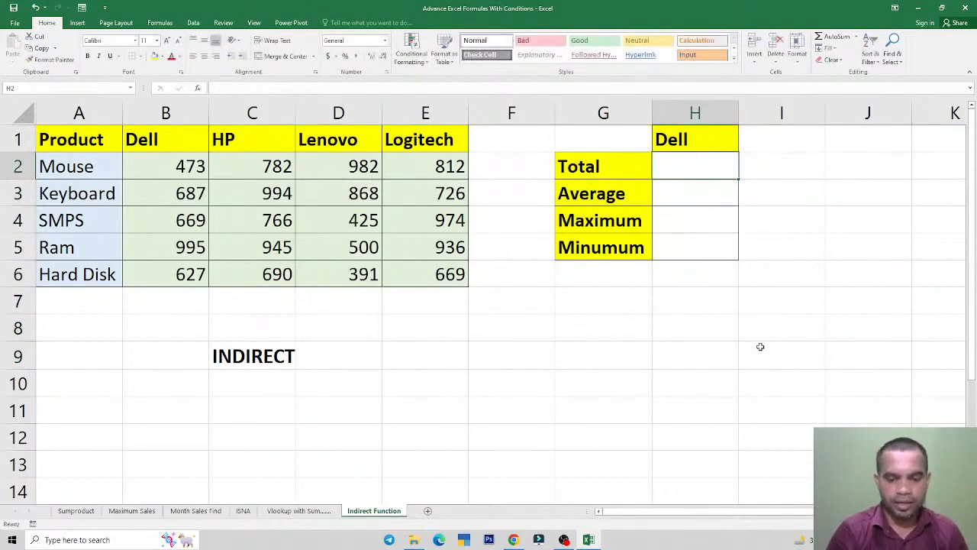
Enter =INDIRECT(H1) in the Total result cell H2
{"action": "type", "text": "=indi"}
{"action": "key", "text": "Tab"}
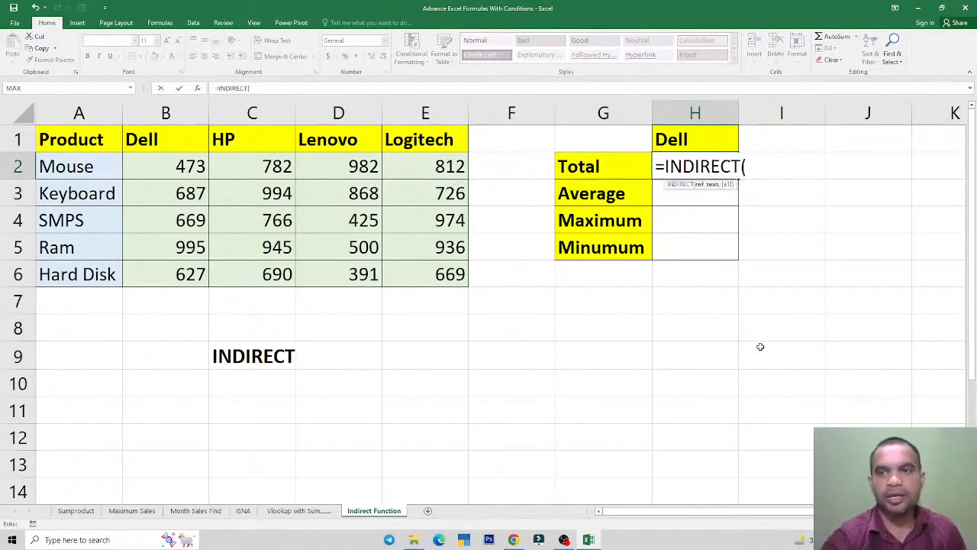
{"action": "left_click", "coordinate": [684, 138]}
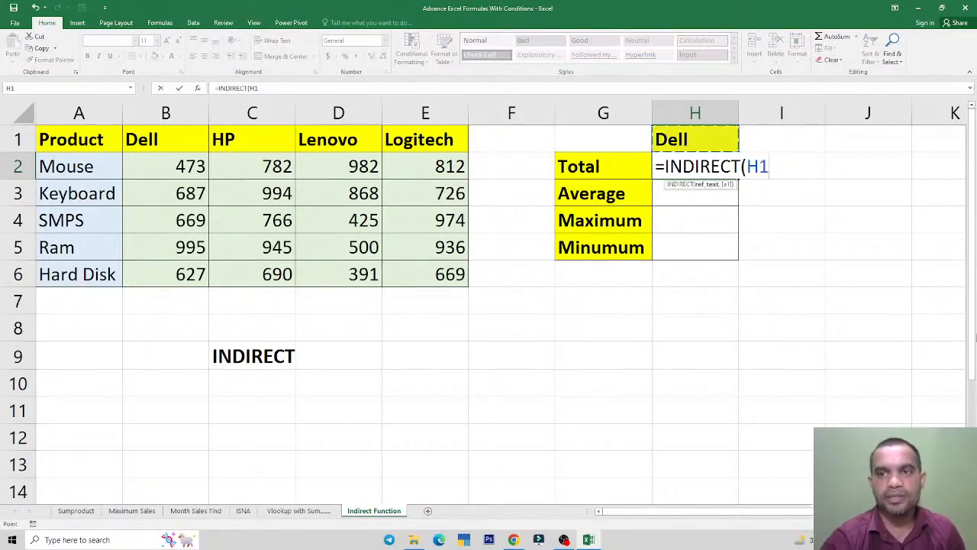
{"action": "type", "text": ")"}
{"action": "key", "text": "Return"}
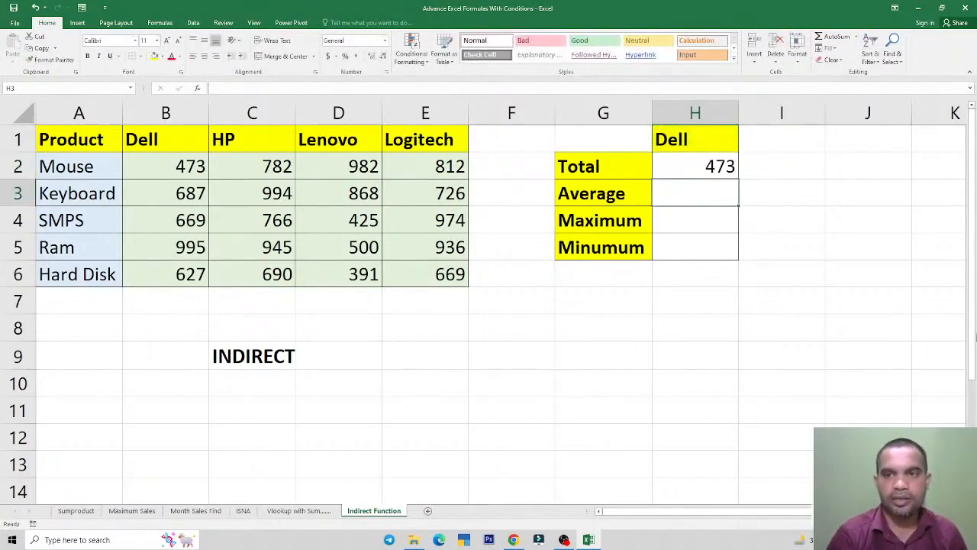
Wrap the INDIRECT formula in H2 in SUM so that it reads =SUM(INDIRECT(H1))
{"action": "key", "text": "Up"}
{"action": "key", "text": "F2"}
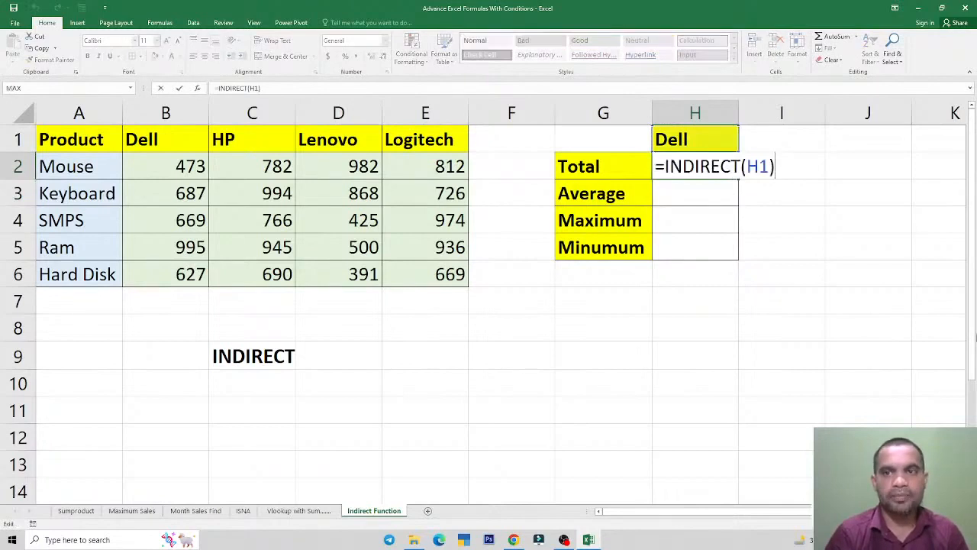
{"action": "key", "text": "Escape"}
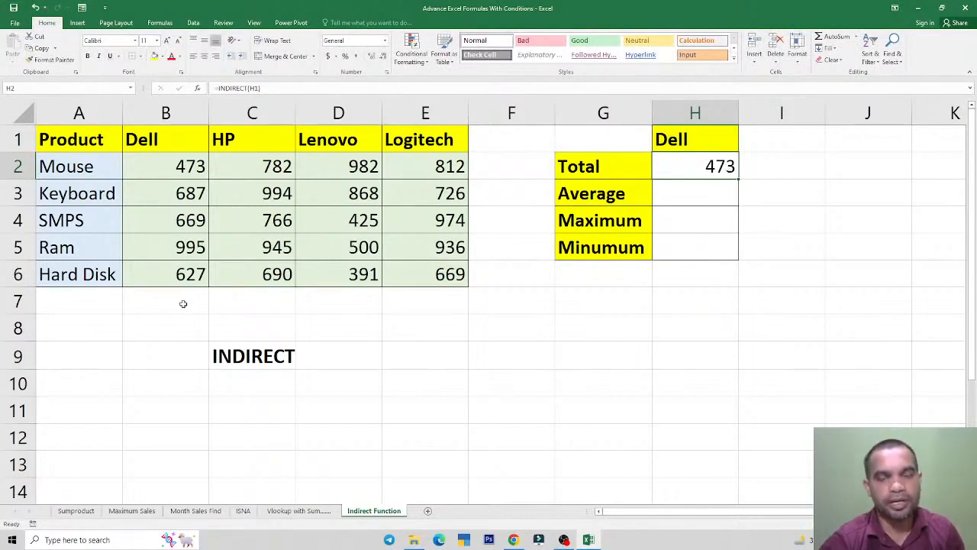
{"action": "double_click", "coordinate": [717, 164]}
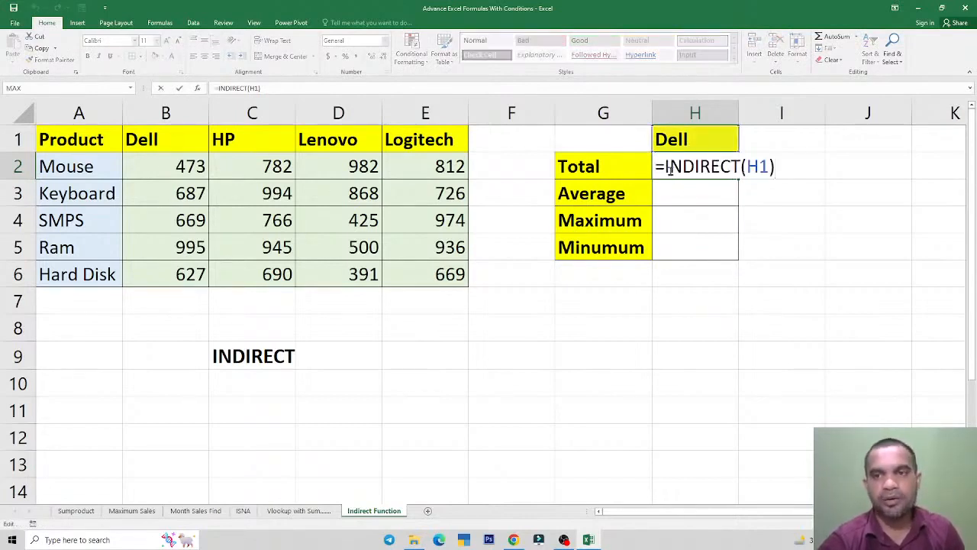
{"action": "type", "text": "sum"}
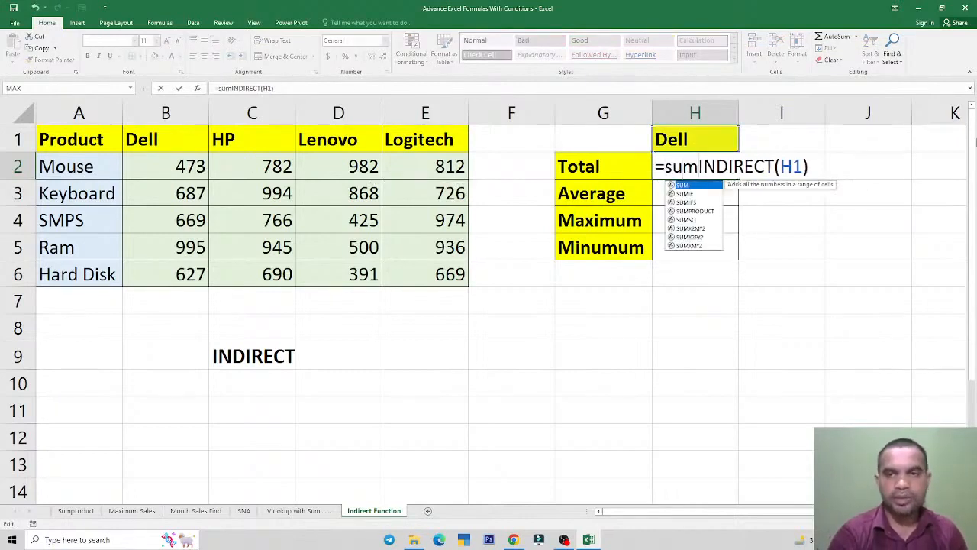
{"action": "key", "text": "Tab"}
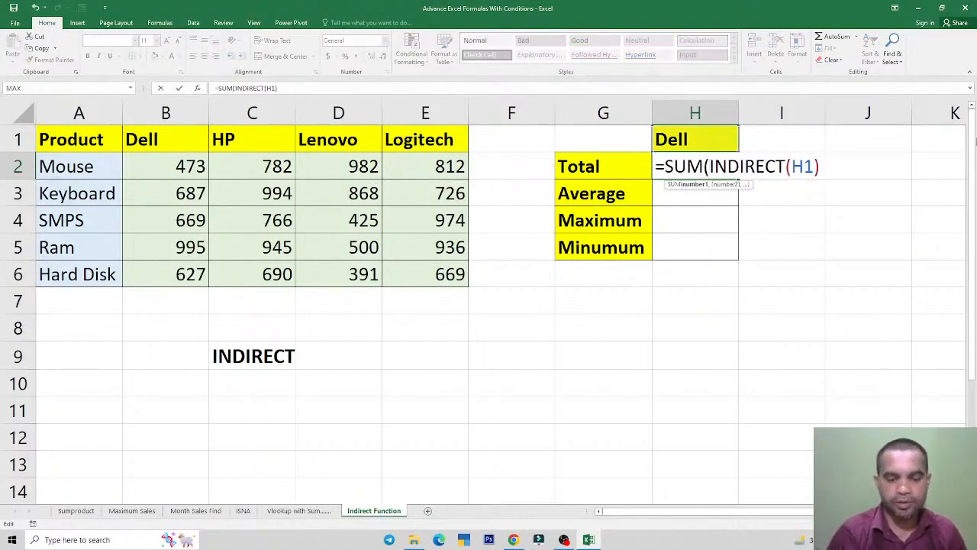
{"action": "key", "text": "ctrl+Return"}
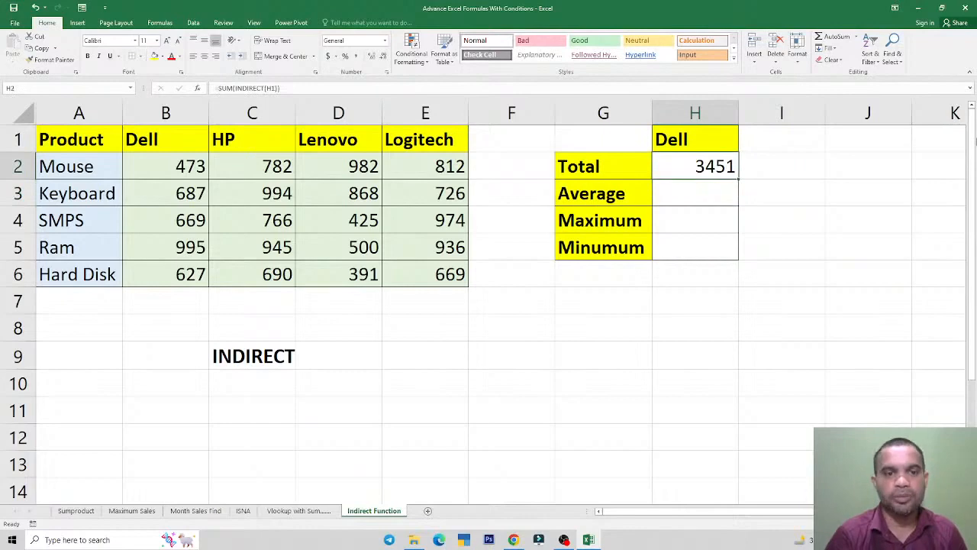
Enter =SUM(Dell) in B7 under the Dell column as a check on the Total
{"action": "left_click", "coordinate": [144, 296]}
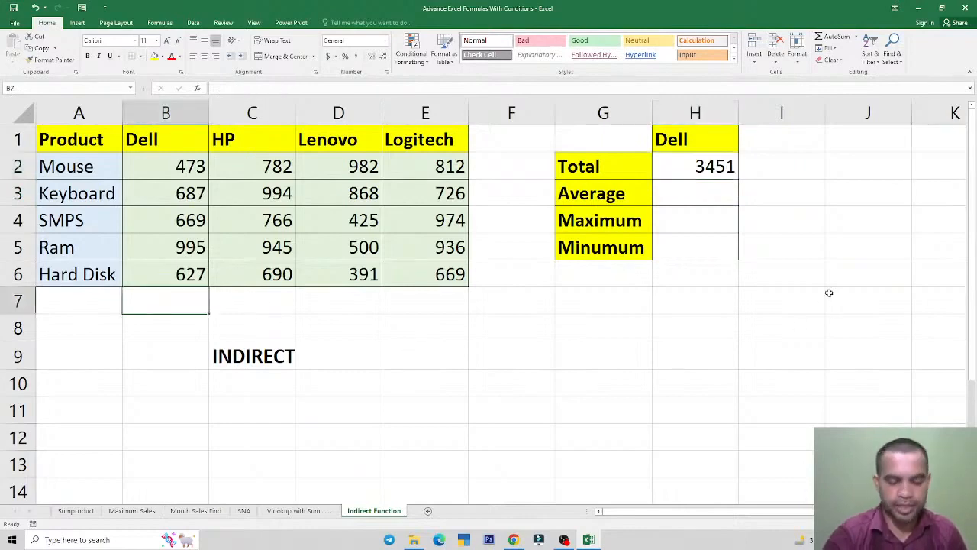
{"action": "type", "text": "=SUM(Dell)"}
{"action": "key", "text": "Return"}
{"action": "key", "text": "Up"}
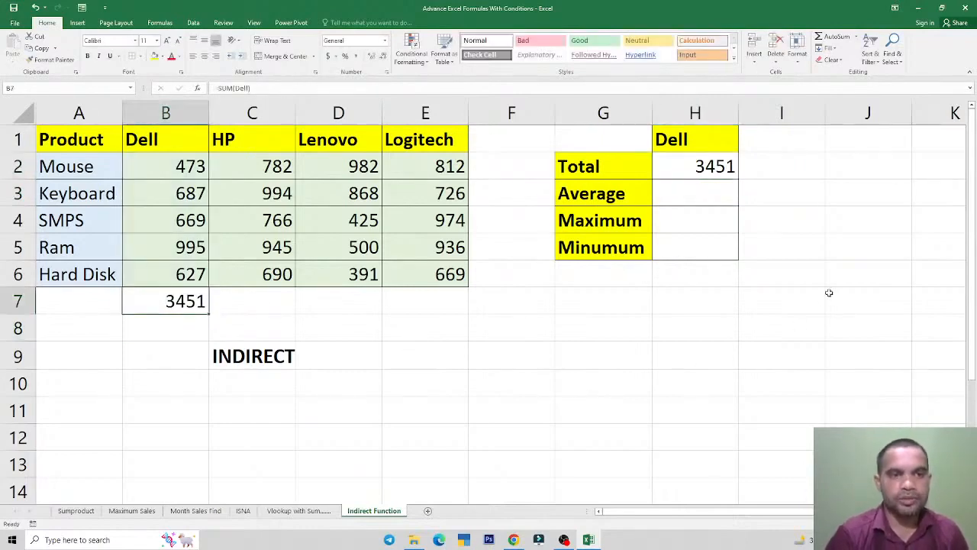
Review the Total formula in H2 and clear the check formula from B7 under the Dell column
{"action": "left_click", "coordinate": [707, 166]}
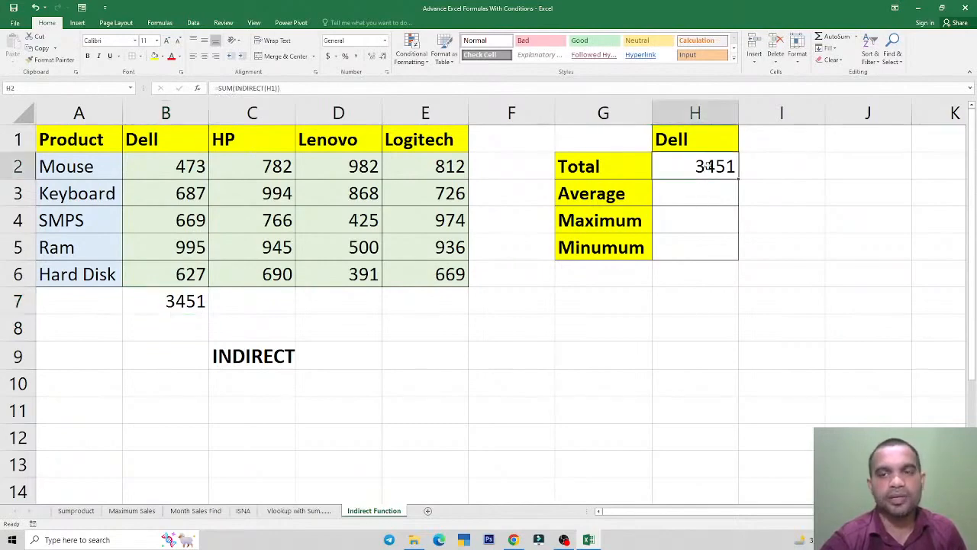
{"action": "key", "text": "F2"}
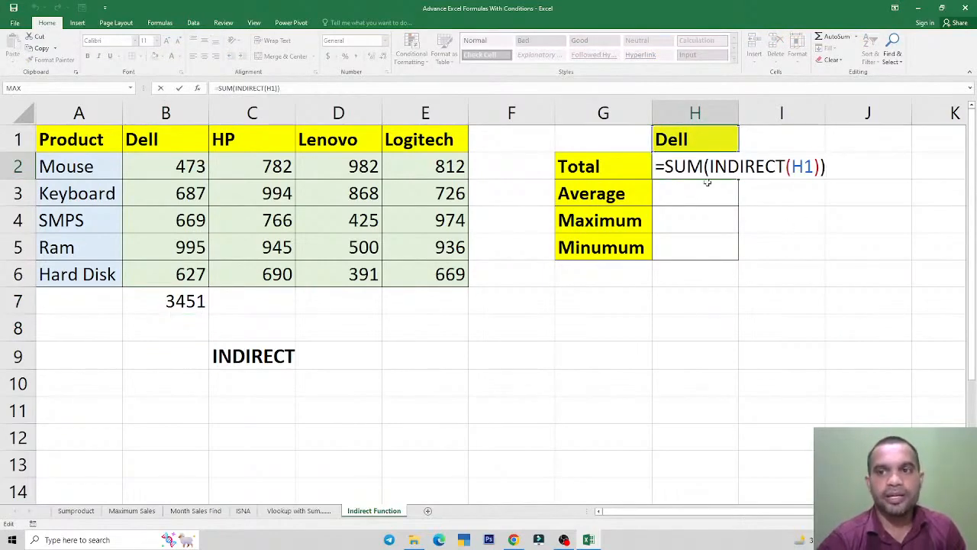
{"action": "key", "text": "Escape"}
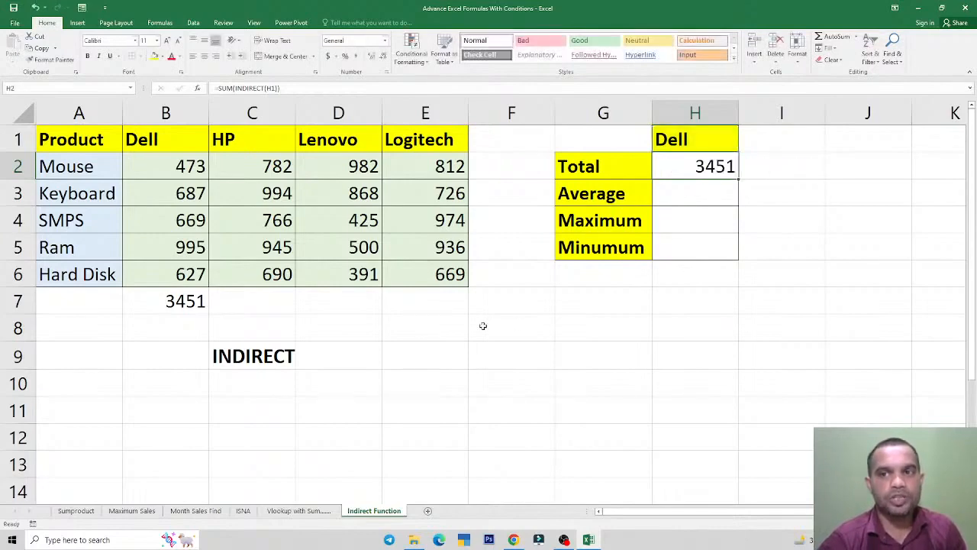
{"action": "left_click", "coordinate": [183, 300]}
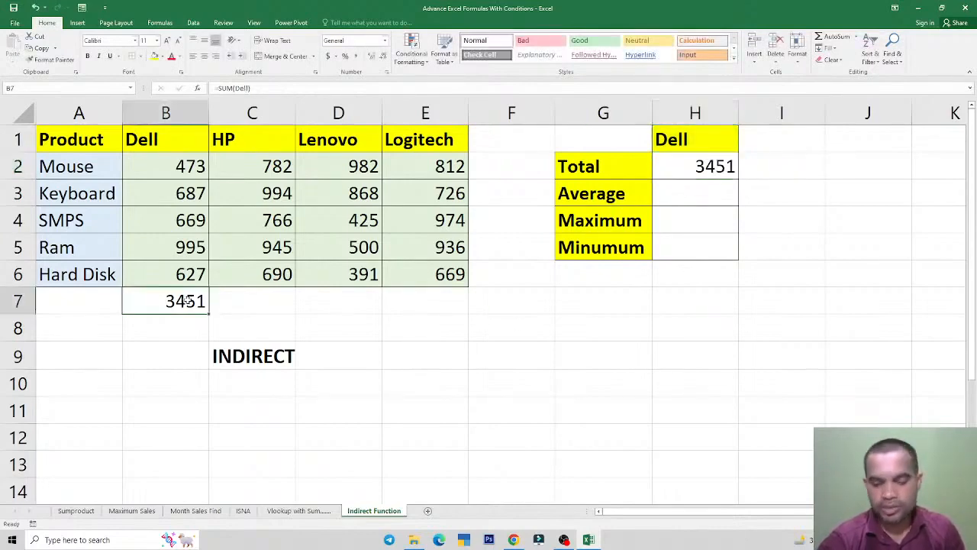
{"action": "key", "text": "Delete"}
Check the Dell range name and name the HP values in C2:C6 as HP
{"action": "left_click_drag", "start_coordinate": [183, 164], "coordinate": [190, 267]}
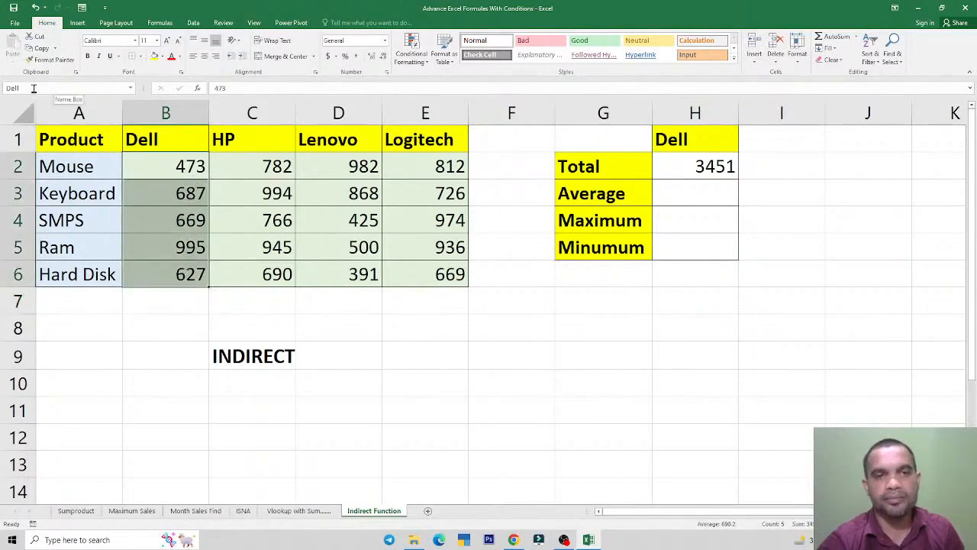
{"action": "left_click_drag", "start_coordinate": [254, 165], "coordinate": [261, 275]}
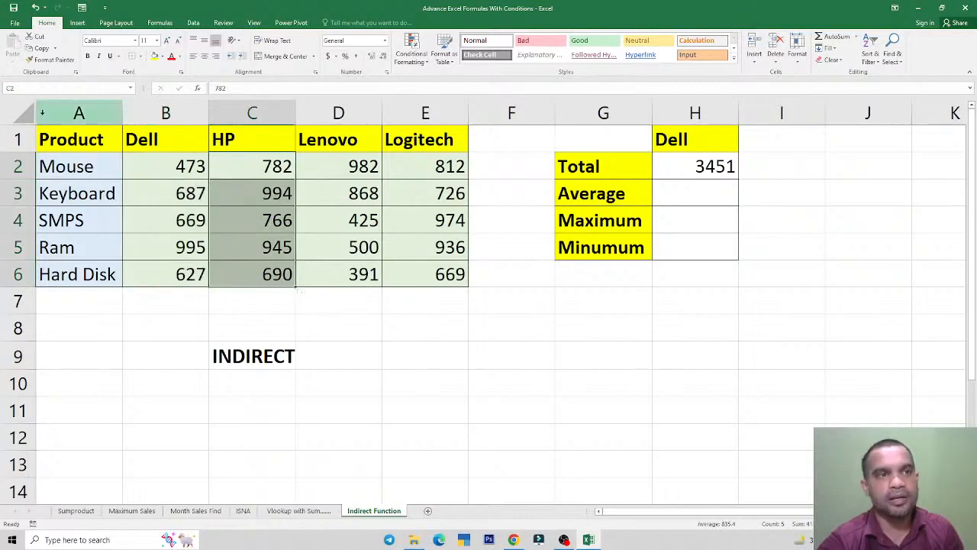
{"action": "left_click", "coordinate": [36, 88]}
{"action": "type", "text": "HP"}
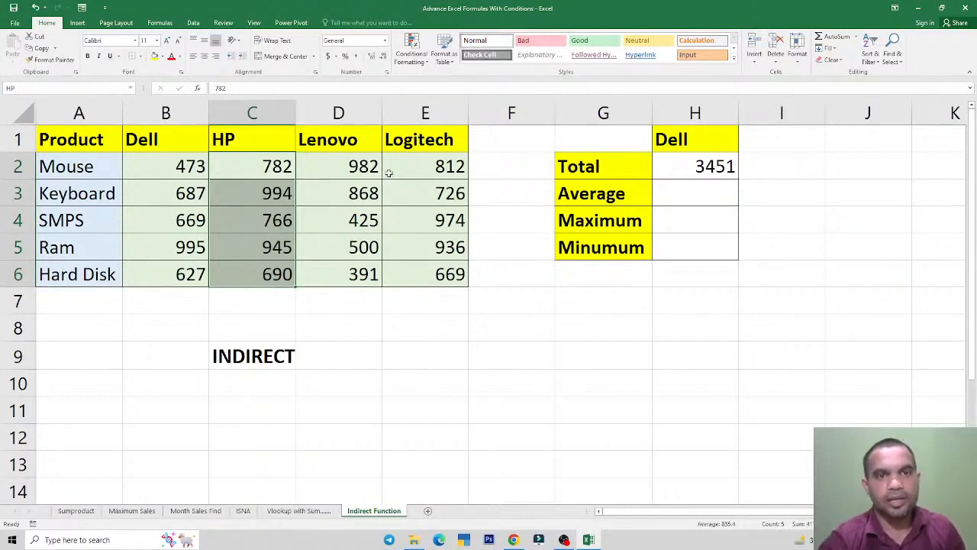
Name the Lenovo values in D2:D6 as Lenovo
{"action": "left_click_drag", "start_coordinate": [353, 171], "coordinate": [351, 275]}
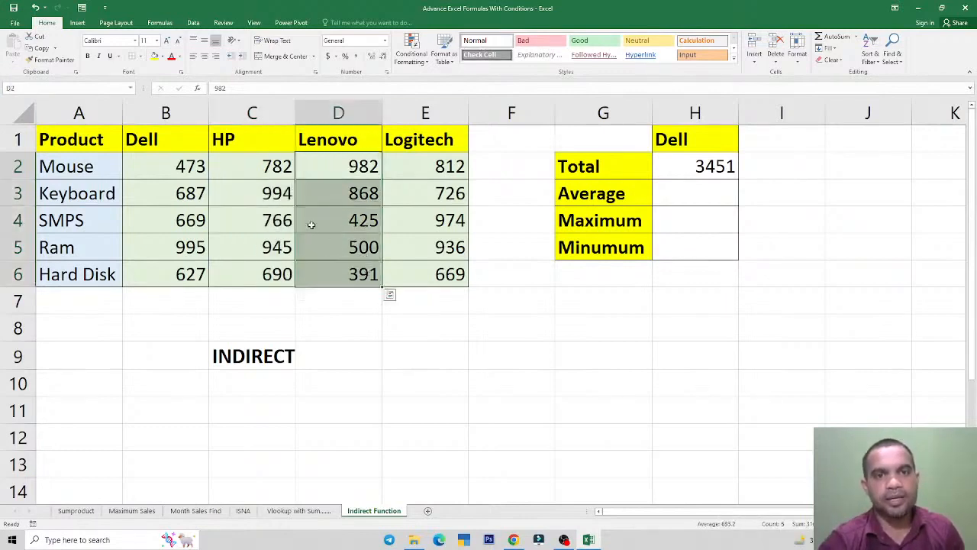
{"action": "left_click", "coordinate": [42, 90]}
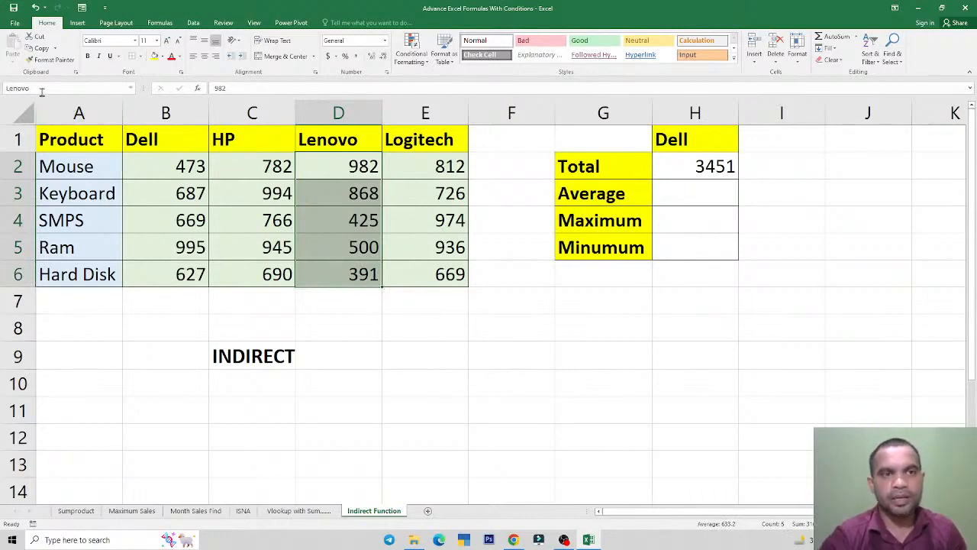
{"action": "key", "text": "Return"}
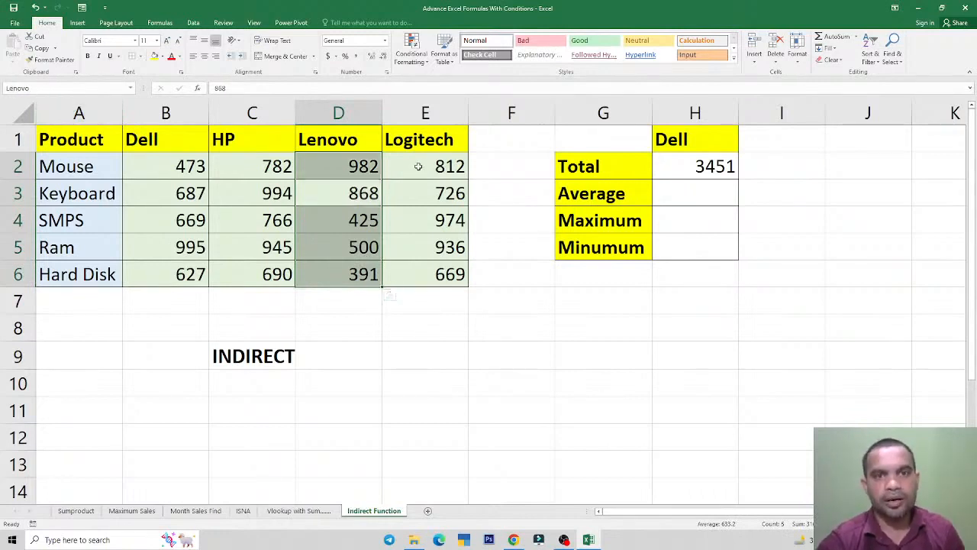
Name the Logitech values in E2:E6 as Logitech
{"action": "left_click_drag", "start_coordinate": [418, 167], "coordinate": [447, 272]}
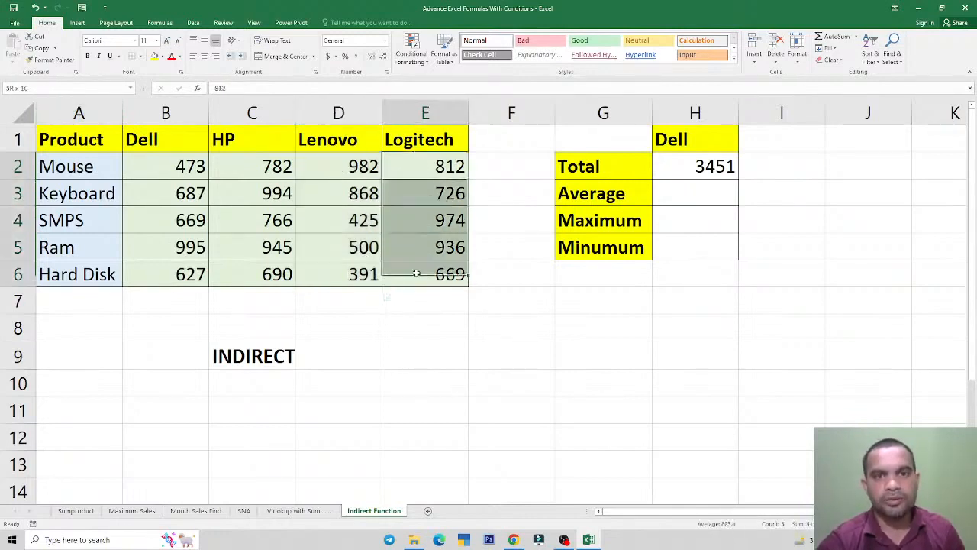
{"action": "left_click", "coordinate": [53, 85]}
{"action": "type", "text": "Logi"}
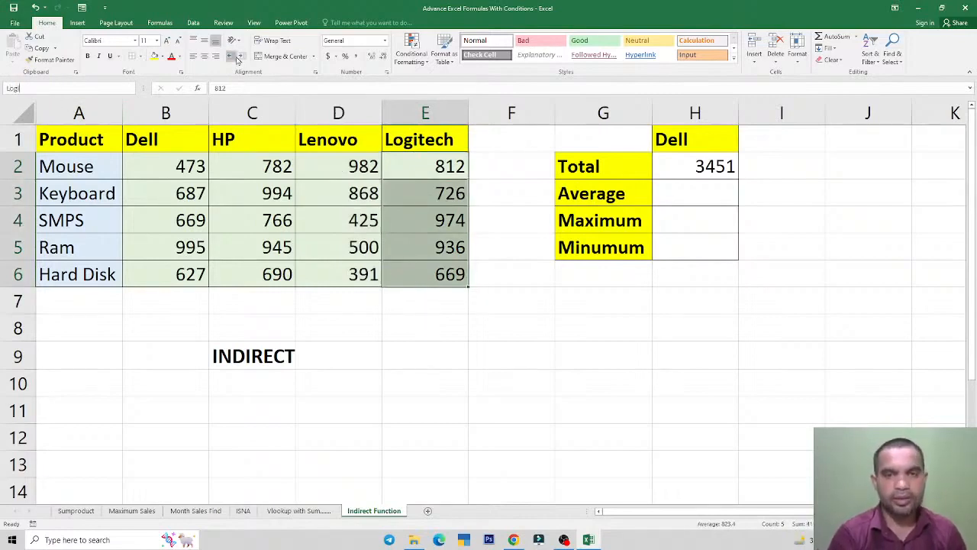
{"action": "type", "text": "tech"}
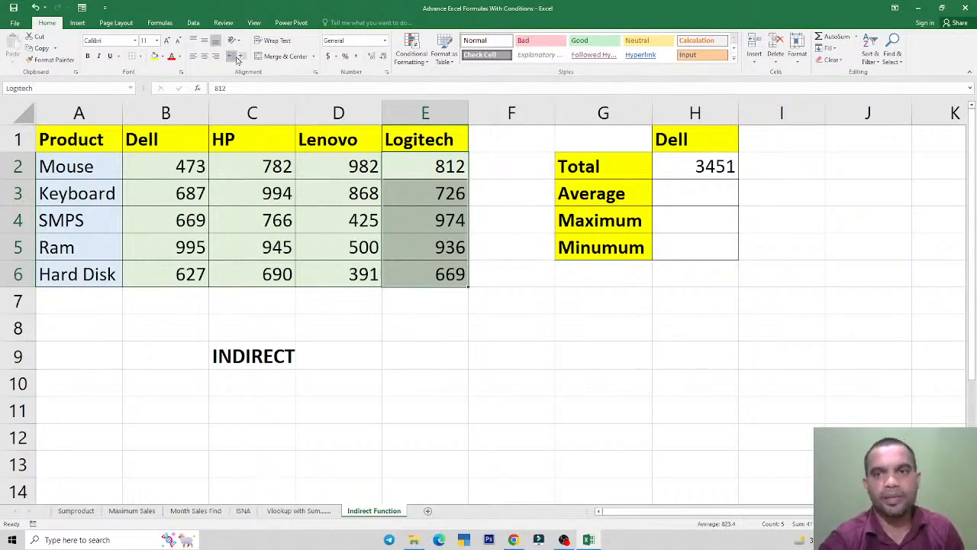
{"action": "left_click", "coordinate": [154, 176]}
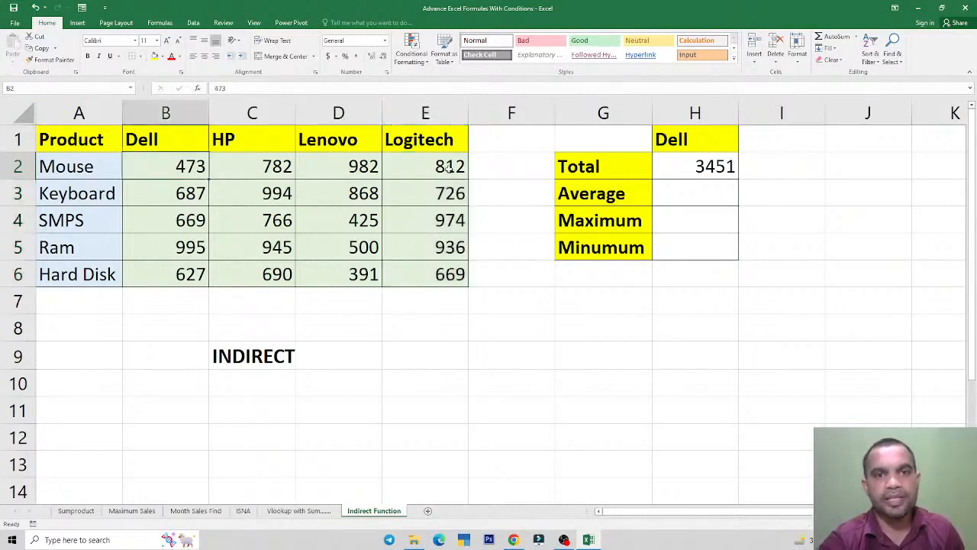
{"action": "left_click_drag", "start_coordinate": [448, 166], "coordinate": [450, 273]}
{"action": "left_click", "coordinate": [689, 161]}
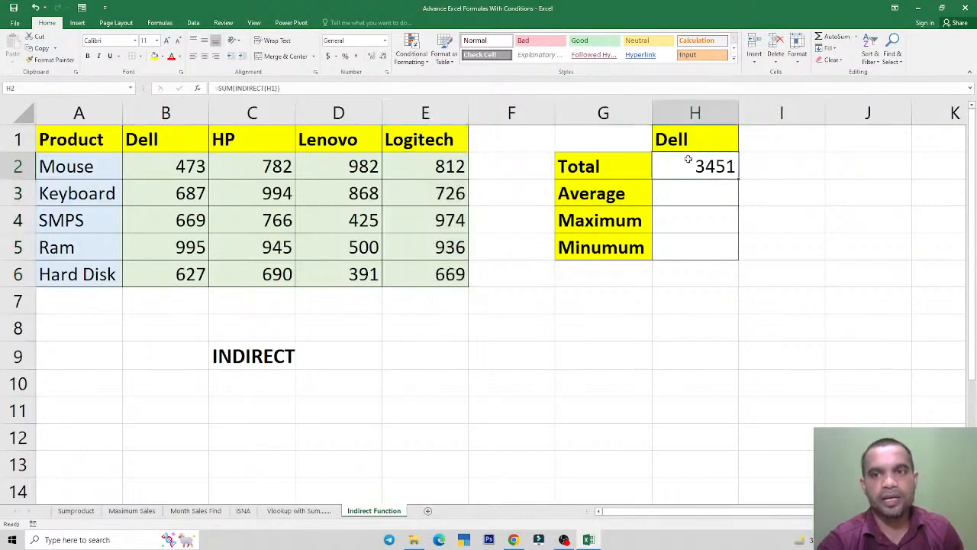
Enter =INDIRECT(H1) in the Average result cell H3
{"action": "left_click", "coordinate": [686, 193]}
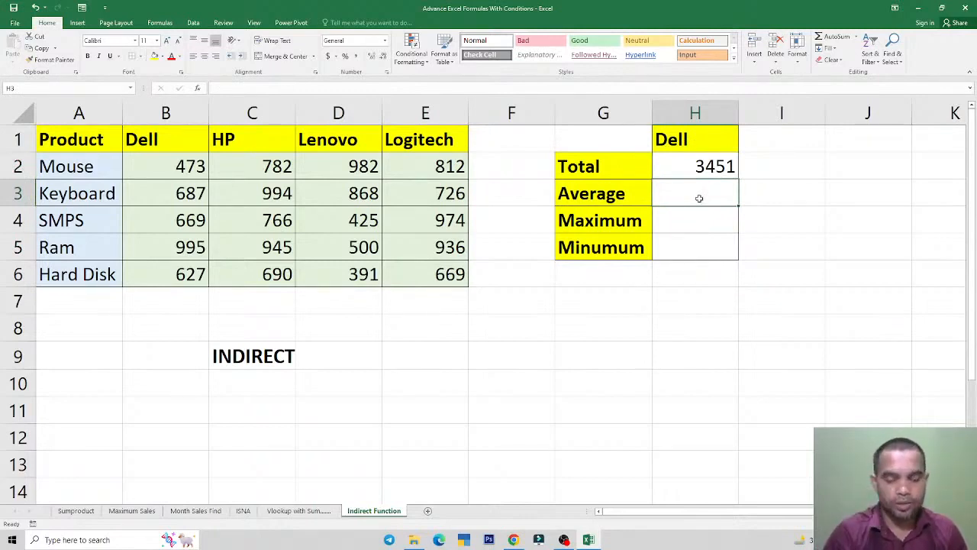
{"action": "type", "text": "="}
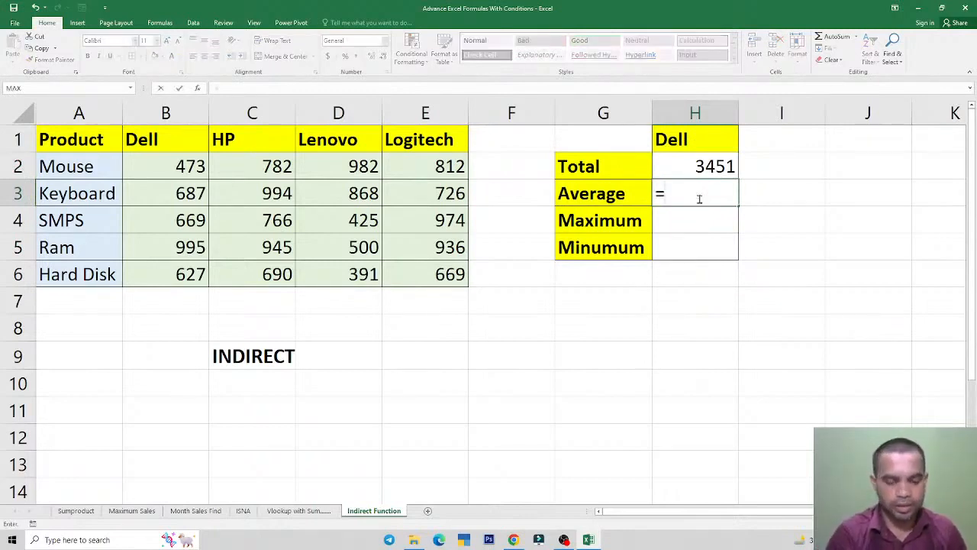
{"action": "type", "text": "indi"}
{"action": "key", "text": "Tab"}
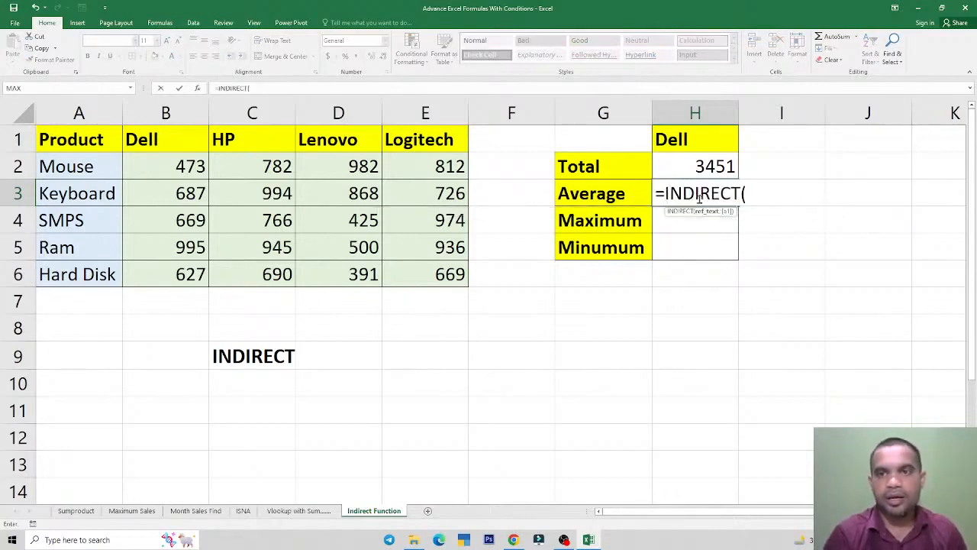
{"action": "key", "text": "Up"}
{"action": "key", "text": "Up"}
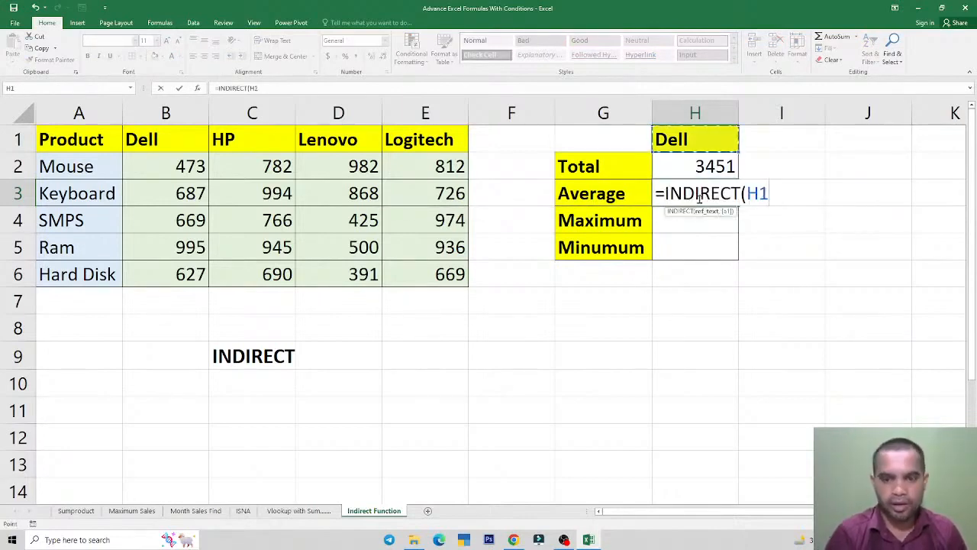
{"action": "type", "text": ")"}
{"action": "key", "text": "ctrl+Return"}
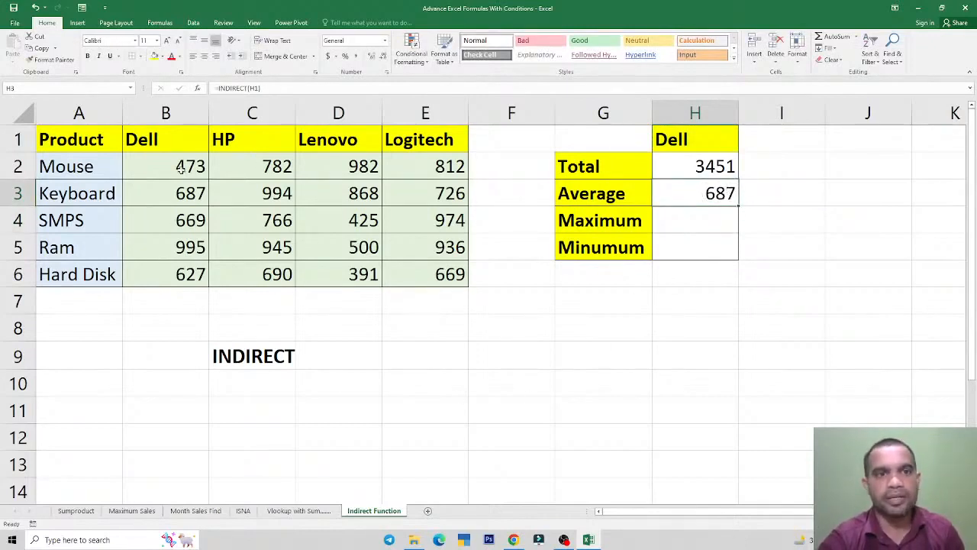
Wrap the INDIRECT formula in H3 in AVERAGE so that it reads =AVERAGE(INDIRECT(H1))
{"action": "double_click", "coordinate": [720, 194]}
{"action": "type", "text": "ave"}
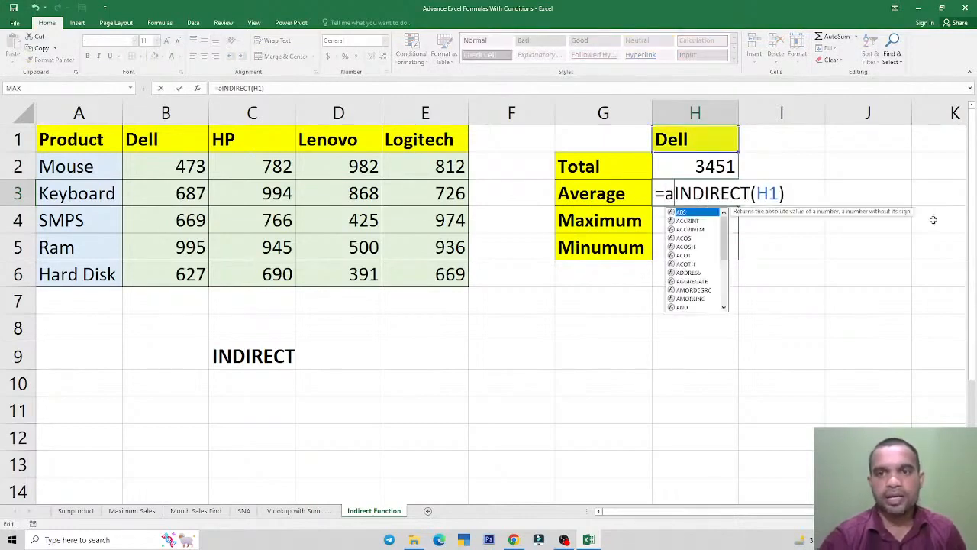
{"action": "key", "text": "Down"}
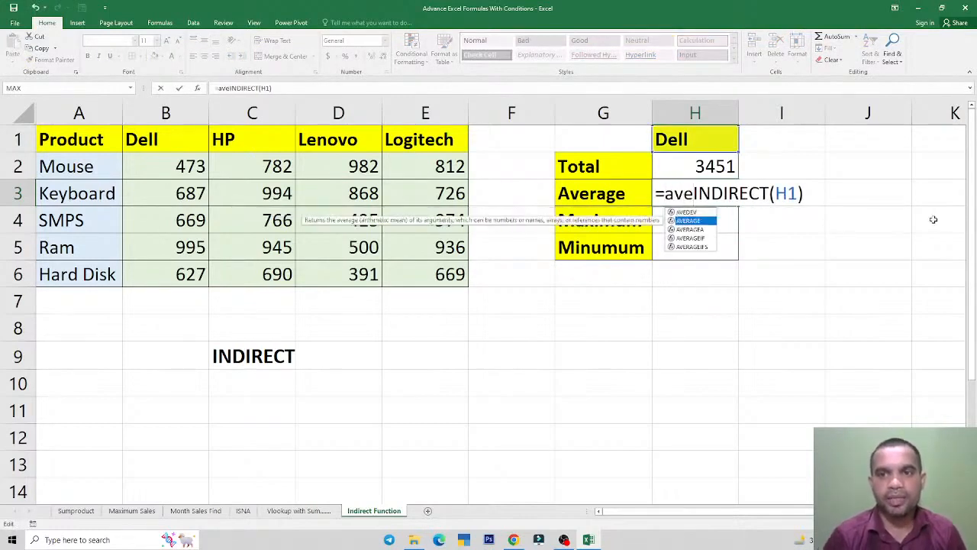
{"action": "key", "text": "Tab"}
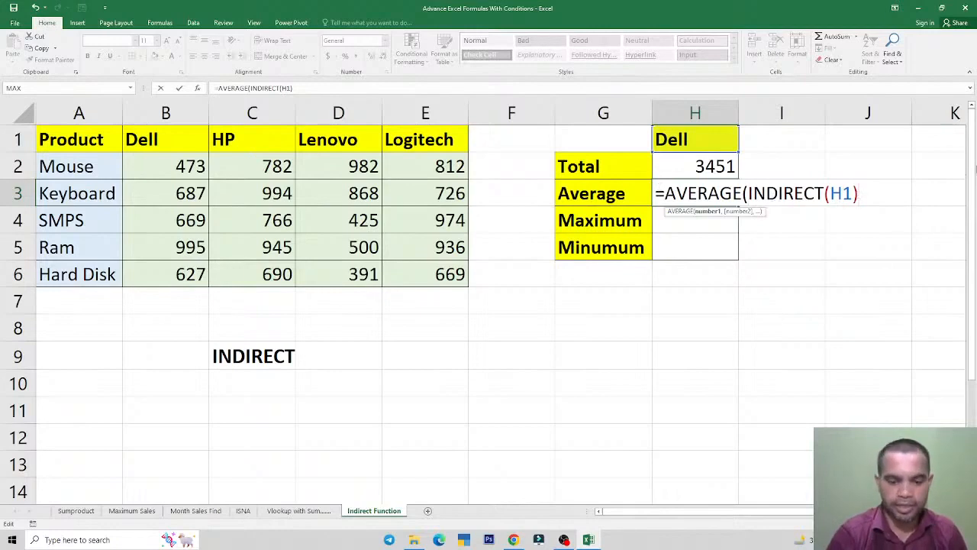
{"action": "key", "text": "Return"}
{"action": "key", "text": "Up"}
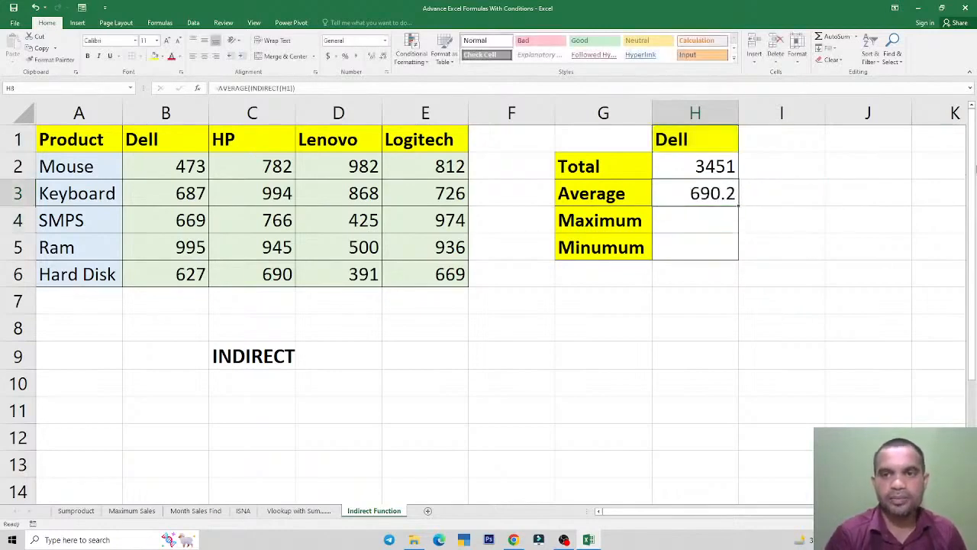
Enter =AVERAGE(Dell) in B7 under the Dell column as a check and review the Average formula in H3
{"action": "left_click", "coordinate": [162, 310]}
{"action": "type", "text": "=aver"}
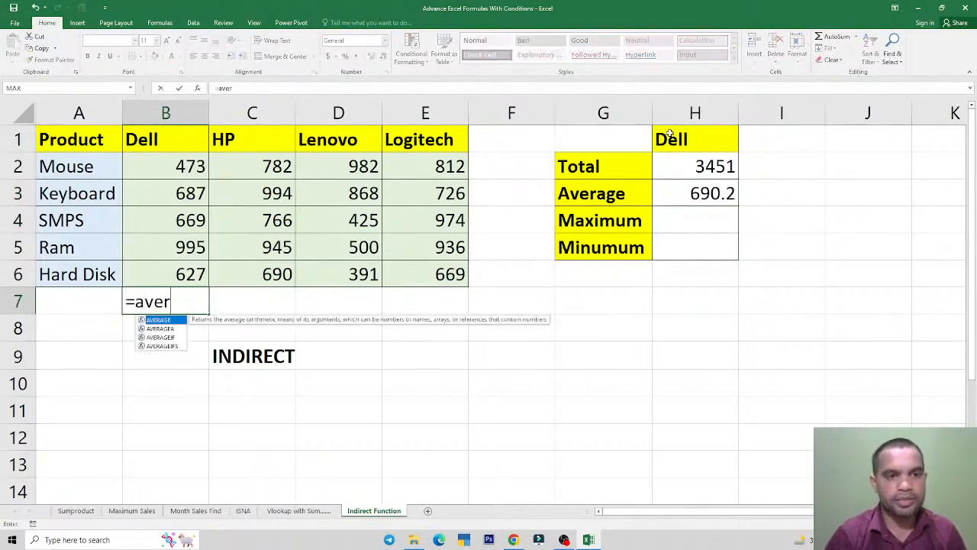
{"action": "key", "text": "Tab"}
{"action": "key", "text": "Up"}
{"action": "key", "text": "Up"}
{"action": "key", "text": "Up"}
{"action": "key", "text": "Up"}
{"action": "key", "text": "Up"}
{"action": "key", "text": "shift+Down"}
{"action": "key", "text": "shift+Down"}
{"action": "key", "text": "shift+Down"}
{"action": "key", "text": "shift+Down"}
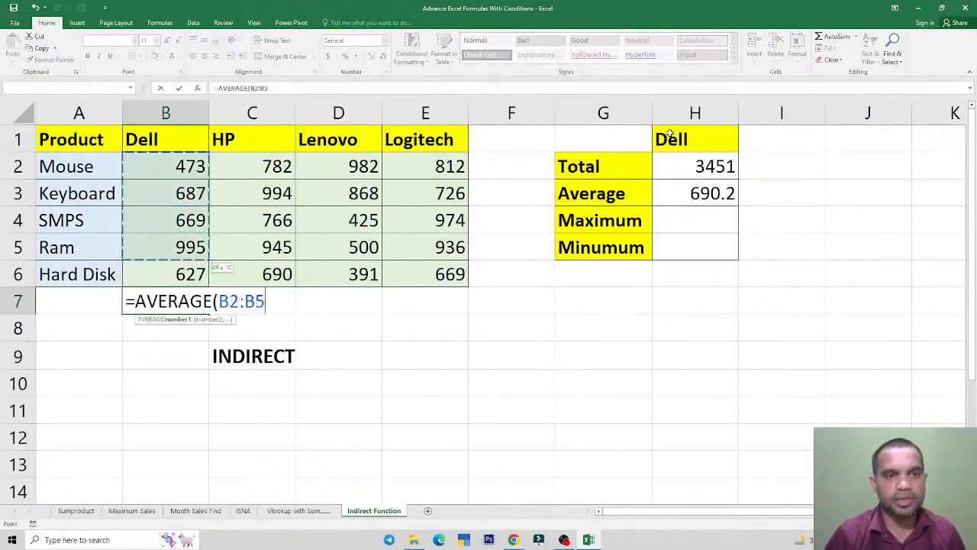
{"action": "key", "text": "Return"}
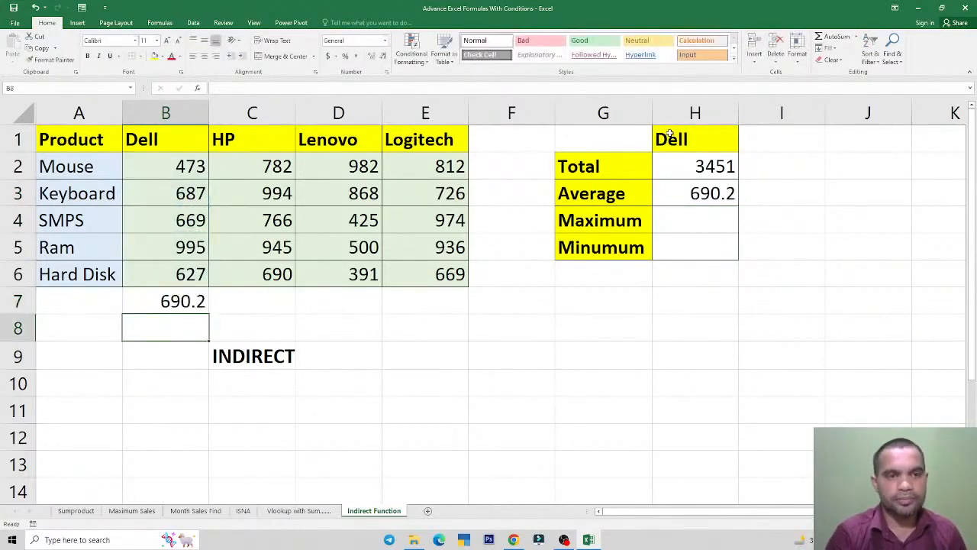
{"action": "key", "text": "Up"}
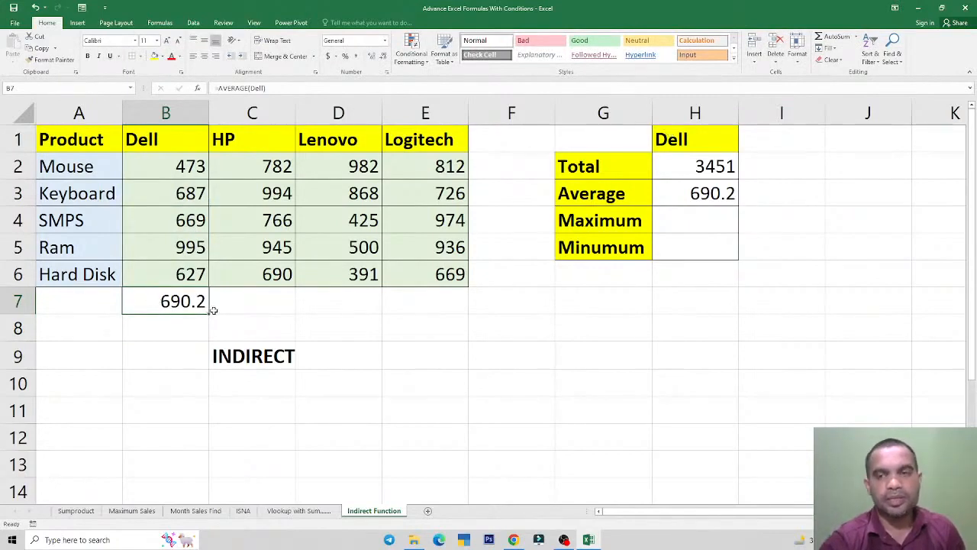
{"action": "left_click", "coordinate": [686, 196]}
{"action": "double_click", "coordinate": [689, 201]}
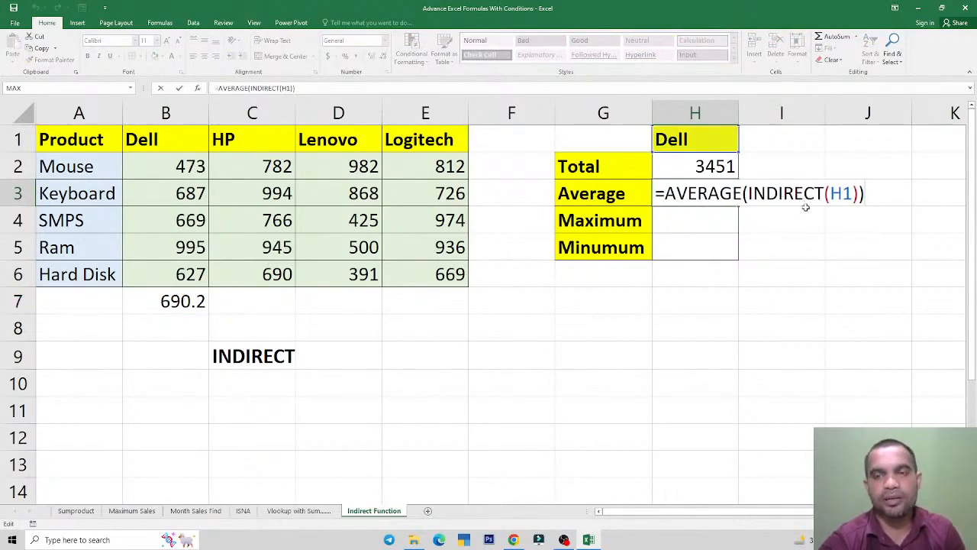
{"action": "key", "text": "Return"}
Enter =INDIRECT(H1) in the Maximum result cell H4
{"action": "left_click", "coordinate": [696, 229]}
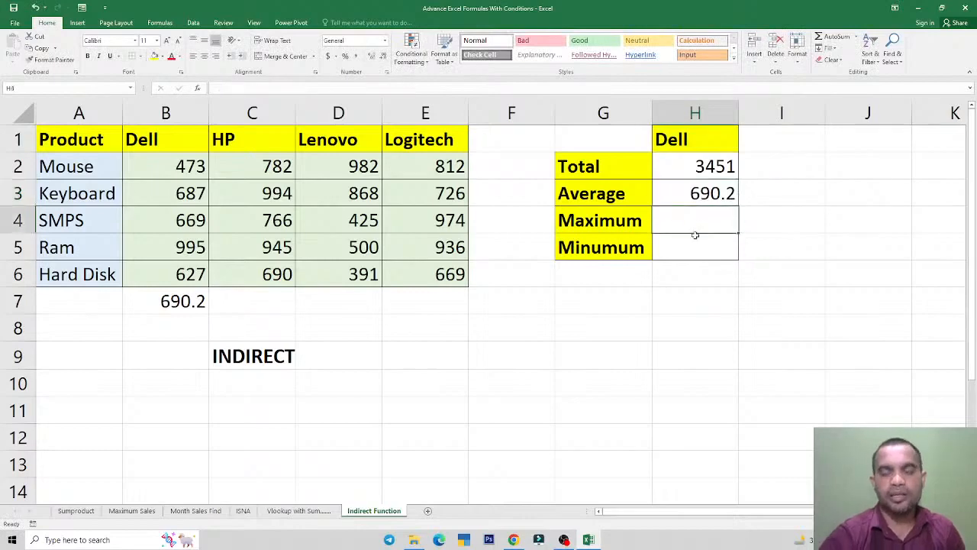
{"action": "type", "text": "=indi"}
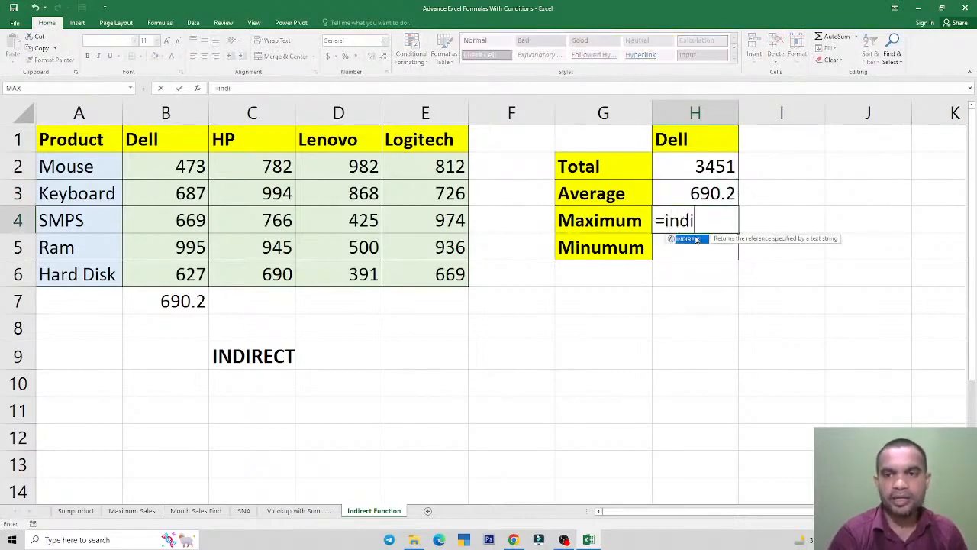
{"action": "key", "text": "Tab"}
{"action": "key", "text": "Up"}
{"action": "key", "text": "Up"}
{"action": "key", "text": "Up"}
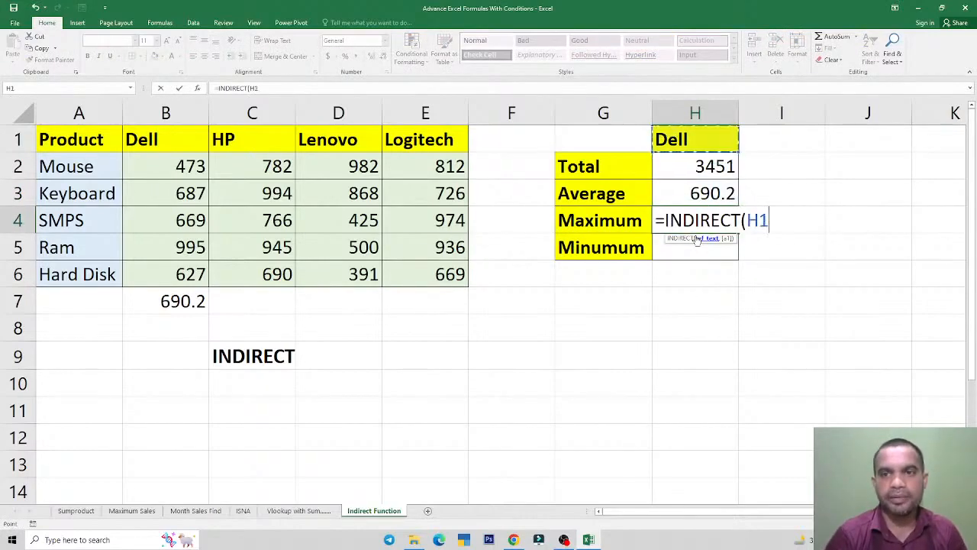
{"action": "type", "text": ")"}
{"action": "key", "text": "Return"}
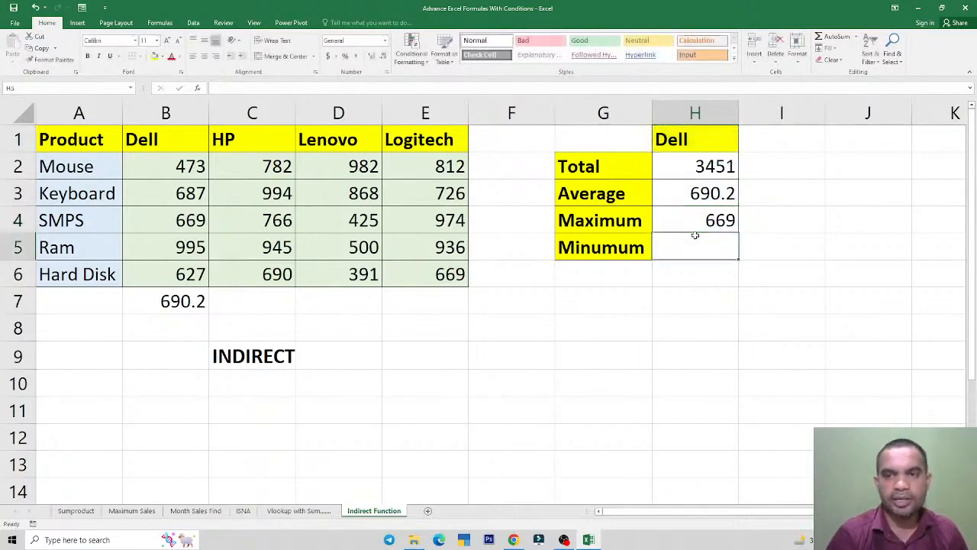
Wrap the INDIRECT formula in H4 in MAX so that it reads =MAX(INDIRECT(H1))
{"action": "left_click", "coordinate": [695, 233]}
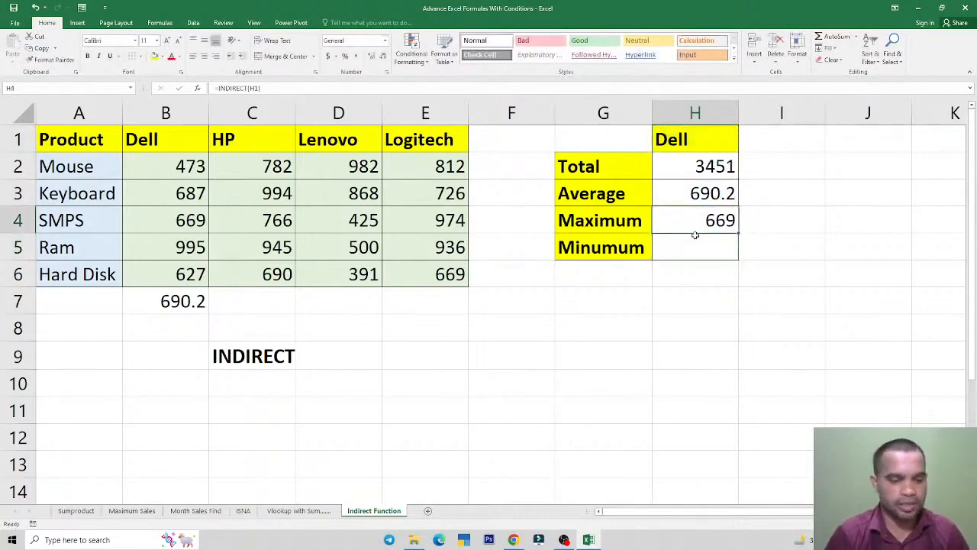
{"action": "key", "text": "F2"}
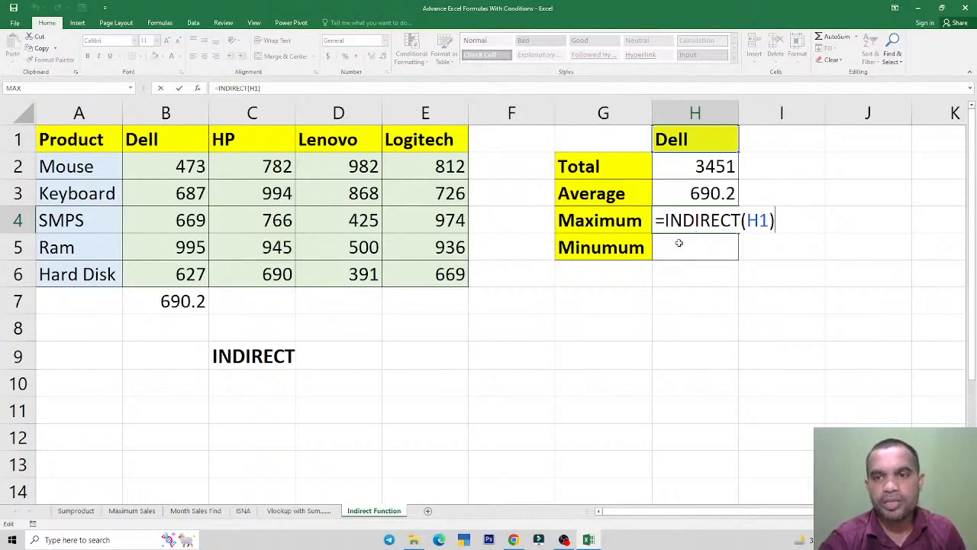
{"action": "left_click", "coordinate": [667, 221]}
{"action": "key", "text": "Left"}
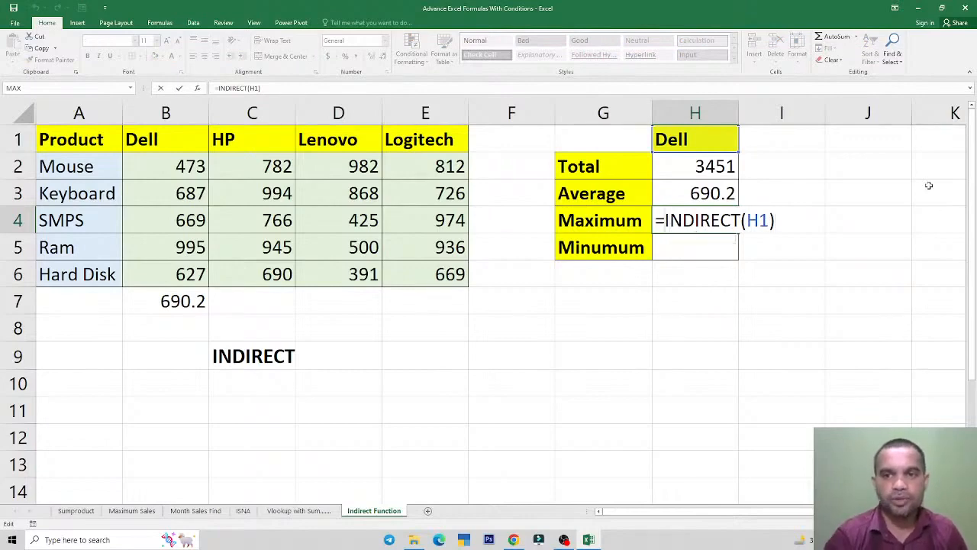
{"action": "type", "text": "max"}
{"action": "key", "text": "Tab"}
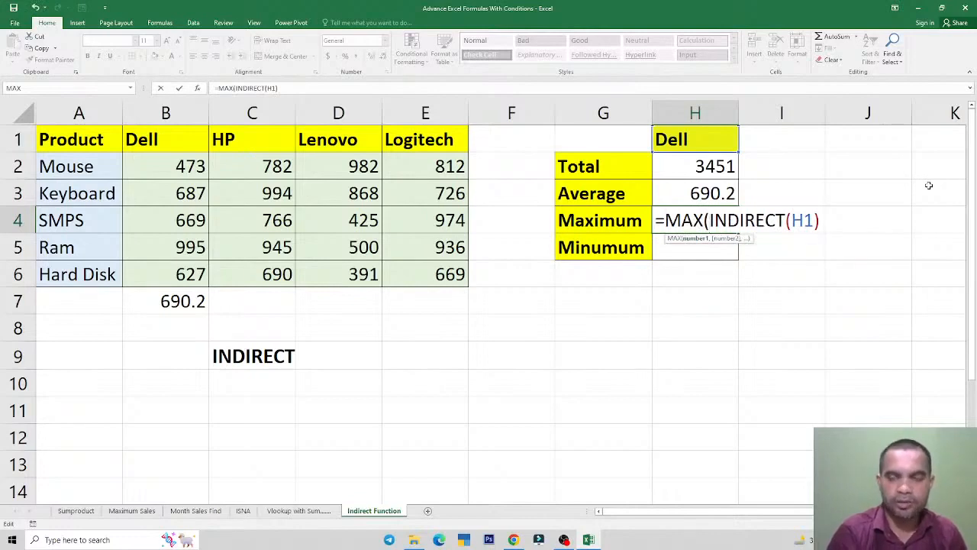
{"action": "key", "text": "Return"}
{"action": "key", "text": "Up"}
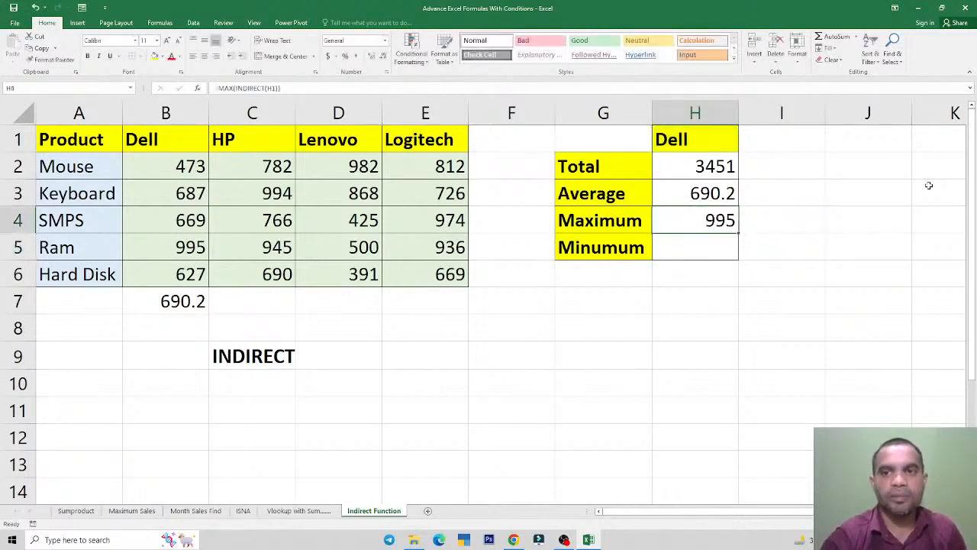
Compare the Maximum result in H4 with the Dell values and clear the cells B7:D10 below the table
{"action": "left_click_drag", "start_coordinate": [173, 164], "coordinate": [177, 275]}
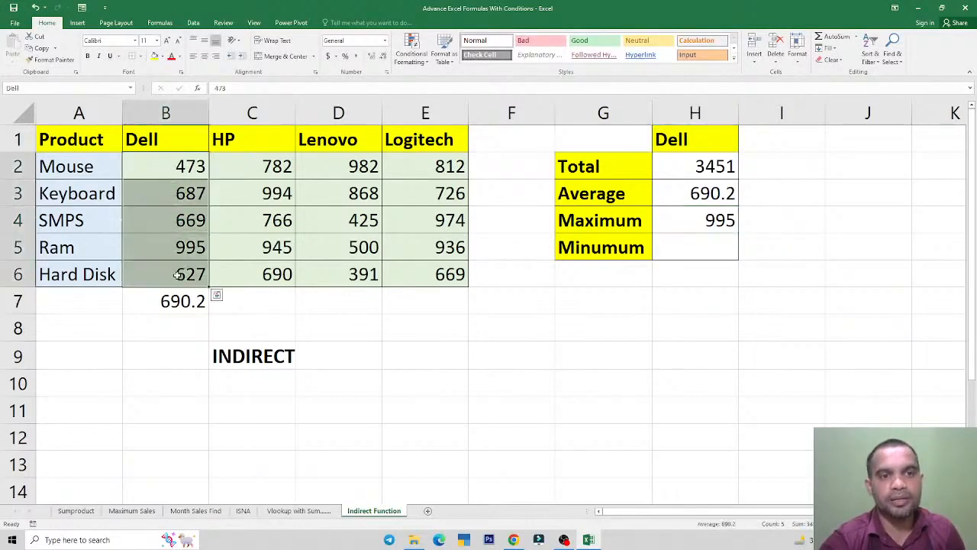
{"action": "left_click", "coordinate": [728, 226]}
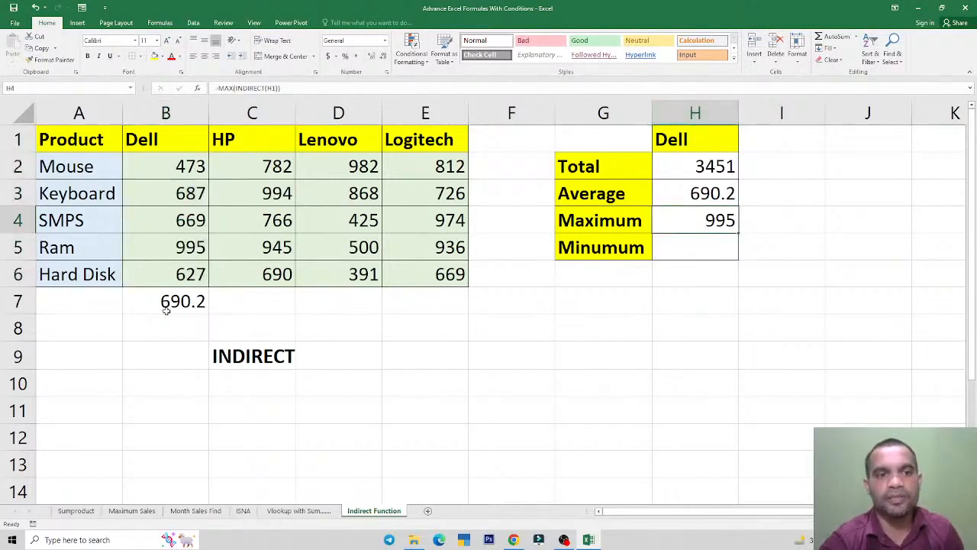
{"action": "left_click_drag", "start_coordinate": [172, 305], "coordinate": [303, 379]}
{"action": "key", "text": "Delete"}
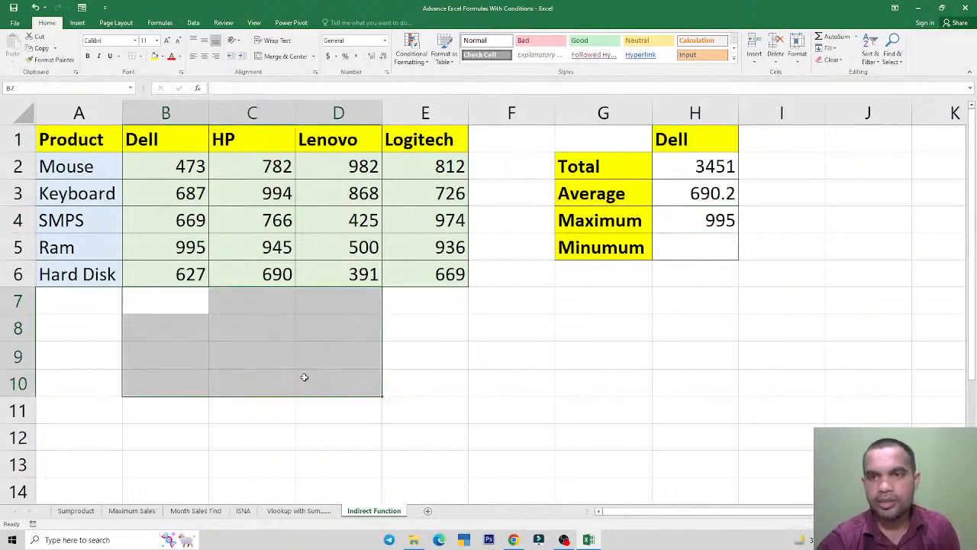
Enter =INDIRECT(H1) in the Minimum result cell H5
{"action": "left_click", "coordinate": [663, 257]}
{"action": "type", "text": "=indi"}
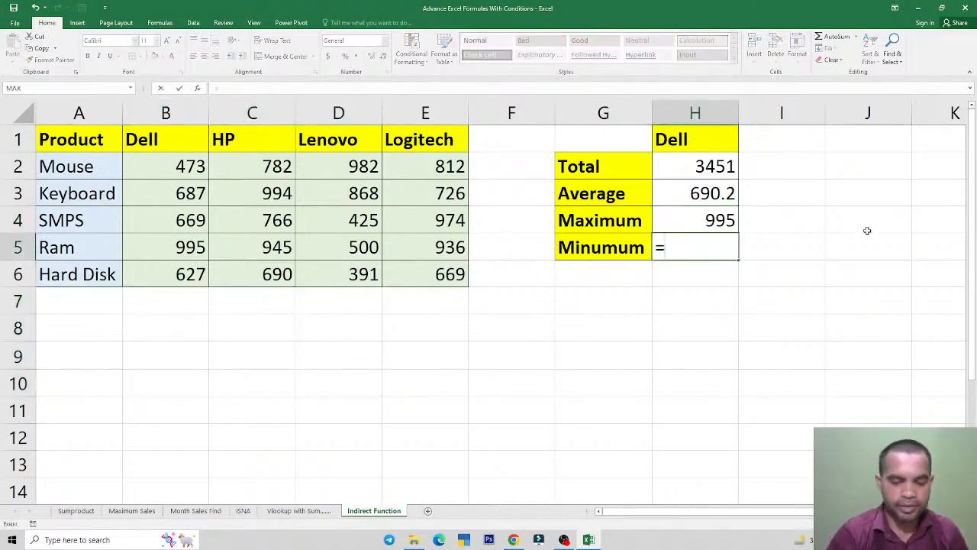
{"action": "key", "text": "Tab"}
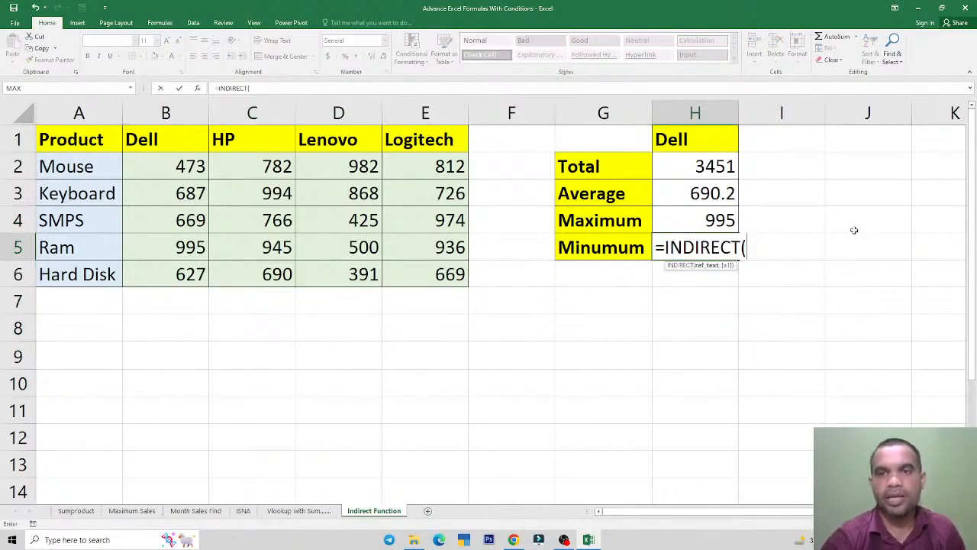
{"action": "left_click", "coordinate": [693, 140]}
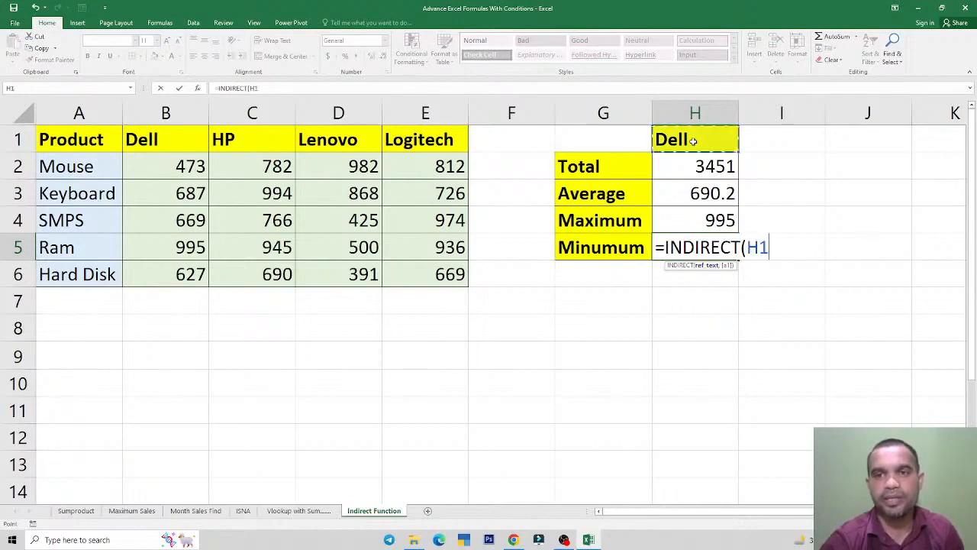
{"action": "type", "text": ")"}
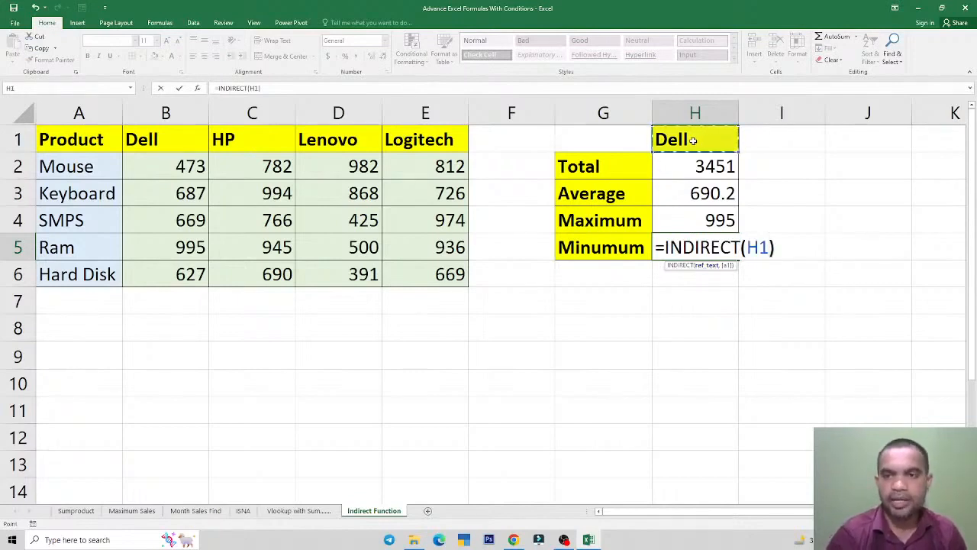
{"action": "key", "text": "Return"}
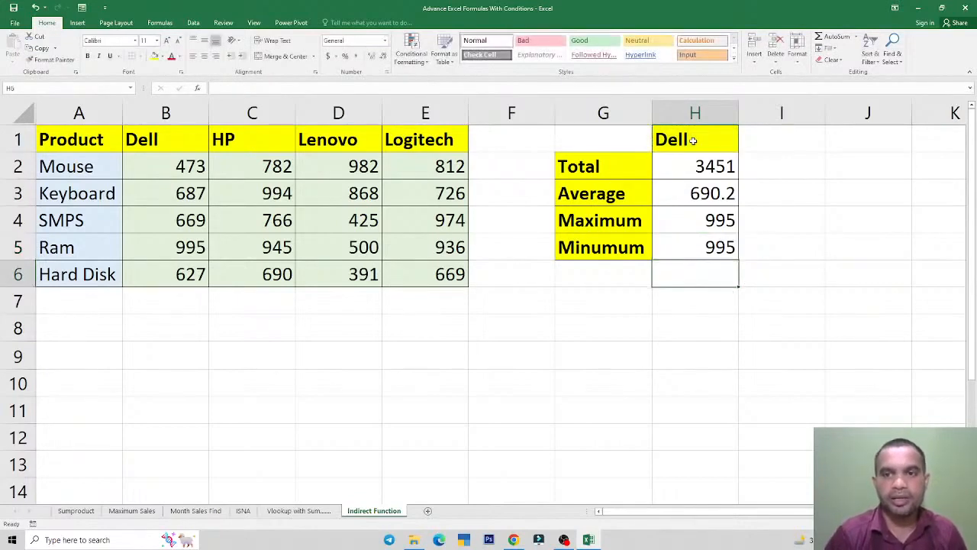
Wrap the INDIRECT formula in H5 in MIN so that it reads =MIN(INDIRECT(H1)), and review the Maximum and Minimum cells
{"action": "key", "text": "Up"}
{"action": "key", "text": "F2"}
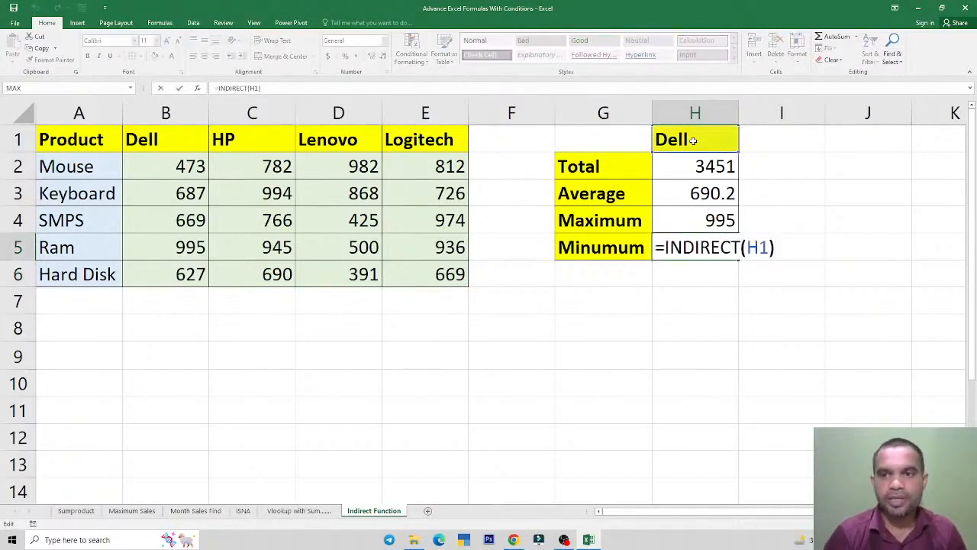
{"action": "type", "text": "min"}
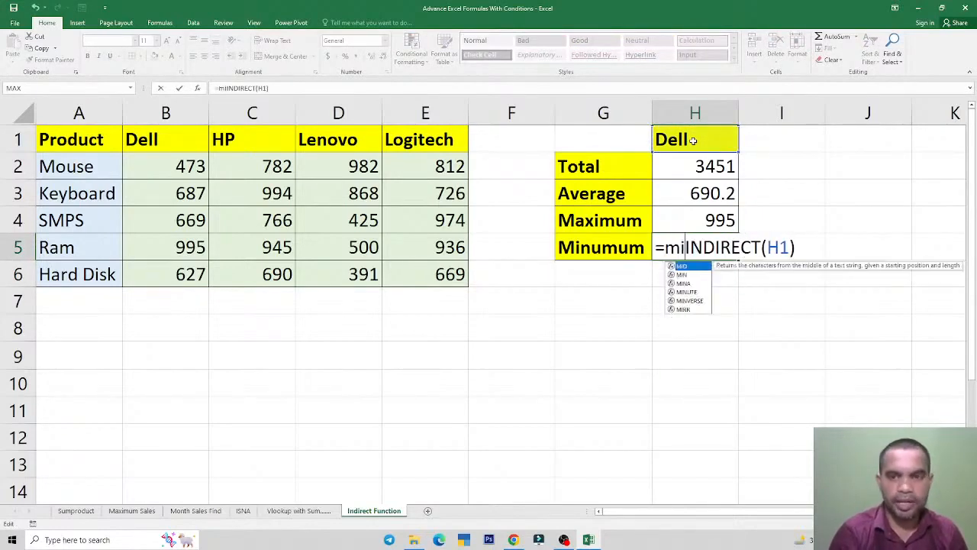
{"action": "key", "text": "Tab"}
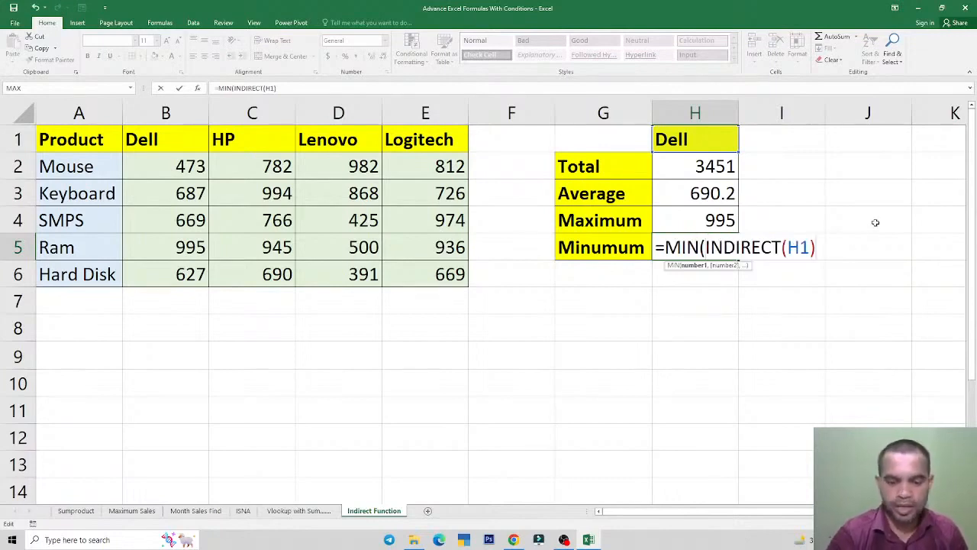
{"action": "type", "text": ")"}
{"action": "key", "text": "Return"}
{"action": "key", "text": "Up"}
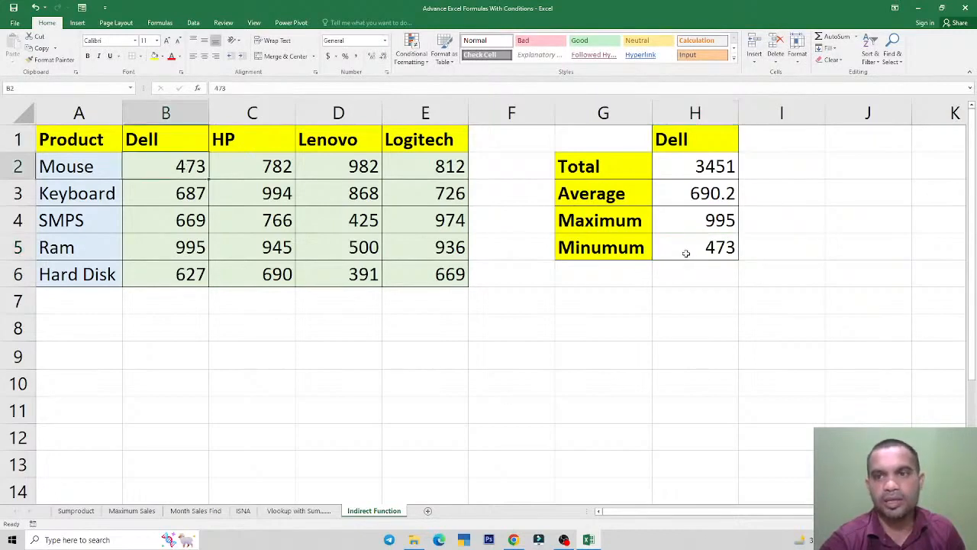
{"action": "left_click", "coordinate": [696, 221]}
{"action": "left_click", "coordinate": [689, 253]}
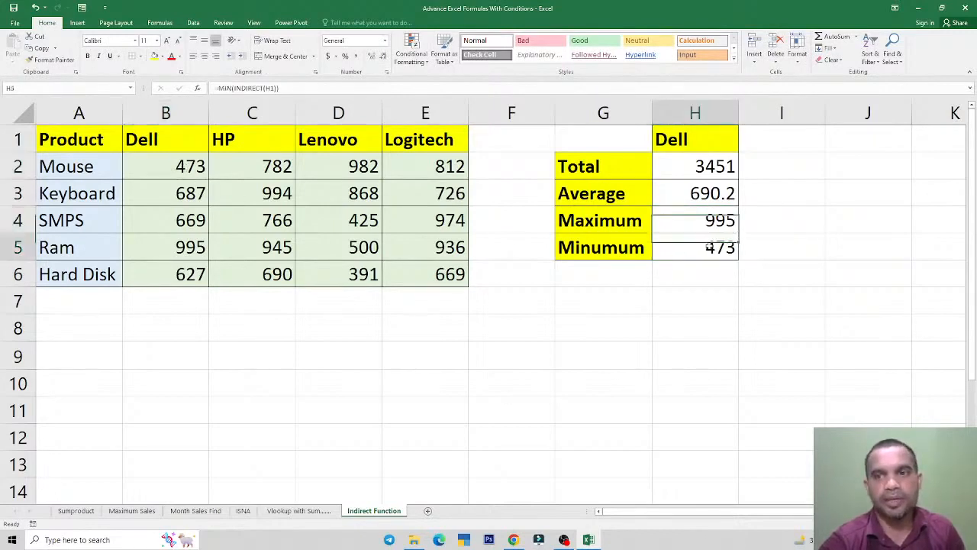
Look over the HP, Lenovo and Logitech columns and change the brand name in H1 to HP
{"action": "left_click_drag", "start_coordinate": [262, 170], "coordinate": [268, 274]}
{"action": "left_click_drag", "start_coordinate": [344, 169], "coordinate": [351, 273]}
{"action": "left_click_drag", "start_coordinate": [424, 170], "coordinate": [416, 269]}
{"action": "left_click", "coordinate": [682, 139]}
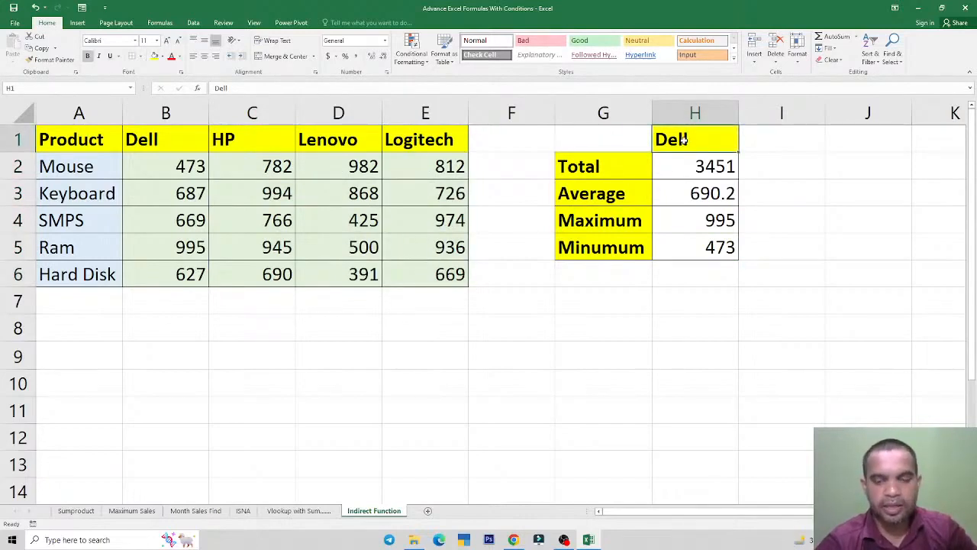
{"action": "type", "text": "H"}
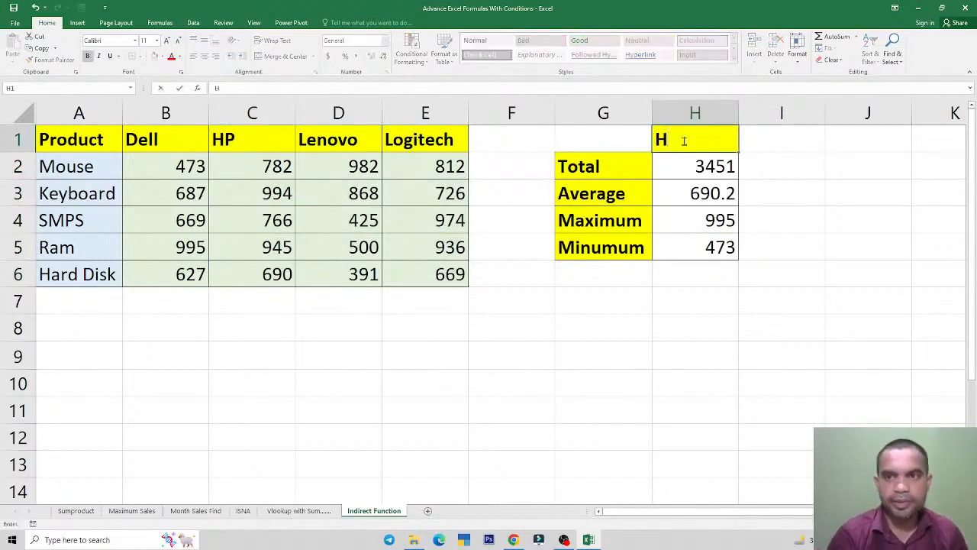
{"action": "type", "text": "P"}
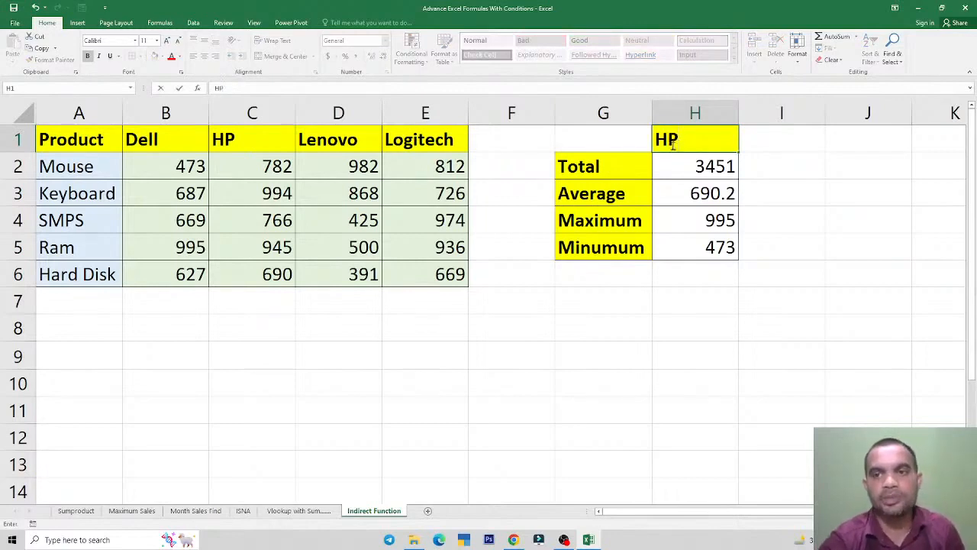
{"action": "key", "text": "ctrl+Return"}
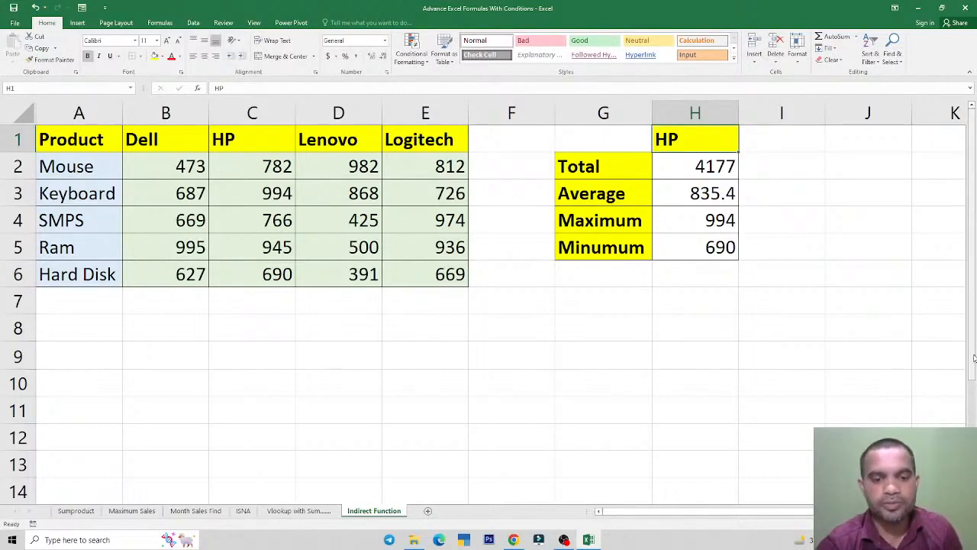
Change the brand name in H1 to Lenovo
{"action": "double_click", "coordinate": [704, 144]}
{"action": "type", "text": "Lenovo"}
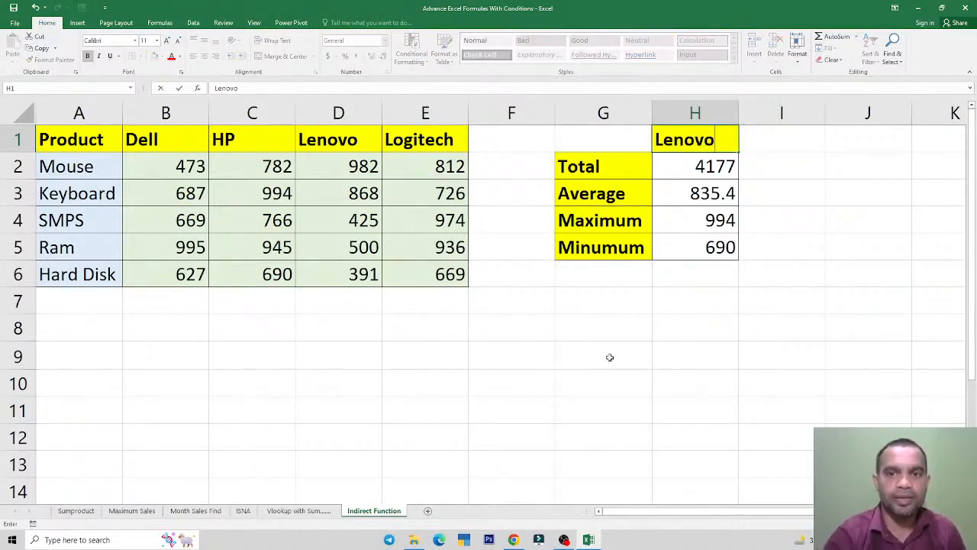
{"action": "key", "text": "Return"}
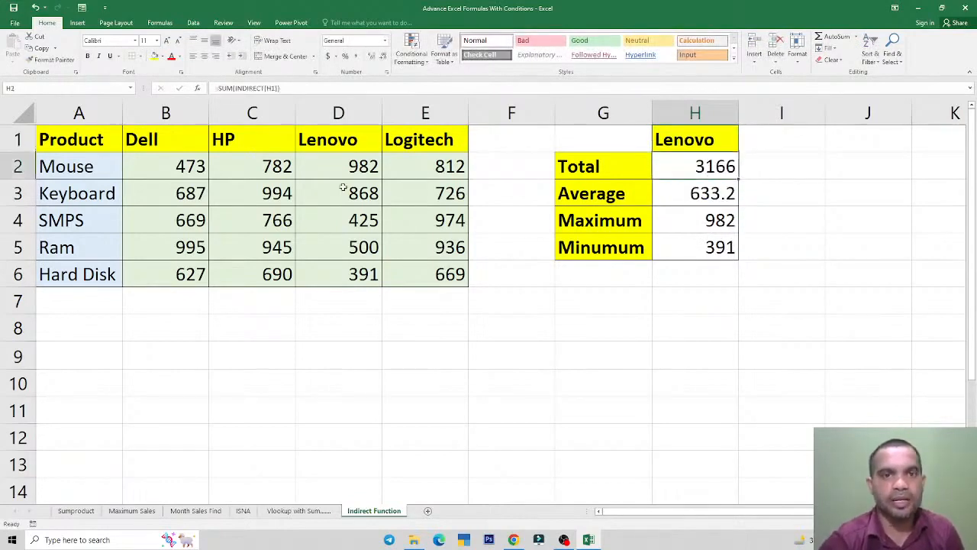
Enter =SUM(Lenovo) in D7 to check the Total in H2, and clear D7 again
{"action": "left_click", "coordinate": [345, 305]}
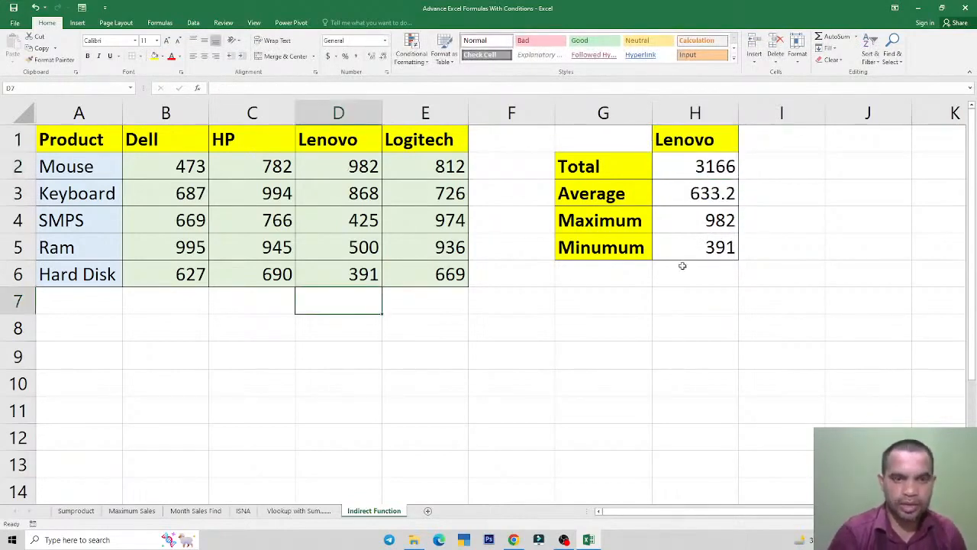
{"action": "type", "text": "=SUM(Lenovo)"}
{"action": "key", "text": "Return"}
{"action": "key", "text": "Up"}
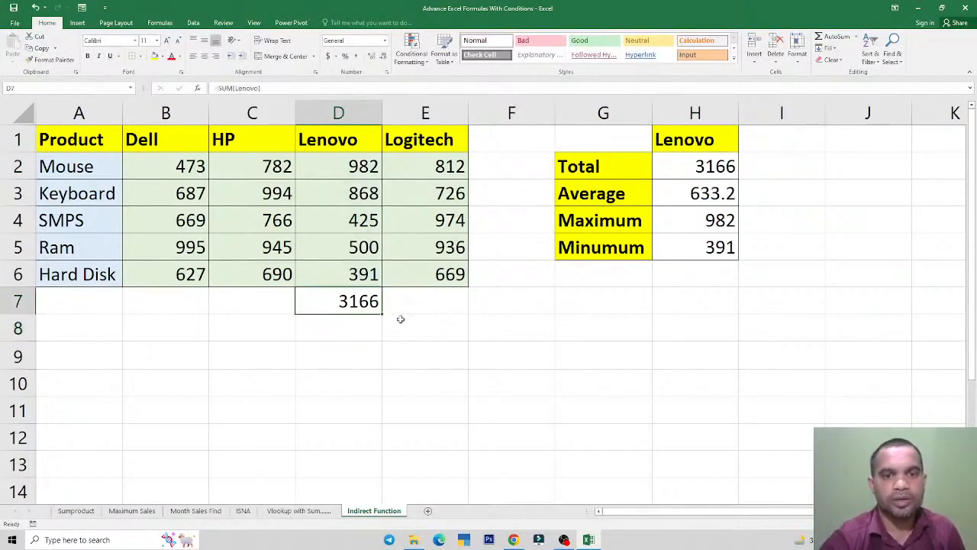
{"action": "left_click", "coordinate": [705, 173]}
{"action": "left_click", "coordinate": [355, 293]}
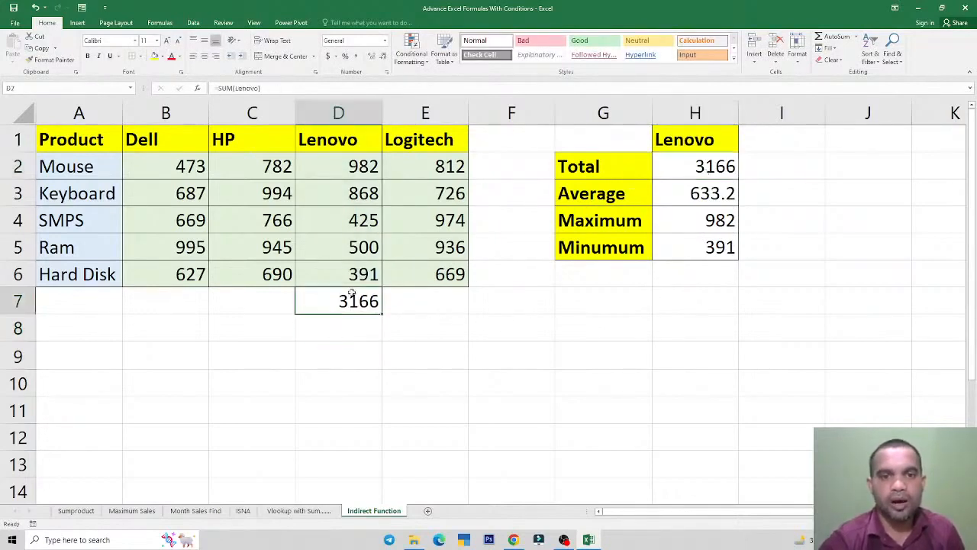
{"action": "key", "text": "Delete"}
Check the Average, Maximum and Minimum results in H3:H5 against the values in the Lenovo column
{"action": "left_click", "coordinate": [722, 196]}
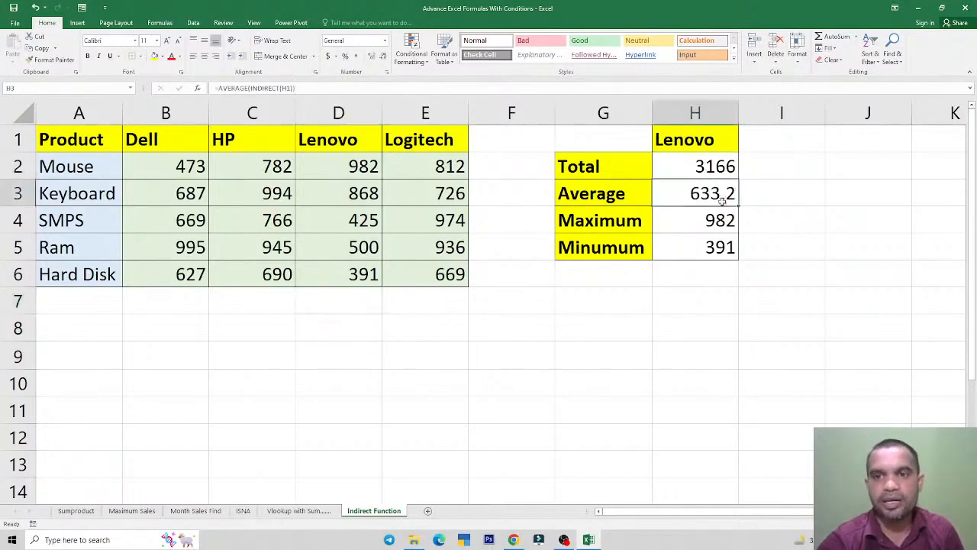
{"action": "left_click", "coordinate": [713, 226]}
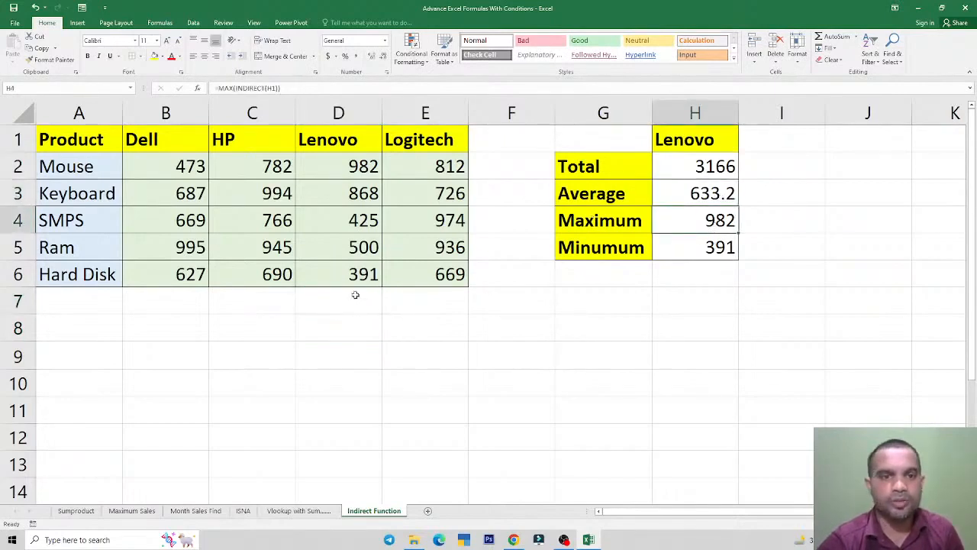
{"action": "left_click", "coordinate": [359, 170]}
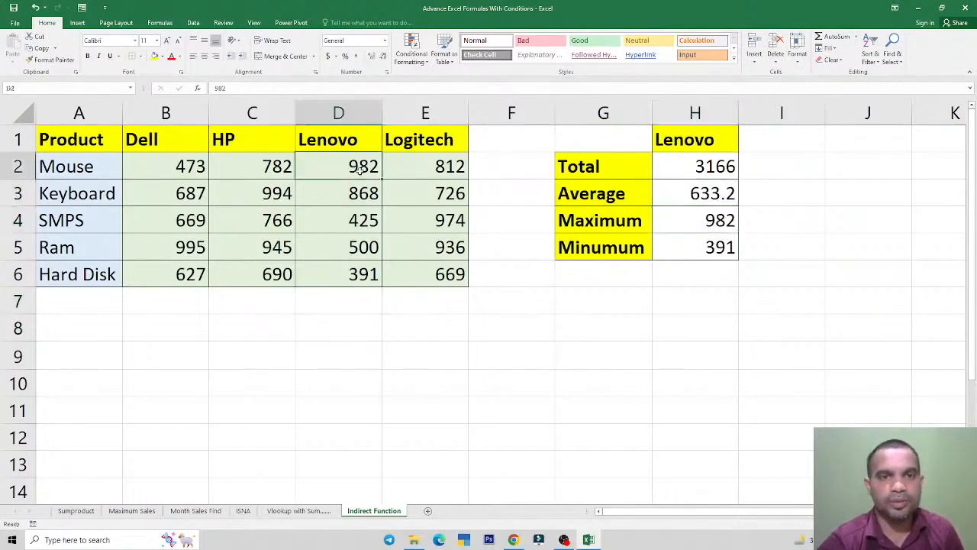
{"action": "left_click", "coordinate": [725, 218]}
{"action": "left_click", "coordinate": [704, 254]}
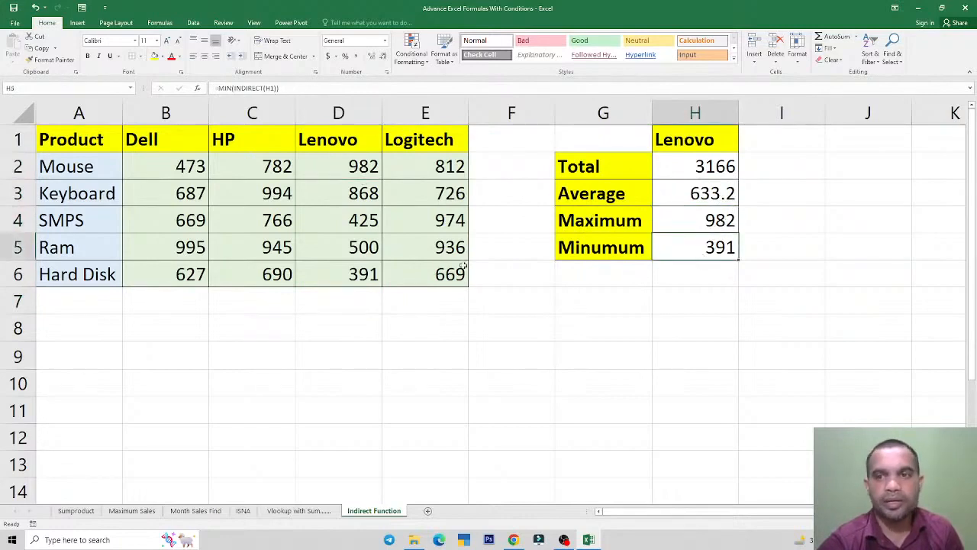
{"action": "left_click", "coordinate": [361, 276]}
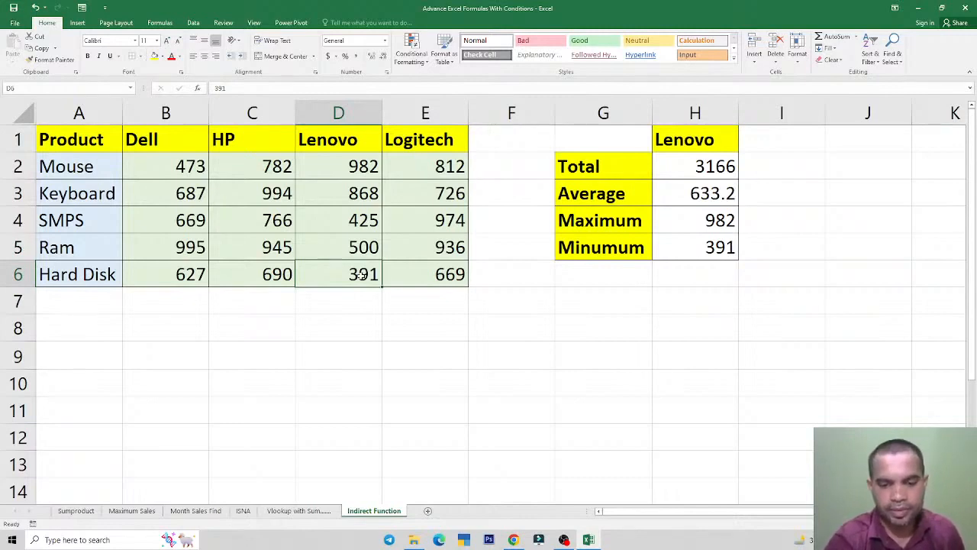
{"action": "left_click", "coordinate": [701, 248]}
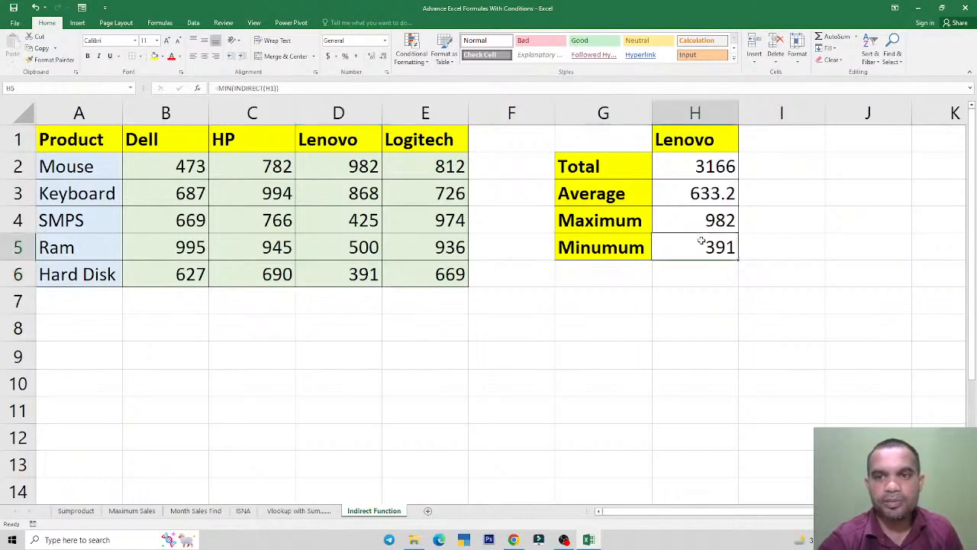
Change the brand name in H1 to Logitech and look over the Minimum result and the Dell values in B2:B6
{"action": "left_click", "coordinate": [687, 140]}
{"action": "type", "text": "L"}
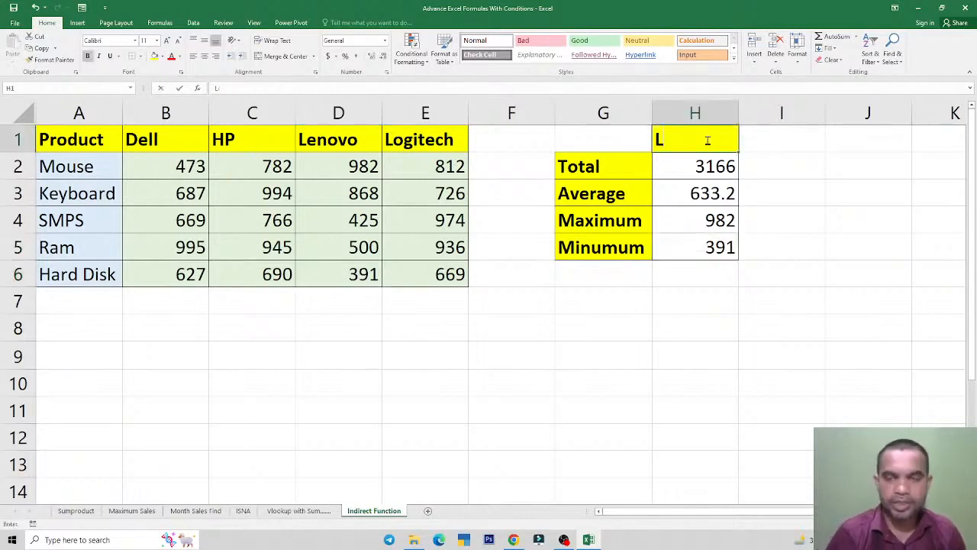
{"action": "type", "text": "ogite"}
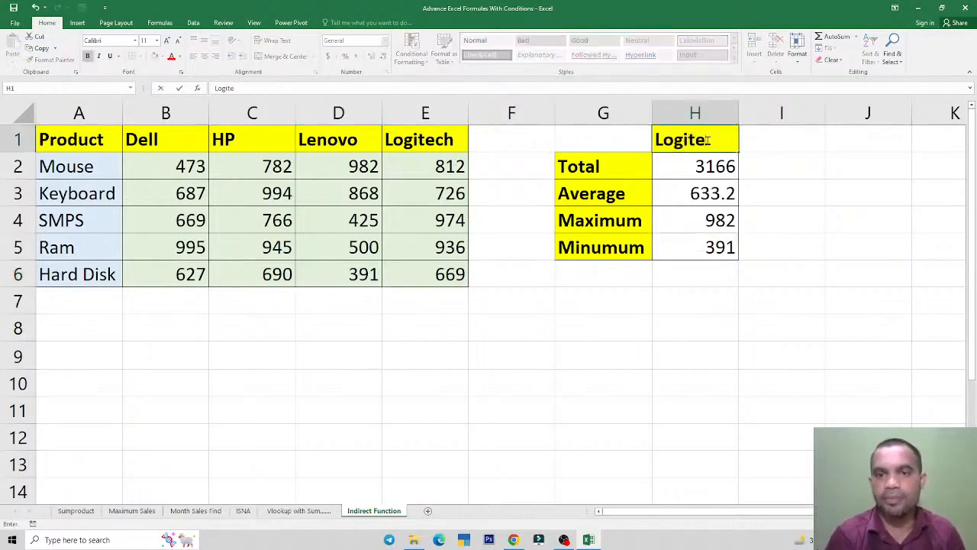
{"action": "type", "text": "ch"}
{"action": "key", "text": "ctrl+Return"}
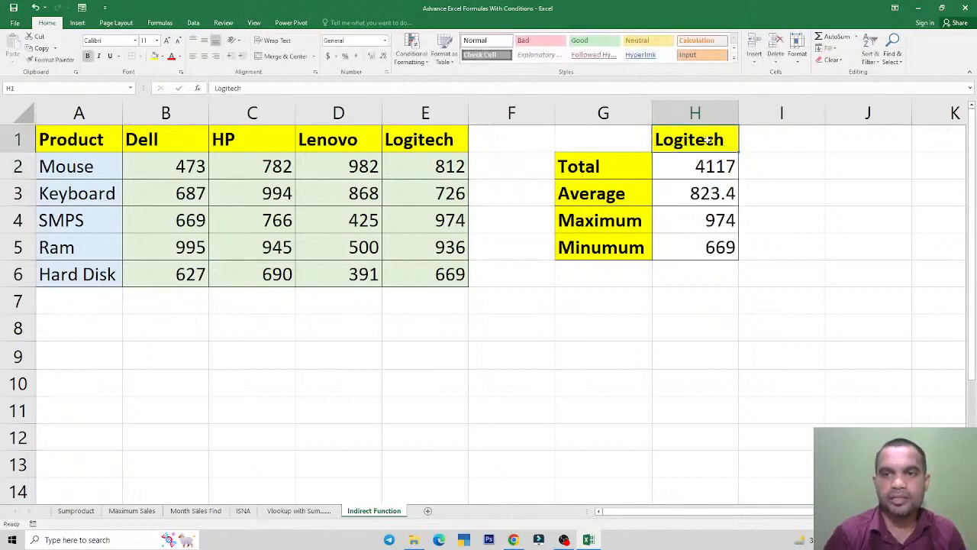
{"action": "left_click", "coordinate": [721, 248]}
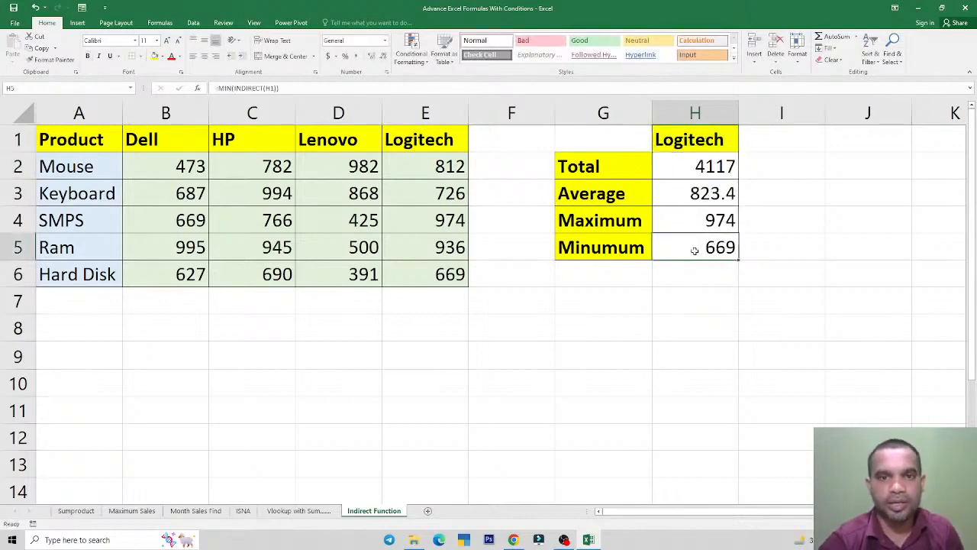
{"action": "left_click_drag", "start_coordinate": [191, 165], "coordinate": [194, 275]}
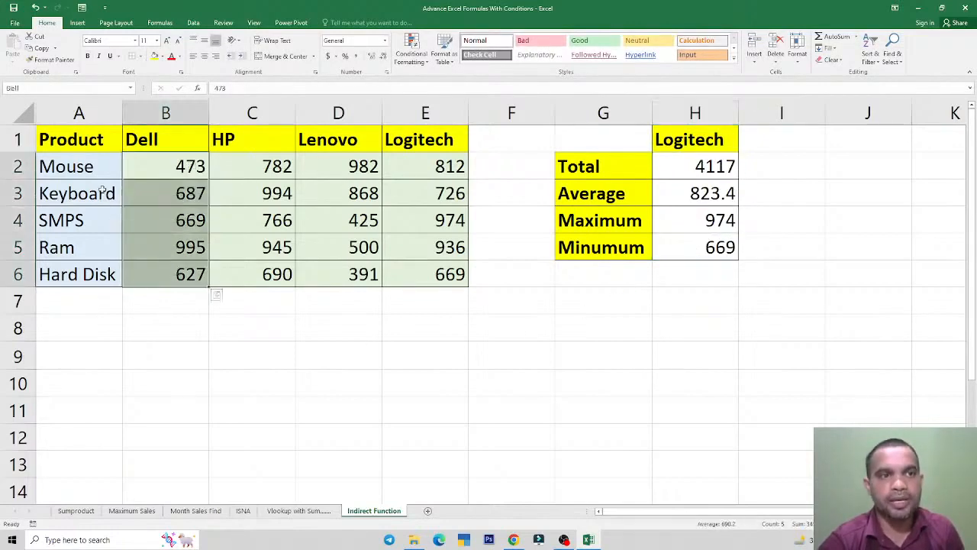
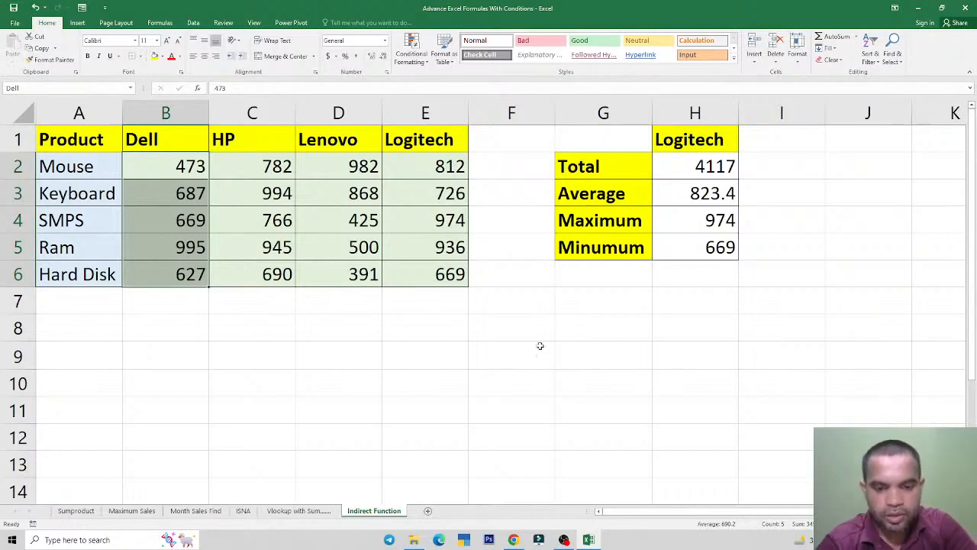
Review the Sumproduct and Maximum Sales sheets, and the January and February totals and dates on the Month Sales Find sheet
{"action": "left_click", "coordinate": [76, 510]}
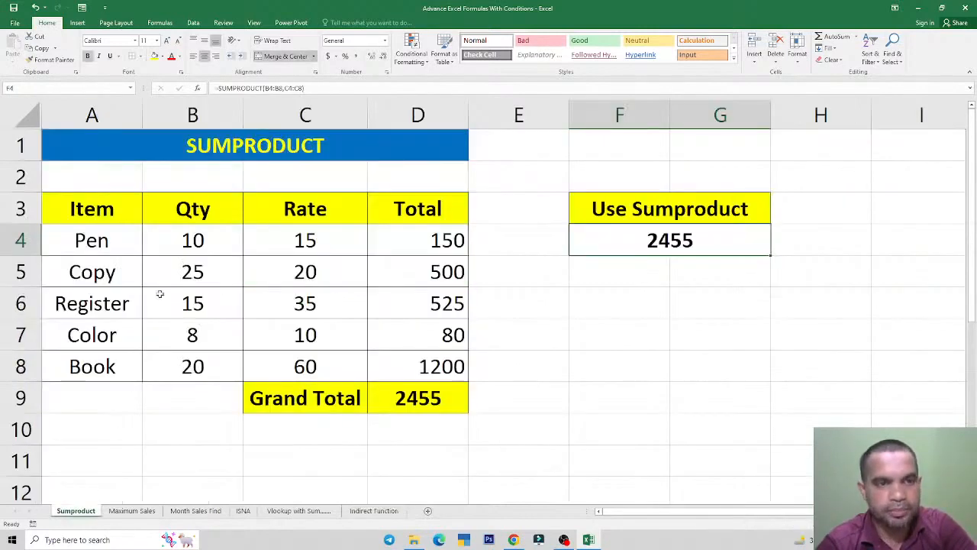
{"action": "left_click", "coordinate": [124, 510]}
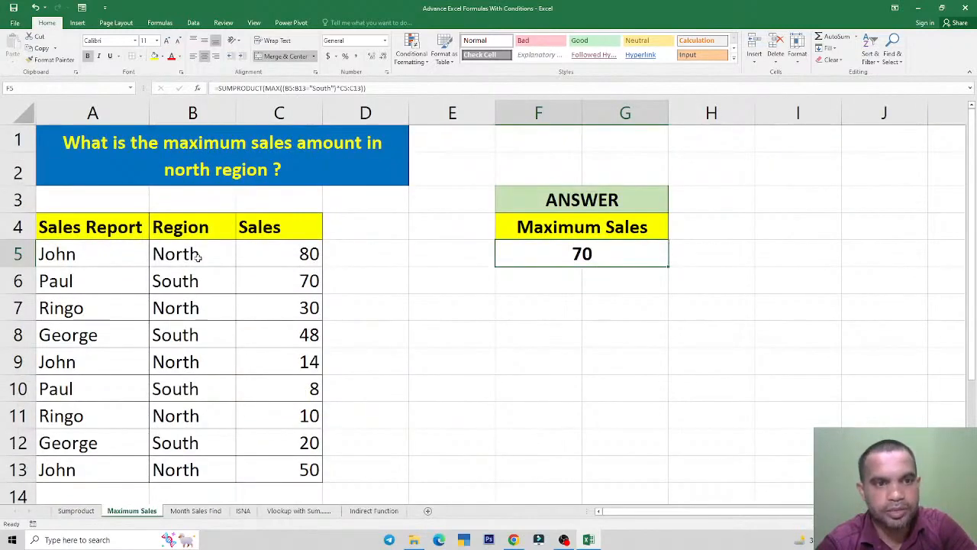
{"action": "left_click", "coordinate": [196, 512]}
{"action": "left_click", "coordinate": [624, 250]}
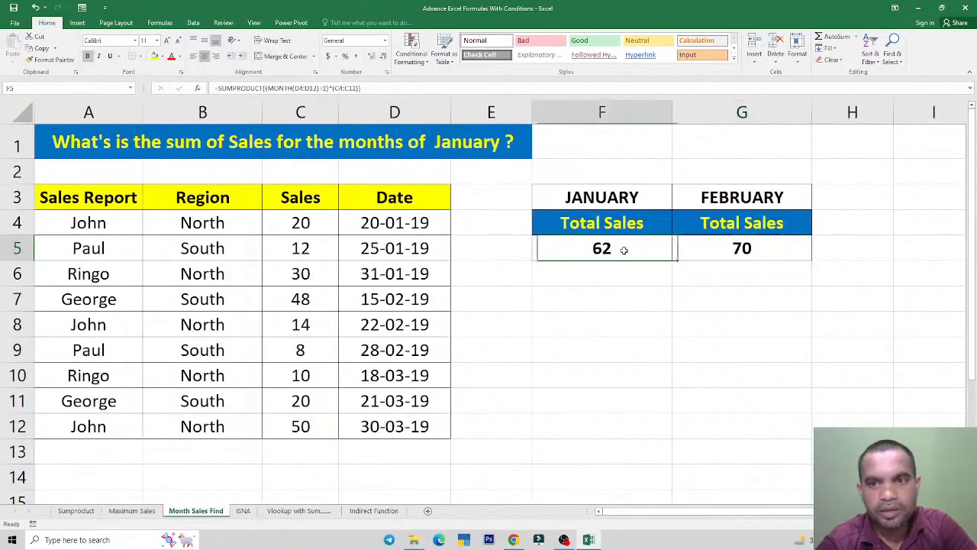
{"action": "left_click", "coordinate": [730, 251]}
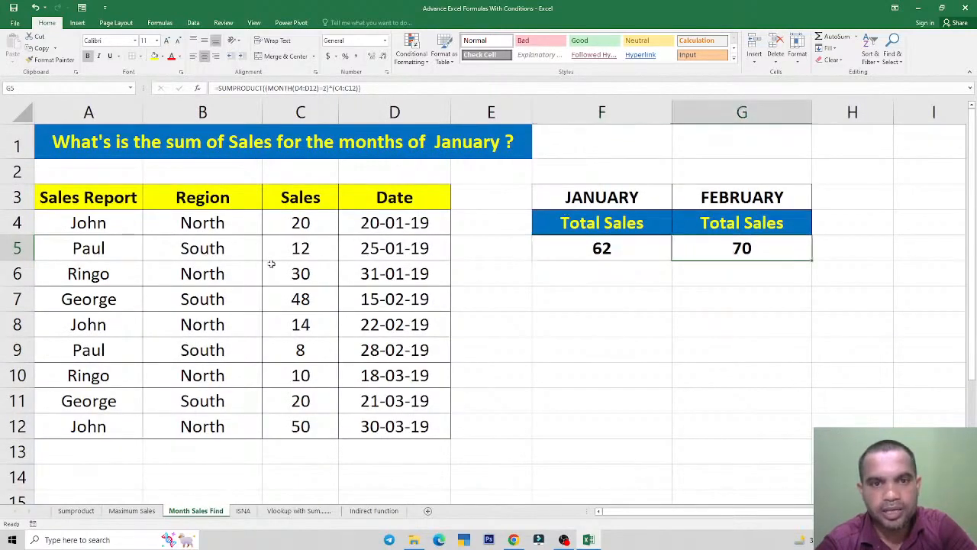
{"action": "left_click_drag", "start_coordinate": [354, 234], "coordinate": [406, 424]}
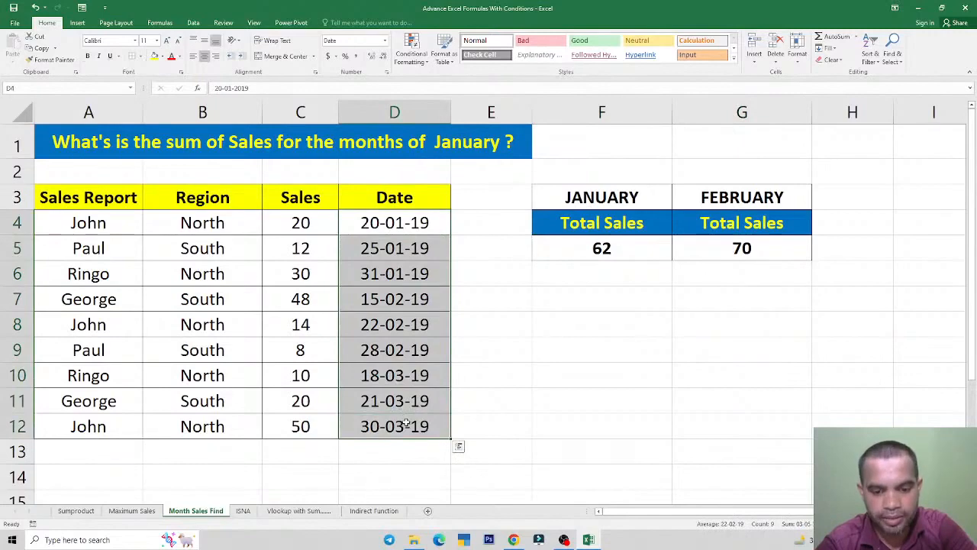
{"action": "left_click", "coordinate": [573, 344]}
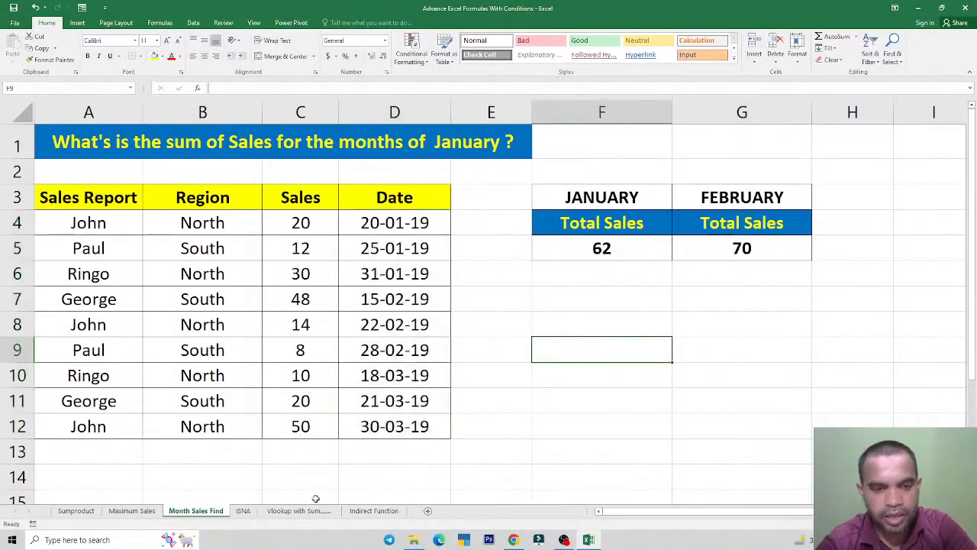
On the ISNA sheet, examine the IF, ISNA and VLOOKUP formula in B9 and left-align that cell
{"action": "left_click", "coordinate": [243, 510]}
{"action": "double_click", "coordinate": [233, 332]}
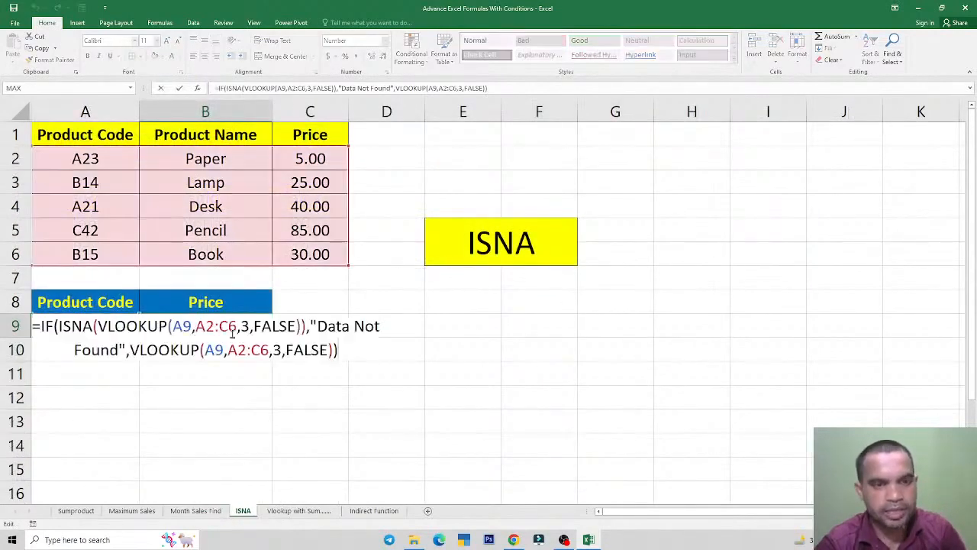
{"action": "key", "text": "Escape"}
{"action": "double_click", "coordinate": [205, 326]}
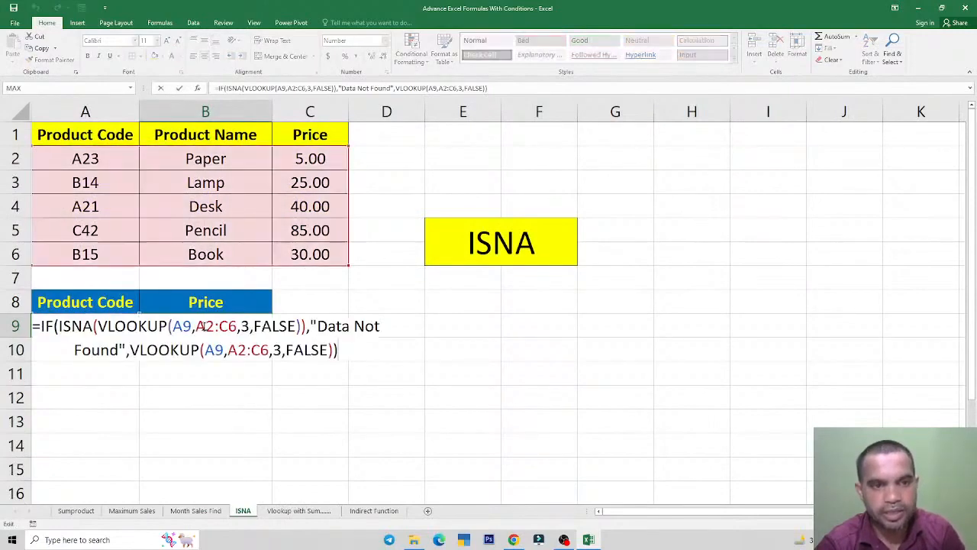
{"action": "key", "text": "Escape"}
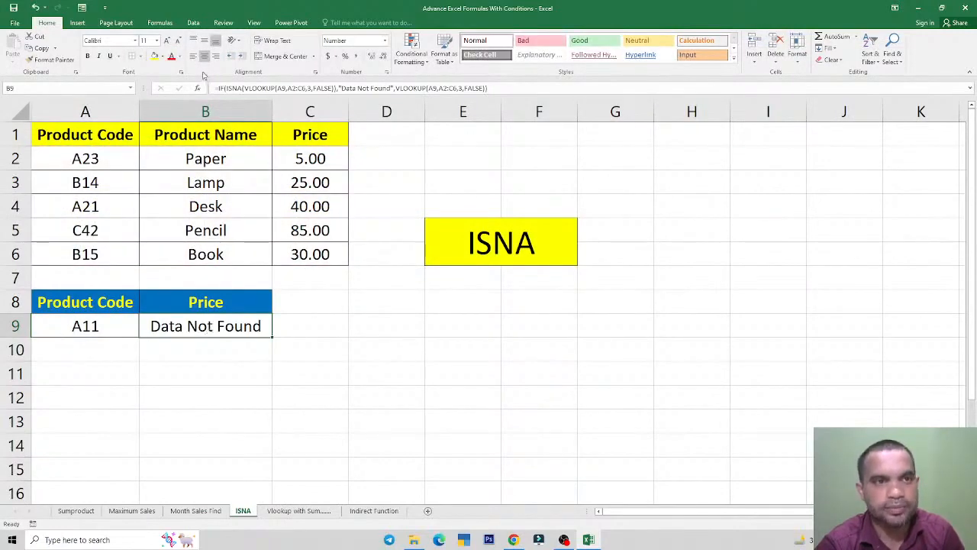
{"action": "double_click", "coordinate": [181, 325]}
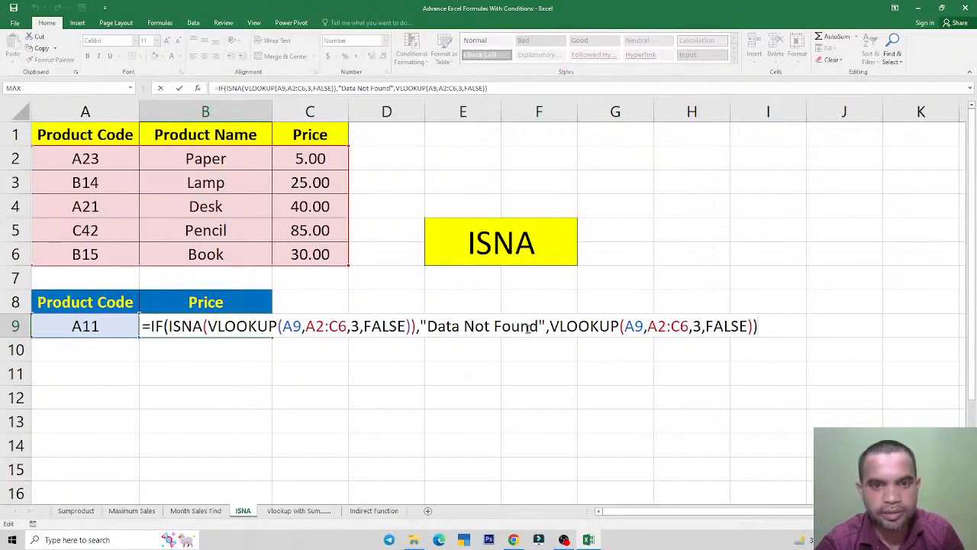
{"action": "key", "text": "ctrl+Return"}
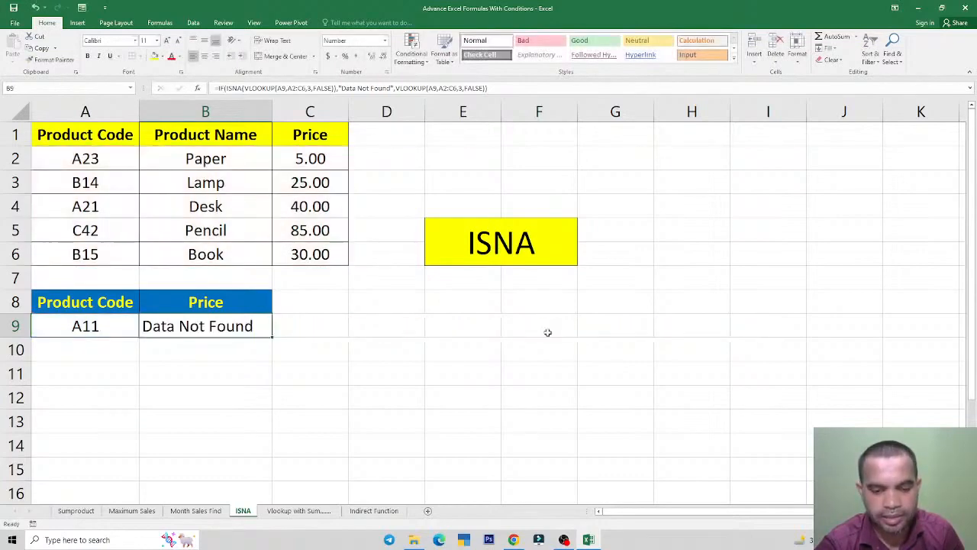
On the Vlookup with Sum sheet, review the Total Sales formula in B11 and the listed SUM, MAX, MIN and COUNT functions
{"action": "left_click", "coordinate": [276, 511]}
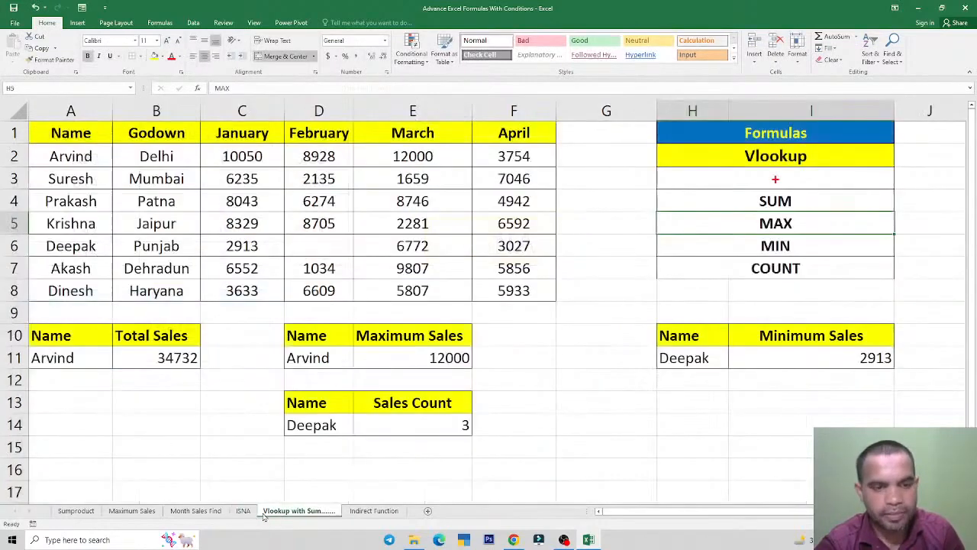
{"action": "left_click", "coordinate": [181, 353]}
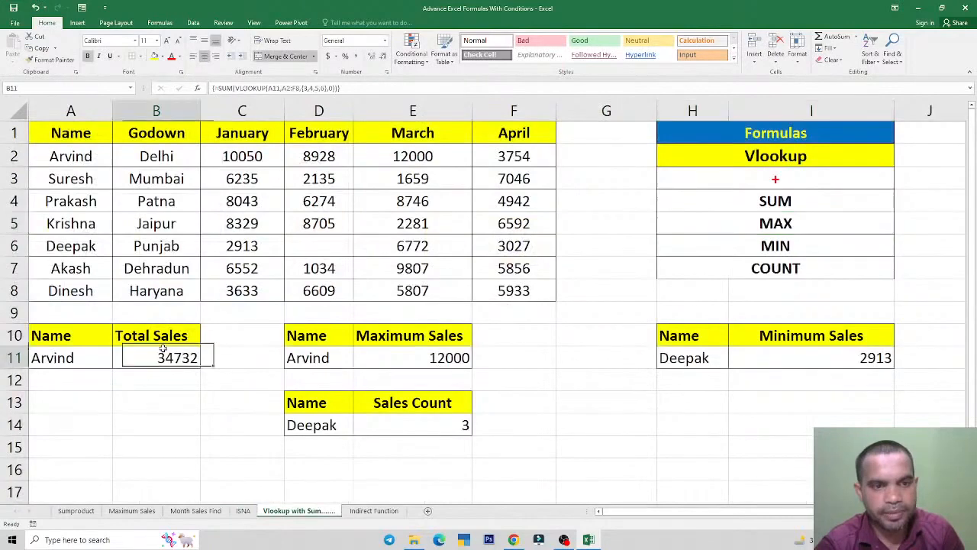
{"action": "left_click", "coordinate": [747, 206]}
{"action": "left_click", "coordinate": [759, 224]}
{"action": "left_click", "coordinate": [763, 246]}
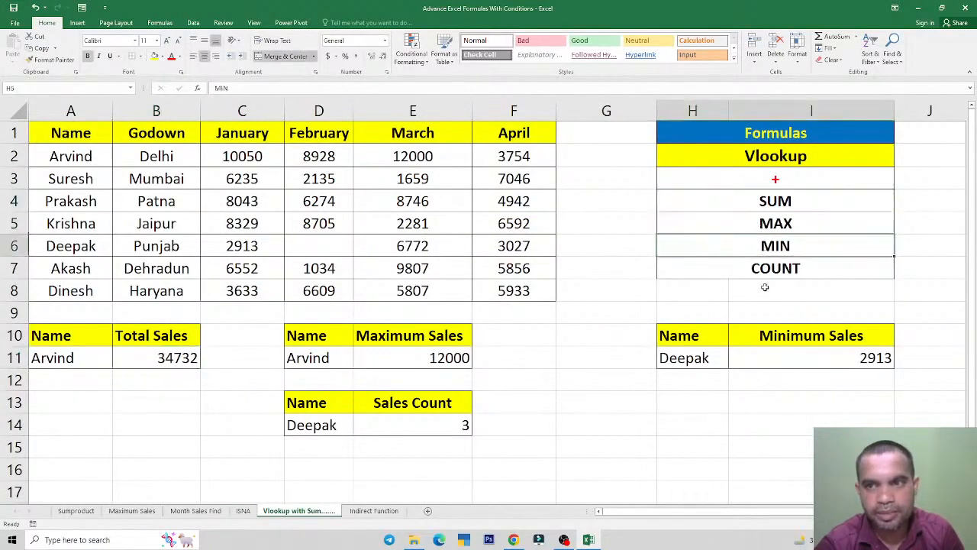
{"action": "left_click", "coordinate": [767, 274]}
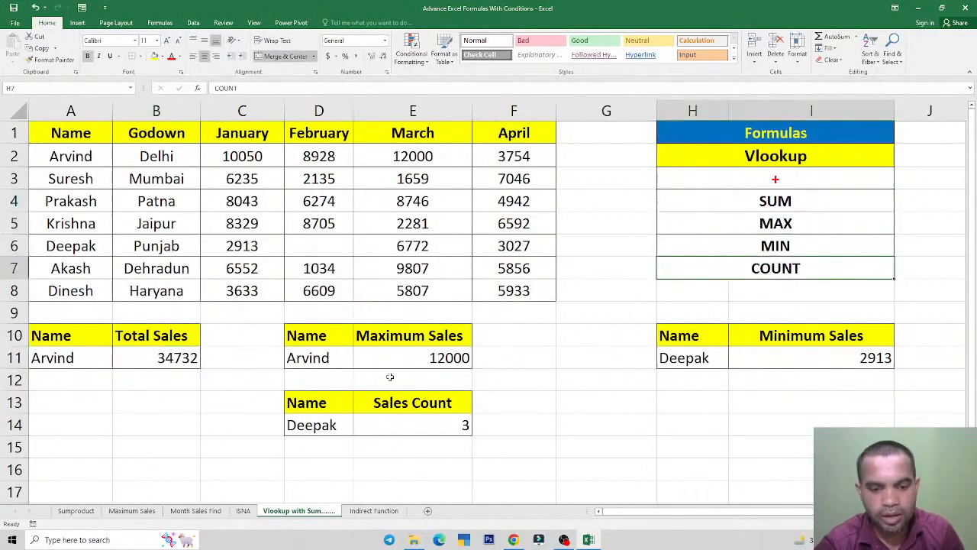
On the Indirect Function sheet, examine the Total formula in H2 and the results in H2:H5
{"action": "left_click", "coordinate": [373, 511]}
{"action": "left_click", "coordinate": [706, 168]}
{"action": "double_click", "coordinate": [708, 169]}
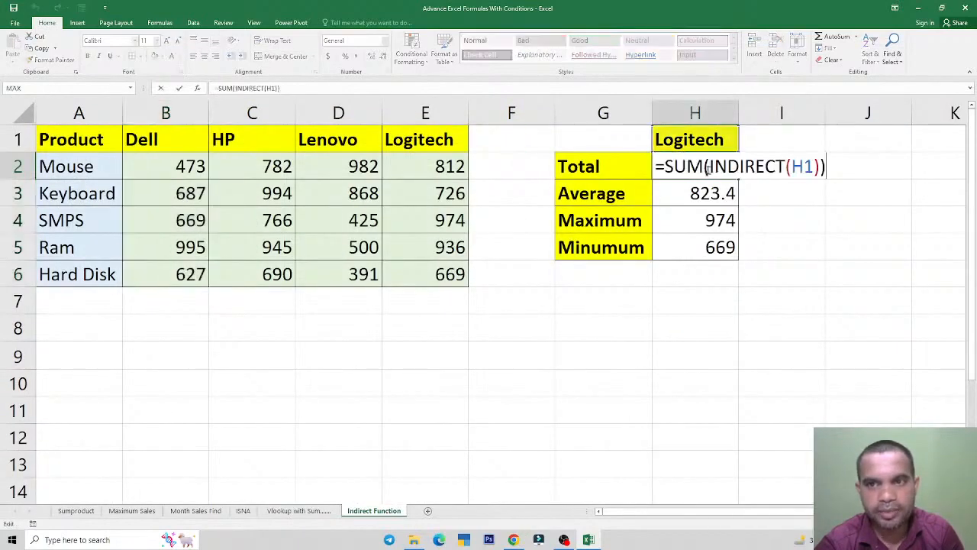
{"action": "key", "text": "Escape"}
{"action": "left_click_drag", "start_coordinate": [704, 167], "coordinate": [707, 254]}
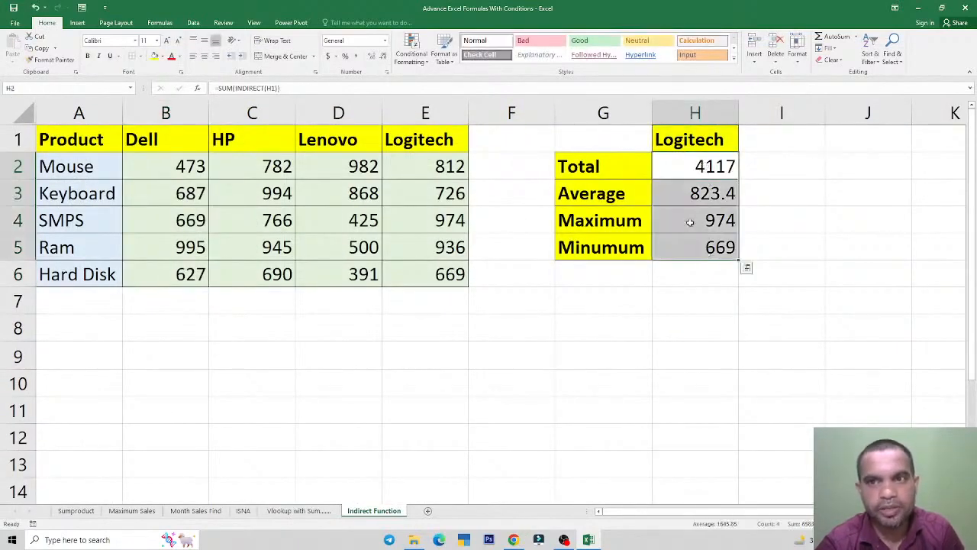
{"action": "left_click", "coordinate": [697, 164]}
{"action": "left_click", "coordinate": [450, 299]}
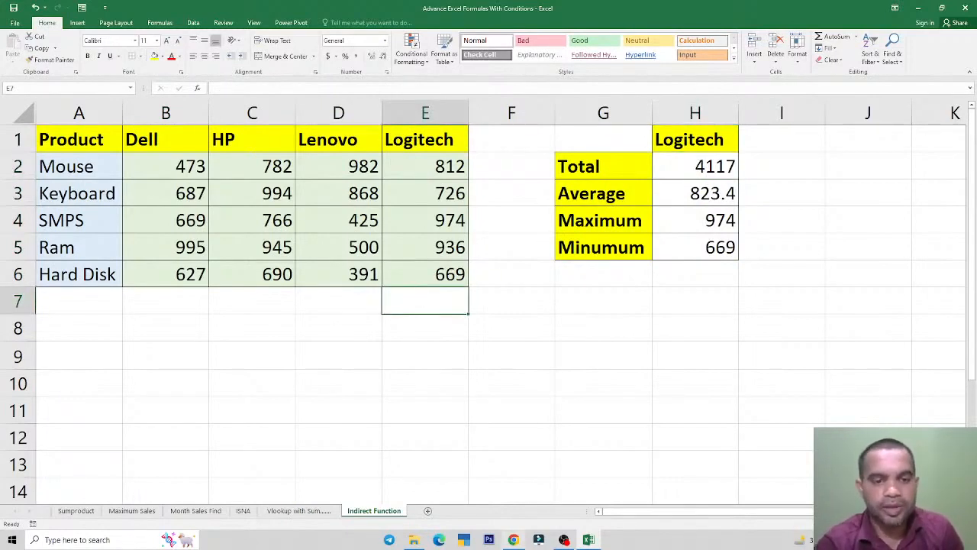
Go back through the sheets to Sumproduct and review the Grand Total in D9 and the item table A3:D8
{"action": "left_click", "coordinate": [298, 510]}
{"action": "left_click", "coordinate": [243, 511]}
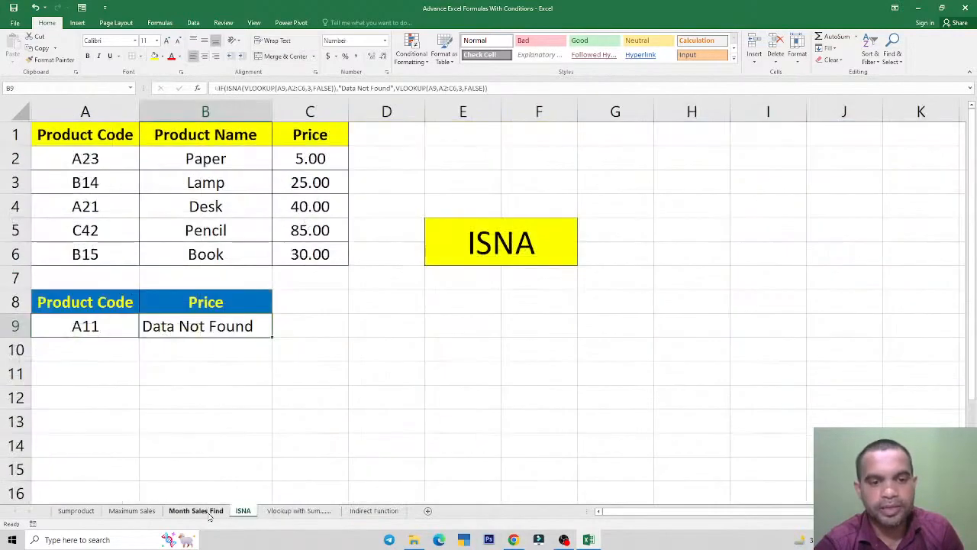
{"action": "left_click", "coordinate": [195, 511]}
{"action": "left_click", "coordinate": [131, 511]}
{"action": "left_click", "coordinate": [77, 511]}
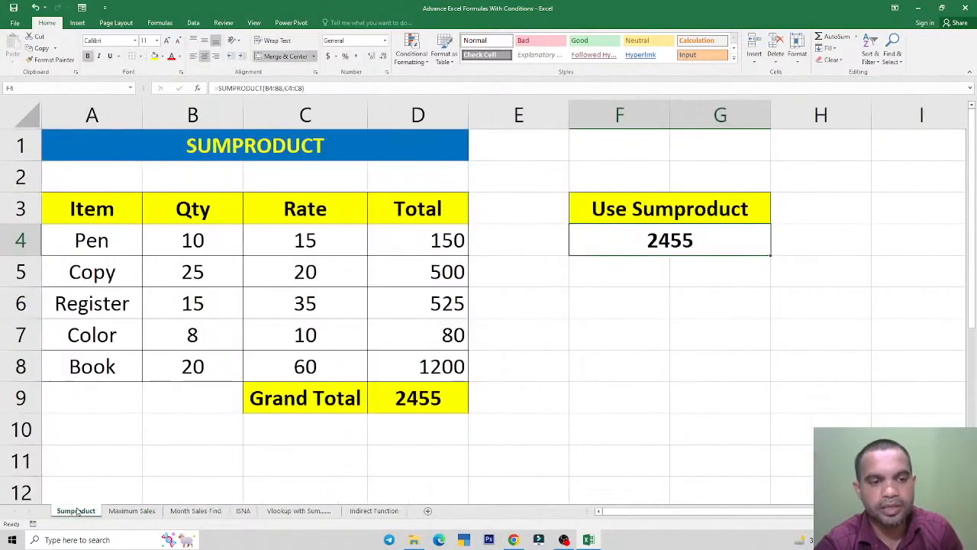
{"action": "left_click", "coordinate": [426, 392]}
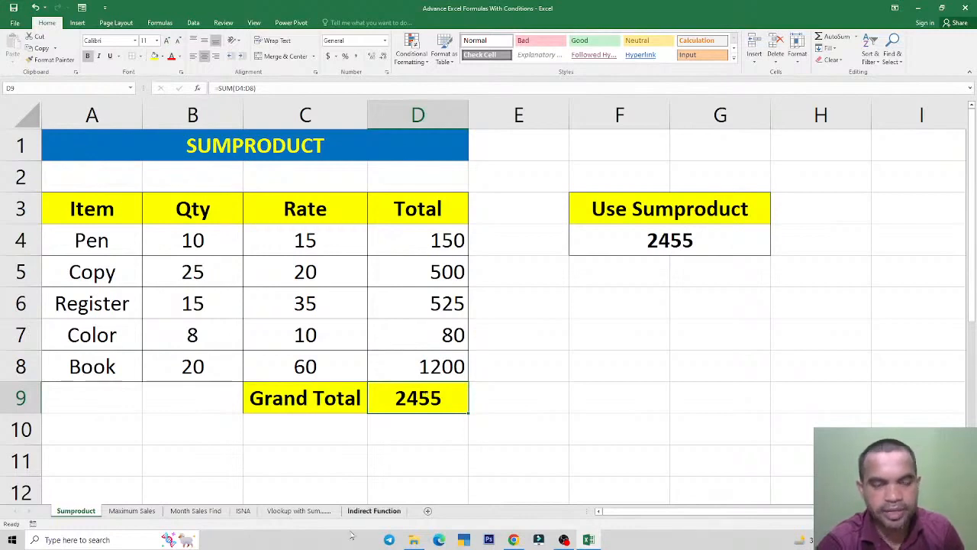
{"action": "left_click_drag", "start_coordinate": [95, 212], "coordinate": [447, 368]}
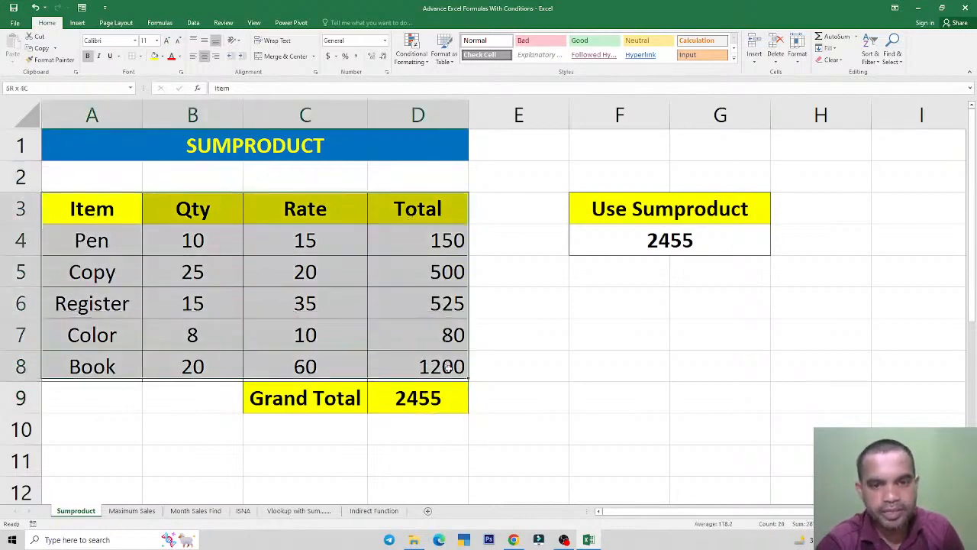
{"action": "left_click", "coordinate": [448, 369]}
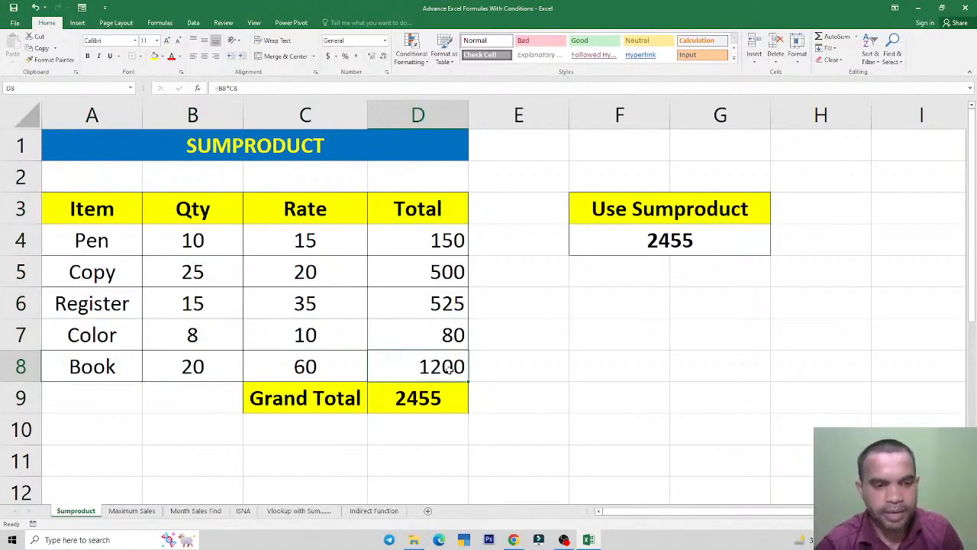
Browse through the workbook's sheets from Maximum Sales to Indirect Function and back to Sumproduct
{"action": "left_click", "coordinate": [137, 512]}
{"action": "left_click", "coordinate": [207, 510]}
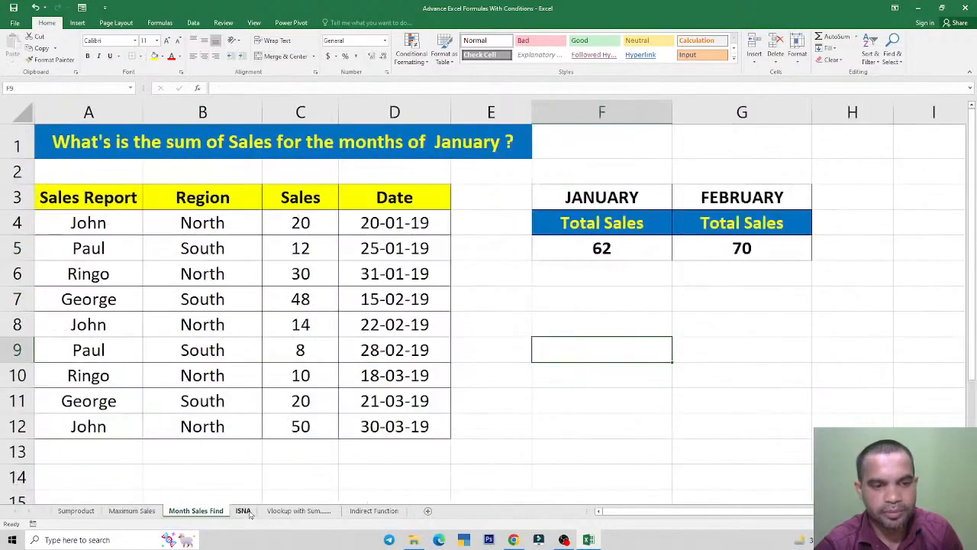
{"action": "left_click", "coordinate": [245, 510]}
{"action": "left_click", "coordinate": [284, 511]}
{"action": "left_click", "coordinate": [374, 510]}
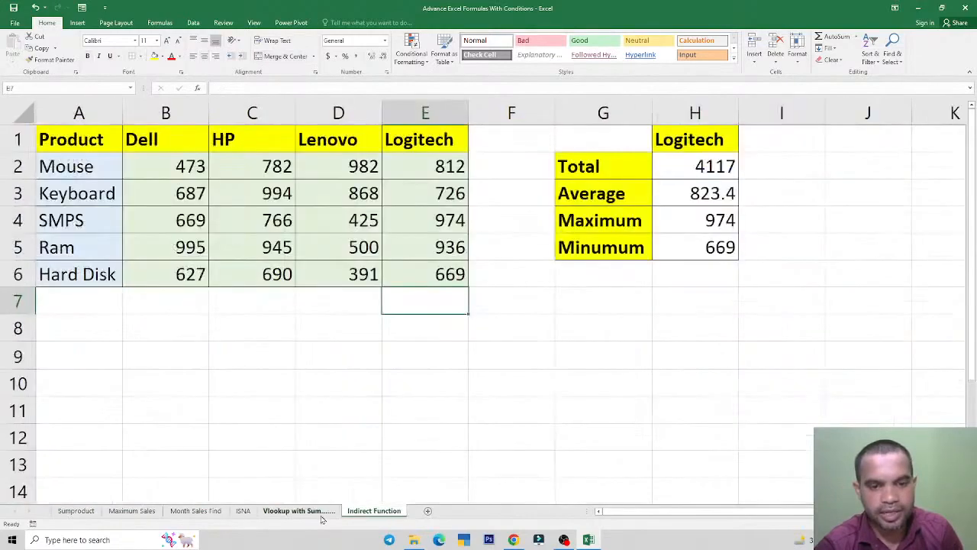
{"action": "left_click", "coordinate": [319, 511]}
{"action": "left_click", "coordinate": [244, 510]}
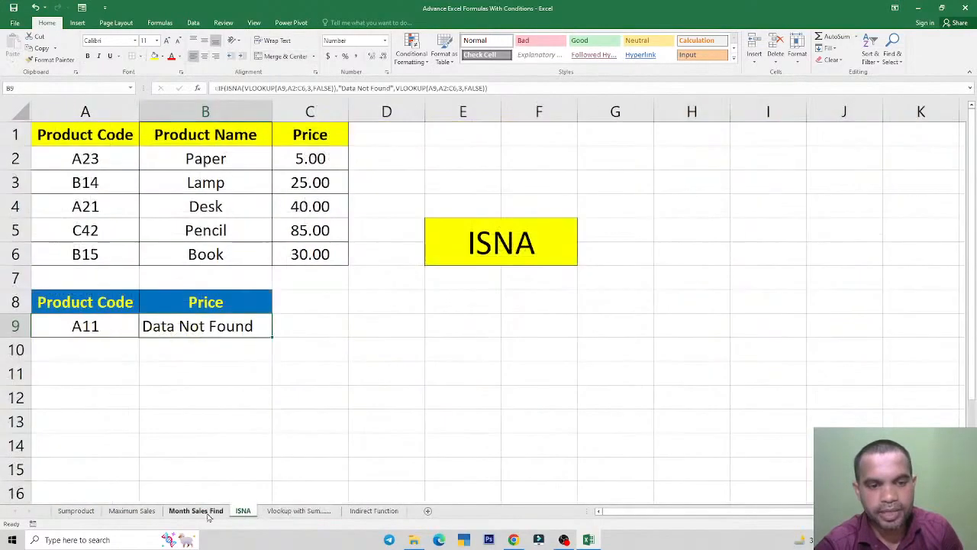
{"action": "left_click", "coordinate": [208, 512]}
{"action": "left_click", "coordinate": [128, 512]}
{"action": "left_click", "coordinate": [81, 510]}
On the Month Sales Find sheet, open the January Total Sales formula in F5 to examine it
{"action": "left_click", "coordinate": [131, 511]}
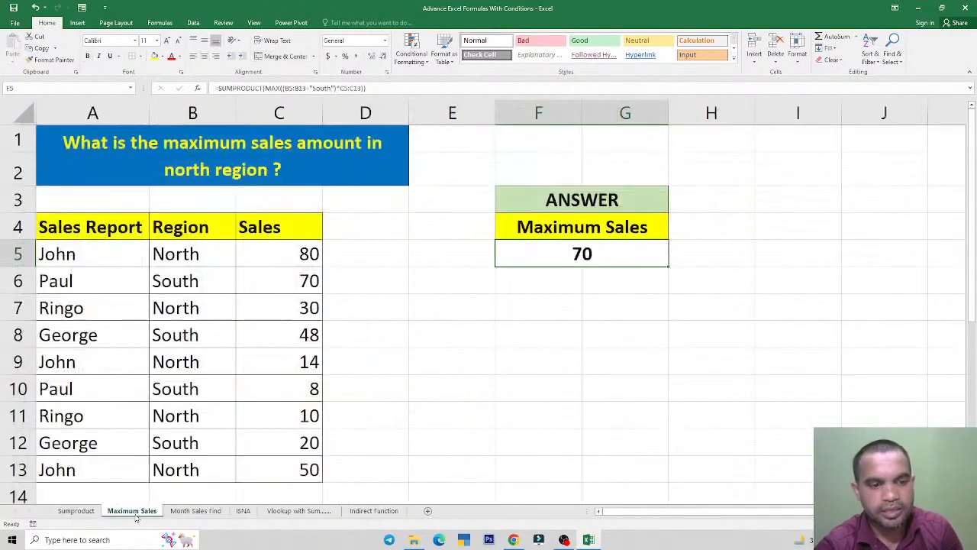
{"action": "left_click", "coordinate": [195, 511]}
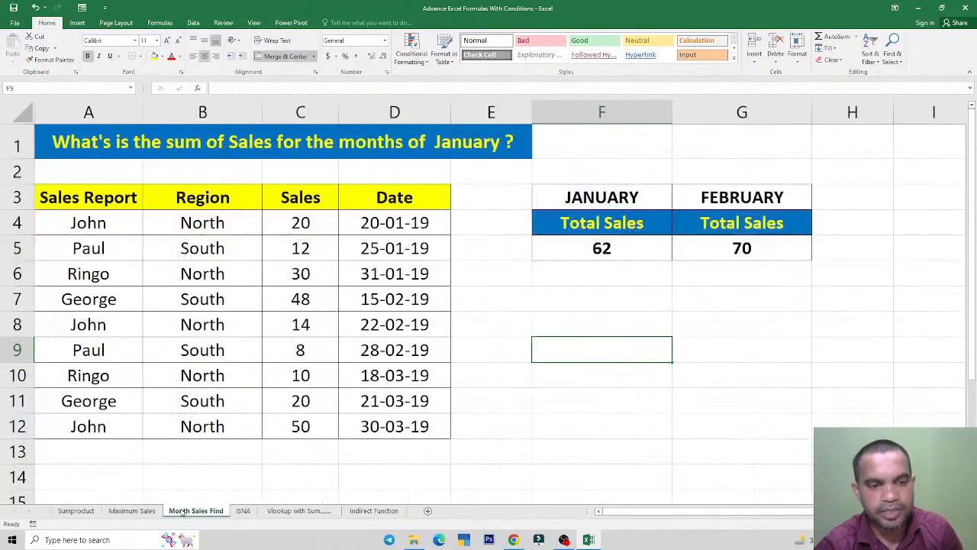
{"action": "double_click", "coordinate": [610, 252]}
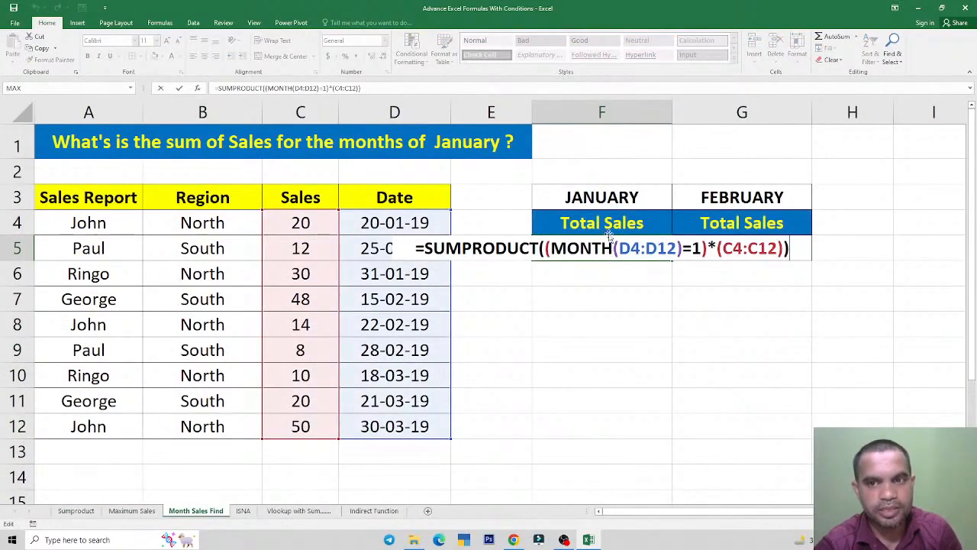
On the ISNA sheet, open the Price formula in B9 to examine its IF, ISNA and VLOOKUP parts, leaving it unedited
{"action": "key", "text": "Escape"}
{"action": "left_click", "coordinate": [243, 511]}
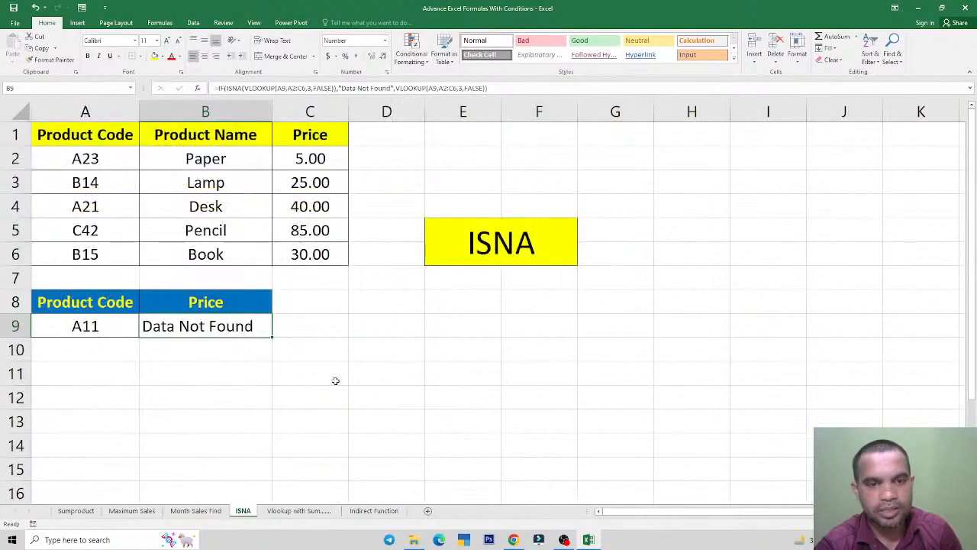
{"action": "double_click", "coordinate": [236, 328]}
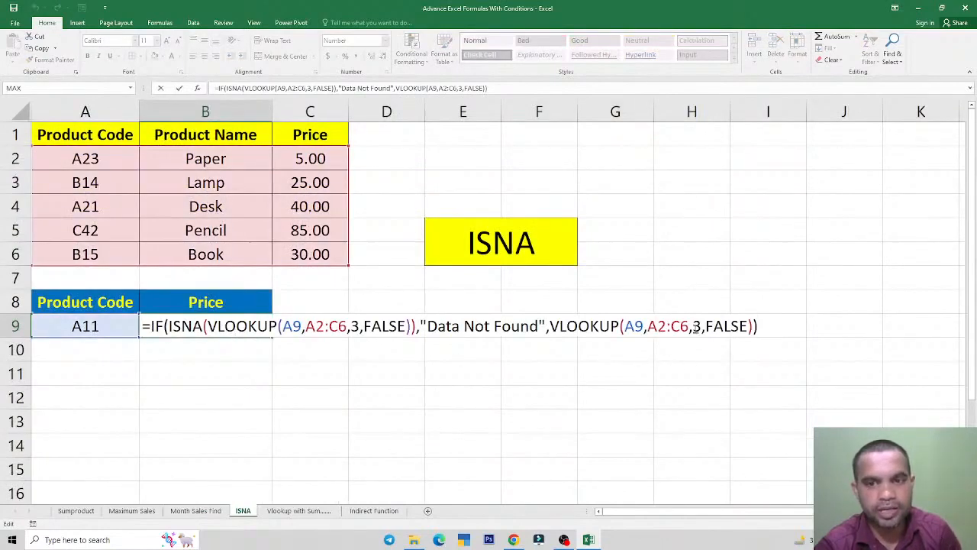
{"action": "key", "text": "Escape"}
On the Vlookup with Sum sheet, open the Maximum Sales formula in E11 to examine how MAX wraps the VLOOKUP
{"action": "left_click", "coordinate": [261, 508]}
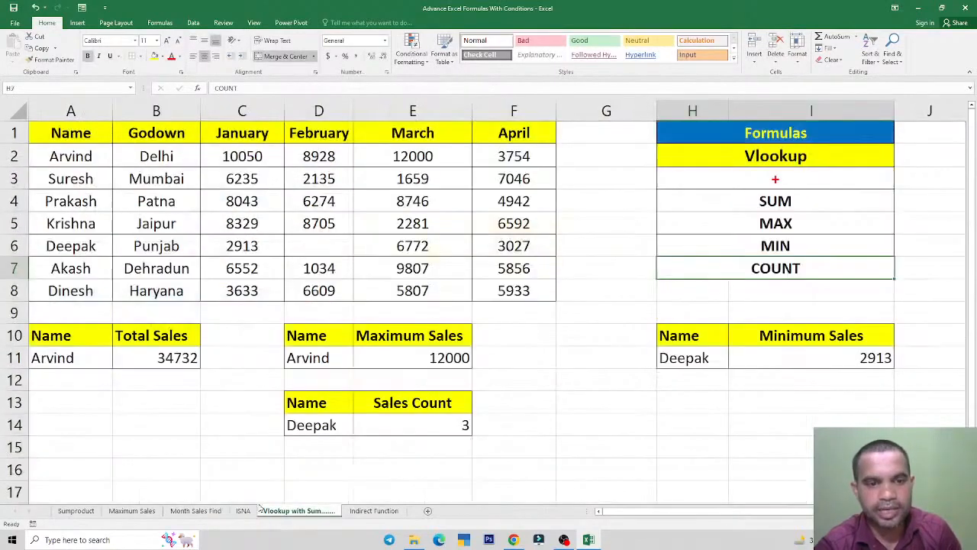
{"action": "left_click", "coordinate": [326, 359]}
{"action": "double_click", "coordinate": [416, 369]}
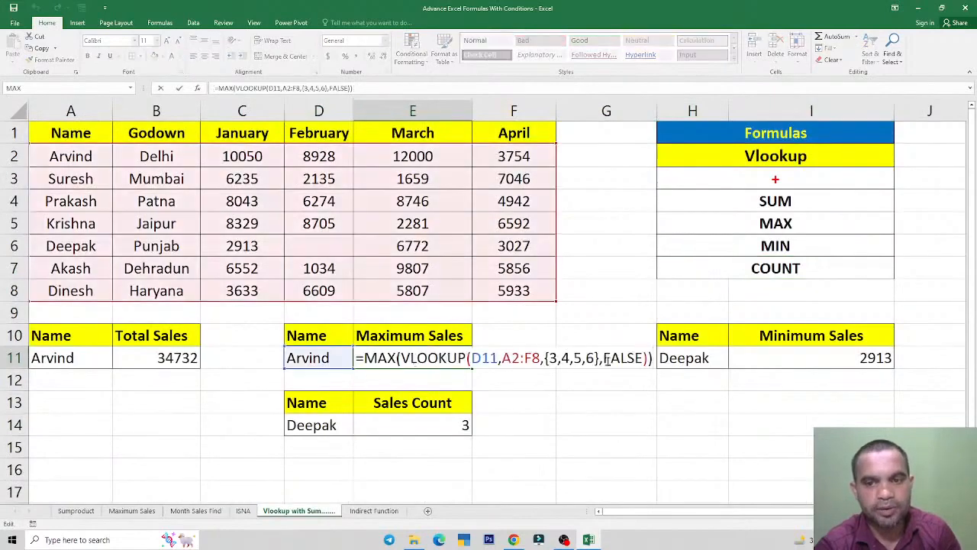
{"action": "key", "text": "Escape"}
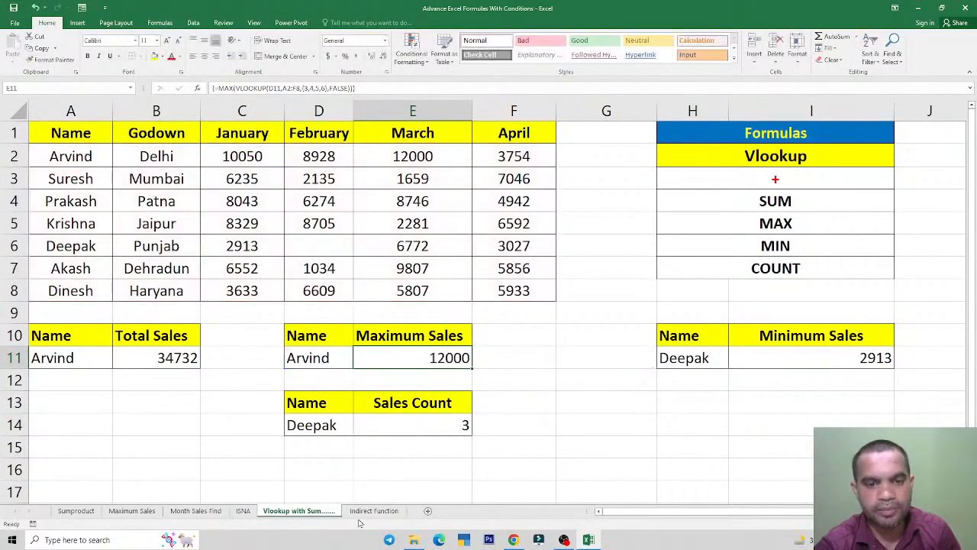
On the Indirect Function sheet, open the Average formula in H3 to examine it, and leave the cell unedited
{"action": "left_click", "coordinate": [357, 511]}
{"action": "double_click", "coordinate": [701, 185]}
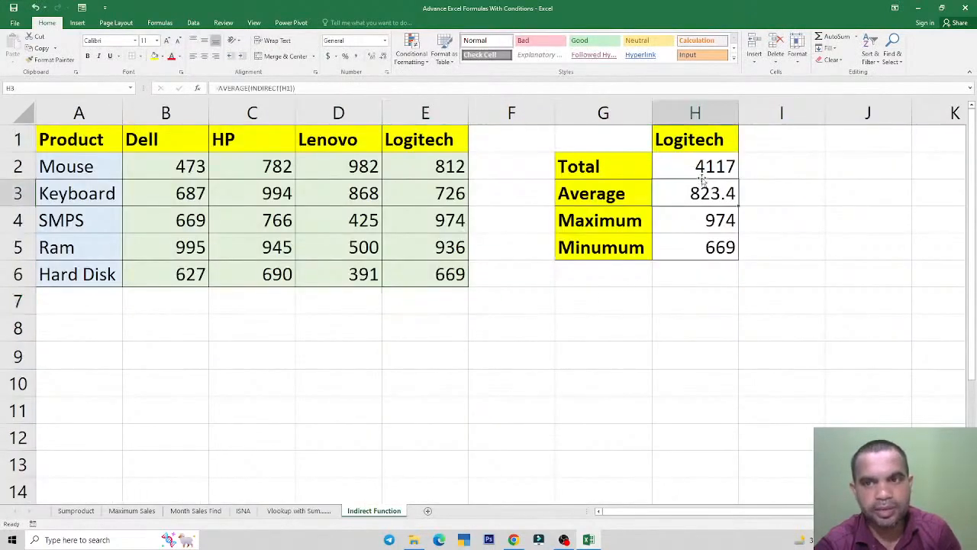
{"action": "key", "text": "Escape"}
{"action": "left_click", "coordinate": [495, 304]}
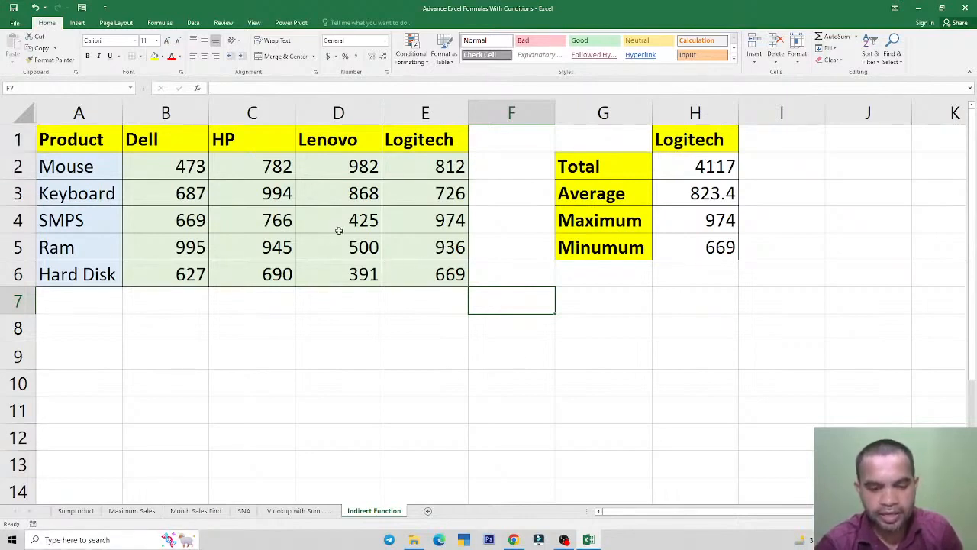
{"action": "left_click_drag", "start_coordinate": [433, 276], "coordinate": [430, 244]}
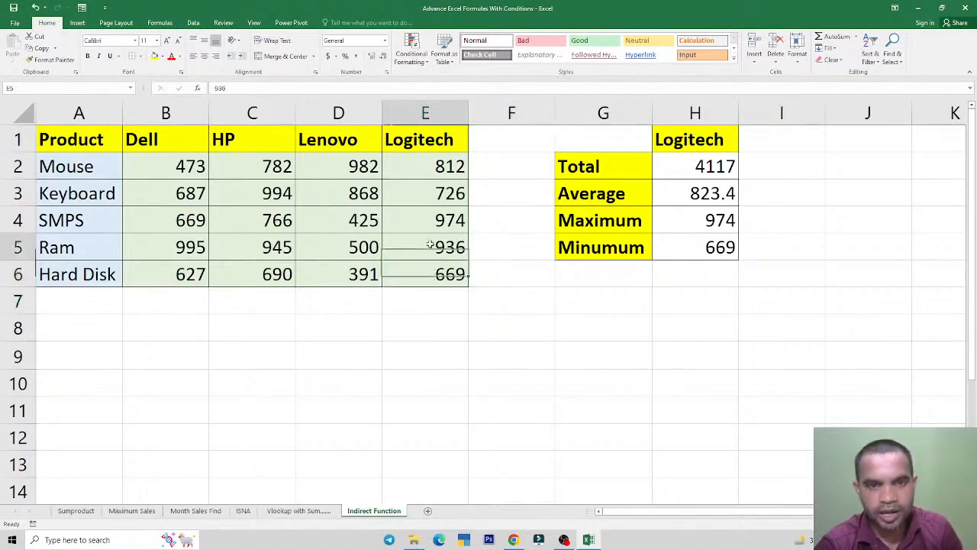
{"action": "left_click", "coordinate": [430, 219]}
{"action": "left_click", "coordinate": [429, 195]}
{"action": "left_click", "coordinate": [431, 164]}
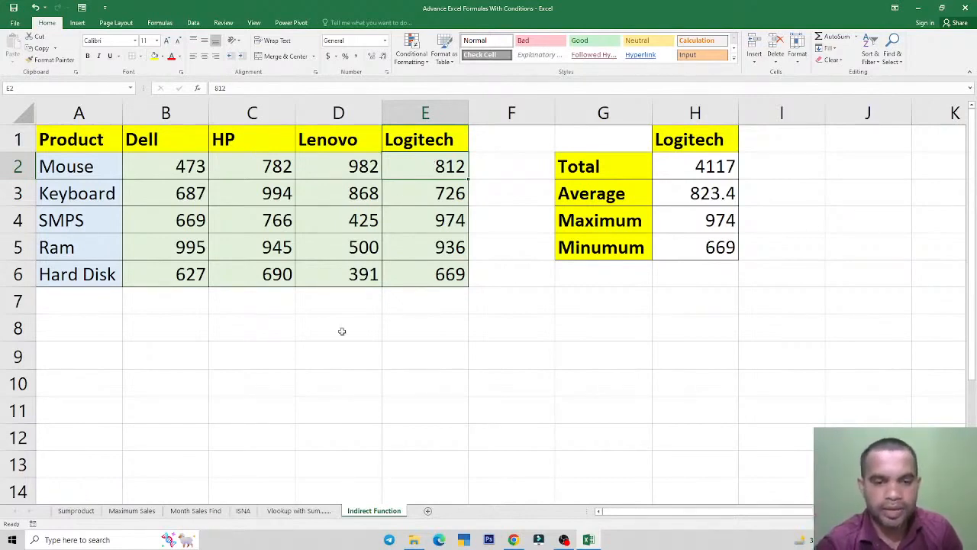
{"action": "left_click", "coordinate": [313, 515]}
{"action": "left_click", "coordinate": [374, 511]}
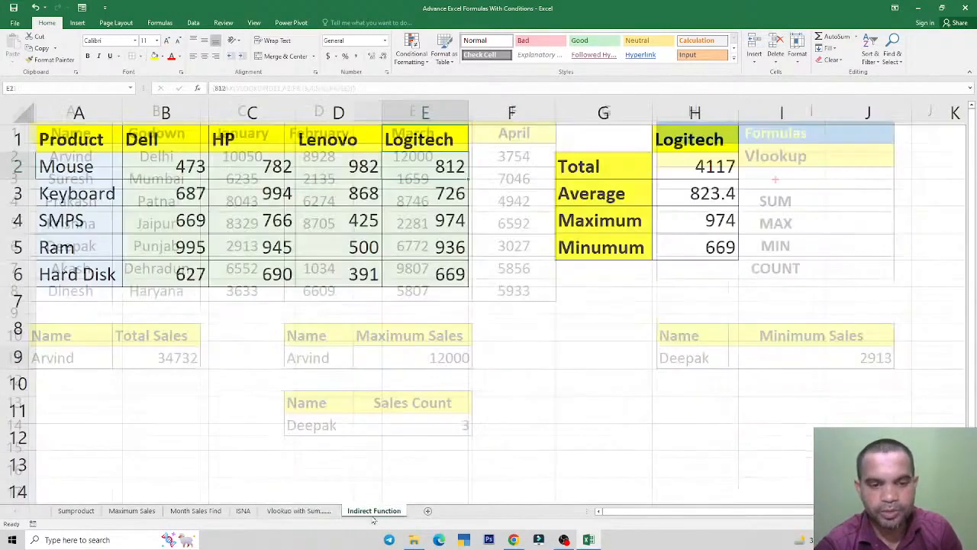
{"action": "left_click", "coordinate": [380, 298]}
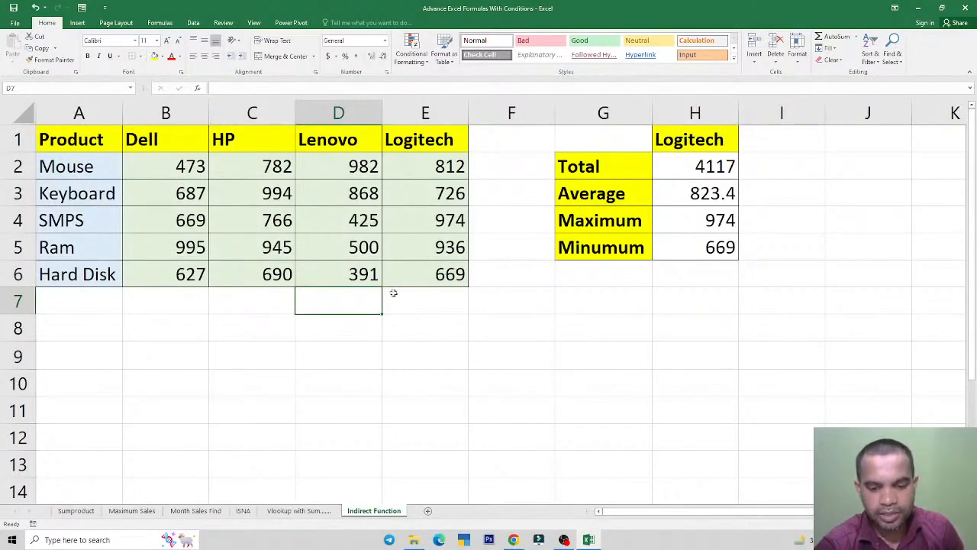
{"action": "left_click", "coordinate": [389, 291]}
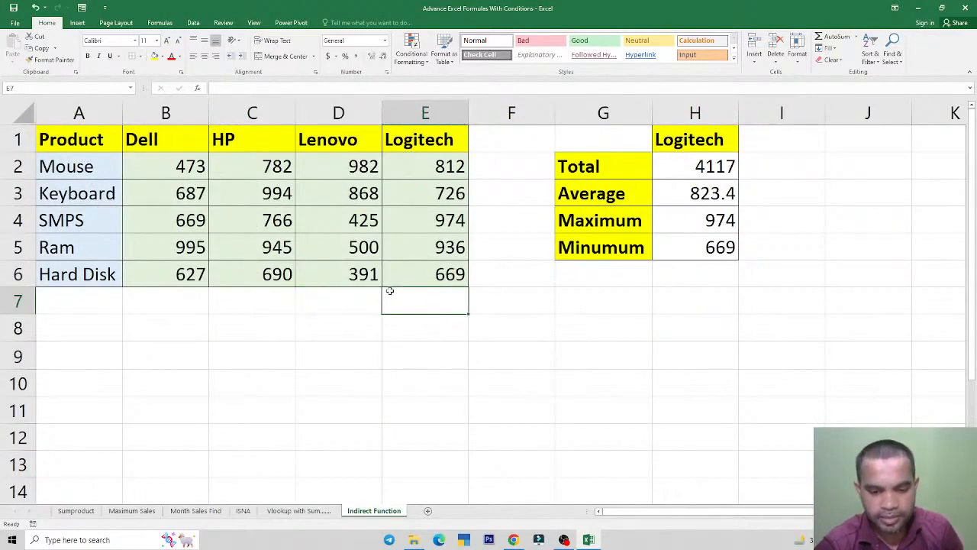